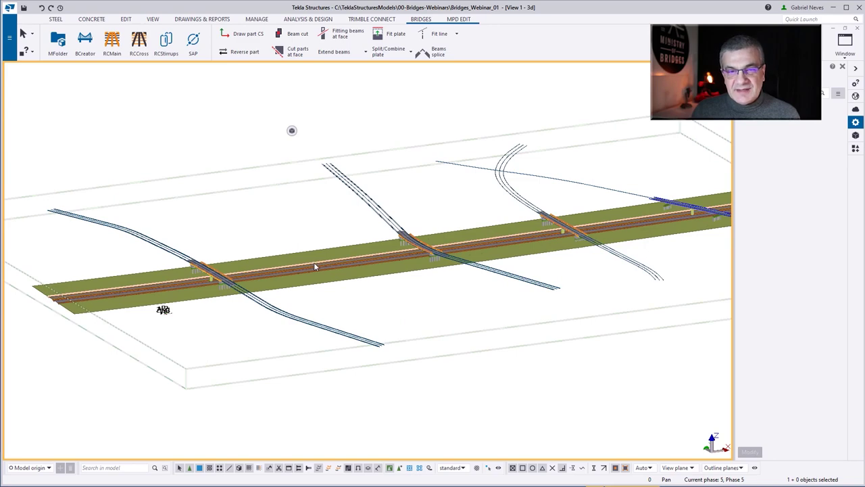
pyautogui.keyDown('ctrl'); pyautogui.moveTo(317, 264); pyautogui.dragTo(344, 269, button='middle'); pyautogui.keyUp('ctrl')
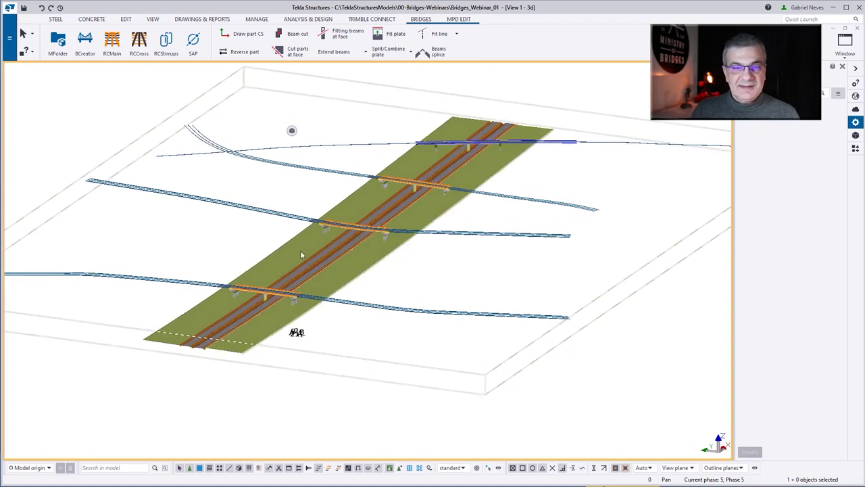
pyautogui.scroll(2, 298, 240)
pyautogui.scroll(1, 298, 238)
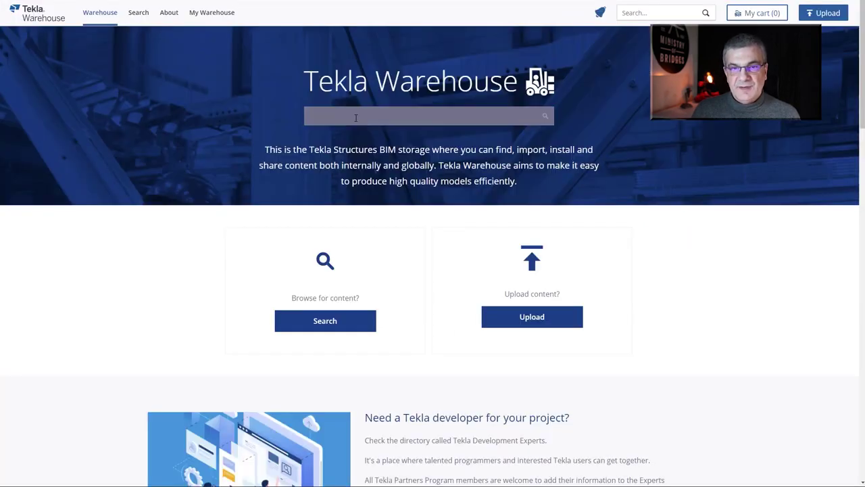
# Switch to Tekla Warehouse, search for "bridge creator" and open the Bridge Creator extension page.
pyautogui.click(354, 117)
pyautogui.write('BRIDGE CR')
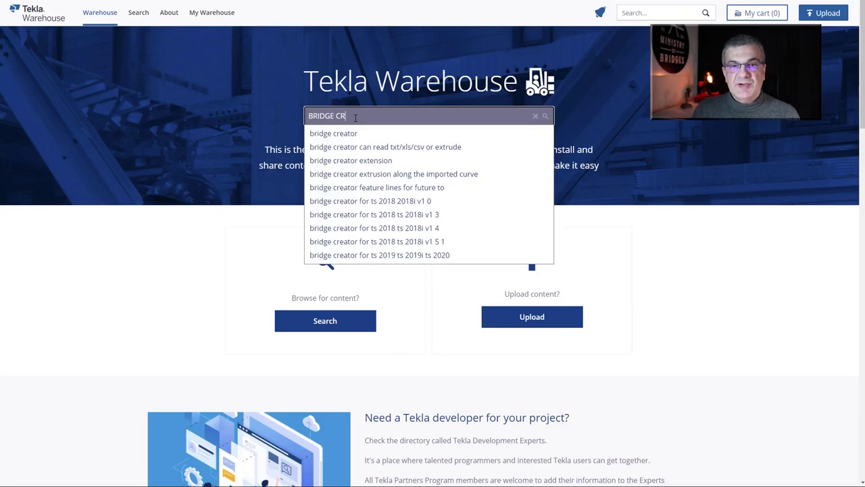
pyautogui.press('Down')
pyautogui.press('Return')
pyautogui.click(216, 279)
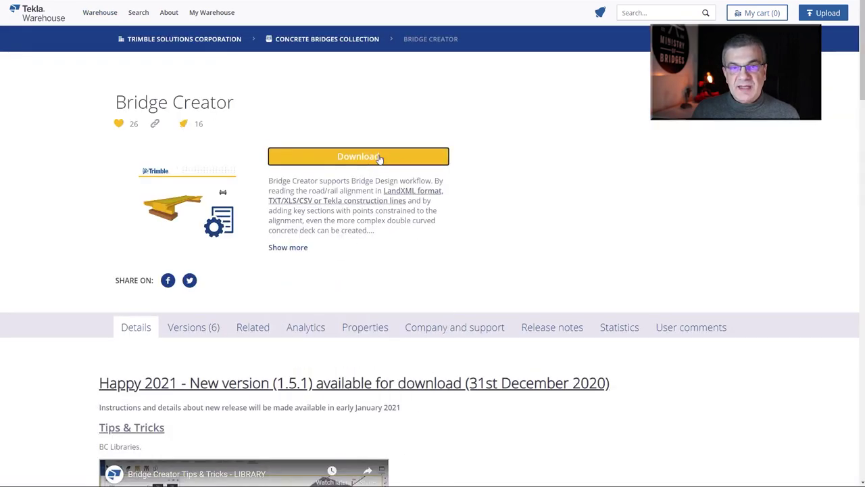
# Review the available versions of Bridge Creator and read through the extension's details.
pyautogui.click(190, 327)
pyautogui.scroll(-2, 193, 324)
pyautogui.scroll(1, 134, 266)
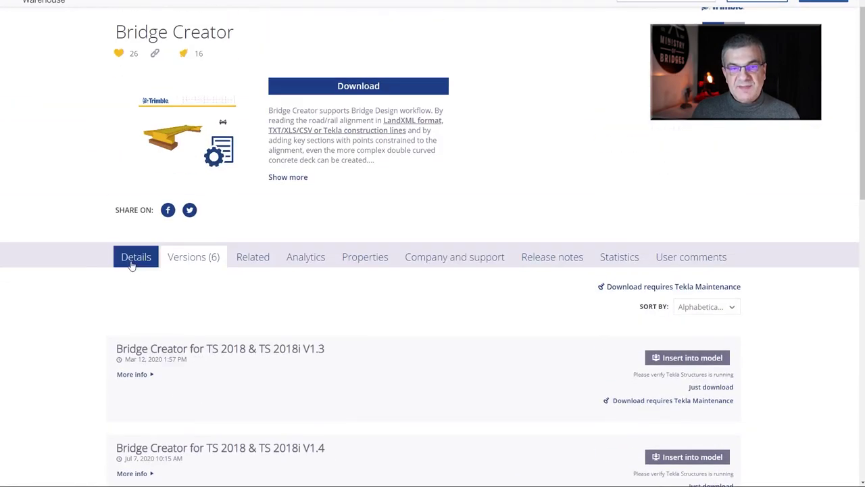
pyautogui.click(133, 263)
pyautogui.scroll(-5, 635, 303)
pyautogui.scroll(-12, 639, 305)
pyautogui.scroll(-5, 639, 305)
# Open the Bridge Creator support article and read its "Using Bridge Creator" section.
pyautogui.click(184, 248)
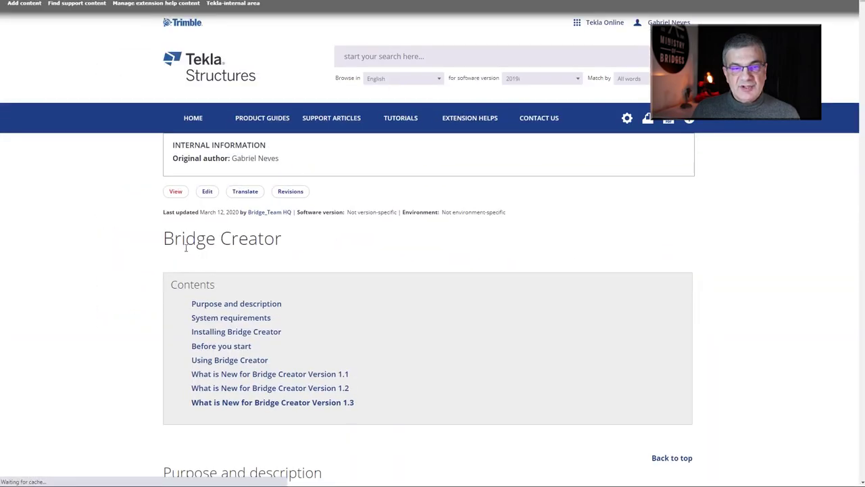
pyautogui.click(239, 360)
pyautogui.scroll(-3, 676, 294)
pyautogui.scroll(-15, 717, 289)
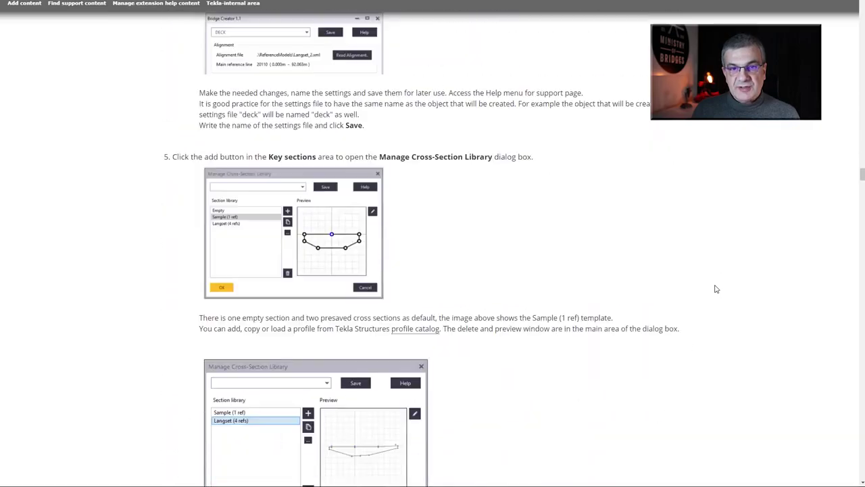
pyautogui.scroll(-10, 716, 289)
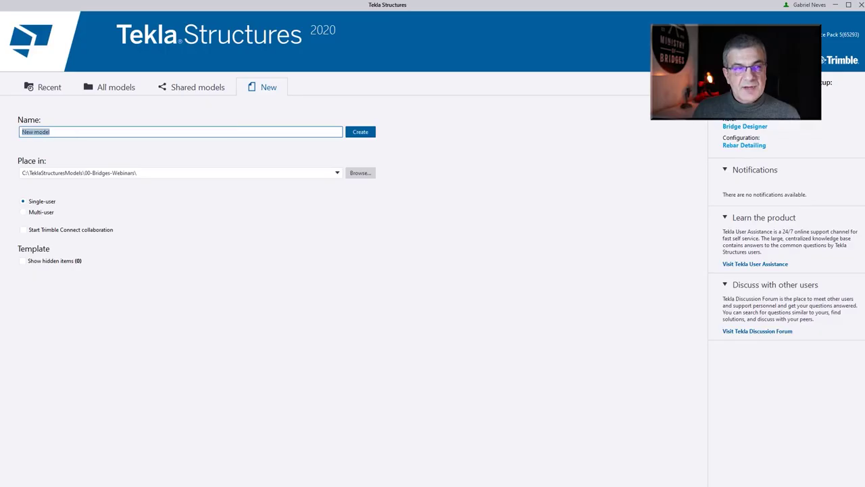
# Switch to Tekla Structures and create a new single-user model named Bridges_Webinar_01.
pyautogui.write('Bridges_Webinar_01')
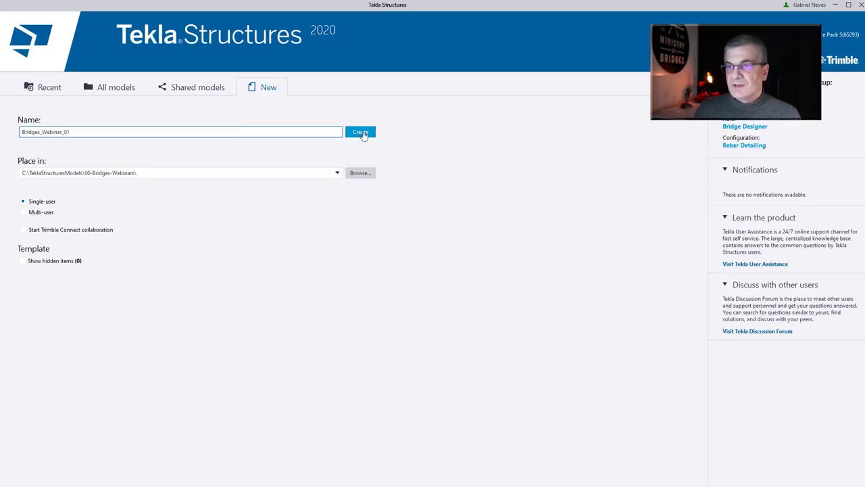
pyautogui.click(360, 132)
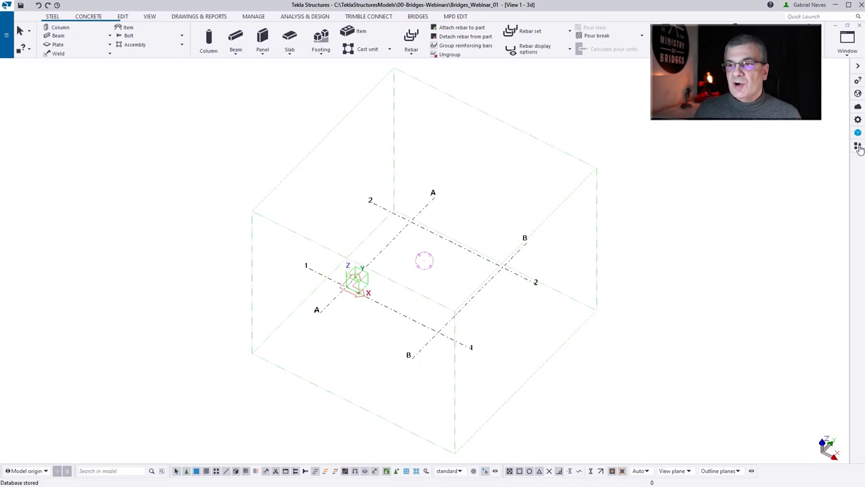
# Open the extension manager from the applications and components catalog, and close it.
pyautogui.click(859, 148)
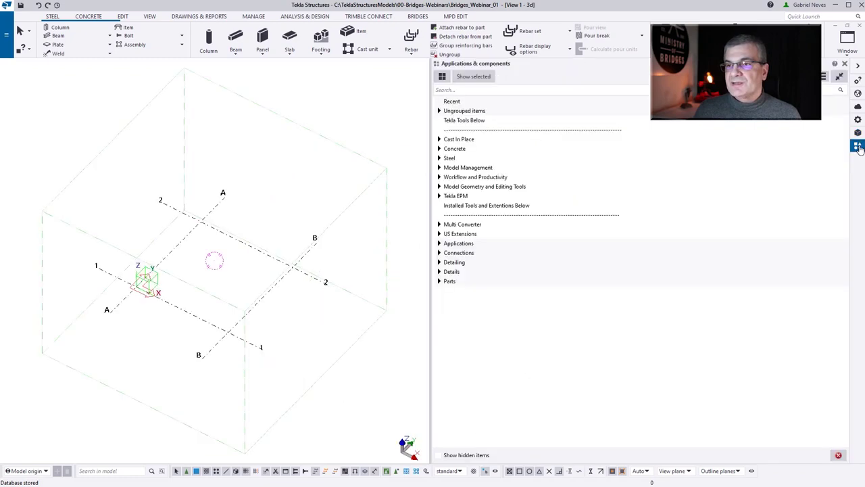
pyautogui.click(823, 77)
pyautogui.moveTo(730, 214)
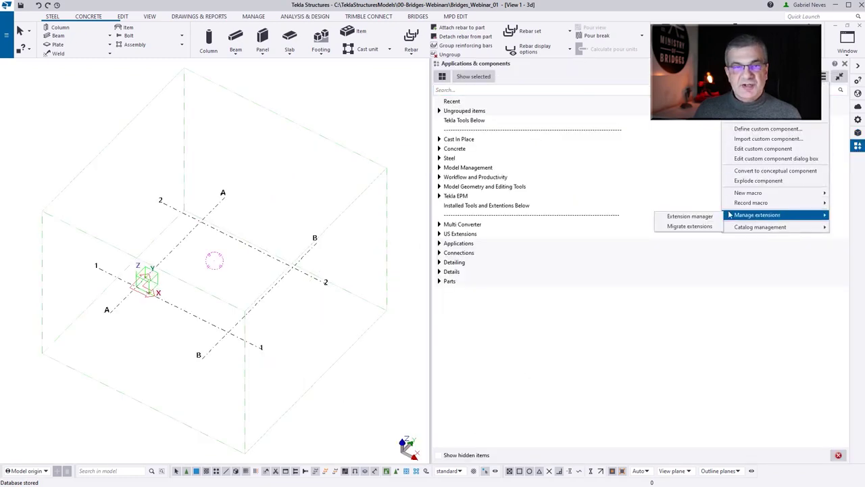
pyautogui.click(686, 216)
pyautogui.click(420, 295)
pyautogui.click(426, 296)
pyautogui.click(582, 360)
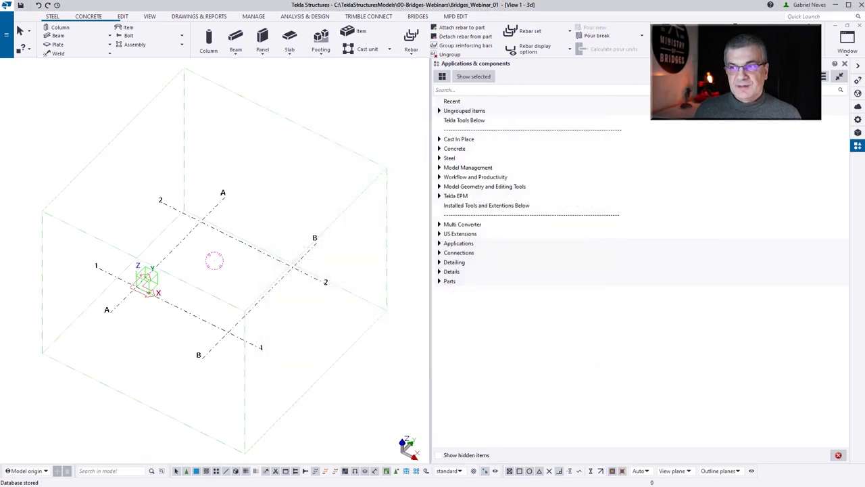
# Import the Bridge Creator 1.6 extension into Tekla Structures version 2020.0 from the desktop installer, keeping the original installer file.
pyautogui.click(387, 259)
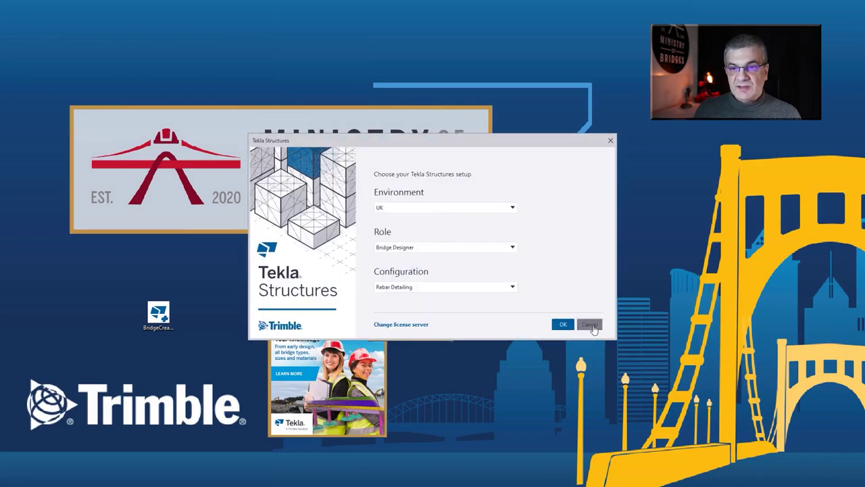
pyautogui.click(591, 325)
pyautogui.click(332, 202)
pyautogui.click(354, 305)
pyautogui.click(419, 250)
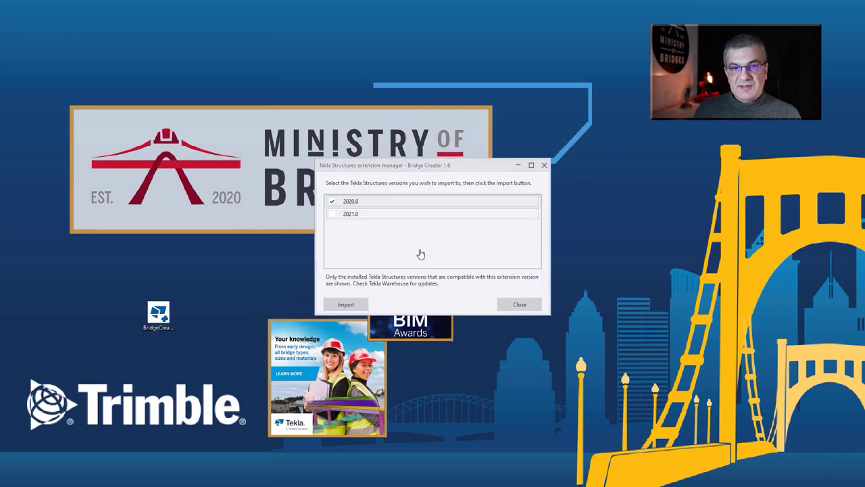
pyautogui.click(520, 304)
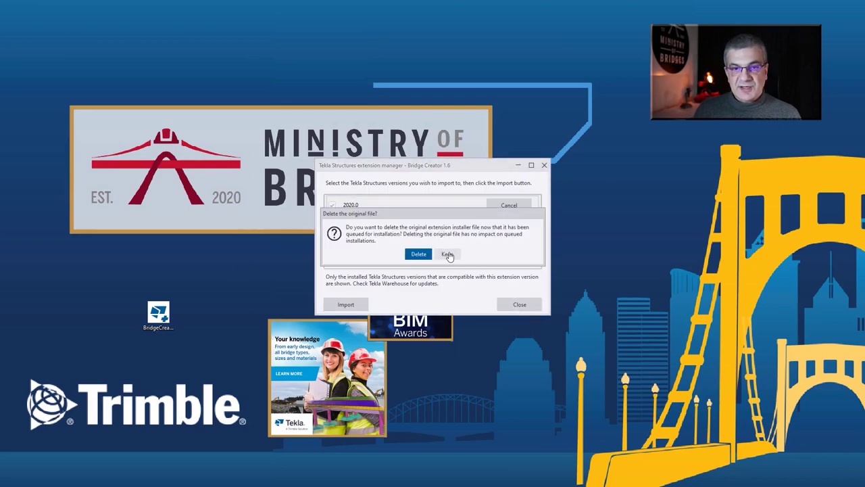
pyautogui.click(451, 254)
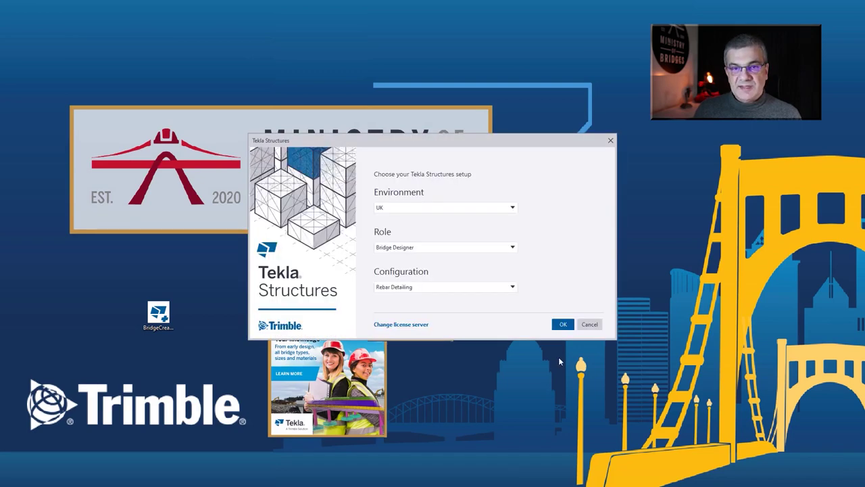
# Start Tekla Structures with the UK environment, Bridge Designer role and Rebar Detailing configuration, and open the Bridges_Webinar_01 model.
pyautogui.click(563, 326)
pyautogui.click(101, 156)
pyautogui.click(582, 346)
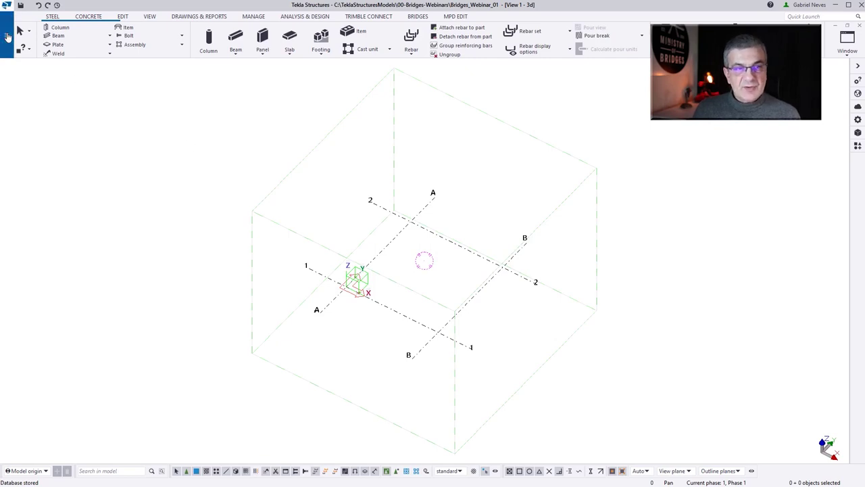
# Set the modeling length units to millimetres with 3 decimals in the program options.
pyautogui.click(6, 36)
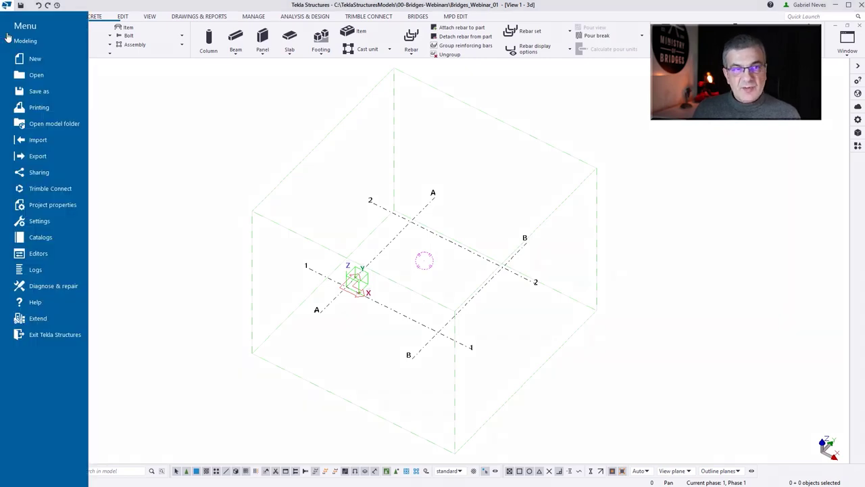
pyautogui.click(59, 223)
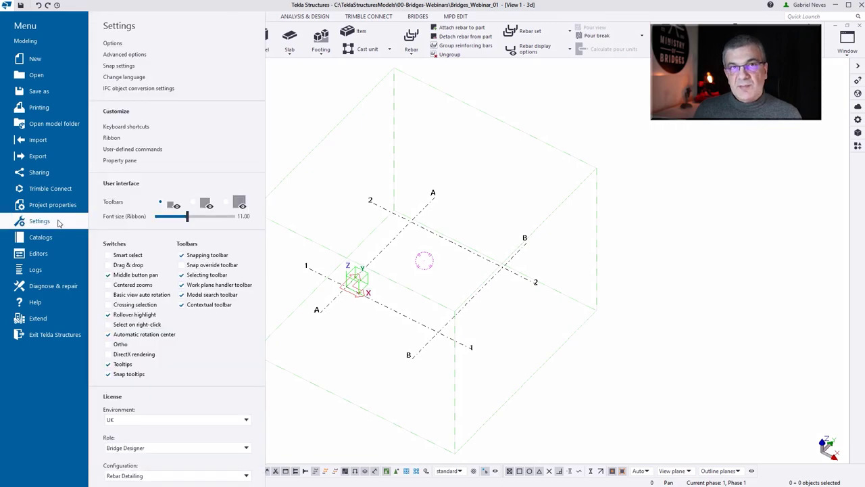
pyautogui.click(108, 44)
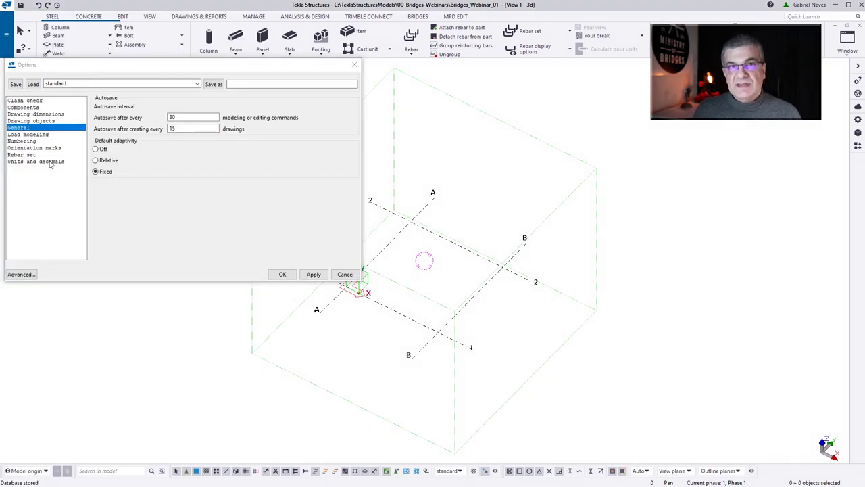
pyautogui.click(53, 162)
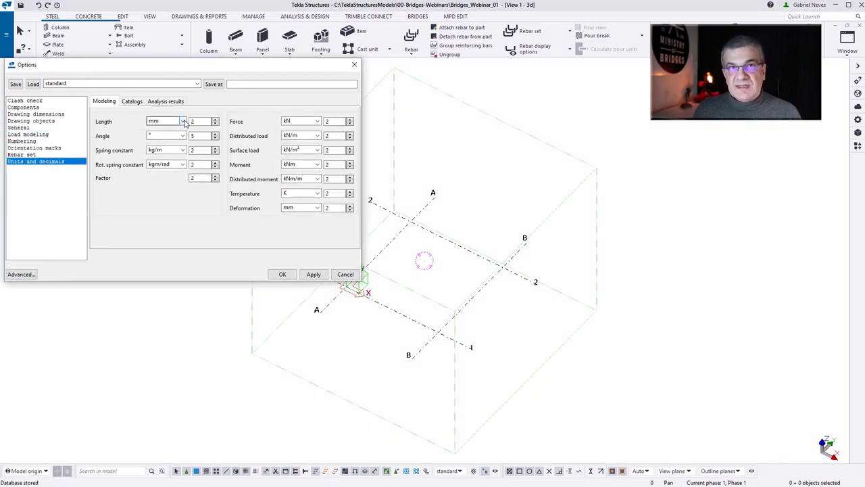
pyautogui.click(182, 121)
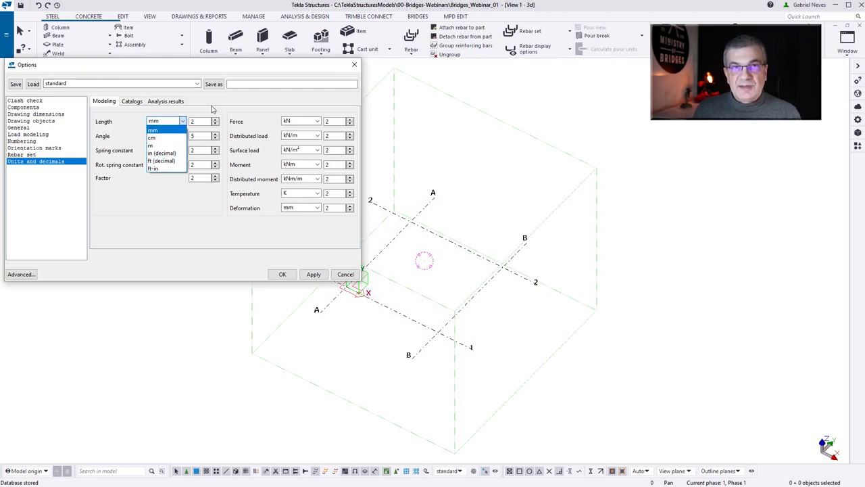
pyautogui.click(150, 123)
pyautogui.click(214, 118)
pyautogui.click(317, 274)
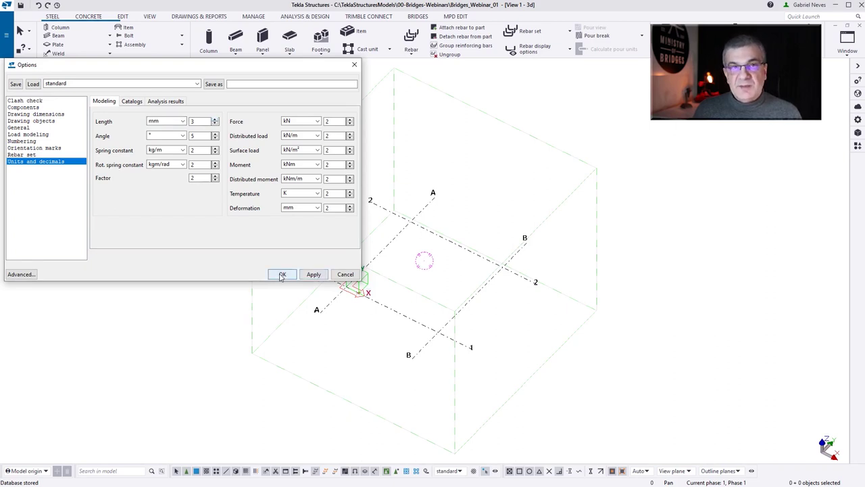
pyautogui.click(282, 275)
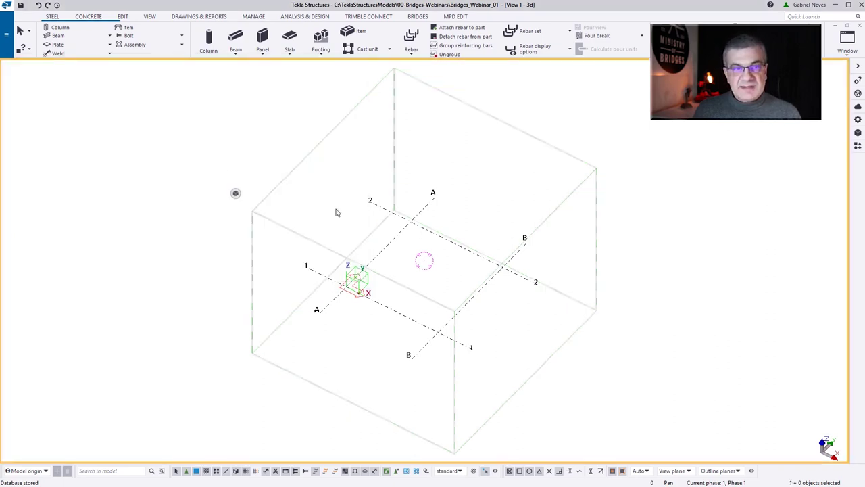
# Open the Phase Manager and add phases until the list reaches Phase 20.
pyautogui.hotkey('ctrl', 'h')
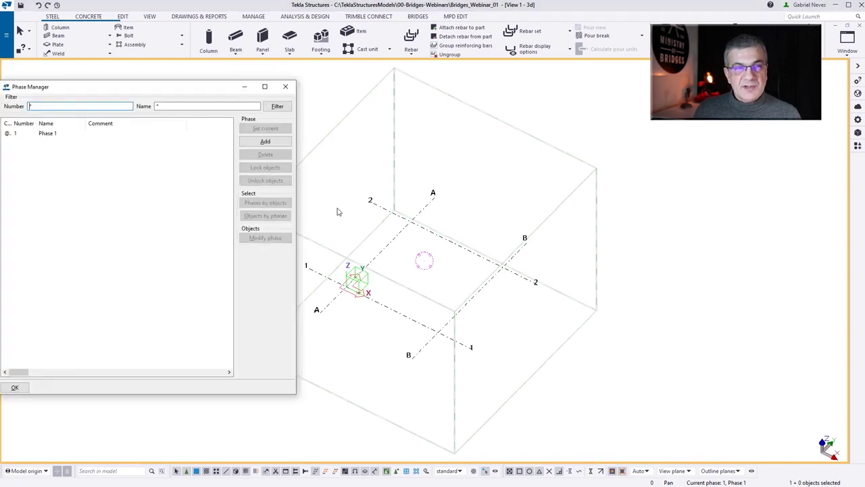
pyautogui.click(275, 145)
pyautogui.click(275, 145)
pyautogui.click(275, 145)
pyautogui.click(275, 145)
pyautogui.click(275, 144)
pyautogui.click(275, 145)
pyautogui.click(275, 144)
pyautogui.click(275, 144)
pyautogui.click(265, 142)
pyautogui.click(266, 142)
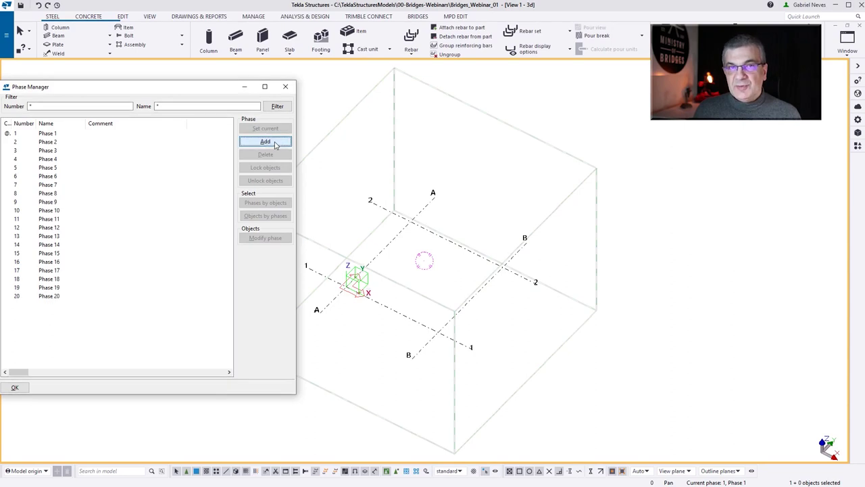
# Comment phases 1 to 5 as Piles, Foundations, Piers, Abutments and Deck.
pyautogui.click(103, 135)
pyautogui.write('Piles')
pyautogui.click(96, 145)
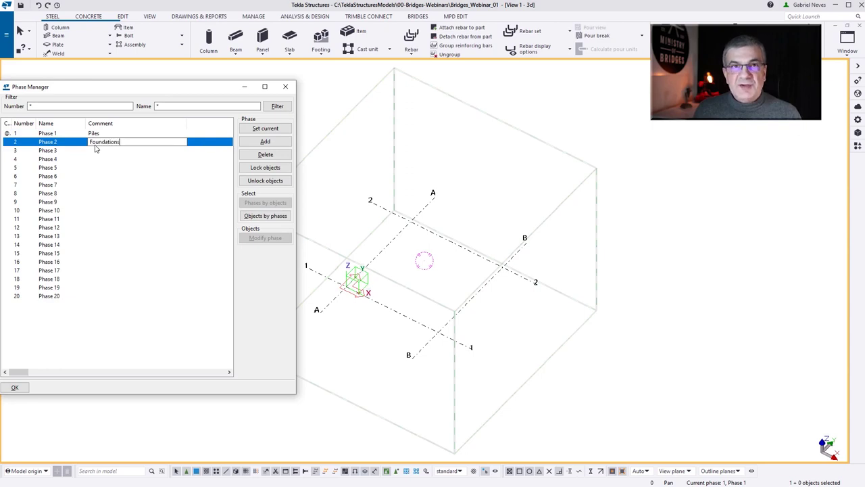
pyautogui.click(97, 151)
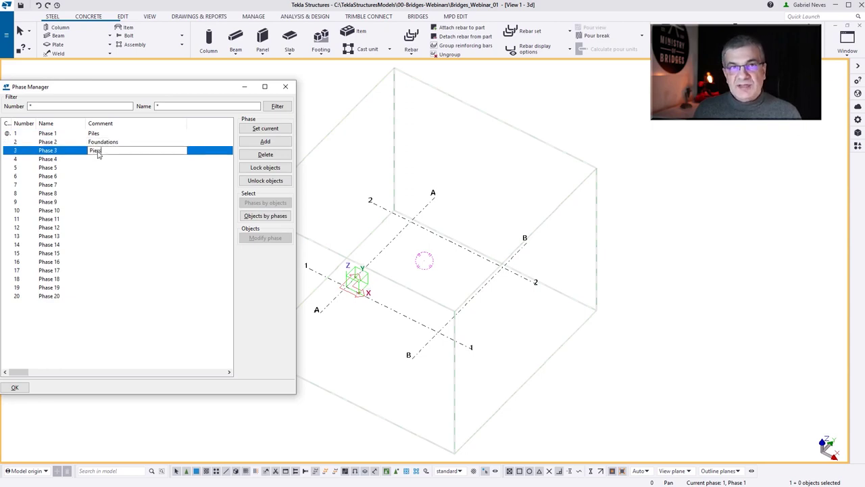
pyautogui.click(98, 161)
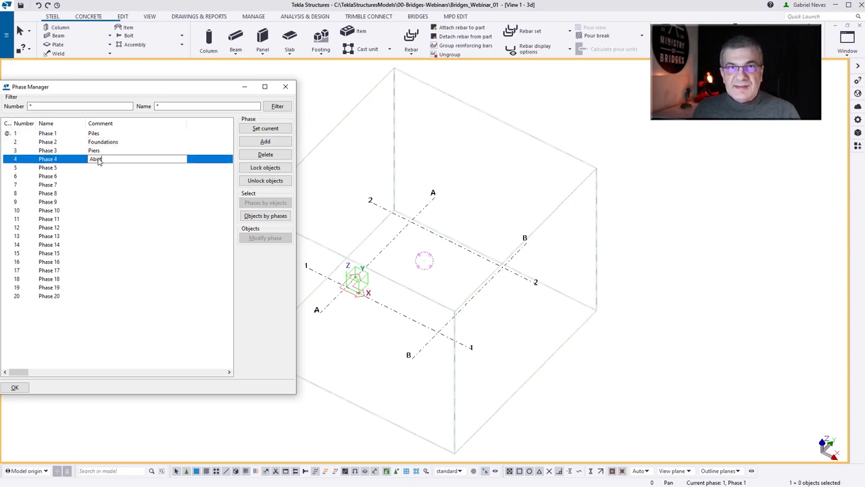
pyautogui.click(98, 169)
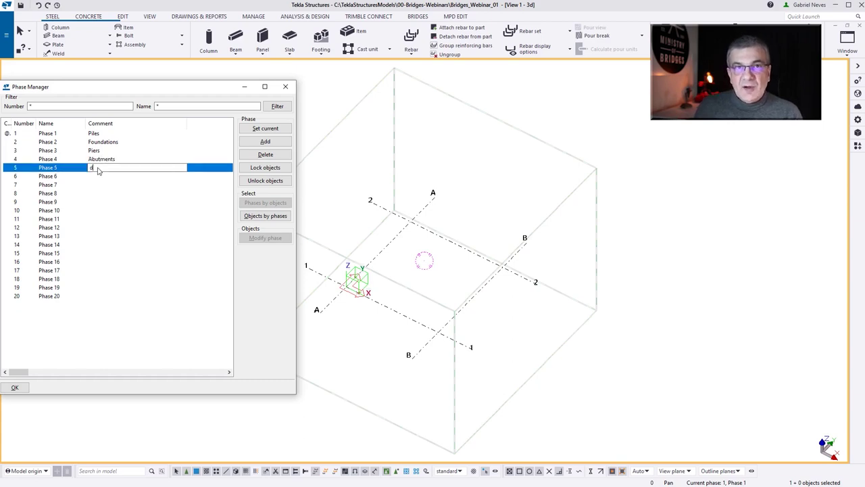
pyautogui.write('Deck')
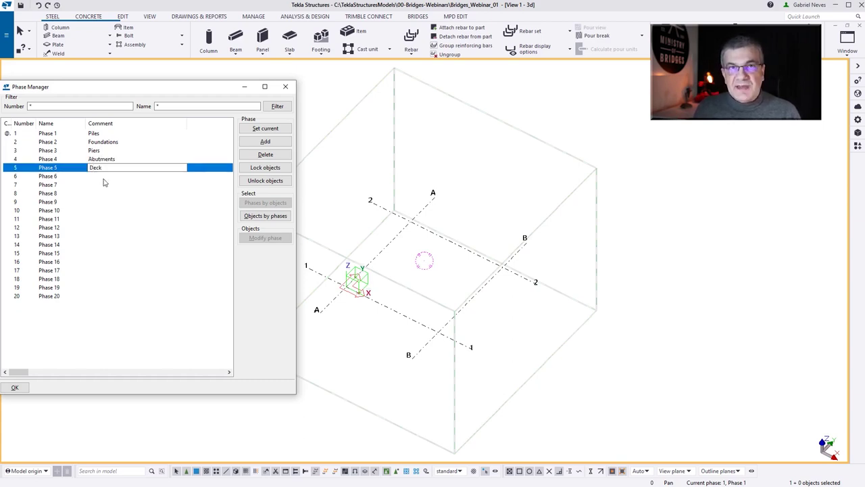
# Comment phases 6, 7 and 8 as Finishes1, Finishes2 and Finishes3.
pyautogui.click(102, 179)
pyautogui.write('finishes')
pyautogui.press('Home')
pyautogui.press('Delete')
pyautogui.write('F')
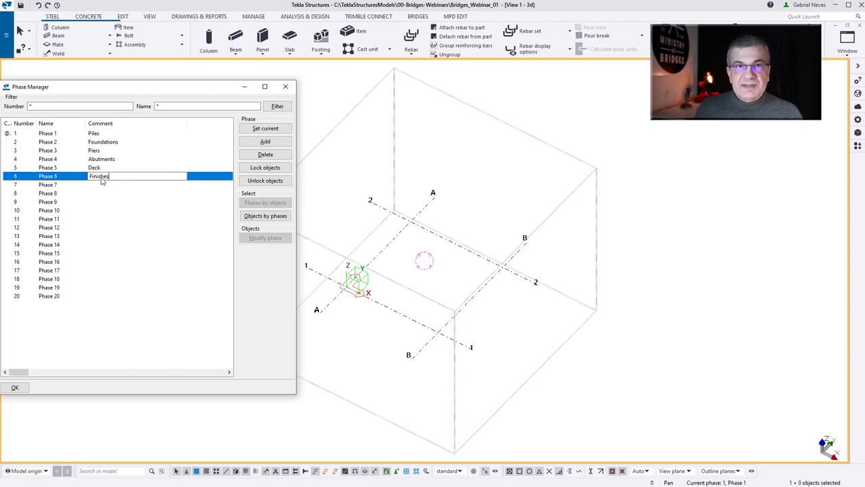
pyautogui.click(101, 188)
pyautogui.write('Finishes1')
pyautogui.click(109, 195)
pyautogui.write('Finishes1')
pyautogui.press('BackSpace')
pyautogui.write('3')
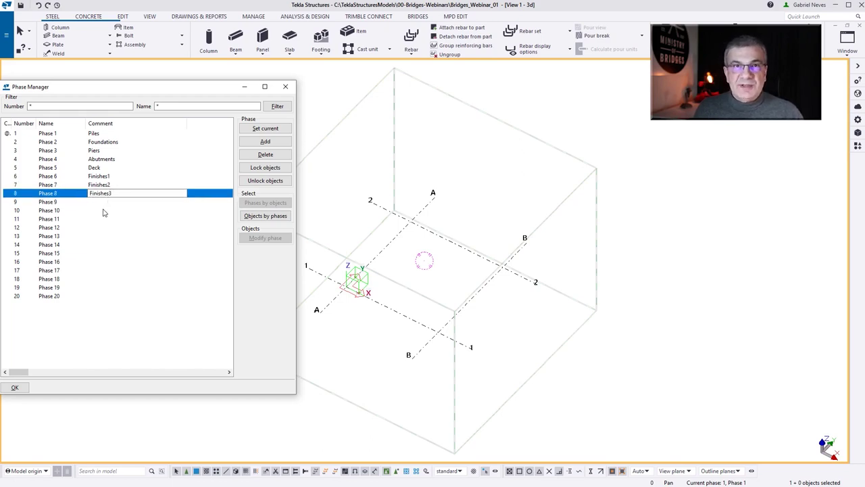
# Comment Phase 10 as RC Piles, Phase 11 as RC Foundations and Phase 20 as BC Feature Lines.
pyautogui.click(102, 211)
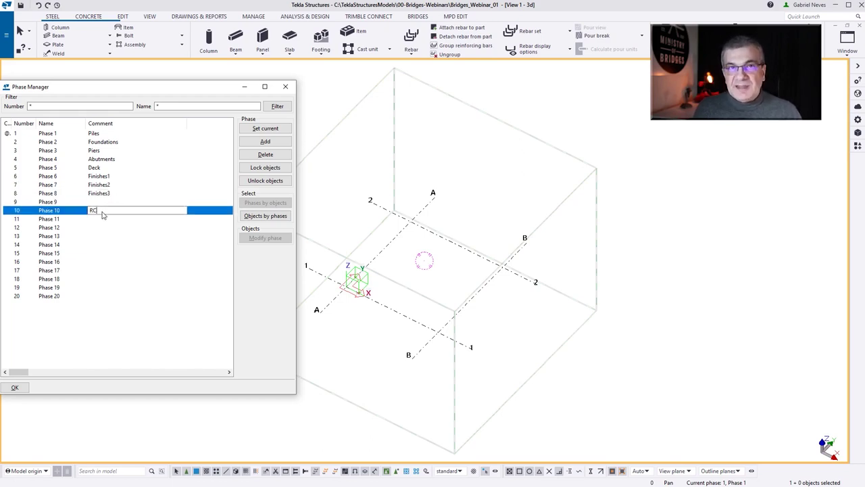
pyautogui.write('RC Piles')
pyautogui.click(101, 221)
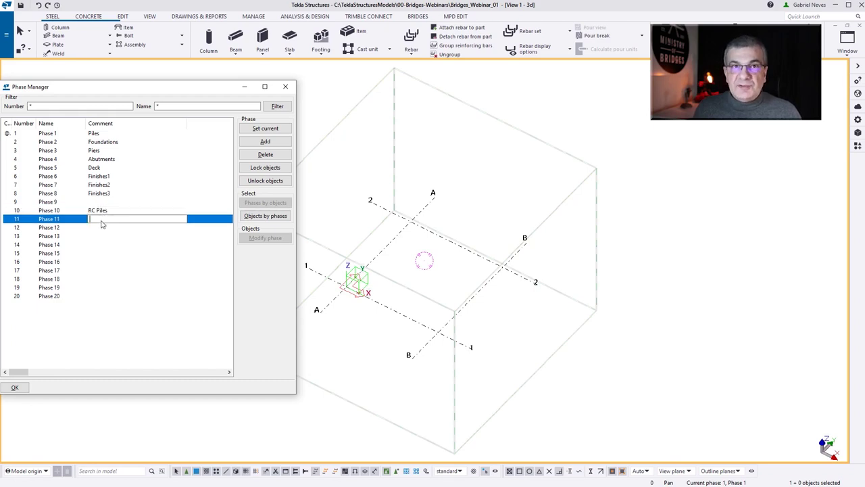
pyautogui.write('RC Foundations')
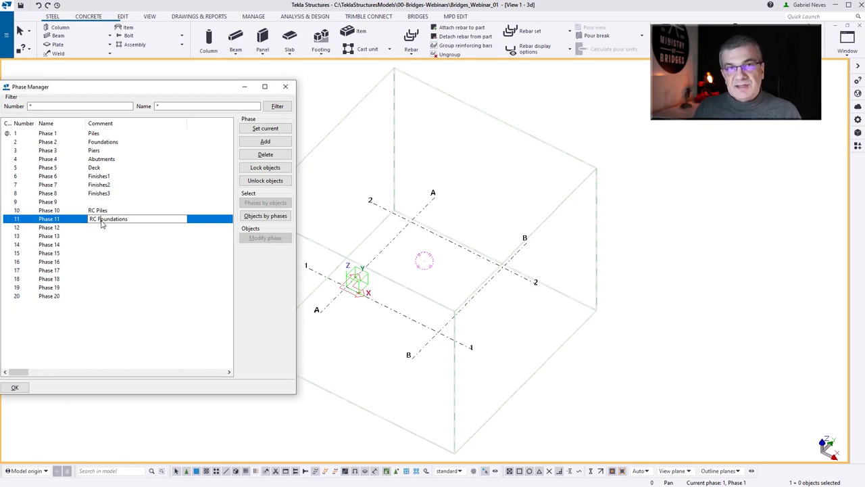
pyautogui.click(98, 296)
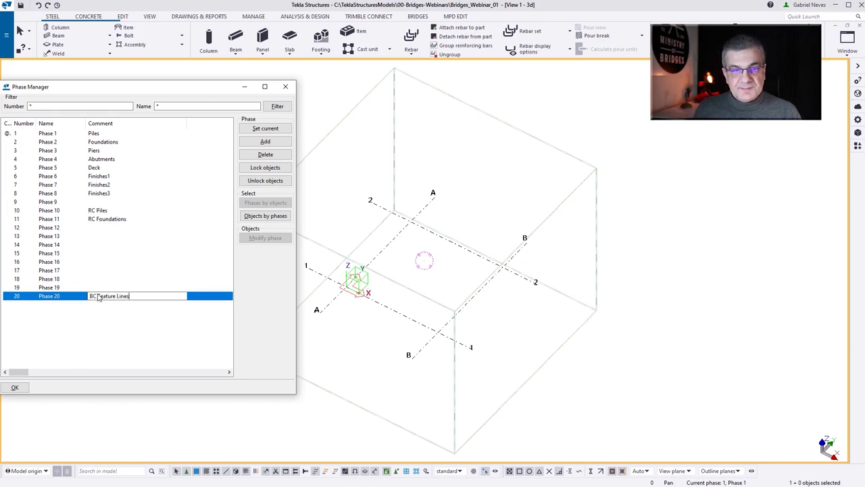
# Add phases 21 and 22 and comment them as Highway and Top Road.
pyautogui.click(265, 142)
pyautogui.click(265, 141)
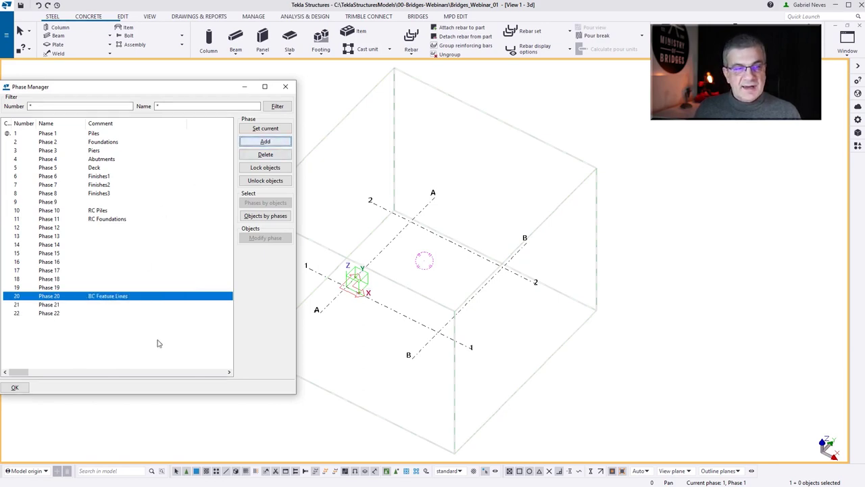
pyautogui.click(103, 305)
pyautogui.write('Highway')
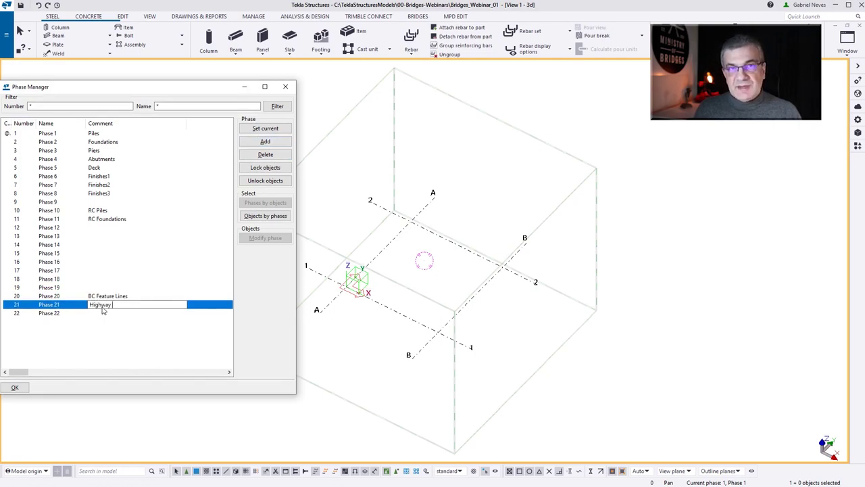
pyautogui.click(101, 315)
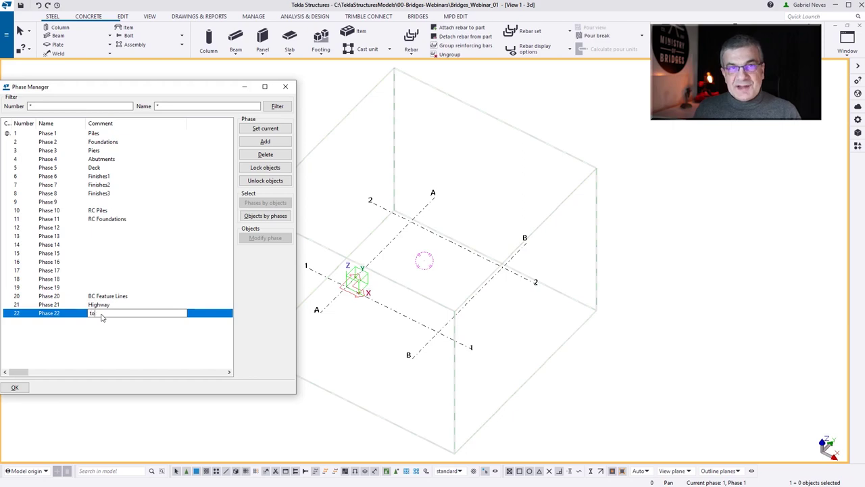
pyautogui.write('top Road')
pyautogui.press('Home')
pyautogui.press('Delete')
pyautogui.write('T')
pyautogui.click(119, 331)
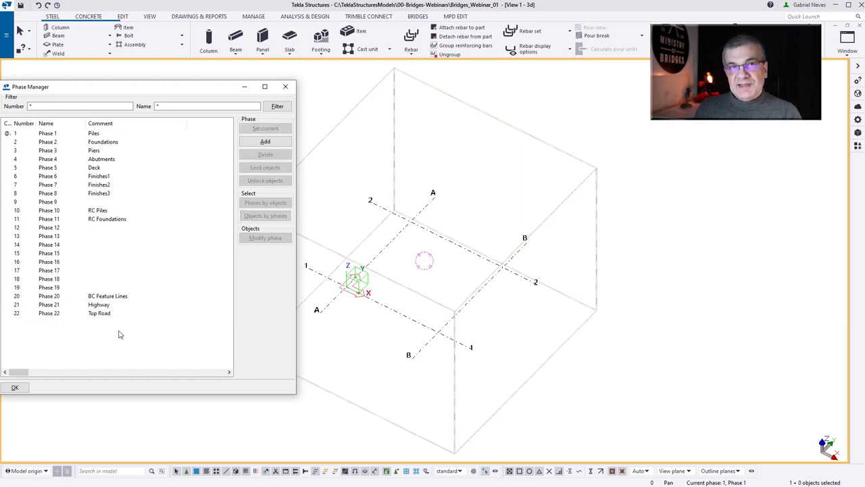
# Make Phase 15 the current phase and close the Phase Manager.
pyautogui.click(106, 254)
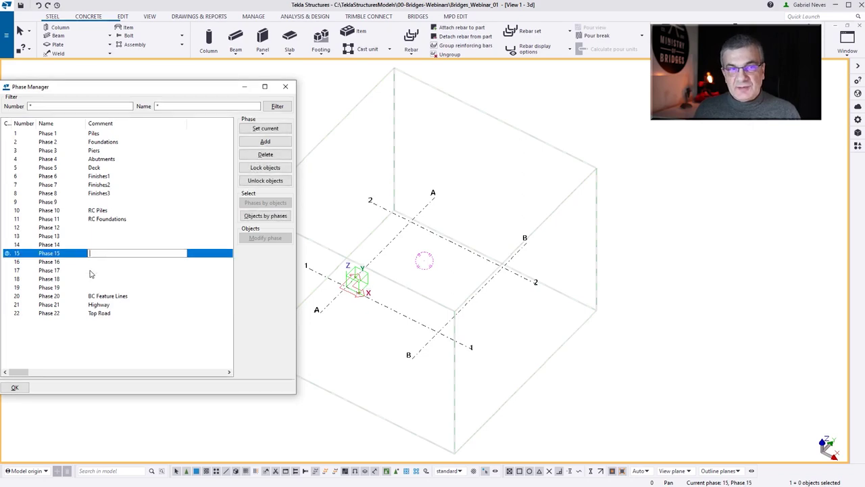
pyautogui.click(17, 390)
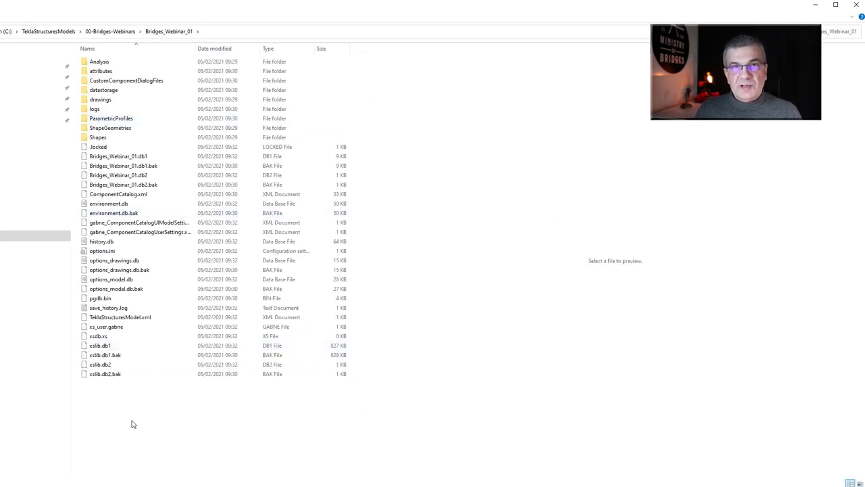
# Paste the RESOURCES folder into the Bridges_Webinar_01 model folder and open its RoadOverHighwayAlignmentsForBridgeCreator.xml file in Notepad++.
pyautogui.hotkey('ctrl', 'v')
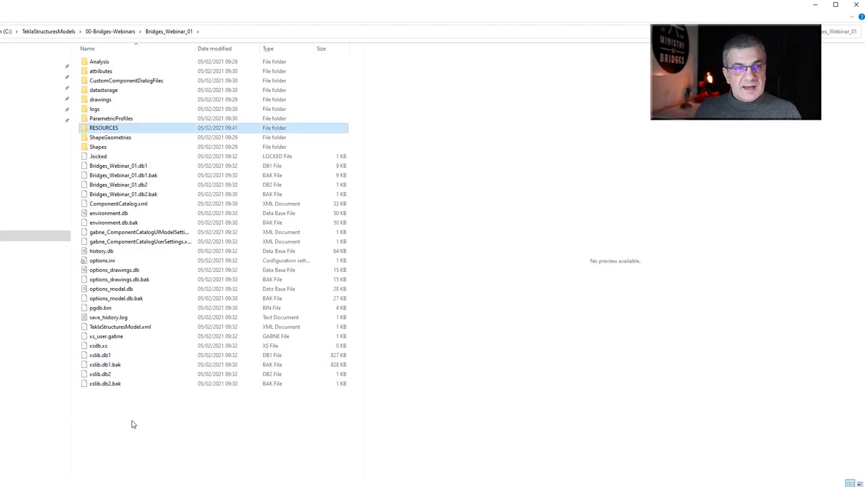
pyautogui.doubleClick(85, 129)
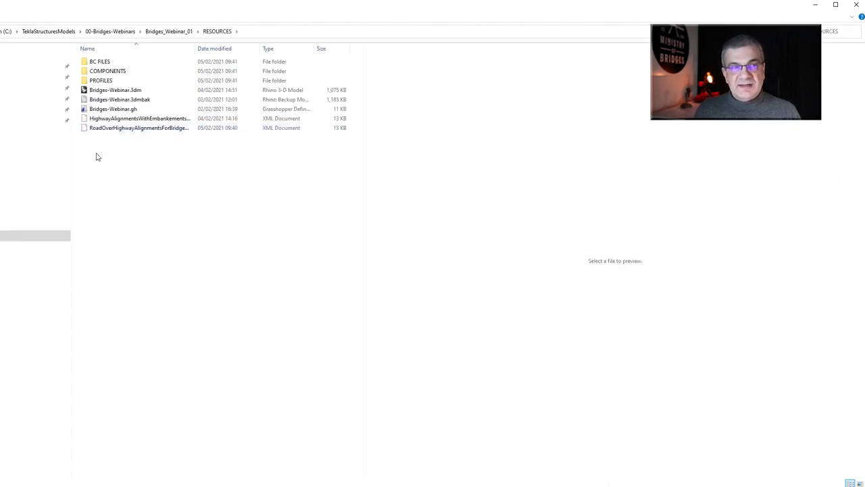
pyautogui.click(85, 129)
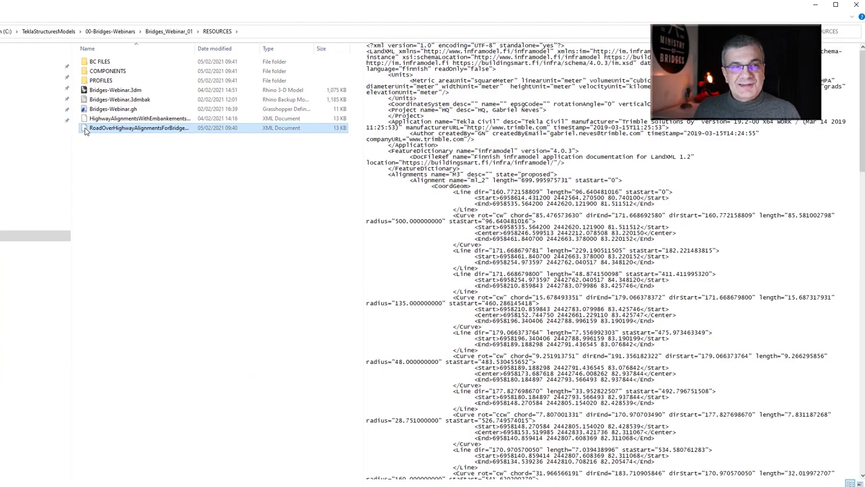
pyautogui.rightClick(85, 130)
pyautogui.click(32, 180)
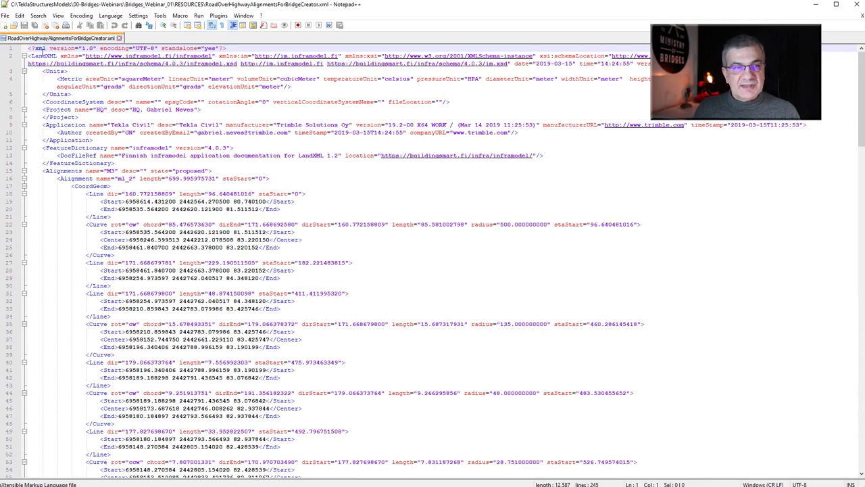
# Examine the units, coordinate system, project and application elements at the start of the LandXML file.
pyautogui.click(51, 71)
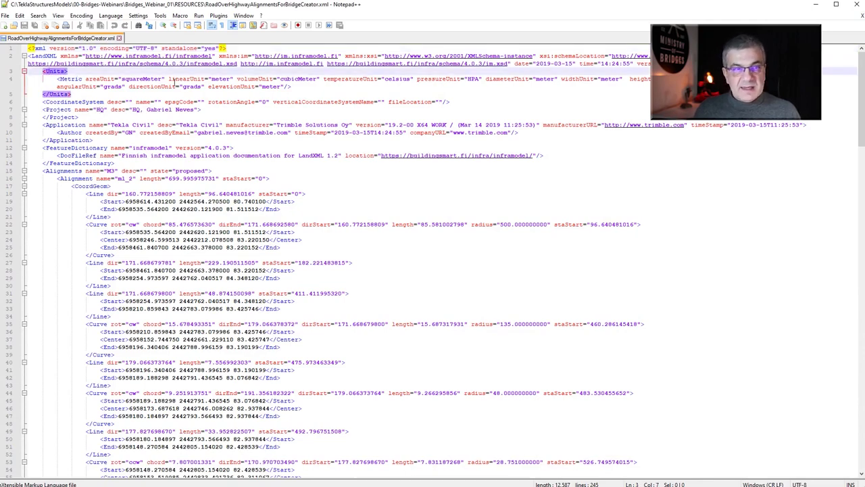
pyautogui.click(76, 101)
pyautogui.click(62, 110)
pyautogui.click(66, 124)
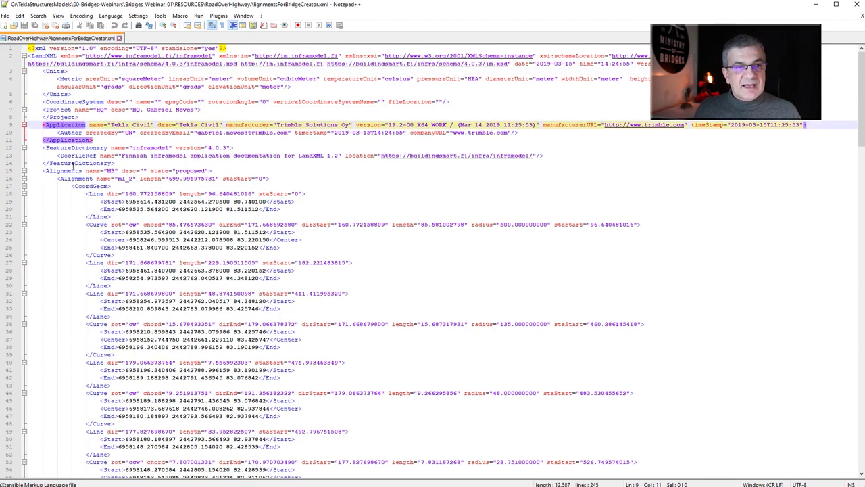
# Examine the Alignments element and the coordinate geometry and profile of alignment ml_2.
pyautogui.click(59, 171)
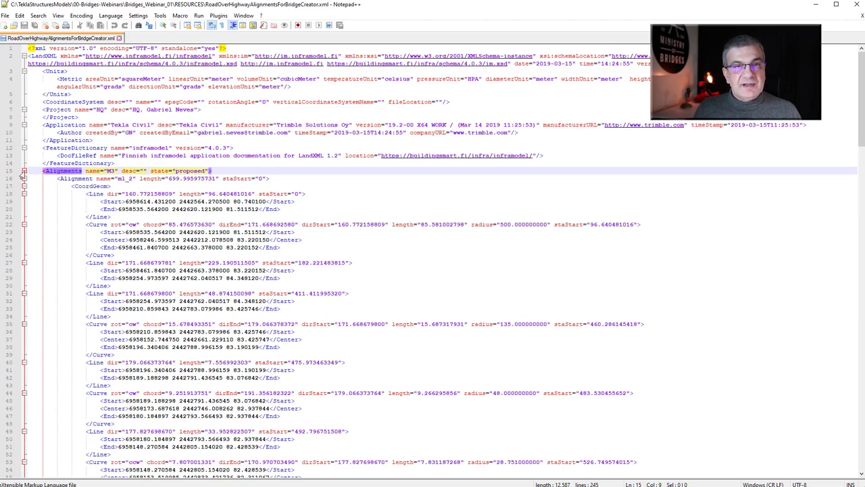
pyautogui.click(83, 180)
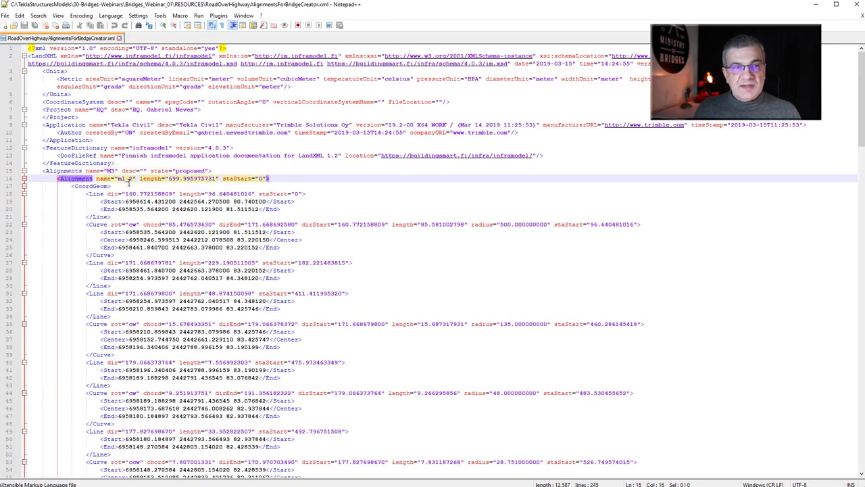
pyautogui.click(88, 186)
pyautogui.scroll(-11, 88, 188)
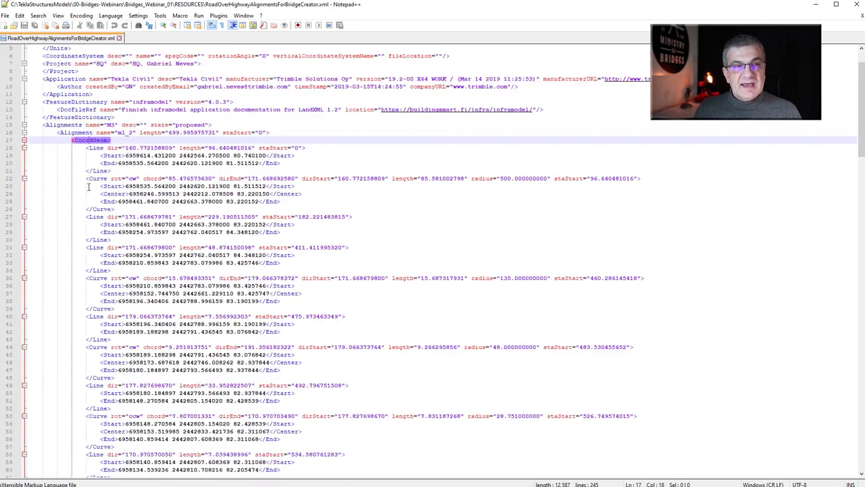
pyautogui.scroll(-4, 88, 186)
pyautogui.click(88, 178)
pyautogui.scroll(19, 87, 179)
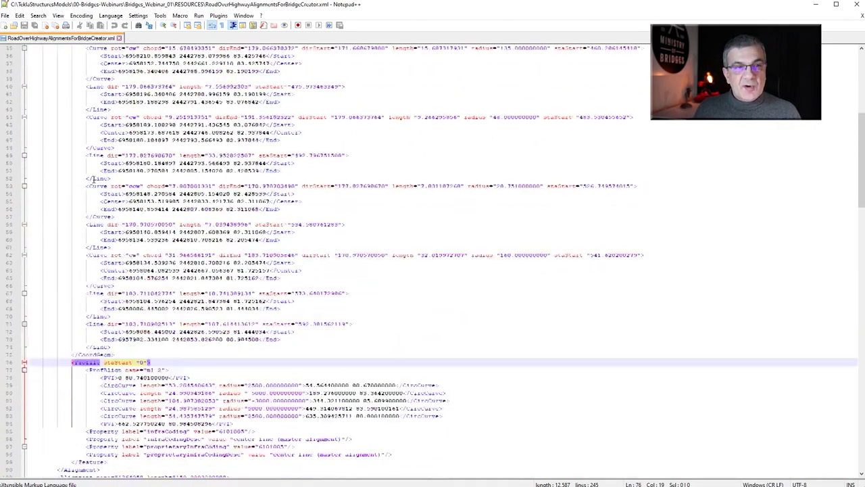
# Collapse the inner blocks of alignment ml_2 and examine the CoordGeom, Profile and Feature blocks of alignment 136425.
pyautogui.click(24, 187)
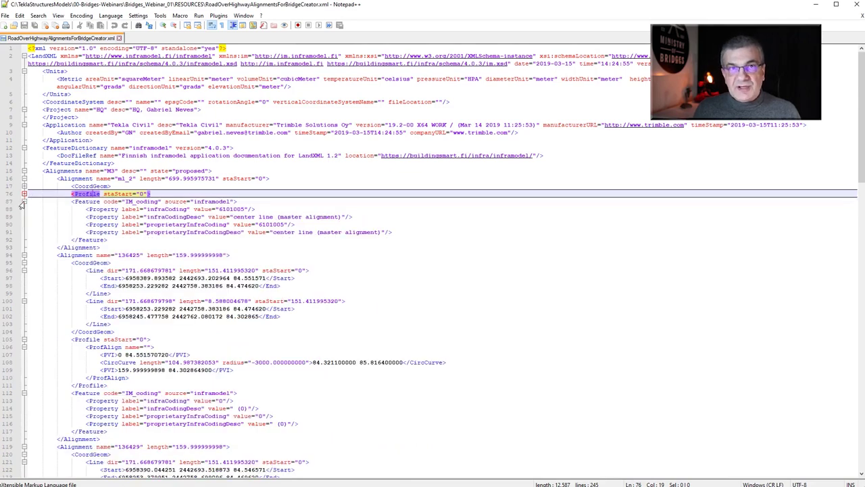
pyautogui.click(24, 201)
pyautogui.click(95, 223)
pyautogui.click(108, 301)
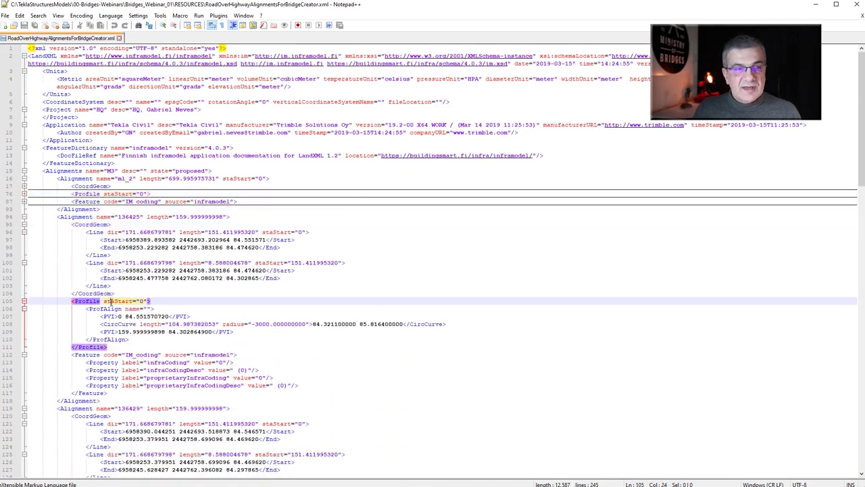
pyautogui.moveTo(113, 395); pyautogui.dragTo(28, 354)
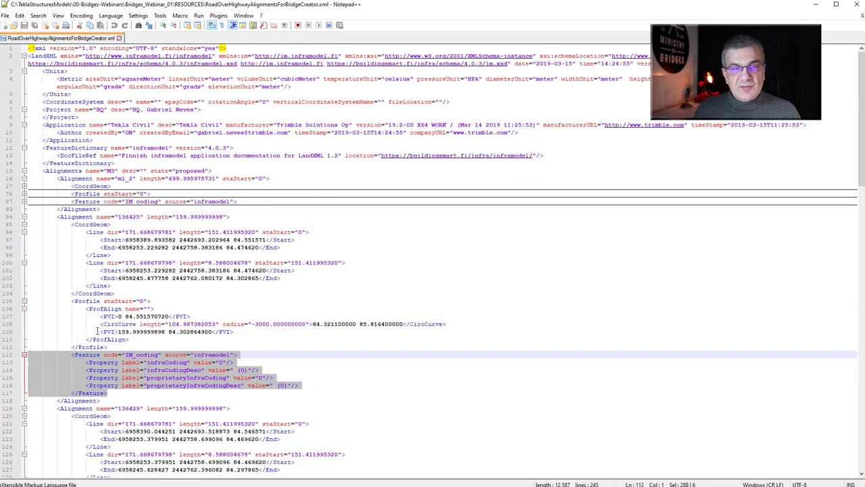
pyautogui.click(87, 224)
pyautogui.click(101, 301)
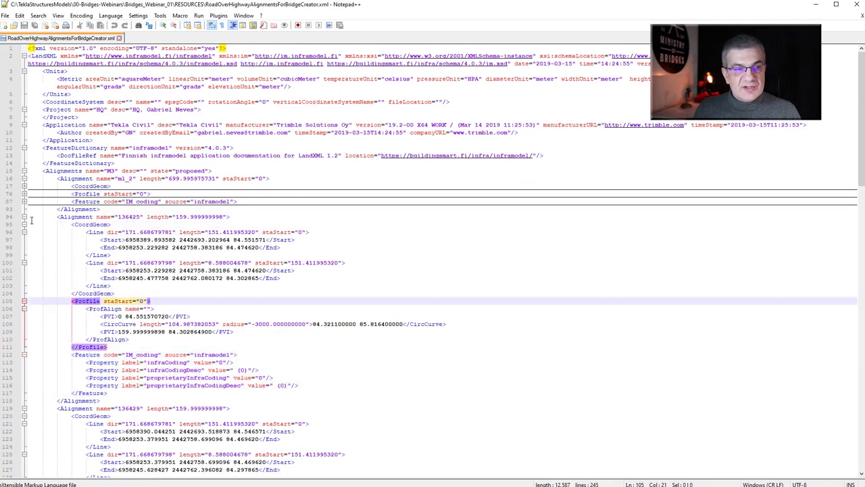
# Collapse the six alignments from 136425 to 136445 to get an overview of the file.
pyautogui.click(23, 216)
pyautogui.click(24, 224)
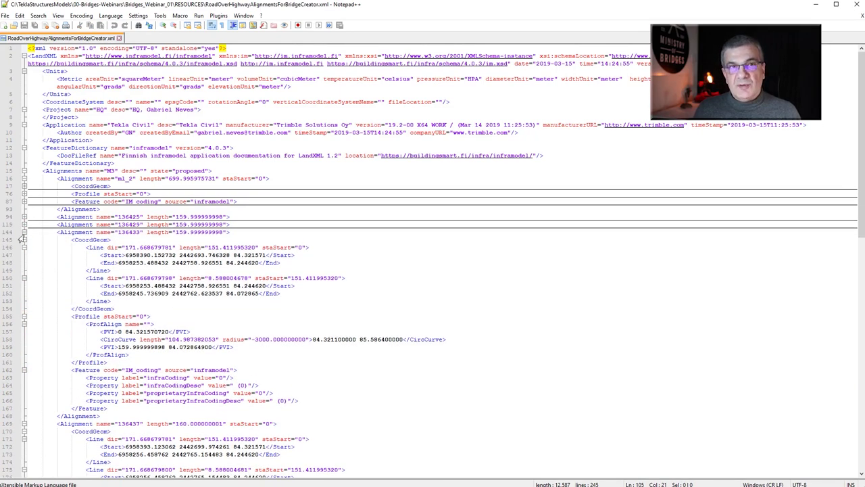
pyautogui.click(24, 232)
pyautogui.click(24, 240)
pyautogui.click(23, 247)
pyautogui.click(24, 255)
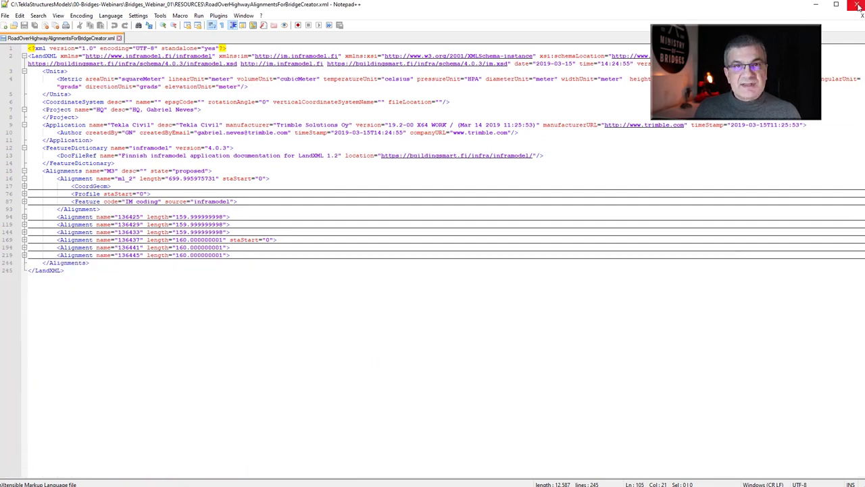
# Expand the CoordGeom block of alignment ml_2 and highlight the start coordinates of its first line.
pyautogui.click(23, 194)
pyautogui.click(23, 187)
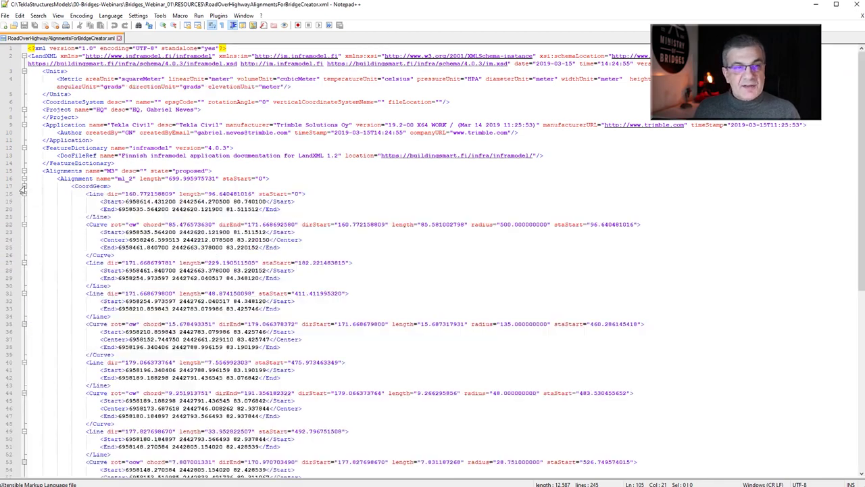
pyautogui.moveTo(126, 202); pyautogui.dragTo(220, 202)
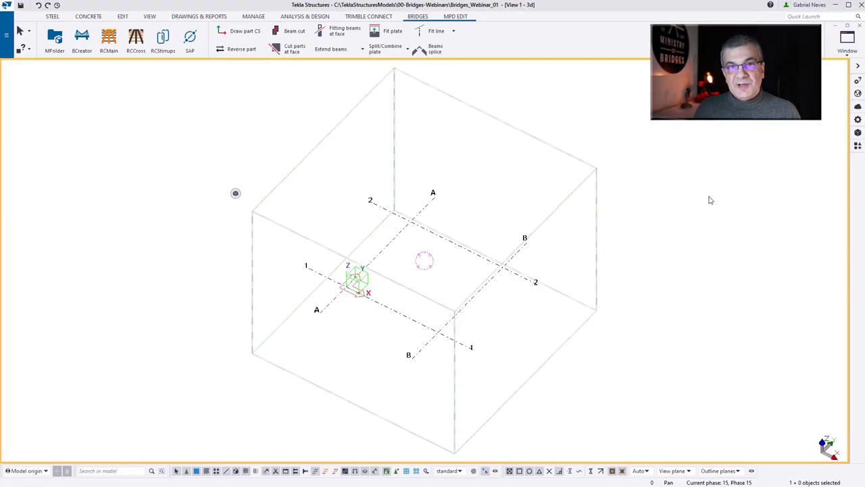
# Start adding a reference model in Tekla Structures and choose RoadOverHighwayAlignmentsForBridgeCreator.xml from the RESOURCES folder.
pyautogui.click(858, 132)
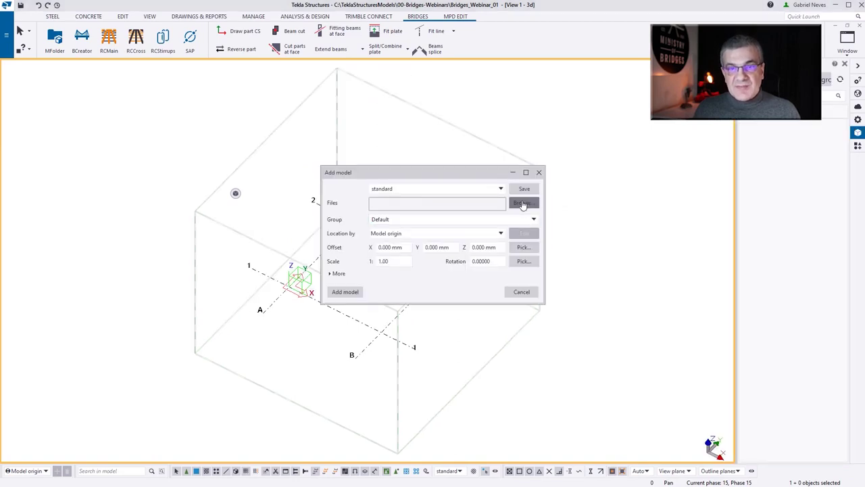
pyautogui.click(522, 204)
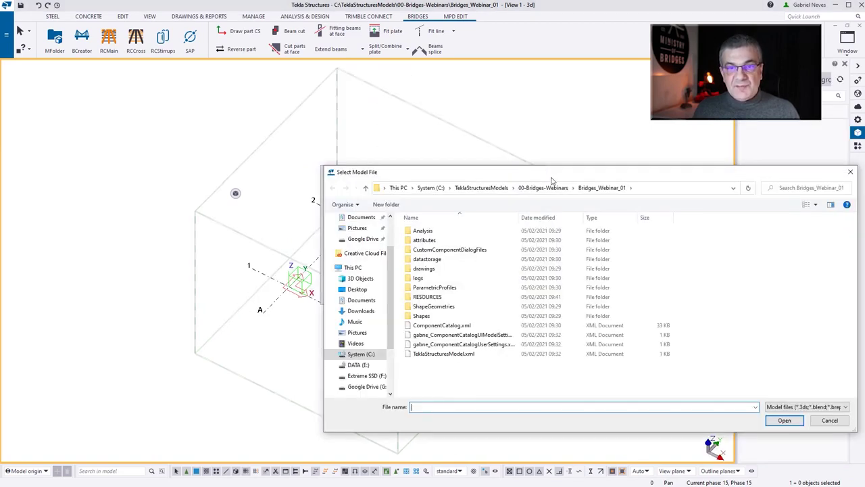
pyautogui.doubleClick(444, 298)
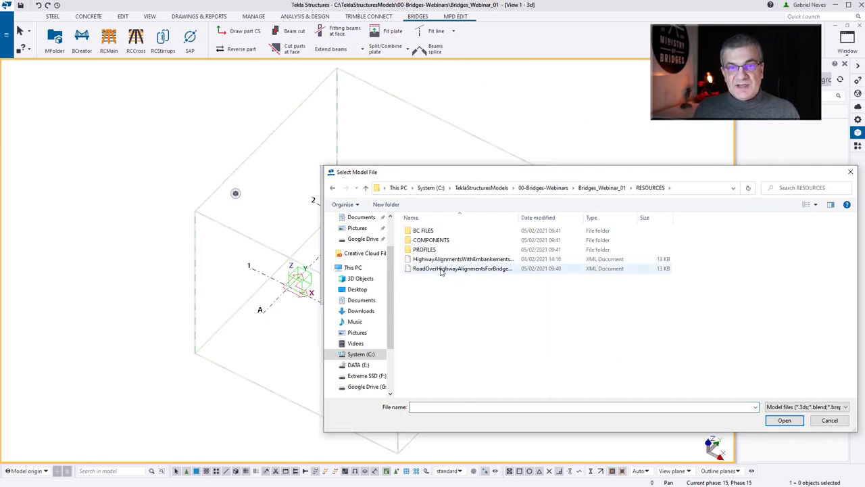
pyautogui.click(441, 269)
pyautogui.click(783, 421)
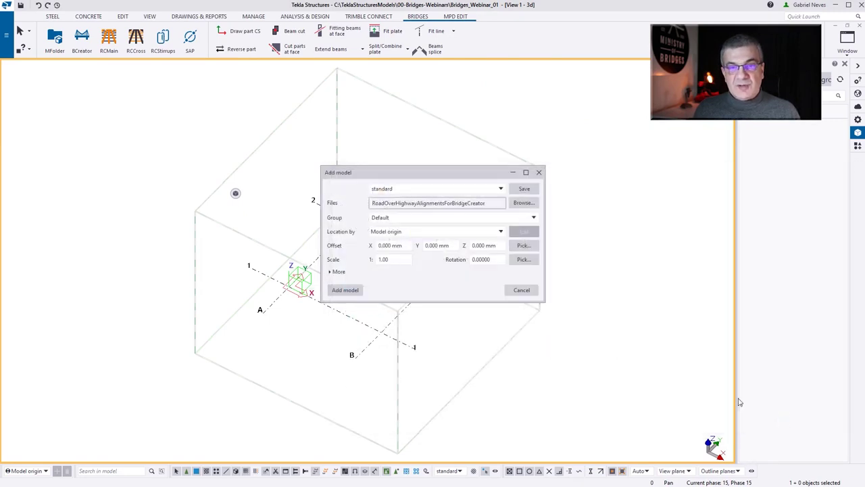
# Add the alignment reference model located by the model origin and expand the work area to include it.
pyautogui.click(398, 232)
pyautogui.click(416, 251)
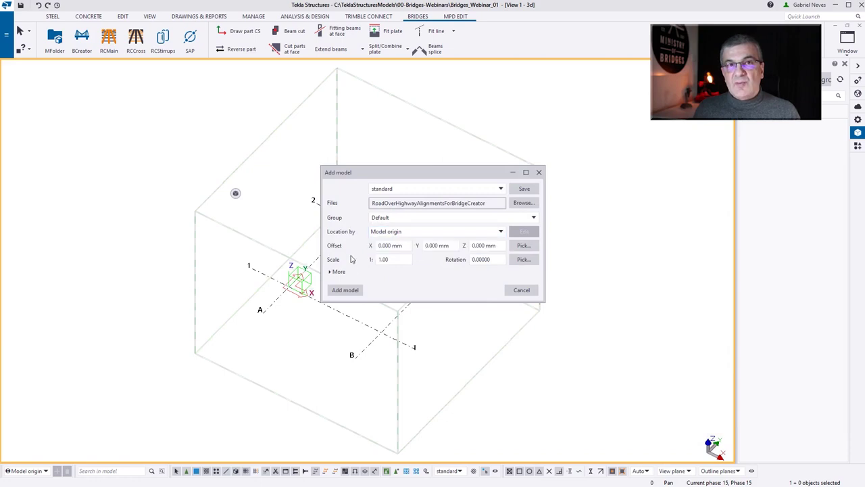
pyautogui.click(345, 291)
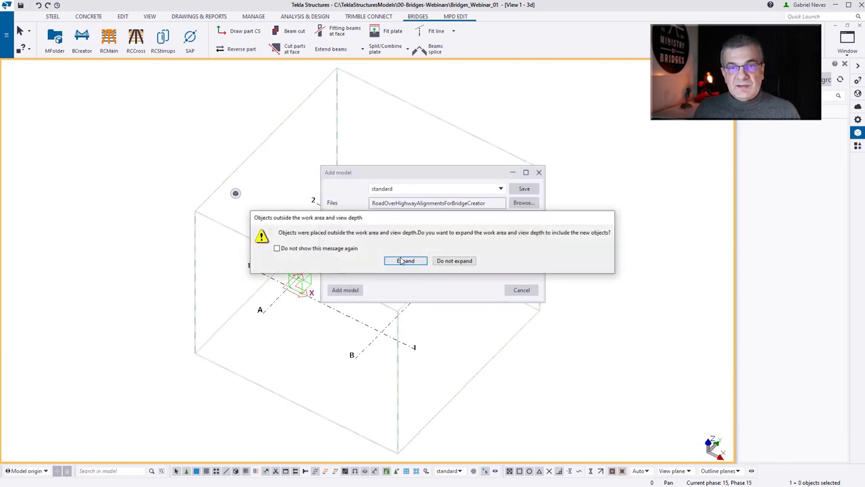
pyautogui.click(406, 261)
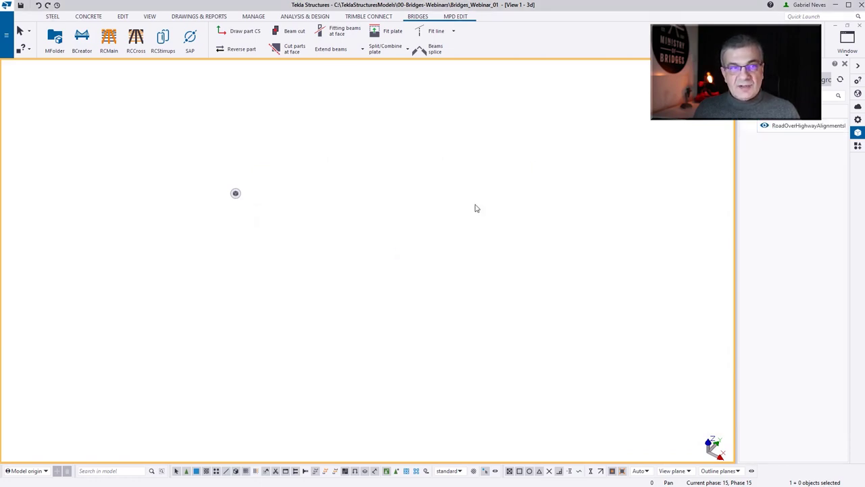
# Delete the RoadOverHighwayAlignments reference model and fit the work area to the remaining grid.
pyautogui.click(843, 126)
pyautogui.click(416, 257)
pyautogui.rightClick(374, 206)
pyautogui.click(406, 247)
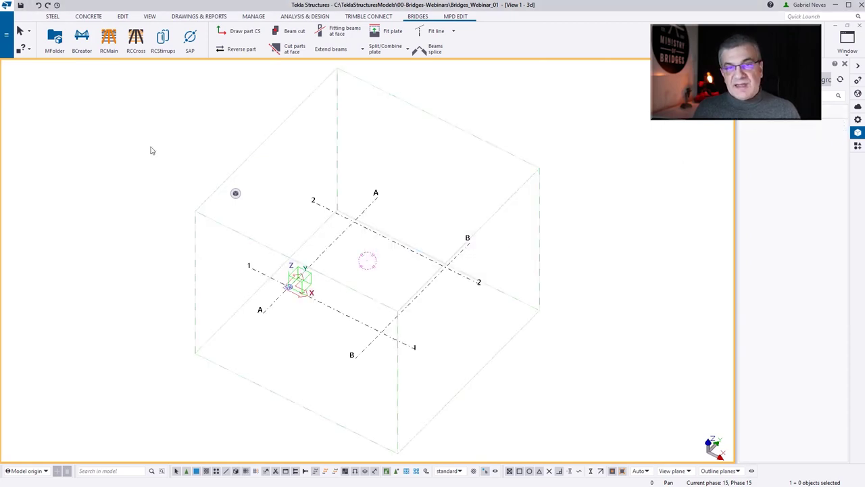
# Open the base point definitions in the project properties and create a base point named LV.
pyautogui.click(6, 34)
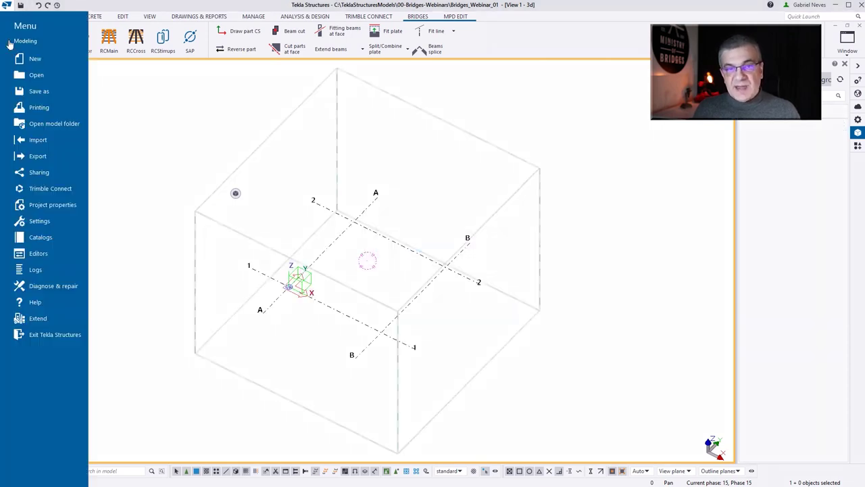
pyautogui.click(64, 206)
pyautogui.click(121, 433)
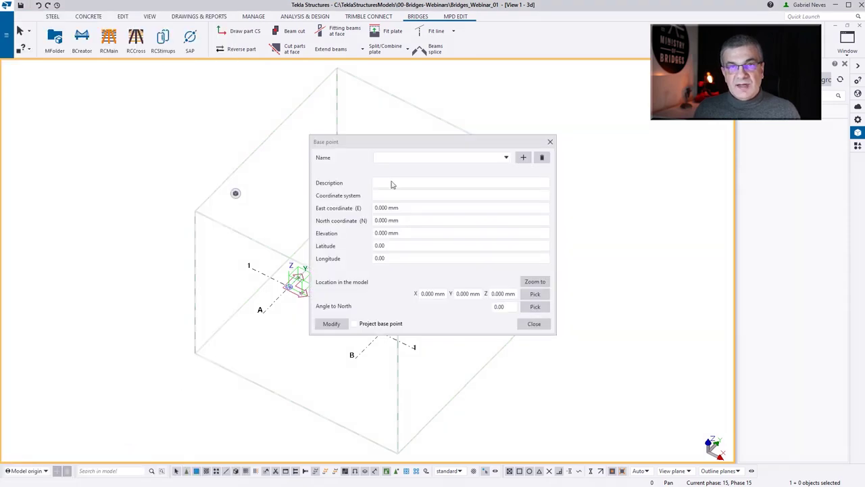
pyautogui.write('LV')
pyautogui.click(409, 221)
pyautogui.moveTo(409, 220); pyautogui.dragTo(351, 220)
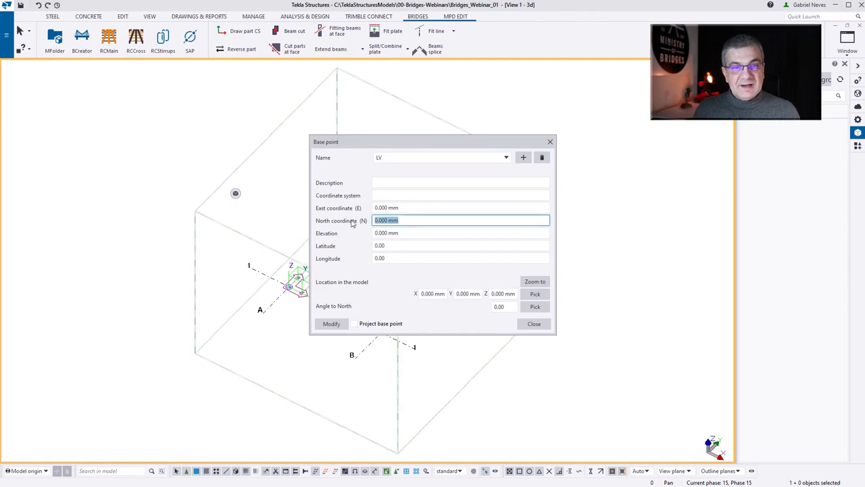
pyautogui.moveTo(400, 207); pyautogui.dragTo(345, 209)
pyautogui.hotkey('alt', 'Tab')
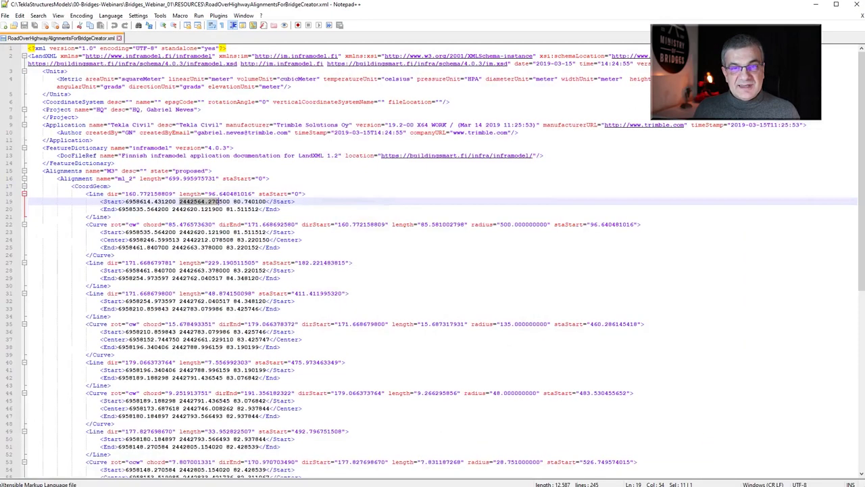
pyautogui.moveTo(221, 202); pyautogui.dragTo(180, 201)
pyautogui.hotkey('ctrl', 'c')
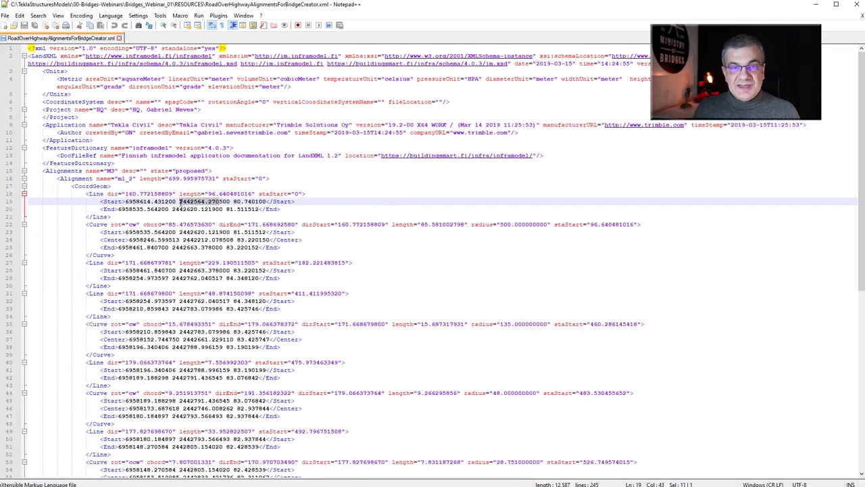
pyautogui.click(816, 5)
pyautogui.click(402, 220)
pyautogui.tripleClick(399, 208)
pyautogui.hotkey('ctrl', 'v')
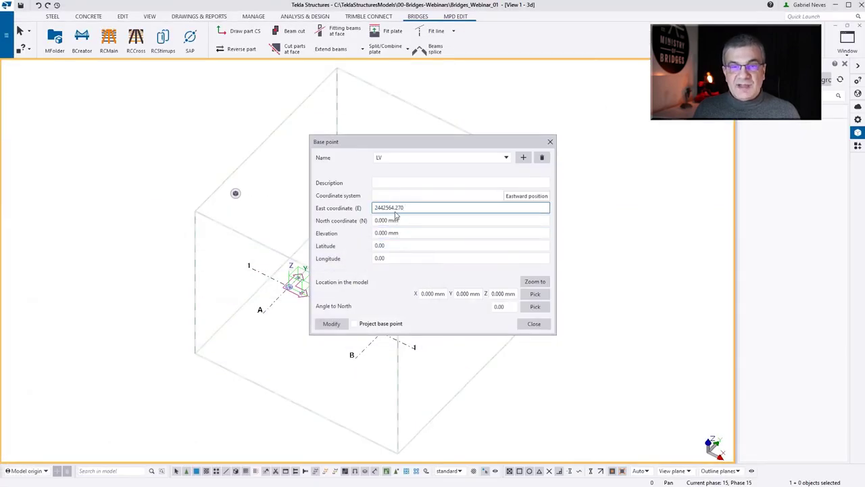
pyautogui.press('BackSpace')
pyautogui.click(421, 221)
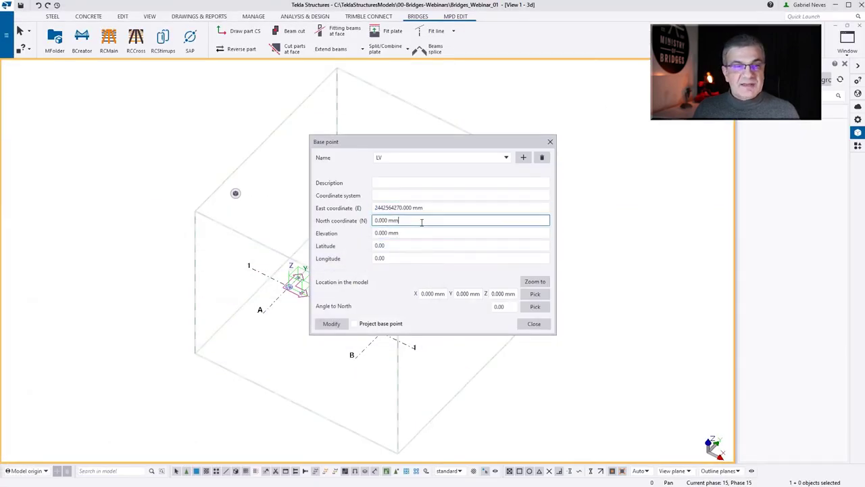
pyautogui.hotkey('alt', 'Tab')
pyautogui.moveTo(125, 201); pyautogui.dragTo(164, 201)
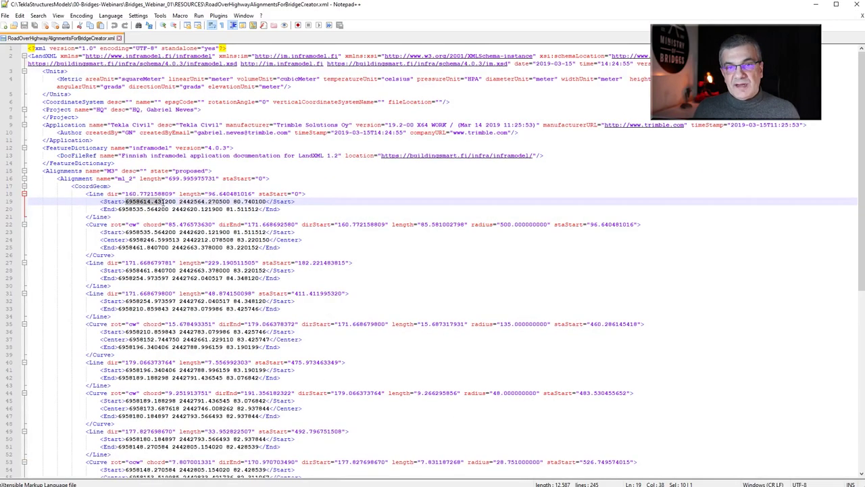
pyautogui.hotkey('ctrl', 'c')
pyautogui.hotkey('alt', 'Tab')
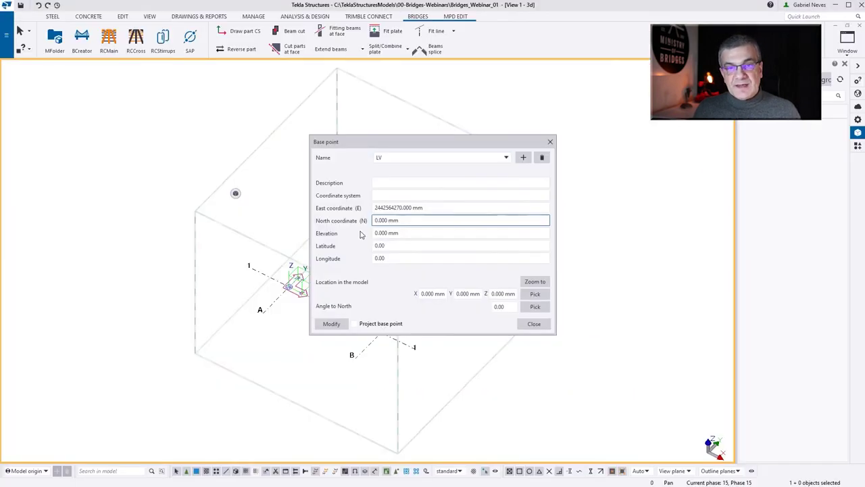
pyautogui.hotkey('ctrl', 'v')
pyautogui.click(400, 232)
pyautogui.click(427, 222)
pyautogui.click(332, 323)
pyautogui.click(534, 324)
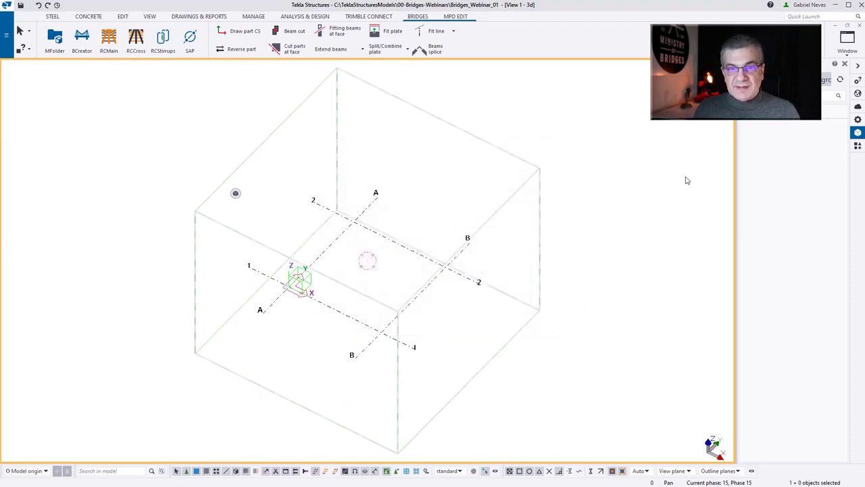
# Add RoadOverHighwayAlignmentsForBridgeCreator.xml from the RESOURCES folder as a reference model located by base point LV.
pyautogui.click(764, 79)
pyautogui.click(529, 203)
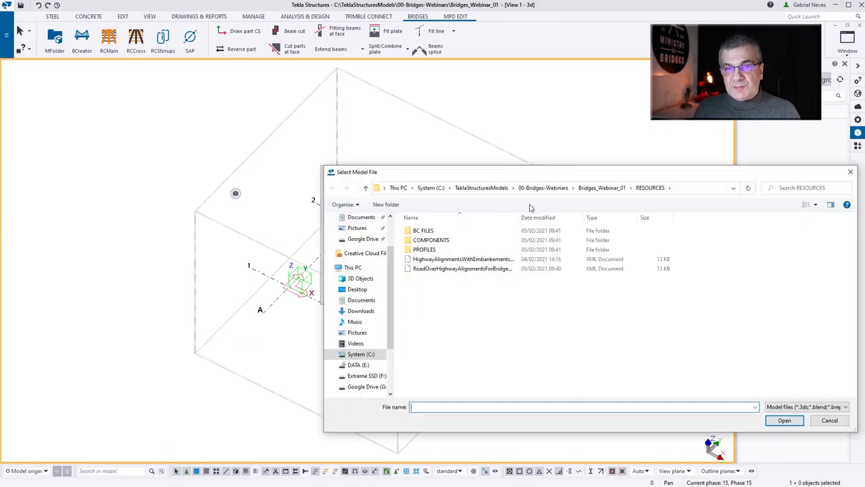
pyautogui.click(465, 268)
pyautogui.click(784, 420)
pyautogui.click(425, 233)
pyautogui.click(405, 261)
pyautogui.click(344, 289)
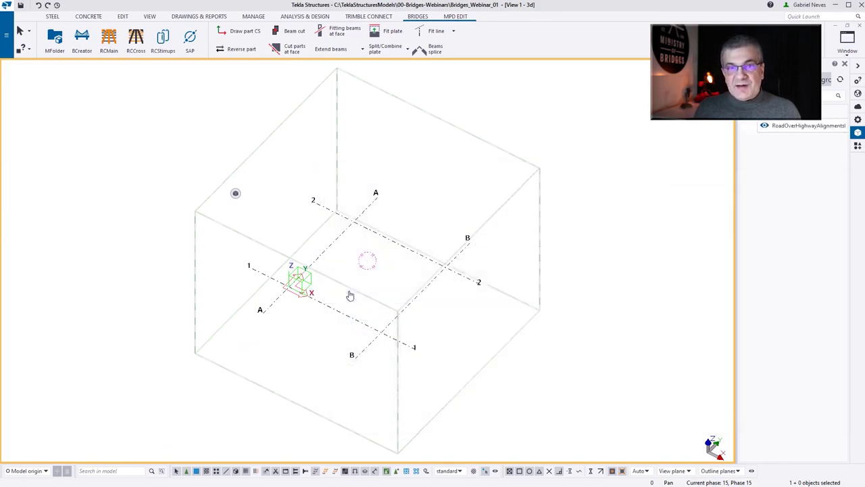
# Fit the work area to the inserted road alignments and switch the 3D view to plan.
pyautogui.rightClick(614, 132)
pyautogui.click(643, 172)
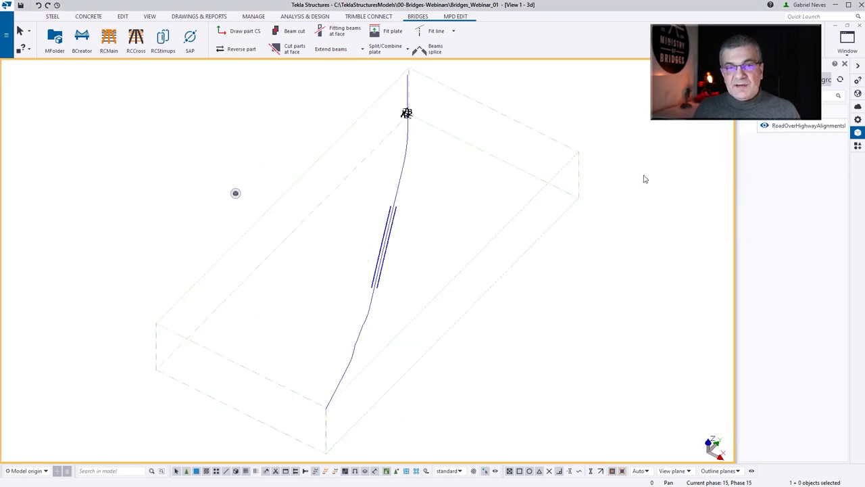
pyautogui.scroll(3, 411, 118)
pyautogui.keyDown('ctrl'); pyautogui.moveTo(409, 117); pyautogui.dragTo(556, 131, button='middle'); pyautogui.keyUp('ctrl')
pyautogui.scroll(-2, 404, 145)
pyautogui.hotkey('ctrl', 'p')
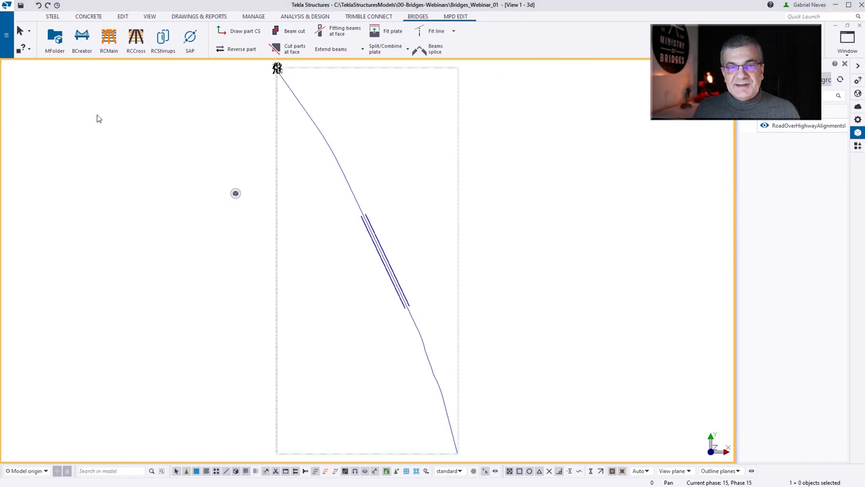
pyautogui.click(6, 33)
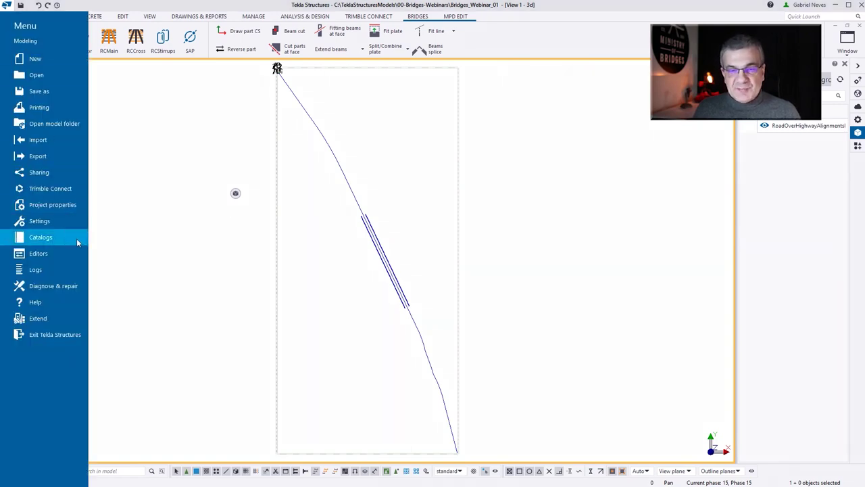
pyautogui.click(68, 205)
pyautogui.click(124, 434)
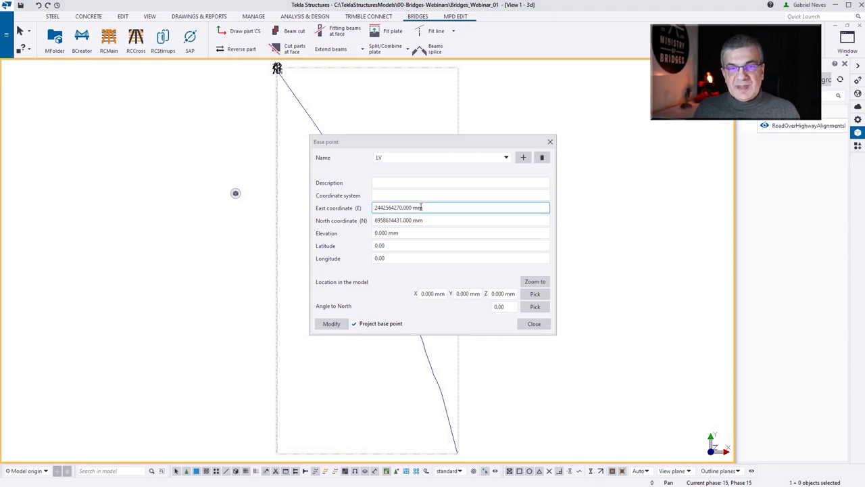
pyautogui.moveTo(423, 207); pyautogui.dragTo(349, 209)
pyautogui.hotkey('ctrl', 'v')
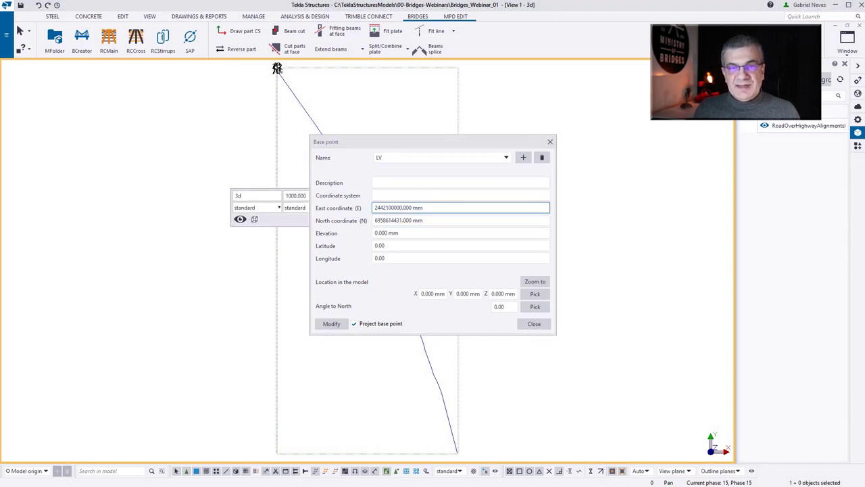
pyautogui.moveTo(424, 220); pyautogui.dragTo(349, 223)
pyautogui.hotkey('ctrl', 'v')
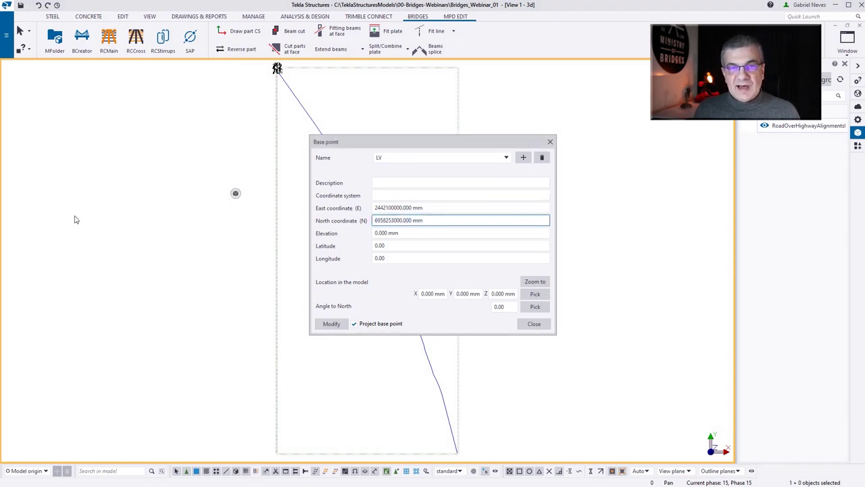
# Enter the elevation of base point LV and apply the base point changes to the model.
pyautogui.click(378, 232)
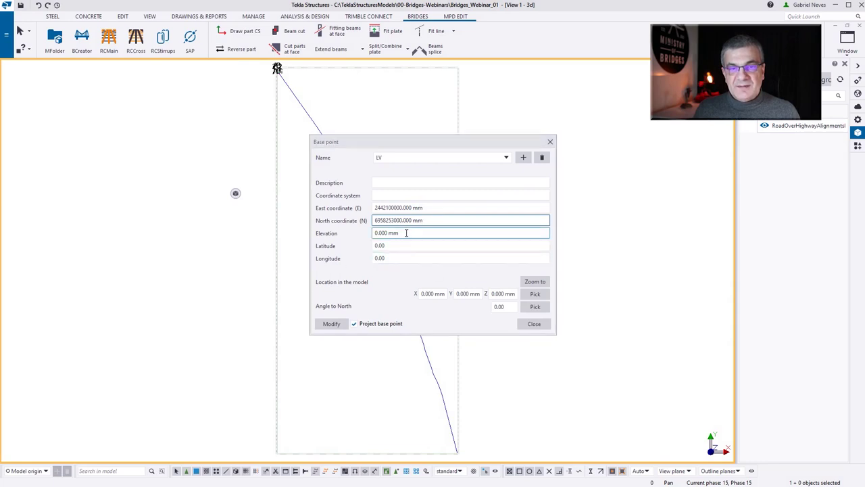
pyautogui.hotkey('ctrl', 'a')
pyautogui.hotkey('ctrl', 'v')
pyautogui.click(332, 324)
pyautogui.click(415, 247)
pyautogui.click(534, 325)
# Fit the work area to the relocated alignments and return to the list of reference models.
pyautogui.rightClick(351, 193)
pyautogui.click(381, 235)
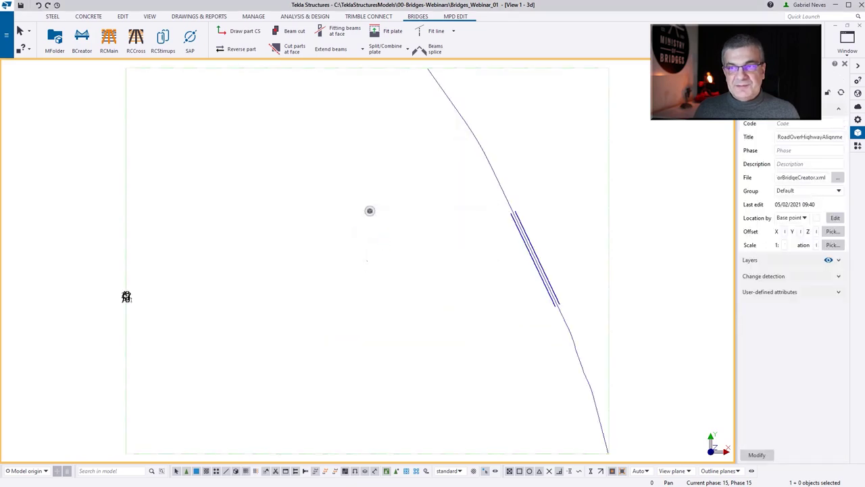
pyautogui.click(748, 92)
# Start Bridge Creator and read the LandXML alignment file RoadOverHighwayAlignmentsForBridgeCreator.xml from the RESOURCES folder.
pyautogui.click(82, 44)
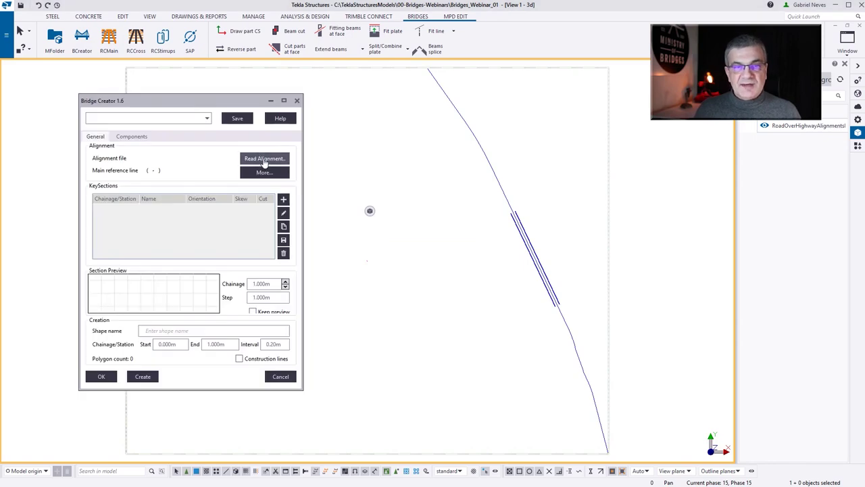
pyautogui.click(264, 160)
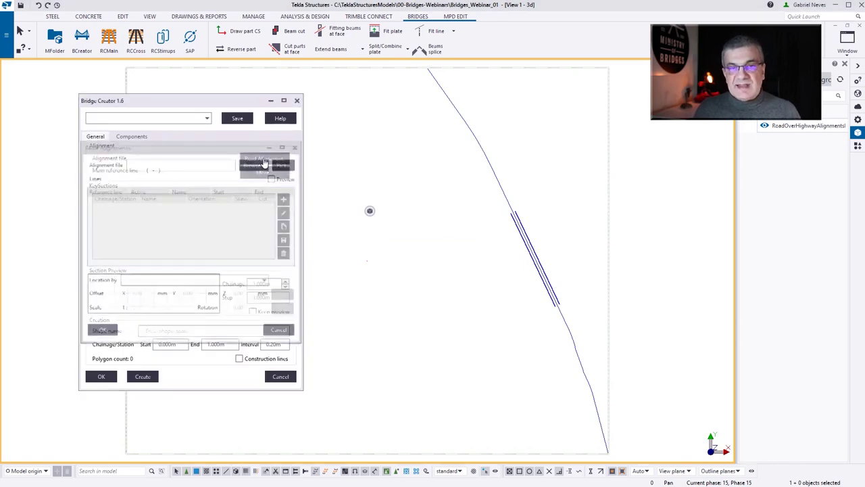
pyautogui.click(260, 164)
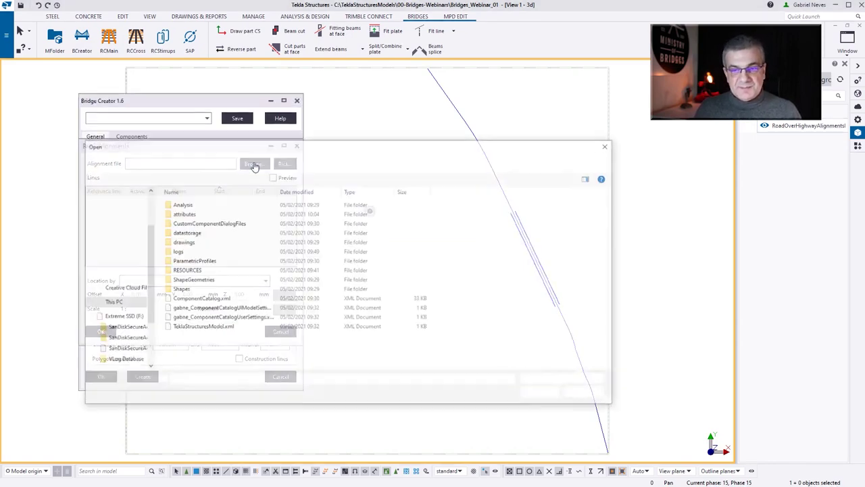
pyautogui.click(571, 381)
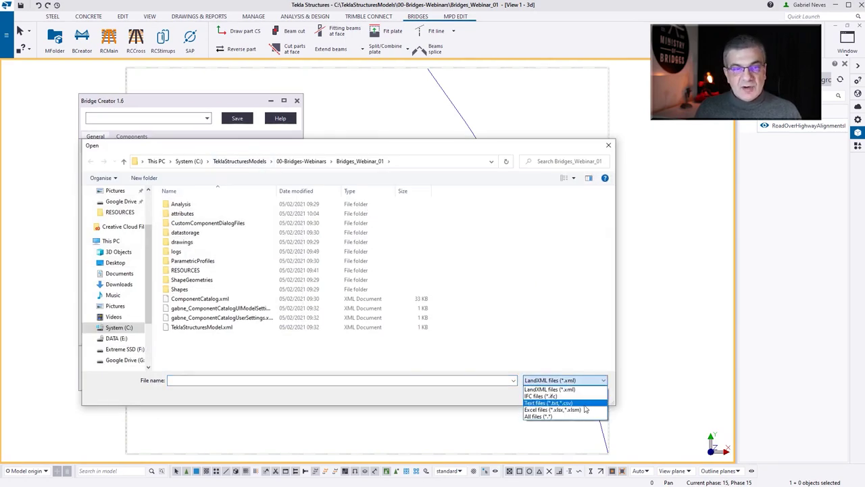
pyautogui.click(544, 150)
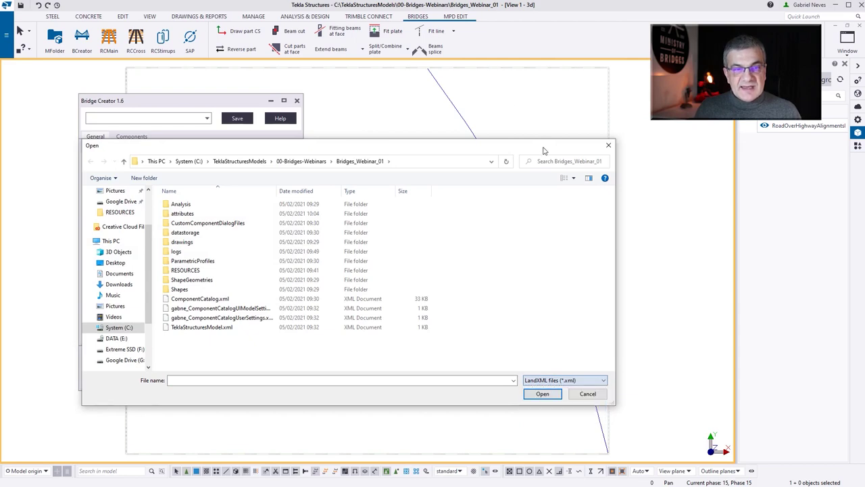
pyautogui.doubleClick(227, 271)
pyautogui.click(203, 242)
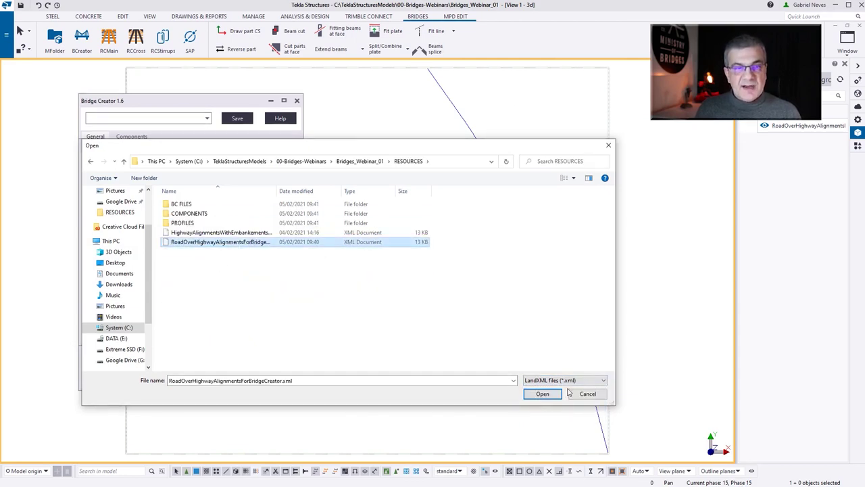
pyautogui.click(542, 394)
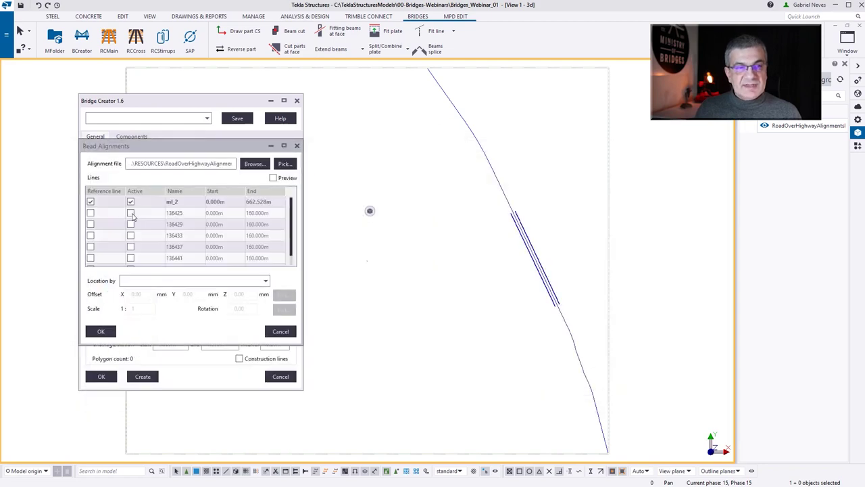
# Activate lines 136433 and 136437 alongside the reference line ml_2.
pyautogui.click(131, 236)
pyautogui.click(130, 236)
pyautogui.click(130, 247)
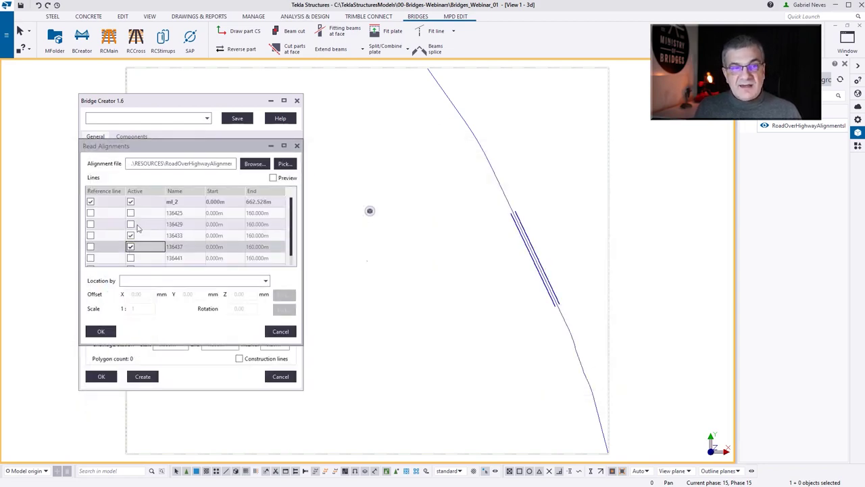
# Preview the alignment lines, locate them by base point LV and accept the alignment settings.
pyautogui.click(273, 178)
pyautogui.click(162, 280)
pyautogui.click(164, 300)
pyautogui.click(188, 203)
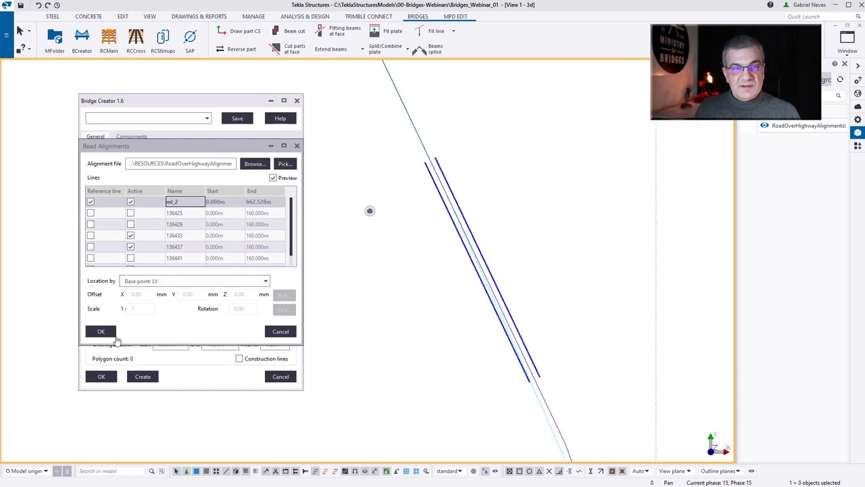
pyautogui.click(101, 331)
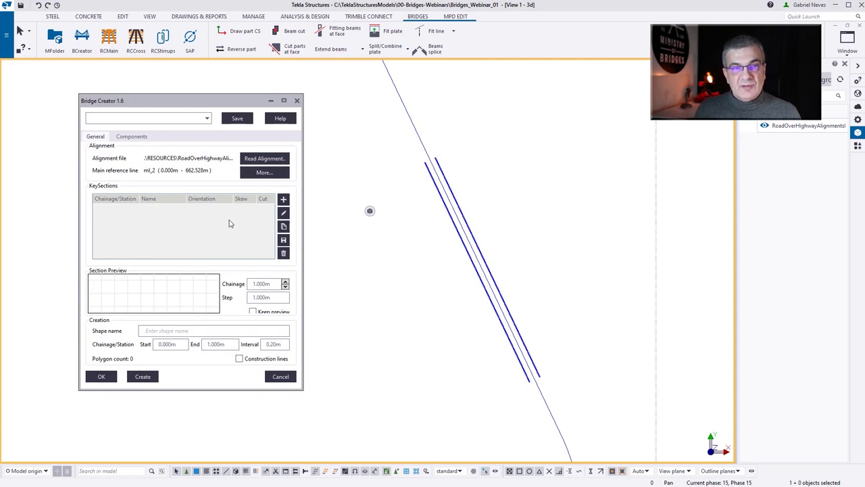
# Name the Bridge Creator settings TEST-01 and use the same text as the shape name.
pyautogui.click(160, 120)
pyautogui.click(159, 120)
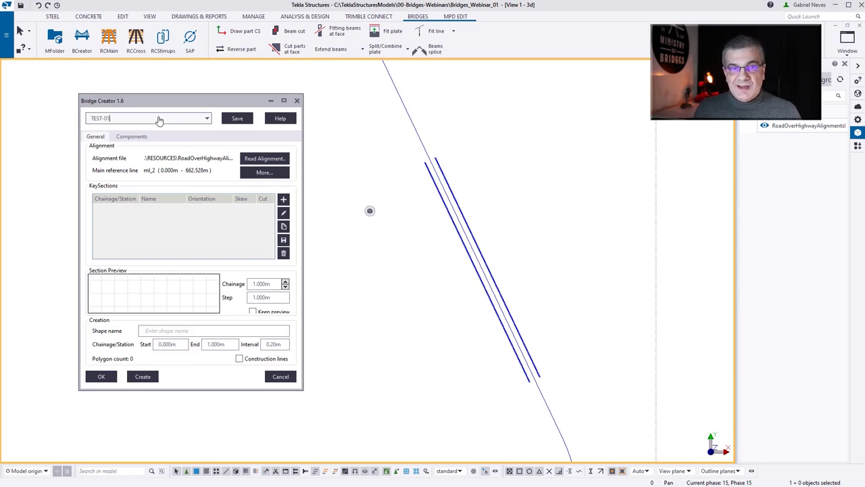
pyautogui.click(174, 323)
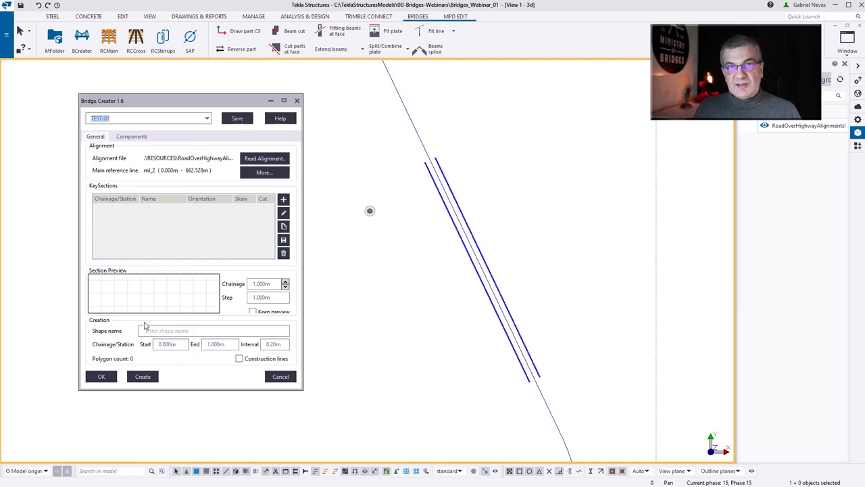
pyautogui.click(156, 331)
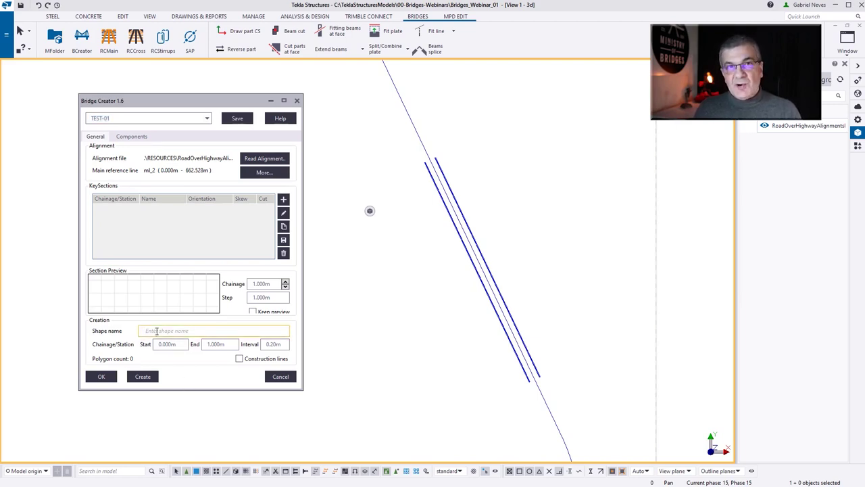
pyautogui.hotkey('ctrl', 'v')
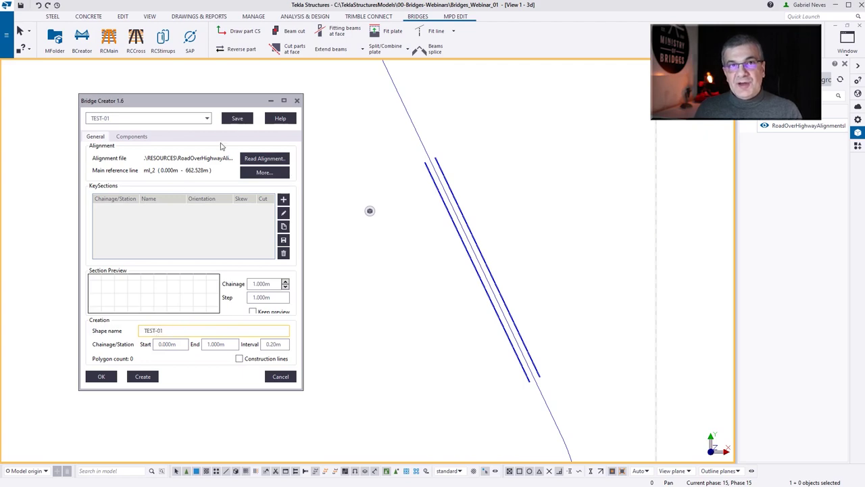
# Save the TEST-01 settings and copy the CALTRANS and LIBRARY-A section library files from the model's RESOURCES\BC FILES folder.
pyautogui.click(237, 119)
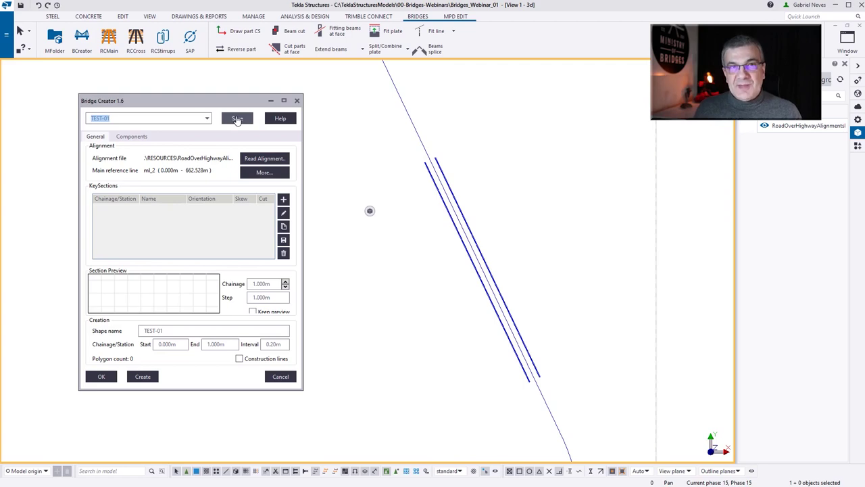
pyautogui.click(284, 200)
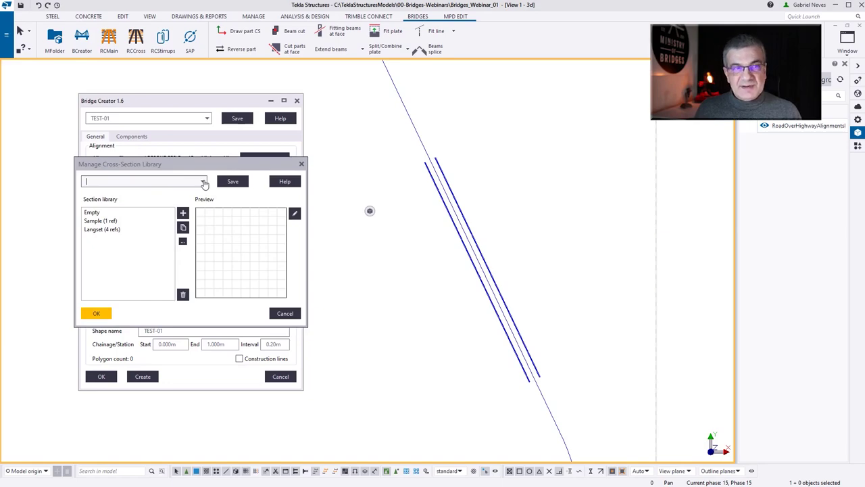
pyautogui.click(50, 47)
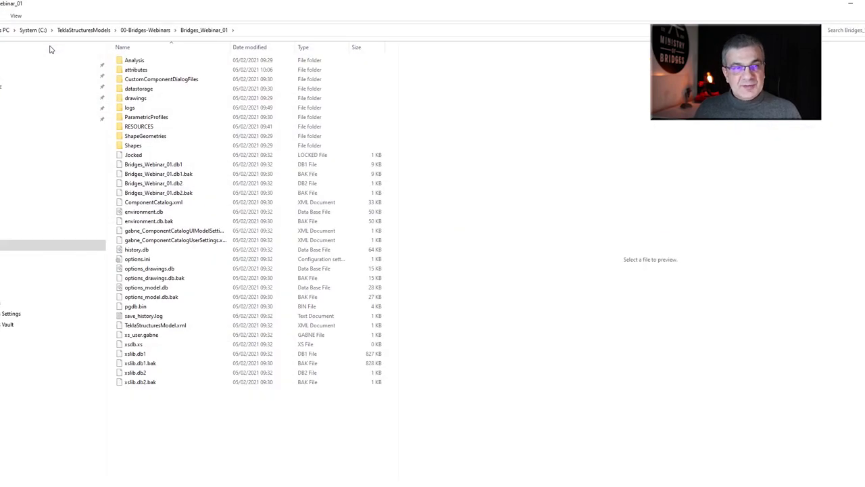
pyautogui.doubleClick(141, 128)
pyautogui.doubleClick(129, 63)
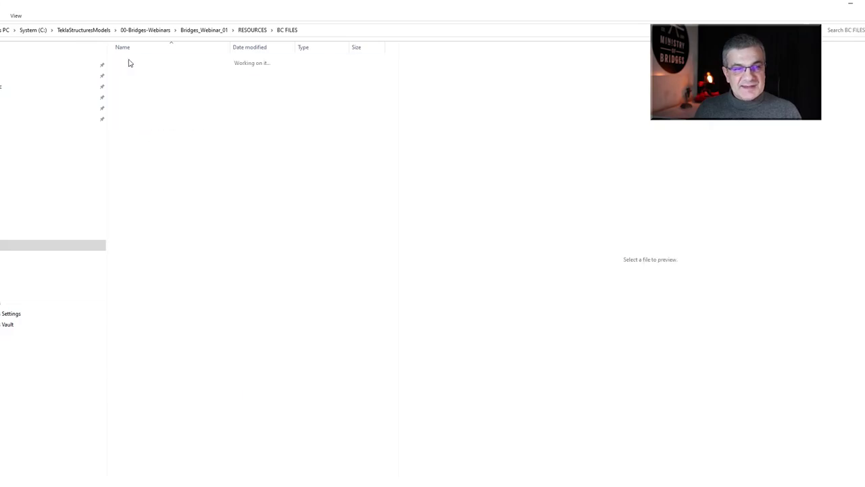
pyautogui.click(154, 202)
pyautogui.click(166, 327)
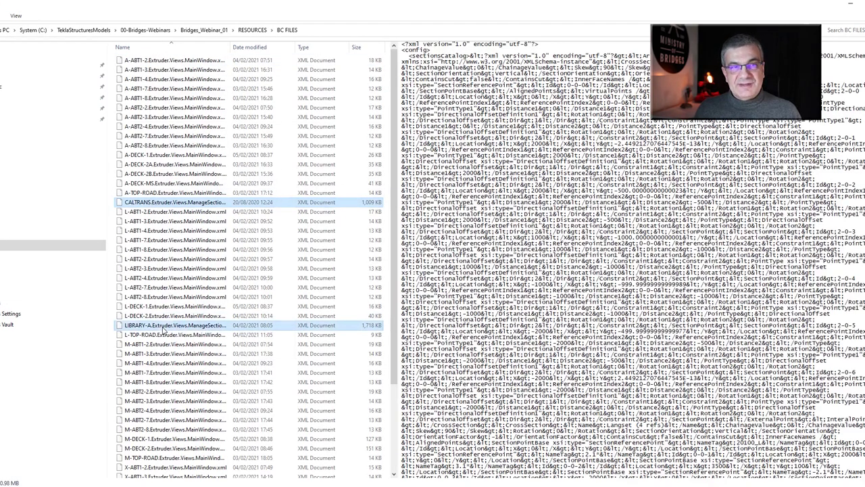
# Paste the two section library files into the model's attributes folder and return to Tekla Structures.
pyautogui.click(252, 32)
pyautogui.click(206, 31)
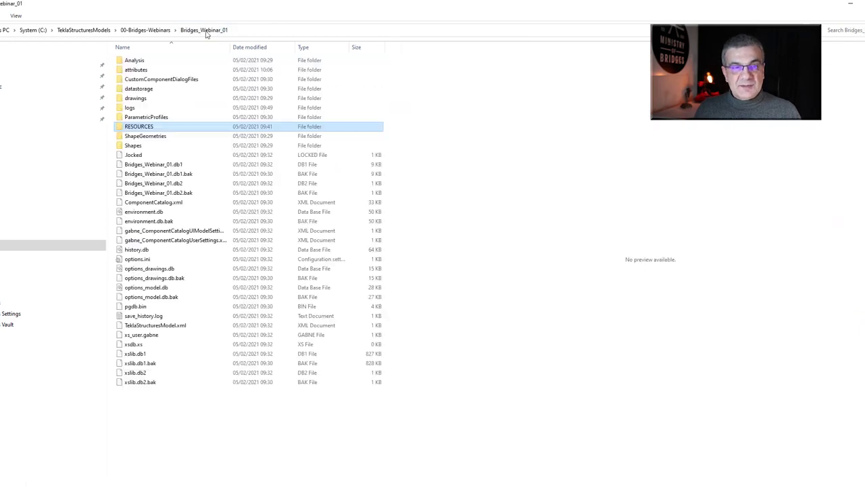
pyautogui.doubleClick(145, 71)
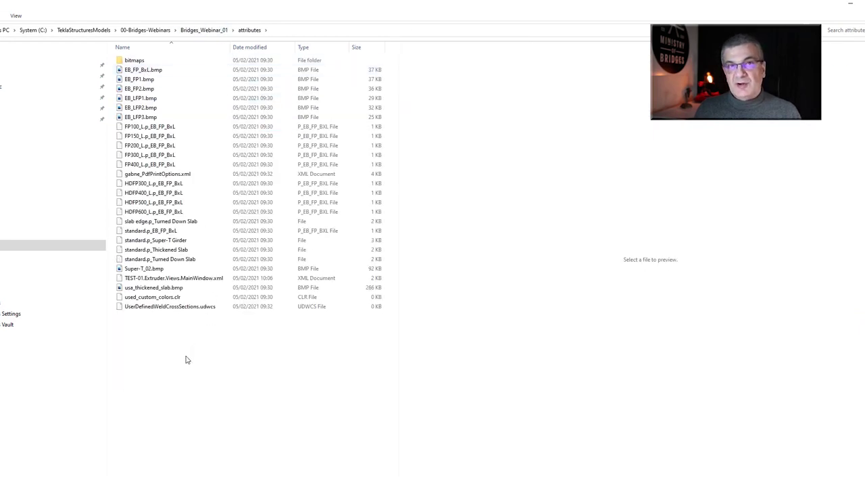
pyautogui.hotkey('ctrl', 'v')
pyautogui.hotkey('alt', 'Tab')
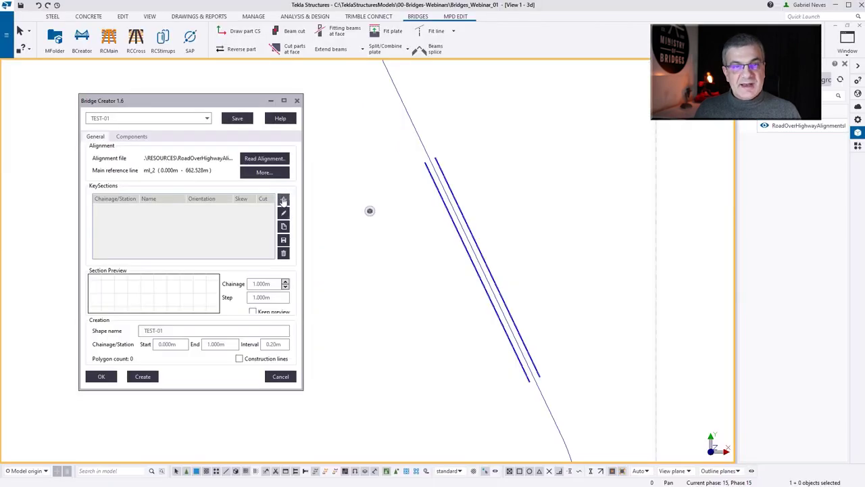
# Start adding a key section and load LIBRARY-A in the cross-section library manager.
pyautogui.click(284, 201)
pyautogui.click(182, 183)
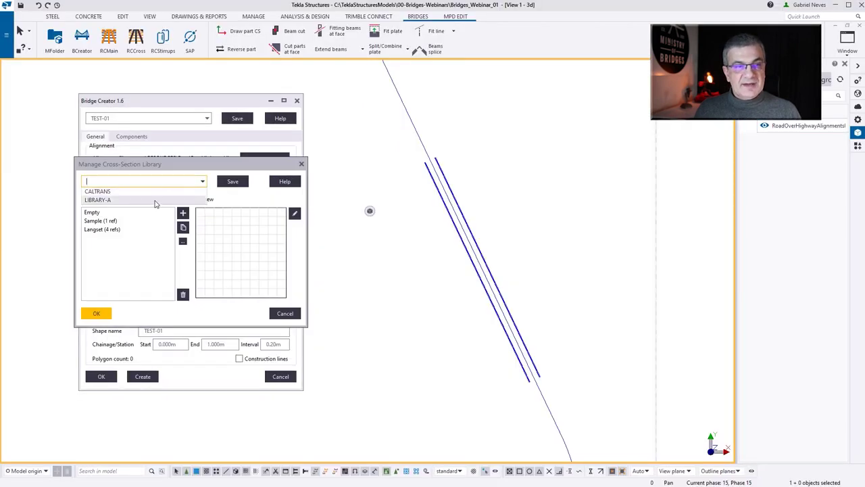
pyautogui.click(98, 199)
# Examine the previews of the deck, pier and arch sections through to the M_copy entries at the end of LIBRARY-A.
pyautogui.click(122, 247)
pyautogui.scroll(-1, 124, 254)
pyautogui.scroll(-1, 123, 254)
pyautogui.click(121, 249)
pyautogui.scroll(-3, 120, 248)
pyautogui.click(119, 240)
pyautogui.scroll(-2, 118, 240)
pyautogui.click(118, 241)
pyautogui.scroll(-2, 118, 241)
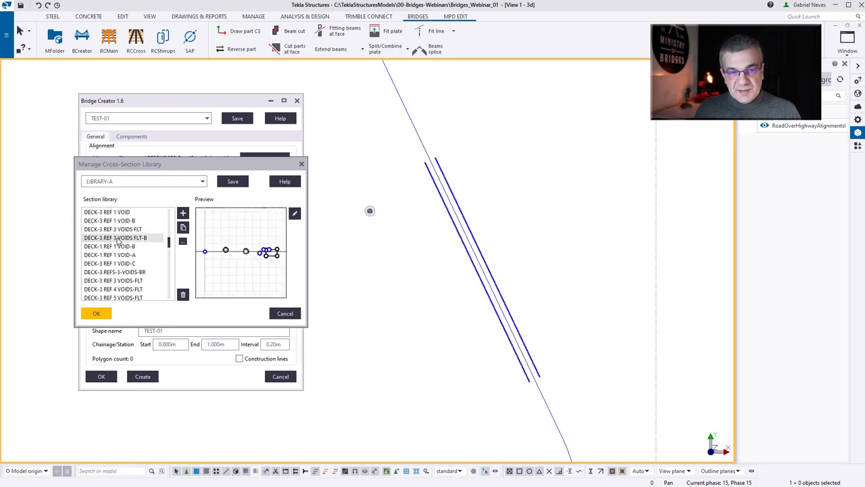
pyautogui.click(118, 239)
pyautogui.scroll(-2, 117, 239)
pyautogui.click(117, 238)
pyautogui.scroll(-1, 117, 238)
pyautogui.scroll(-5, 116, 240)
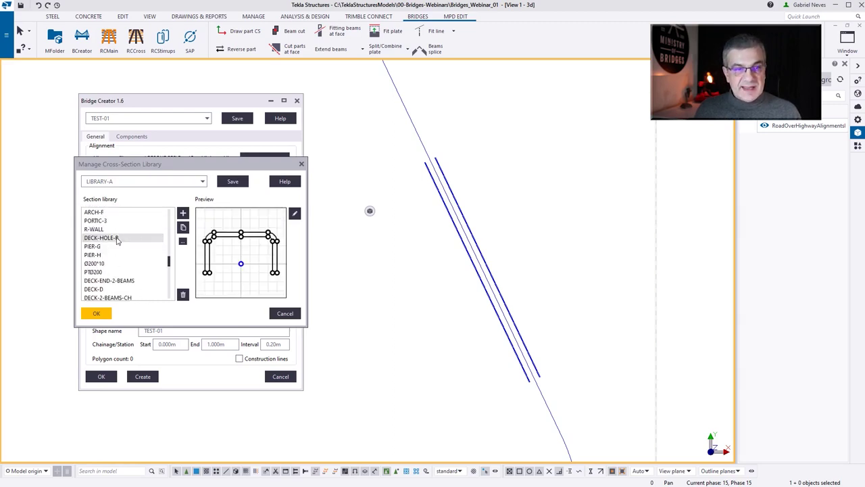
pyautogui.click(111, 248)
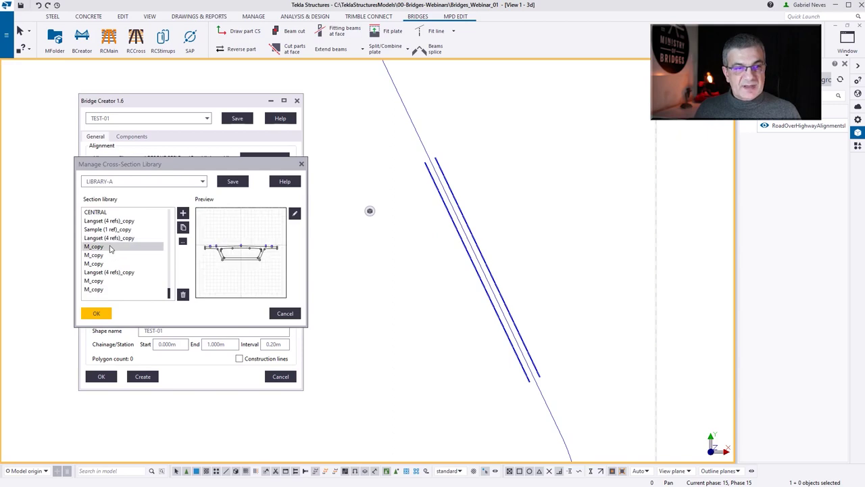
pyautogui.click(108, 263)
pyautogui.click(111, 273)
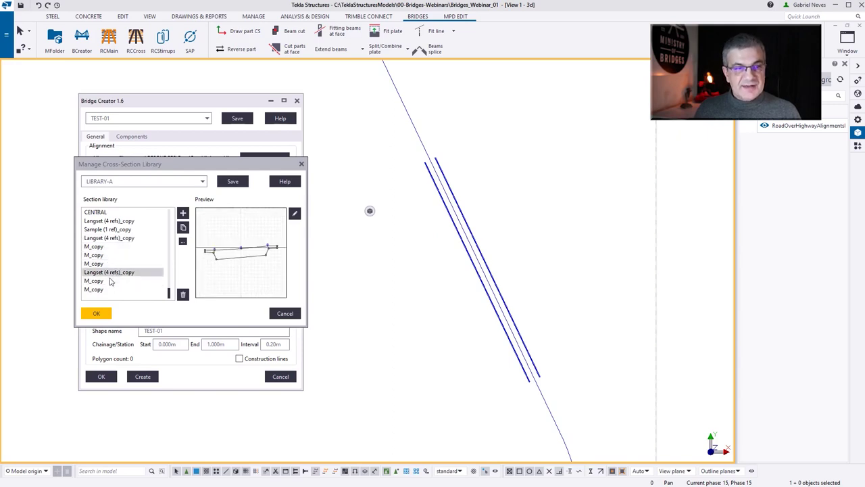
pyautogui.click(110, 281)
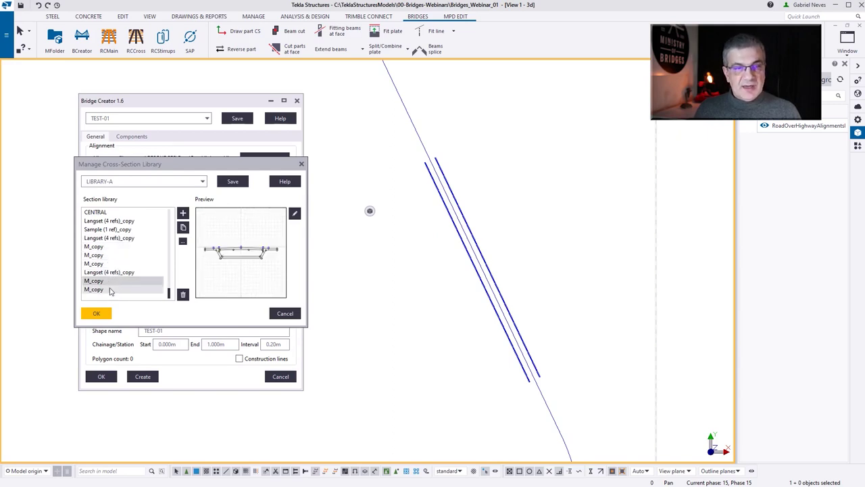
# Add the last M_copy section of the library as a key section at chainage 300 m.
pyautogui.click(111, 289)
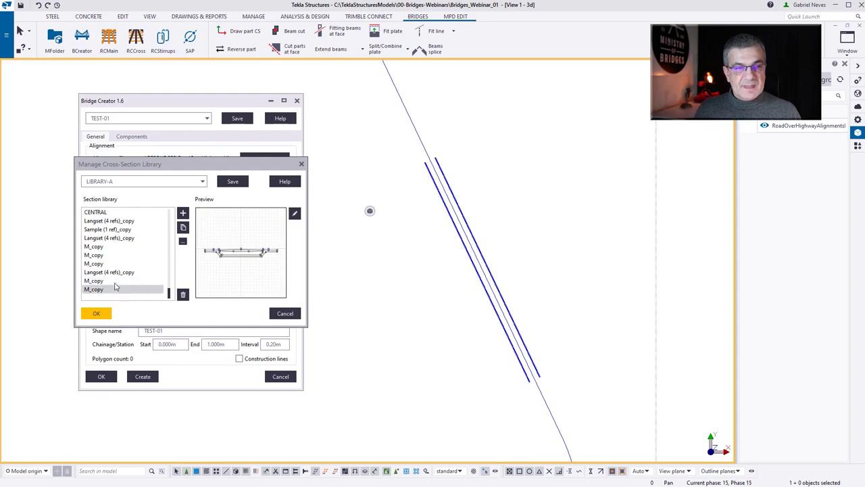
pyautogui.click(101, 313)
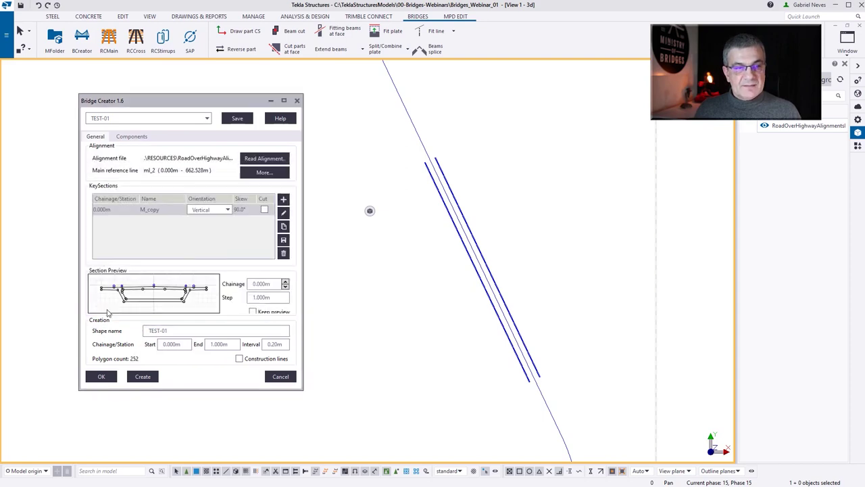
pyautogui.doubleClick(122, 209)
pyautogui.write('300')
pyautogui.click(160, 214)
# Preview the section along the alignment and set the creation range to start at 300 m and end at 350 m.
pyautogui.click(263, 284)
pyautogui.moveTo(241, 388); pyautogui.dragTo(242, 413)
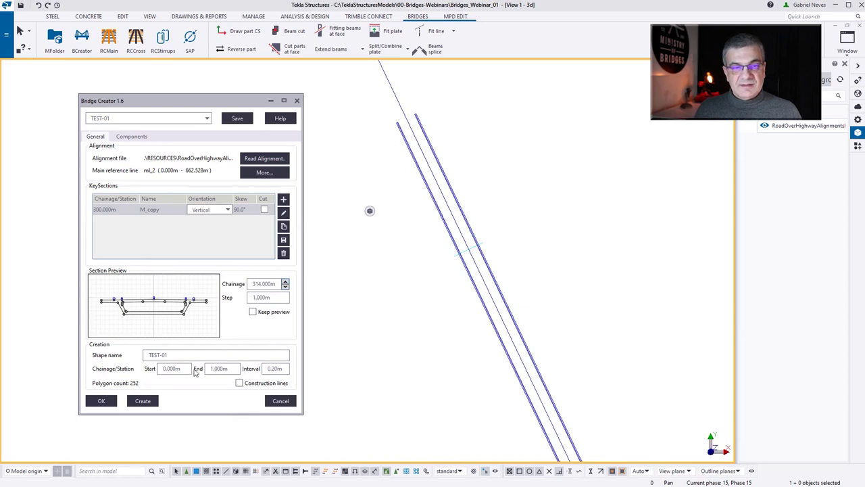
pyautogui.moveTo(183, 368); pyautogui.dragTo(151, 373)
pyautogui.write('300')
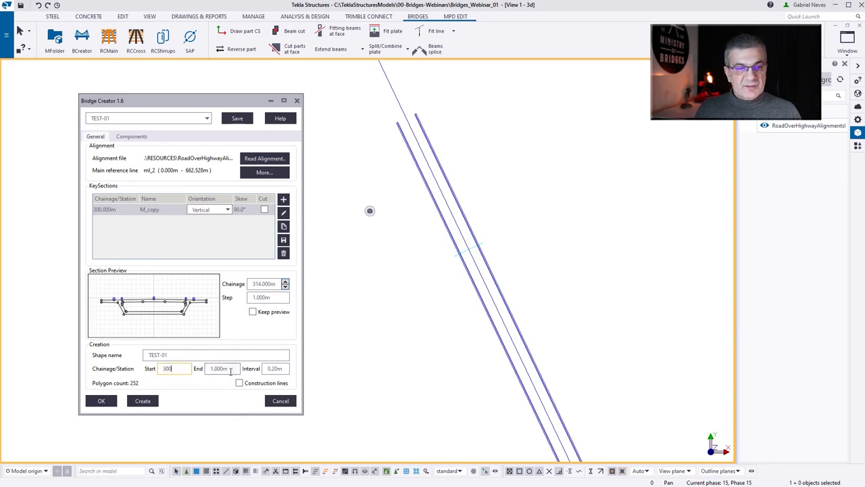
pyautogui.press('Tab')
pyautogui.write('350')
pyautogui.click(184, 369)
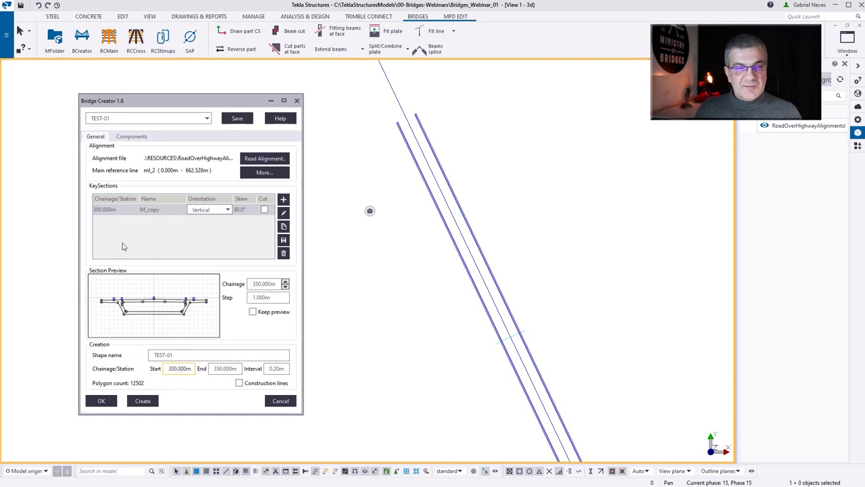
pyautogui.click(160, 211)
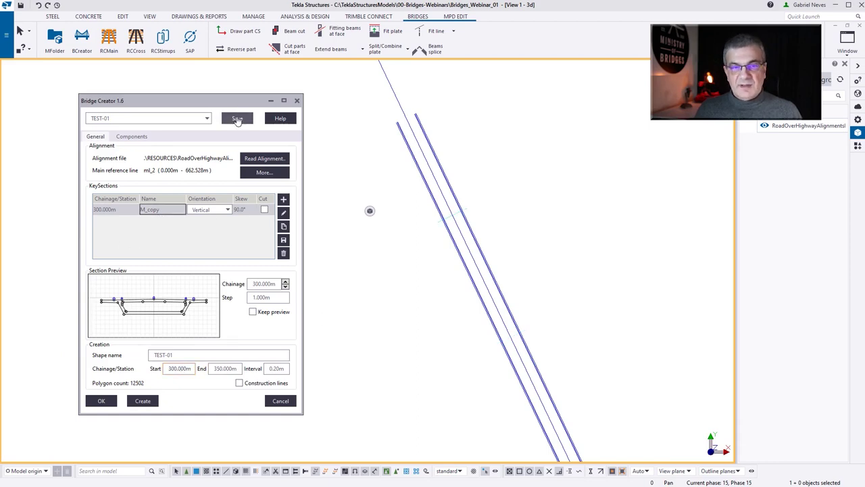
# Open the M_copy key section for editing and link its M-CL alignment proxy to line ml_2.
pyautogui.click(284, 212)
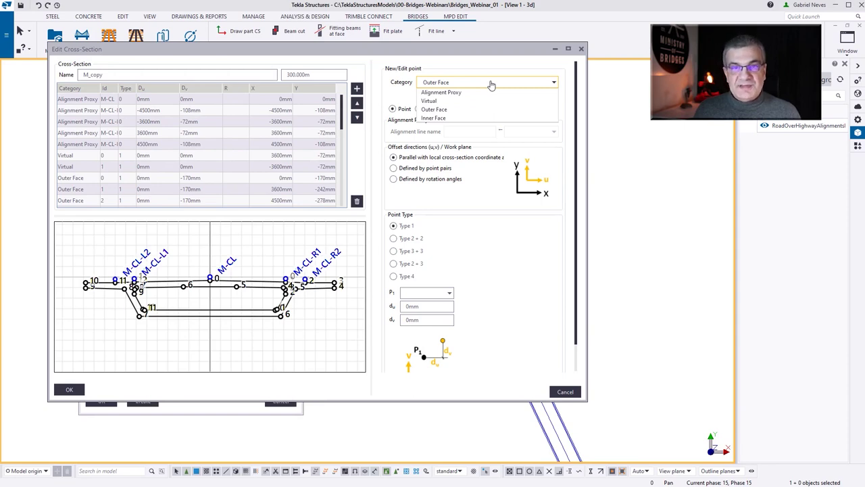
pyautogui.click(275, 251)
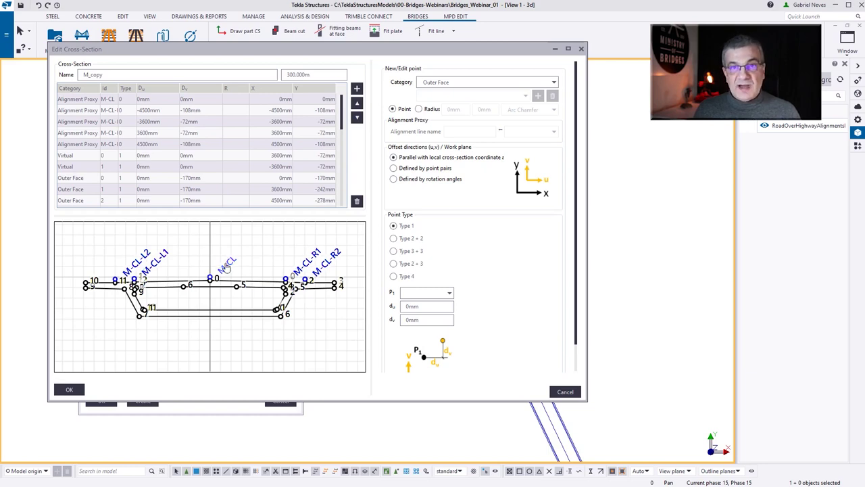
pyautogui.click(227, 267)
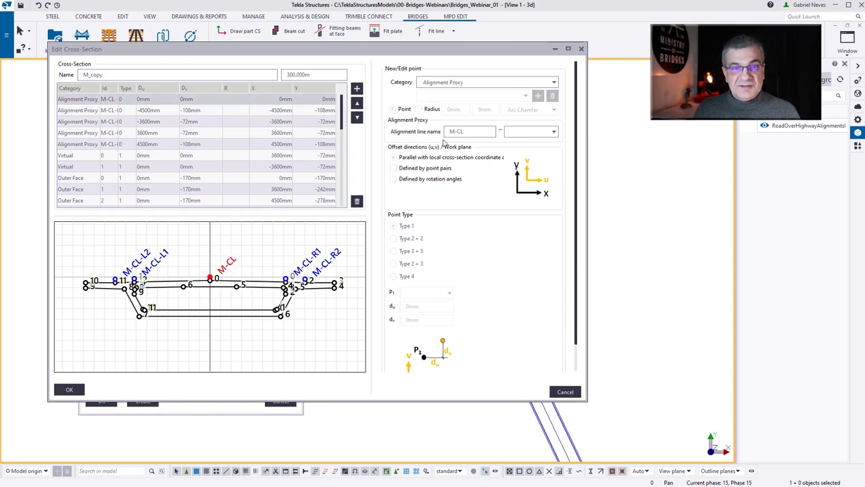
pyautogui.click(537, 133)
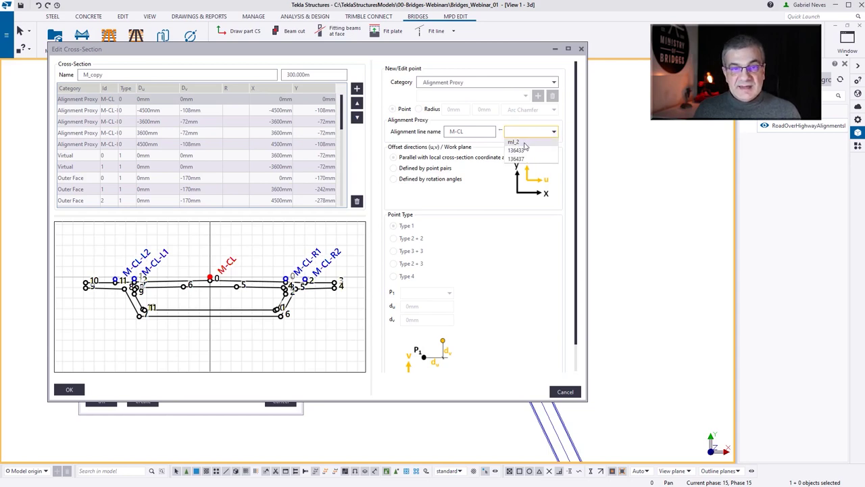
pyautogui.click(517, 142)
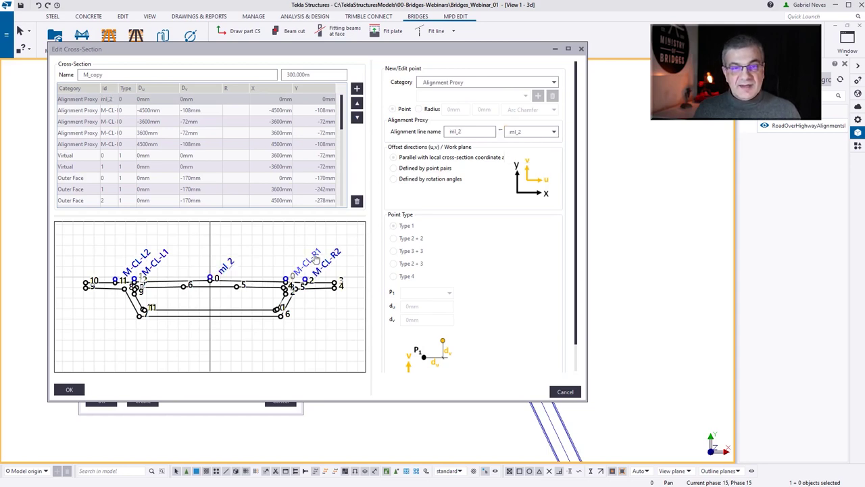
# Link the M-CL-R1 alignment proxy of the cross-section to alignment line 136433.
pyautogui.scroll(2, 318, 278)
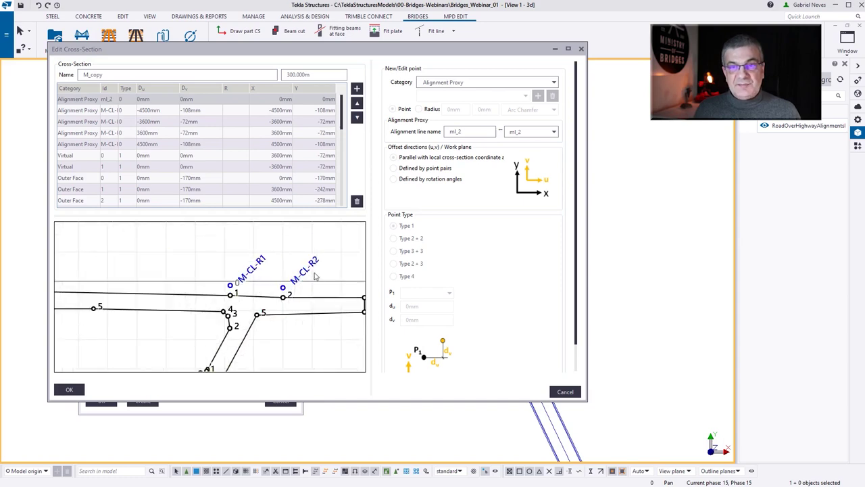
pyautogui.click(262, 265)
pyautogui.click(533, 133)
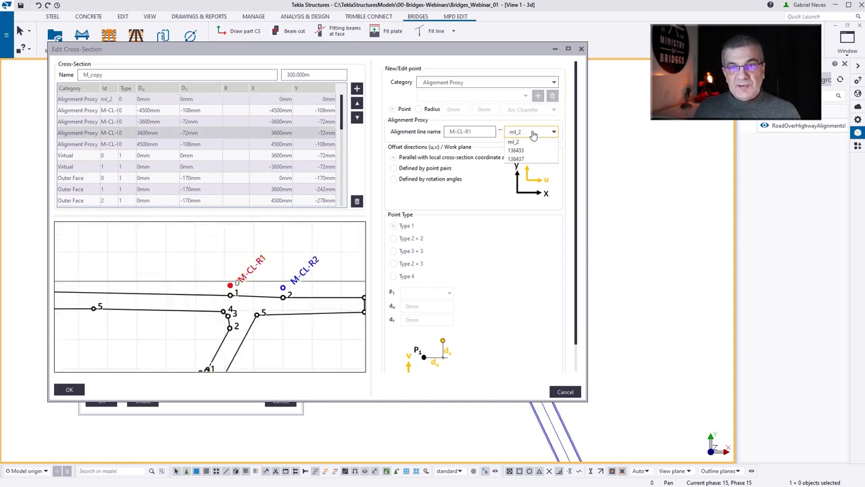
pyautogui.click(519, 150)
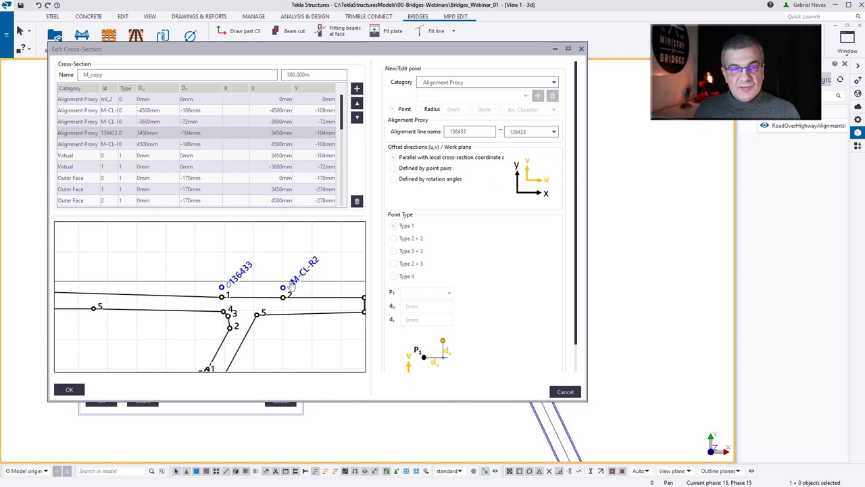
# Link the M-CL-L1 alignment proxy of the cross-section to alignment line 136437.
pyautogui.scroll(-3, 292, 283)
pyautogui.scroll(2, 143, 260)
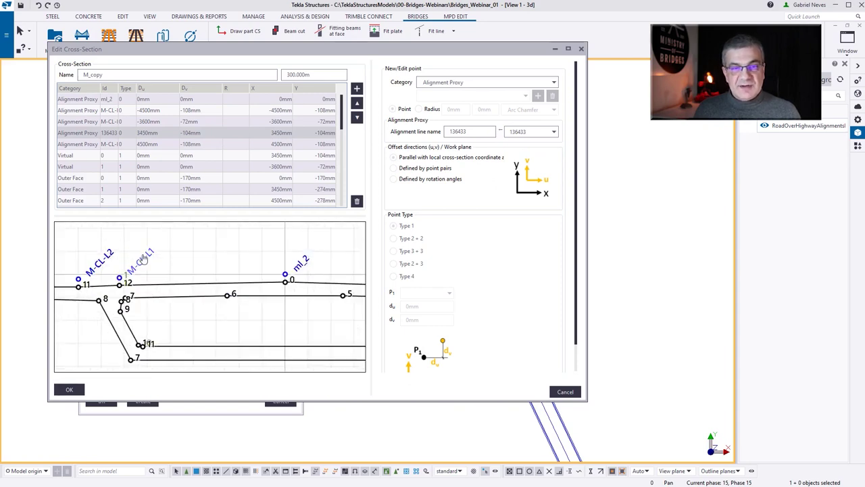
pyautogui.click(142, 261)
pyautogui.click(533, 134)
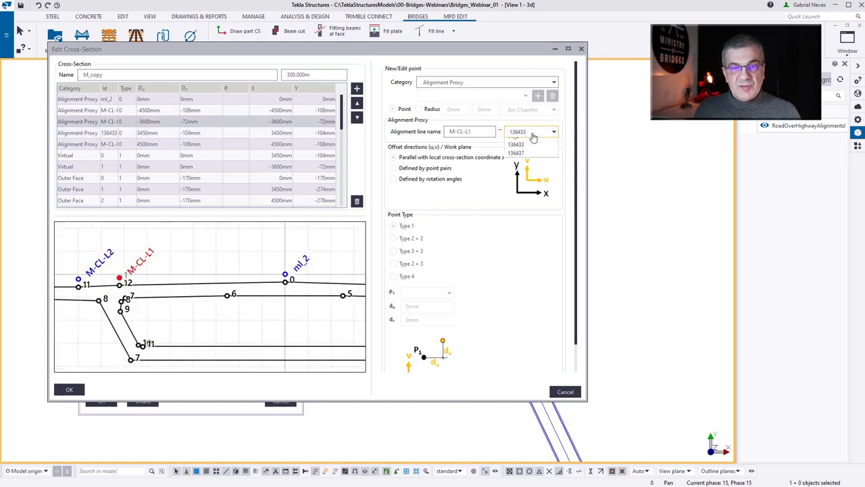
pyautogui.click(518, 157)
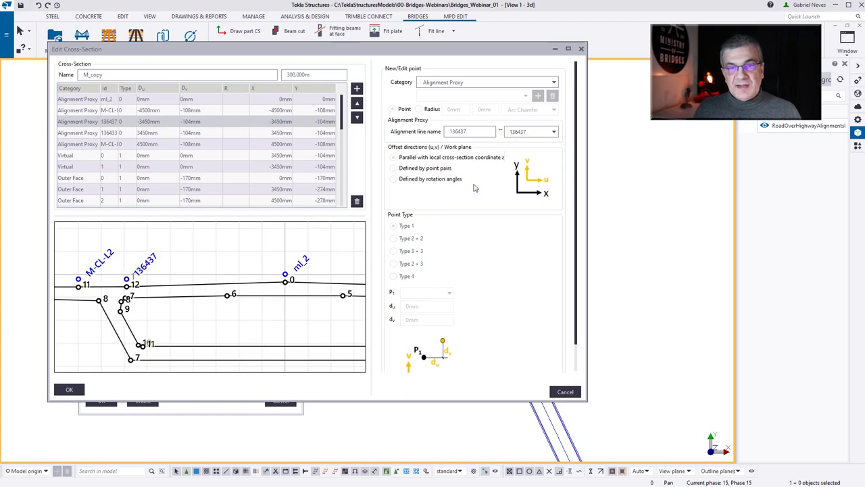
# Replace the M-CL-R2 alignment proxy with a virtual point offset 1000 mm horizontally from 136433.
pyautogui.scroll(-3, 117, 263)
pyautogui.scroll(3, 218, 262)
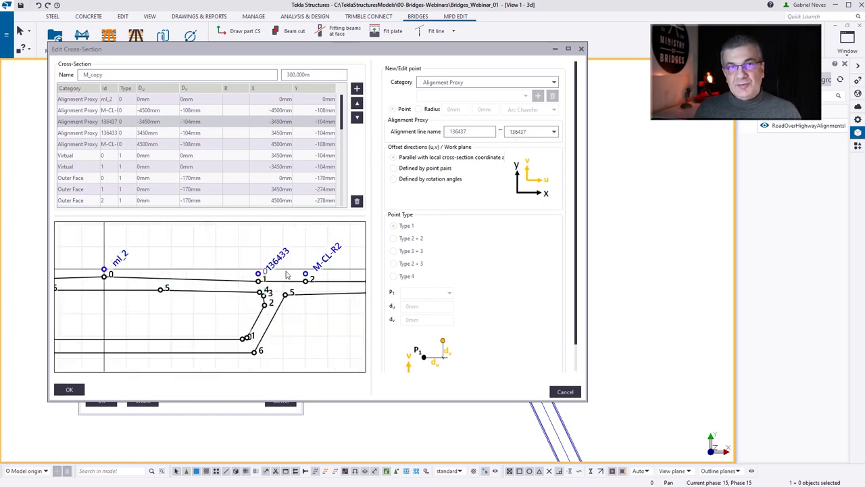
pyautogui.scroll(2, 329, 270)
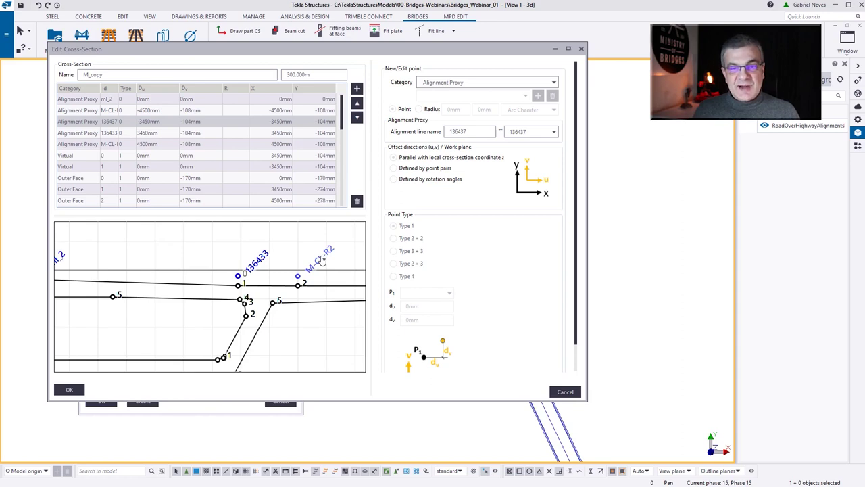
pyautogui.click(323, 255)
pyautogui.press('Delete')
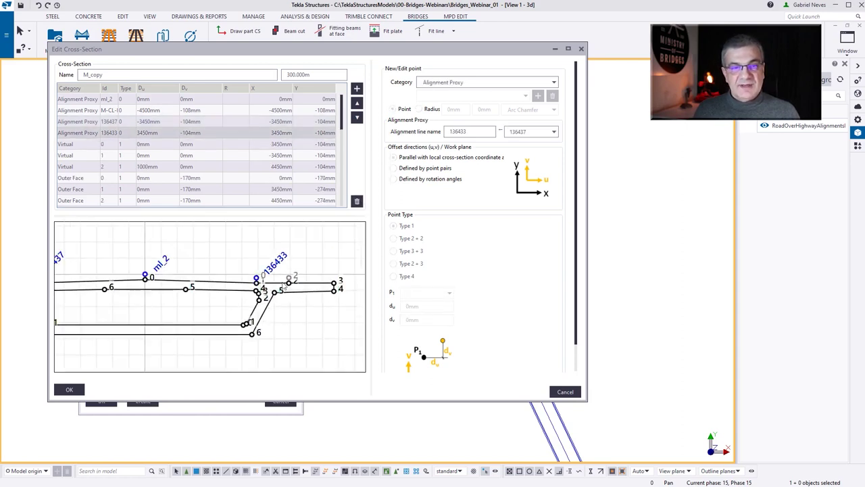
# Examine the reference point and offsets of outer face point 3 at the deck overhang beyond 136433.
pyautogui.scroll(2, 287, 304)
pyautogui.click(280, 277)
pyautogui.scroll(-1, 341, 280)
pyautogui.click(357, 201)
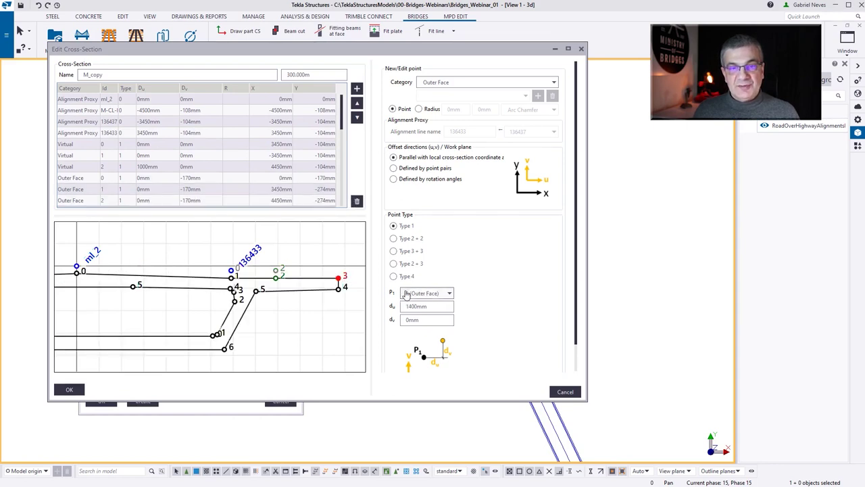
# Reference outer face point 3 to outer face point 1 with a 2400 mm horizontal offset, and delete virtual point 2 beside 136433.
pyautogui.click(432, 296)
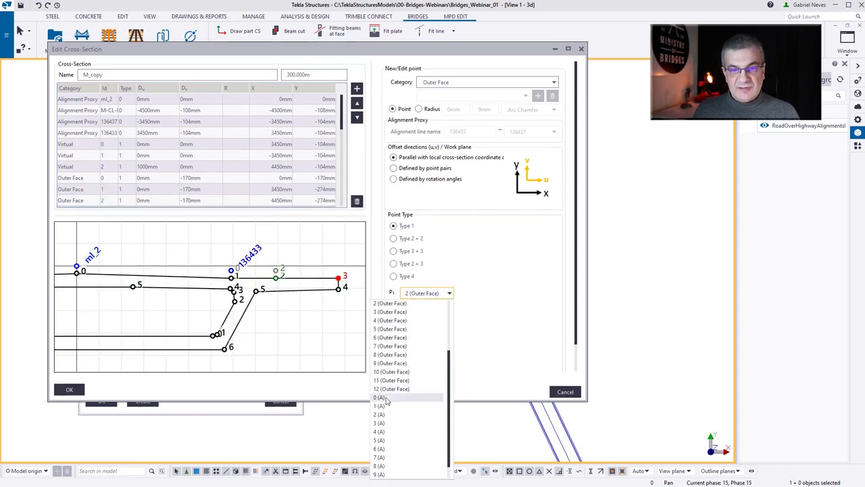
pyautogui.scroll(2, 385, 400)
pyautogui.click(387, 328)
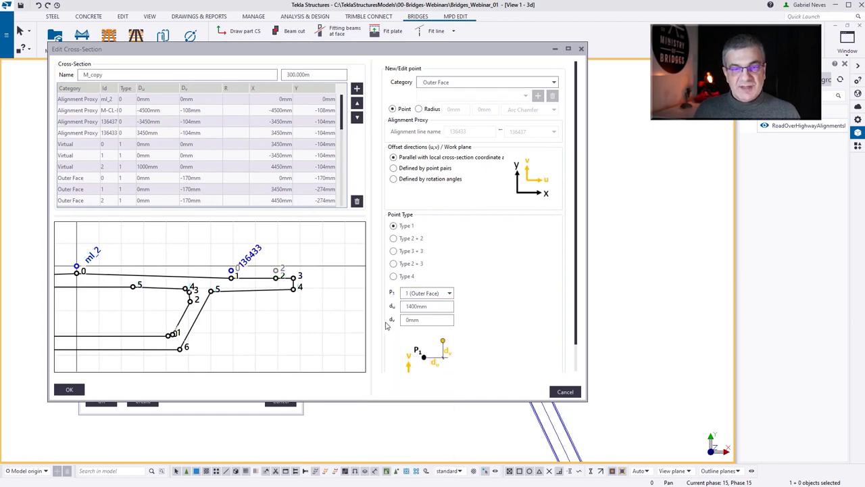
pyautogui.moveTo(409, 307); pyautogui.dragTo(404, 308)
pyautogui.write('2')
pyautogui.click(321, 331)
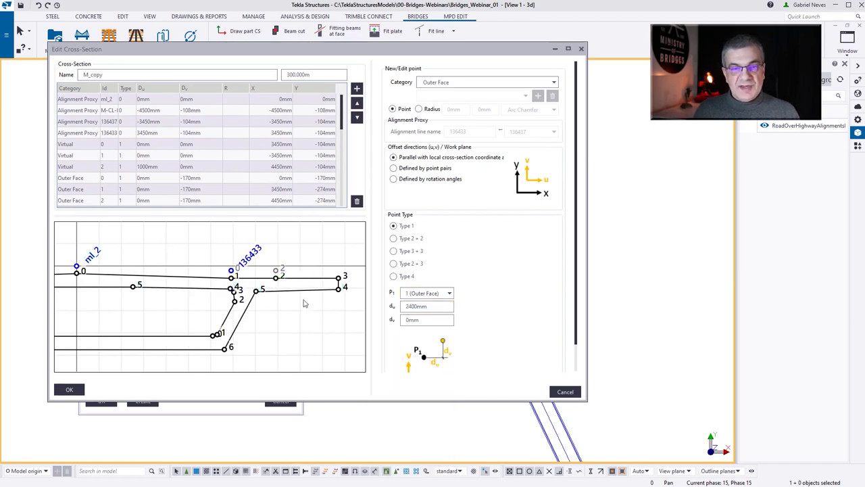
pyautogui.click(283, 273)
pyautogui.click(357, 200)
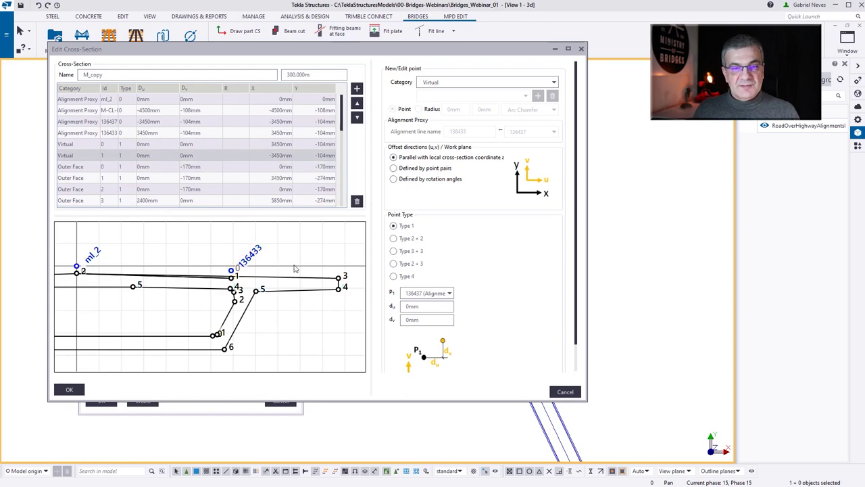
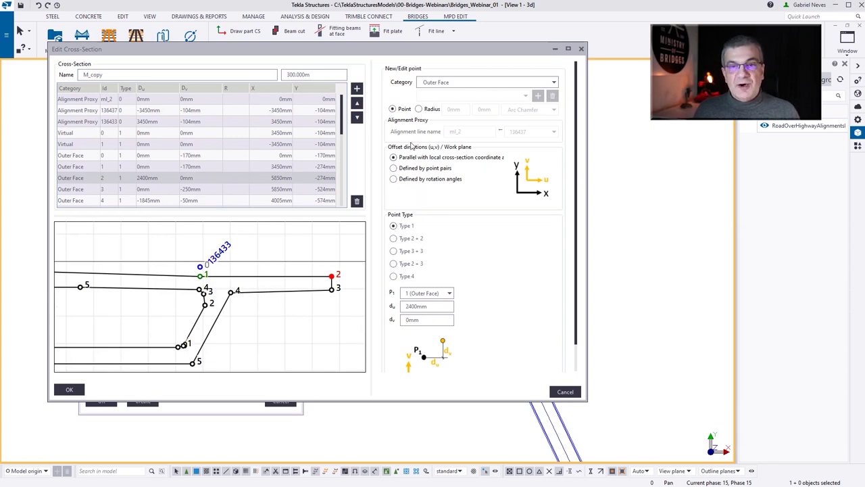
# Try defining the offset directions of outer face point 2 by a rotation angle of 1.43°, and restore them to parallel.
pyautogui.click(394, 179)
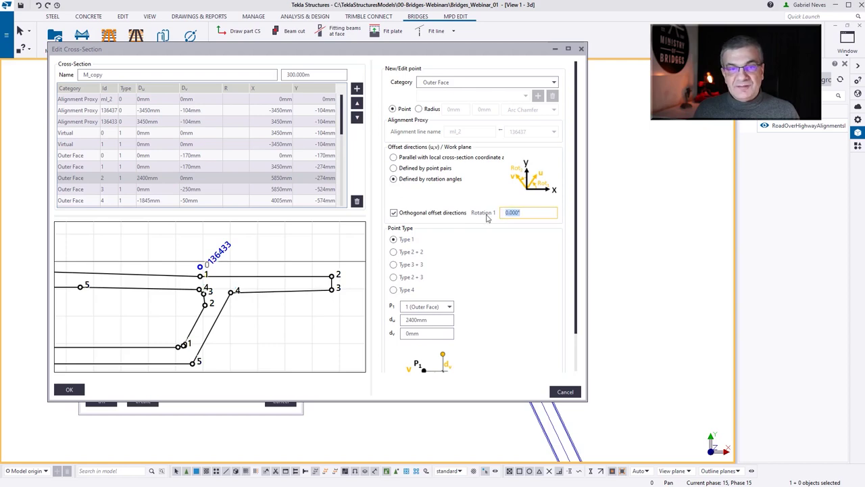
pyautogui.write('1')
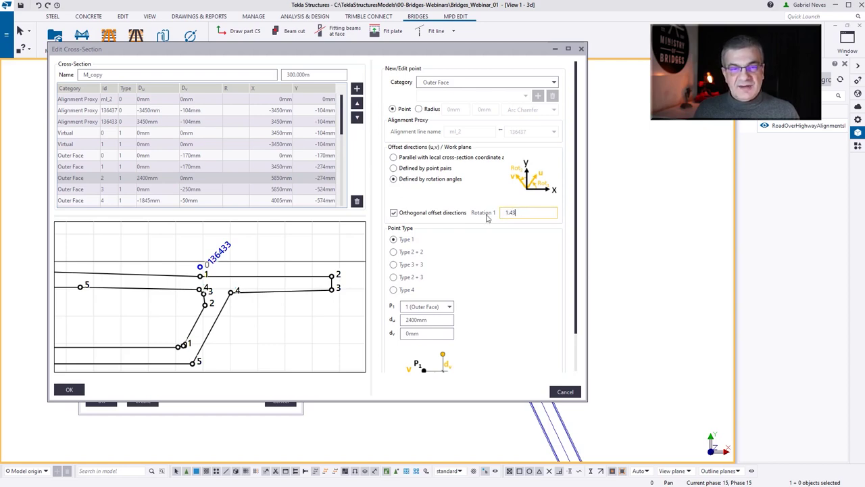
pyautogui.write('.43')
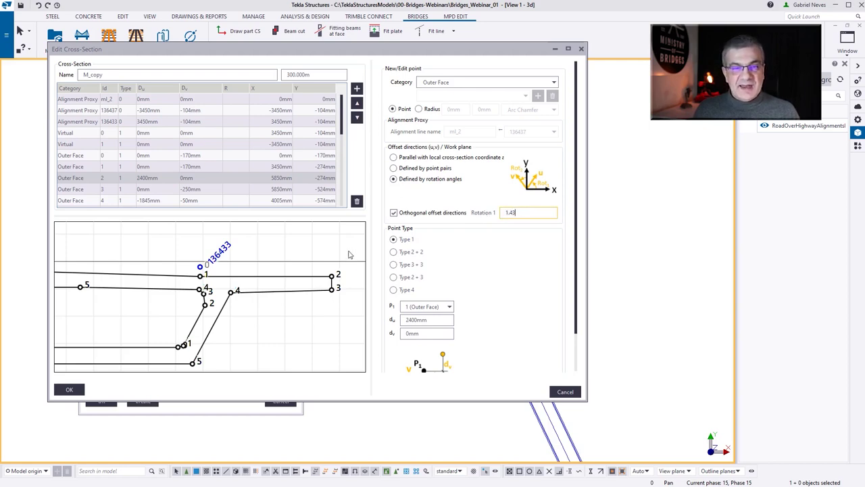
pyautogui.click(350, 254)
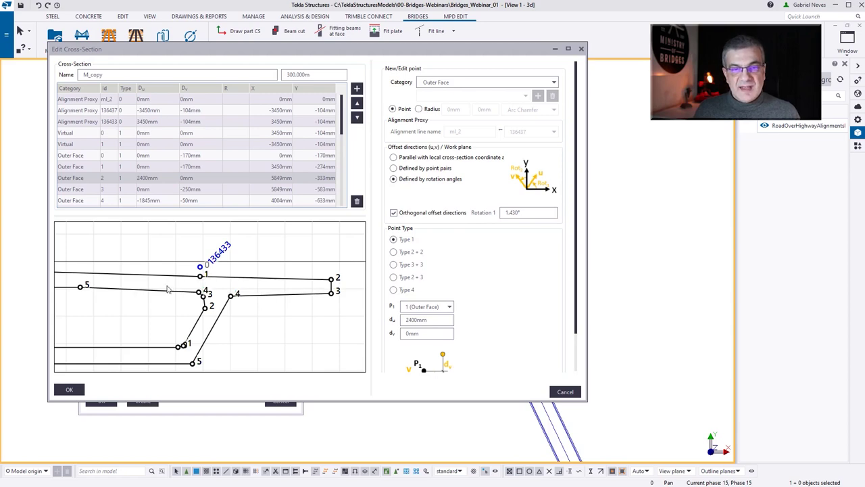
pyautogui.scroll(-2, 340, 280)
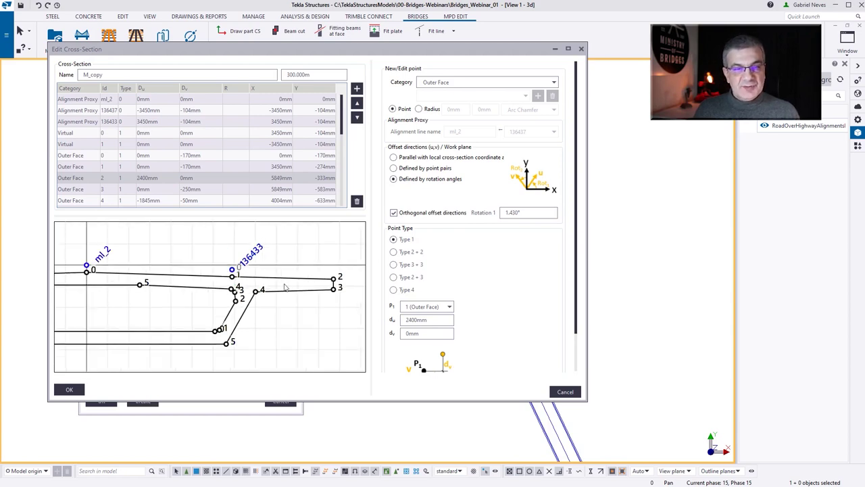
pyautogui.click(394, 157)
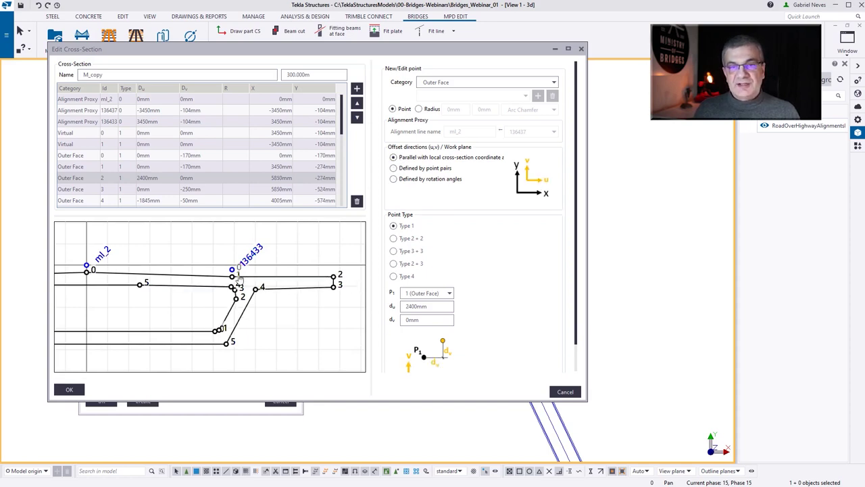
# Try aligning the u-direction of outer face point 2 with outer face points 0 and 1, and restore the parallel offset directions.
pyautogui.click(394, 167)
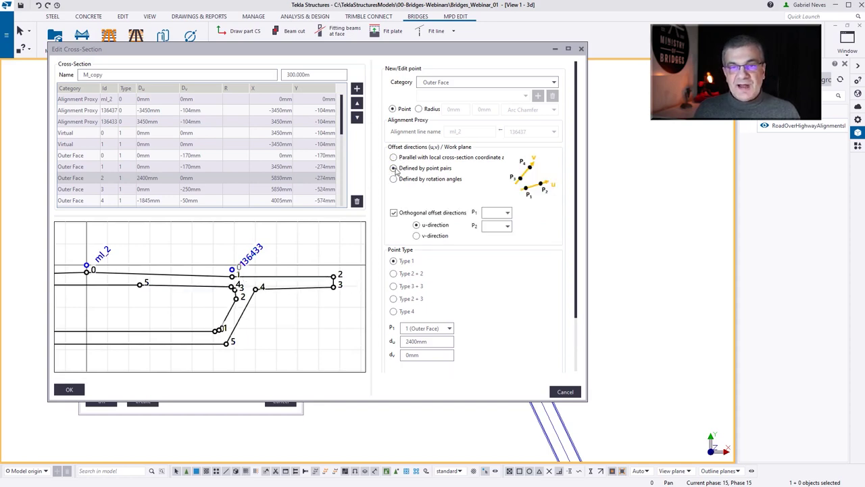
pyautogui.click(493, 213)
pyautogui.click(452, 266)
pyautogui.click(498, 227)
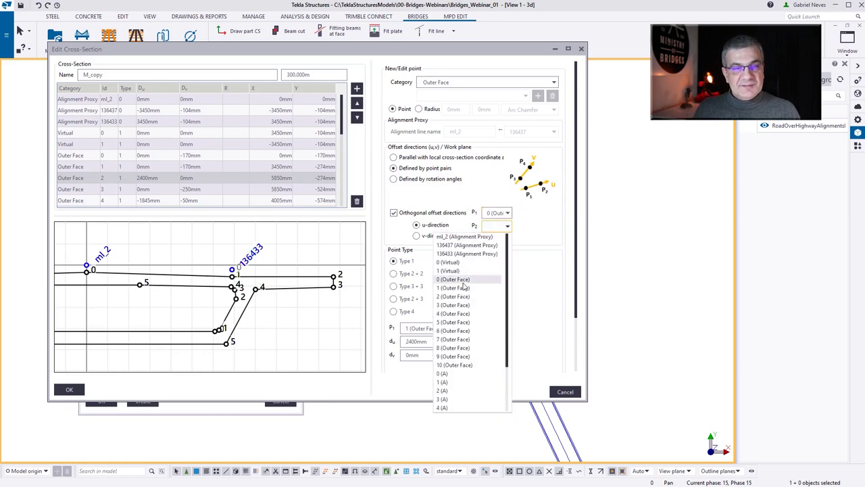
pyautogui.click(457, 288)
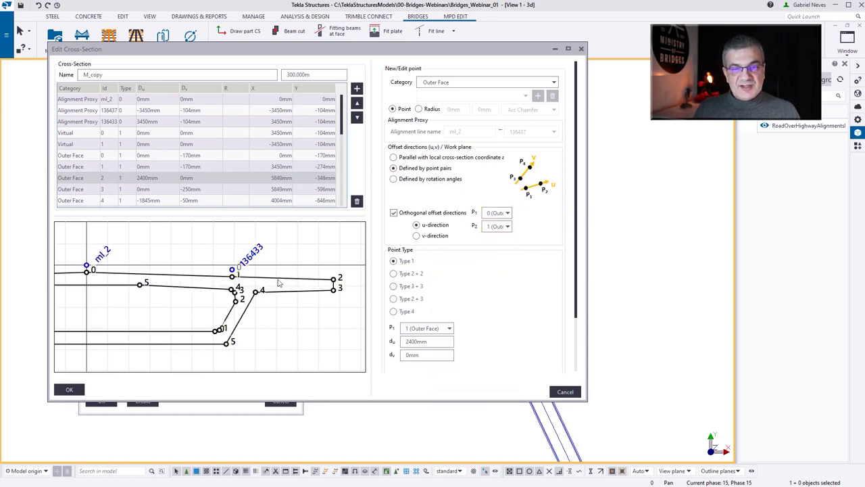
pyautogui.click(394, 157)
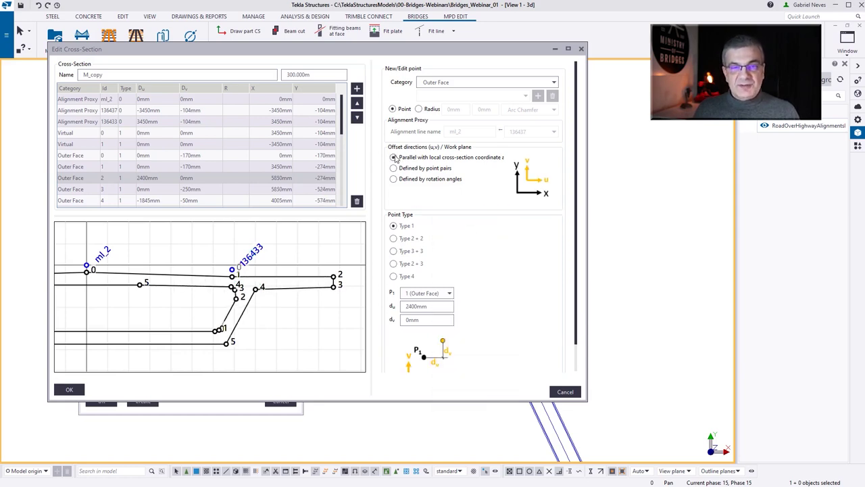
# Turn off orthogonal offset directions for inner face point 1 at the lower corner of the box on the 136433 side.
pyautogui.scroll(2, 216, 325)
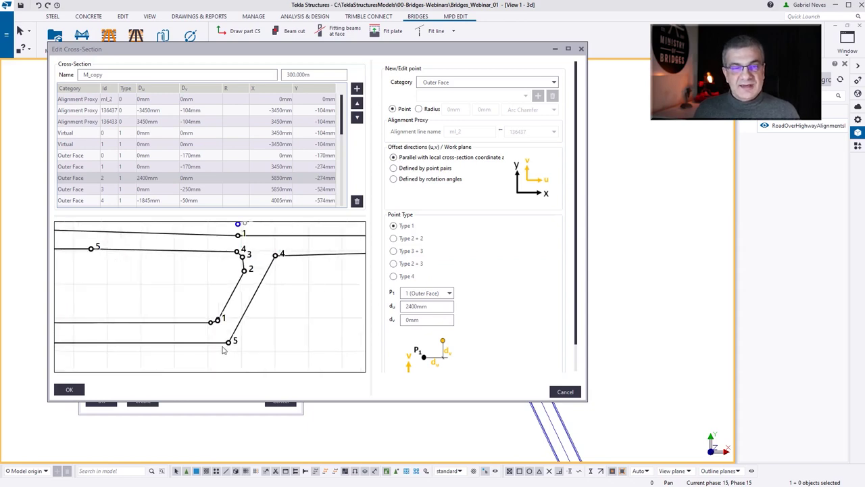
pyautogui.click(223, 322)
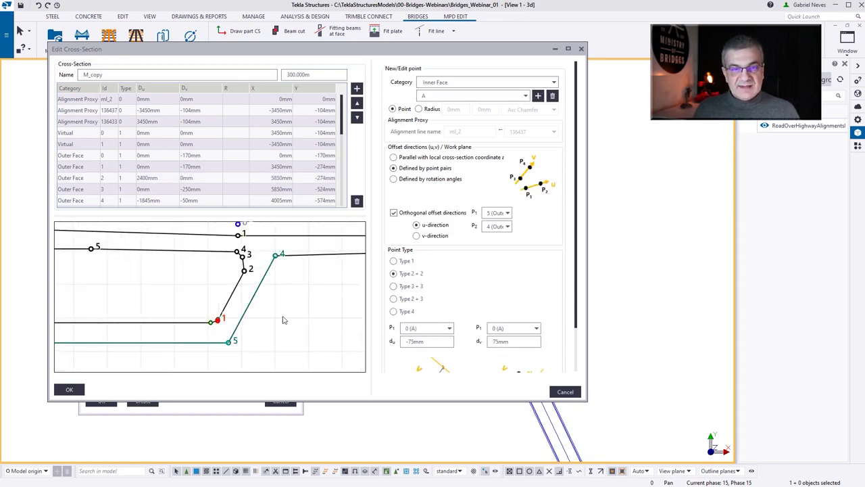
pyautogui.click(393, 213)
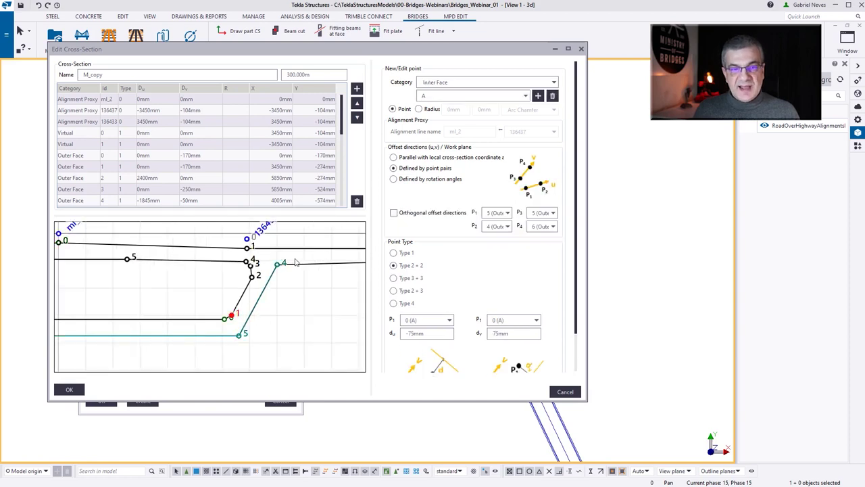
pyautogui.scroll(-2, 274, 330)
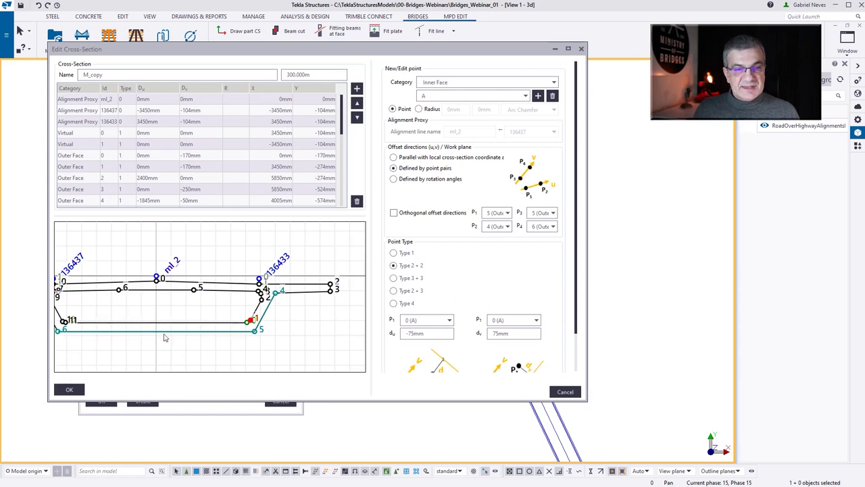
pyautogui.scroll(2, 254, 329)
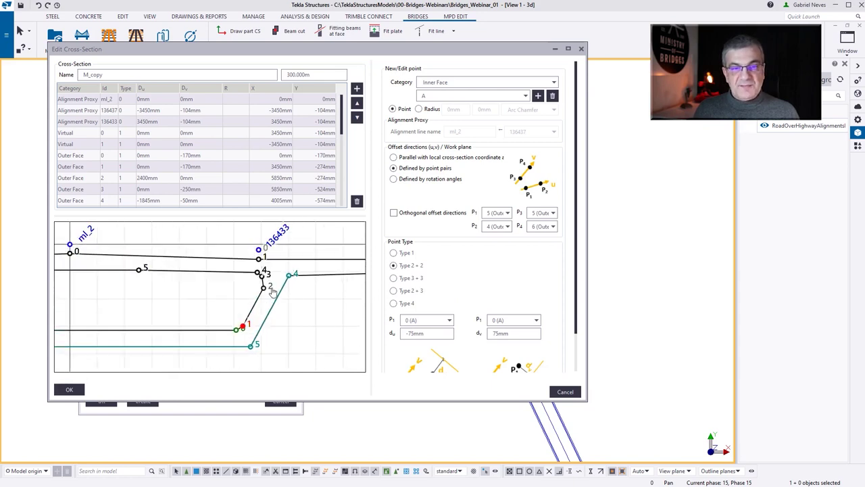
# Examine the definition of inner face point 2 and the offsets listed for the other inner face A points.
pyautogui.click(271, 288)
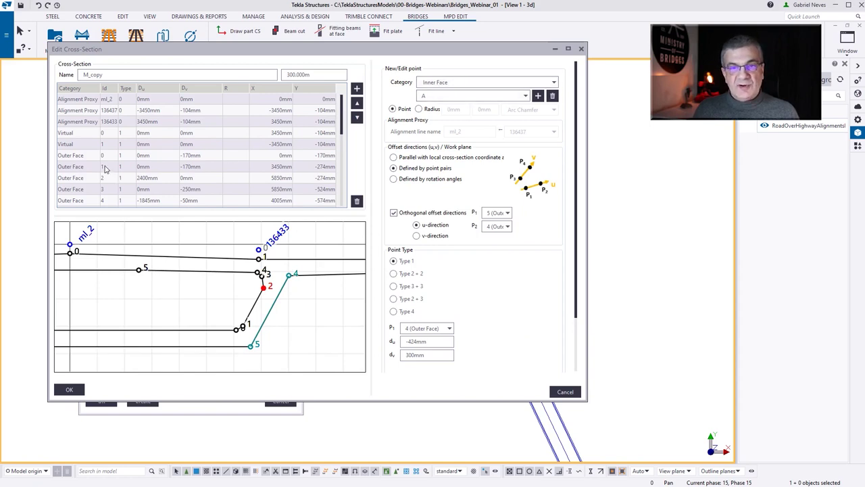
pyautogui.scroll(-3, 105, 169)
pyautogui.scroll(-2, 105, 169)
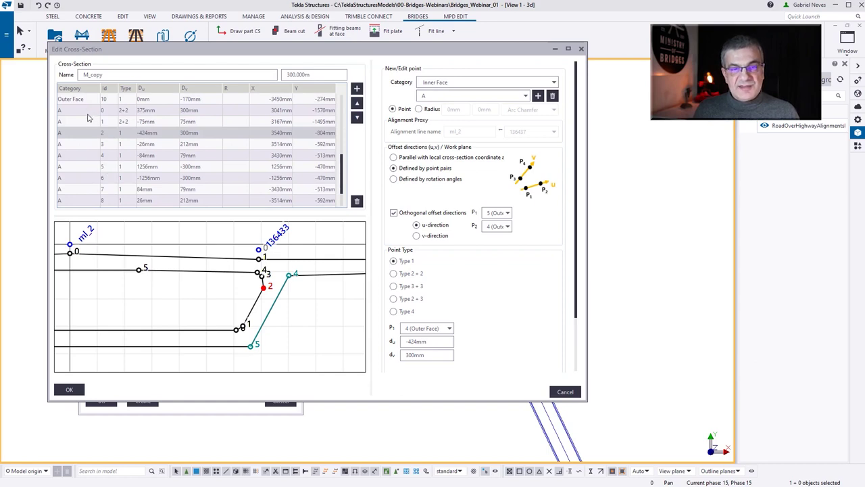
pyautogui.scroll(-1, 94, 169)
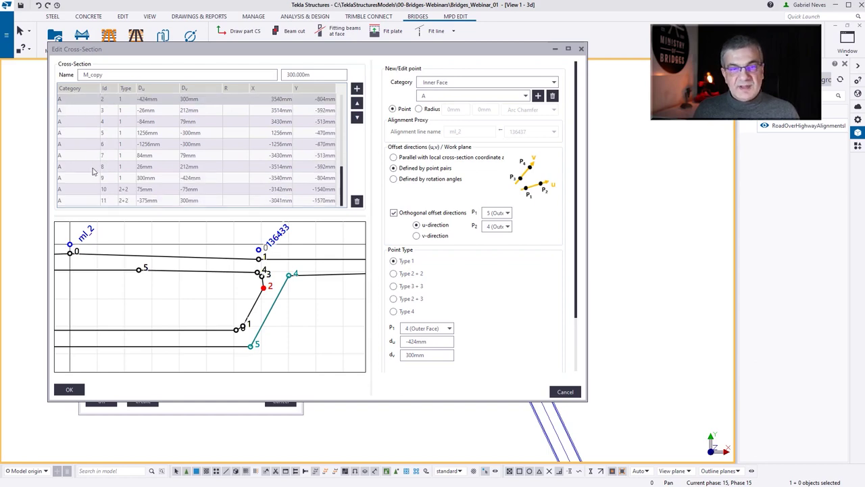
pyautogui.scroll(-2, 243, 311)
# Try offsetting virtual point 0 by -250 mm horizontally from 136433, and reset its horizontal offset to 0 mm.
pyautogui.scroll(3, 260, 297)
pyautogui.click(251, 309)
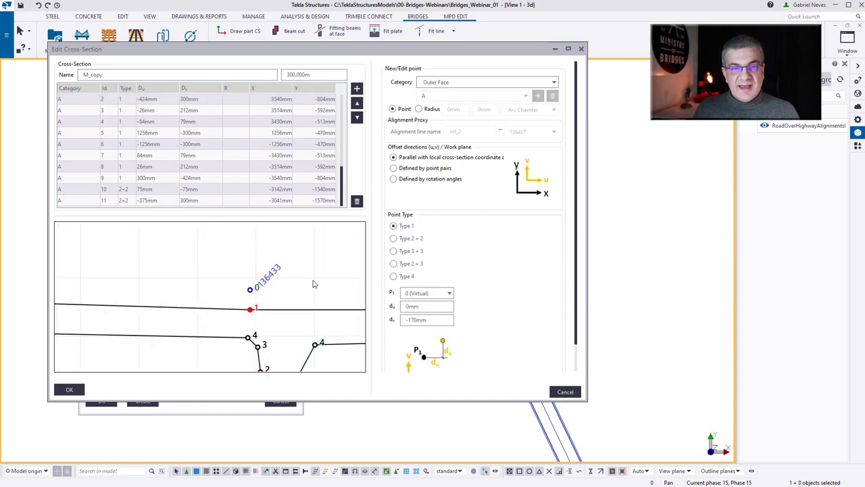
pyautogui.scroll(2, 259, 302)
pyautogui.click(252, 287)
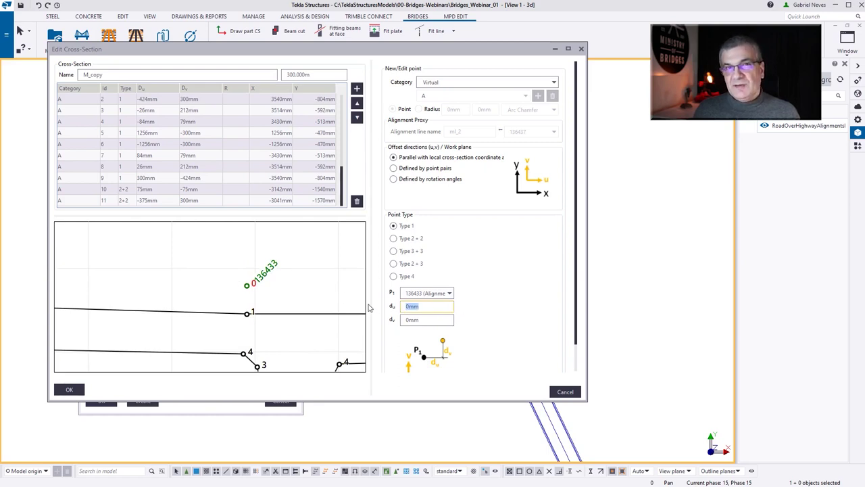
pyautogui.write('-250')
pyautogui.press('Return')
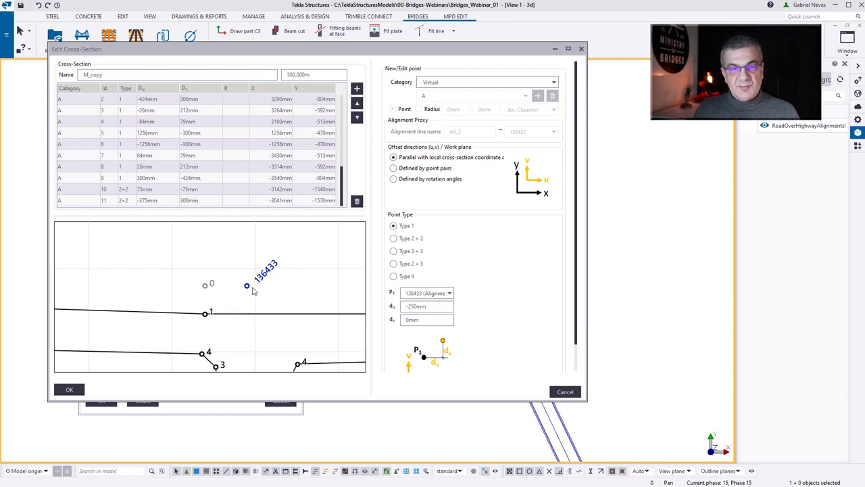
pyautogui.moveTo(429, 305); pyautogui.dragTo(377, 313)
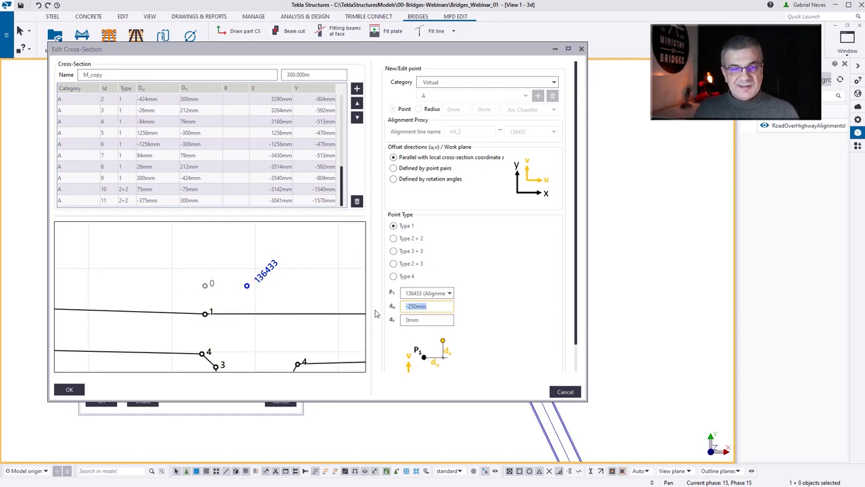
pyautogui.write('0')
pyautogui.click(223, 253)
# Accept the edited M_copy cross-section and create the TEST-01 bridge deck in the model.
pyautogui.scroll(-3, 223, 252)
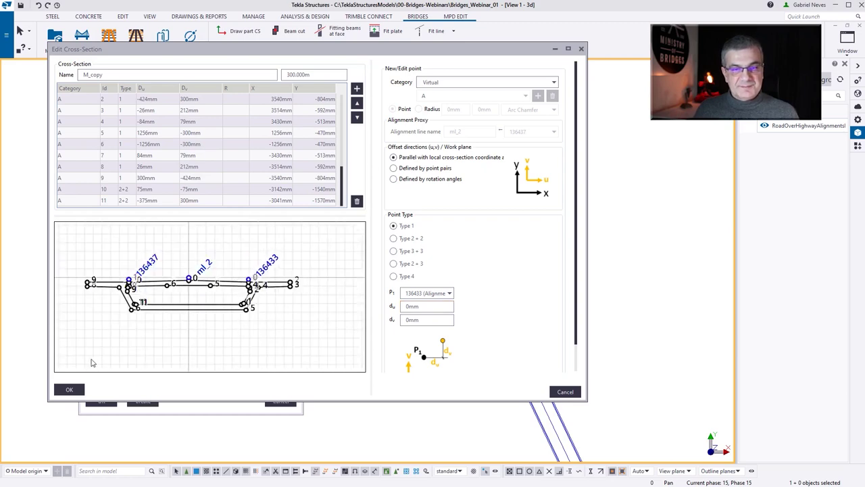
pyautogui.click(70, 391)
pyautogui.scroll(1, 455, 218)
pyautogui.keyDown('ctrl'); pyautogui.moveTo(456, 218); pyautogui.dragTo(471, 108, button='middle'); pyautogui.keyUp('ctrl')
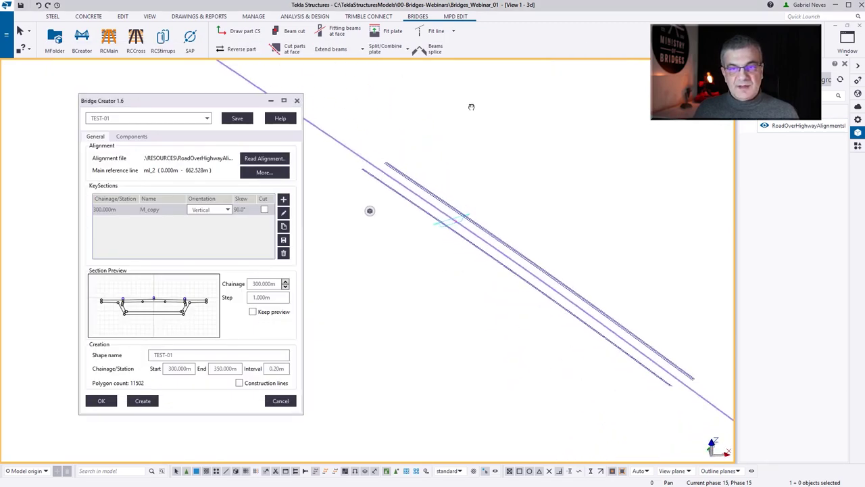
pyautogui.scroll(1, 612, 337)
pyautogui.click(143, 401)
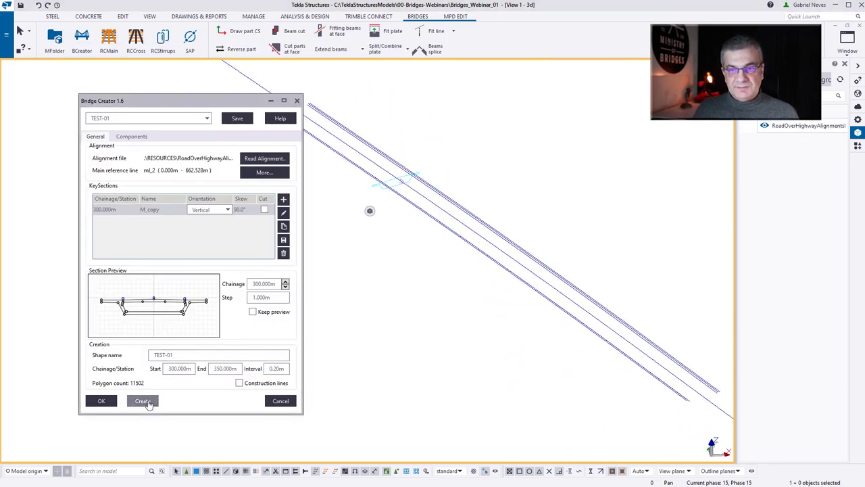
pyautogui.scroll(6, 514, 277)
pyautogui.keyDown('ctrl'); pyautogui.moveTo(533, 261); pyautogui.dragTo(501, 234, button='middle'); pyautogui.keyUp('ctrl')
pyautogui.scroll(-3, 501, 234)
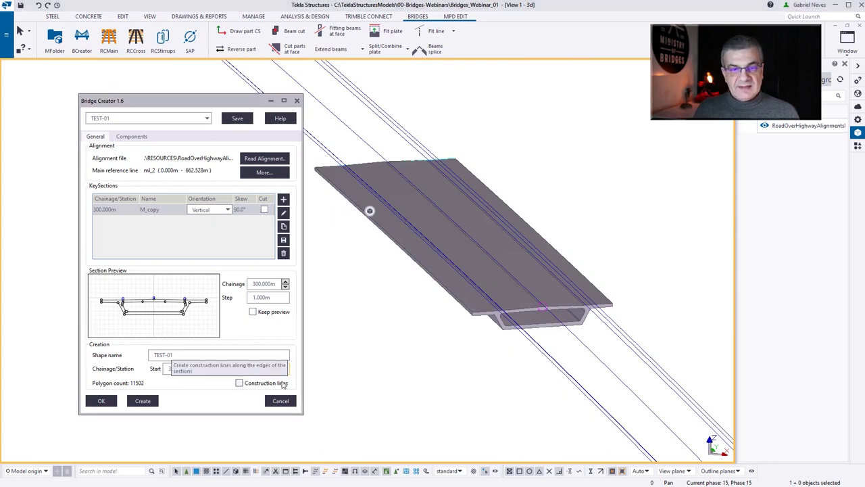
# Recreate the selected deck with construction lines along its section edges, and turn off direct modification.
pyautogui.click(238, 386)
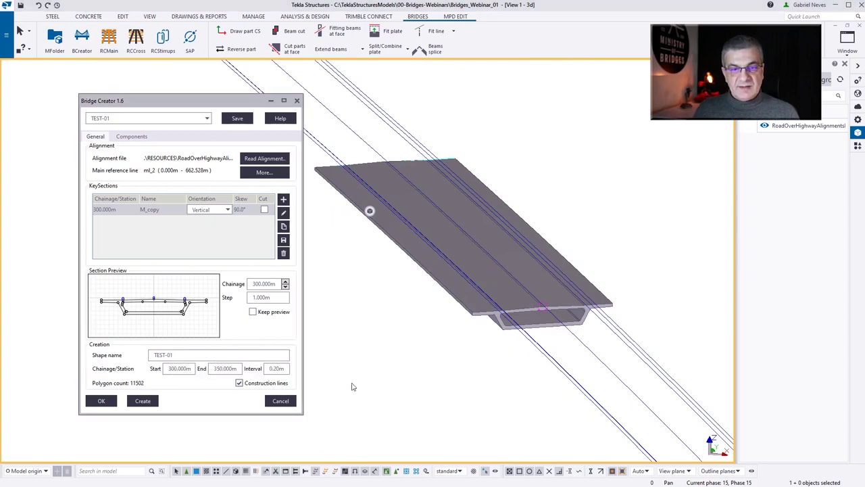
pyautogui.click(455, 248)
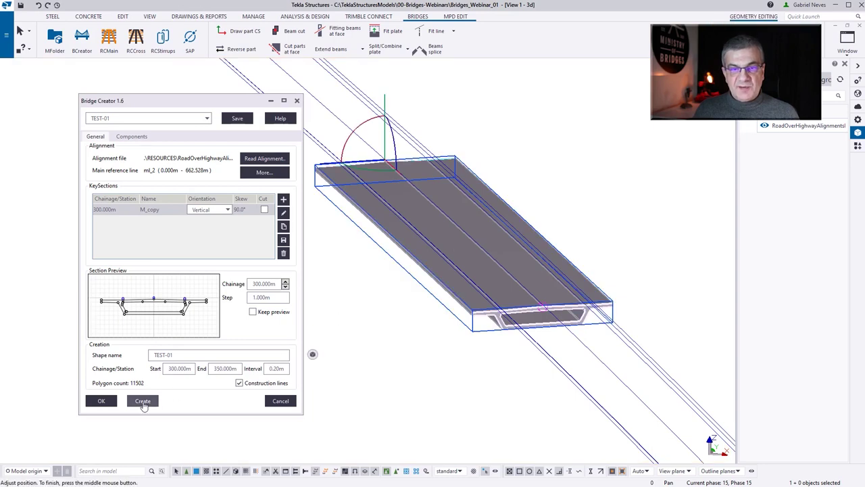
pyautogui.click(143, 402)
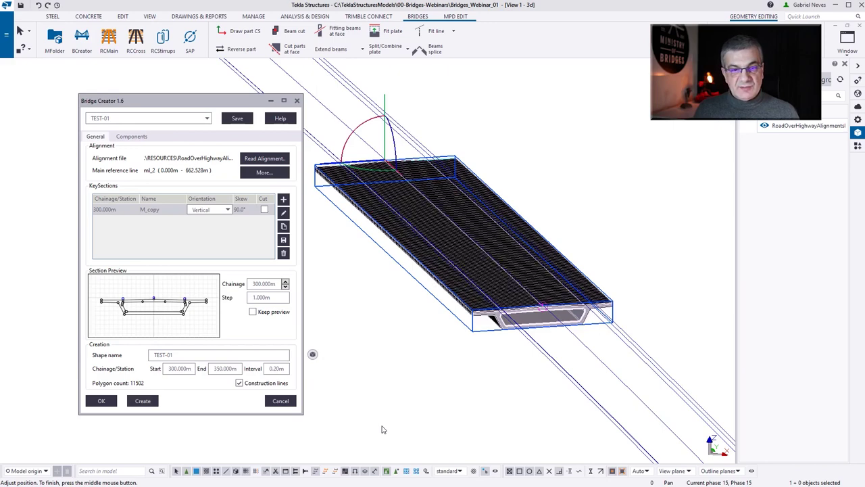
pyautogui.click(485, 472)
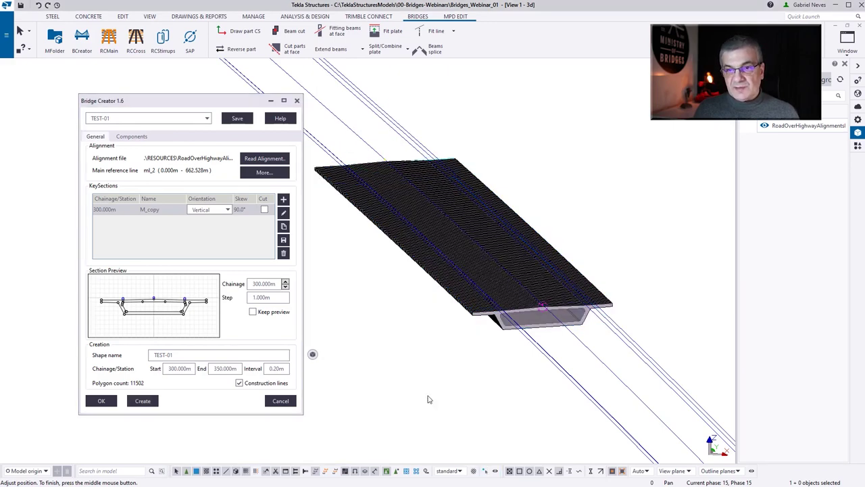
# Hide the solid deck and inspect the construction lines drawn along its section edges.
pyautogui.scroll(3, 528, 314)
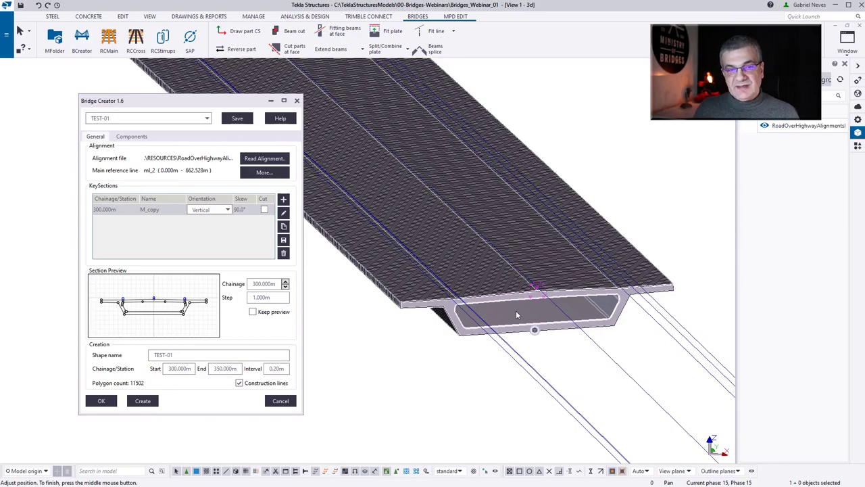
pyautogui.rightClick(515, 311)
pyautogui.click(549, 175)
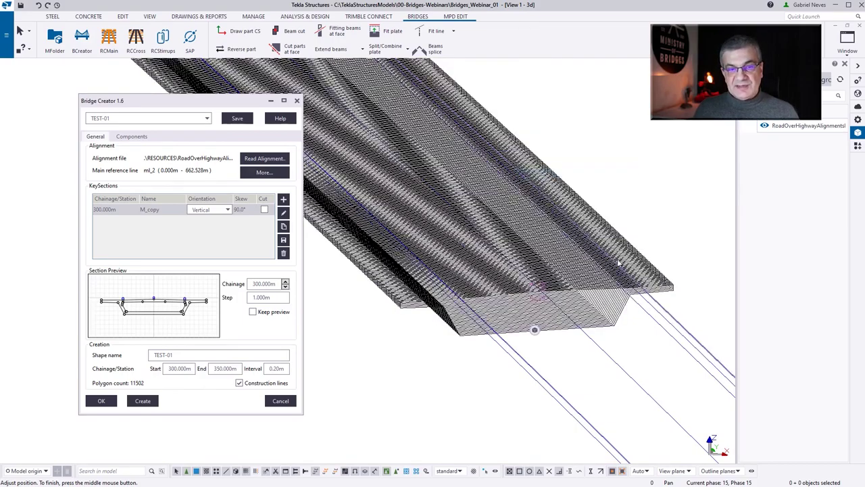
pyautogui.scroll(5, 617, 263)
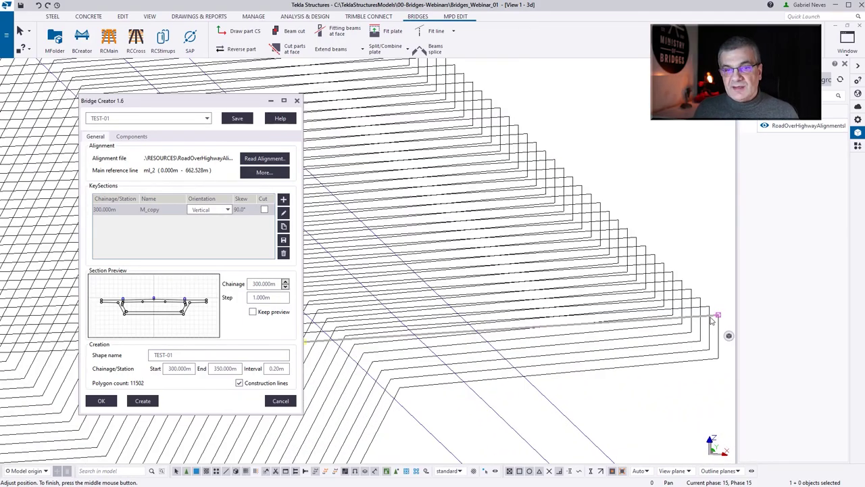
pyautogui.scroll(-2, 705, 308)
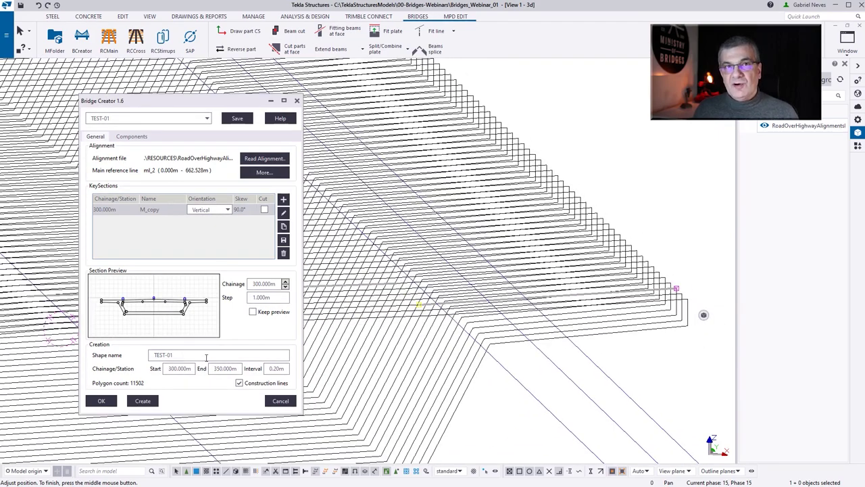
pyautogui.scroll(-3, 561, 316)
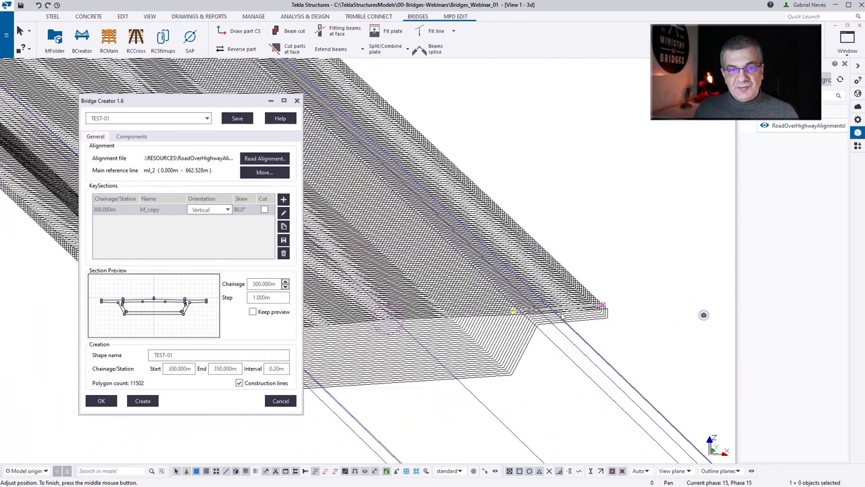
pyautogui.scroll(-2, 561, 317)
pyautogui.click(561, 346)
pyautogui.scroll(-5, 560, 347)
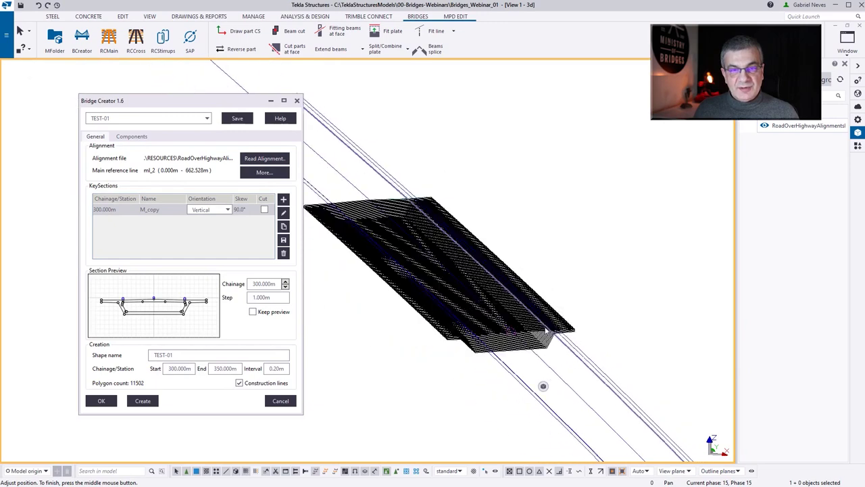
# Delete all the deck's construction lines, redraw the view to restore the solid, and turn off construction line creation.
pyautogui.moveTo(322, 203); pyautogui.dragTo(549, 341)
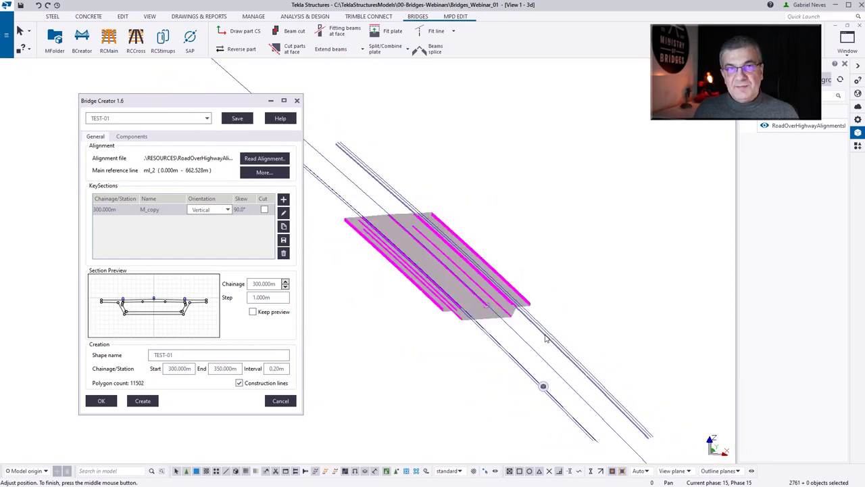
pyautogui.press('Delete')
pyautogui.rightClick(391, 345)
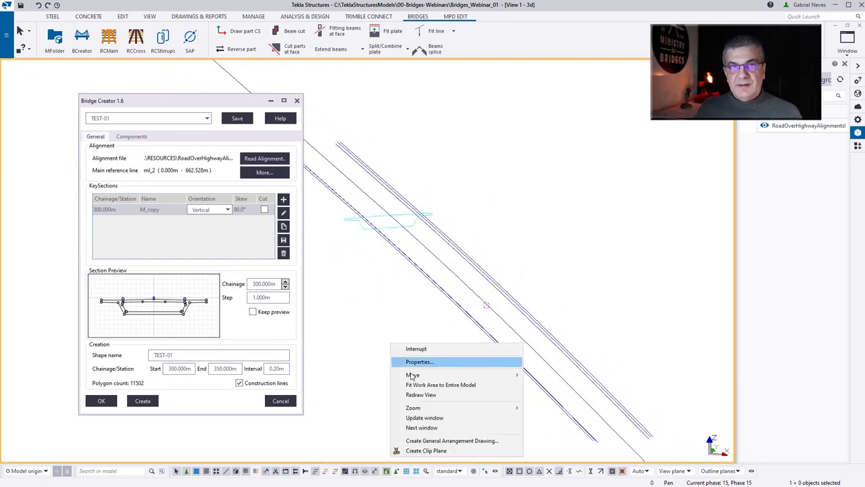
pyautogui.click(414, 396)
pyautogui.click(240, 384)
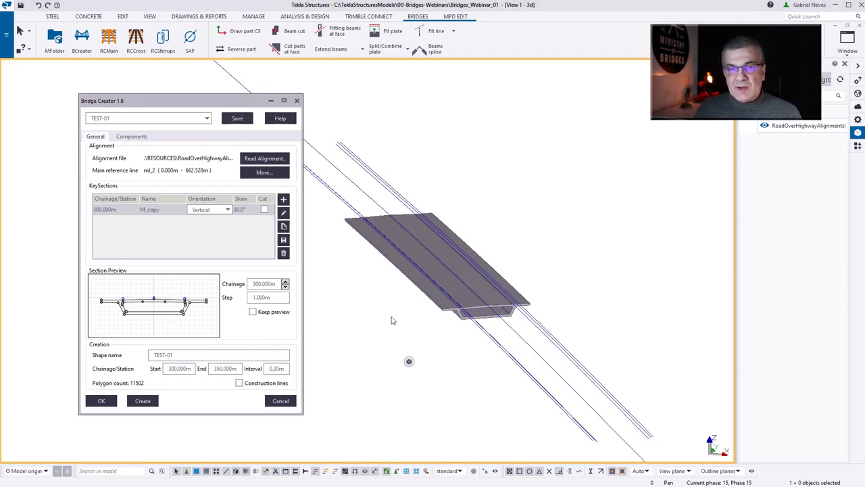
# Sketch a wavy construction polycurve about 433 m long in plan view, crossing the road alignment beyond the deck.
pyautogui.keyDown('ctrl'); pyautogui.moveTo(391, 320); pyautogui.dragTo(502, 297, button='middle'); pyautogui.keyUp('ctrl')
pyautogui.click(125, 16)
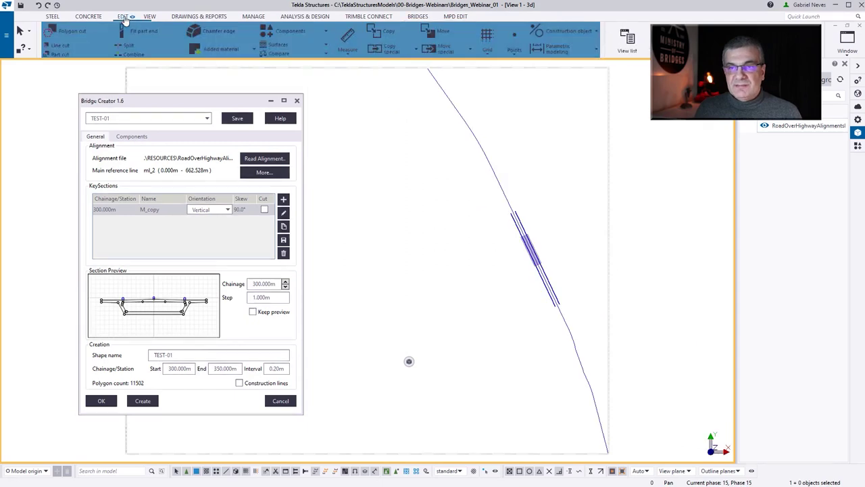
pyautogui.click(573, 36)
pyautogui.click(570, 127)
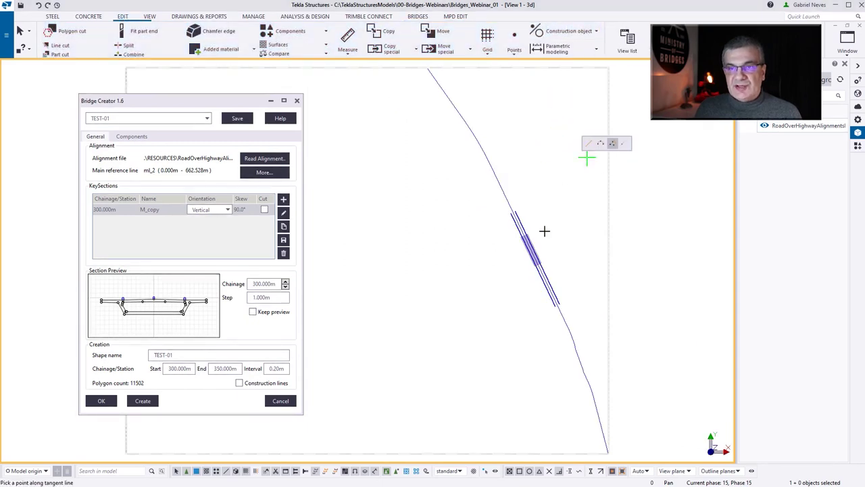
pyautogui.click(361, 311)
pyautogui.click(374, 302)
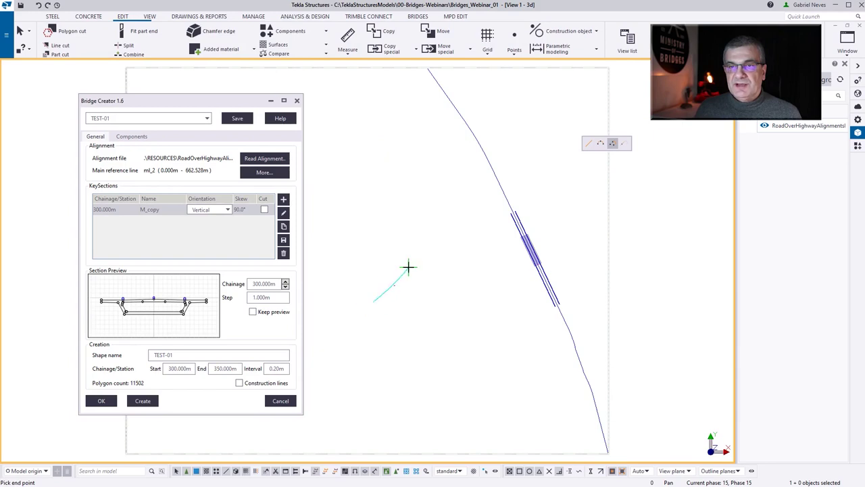
pyautogui.scroll(1, 405, 270)
pyautogui.click(427, 215)
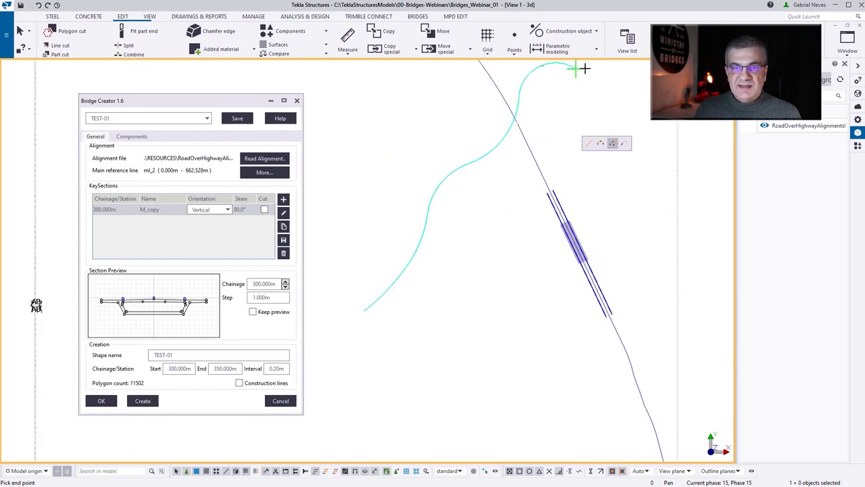
pyautogui.scroll(-2, 550, 110)
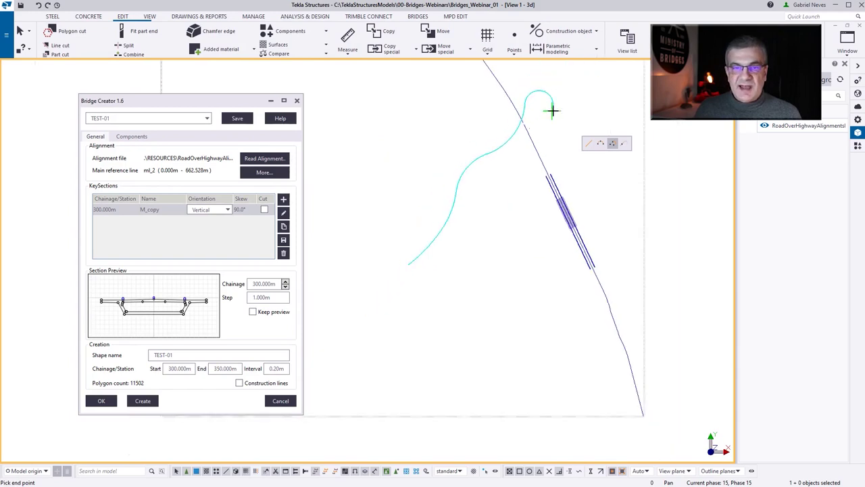
pyautogui.click(578, 78)
pyautogui.scroll(1, 455, 208)
pyautogui.moveTo(456, 208); pyautogui.dragTo(408, 266, button='middle')
pyautogui.press('Escape')
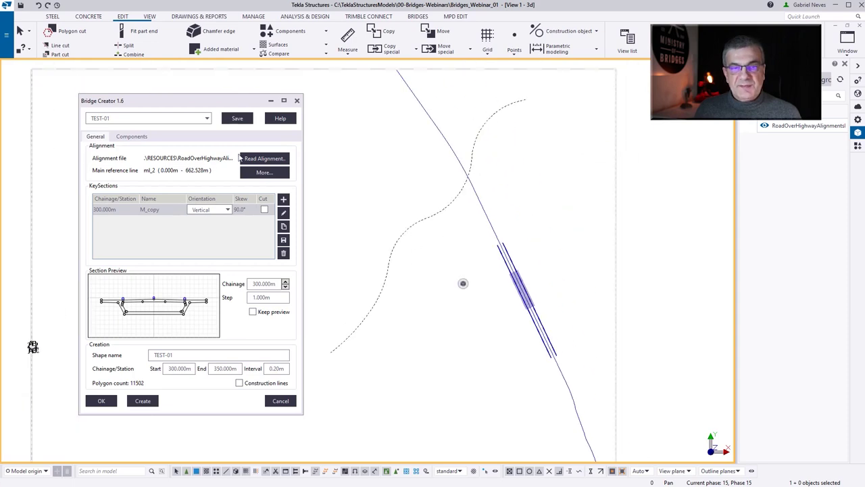
# Read the sketched polycurve from the model as the main reference line, located by Model origin.
pyautogui.click(263, 159)
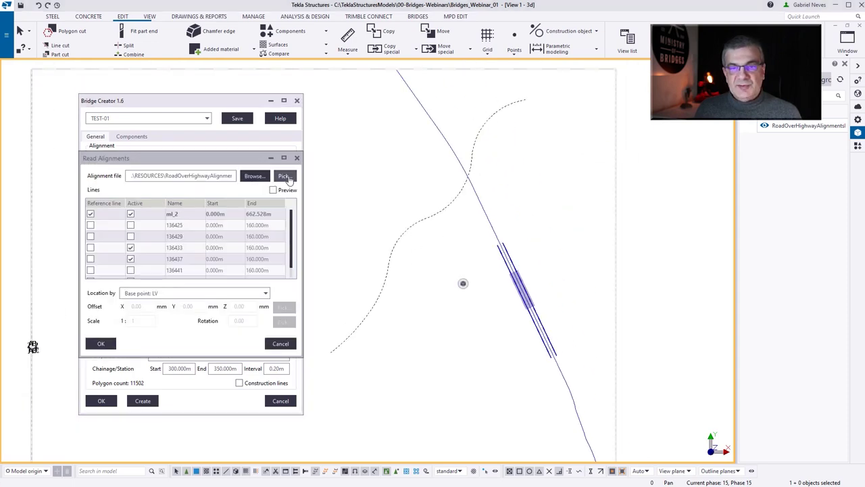
pyautogui.click(288, 177)
pyautogui.click(432, 210)
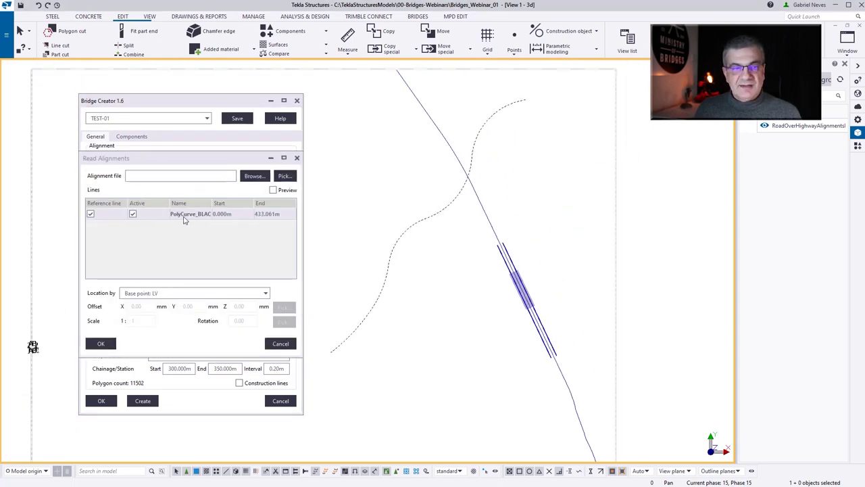
pyautogui.click(149, 295)
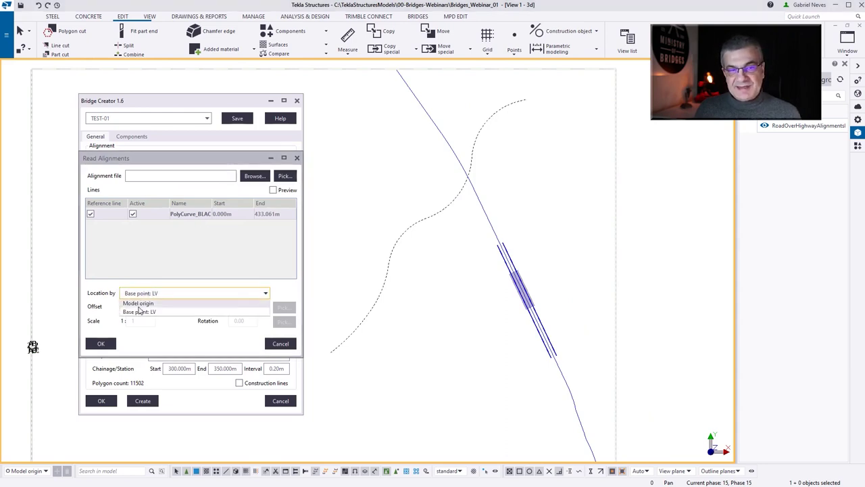
pyautogui.click(141, 304)
pyautogui.click(101, 344)
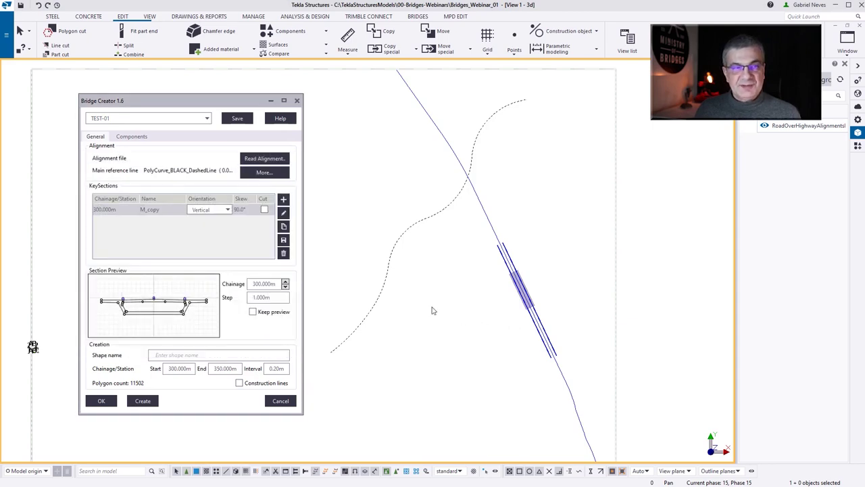
# Name both the Bridge Creator settings and the shape TEST-02.
pyautogui.click(121, 119)
pyautogui.click(121, 119)
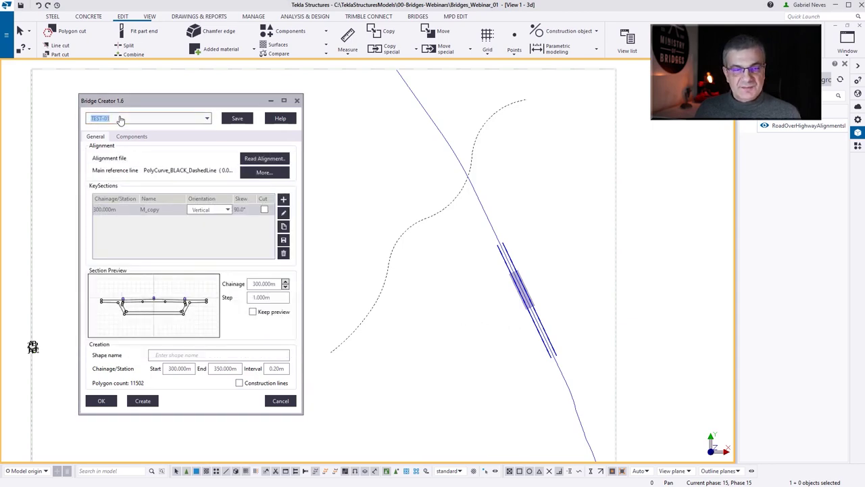
pyautogui.click(120, 119)
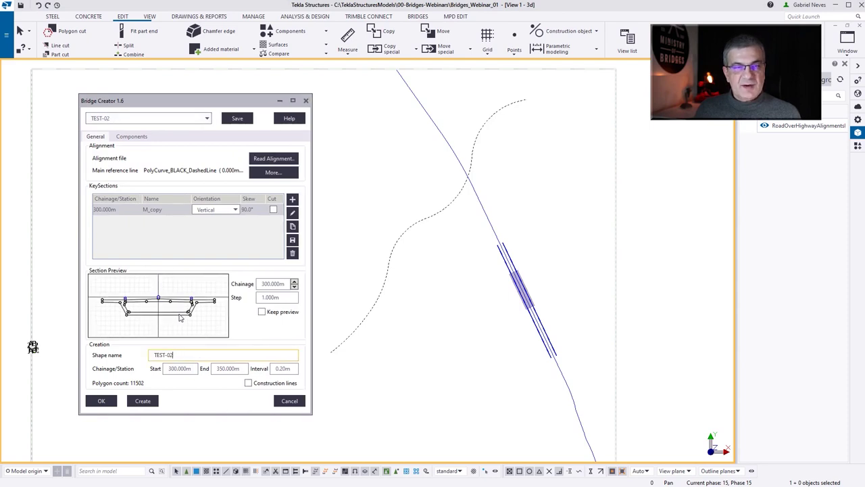
# Edit the M_copy key section and relink its ml_2 alignment proxy to PolyCurve_BLACK_DashedLine.
pyautogui.click(114, 212)
pyautogui.click(292, 213)
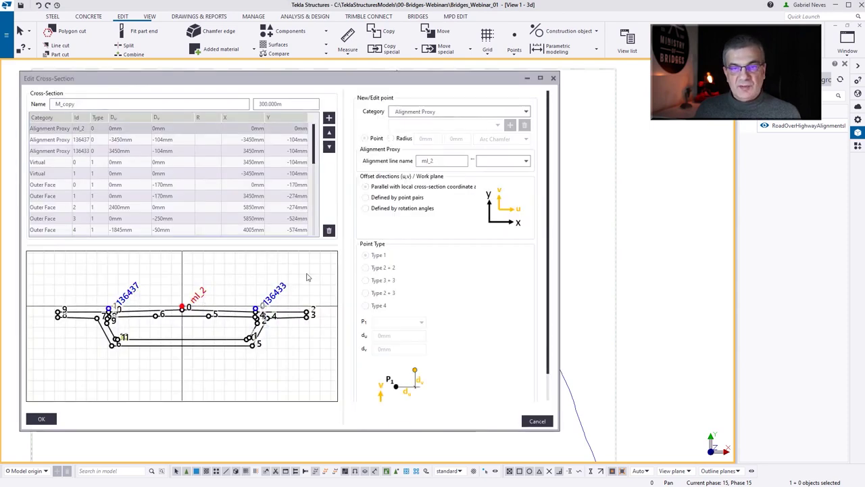
pyautogui.click(504, 161)
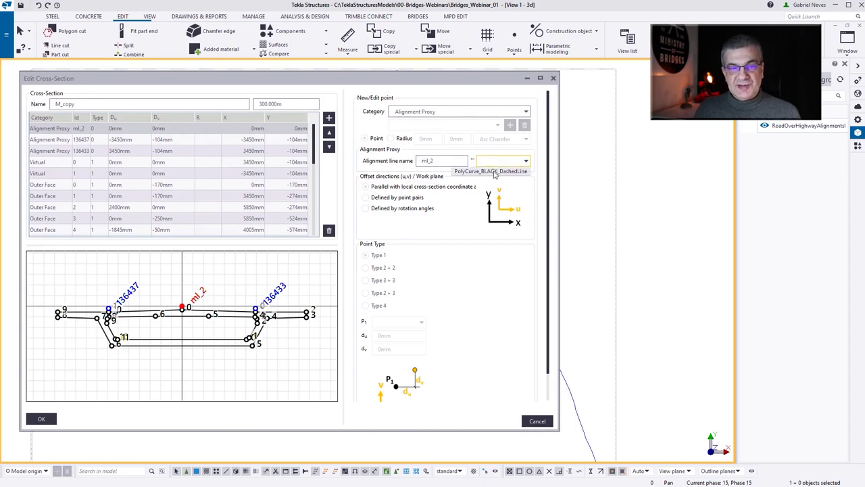
pyautogui.click(494, 173)
# Reference virtual point 0 to the PolyCurve_BLACK_DashedLine proxy with a horizontal offset of 4750 mm.
pyautogui.scroll(5, 278, 306)
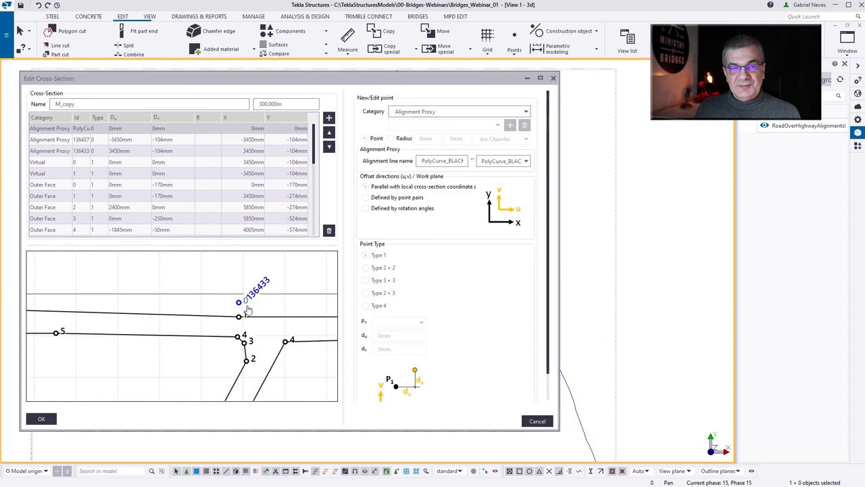
pyautogui.scroll(-2, 247, 304)
pyautogui.click(250, 305)
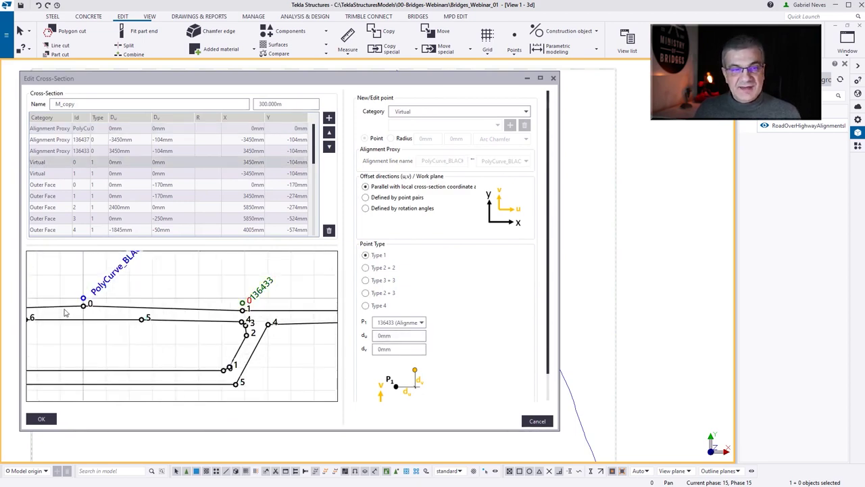
pyautogui.click(406, 322)
pyautogui.scroll(1, 388, 363)
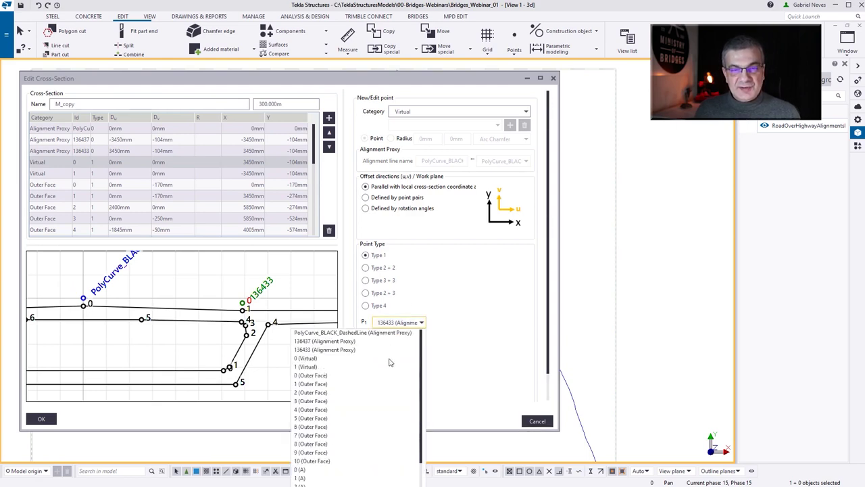
pyautogui.click(369, 332)
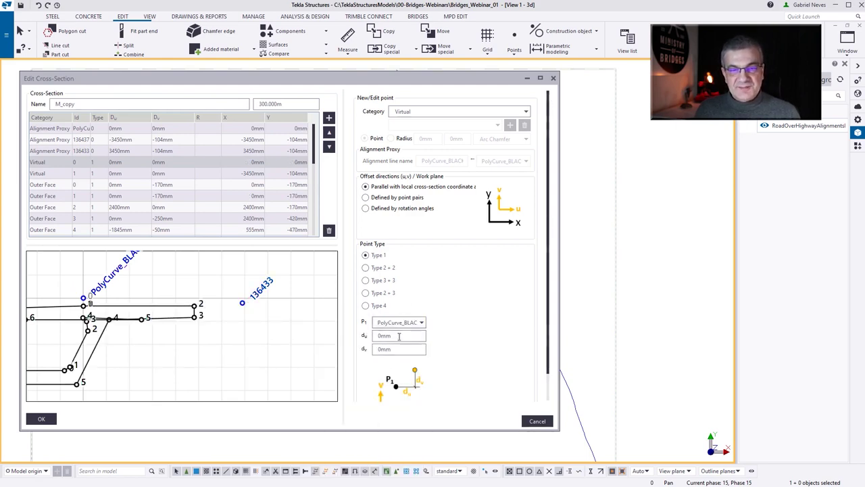
pyautogui.moveTo(398, 336); pyautogui.dragTo(351, 341)
pyautogui.write('4750')
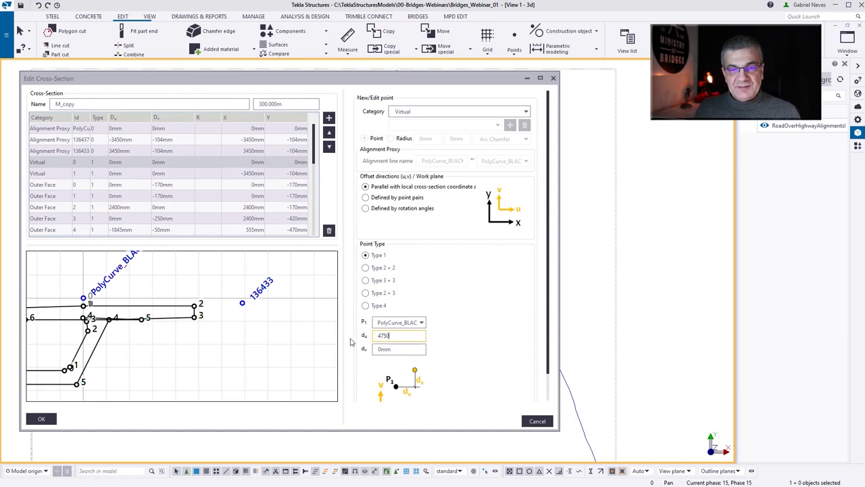
pyautogui.press('Return')
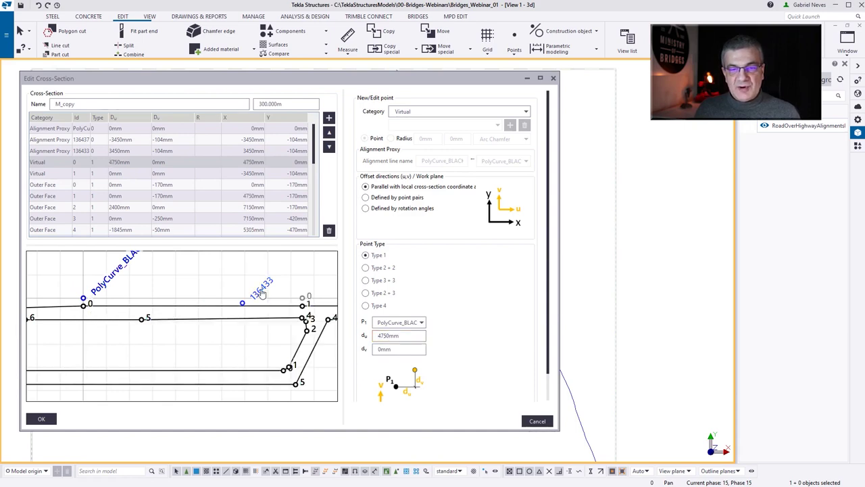
# Set virtual point 0's vertical offset to -200 mm.
pyautogui.click(376, 350)
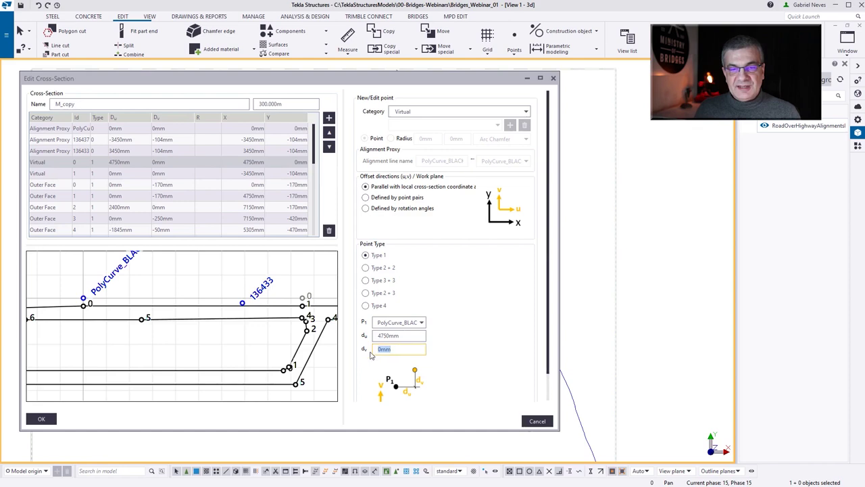
pyautogui.write('-20')
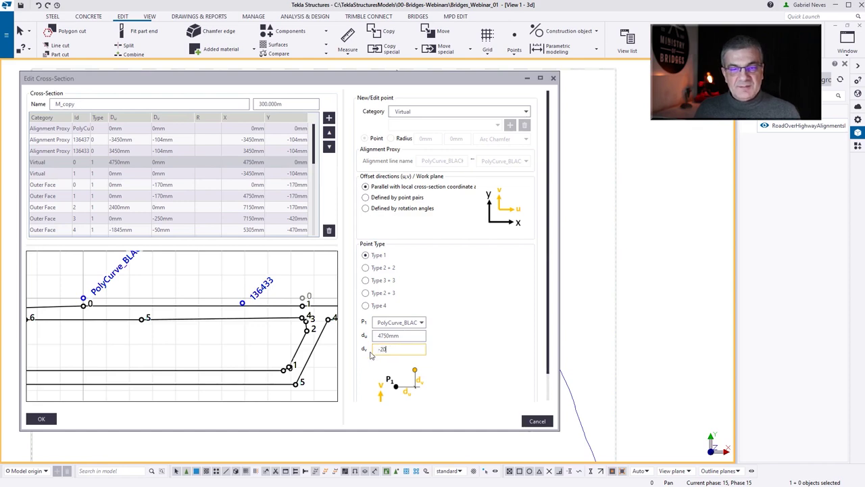
pyautogui.write('0')
pyautogui.press('Return')
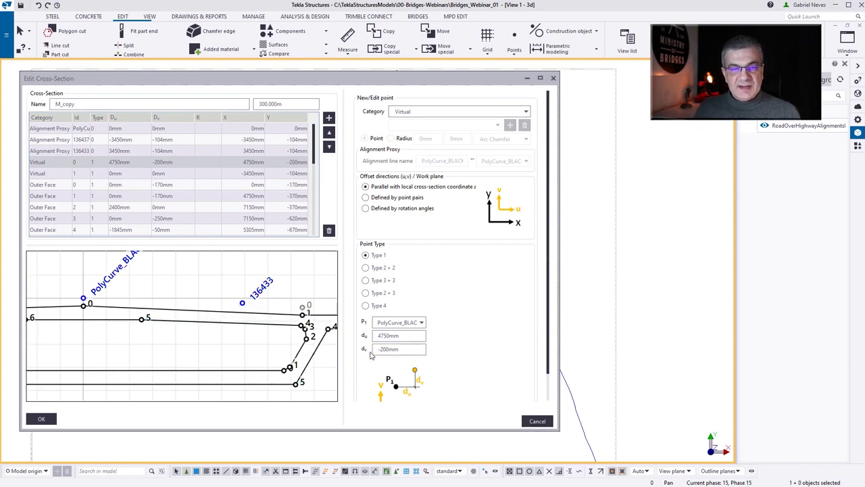
# Delete the 136433 alignment proxy from the cross-section and check the definition of virtual point 0.
pyautogui.click(243, 303)
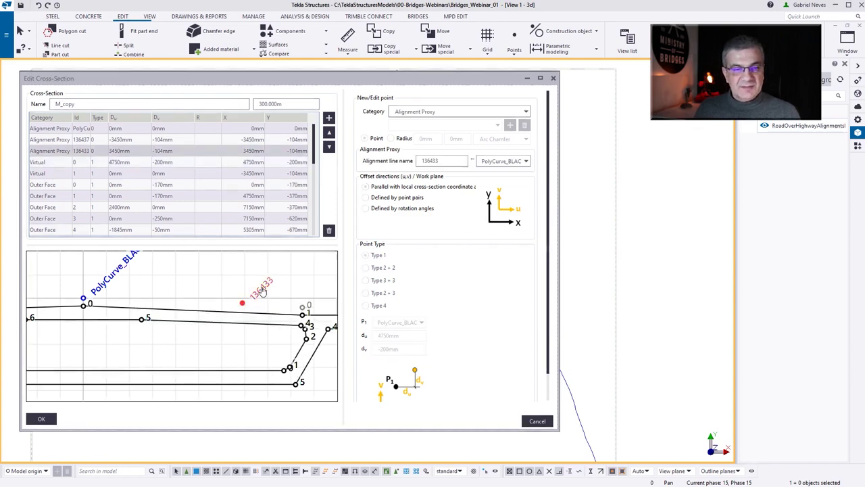
pyautogui.click(330, 231)
pyautogui.scroll(-3, 218, 312)
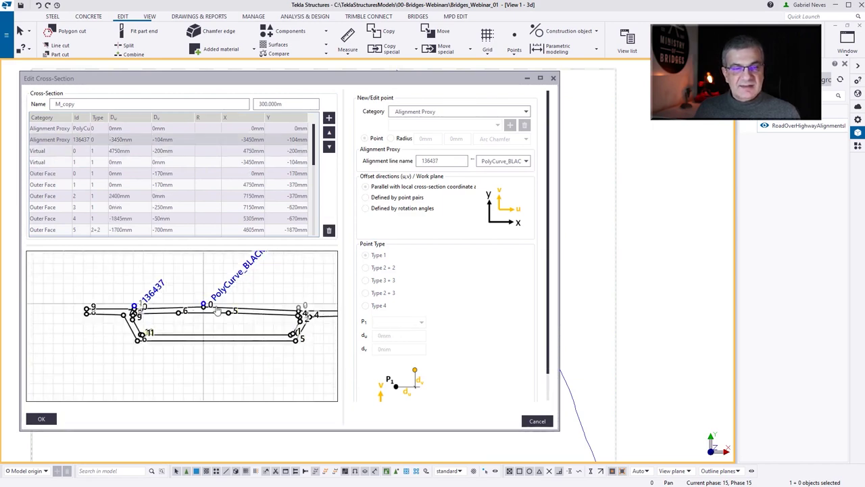
pyautogui.click(305, 307)
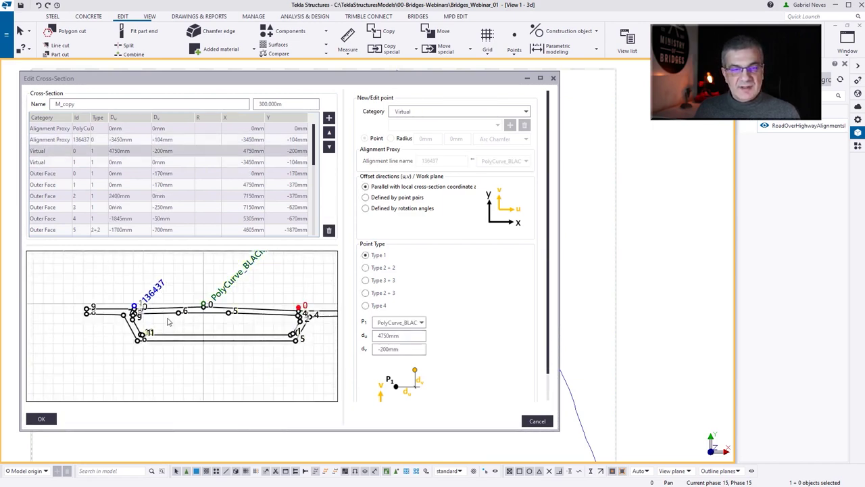
# Set virtual point 0's vertical offset to -100 mm.
pyautogui.click(382, 349)
pyautogui.write('1')
pyautogui.click(260, 351)
# Give virtual point 1 a horizontal offset of -4750 mm and reference it to the PolyCurve_BLACK_DashedLine proxy.
pyautogui.scroll(4, 137, 321)
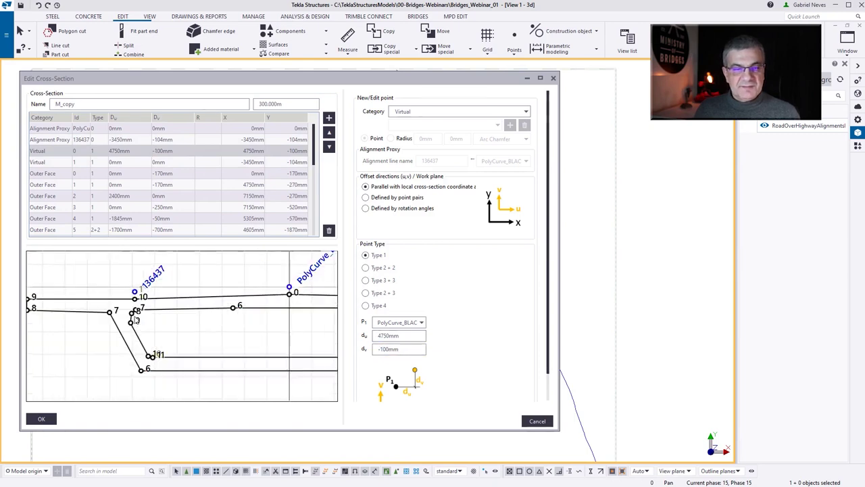
pyautogui.click(145, 289)
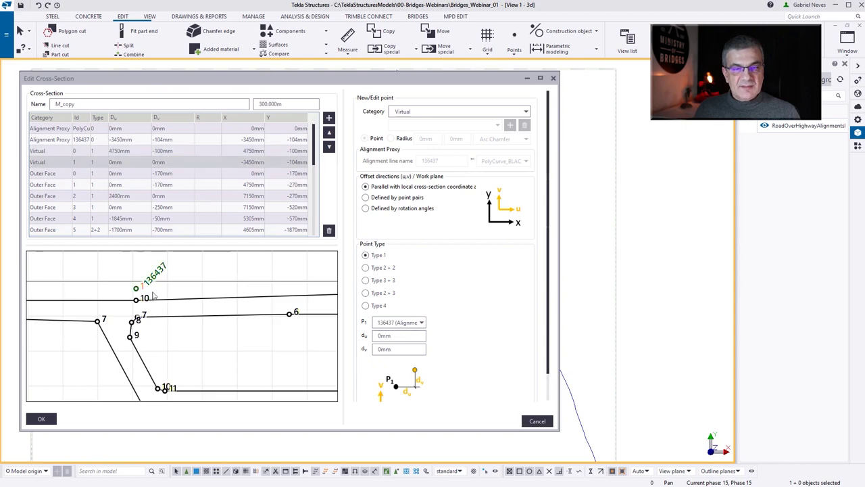
pyautogui.write('-4750')
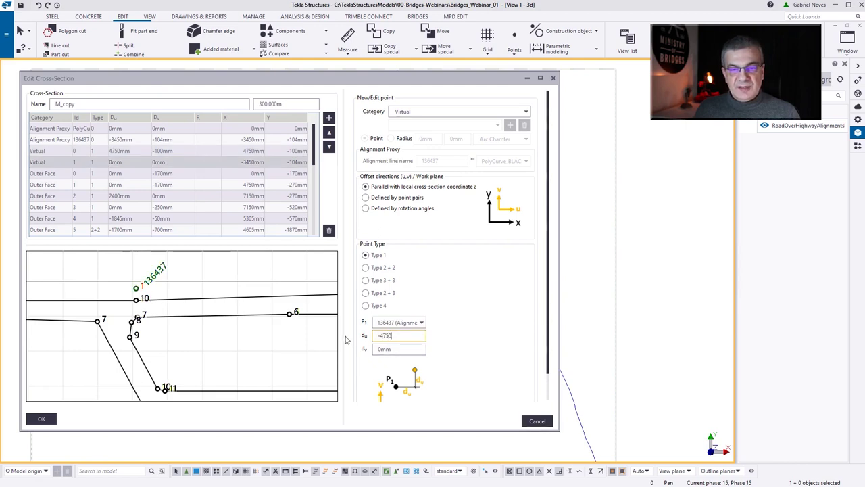
pyautogui.press('Return')
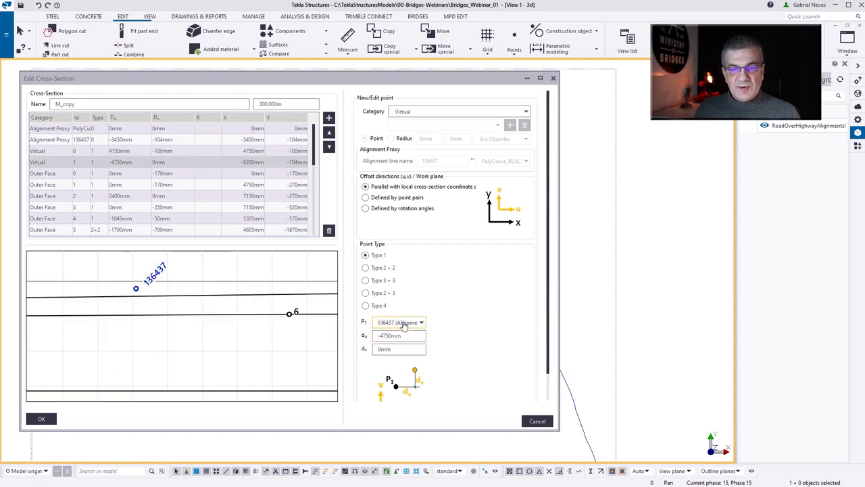
pyautogui.click(403, 323)
pyautogui.click(348, 336)
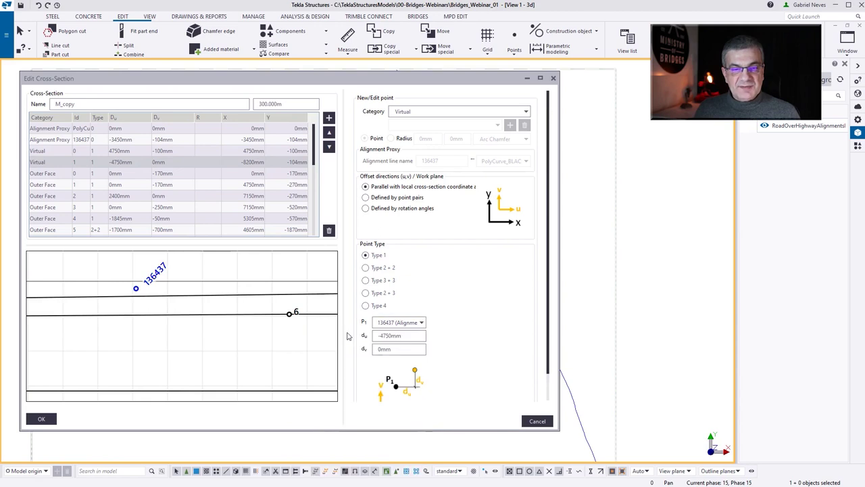
pyautogui.scroll(-3, 237, 331)
pyautogui.click(408, 323)
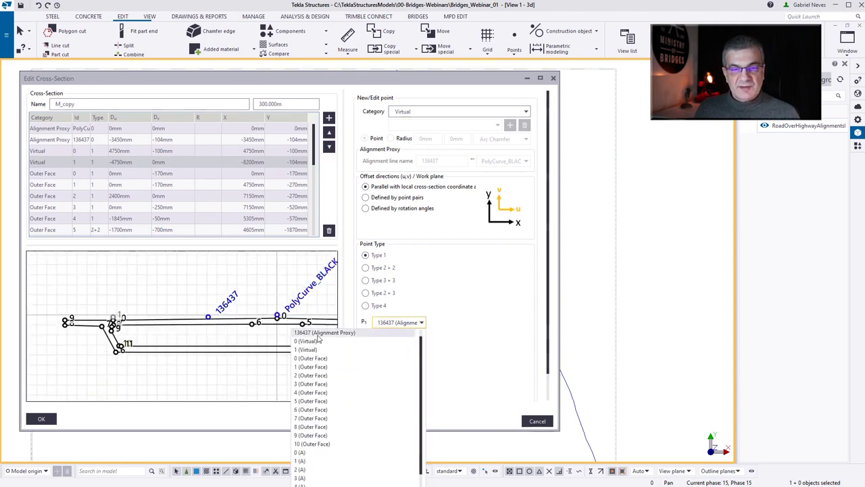
pyautogui.click(352, 331)
# Set virtual point 1's vertical offset to -200 mm.
pyautogui.click(379, 349)
pyautogui.write('-200')
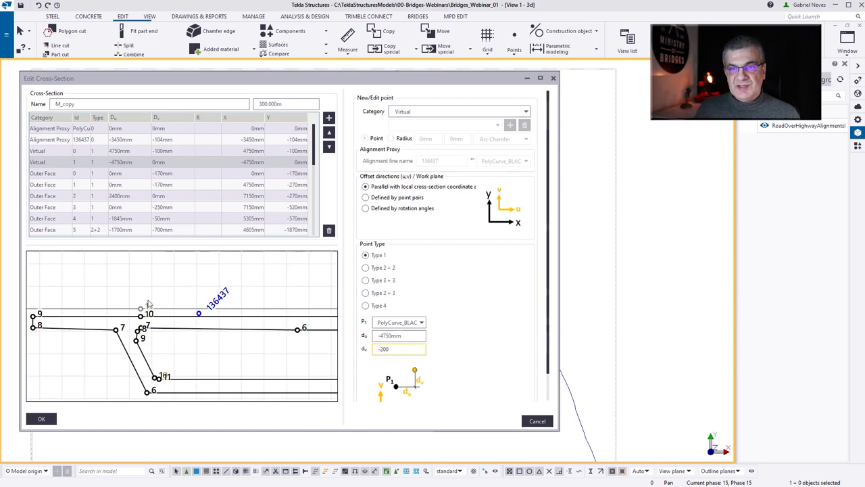
pyautogui.press('Return')
# Delete the 136437 alignment proxy and accept the edited M_copy cross-section.
pyautogui.scroll(3, 153, 322)
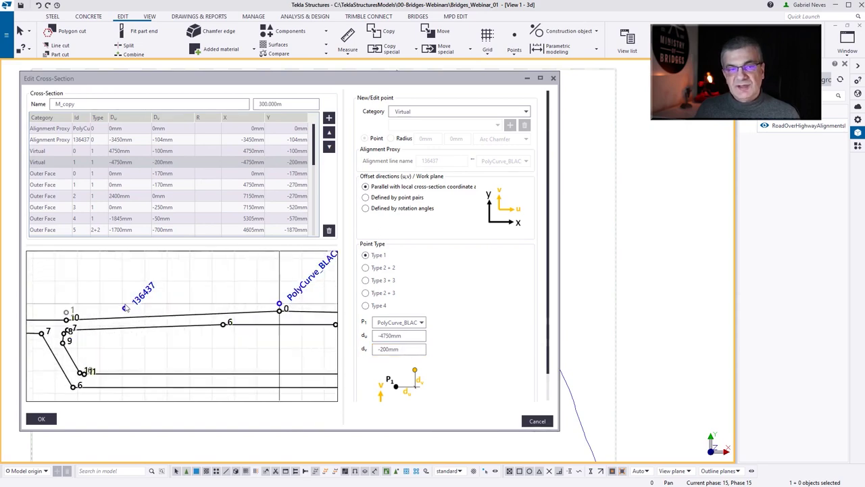
pyautogui.click(124, 308)
pyautogui.press('Delete')
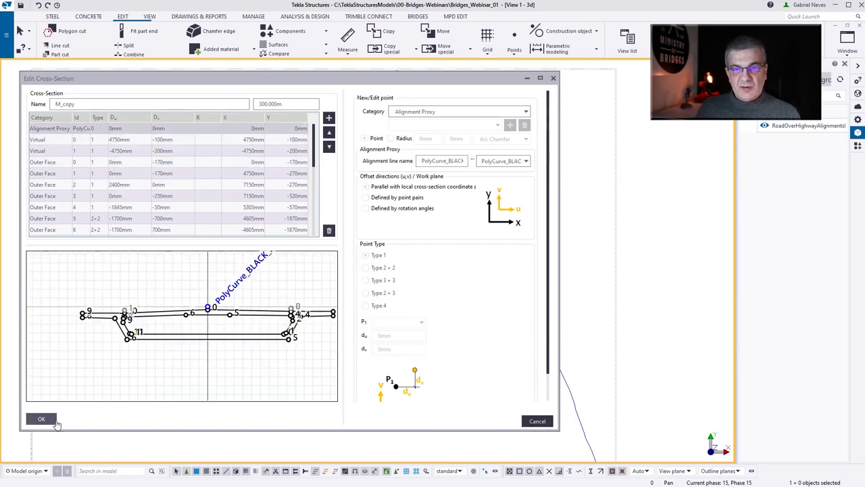
pyautogui.click(41, 419)
# Set the start chainage to 250 m and create the TEST-02 deck along the polycurve.
pyautogui.scroll(2, 466, 189)
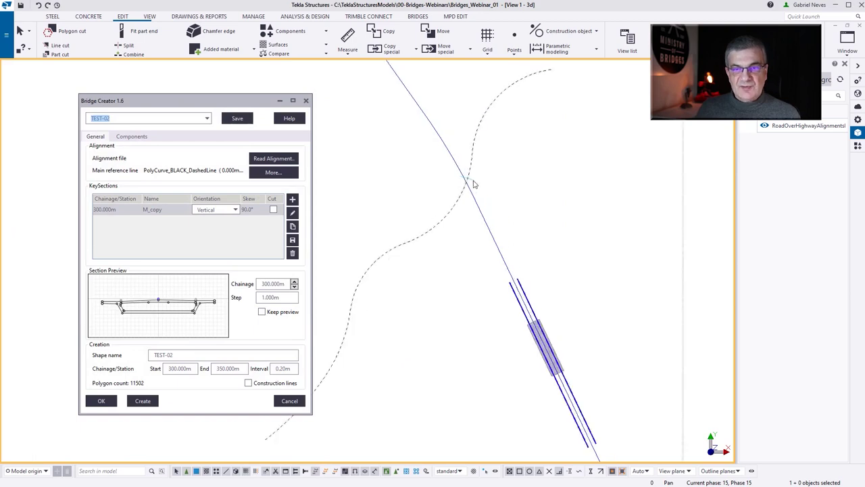
pyautogui.moveTo(174, 368); pyautogui.dragTo(159, 377)
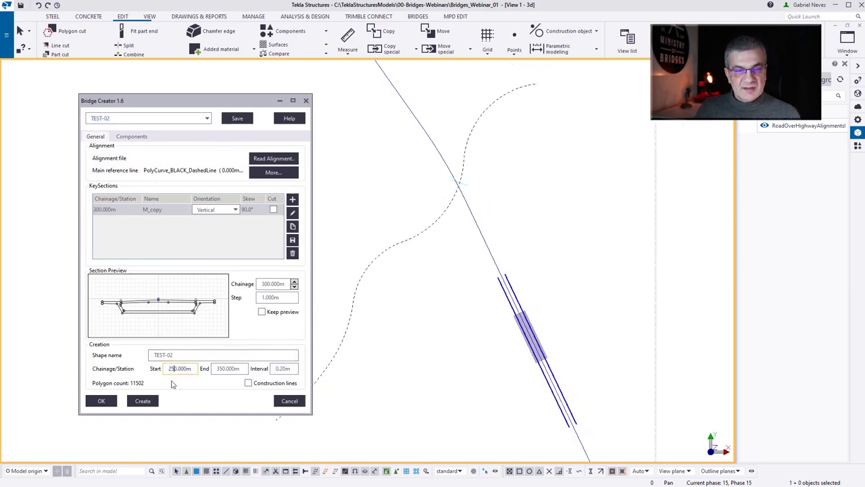
pyautogui.write('25')
pyautogui.click(223, 368)
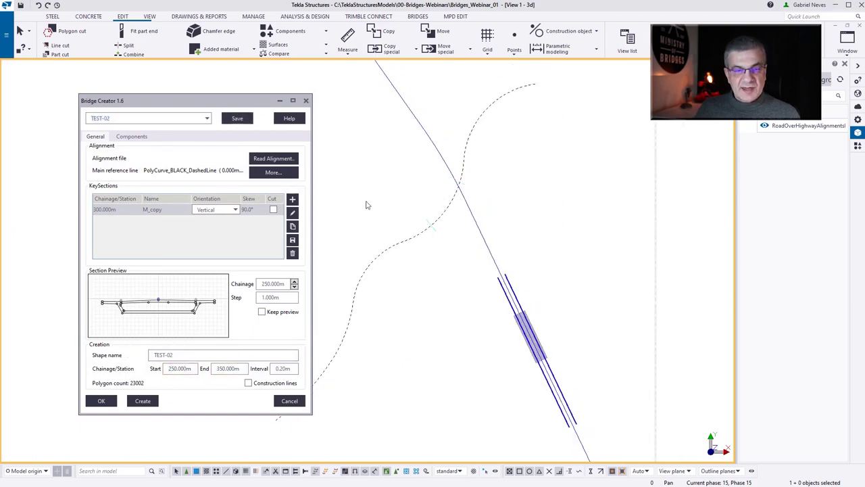
pyautogui.click(144, 401)
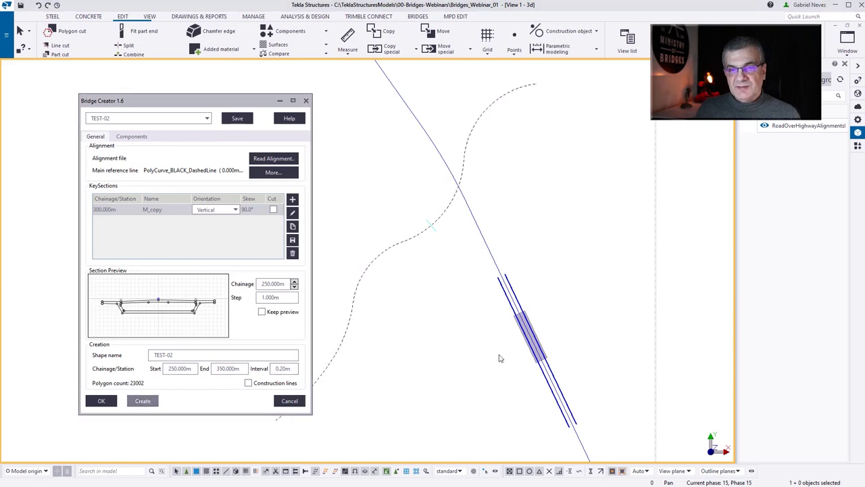
# Inspect the TEST-02 deck's end section and its course along the dashed polycurve.
pyautogui.scroll(3, 439, 200)
pyautogui.keyDown('ctrl'); pyautogui.moveTo(448, 227); pyautogui.dragTo(500, 68, button='middle'); pyautogui.keyUp('ctrl')
pyautogui.scroll(5, 433, 235)
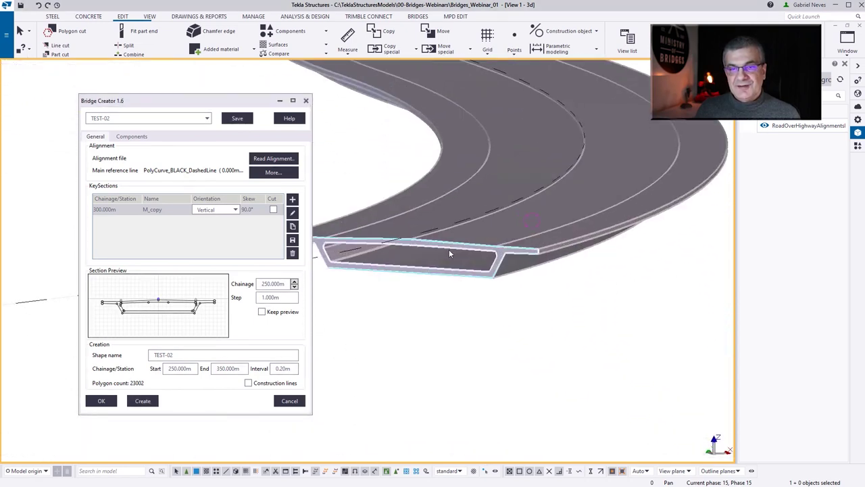
pyautogui.keyDown('ctrl'); pyautogui.moveTo(451, 248); pyautogui.dragTo(435, 340, button='middle'); pyautogui.keyUp('ctrl')
pyautogui.scroll(-5, 399, 326)
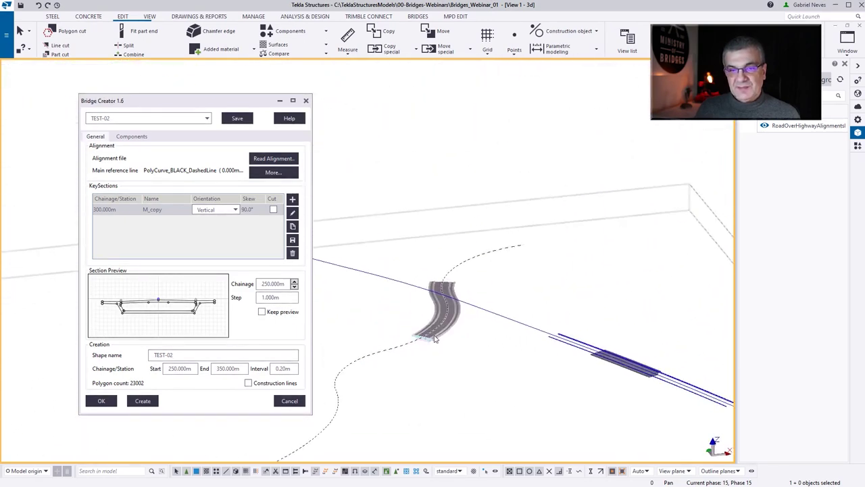
pyautogui.scroll(1, 435, 340)
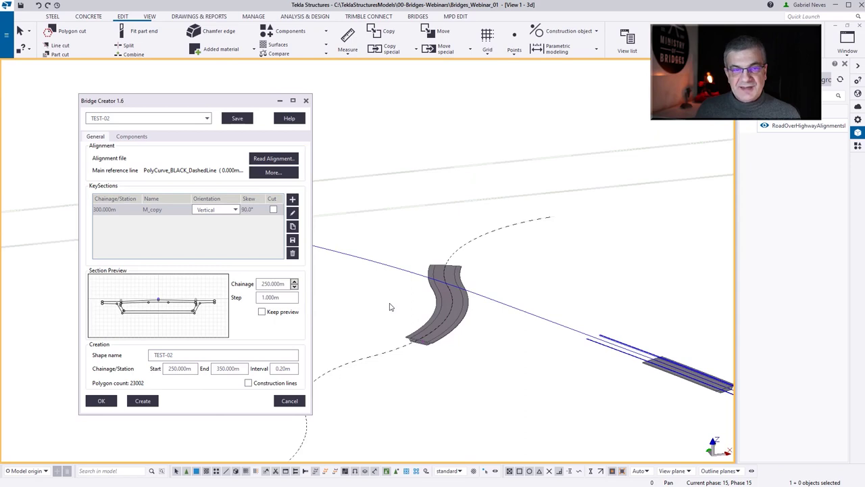
pyautogui.keyDown('ctrl'); pyautogui.moveTo(403, 301); pyautogui.dragTo(418, 290, button='middle'); pyautogui.keyUp('ctrl')
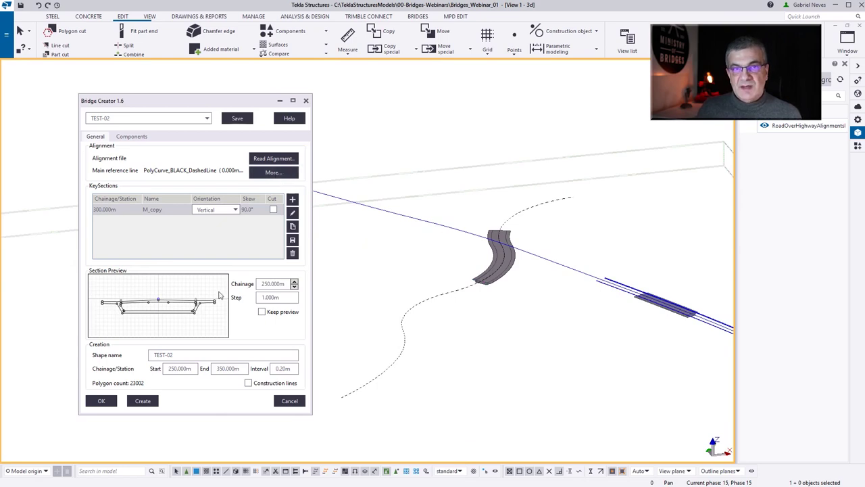
# Restart Bridge Creator with empty settings and pick the dashed polycurve in the model as an alignment to import.
pyautogui.click(305, 101)
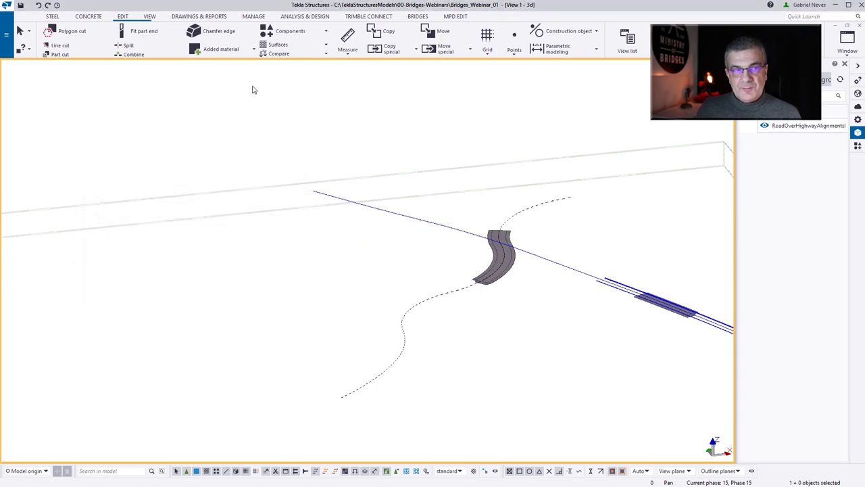
pyautogui.click(418, 17)
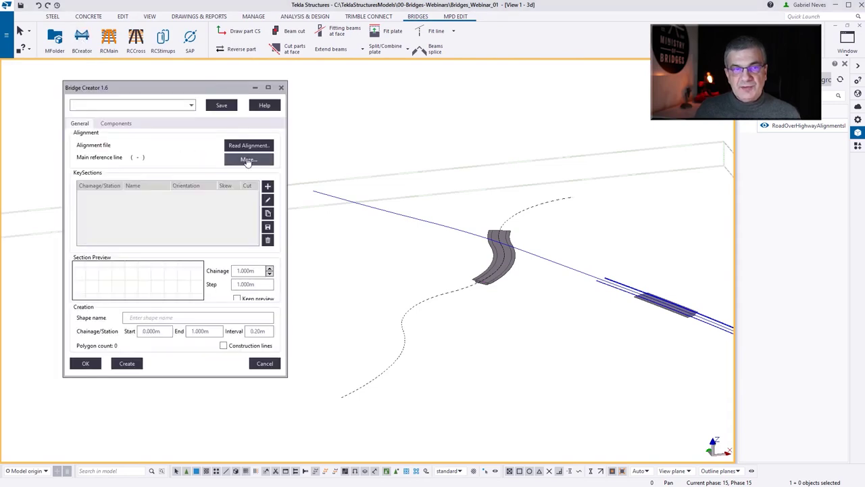
pyautogui.click(247, 160)
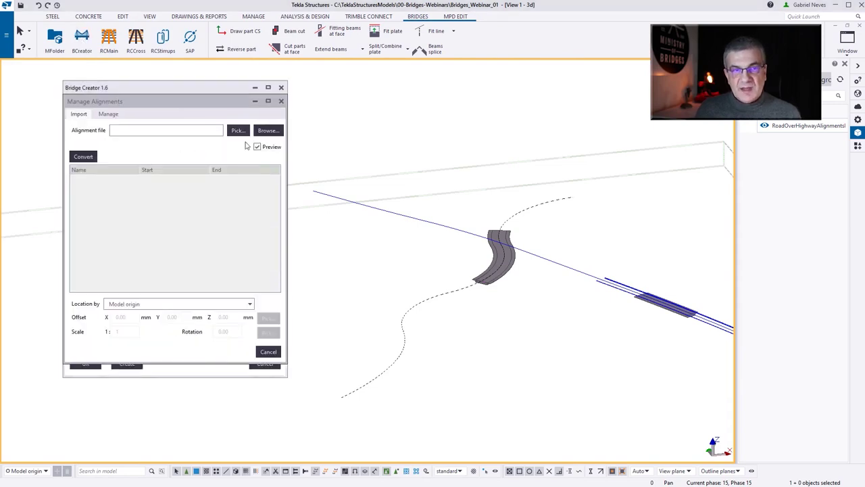
pyautogui.click(241, 131)
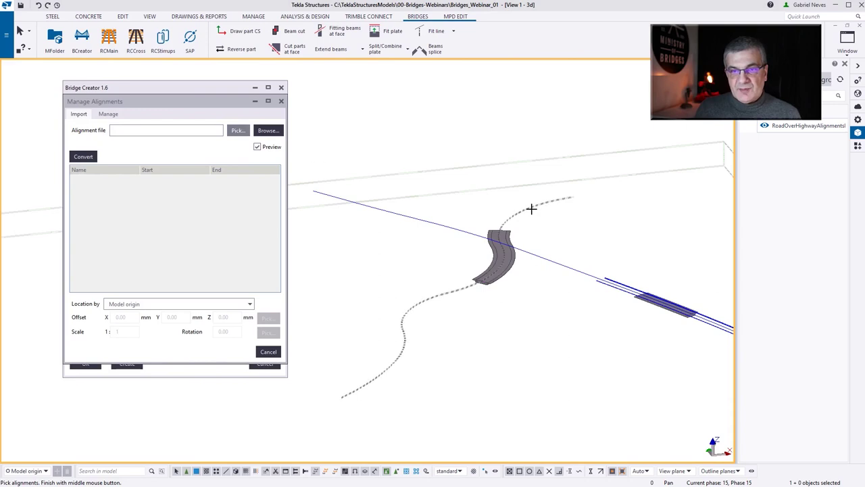
pyautogui.middleClick(454, 207)
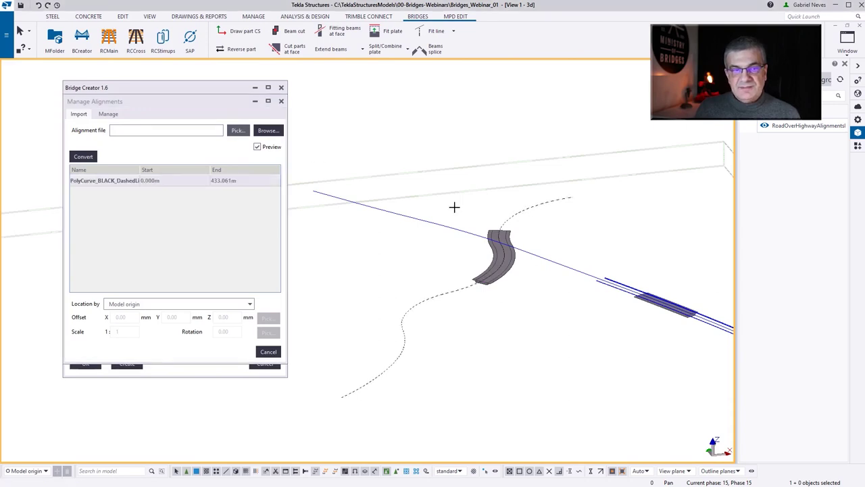
# Rename the picked polycurve alignment as CL-TEST2.
pyautogui.click(120, 184)
pyautogui.moveTo(130, 180); pyautogui.dragTo(21, 185)
pyautogui.hotkey('ctrl', 'a')
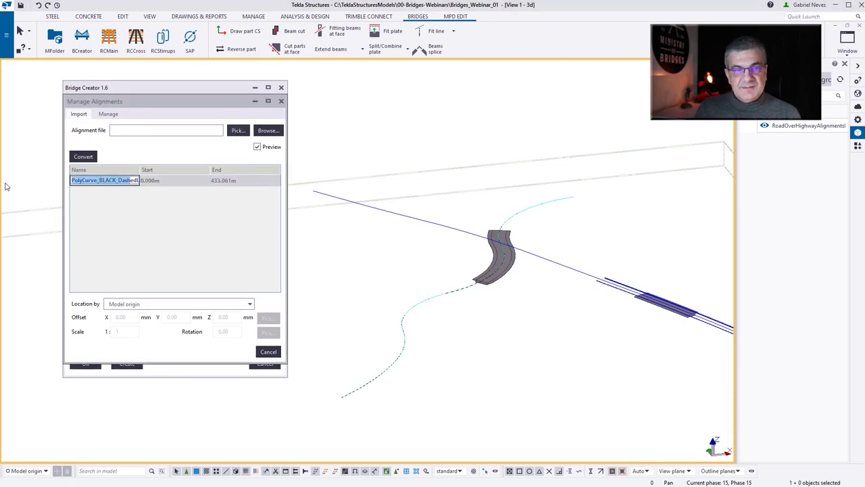
pyautogui.write('ne')
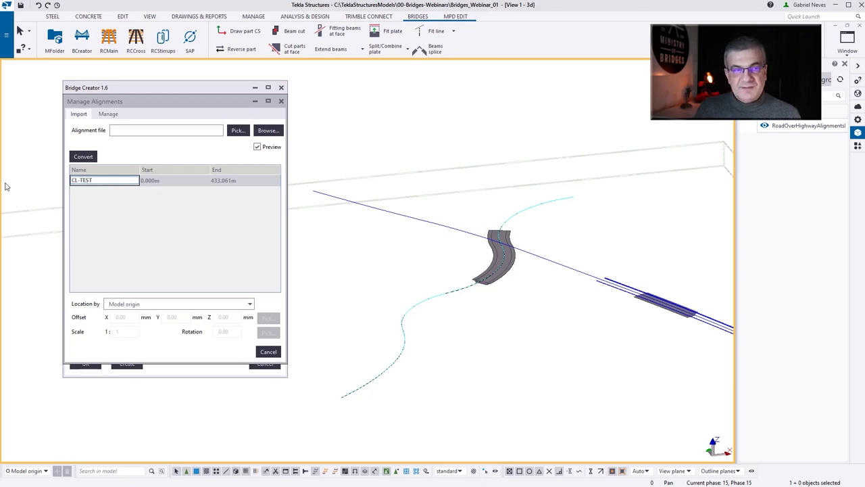
pyautogui.click(168, 182)
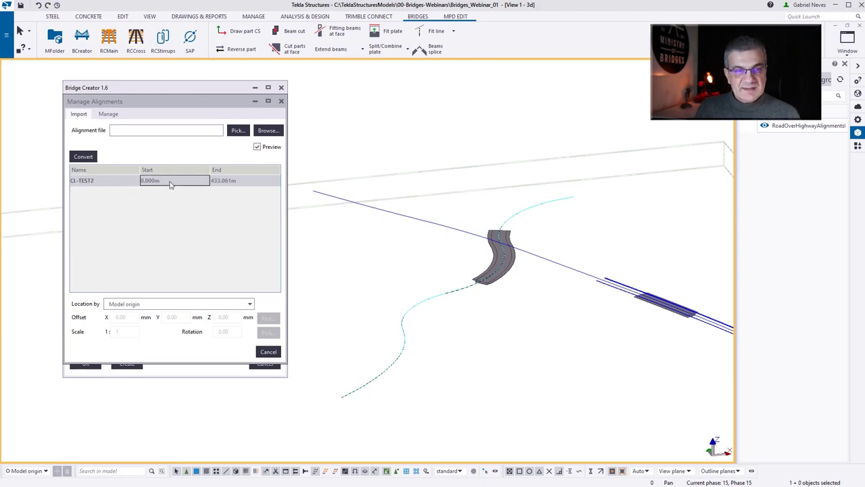
pyautogui.scroll(5, 522, 247)
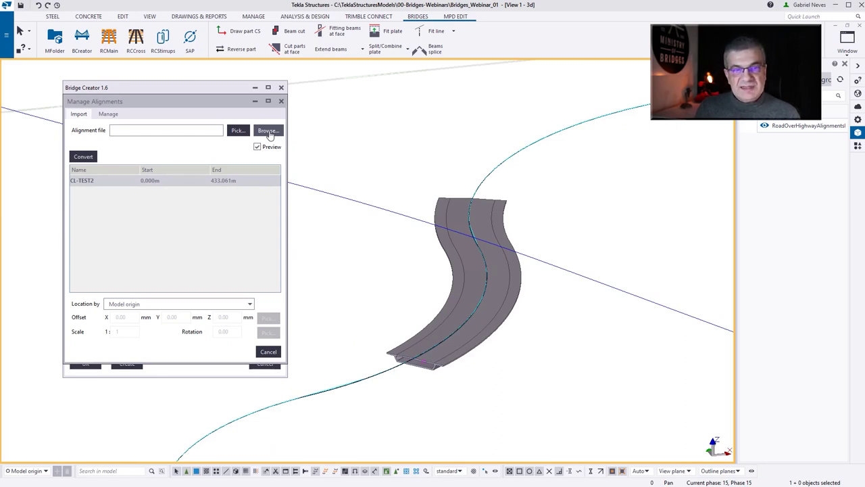
# Load the RoadOverHighwayAlignments LandXML file from the RESOURCES folder and locate its alignments by Base point: LV.
pyautogui.click(269, 131)
pyautogui.doubleClick(195, 226)
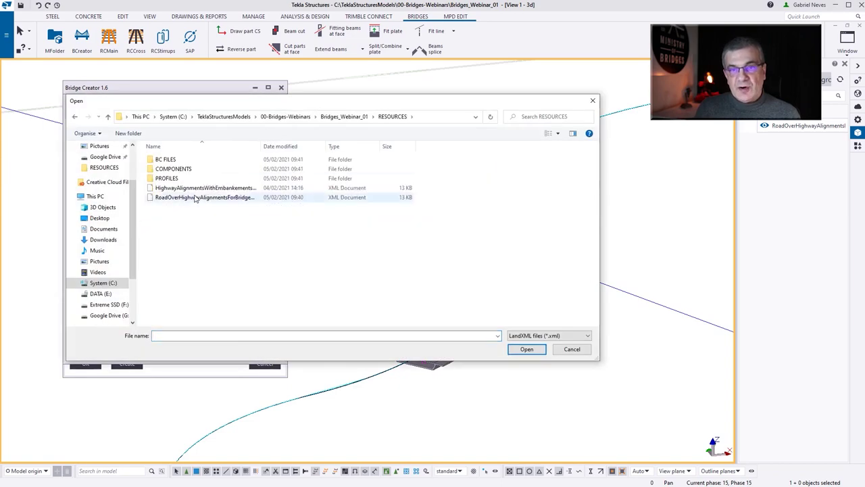
pyautogui.doubleClick(195, 198)
pyautogui.click(105, 181)
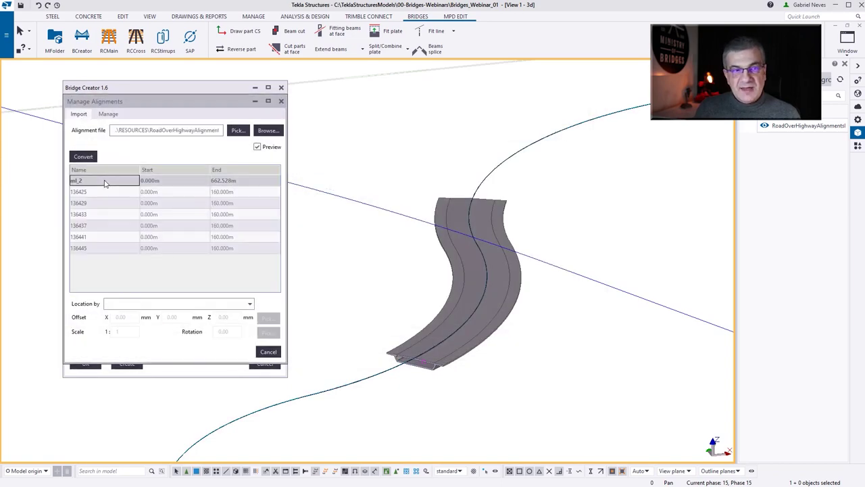
pyautogui.click(144, 306)
pyautogui.click(136, 326)
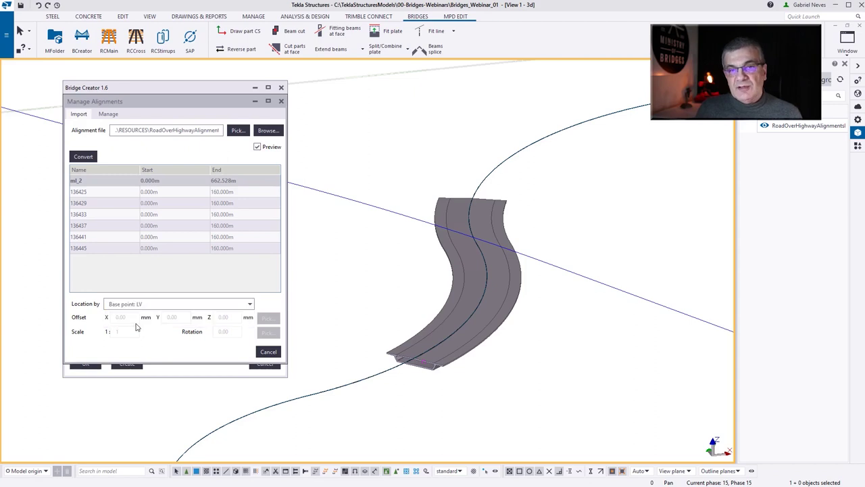
# Convert the ml_2 alignment into a feature line in the model and close the alignment manager.
pyautogui.click(108, 182)
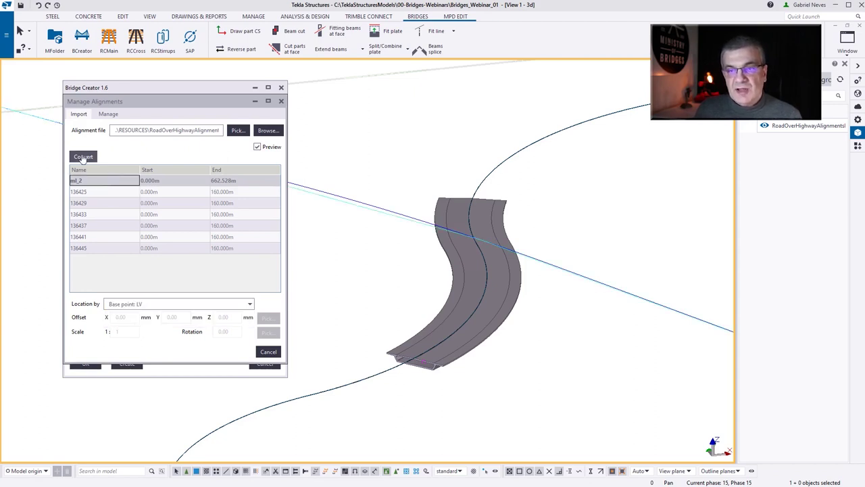
pyautogui.click(83, 158)
pyautogui.scroll(5, 472, 247)
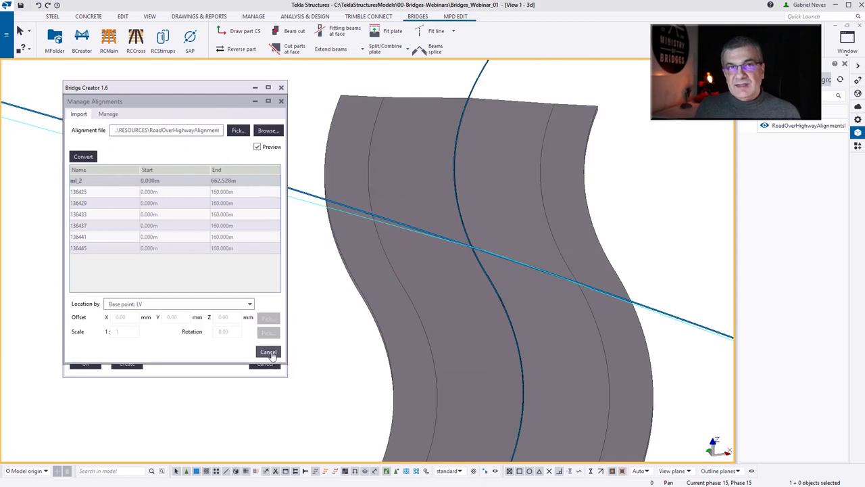
pyautogui.click(269, 352)
# Assign the curved alignment's feature line to Phase 20, BC Feature Lines, and close the phase manager.
pyautogui.scroll(-8, 474, 244)
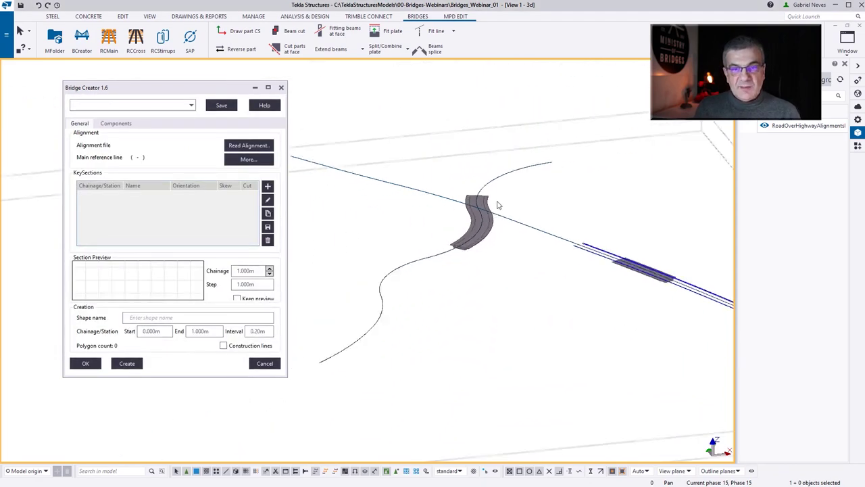
pyautogui.scroll(10, 329, 342)
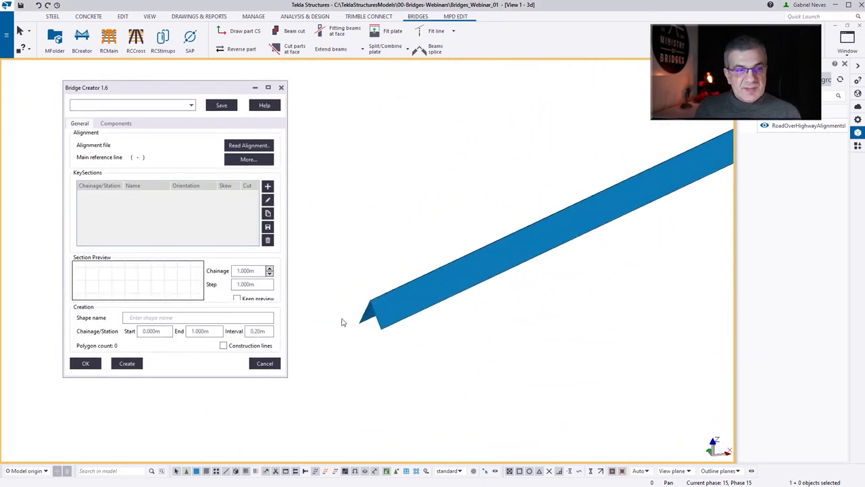
pyautogui.hotkey('ctrl', 'h')
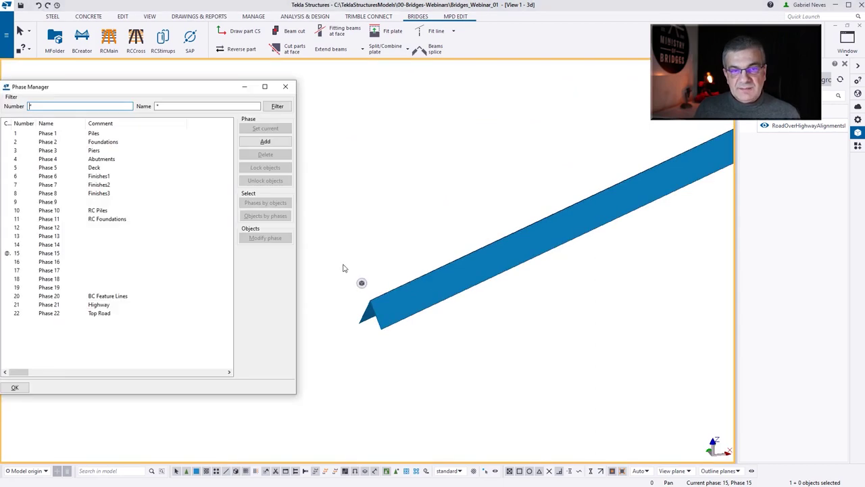
pyautogui.click(115, 299)
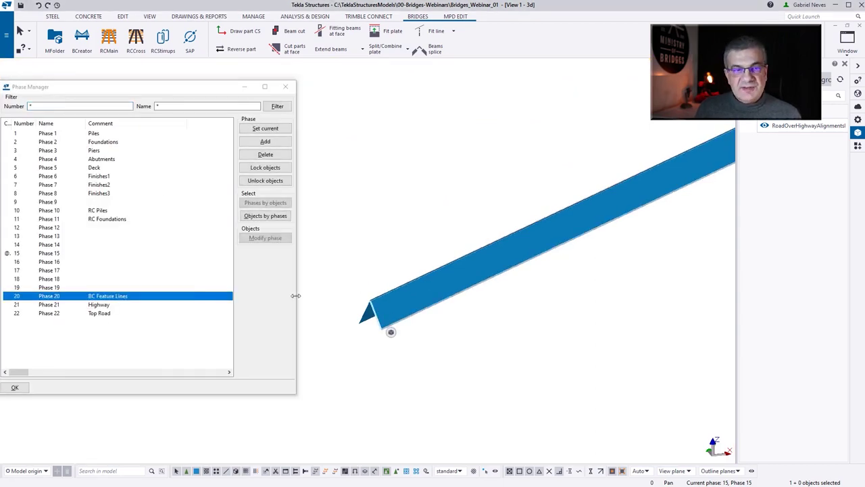
pyautogui.click(265, 238)
pyautogui.scroll(-12, 440, 301)
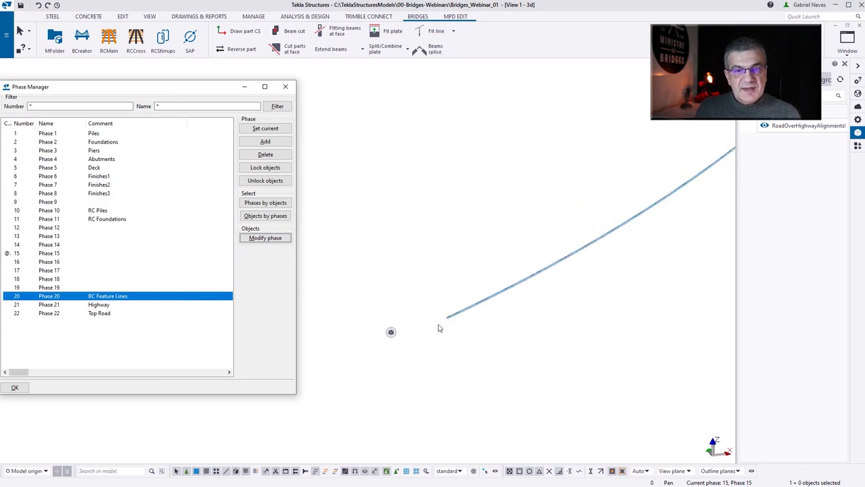
pyautogui.scroll(10, 608, 238)
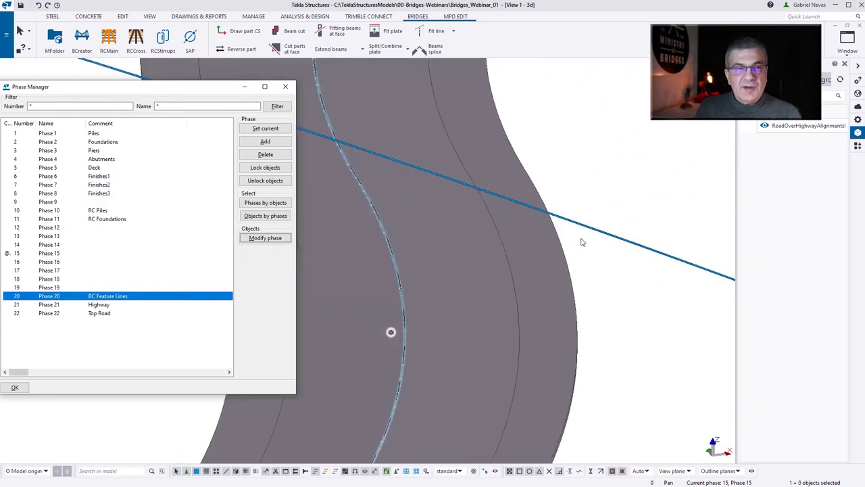
pyautogui.click(627, 308)
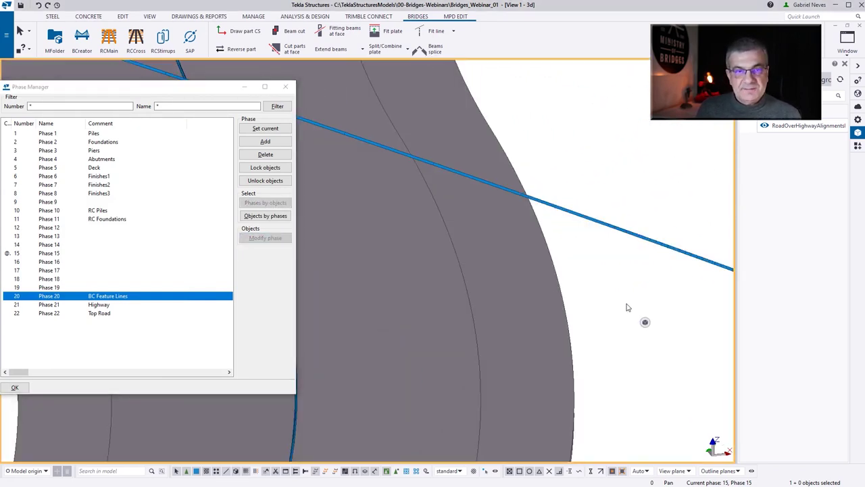
pyautogui.scroll(-10, 627, 308)
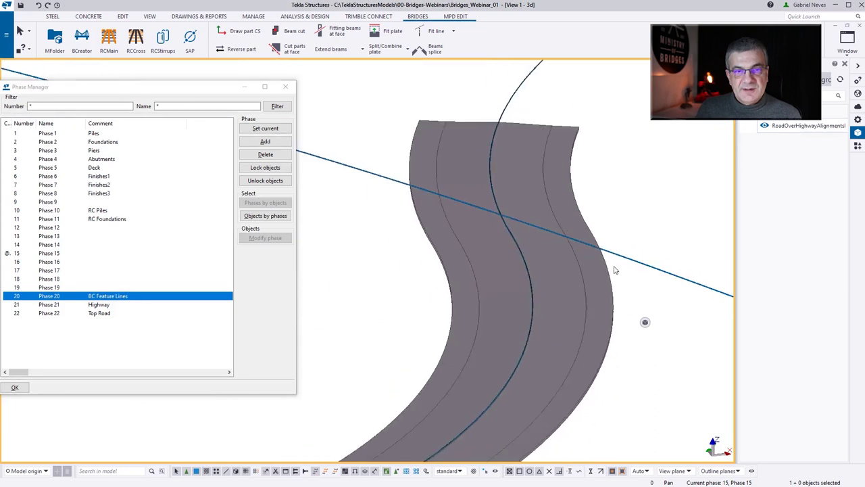
pyautogui.click(289, 90)
# Open the alignment management tools and draw the chainage along the curved alignment that carries the deck.
pyautogui.click(255, 159)
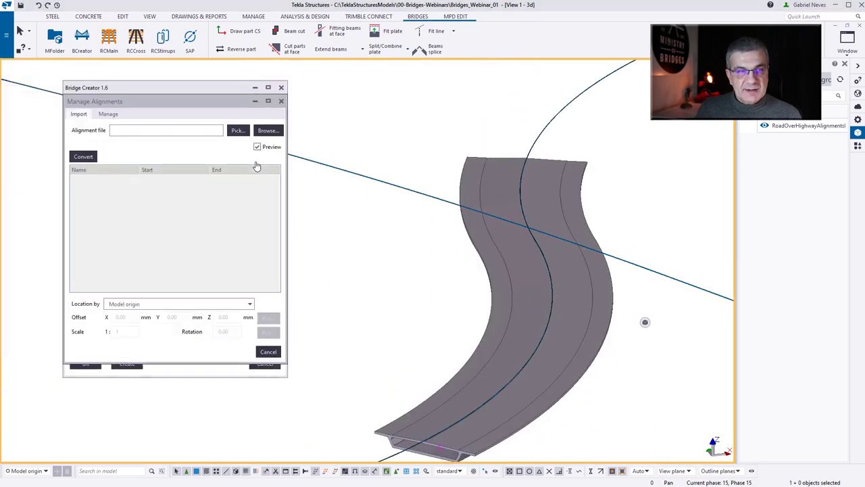
pyautogui.click(108, 114)
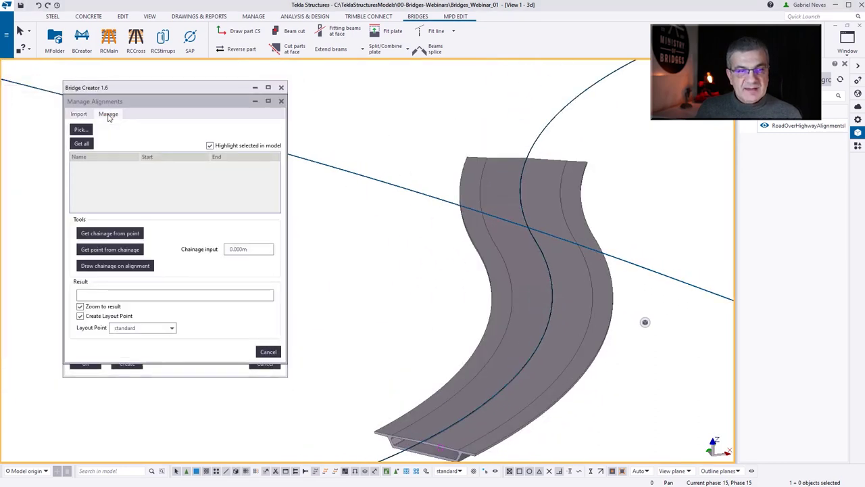
pyautogui.click(122, 266)
pyautogui.scroll(6, 477, 236)
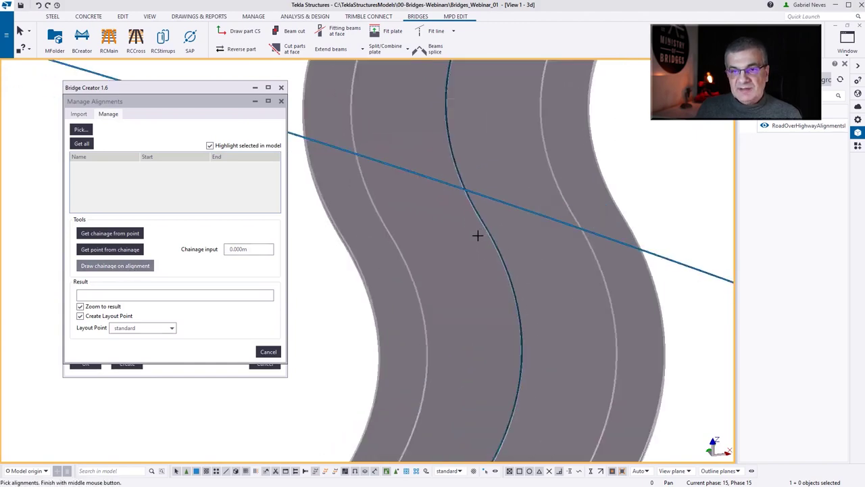
pyautogui.scroll(-6, 496, 229)
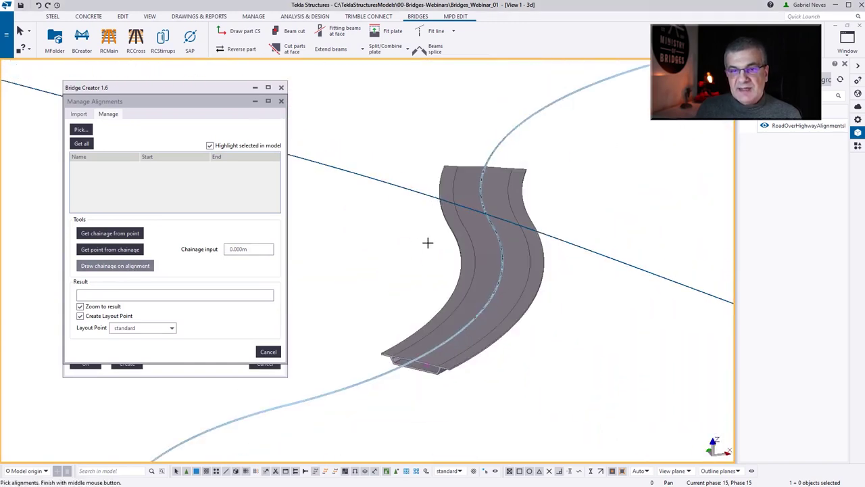
pyautogui.click(299, 398)
pyautogui.scroll(6, 420, 353)
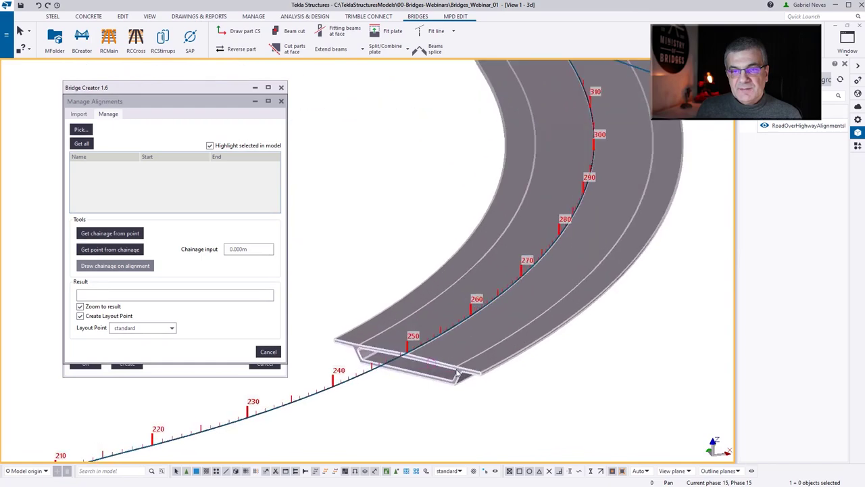
# Draw the chainage along the straight alignment that crosses the curved deck.
pyautogui.scroll(-5, 421, 338)
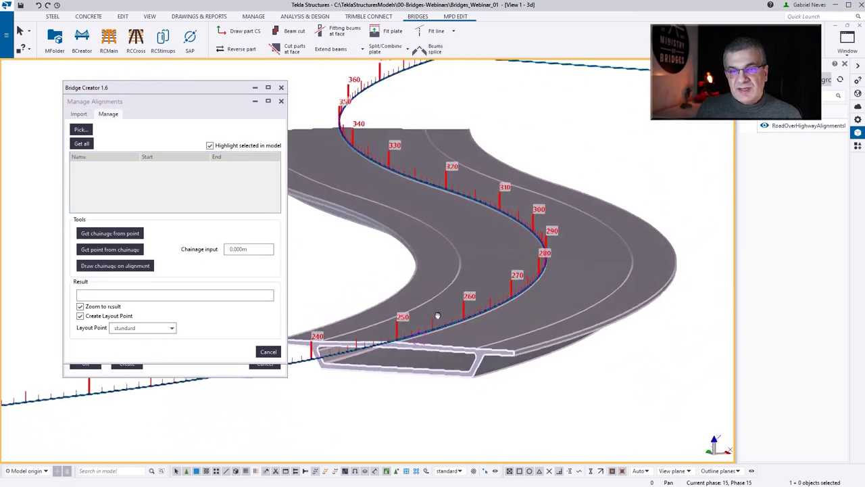
pyautogui.scroll(5, 405, 325)
pyautogui.scroll(-5, 404, 354)
pyautogui.scroll(8, 460, 201)
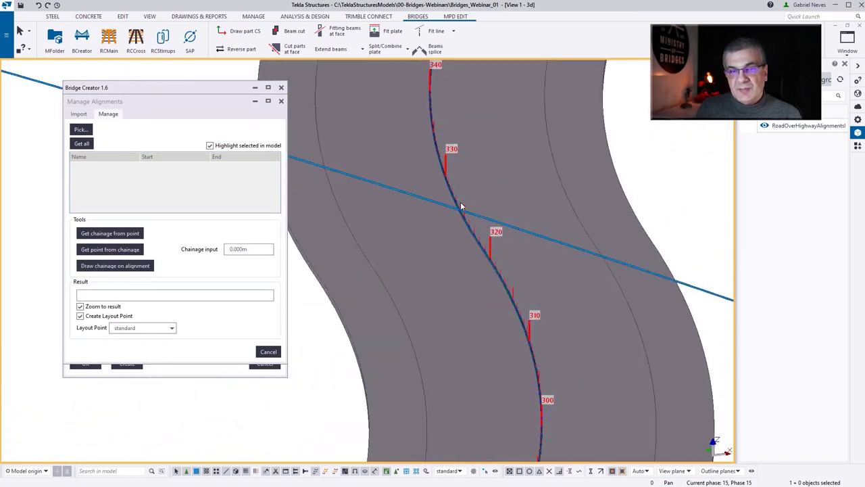
pyautogui.scroll(-4, 463, 242)
pyautogui.scroll(2, 449, 216)
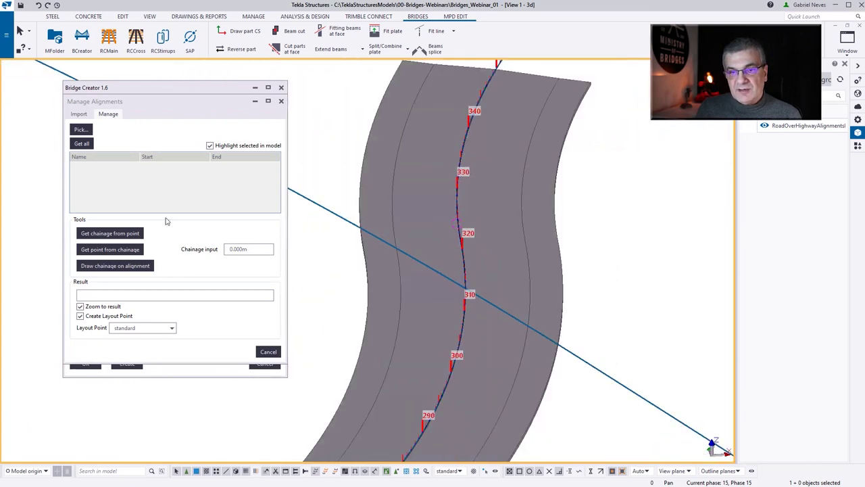
pyautogui.click(115, 266)
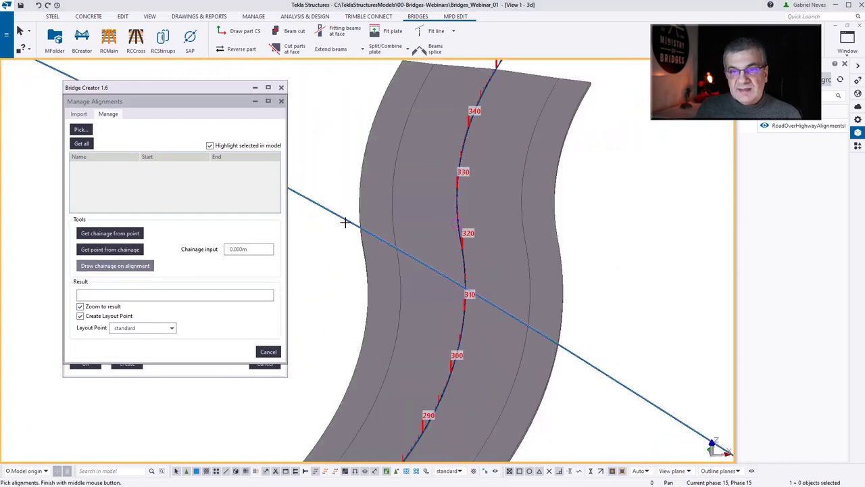
pyautogui.scroll(5, 344, 225)
pyautogui.click(363, 204)
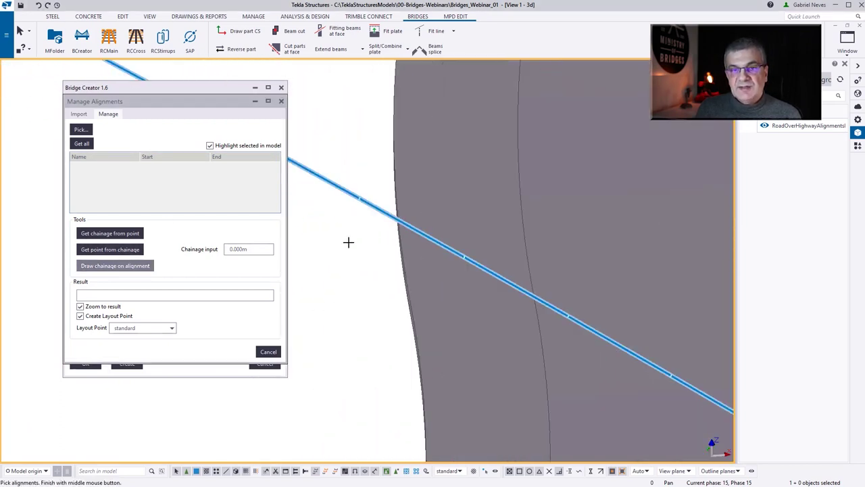
pyautogui.middleClick(349, 241)
pyautogui.scroll(-4, 349, 244)
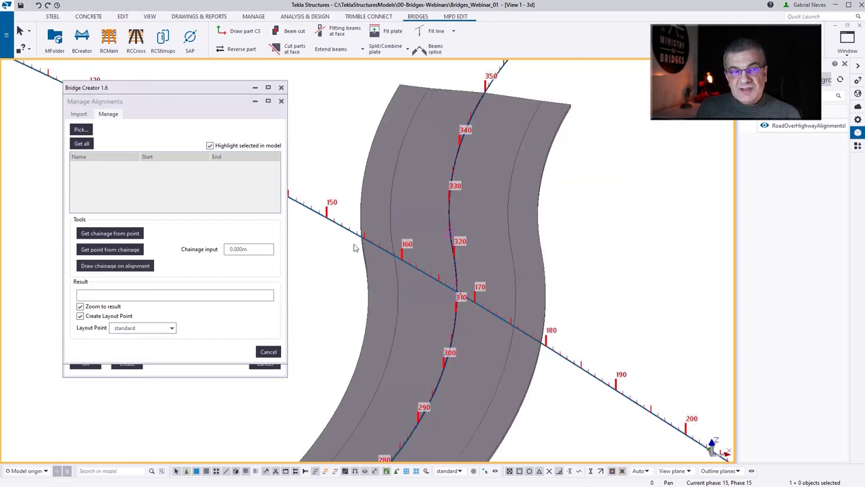
# Get the straight alignment's chainage at its intersection with the curved alignment, creating a layout point there.
pyautogui.moveTo(639, 282); pyautogui.dragTo(654, 247, button='middle')
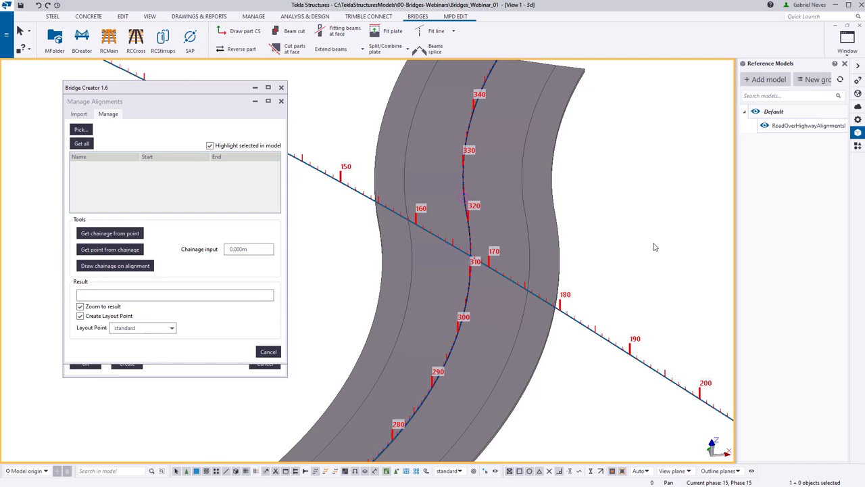
pyautogui.scroll(-5, 653, 247)
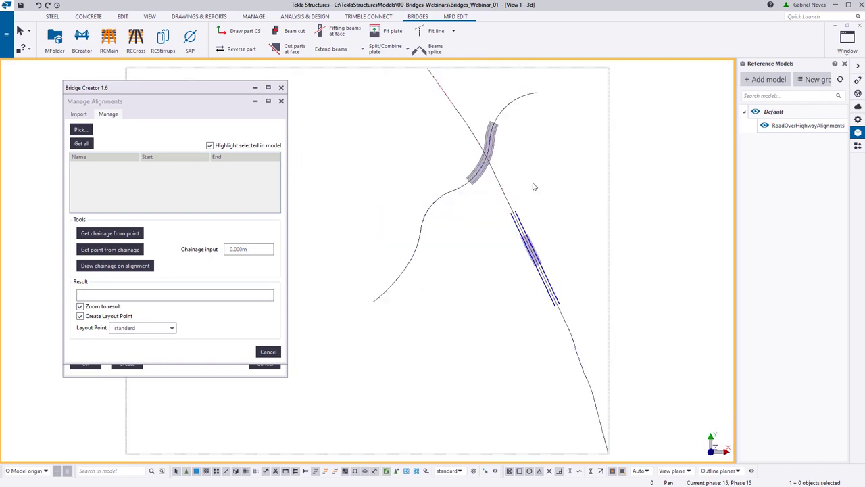
pyautogui.scroll(10, 433, 272)
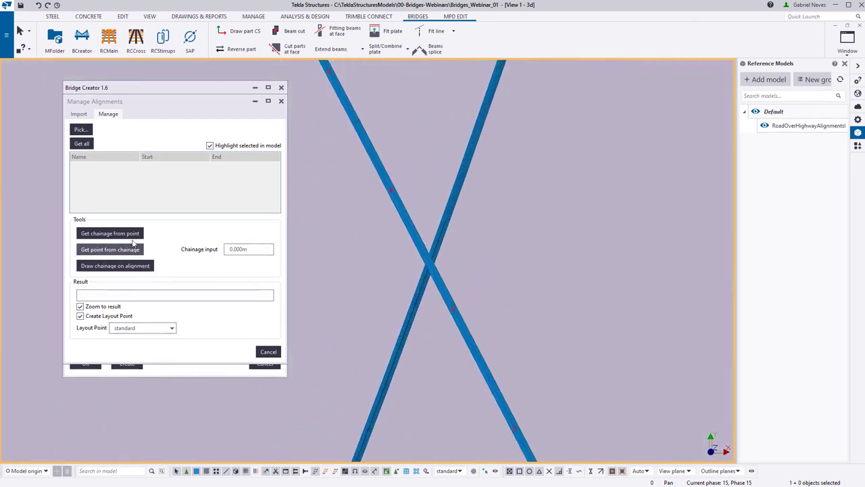
pyautogui.click(120, 232)
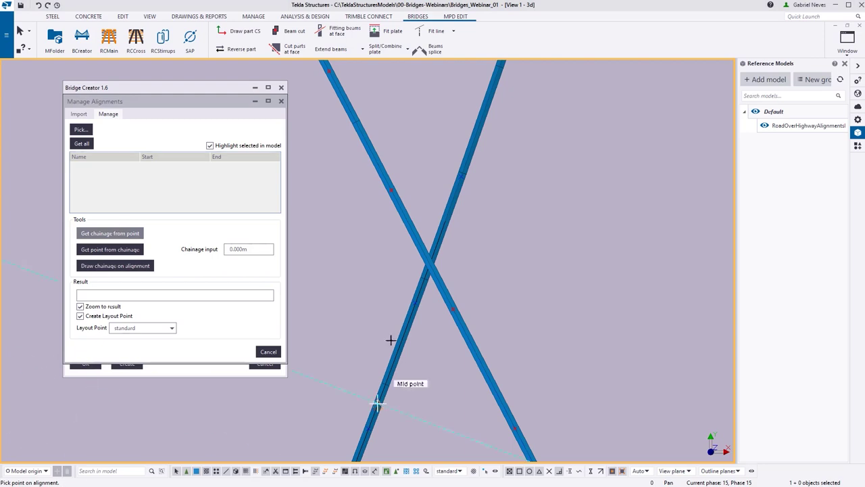
pyautogui.rightClick(411, 263)
pyautogui.click(430, 334)
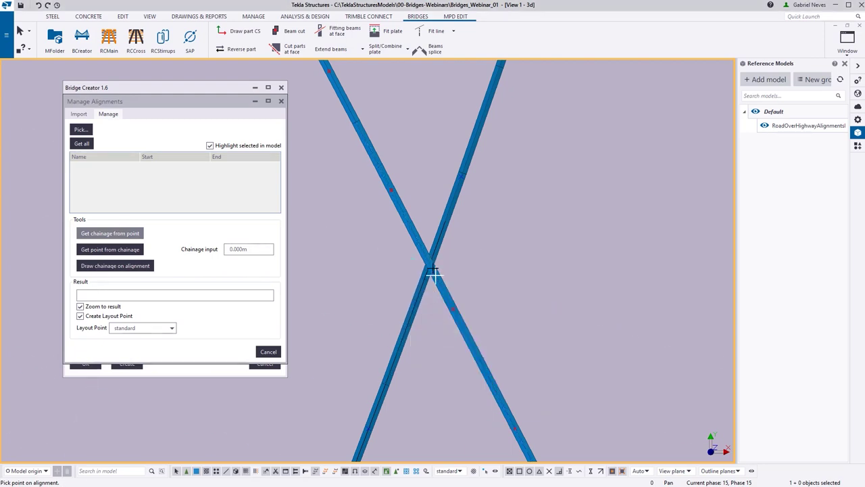
pyautogui.click(433, 273)
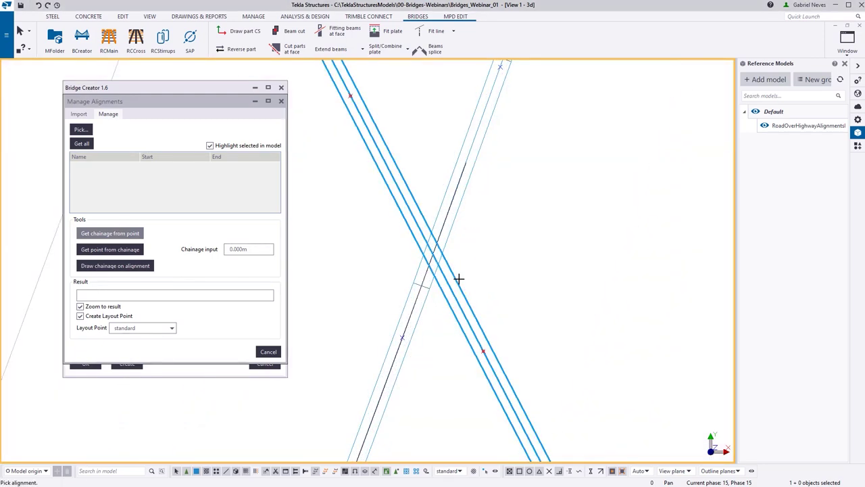
pyautogui.click(458, 278)
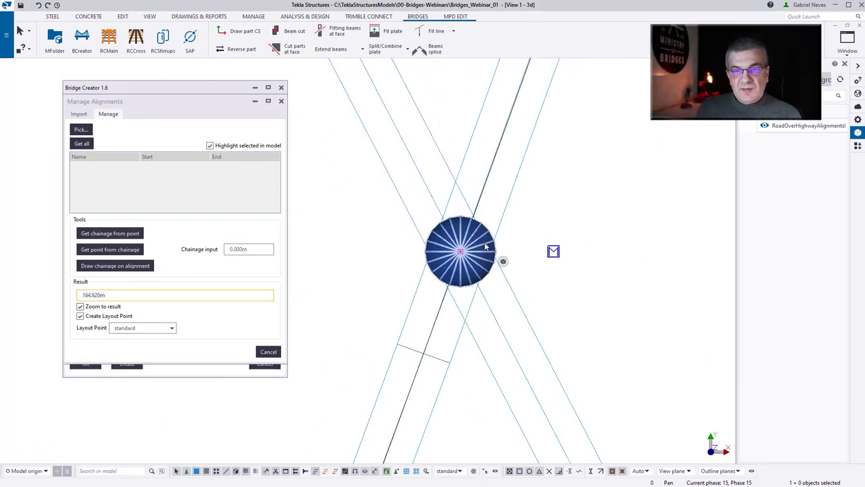
# Examine the chainage description in the new layout point's properties, then close them without changes.
pyautogui.doubleClick(460, 252)
pyautogui.moveTo(251, 171); pyautogui.dragTo(199, 173)
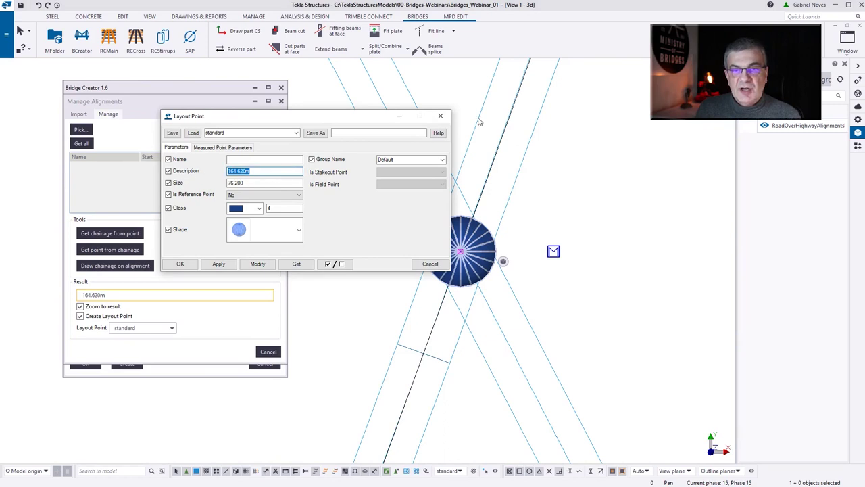
pyautogui.click(440, 115)
pyautogui.scroll(-3, 358, 206)
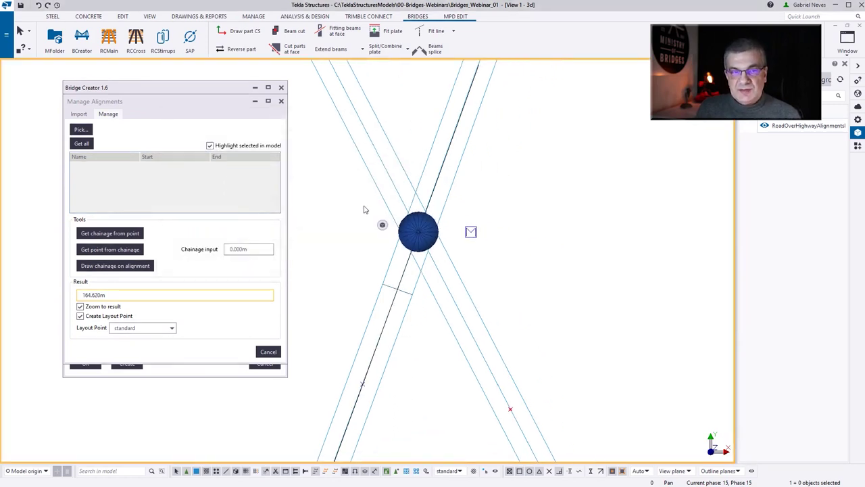
# Hide the layout point at the intersection of the two alignments.
pyautogui.click(116, 233)
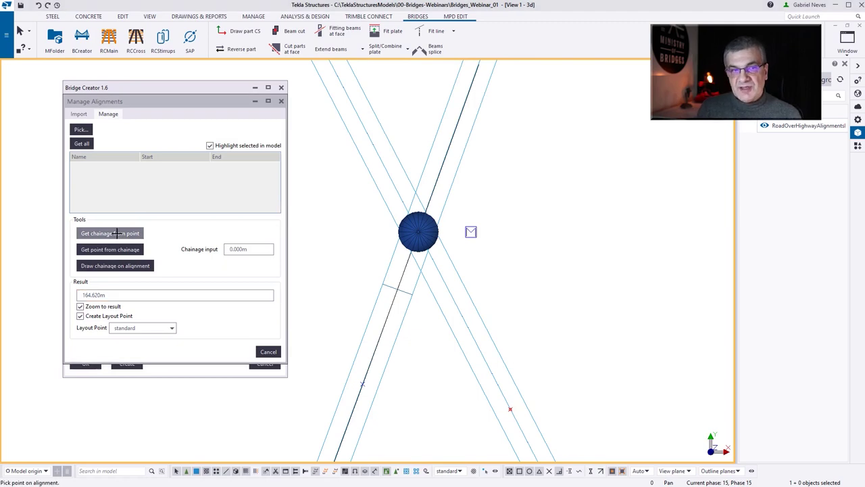
pyautogui.moveTo(294, 225); pyautogui.dragTo(338, 228, button='middle')
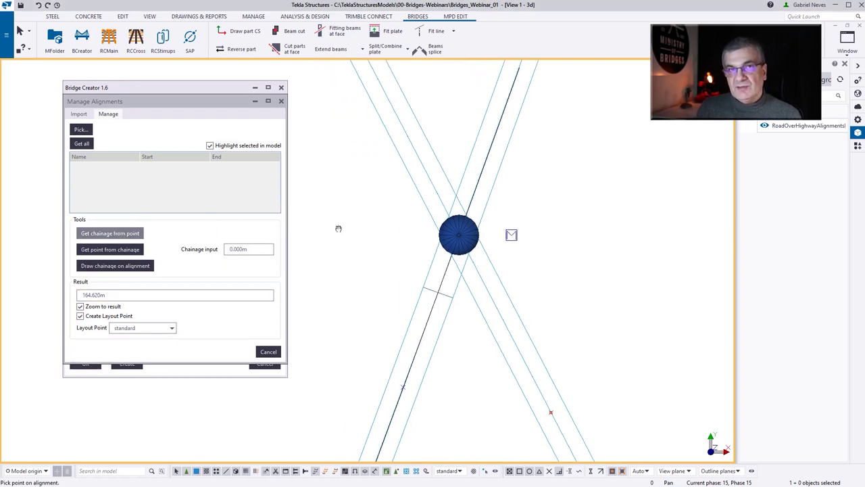
pyautogui.click(460, 233)
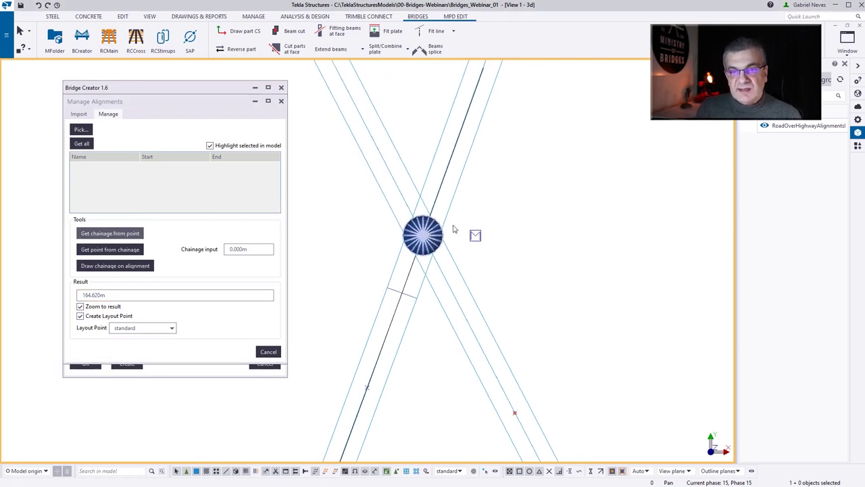
pyautogui.rightClick(511, 196)
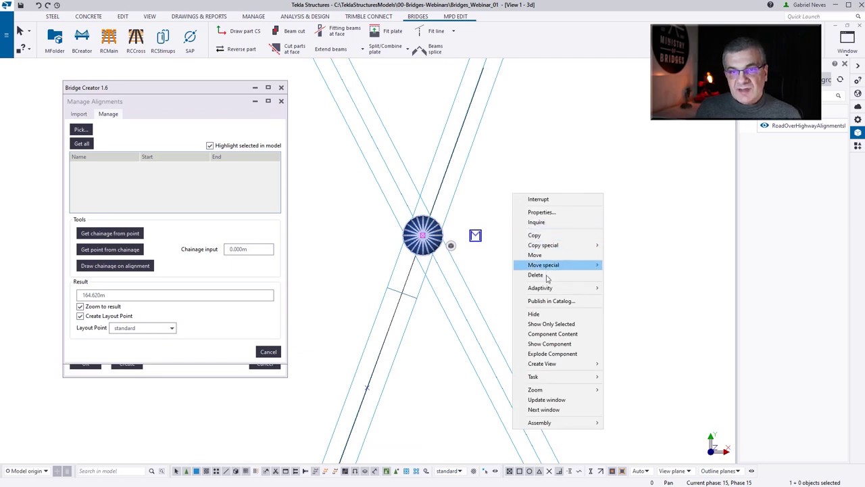
pyautogui.click(560, 314)
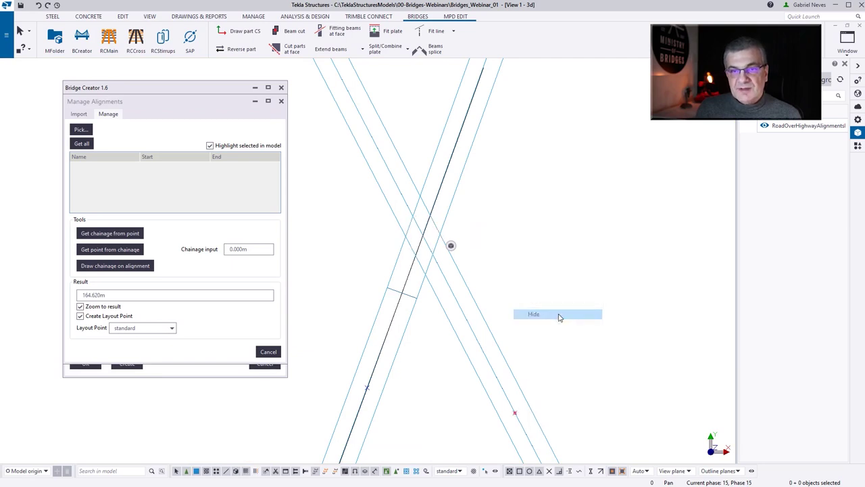
# Get the curved alignment's chainage at its intersection with the straight alignment, creating a layout point there.
pyautogui.click(112, 233)
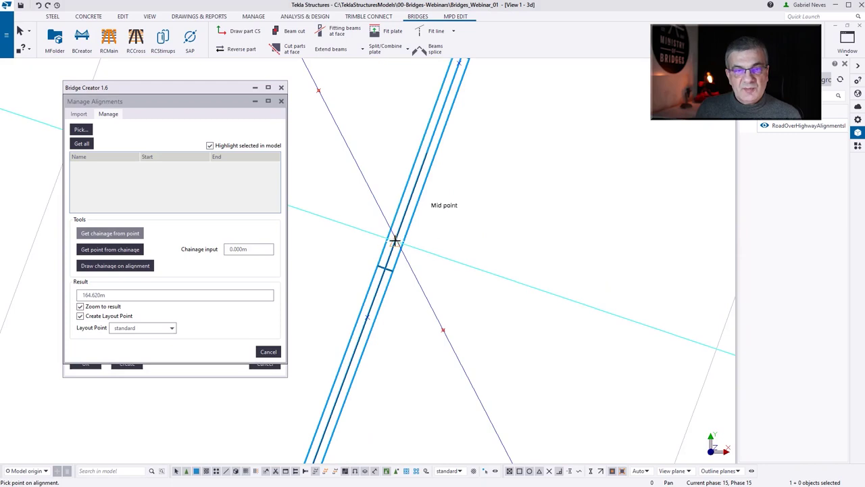
pyautogui.scroll(2, 396, 240)
pyautogui.rightClick(338, 235)
pyautogui.click(365, 307)
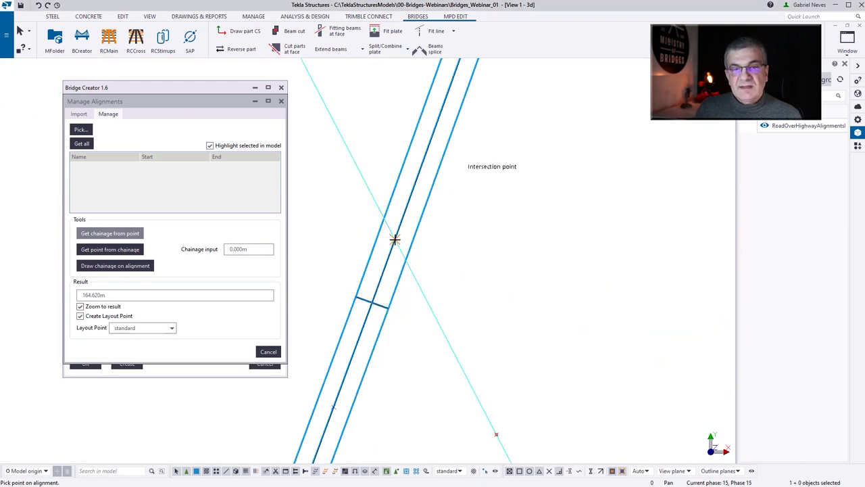
pyautogui.click(394, 239)
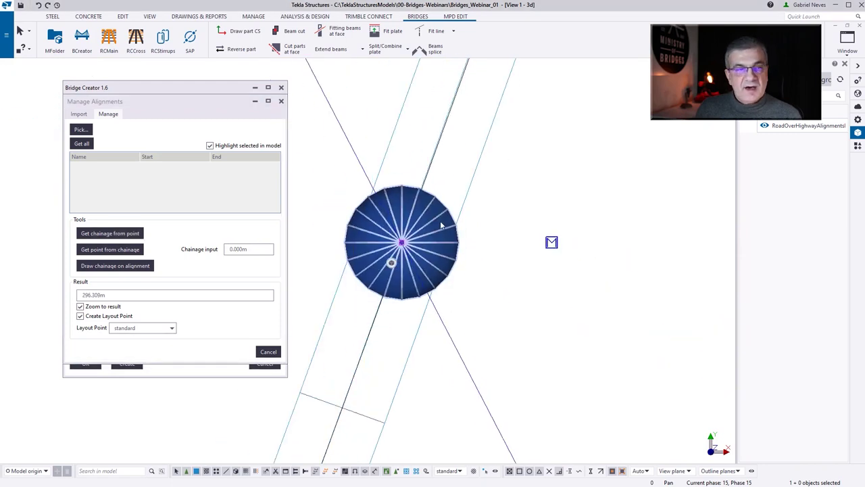
# Examine the chainage description in the properties of the curved alignment's new layout point, and close them without changes.
pyautogui.scroll(-3, 440, 225)
pyautogui.doubleClick(421, 232)
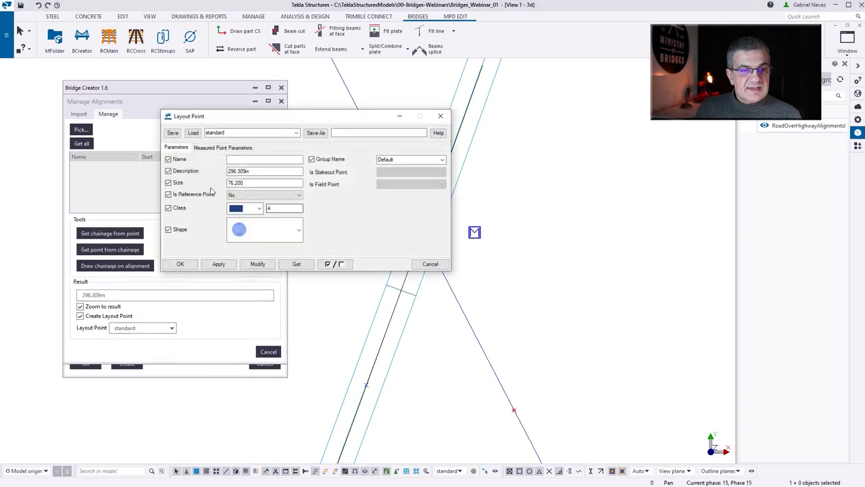
pyautogui.moveTo(257, 171); pyautogui.dragTo(218, 175)
pyautogui.click(440, 117)
# Redraw the view to clear the temporary graphics and draw the chainage along the straight alignment again.
pyautogui.rightClick(548, 197)
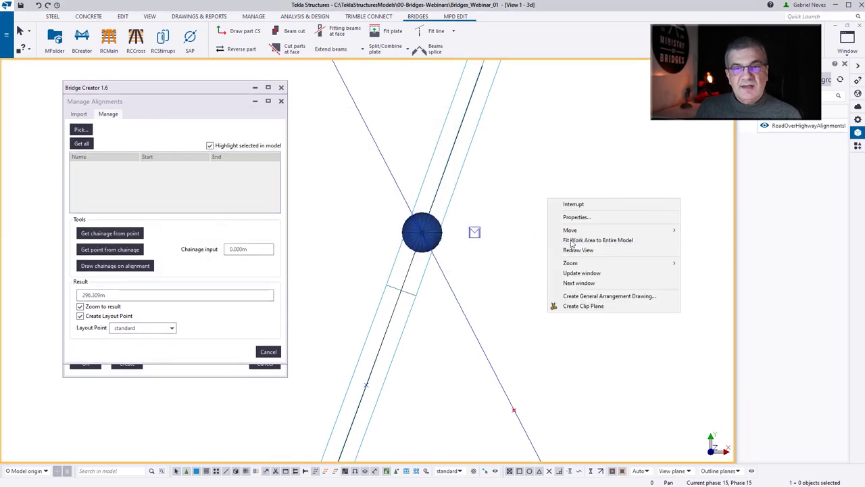
pyautogui.click(579, 252)
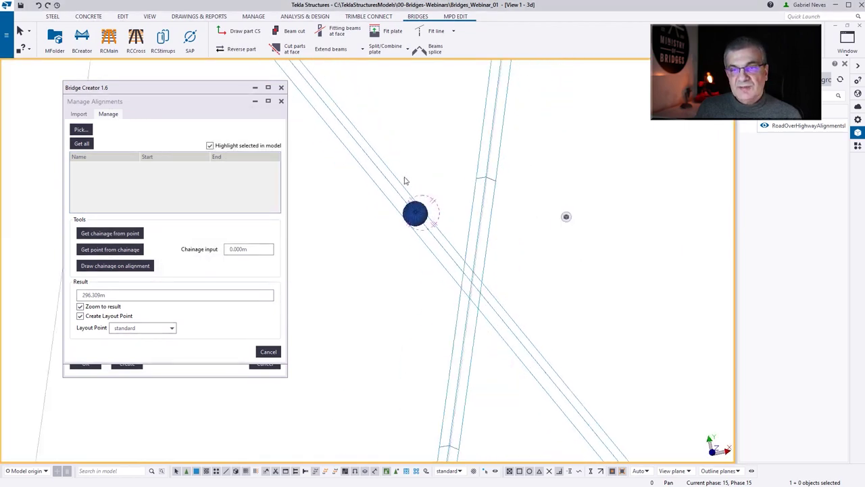
pyautogui.scroll(-5, 458, 209)
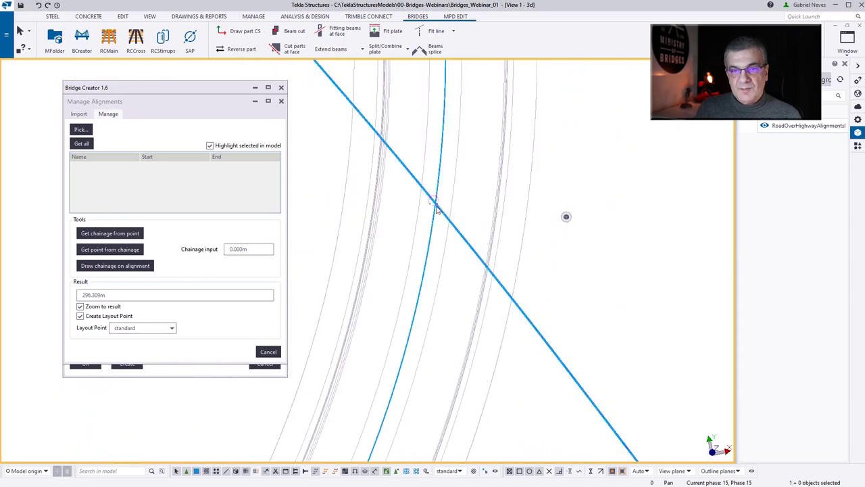
pyautogui.scroll(2, 426, 219)
pyautogui.scroll(2, 433, 220)
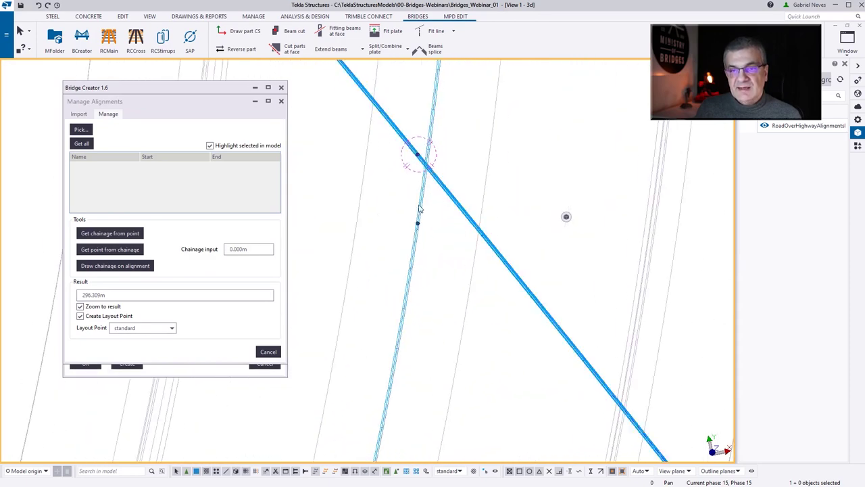
pyautogui.click(115, 265)
pyautogui.click(464, 217)
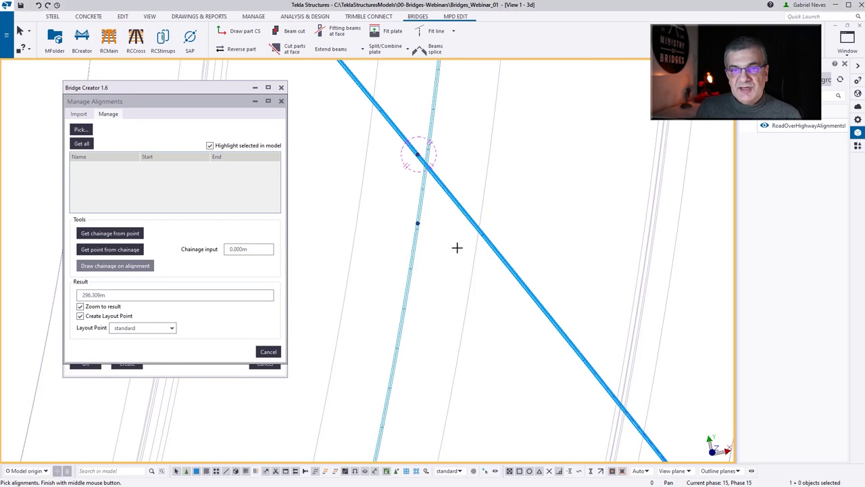
pyautogui.scroll(-3, 457, 247)
pyautogui.scroll(1, 492, 202)
pyautogui.moveTo(491, 201); pyautogui.dragTo(474, 261, button='middle')
pyautogui.scroll(-3, 474, 261)
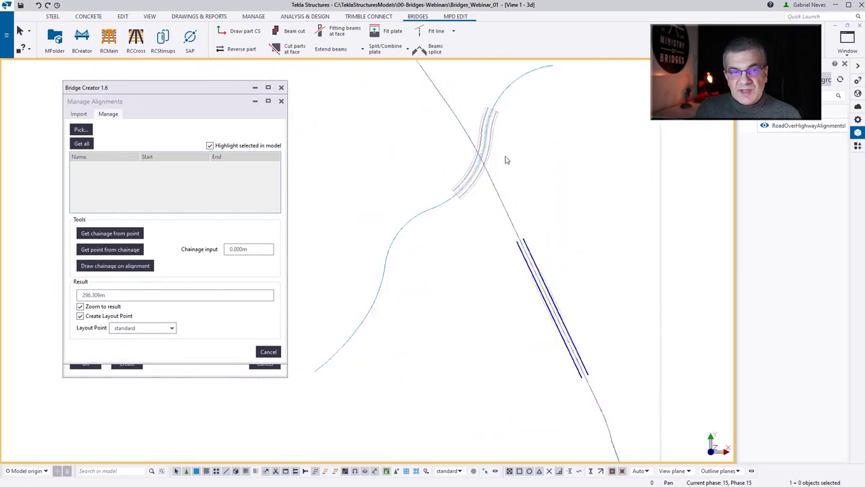
# Get the point at chainage 142.15 m on the straight alignment, creating a layout point without zooming to the result.
pyautogui.scroll(5, 507, 158)
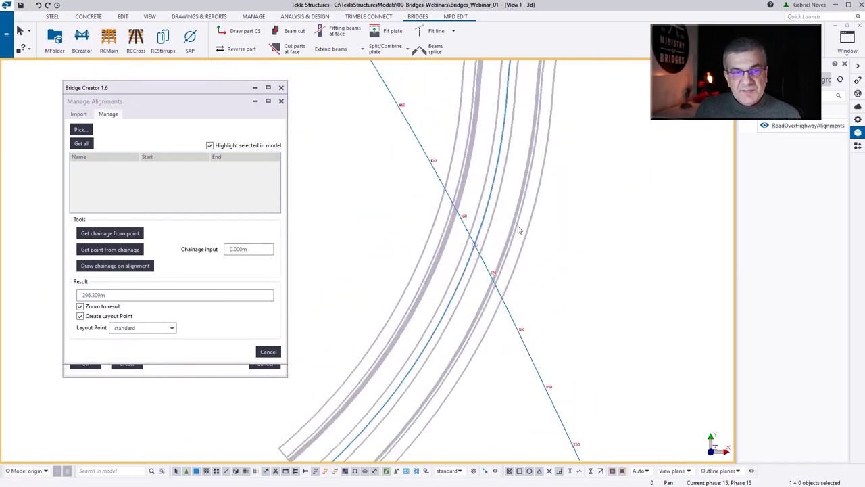
pyautogui.click(263, 250)
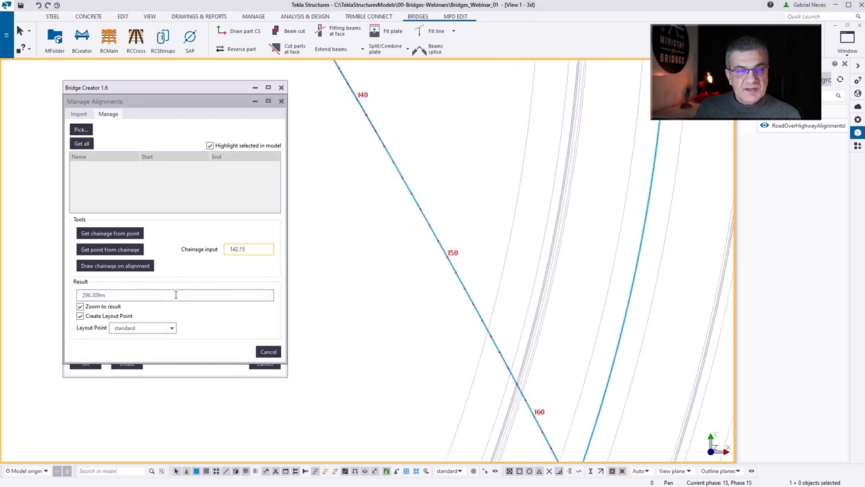
pyautogui.write('142.15')
pyautogui.click(80, 306)
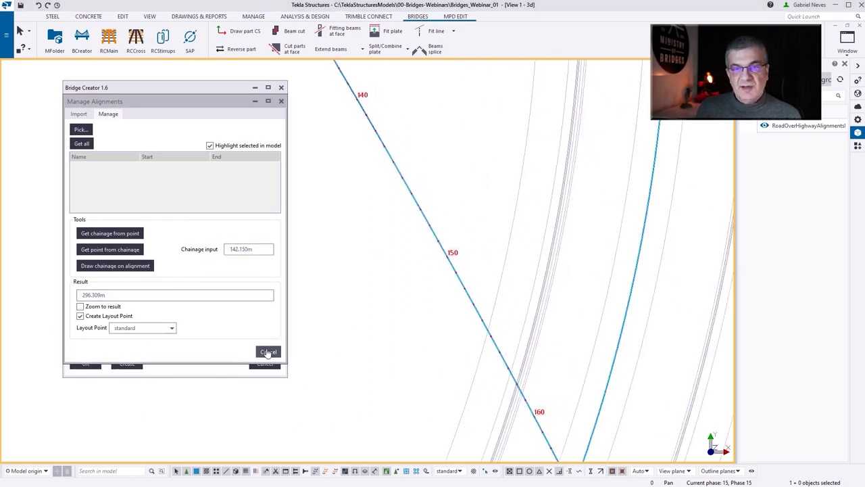
pyautogui.click(129, 250)
pyautogui.scroll(5, 428, 144)
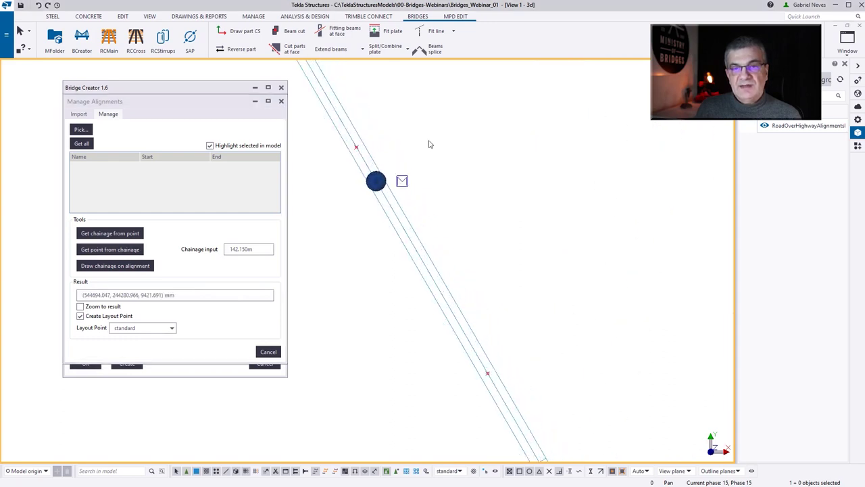
# Examine the properties of the layout point at chainage 142.15 m and close them without changes.
pyautogui.moveTo(382, 183); pyautogui.dragTo(377, 234, button='middle')
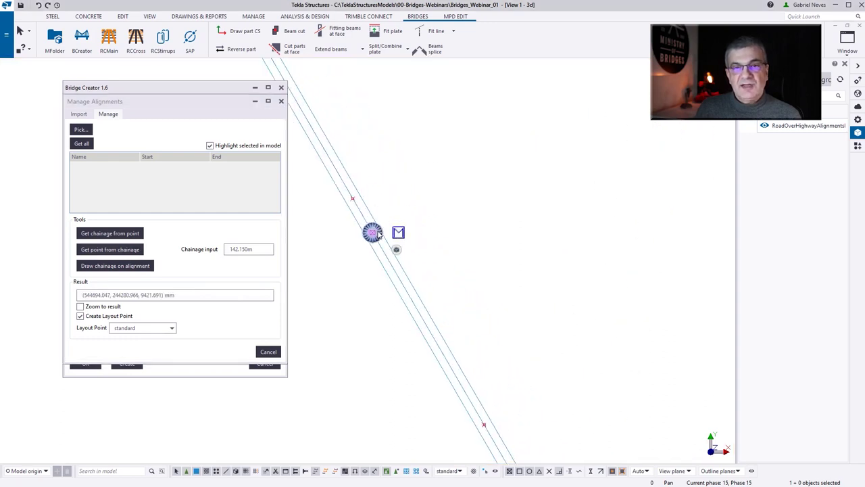
pyautogui.doubleClick(376, 233)
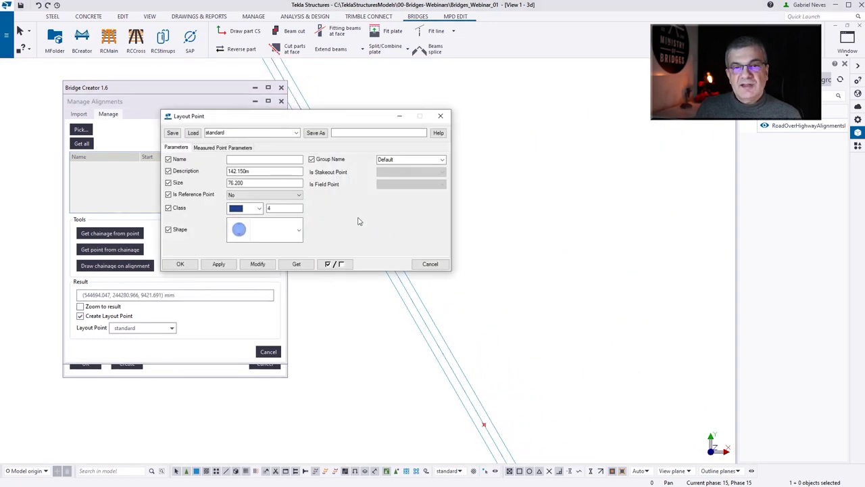
pyautogui.click(430, 264)
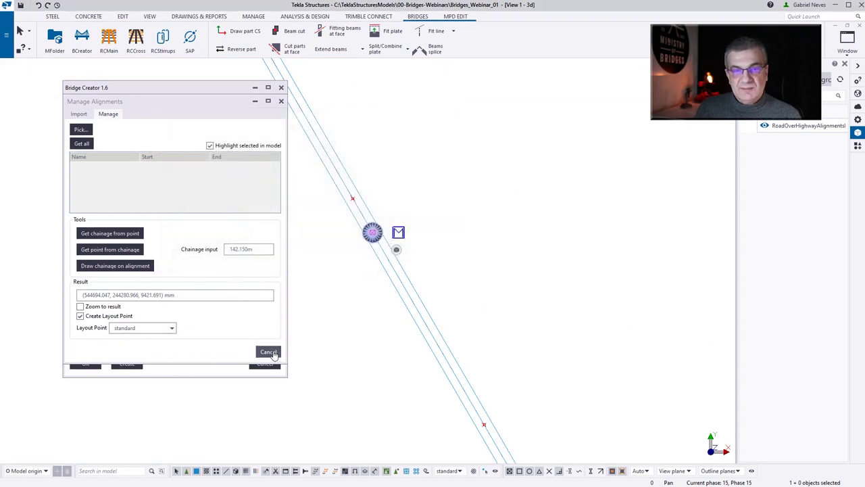
# Close Manage Alignments and clear the selection of the layout point in the model.
pyautogui.click(269, 352)
pyautogui.click(506, 240)
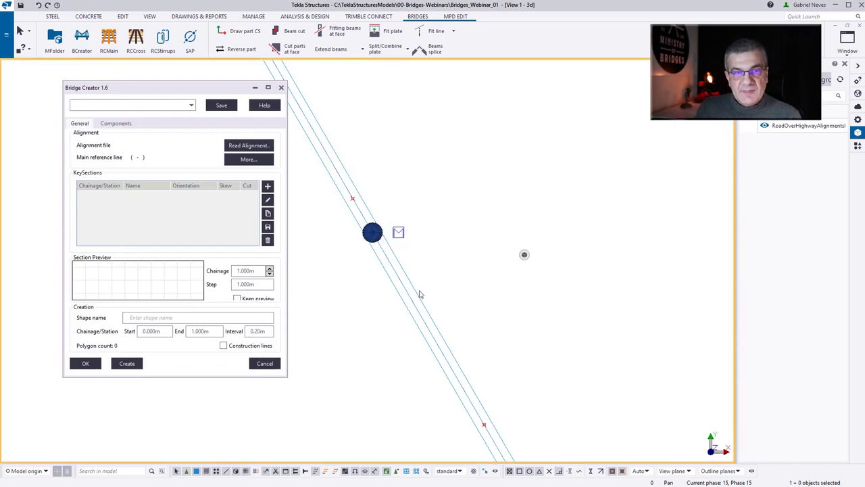
pyautogui.scroll(-5, 405, 235)
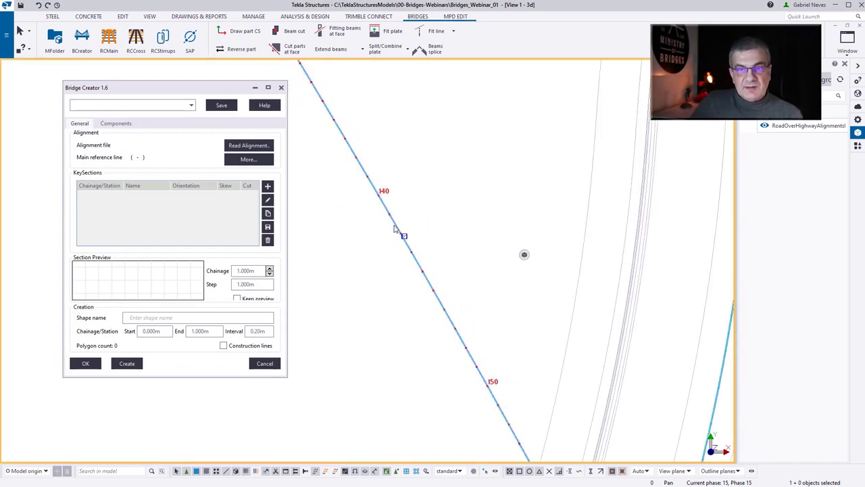
pyautogui.scroll(-3, 397, 200)
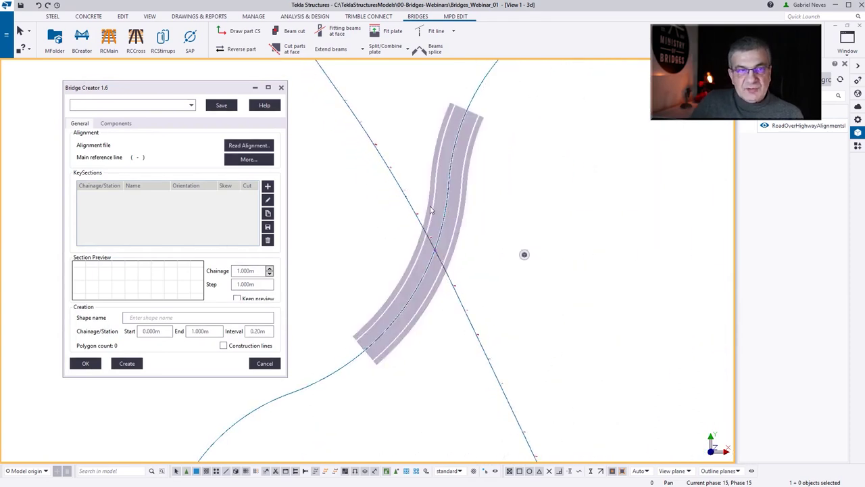
# Open the Shape Catalog, look through its TEST-02 and ml_2 entries, and move it clear of the deck.
pyautogui.click(8, 41)
pyautogui.click(40, 236)
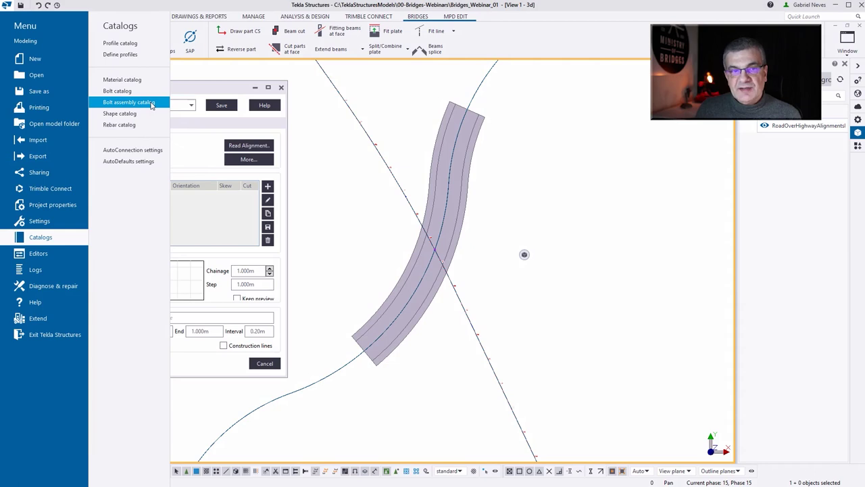
pyautogui.click(119, 113)
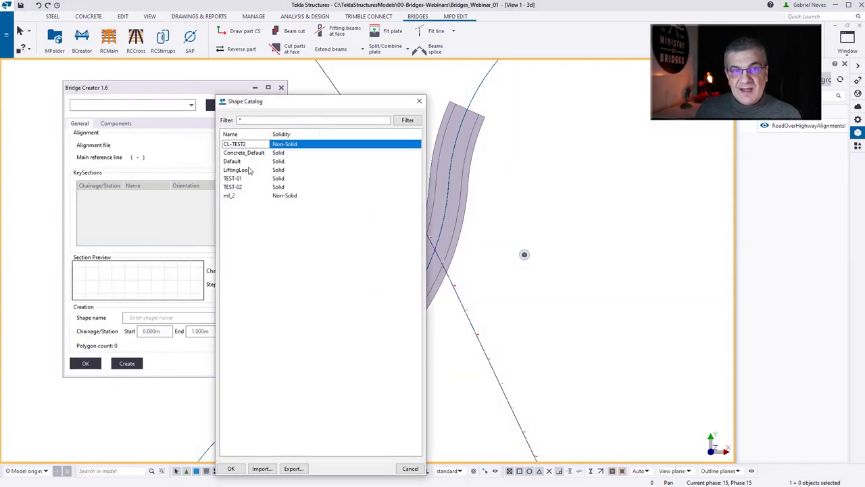
pyautogui.click(248, 187)
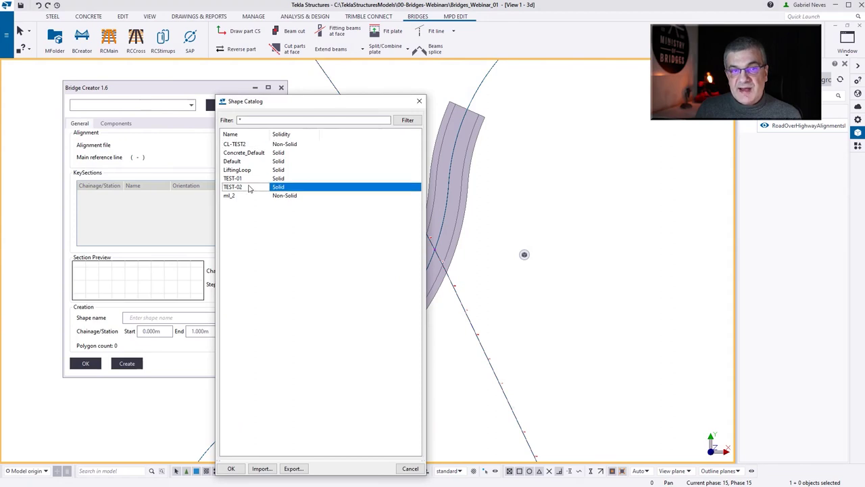
pyautogui.click(295, 197)
pyautogui.moveTo(395, 104); pyautogui.dragTo(242, 89)
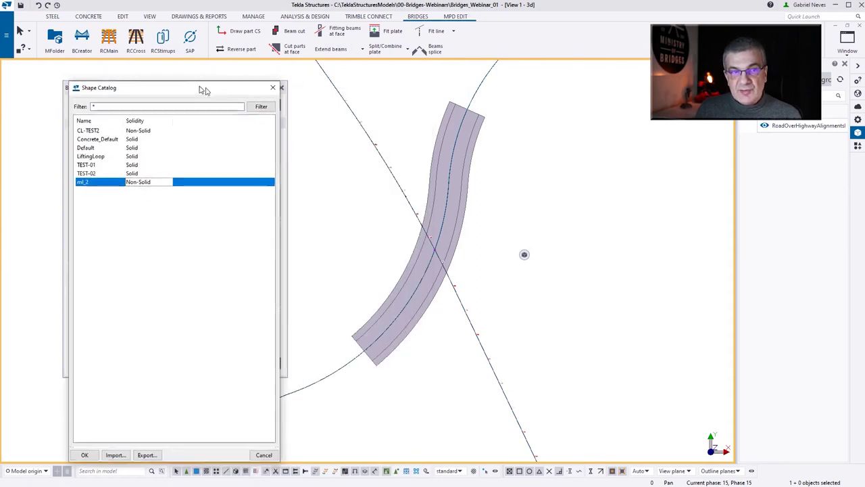
# With the road alignments reference model hidden, delete all model objects along both alignments and save the model.
pyautogui.scroll(-2, 478, 176)
pyautogui.scroll(-3, 478, 176)
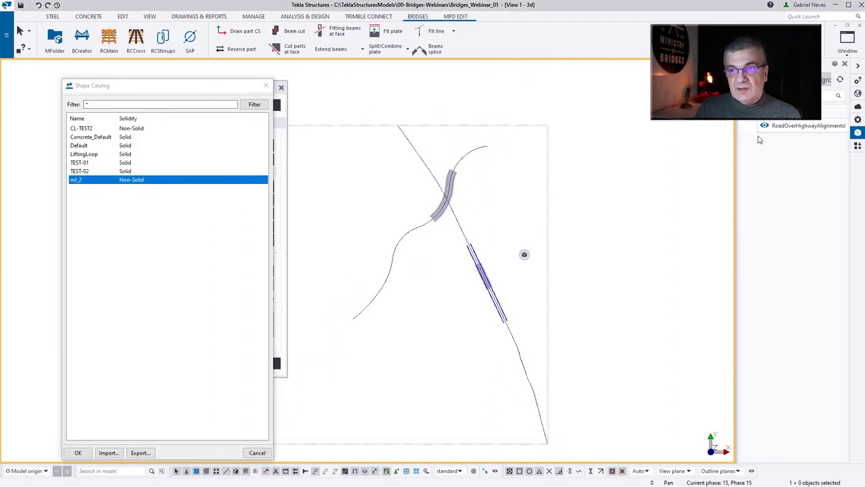
pyautogui.scroll(-2, 492, 218)
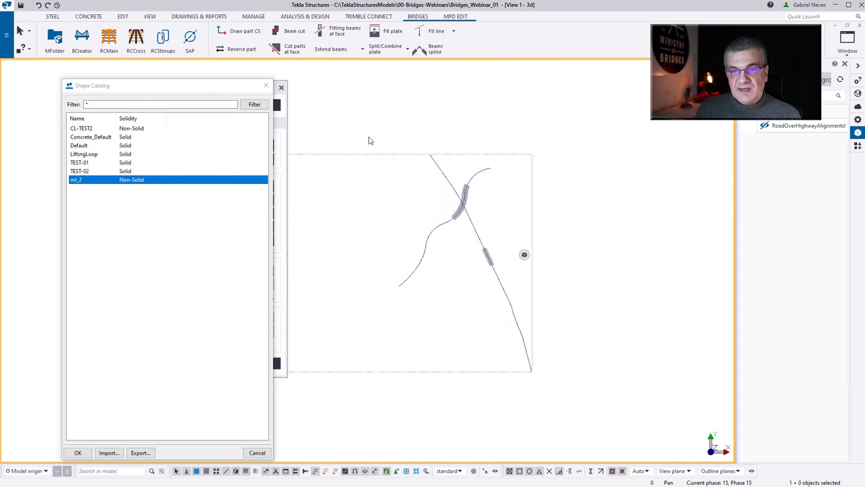
pyautogui.moveTo(369, 140); pyautogui.dragTo(552, 388)
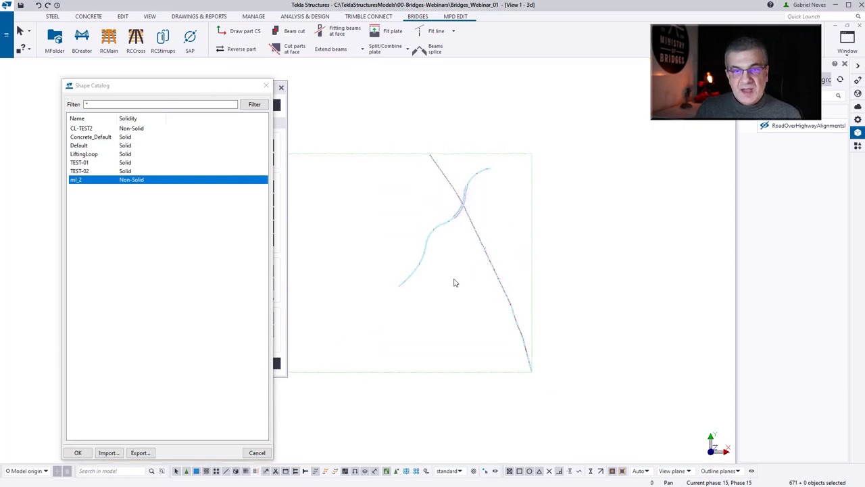
pyautogui.press('Delete')
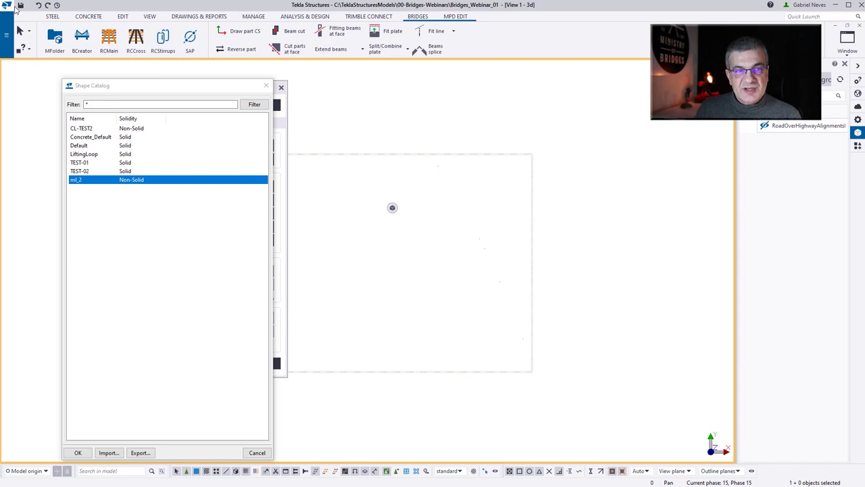
pyautogui.click(20, 5)
# Delete the shapes TEST-01, TEST-02, ml_2 and CL-TEST2 from the Shape Catalog and close it.
pyautogui.click(95, 163)
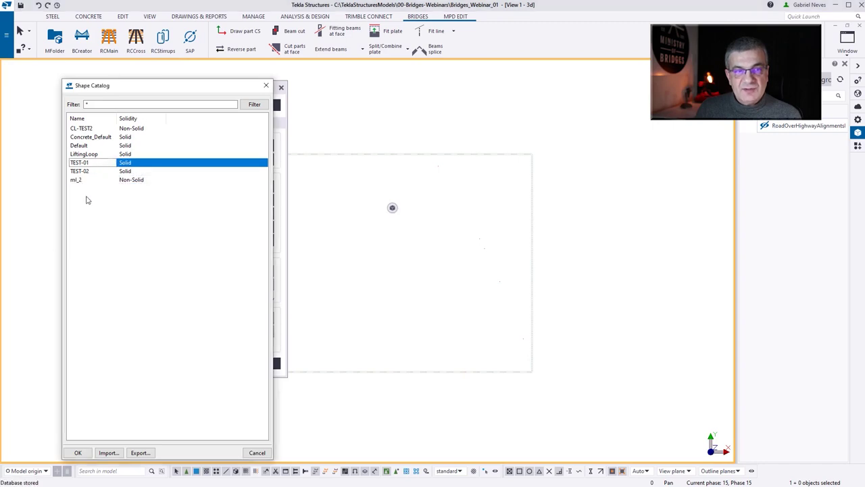
pyautogui.keyDown('shift'); pyautogui.click(86, 180); pyautogui.keyUp('shift')
pyautogui.press('Delete')
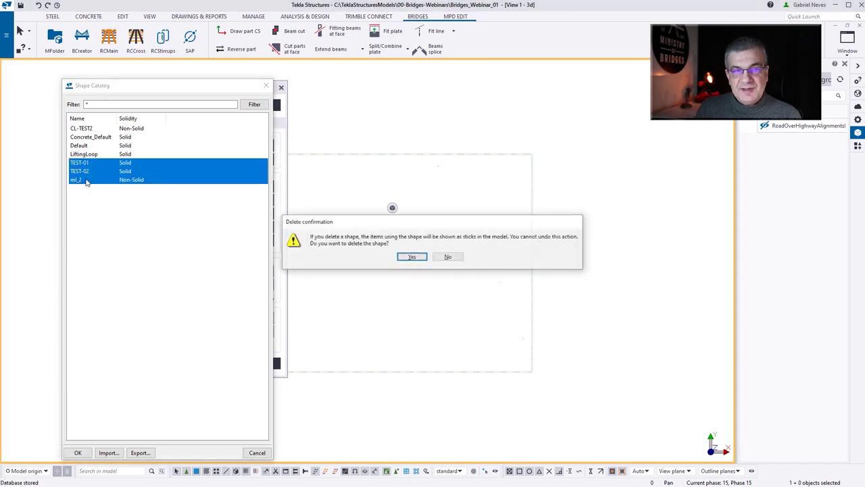
pyautogui.press('Return')
pyautogui.click(83, 129)
pyautogui.press('Delete')
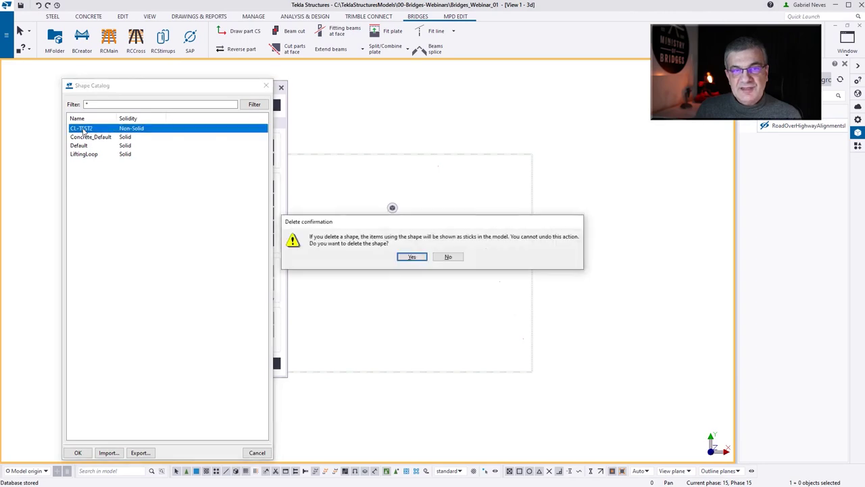
pyautogui.press('Return')
pyautogui.click(266, 85)
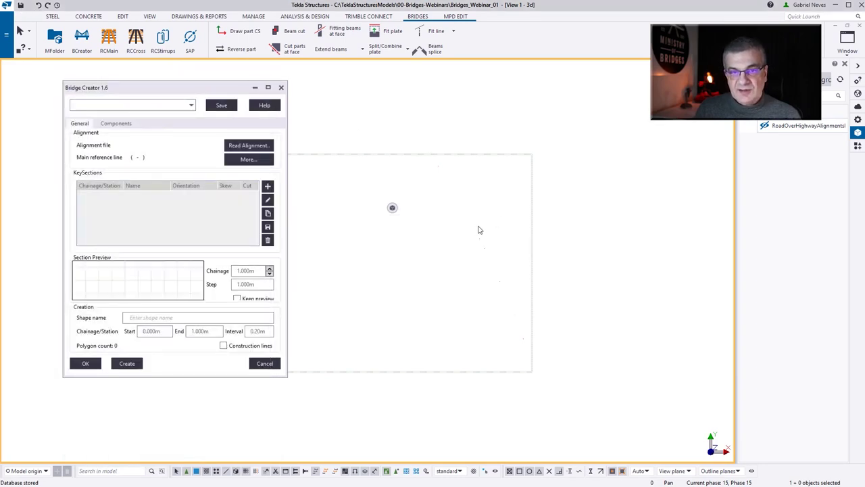
# Show the road alignments reference model again and close Bridge Creator.
pyautogui.moveTo(480, 229); pyautogui.dragTo(546, 223, button='middle')
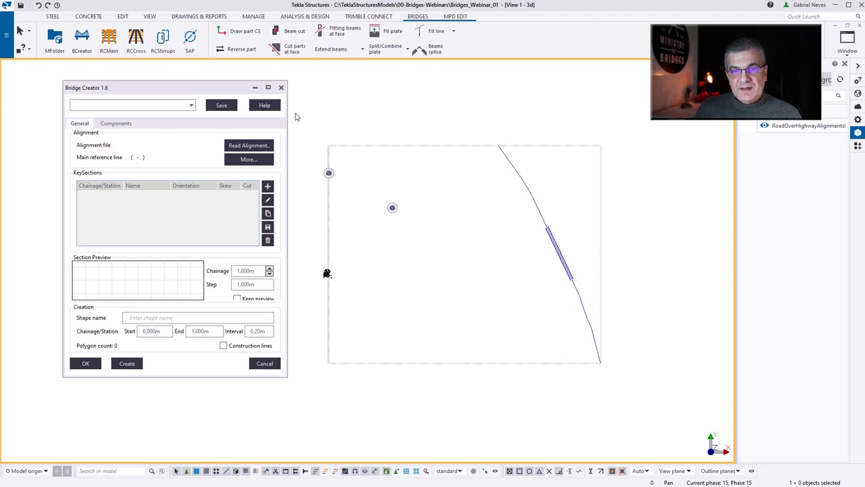
pyautogui.click(282, 88)
pyautogui.scroll(4, 696, 216)
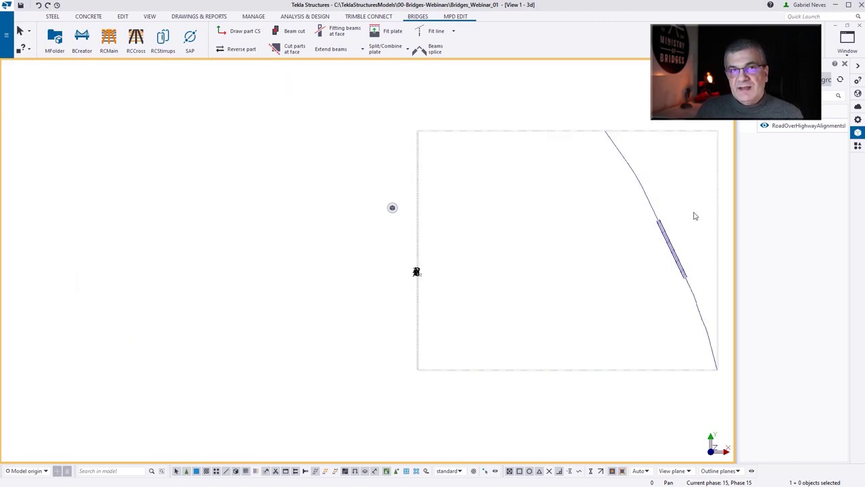
pyautogui.scroll(1, 700, 219)
pyautogui.scroll(-1, 685, 220)
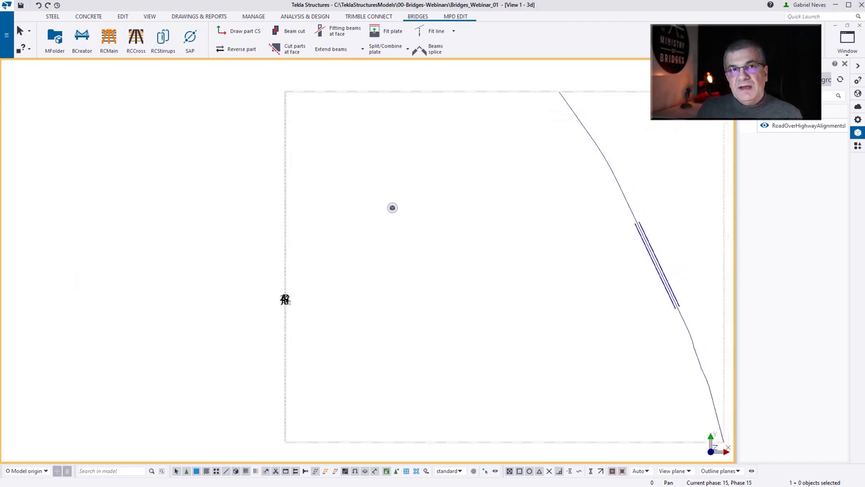
# Close the reference models pane, switch to Rhino, launch Grasshopper and bring up its Tekla components.
pyautogui.click(844, 64)
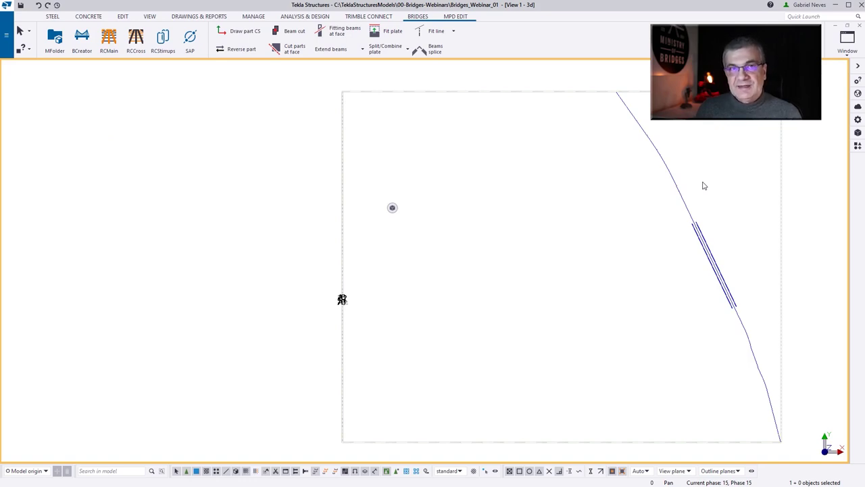
pyautogui.hotkey('alt', 'Tab')
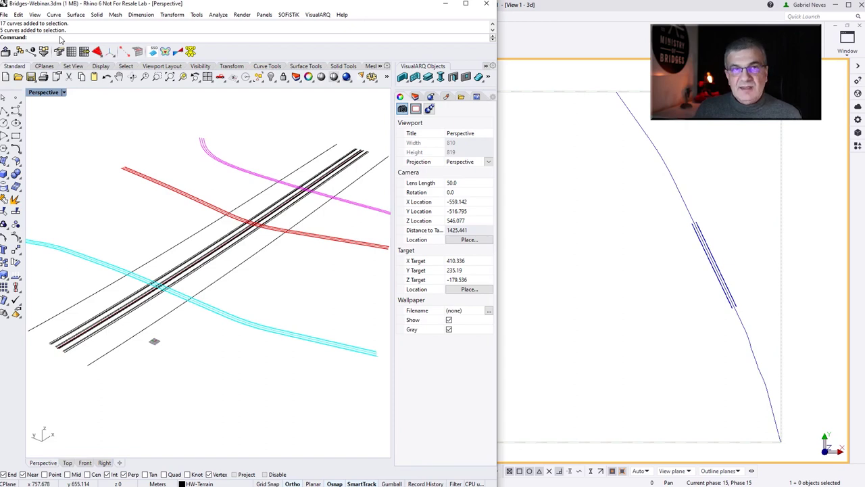
pyautogui.write('Grasshopper')
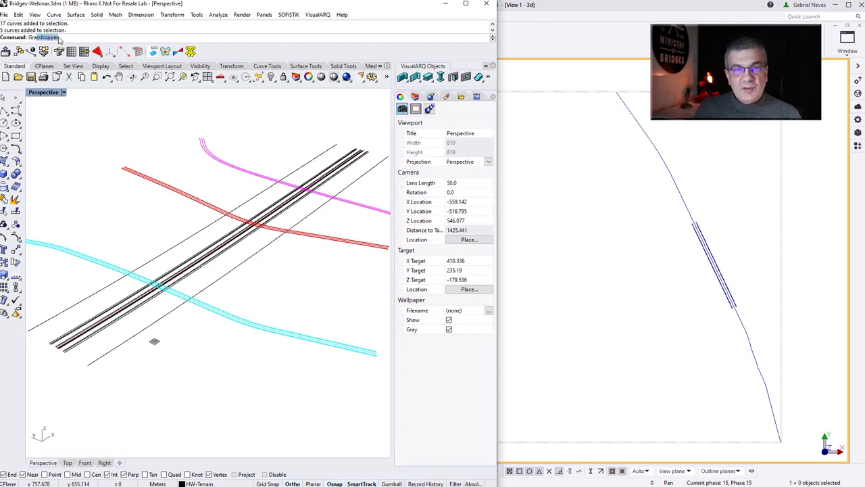
pyautogui.press('Return')
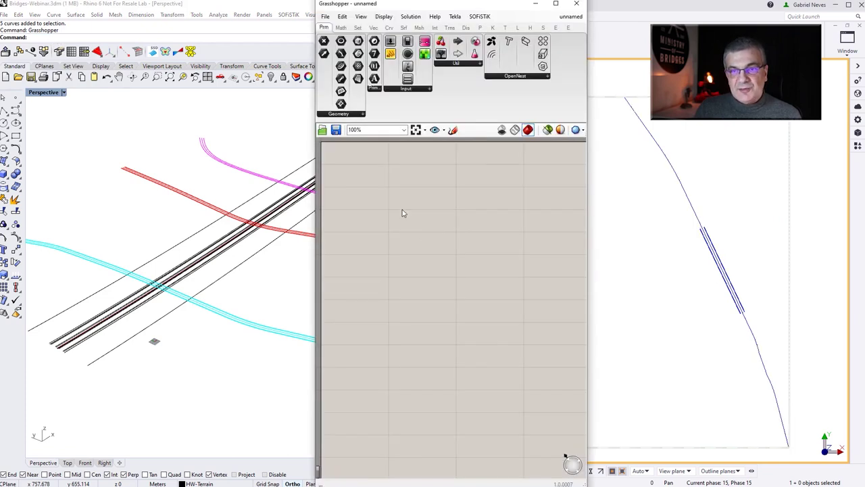
pyautogui.click(505, 27)
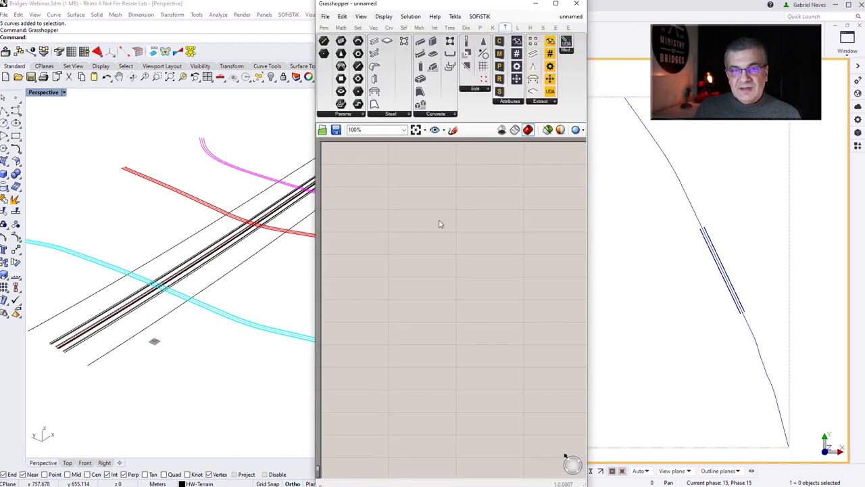
# Place a Curve parameter on the Grasshopper canvas and duplicate it to make a column of four.
pyautogui.doubleClick(402, 218)
pyautogui.write('curve')
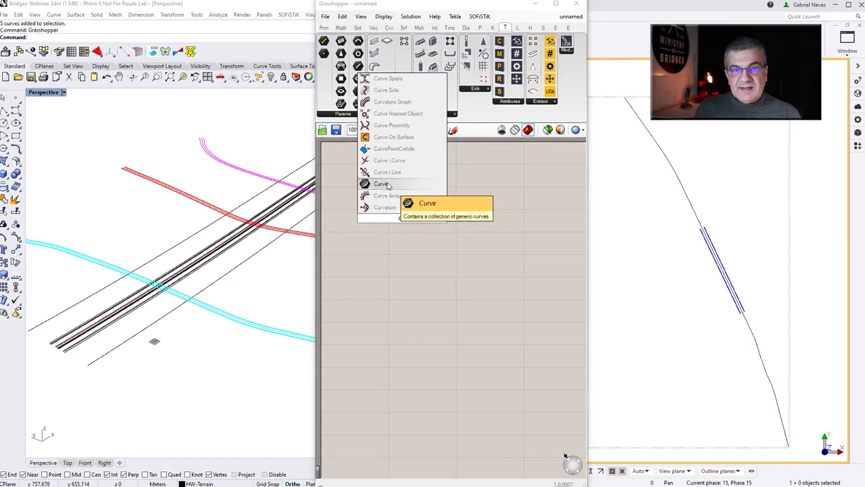
pyautogui.press('Return')
pyautogui.moveTo(403, 219); pyautogui.dragTo(379, 261)
pyautogui.hotkey('ctrl', 'c')
pyautogui.hotkey('ctrl', 'v')
pyautogui.hotkey('ctrl', 'v')
pyautogui.hotkey('ctrl', 'v')
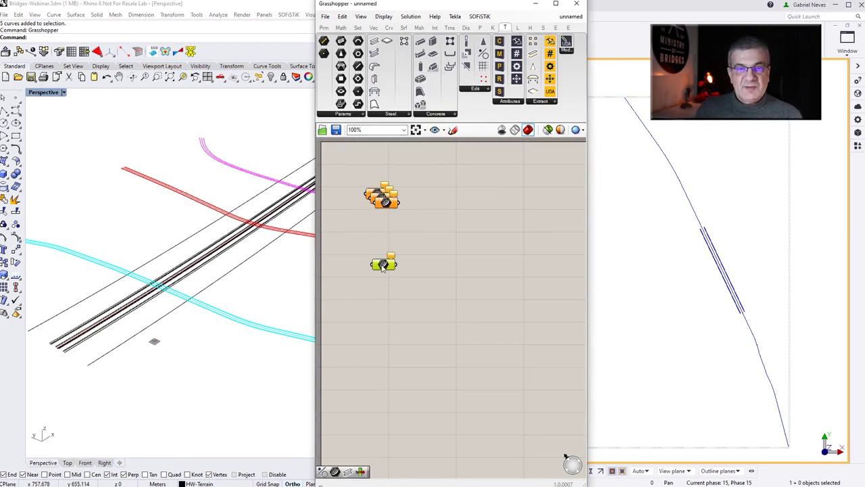
pyautogui.moveTo(384, 201); pyautogui.dragTo(379, 227)
pyautogui.hotkey('ctrl', 'v')
# Assign the black straight highway curves to the first Curve parameter and the cyan curves to the second as multiple curves.
pyautogui.moveTo(113, 374); pyautogui.dragTo(40, 307)
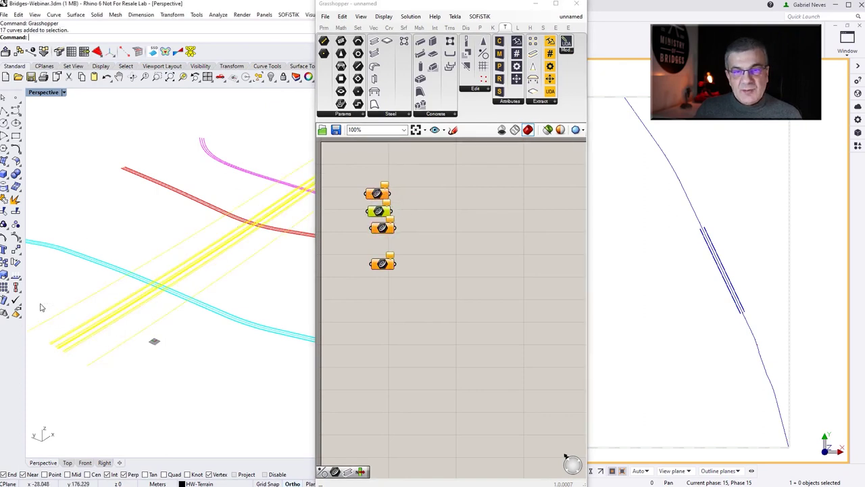
pyautogui.rightClick(380, 196)
pyautogui.click(415, 325)
pyautogui.moveTo(106, 229); pyautogui.dragTo(47, 262)
pyautogui.rightClick(378, 211)
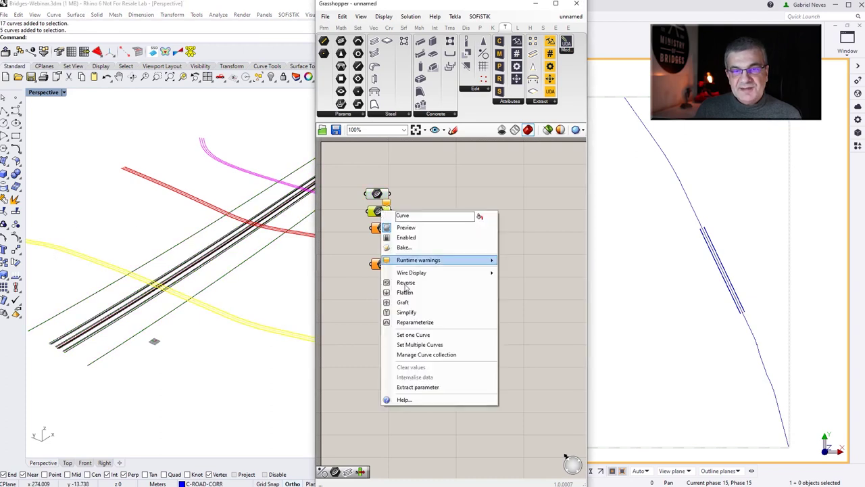
pyautogui.click(419, 344)
# Assign the red curves to the third Curve parameter and the magenta curves to the fourth as multiple curves.
pyautogui.rightClick(381, 229)
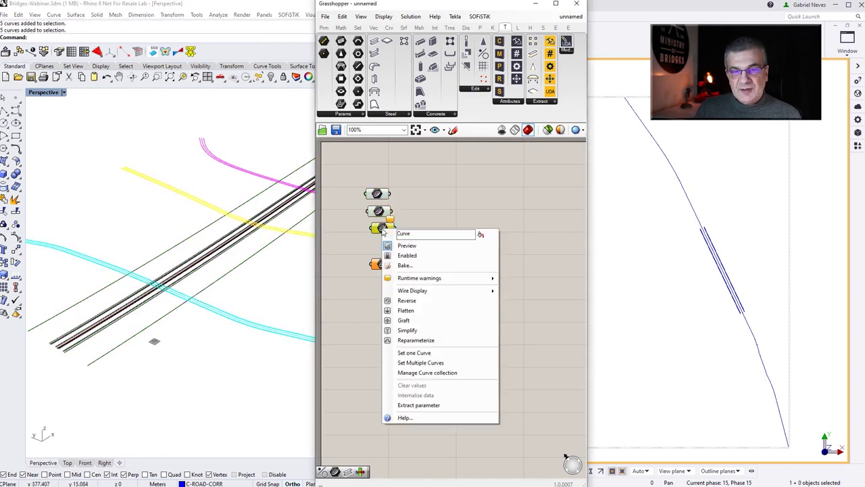
pyautogui.click(422, 364)
pyautogui.moveTo(236, 139); pyautogui.dragTo(188, 162)
pyautogui.rightClick(382, 264)
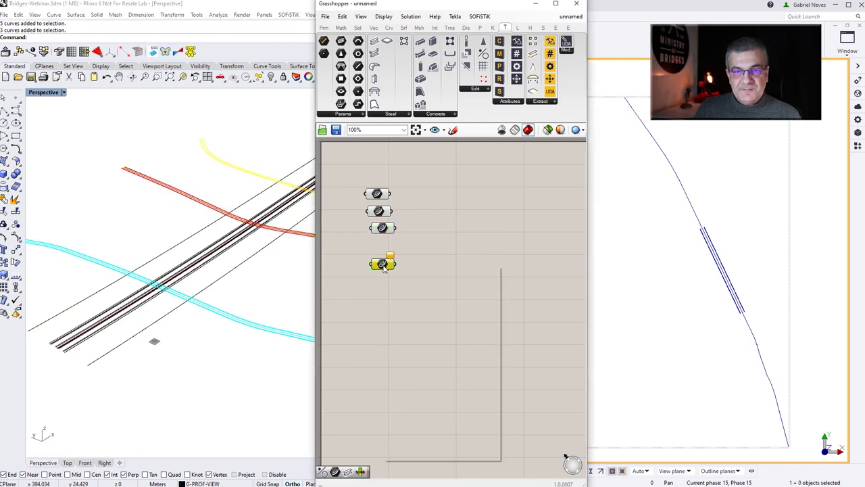
pyautogui.click(433, 398)
pyautogui.click(447, 255)
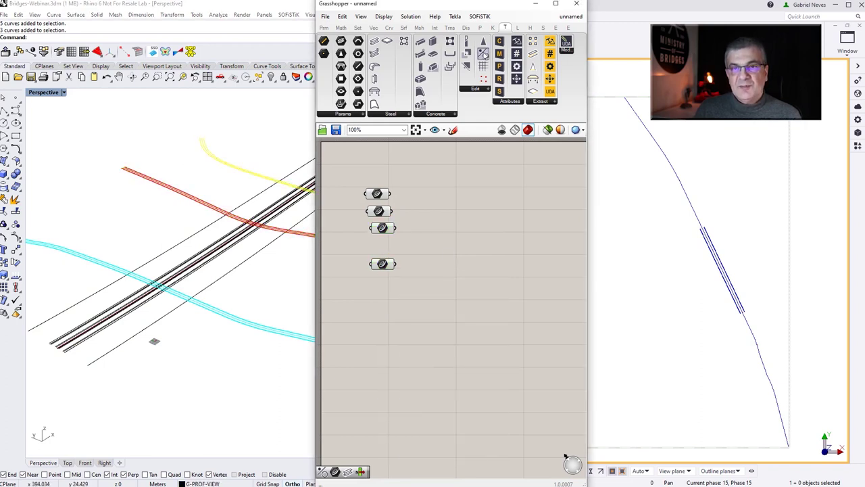
# Add a Tekla Construction Object component and an integer number slider ranging from 1 to 10.
pyautogui.moveTo(483, 55); pyautogui.dragTo(507, 200)
pyautogui.doubleClick(463, 253)
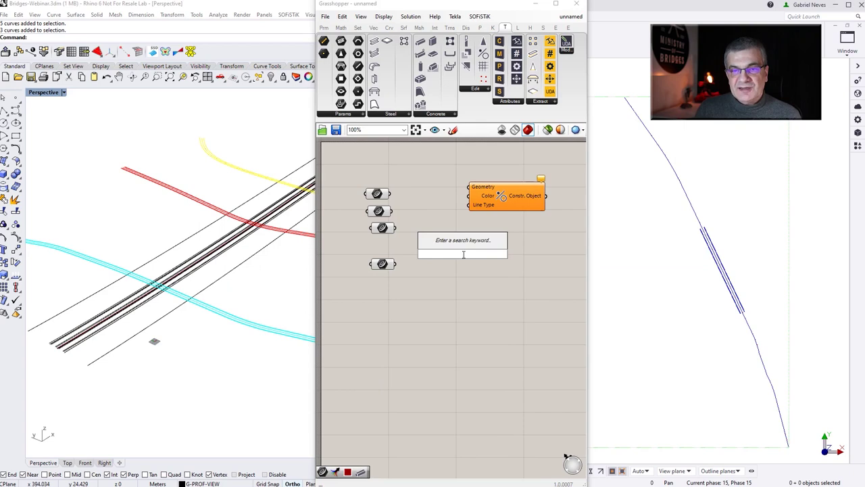
pyautogui.write('1<10')
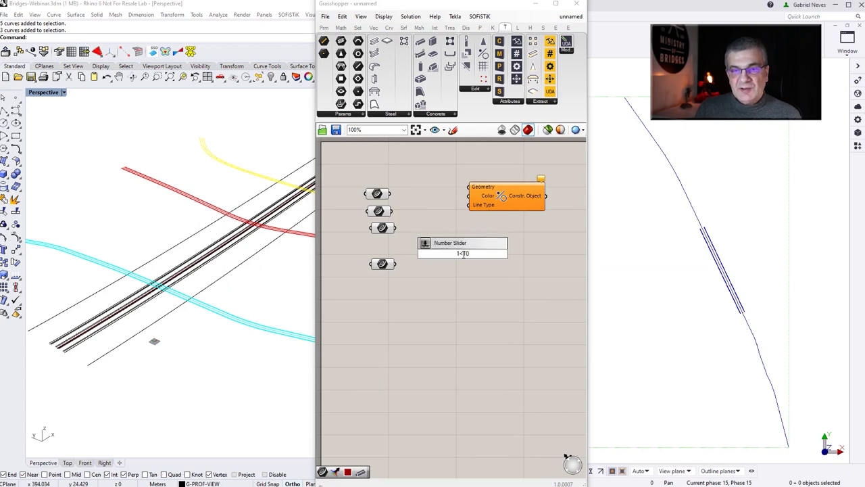
pyautogui.press('Return')
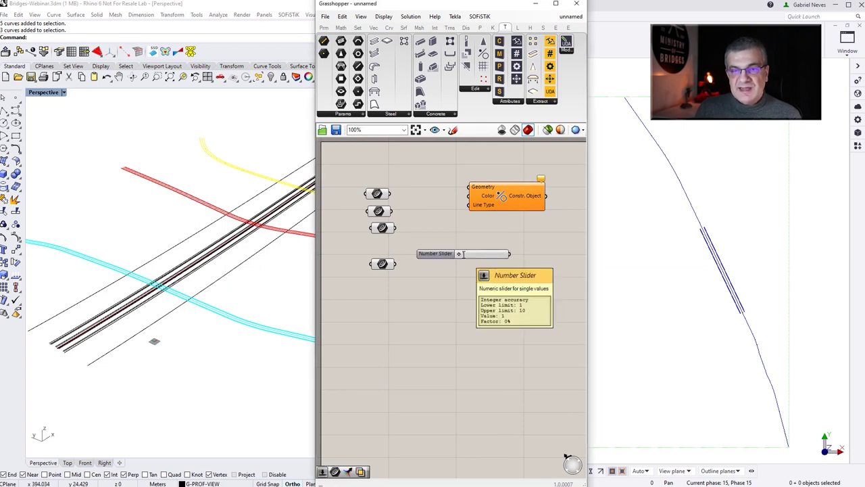
# Connect the number slider to the Construction Object's Color input and align it with the component.
pyautogui.scroll(-5, 476, 231)
pyautogui.scroll(3, 477, 231)
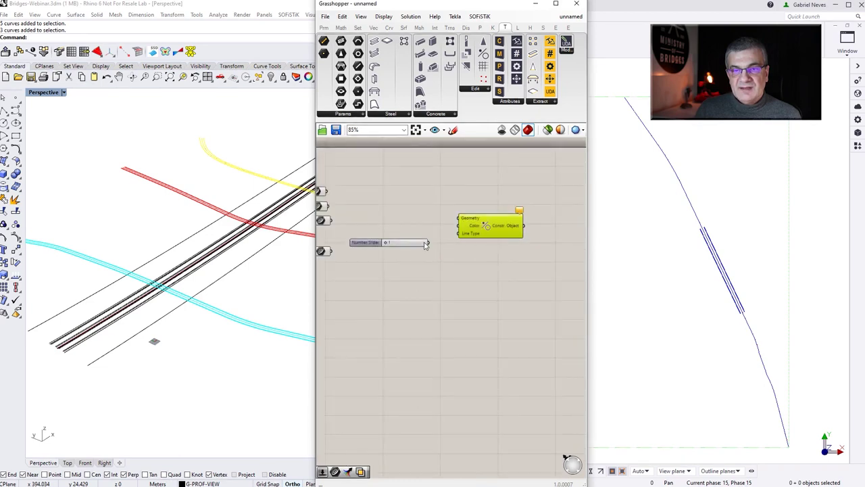
pyautogui.moveTo(430, 242); pyautogui.dragTo(458, 226)
pyautogui.moveTo(369, 243); pyautogui.dragTo(382, 230)
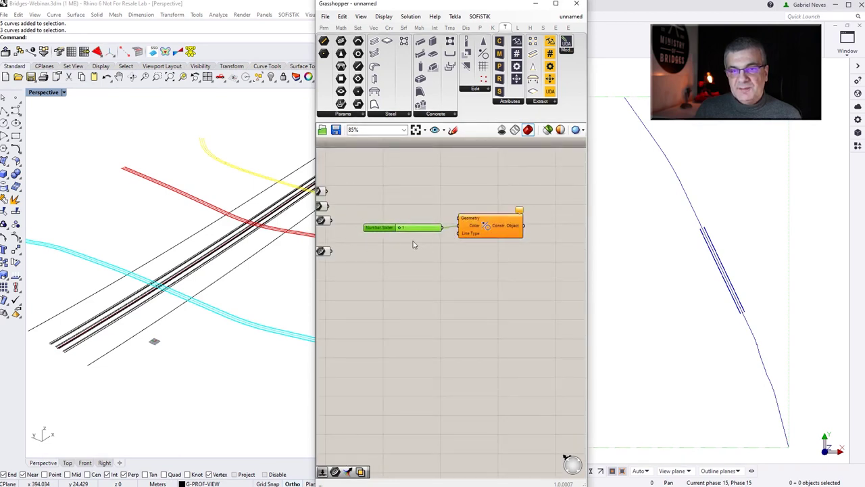
pyautogui.rightClick(474, 235)
pyautogui.click(505, 315)
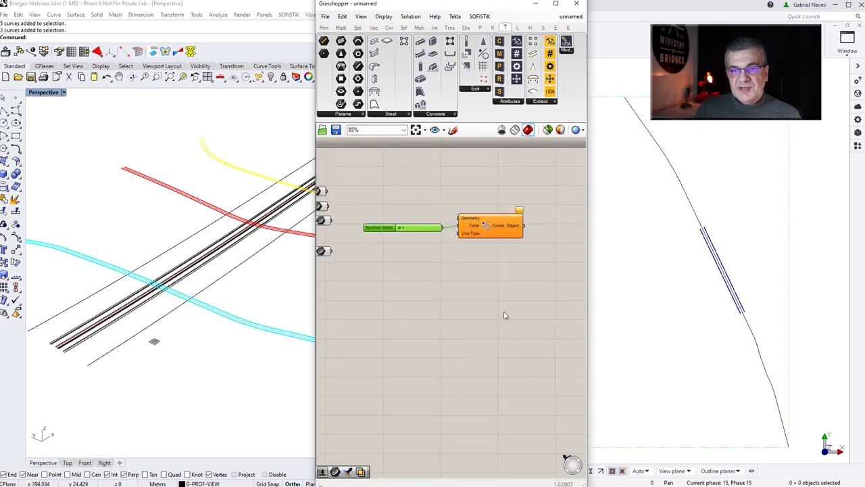
# Duplicate the number slider and Construction Object pair to make four, and space them out in a column.
pyautogui.scroll(-1, 512, 266)
pyautogui.moveTo(498, 209); pyautogui.dragTo(433, 258)
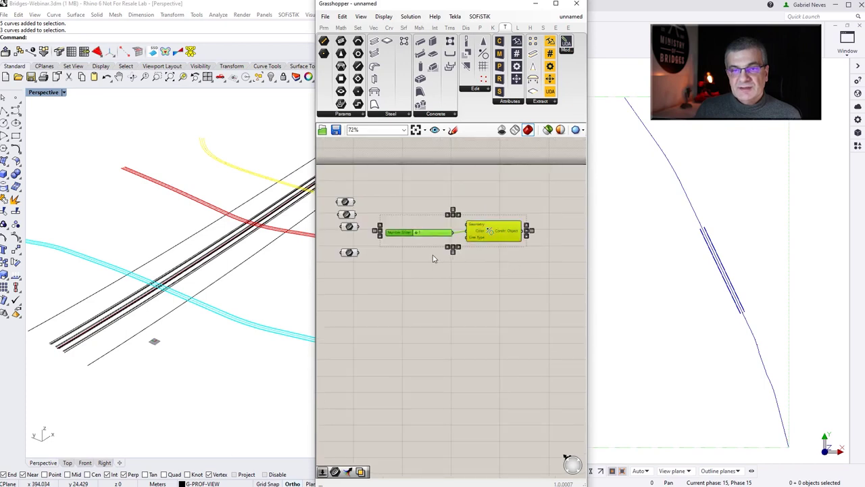
pyautogui.hotkey('ctrl', 'c')
pyautogui.hotkey('ctrl', 'v')
pyautogui.moveTo(482, 233); pyautogui.dragTo(483, 266)
pyautogui.hotkey('ctrl', 'v')
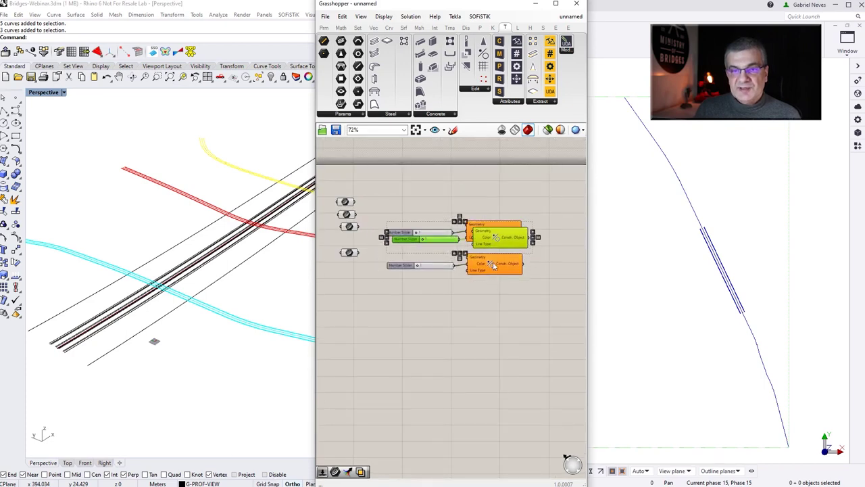
pyautogui.moveTo(482, 231); pyautogui.dragTo(483, 289)
pyautogui.hotkey('ctrl', 'v')
pyautogui.moveTo(500, 246); pyautogui.dragTo(407, 353)
pyautogui.click(488, 334)
pyautogui.moveTo(494, 223); pyautogui.dragTo(492, 189)
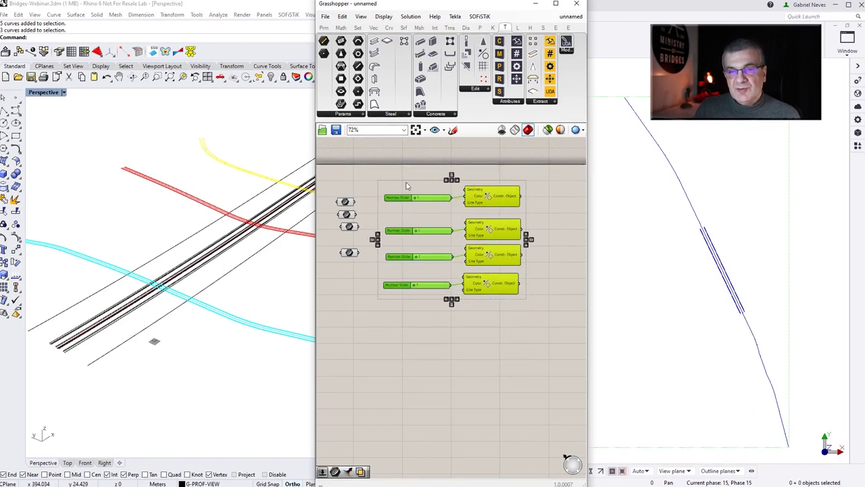
# Widen the Grasshopper window and connect the first Curve parameter to the Geometry input of the first Construction Object.
pyautogui.moveTo(314, 176); pyautogui.dragTo(204, 179)
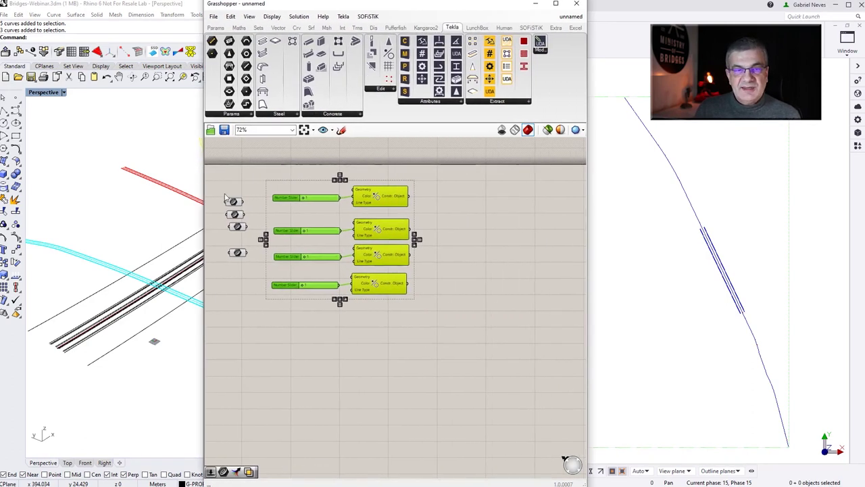
pyautogui.scroll(2, 240, 191)
pyautogui.click(675, 236)
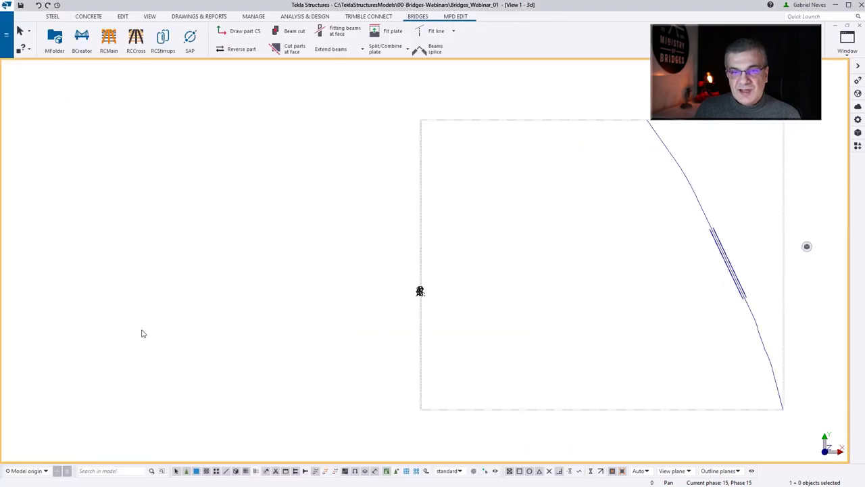
pyautogui.hotkey('alt', 'Tab')
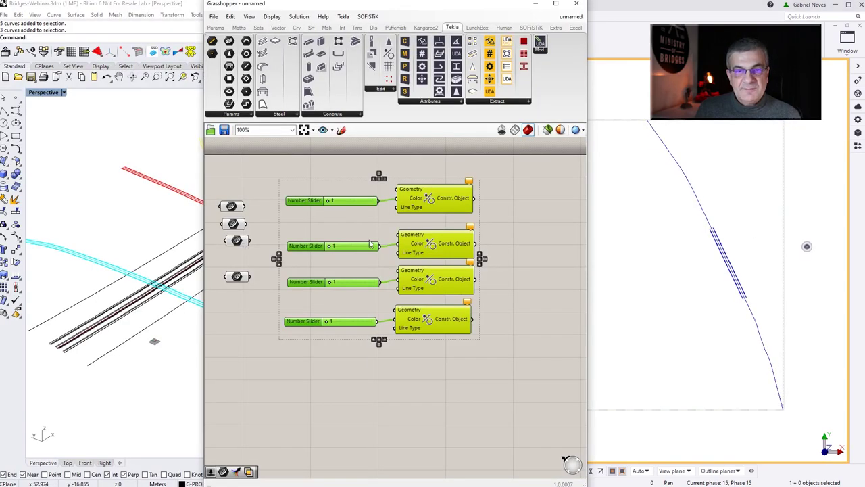
pyautogui.scroll(-8, 679, 238)
pyautogui.scroll(2, 673, 260)
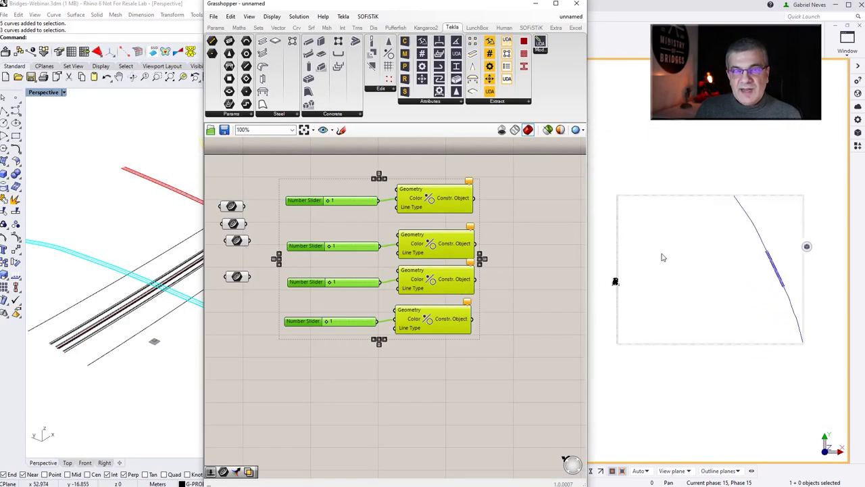
pyautogui.click(232, 205)
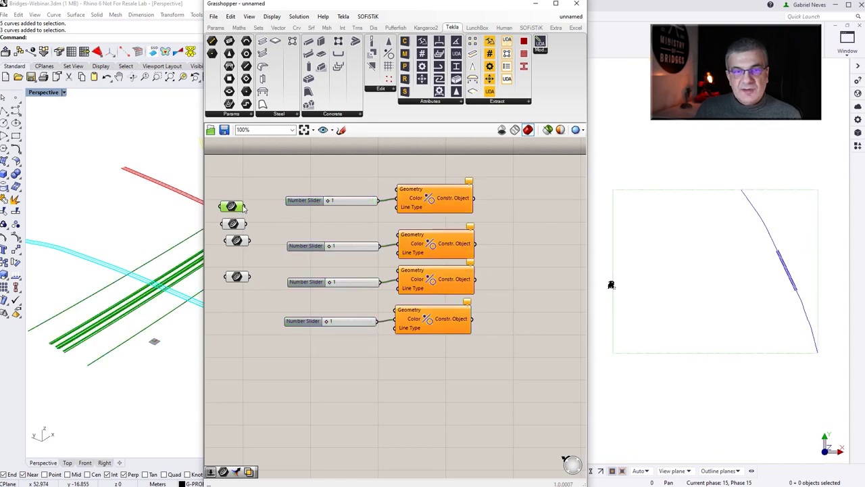
pyautogui.moveTo(248, 205); pyautogui.dragTo(398, 189)
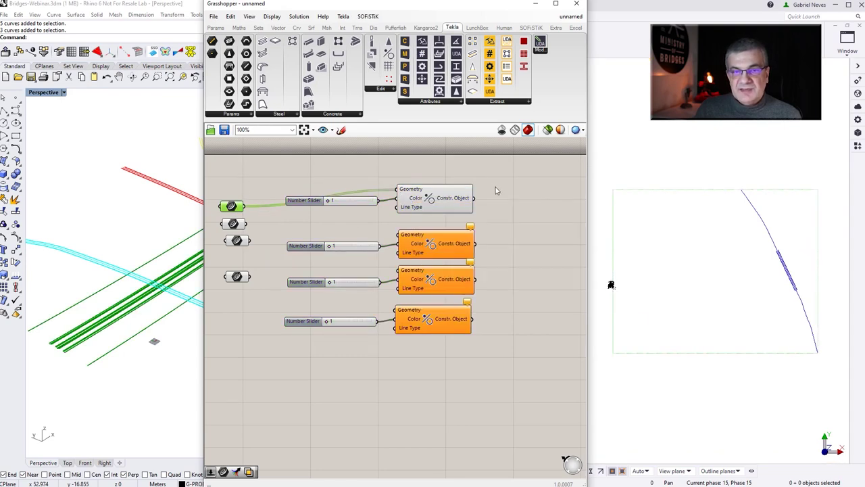
# Connect the second curve parameter to the second construction object's Geometry input, setting its color to 2 and the first object's color to 9.
pyautogui.moveTo(331, 248); pyautogui.dragTo(337, 249)
pyautogui.moveTo(247, 224); pyautogui.dragTo(400, 237)
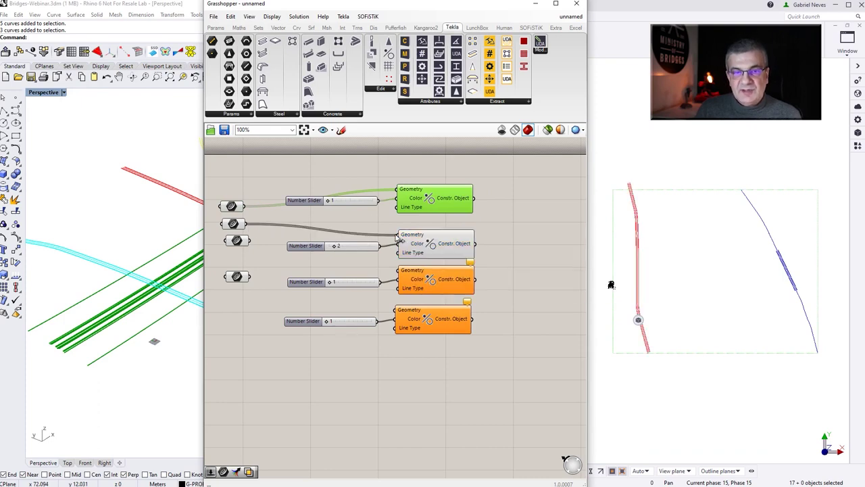
pyautogui.moveTo(328, 200); pyautogui.dragTo(368, 201)
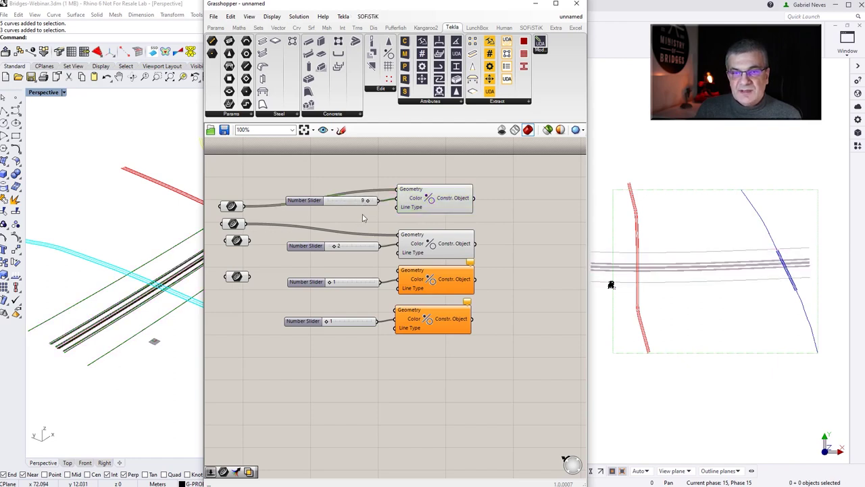
# Connect the third and fourth curve parameters to the Geometry inputs of the remaining construction objects and set their colors to 4 and 7.
pyautogui.moveTo(250, 241); pyautogui.dragTo(397, 270)
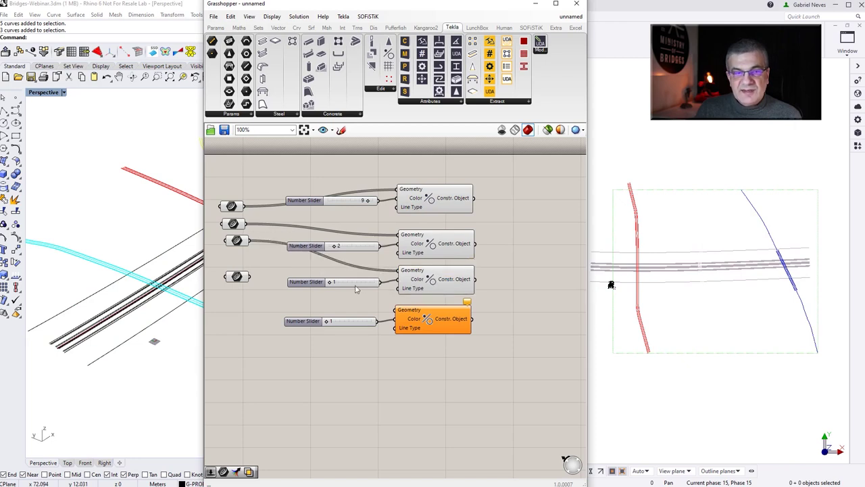
pyautogui.moveTo(249, 277); pyautogui.dragTo(396, 310)
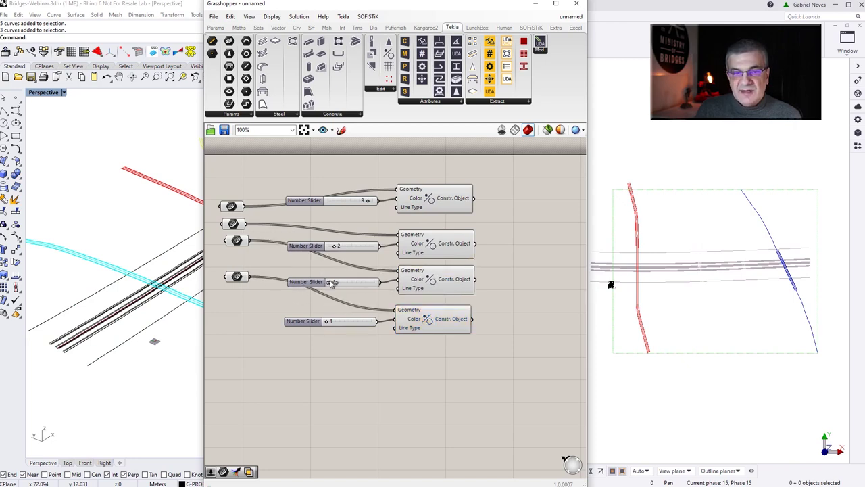
pyautogui.moveTo(331, 283); pyautogui.dragTo(346, 285)
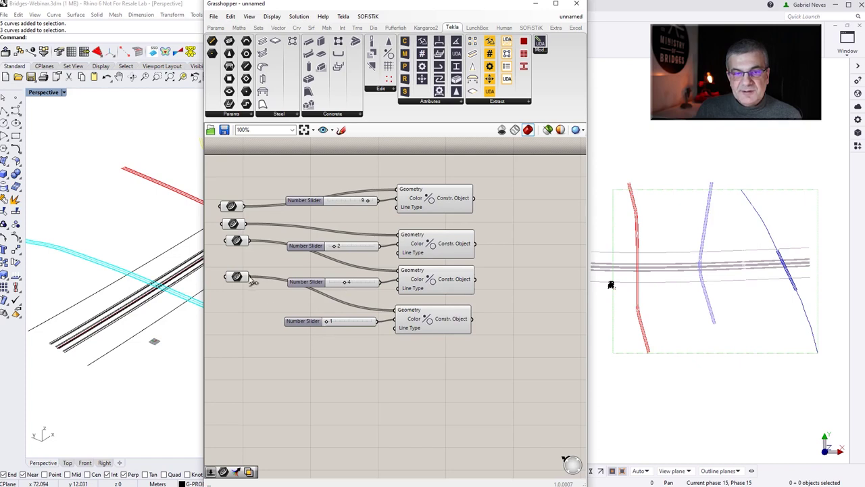
pyautogui.moveTo(330, 322); pyautogui.dragTo(357, 322)
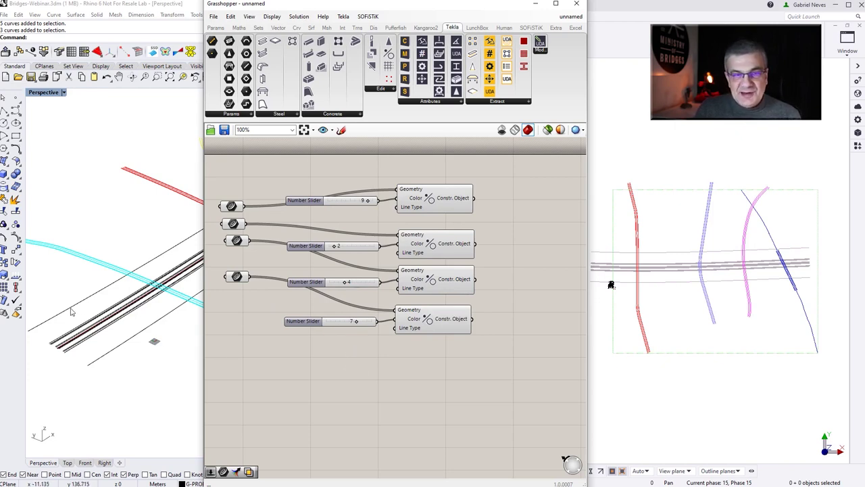
# In Rhino, loft a surface between the outer black line and its neighbouring line, with Normal style and rebuilt with 30 control points.
pyautogui.scroll(2, 38, 341)
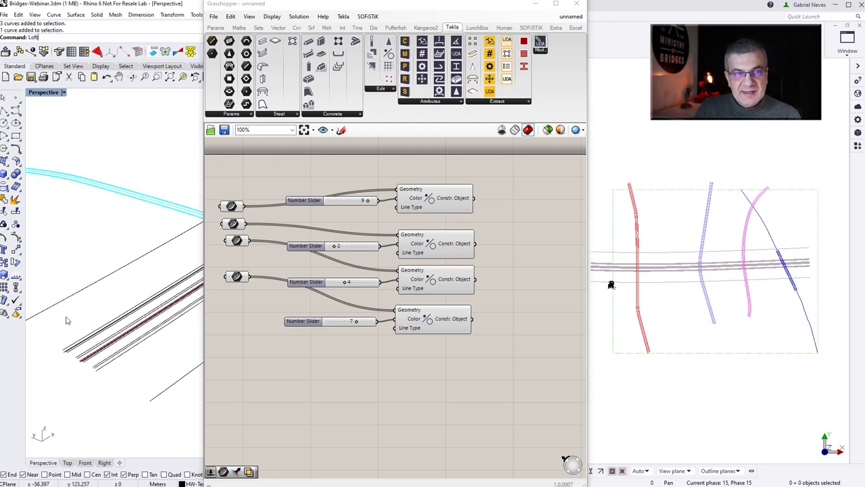
pyautogui.press('Return')
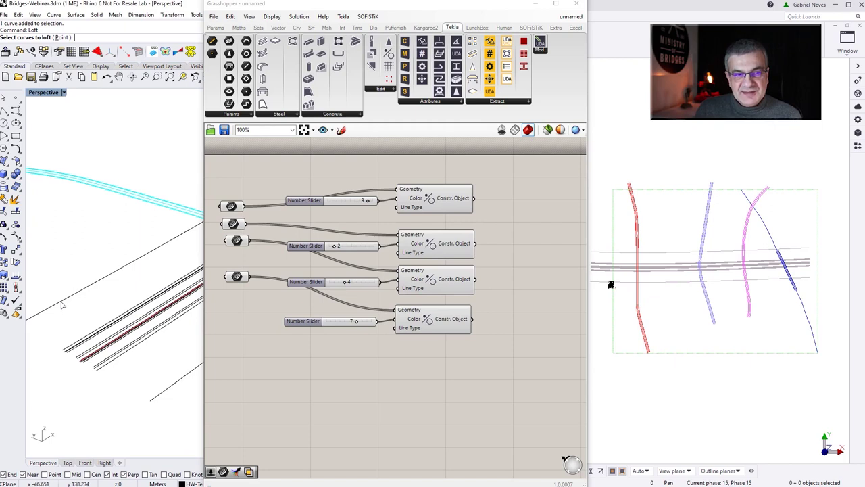
pyautogui.click(62, 302)
pyautogui.click(87, 334)
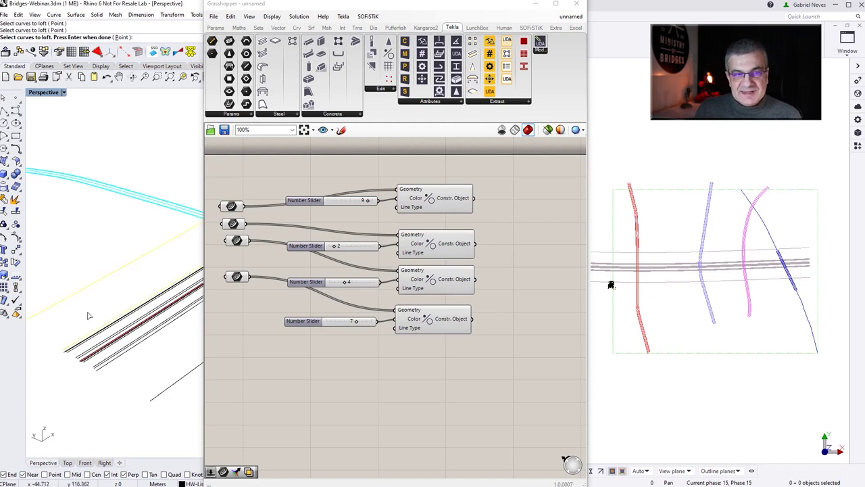
pyautogui.press('Return')
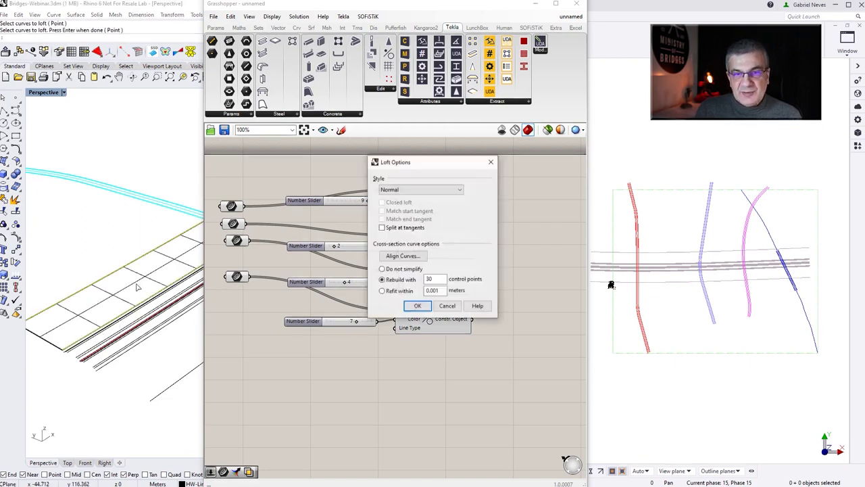
pyautogui.click(419, 308)
# In Grasshopper, add a Geometry parameter below the existing components and reference the lofted Rhino surface in it.
pyautogui.doubleClick(297, 382)
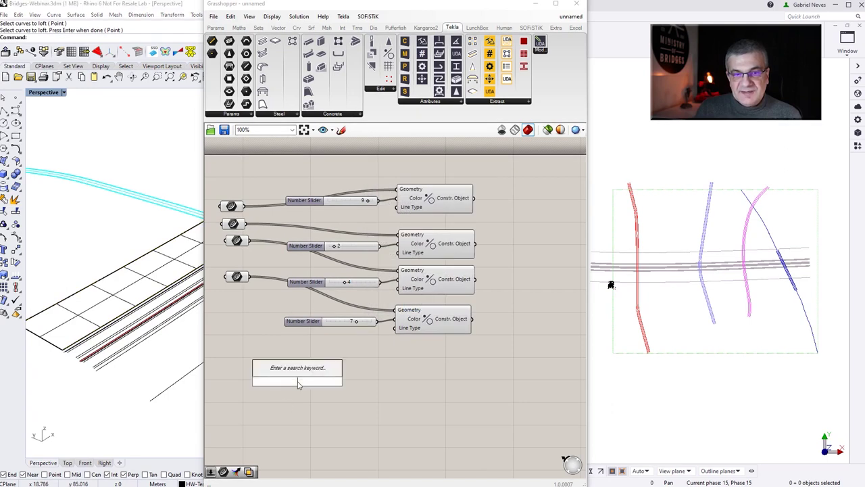
pyautogui.write('geo')
pyautogui.press('Return')
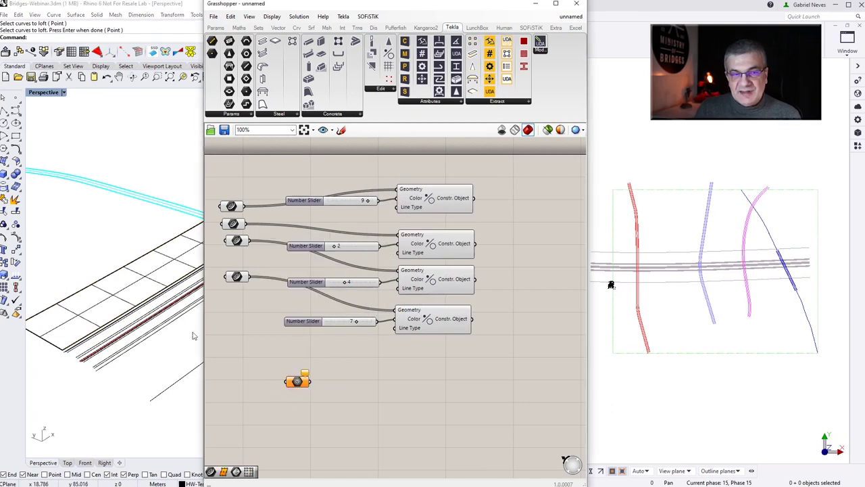
pyautogui.click(100, 313)
pyautogui.rightClick(298, 380)
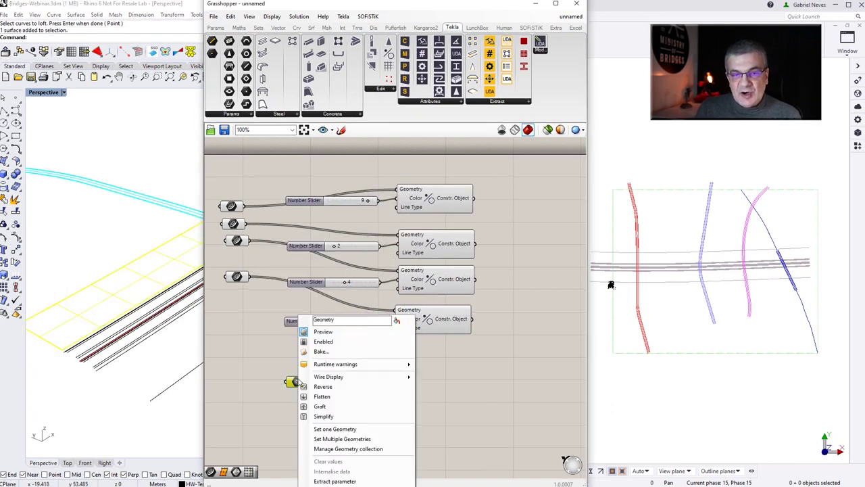
pyautogui.click(345, 439)
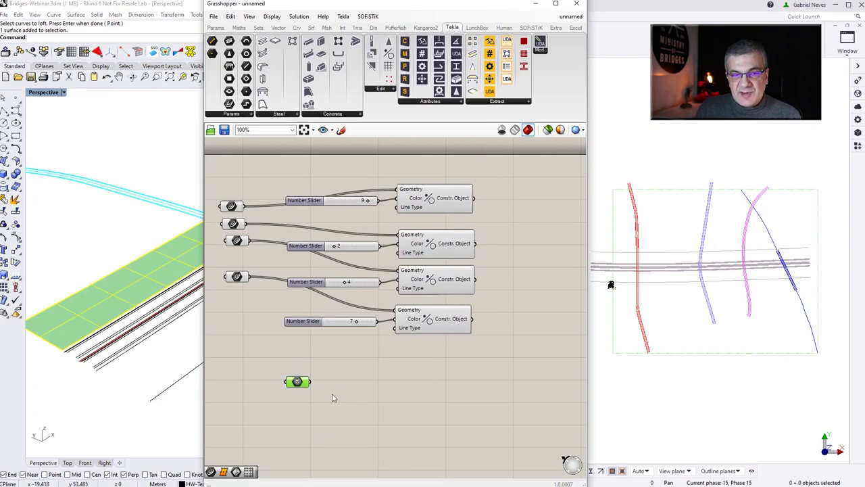
# Add a Tekla Item component and connect the surface's Geometry parameter to its Geometry input.
pyautogui.doubleClick(384, 383)
pyautogui.write('item')
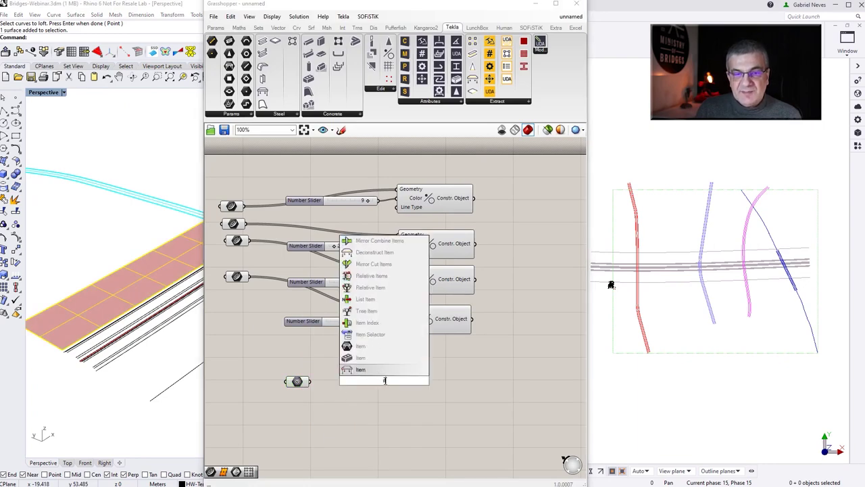
pyautogui.press('Return')
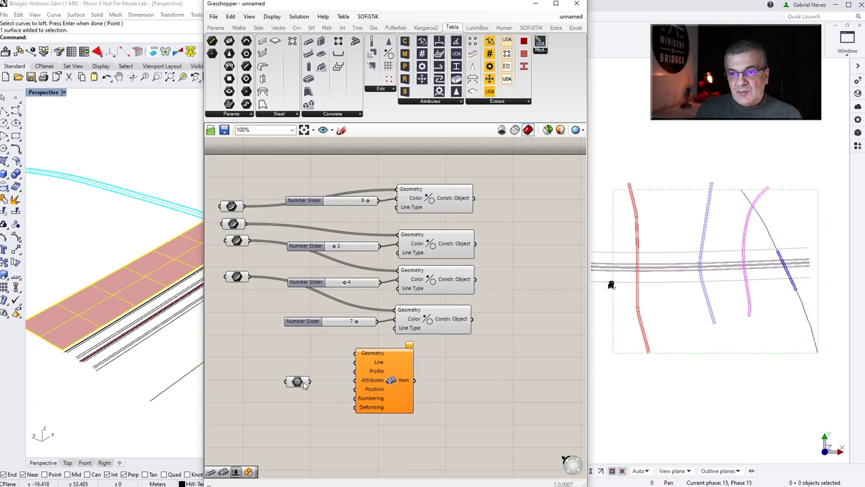
pyautogui.moveTo(309, 381); pyautogui.dragTo(354, 358)
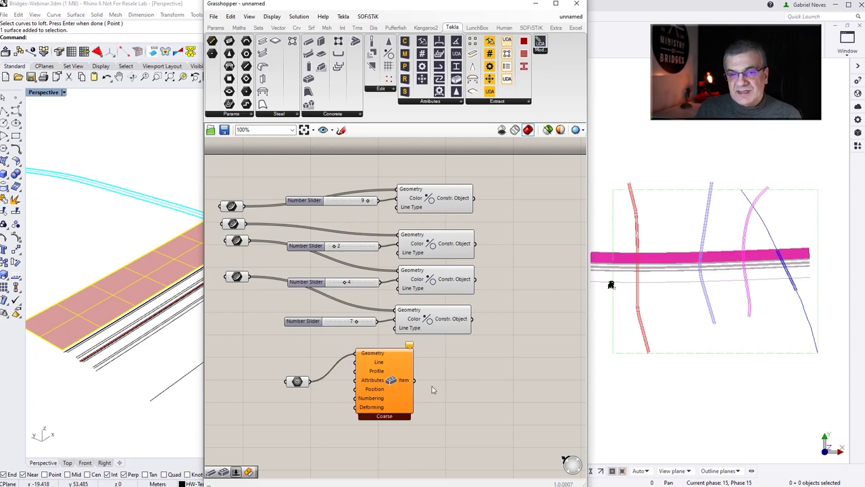
# Delete the Item component together with the Geometry parameter that feeds it.
pyautogui.moveTo(444, 357); pyautogui.dragTo(289, 410)
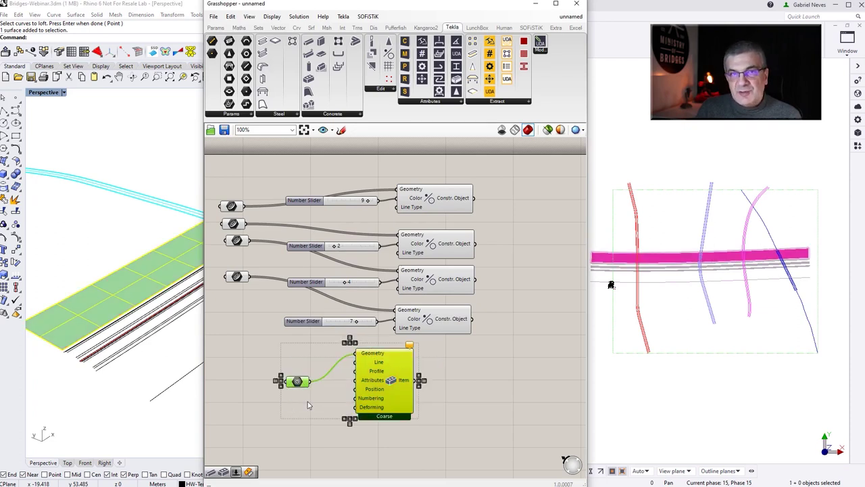
pyautogui.press('Delete')
# Switch to Tekla Structures and turn on the visibility of construction lines in the 3d view's display settings.
pyautogui.hotkey('alt', 'Tab')
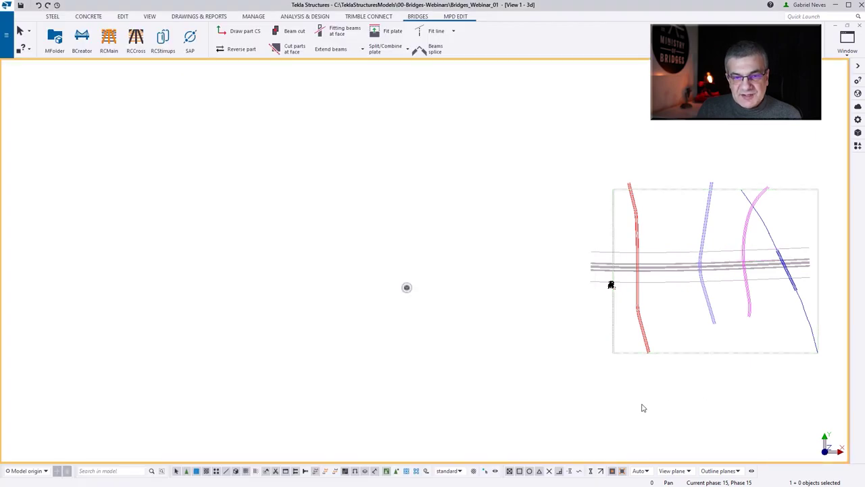
pyautogui.rightClick(608, 403)
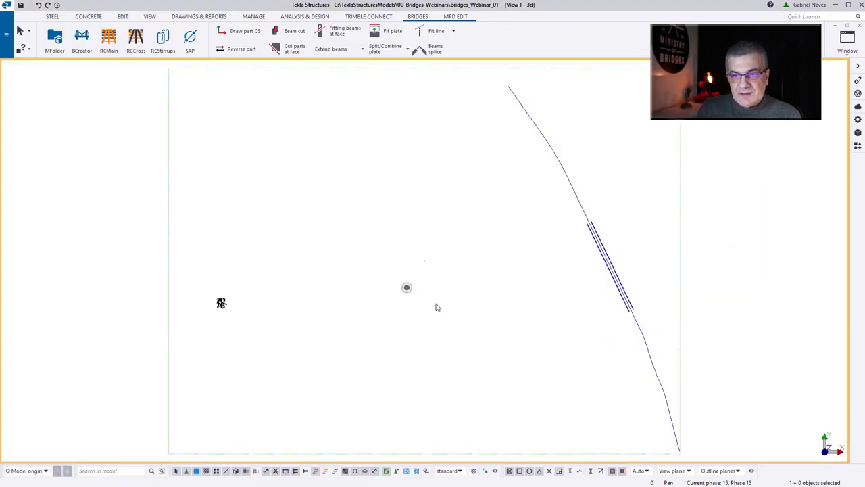
pyautogui.doubleClick(466, 201)
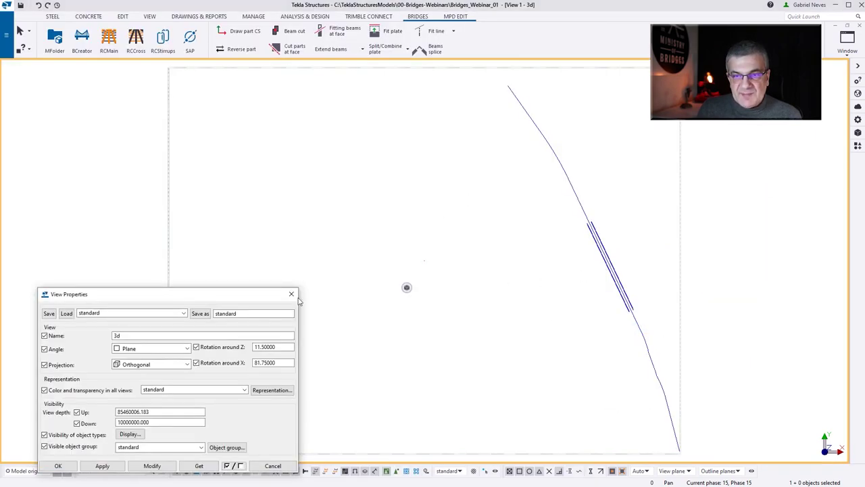
pyautogui.click(129, 433)
pyautogui.click(208, 371)
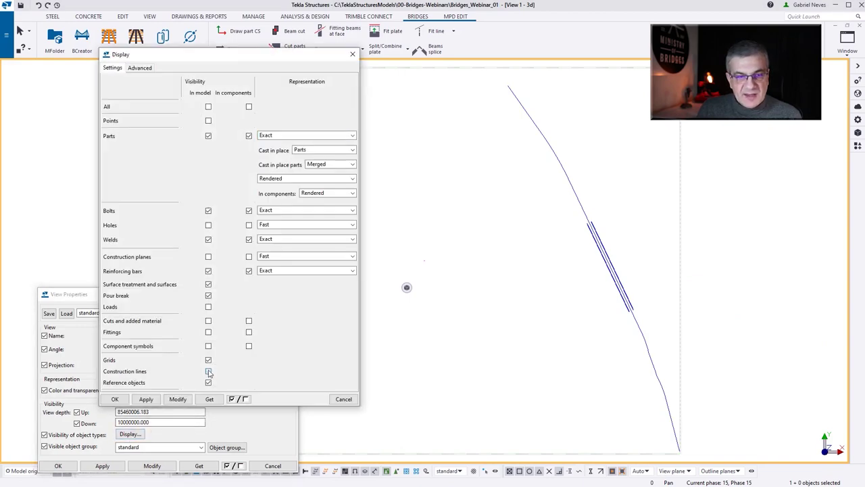
pyautogui.click(177, 399)
pyautogui.click(115, 399)
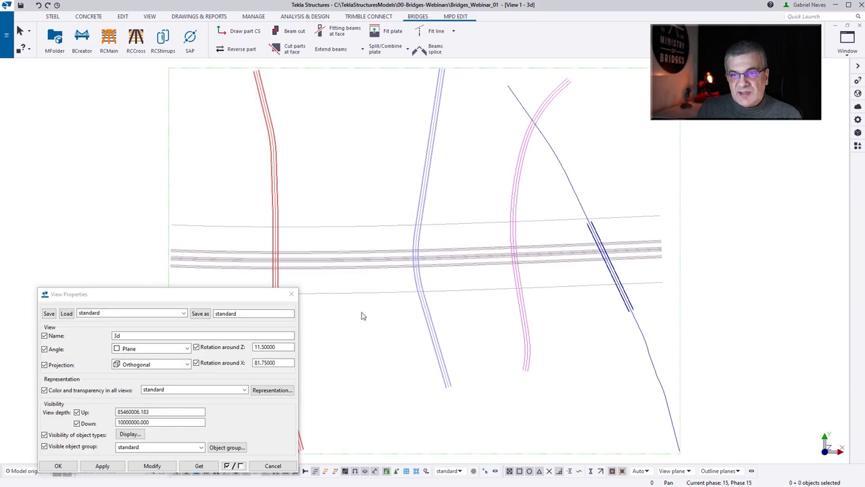
pyautogui.scroll(3, 276, 256)
pyautogui.keyDown('ctrl'); pyautogui.moveTo(276, 257); pyautogui.dragTo(516, 241, button='middle'); pyautogui.keyUp('ctrl')
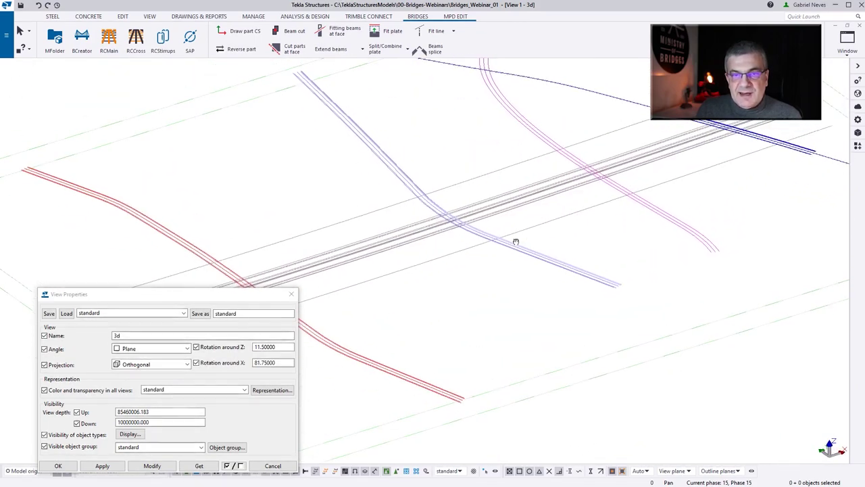
pyautogui.click(291, 295)
pyautogui.keyDown('ctrl'); pyautogui.moveTo(440, 309); pyautogui.dragTo(494, 313, button='middle'); pyautogui.keyUp('ctrl')
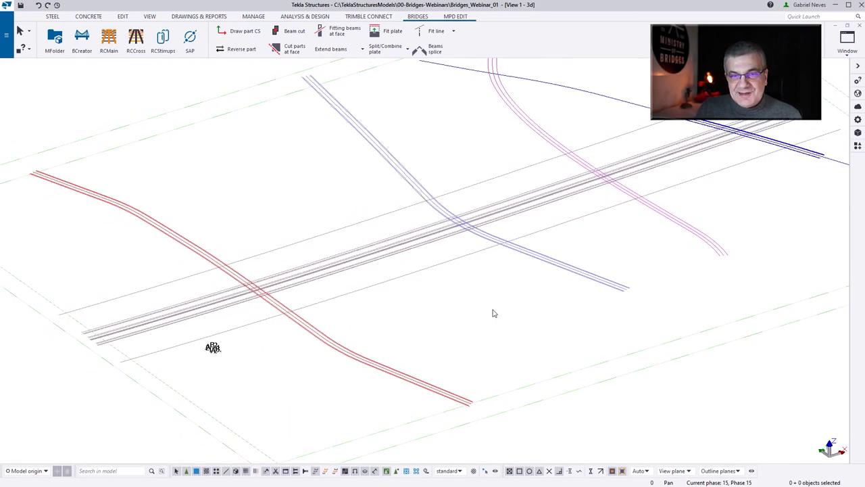
# Open Bridge Creator's alignment manager and pick the five red construction lines as alignments to import.
pyautogui.click(82, 41)
pyautogui.scroll(-2, 514, 323)
pyautogui.scroll(-2, 514, 323)
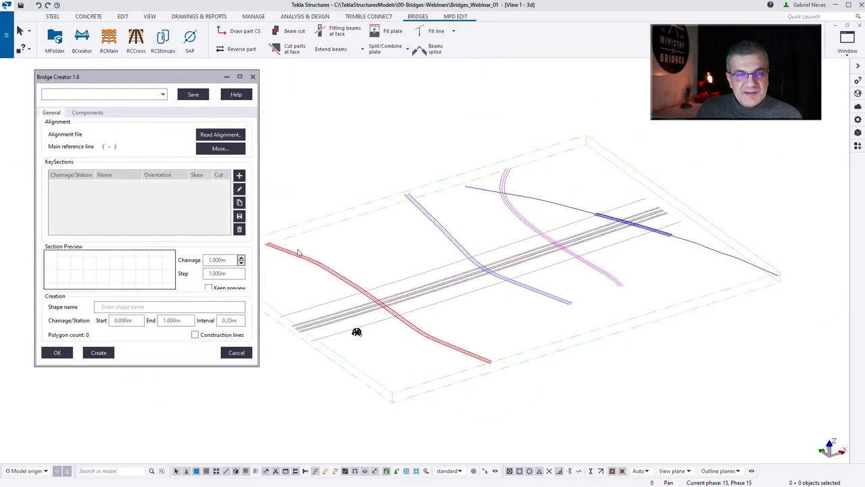
pyautogui.click(213, 149)
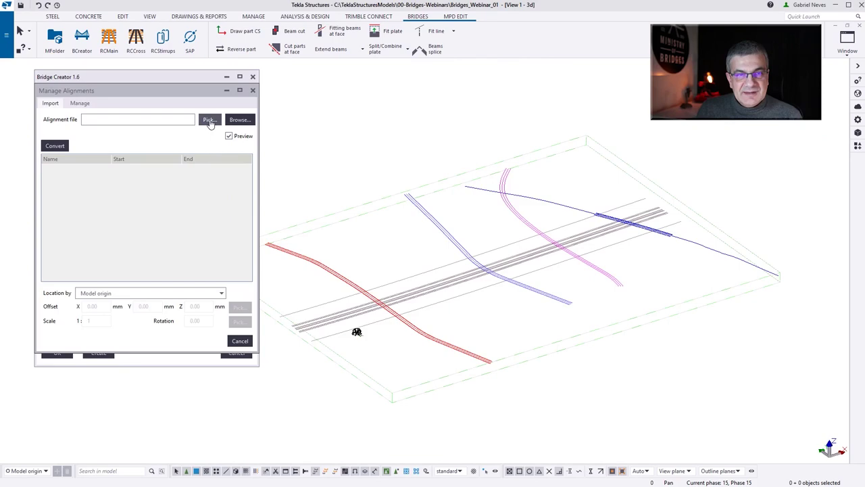
pyautogui.click(210, 120)
pyautogui.scroll(5, 313, 250)
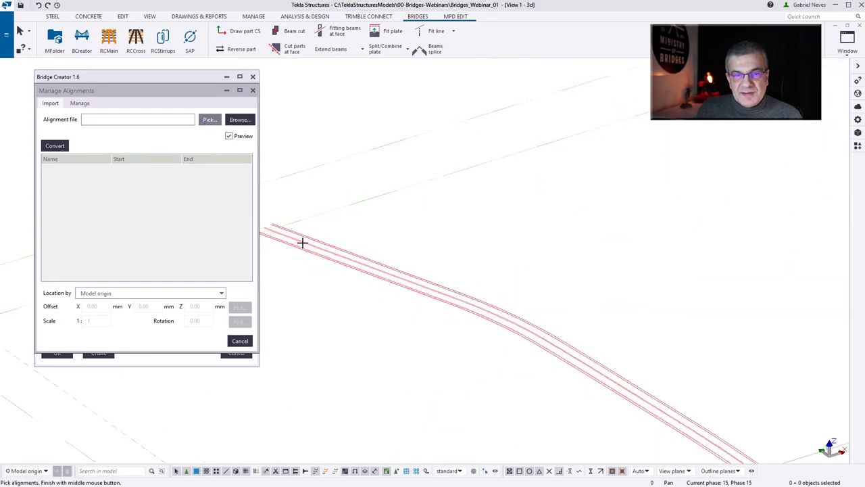
pyautogui.scroll(2, 302, 242)
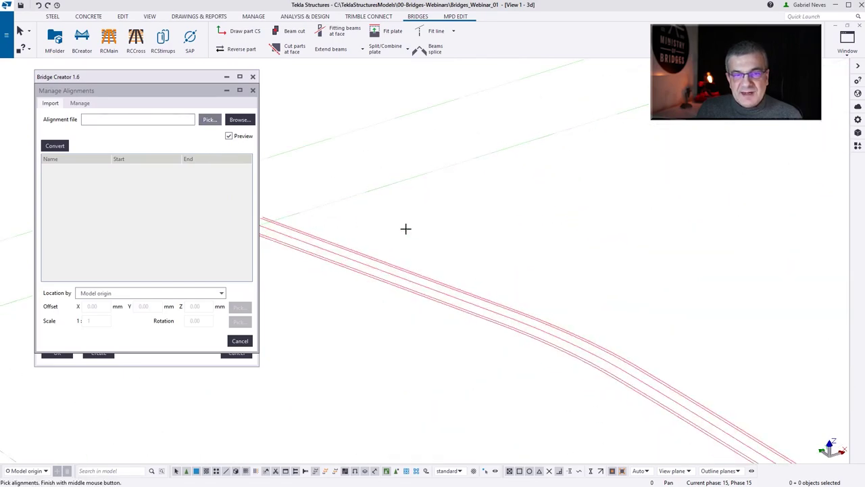
pyautogui.moveTo(514, 255); pyautogui.dragTo(385, 322)
pyautogui.middleClick(387, 324)
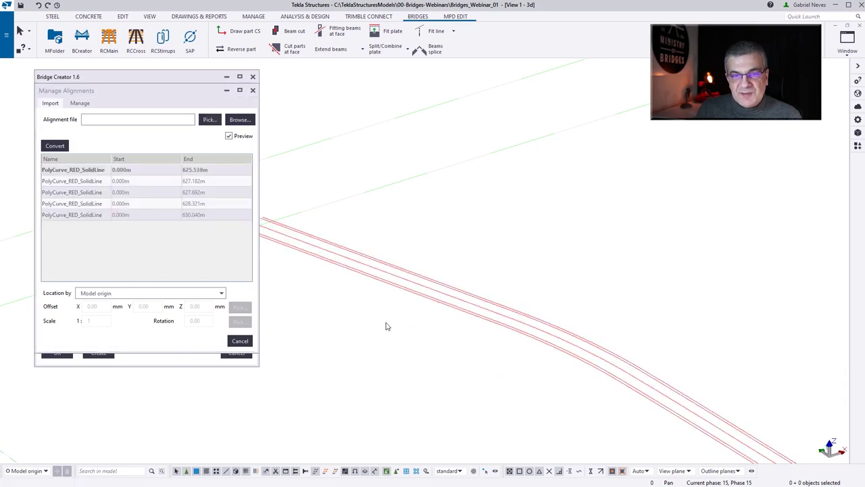
# Widen the Name column of the alignment list and rename the first picked alignment A-CL-L2.
pyautogui.moveTo(110, 158); pyautogui.dragTo(154, 167)
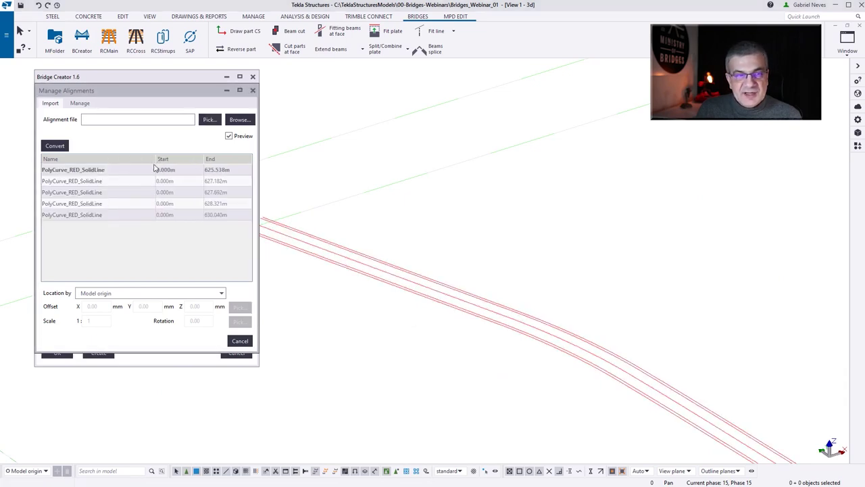
pyautogui.click(111, 171)
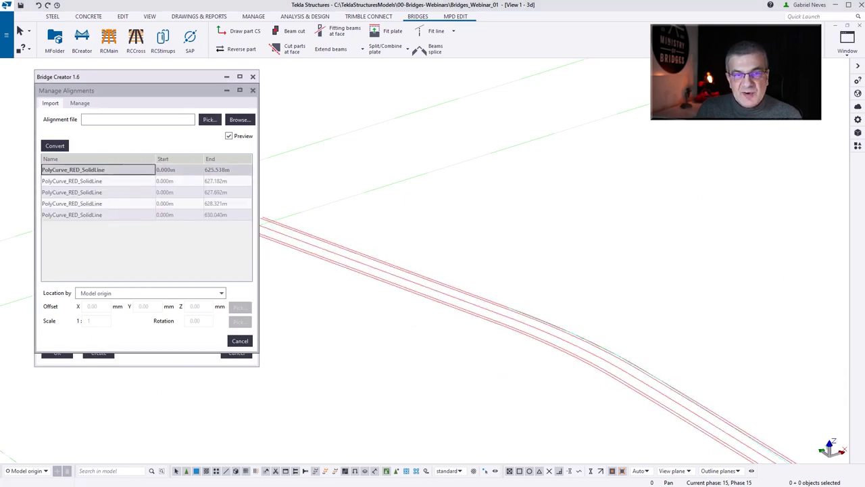
pyautogui.click(474, 248)
pyautogui.doubleClick(92, 170)
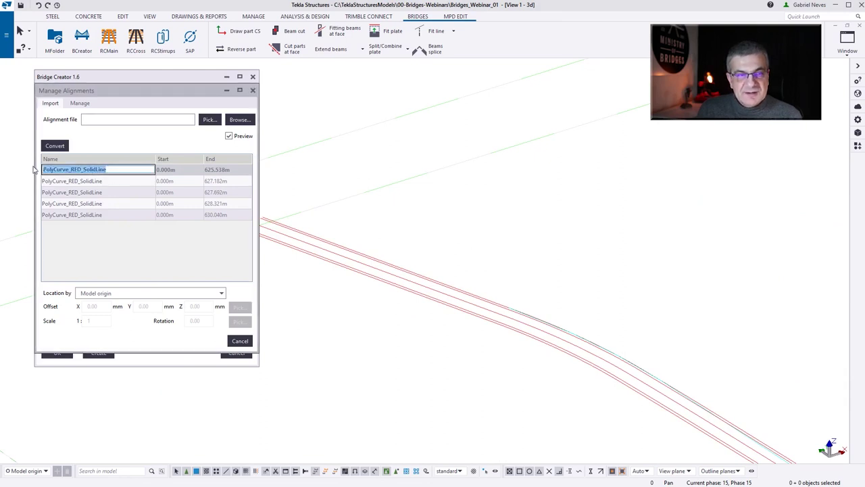
pyautogui.write('A-CL-L2')
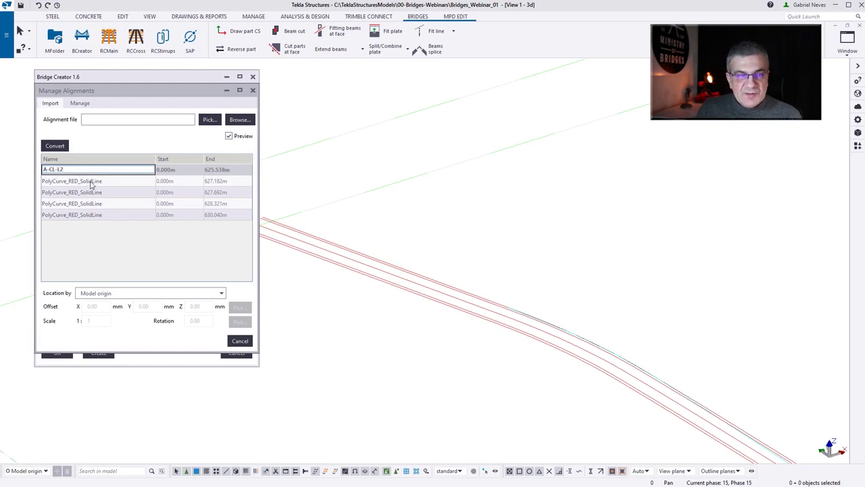
# Rename the second and third alignments in the import list A-CL-L1 and A-CL.
pyautogui.click(91, 181)
pyautogui.click(114, 182)
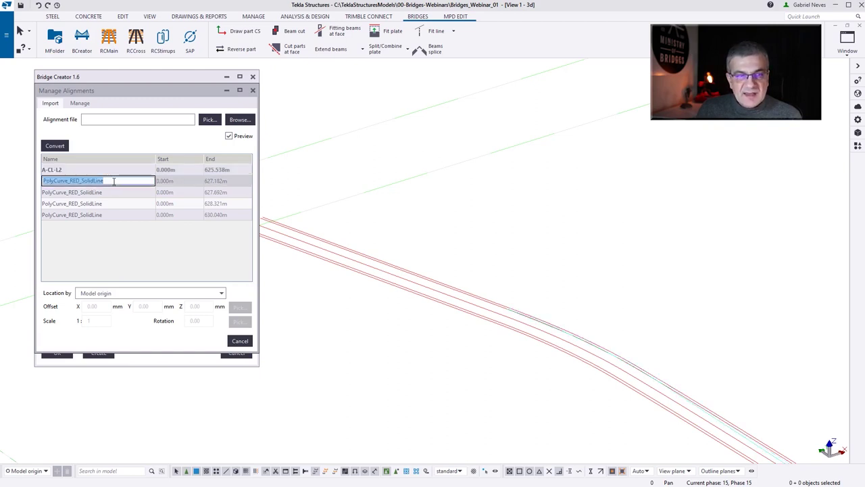
pyautogui.write('A-CL-L1')
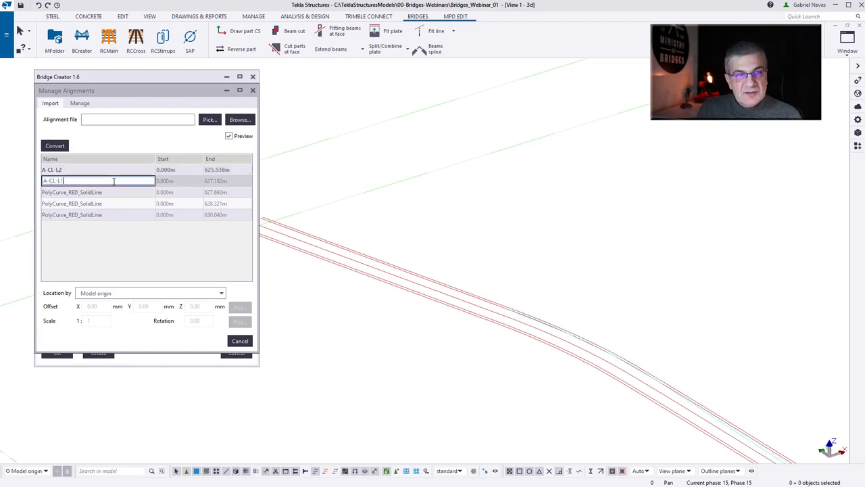
pyautogui.click(114, 193)
pyautogui.click(112, 192)
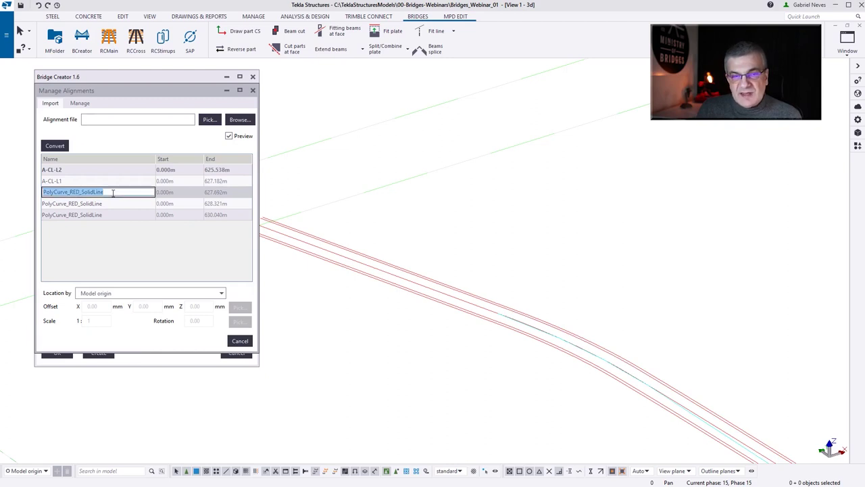
pyautogui.write('A-CL')
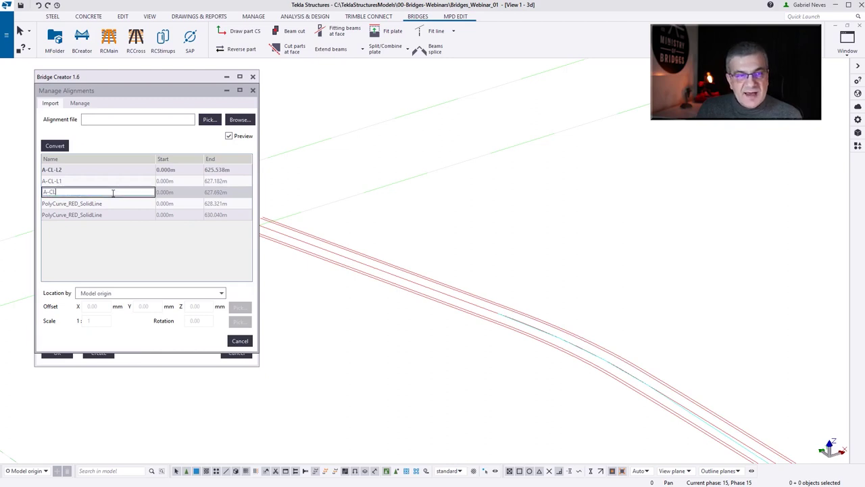
# Rename the fourth and fifth alignments in the import list A-CL-R1 and A-CL-R2.
pyautogui.click(111, 206)
pyautogui.click(115, 205)
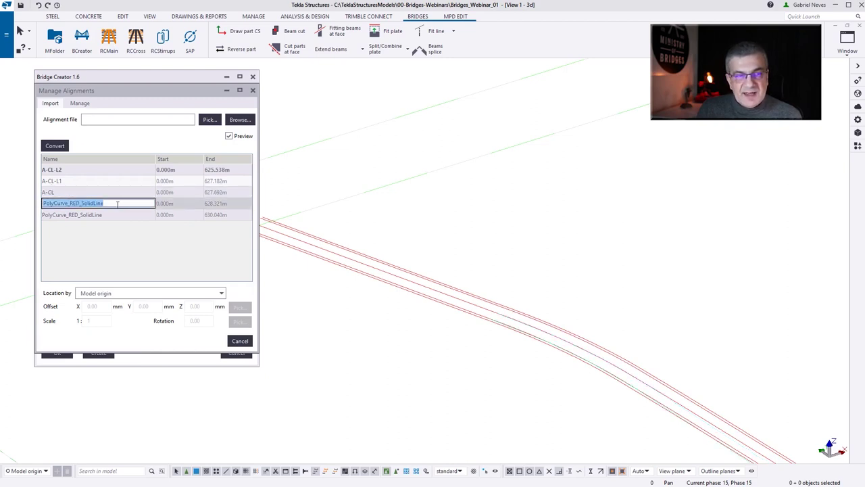
pyautogui.write('A-CL-')
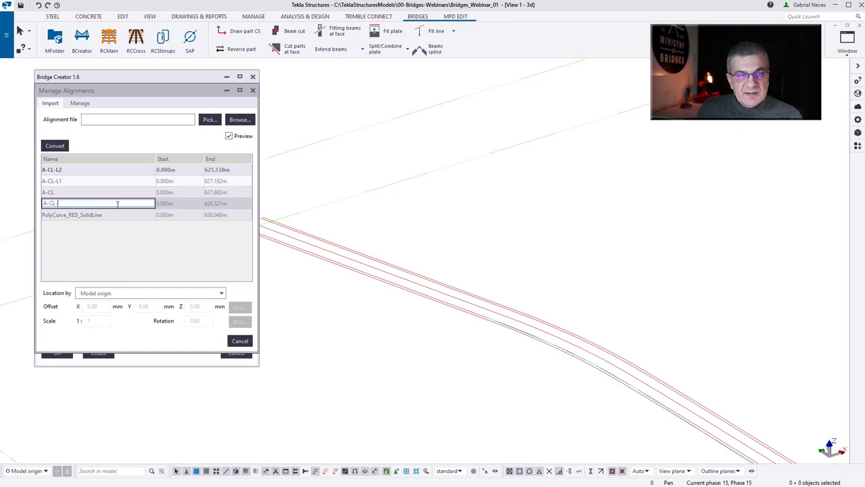
pyautogui.click(123, 215)
pyautogui.click(123, 215)
pyautogui.write('A-CL-R2')
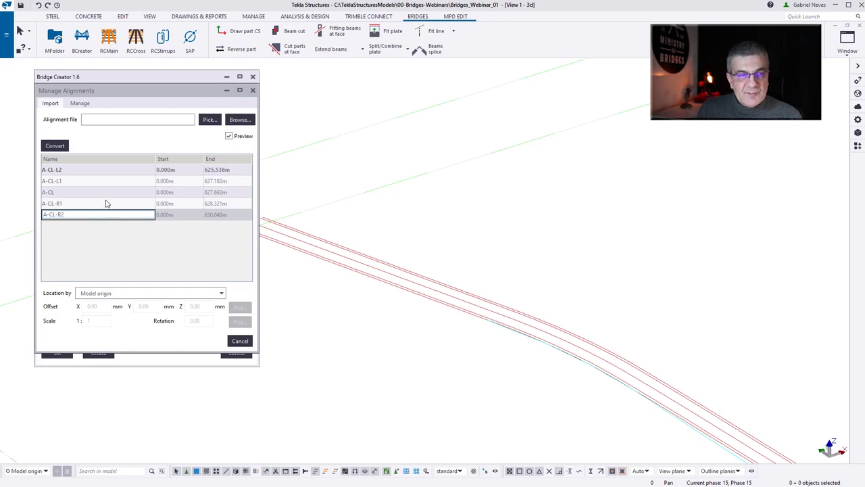
pyautogui.press('Return')
# Make phase 20 (BC Feature Lines) the current phase and convert all five A-CL alignments.
pyautogui.click(86, 172)
pyautogui.keyDown('shift'); pyautogui.click(88, 216); pyautogui.keyUp('shift')
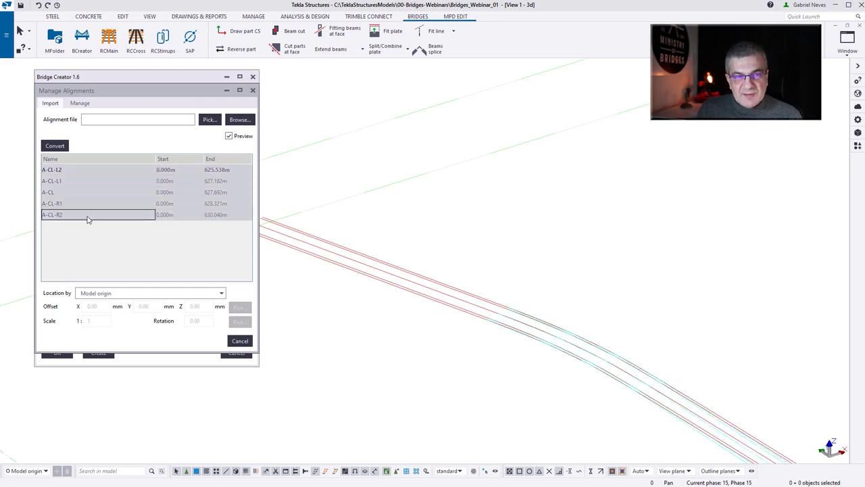
pyautogui.doubleClick(464, 253)
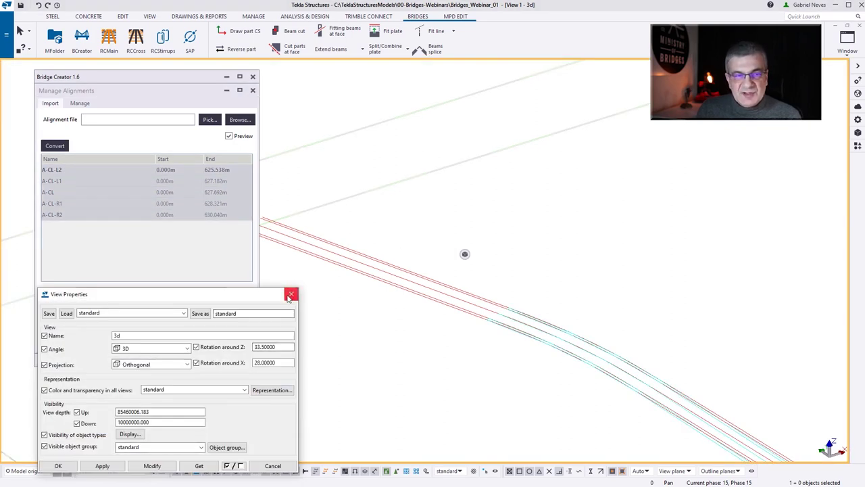
pyautogui.press('Escape')
pyautogui.hotkey('ctrl', 'h')
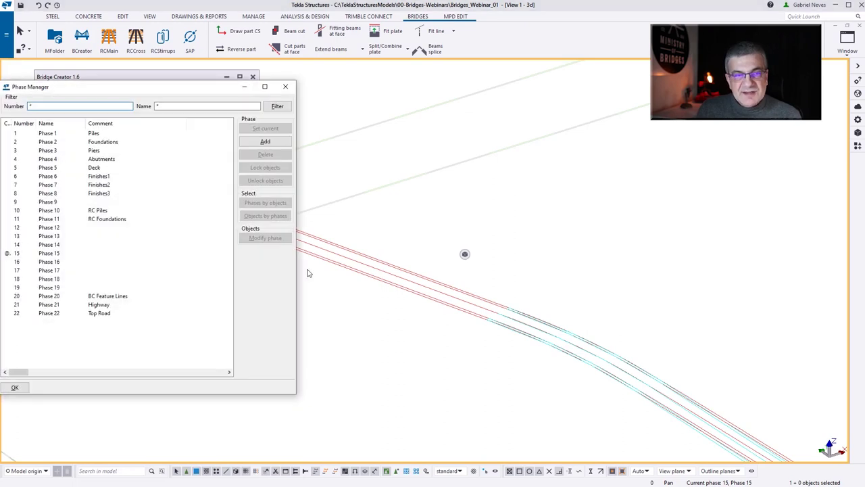
pyautogui.doubleClick(125, 302)
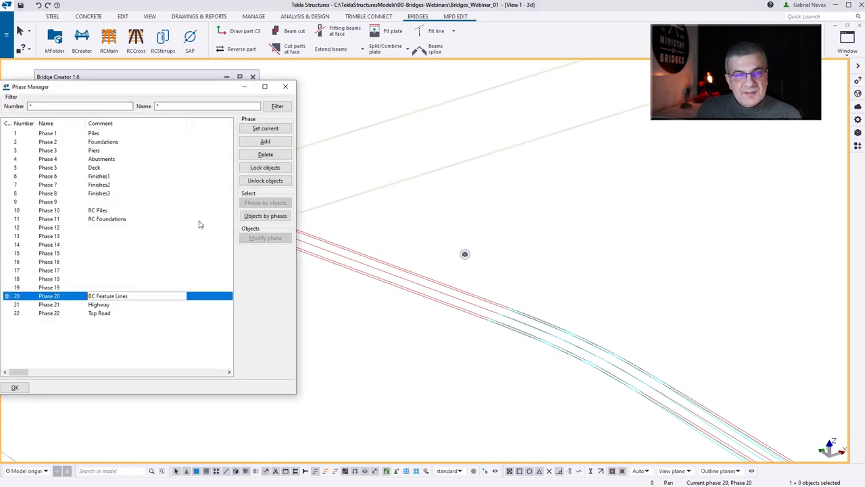
pyautogui.click(285, 86)
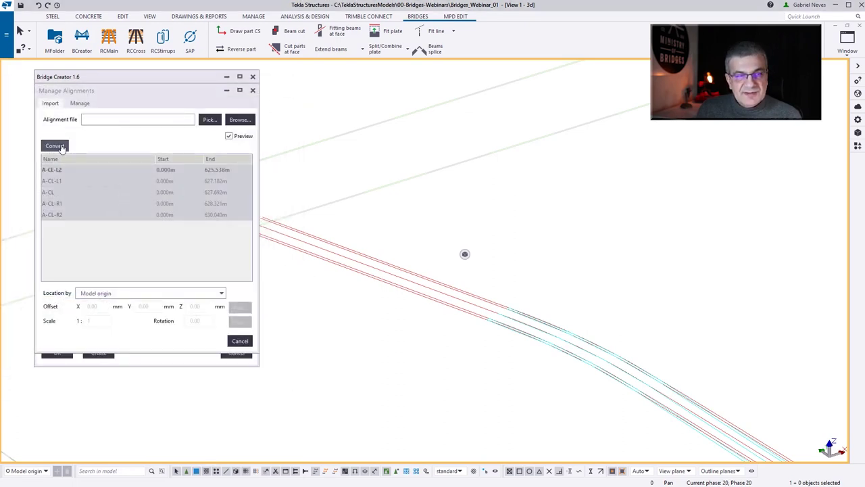
pyautogui.click(61, 148)
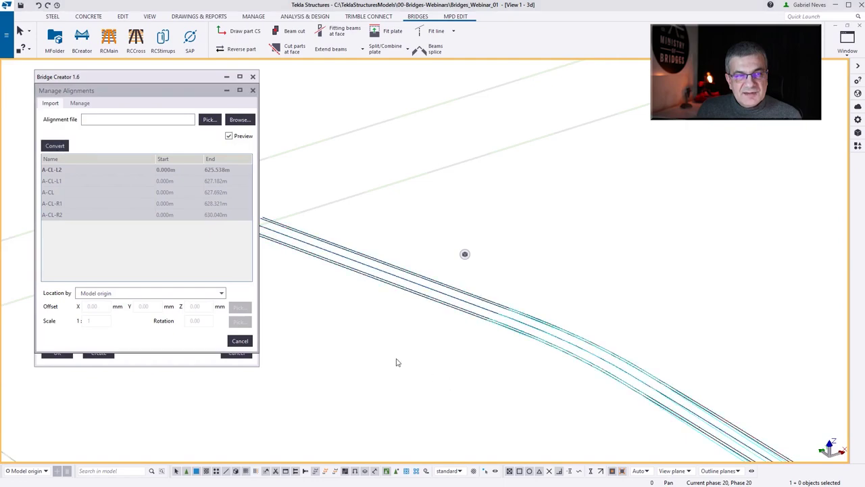
# Pick the five blue construction lines as the next set of alignments to import.
pyautogui.keyDown('ctrl'); pyautogui.moveTo(367, 354); pyautogui.dragTo(439, 256, button='middle'); pyautogui.keyUp('ctrl')
pyautogui.click(209, 119)
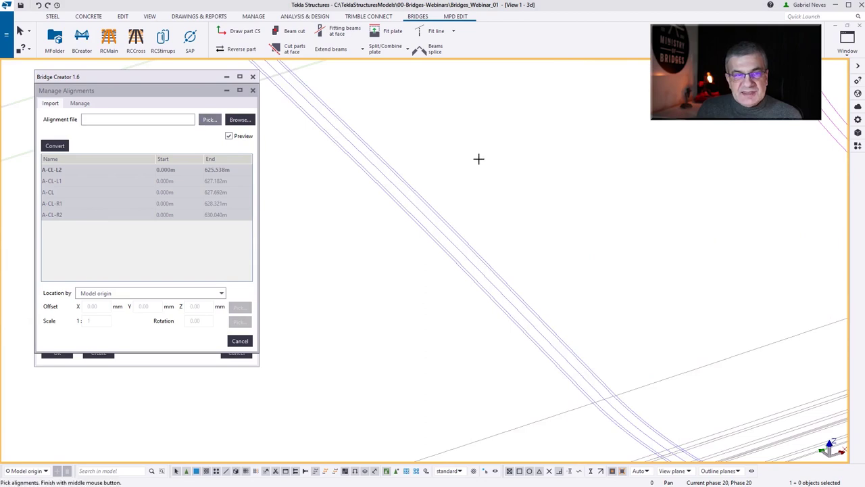
pyautogui.middleClick(361, 217)
pyautogui.click(108, 173)
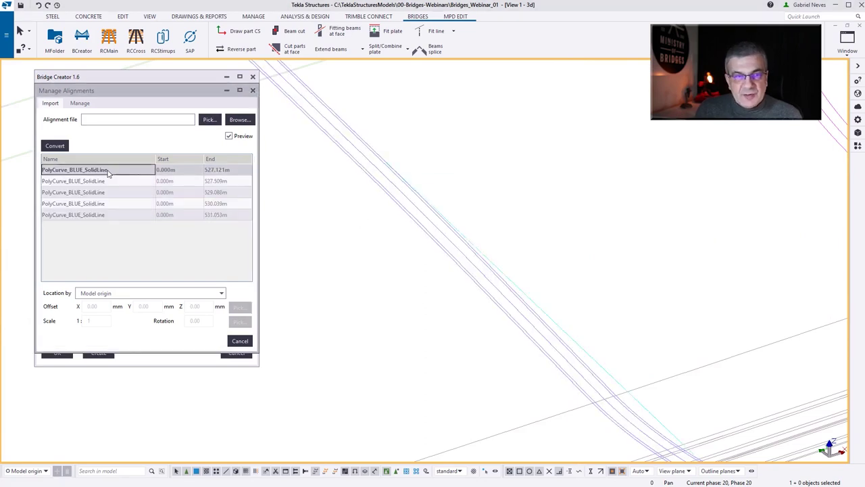
pyautogui.scroll(-3, 446, 270)
pyautogui.scroll(2, 445, 274)
# Rename the five blue-line alignments M-CL-L2, M-CL-L1, M-CL, M-CL-R1 and M-CL-R2, and convert them all.
pyautogui.click(110, 171)
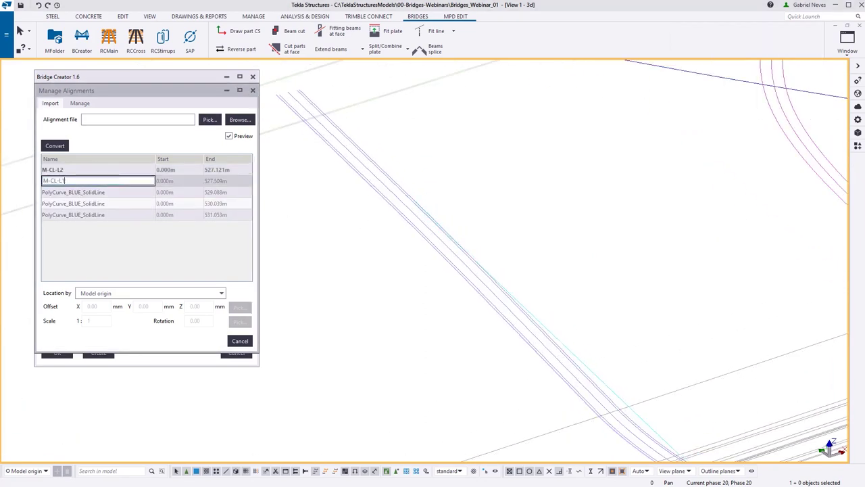
pyautogui.doubleClick(82, 192)
pyautogui.write('M-CL-L1')
pyautogui.doubleClick(81, 203)
pyautogui.write('M-CL-R1')
pyautogui.doubleClick(89, 217)
pyautogui.write('M-CL-R2')
pyautogui.keyDown('shift'); pyautogui.click(61, 169); pyautogui.keyUp('shift')
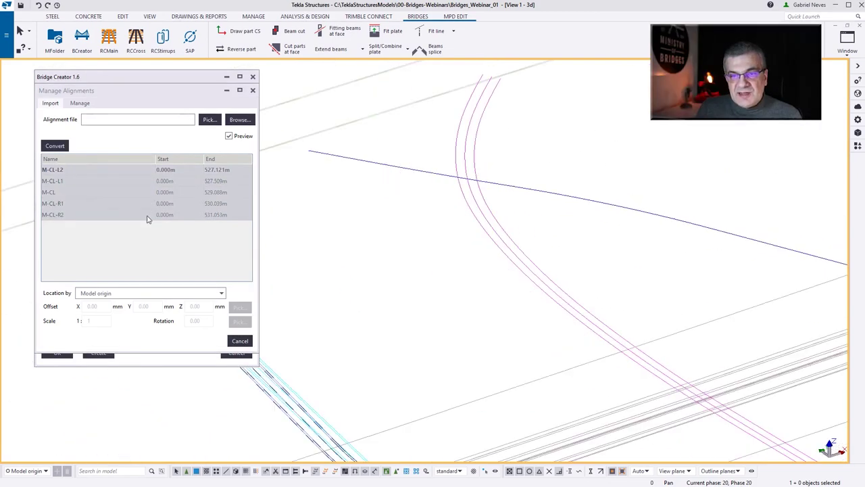
# Pick the three magenta construction lines as alignments to import and rename the first one X-CL-E.
pyautogui.click(210, 120)
pyautogui.doubleClick(66, 170)
pyautogui.write('X-CL-E')
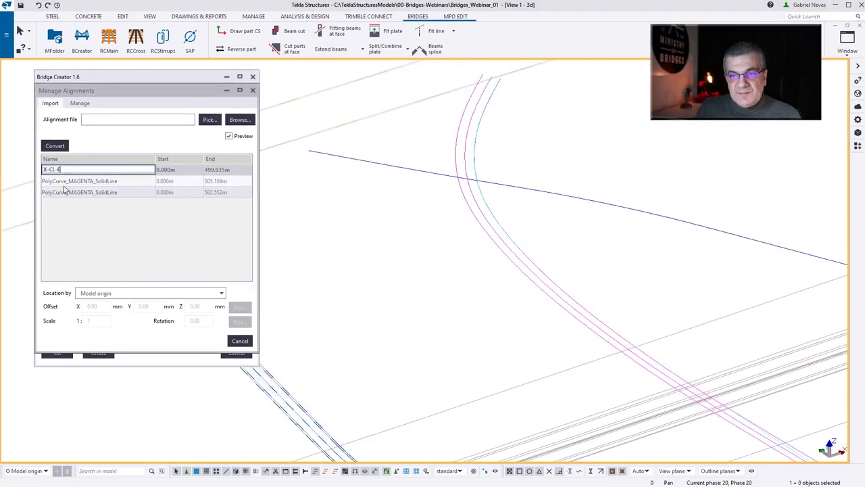
# Rename the other two magenta alignments X-CL and X-CL-W, and convert all three.
pyautogui.doubleClick(91, 181)
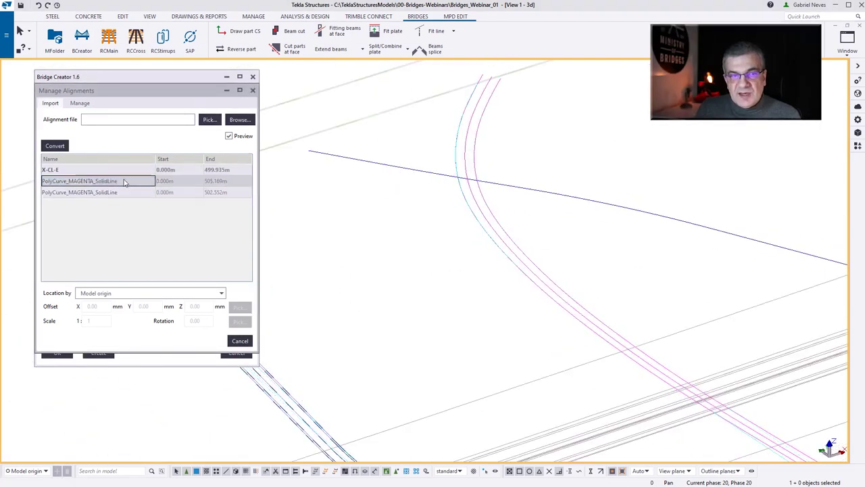
pyautogui.write('X-CL')
pyautogui.press('Return')
pyautogui.write('X-CL-W')
pyautogui.press('Return')
pyautogui.click(54, 145)
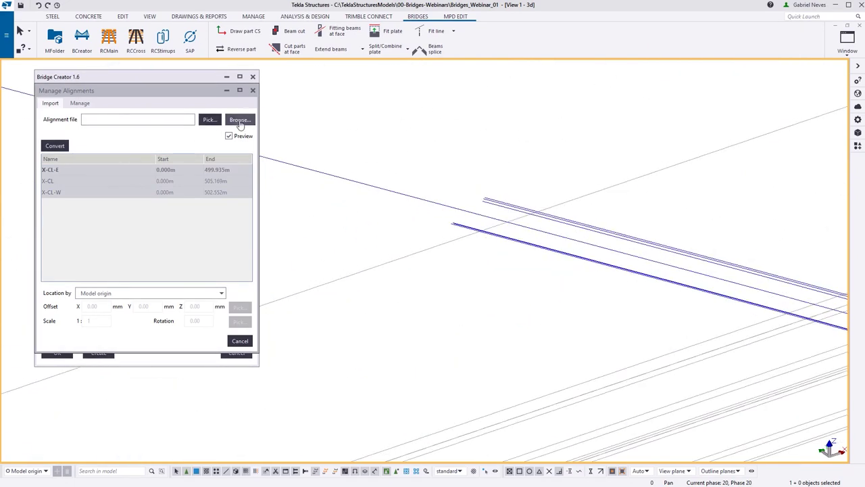
# Load the RoadOverHighwayAlignments file from RESOURCES, located by base point LV, and convert its ml_2 alignment.
pyautogui.click(240, 120)
pyautogui.doubleClick(169, 240)
pyautogui.click(91, 292)
pyautogui.click(112, 313)
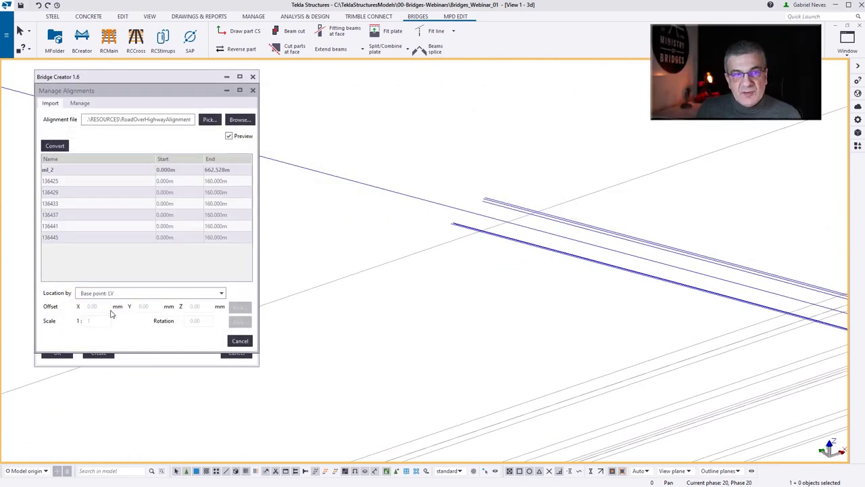
pyautogui.click(91, 170)
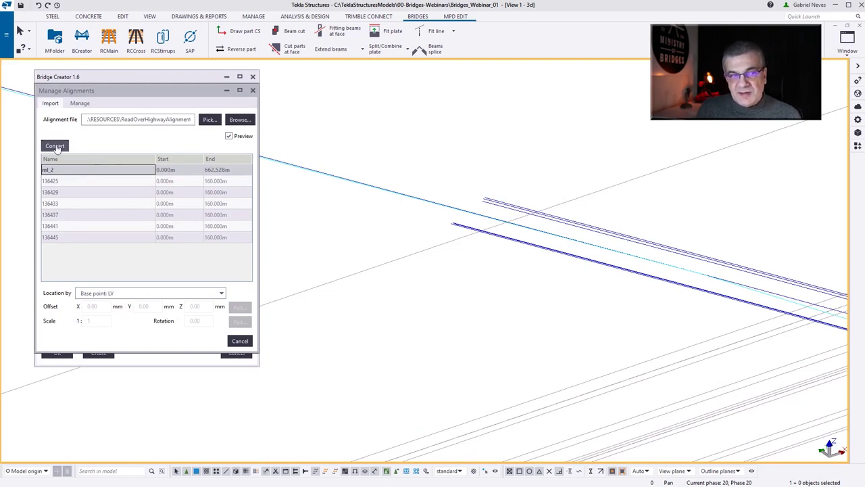
pyautogui.click(55, 147)
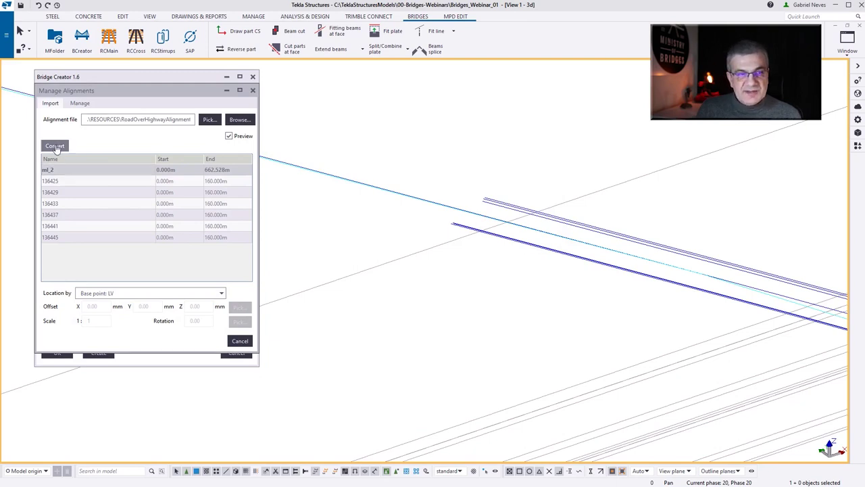
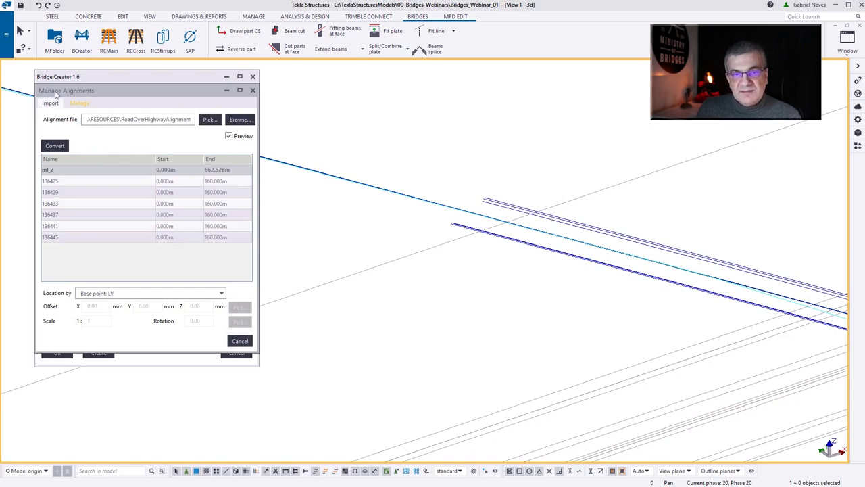
# Draw the chainage on the middle curve of the three converted magenta-line alignments using the alignment manager's tools.
pyautogui.click(81, 103)
pyautogui.scroll(-6, 669, 239)
pyautogui.scroll(4, 458, 223)
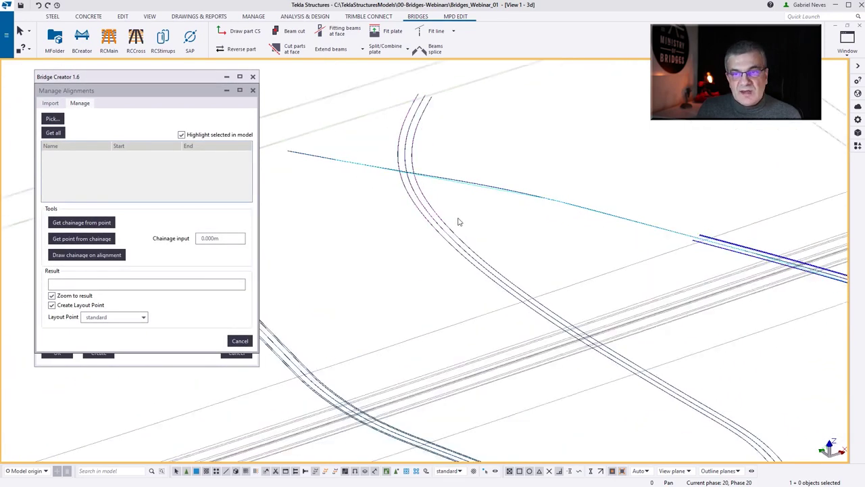
pyautogui.scroll(4, 466, 269)
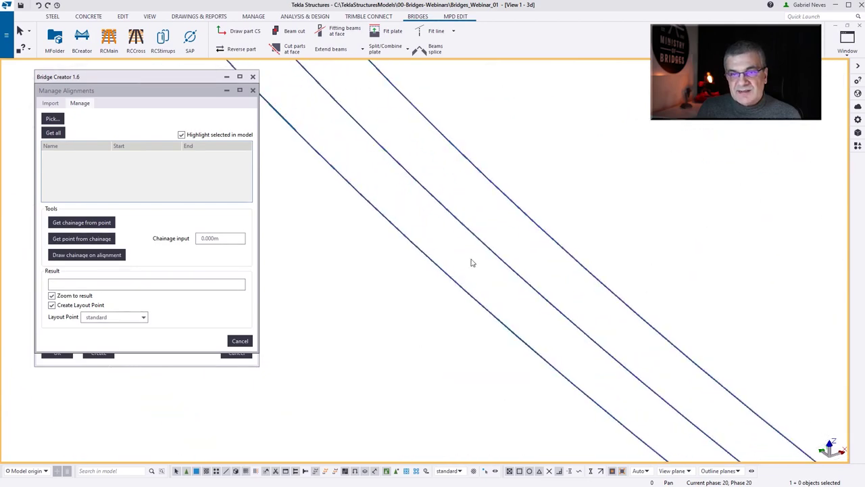
pyautogui.click(97, 256)
pyautogui.click(487, 238)
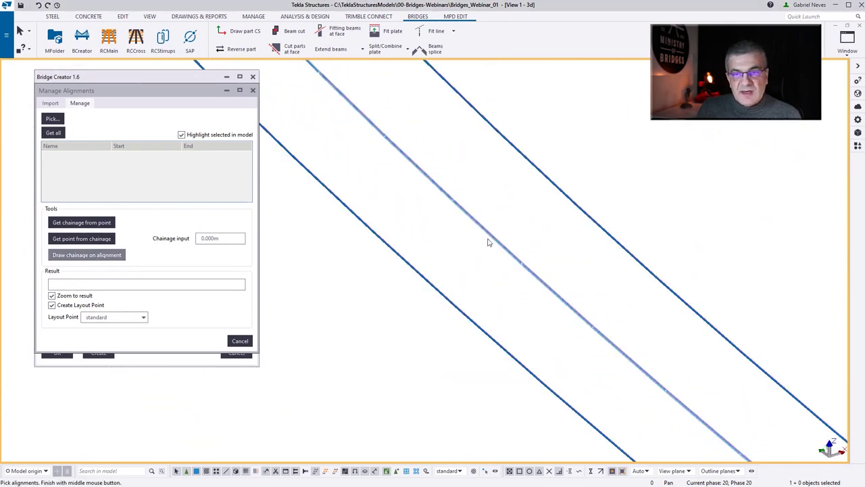
pyautogui.middleClick(433, 234)
# Examine the chainage marks along the middle magenta-line alignment, especially where it crosses the highway lines.
pyautogui.scroll(-2, 421, 174)
pyautogui.scroll(-3, 421, 173)
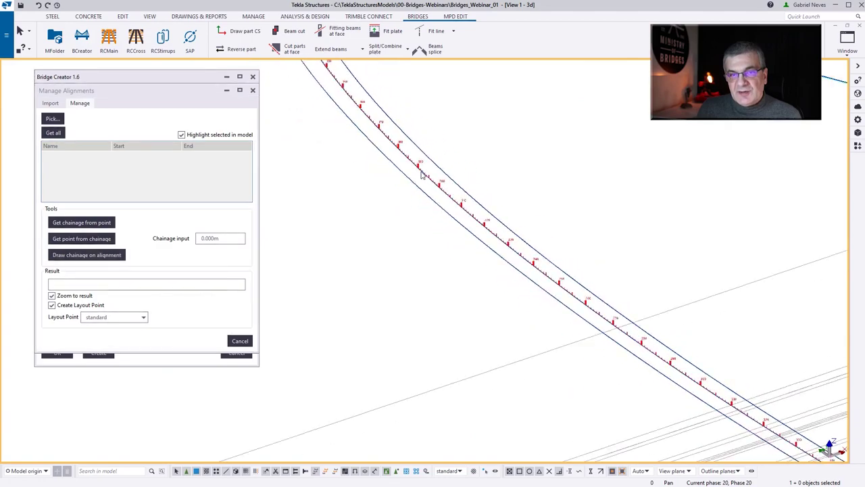
pyautogui.scroll(3, 647, 280)
pyautogui.scroll(6, 644, 276)
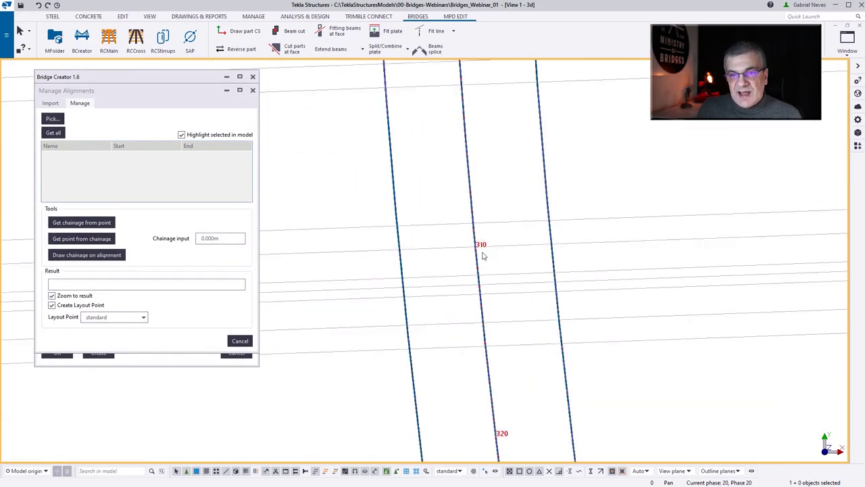
pyautogui.scroll(-3, 502, 260)
pyautogui.scroll(-2, 484, 139)
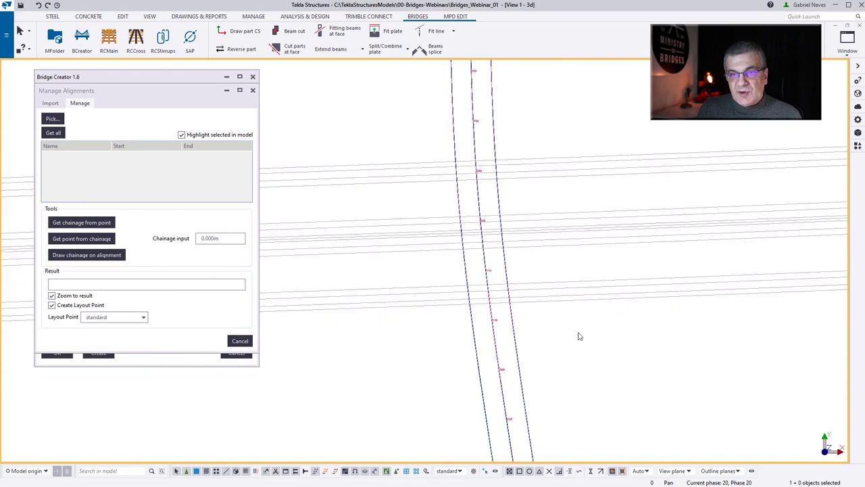
pyautogui.scroll(-3, 600, 315)
pyautogui.scroll(-2, 381, 286)
# Close the alignment manager and Bridge Creator, returning to the full set of alignments in the model.
pyautogui.click(240, 341)
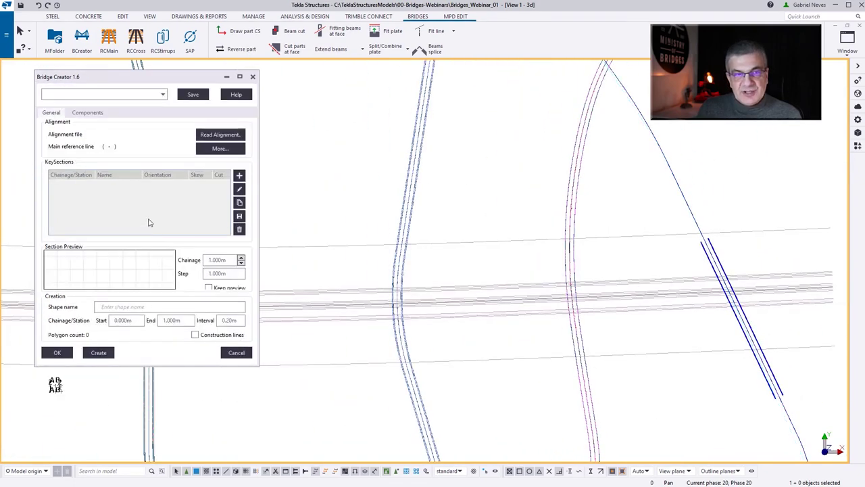
pyautogui.click(238, 354)
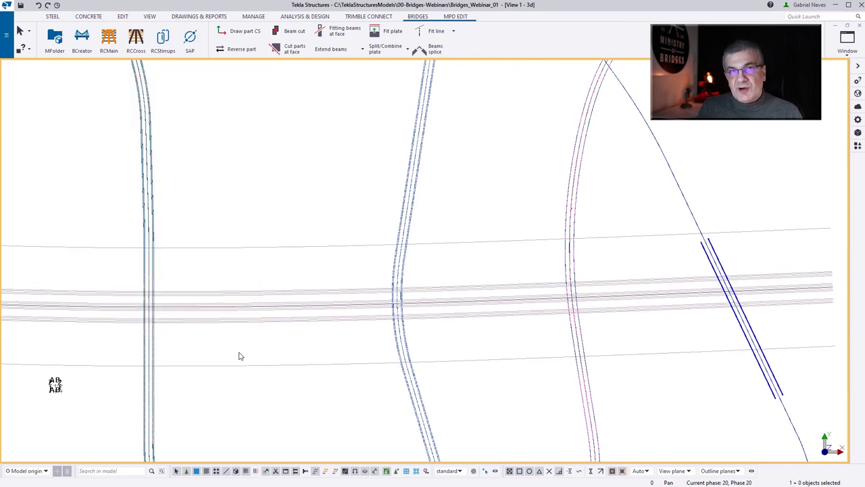
pyautogui.rightClick(274, 177)
pyautogui.click(321, 215)
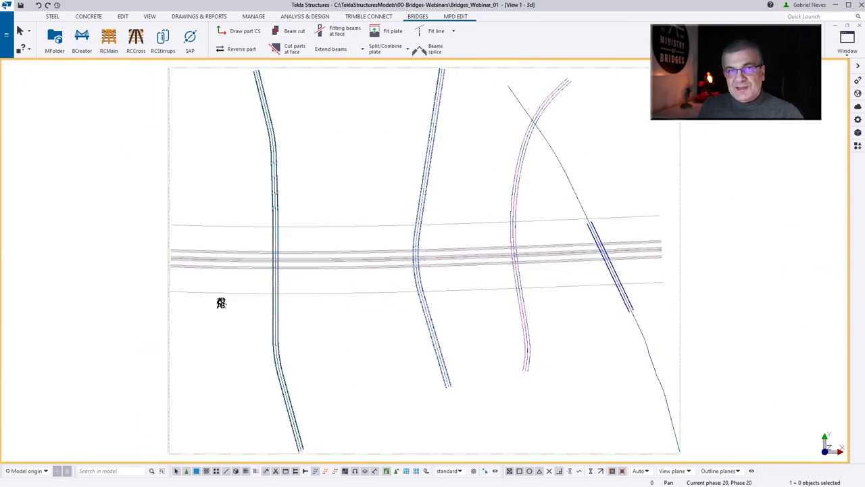
# Open the model folder, look into the COMPONENTS folder inside RESOURCES, and return to Tekla Structures.
pyautogui.click(54, 39)
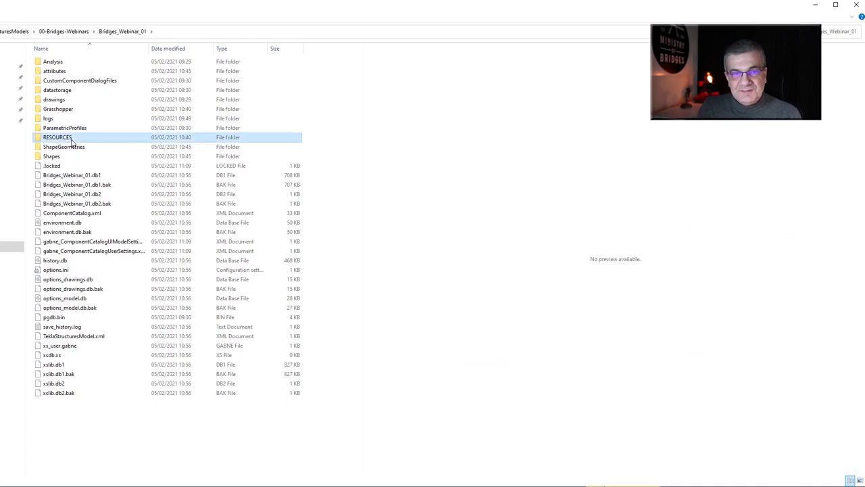
pyautogui.doubleClick(71, 139)
pyautogui.doubleClick(61, 71)
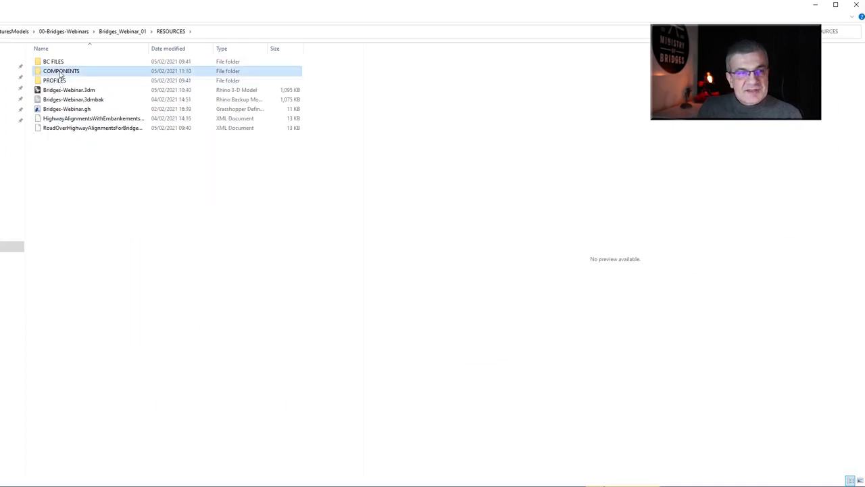
pyautogui.click(40, 205)
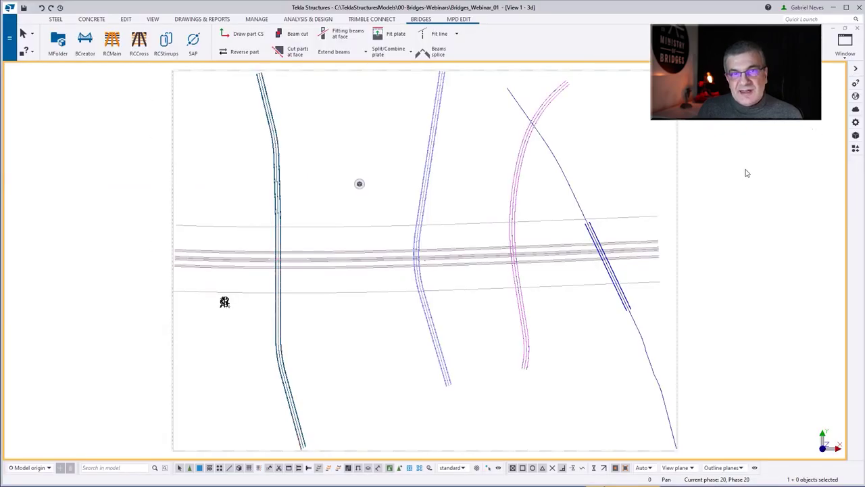
# Review the N2W, parapet and pier UEL files in RESOURCES > COMPONENTS through the custom component import, and leave without importing.
pyautogui.click(857, 151)
pyautogui.click(837, 80)
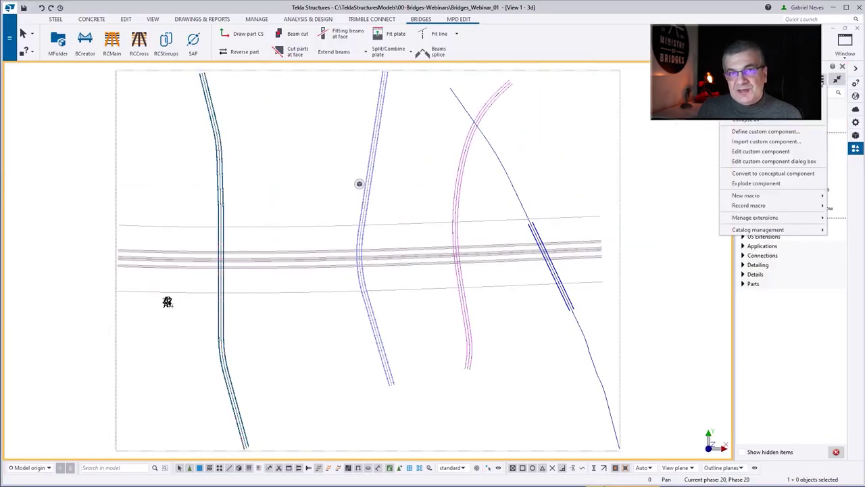
pyautogui.click(765, 141)
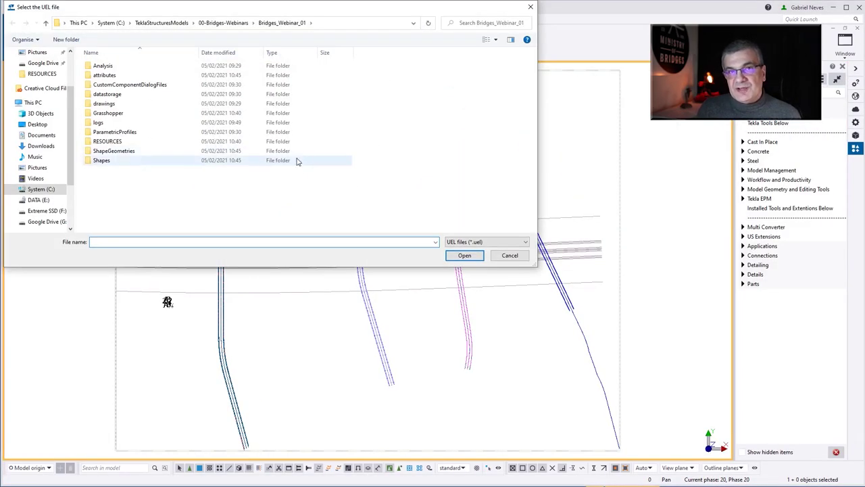
pyautogui.doubleClick(112, 141)
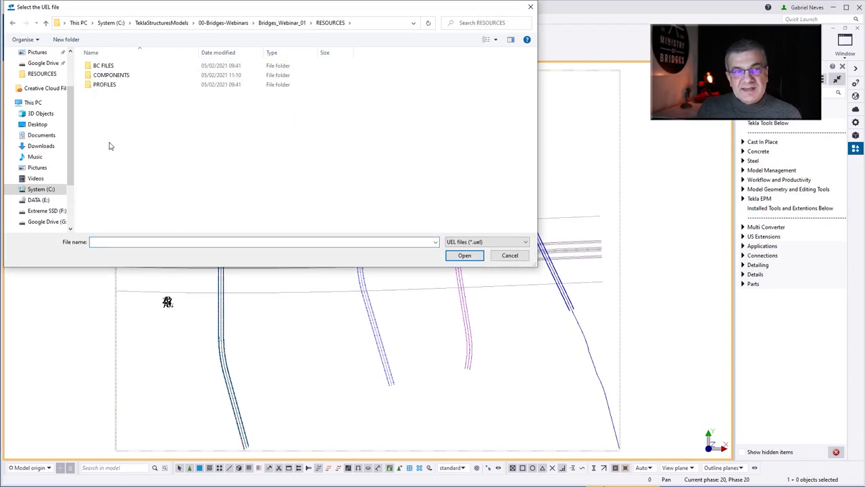
pyautogui.doubleClick(106, 75)
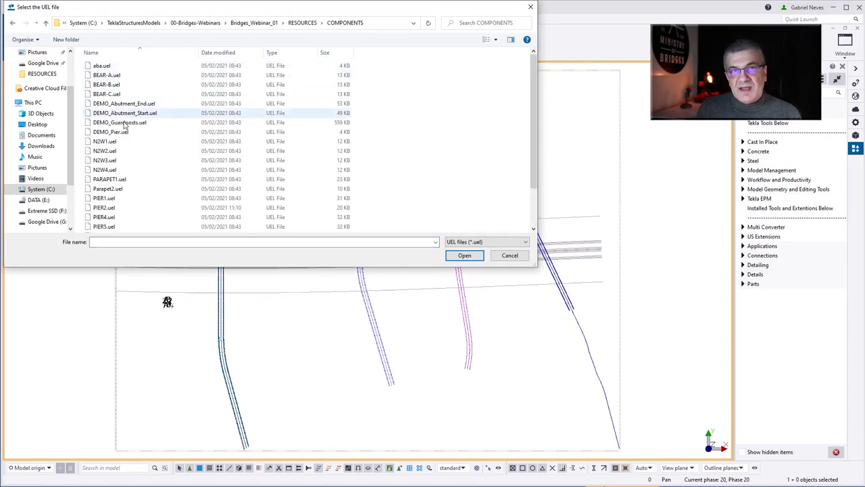
pyautogui.click(105, 141)
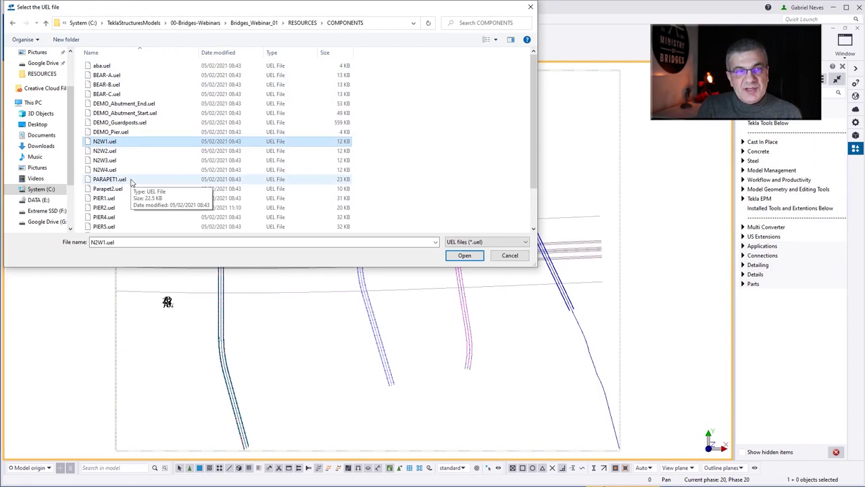
pyautogui.click(116, 181)
pyautogui.click(113, 189)
pyautogui.scroll(-2, 142, 198)
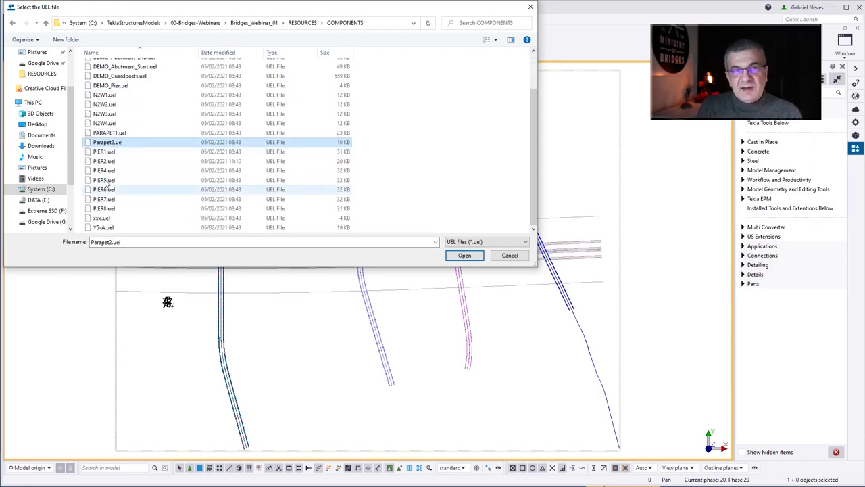
pyautogui.click(131, 183)
pyautogui.scroll(2, 131, 183)
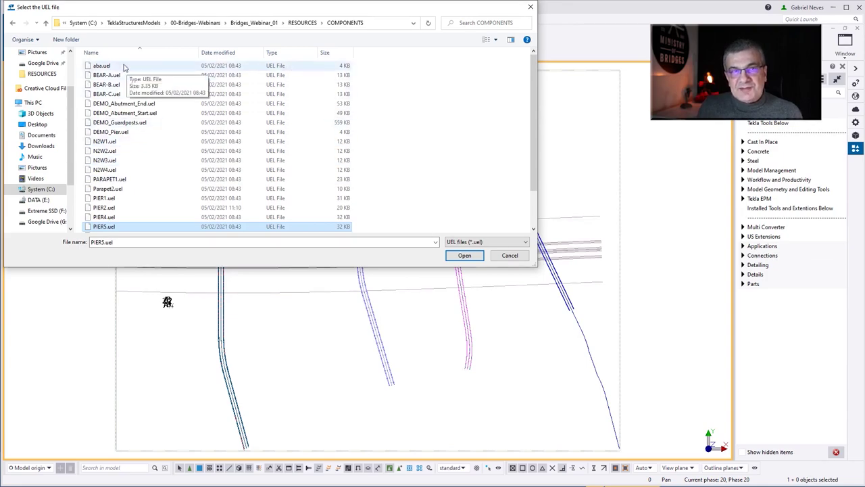
pyautogui.click(510, 255)
# Load the Others.profiles.uel file from RESOURCES > PROFILES for import into the profile catalog.
pyautogui.click(10, 8)
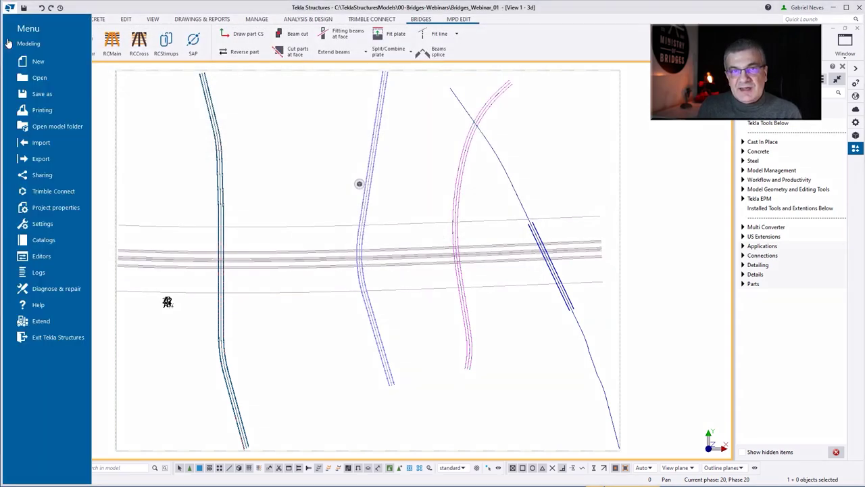
pyautogui.click(63, 239)
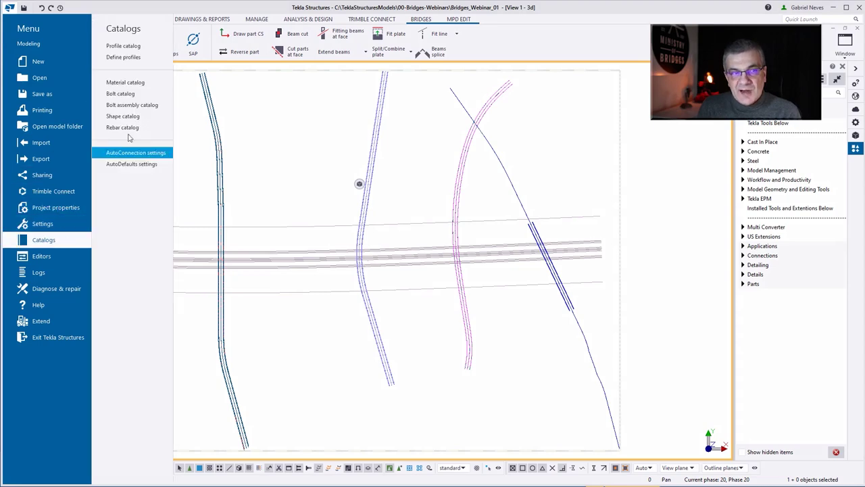
pyautogui.click(132, 48)
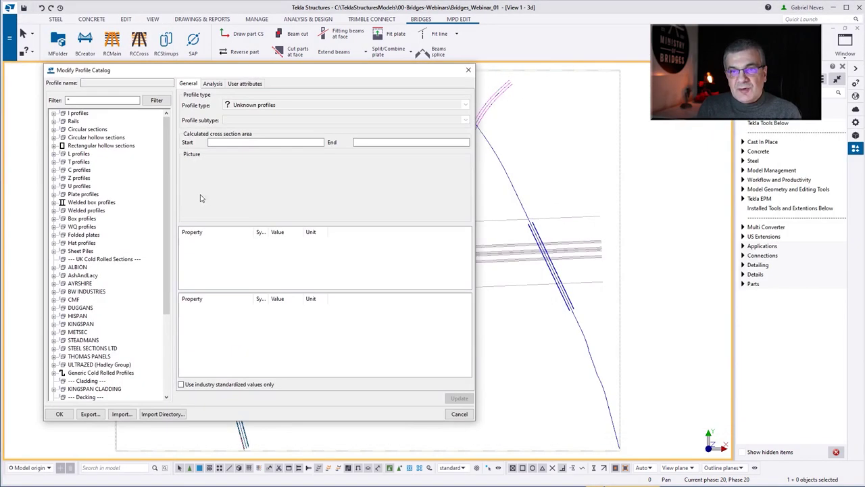
pyautogui.click(121, 414)
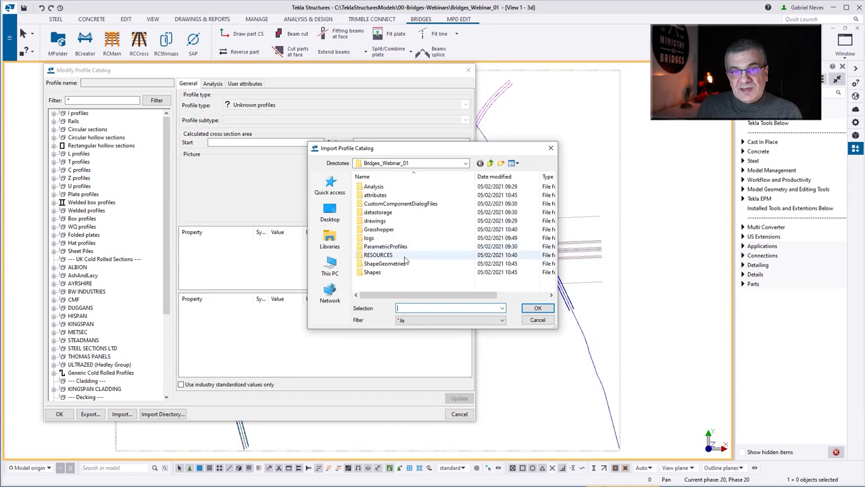
pyautogui.doubleClick(404, 256)
pyautogui.doubleClick(403, 203)
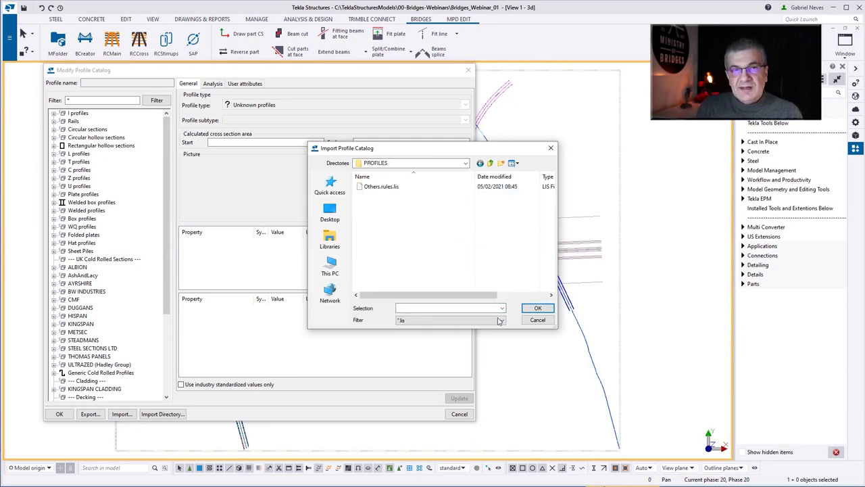
pyautogui.click(499, 321)
pyautogui.click(468, 335)
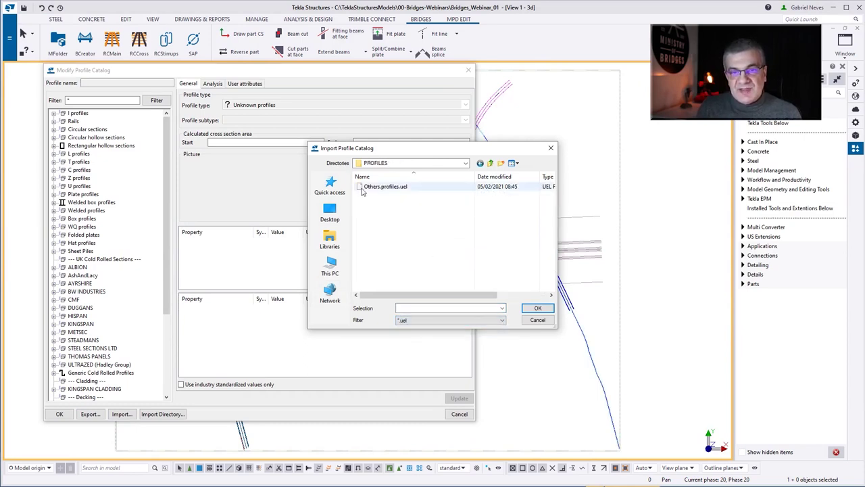
pyautogui.click(382, 187)
pyautogui.click(537, 308)
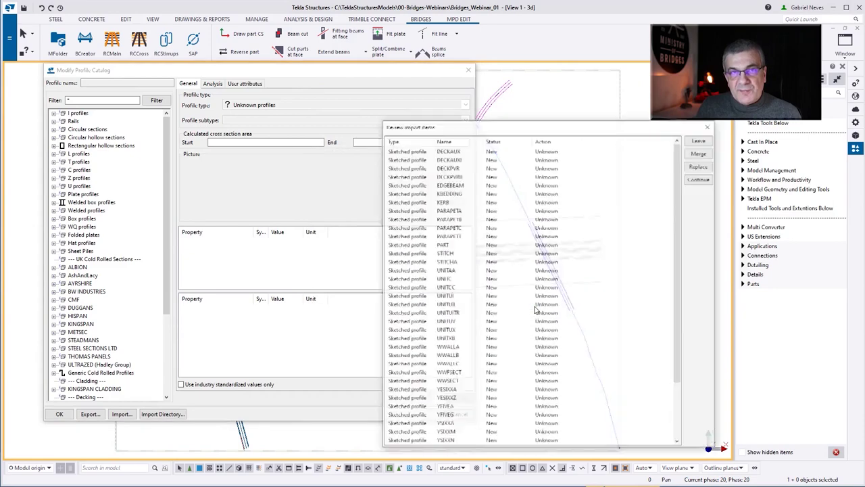
# Set all listed sketched and variable cross-section profiles to Replace and continue their import.
pyautogui.click(547, 169)
pyautogui.scroll(-3, 539, 164)
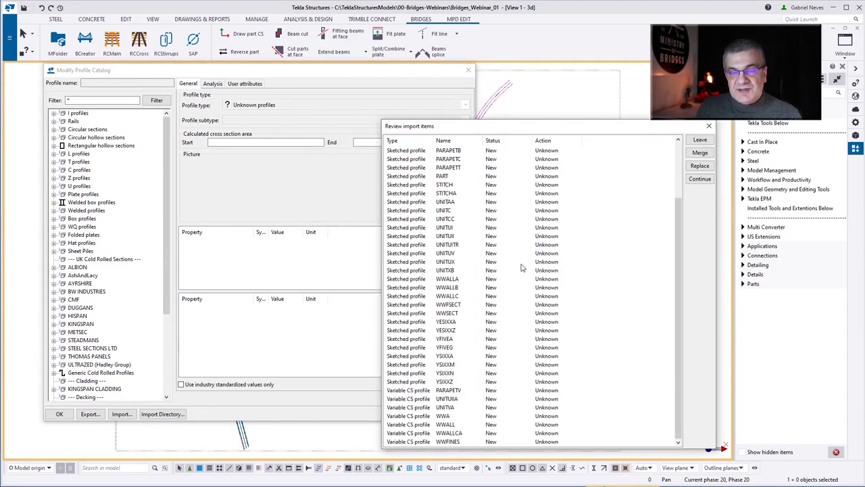
pyautogui.keyDown('shift'); pyautogui.click(463, 441); pyautogui.keyUp('shift')
pyautogui.scroll(3, 546, 396)
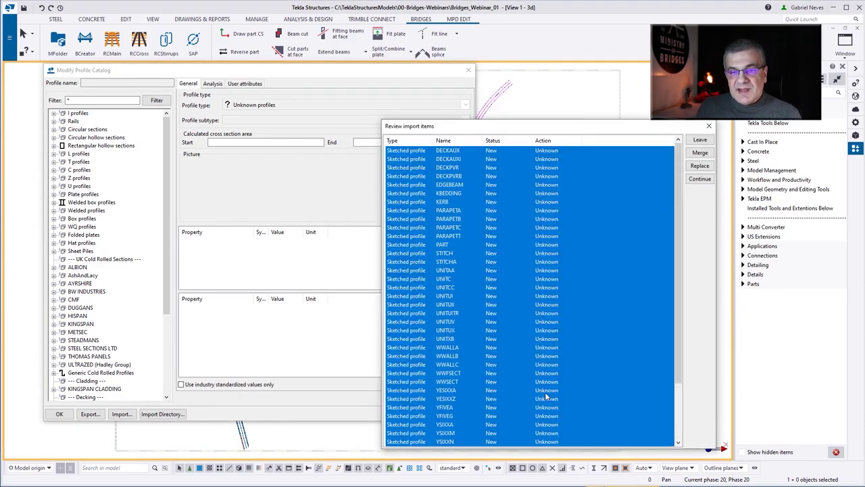
pyautogui.click(699, 165)
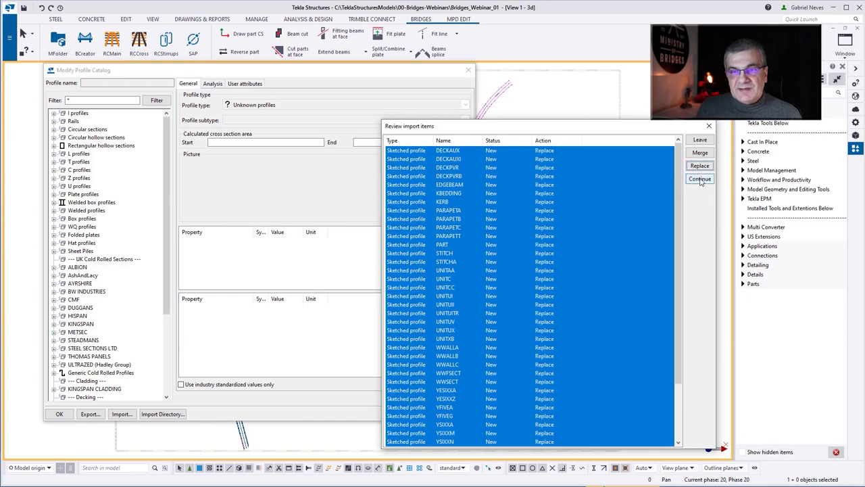
pyautogui.click(700, 179)
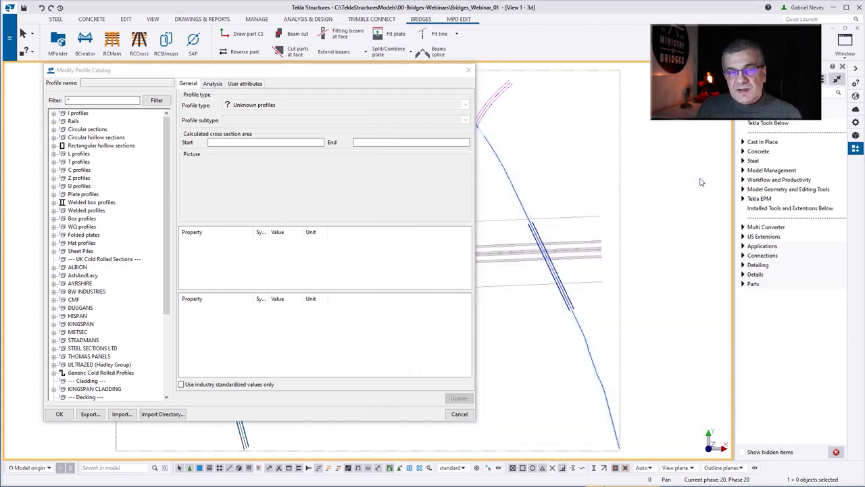
# Load the clb parametric profile library from RESOURCES > PROFILES for import into the profile catalog.
pyautogui.click(121, 414)
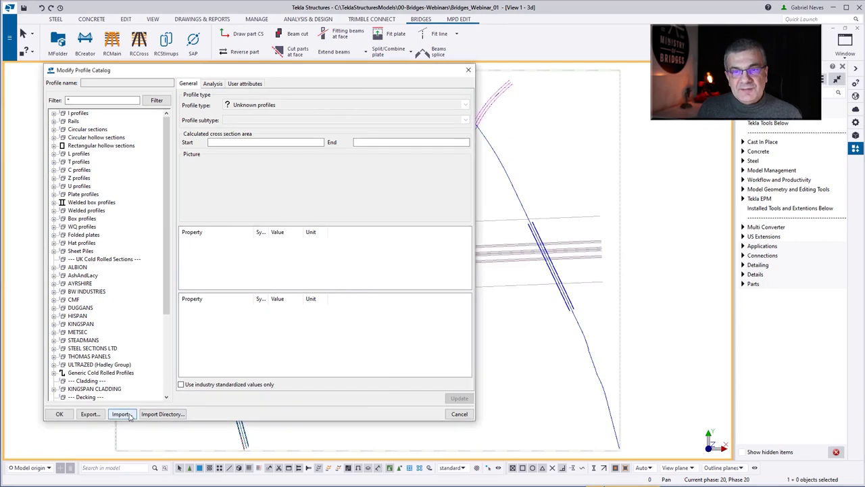
pyautogui.click(423, 325)
pyautogui.click(409, 340)
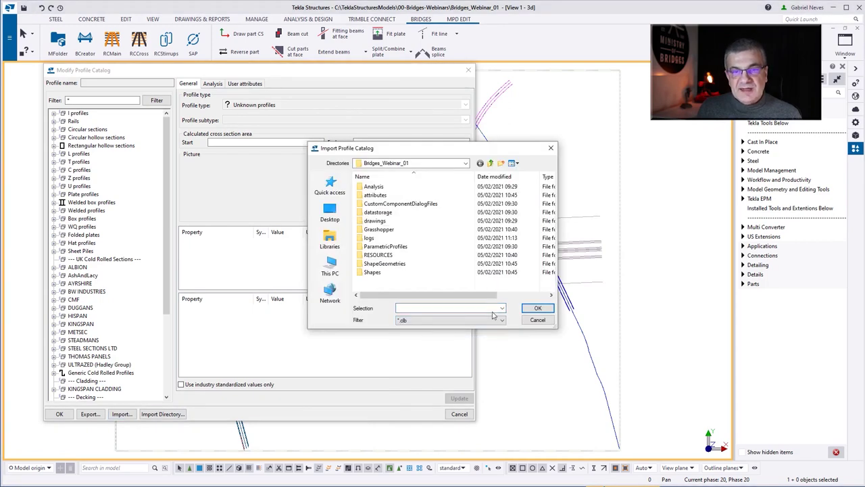
pyautogui.doubleClick(378, 255)
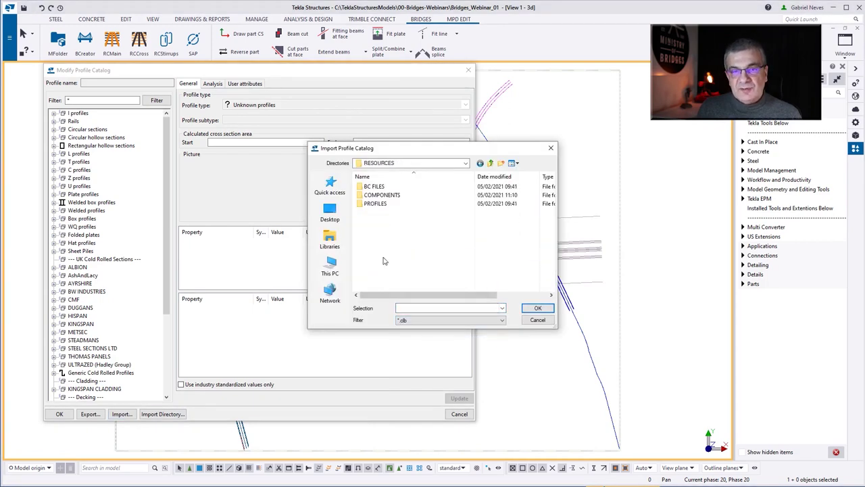
pyautogui.doubleClick(375, 203)
pyautogui.click(380, 187)
pyautogui.click(537, 308)
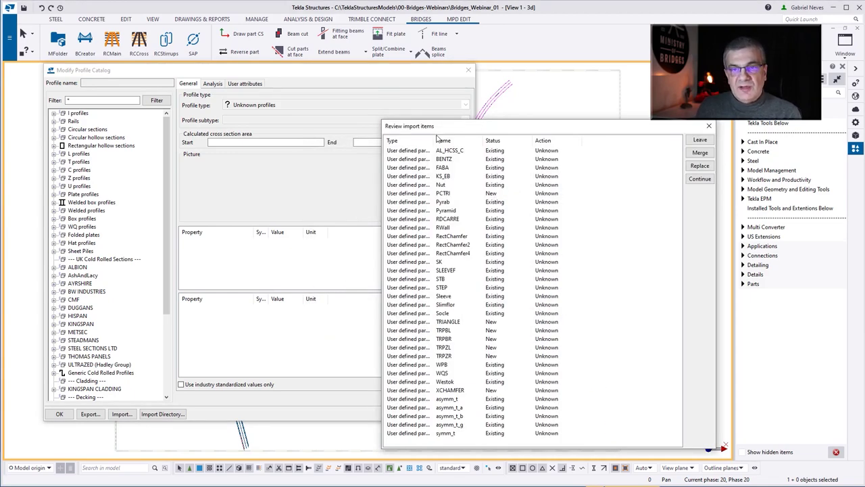
# Import all user-defined parametric profiles from AL_HCSS_C to symm_t with the Replace action, and save the profile catalog changes.
pyautogui.click(452, 151)
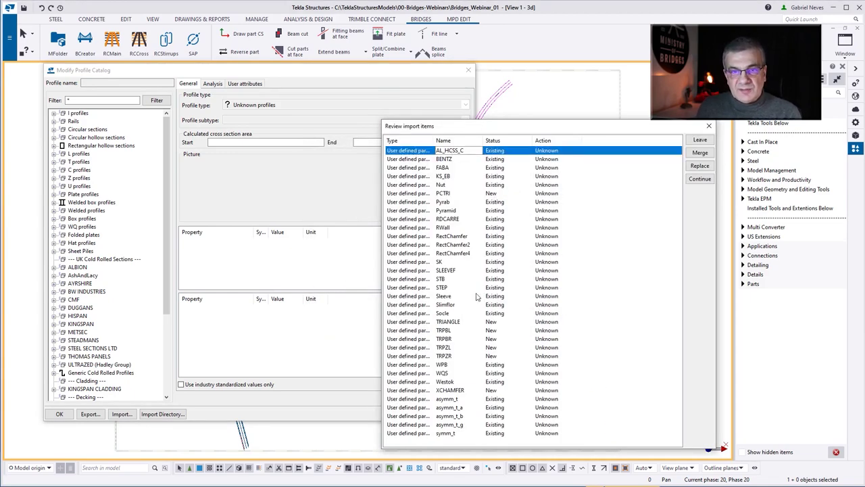
pyautogui.keyDown('shift'); pyautogui.click(446, 433); pyautogui.keyUp('shift')
pyautogui.click(699, 166)
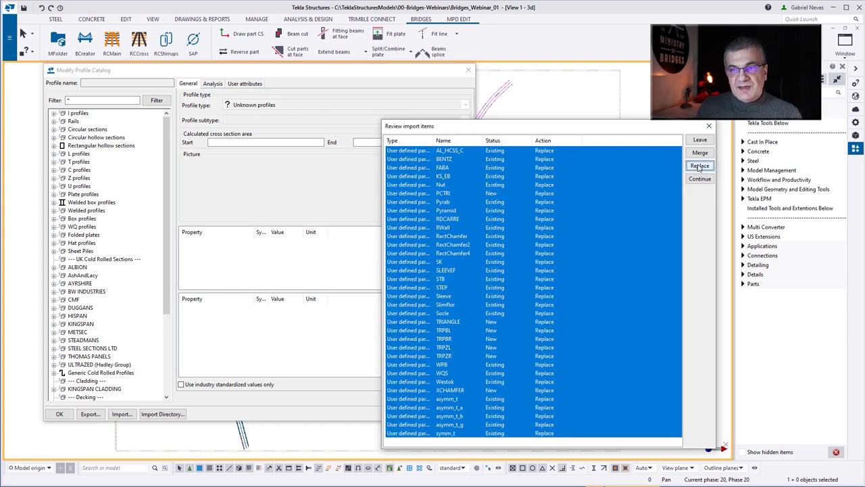
pyautogui.click(703, 179)
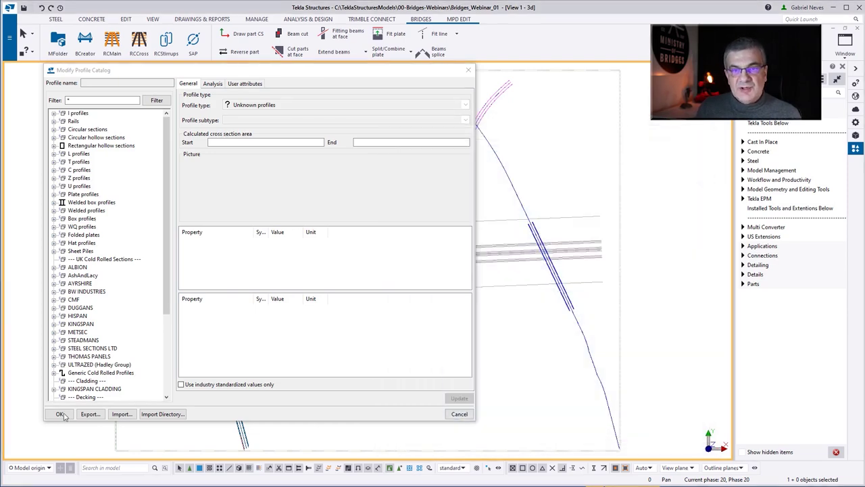
pyautogui.click(415, 258)
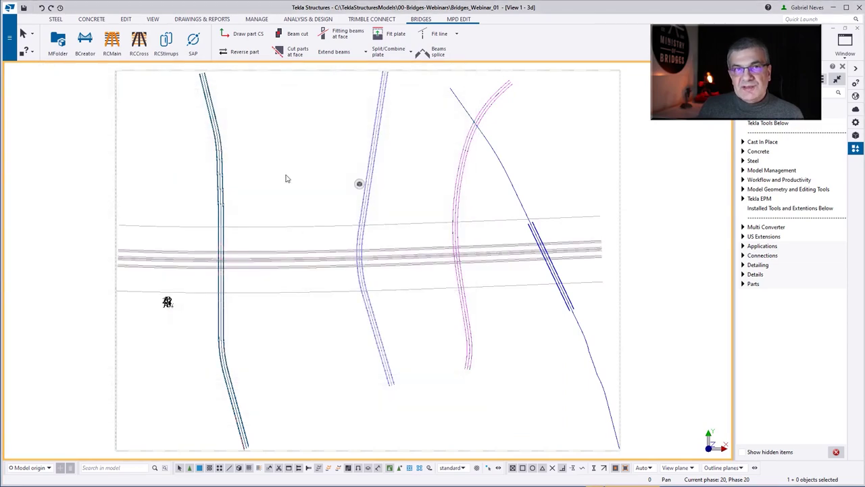
# Reopen the profile catalog and examine the profiles in the Others group, including BORDER and PARAPETT.
pyautogui.click(9, 38)
pyautogui.moveTo(60, 241)
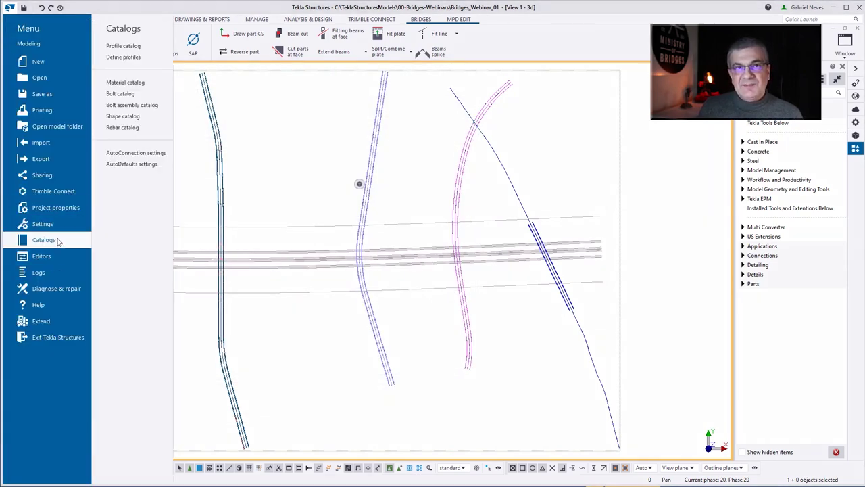
pyautogui.click(129, 46)
pyautogui.scroll(-15, 86, 330)
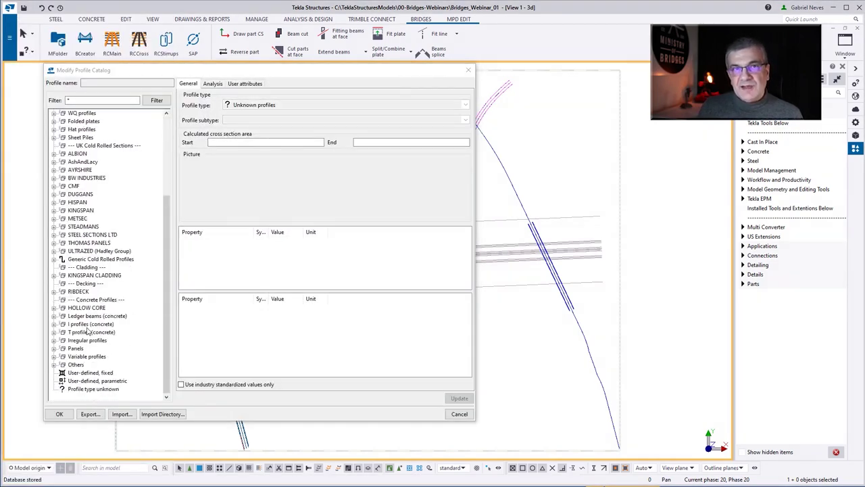
pyautogui.click(54, 364)
pyautogui.click(88, 202)
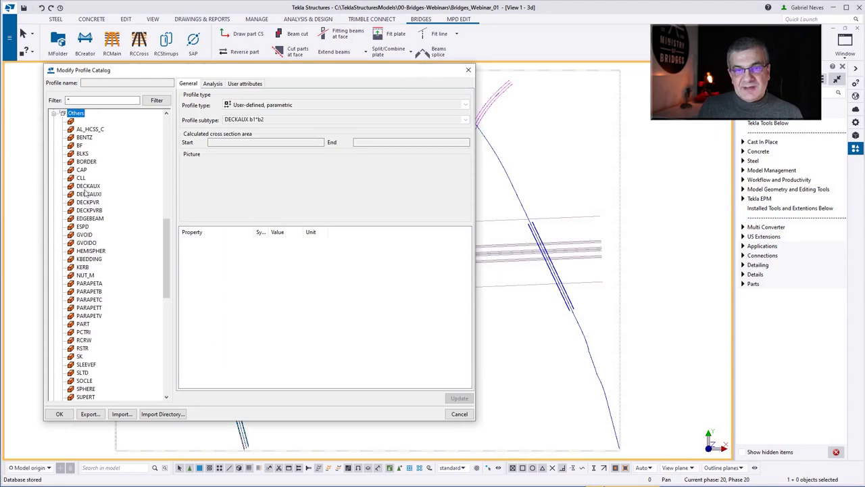
pyautogui.click(86, 163)
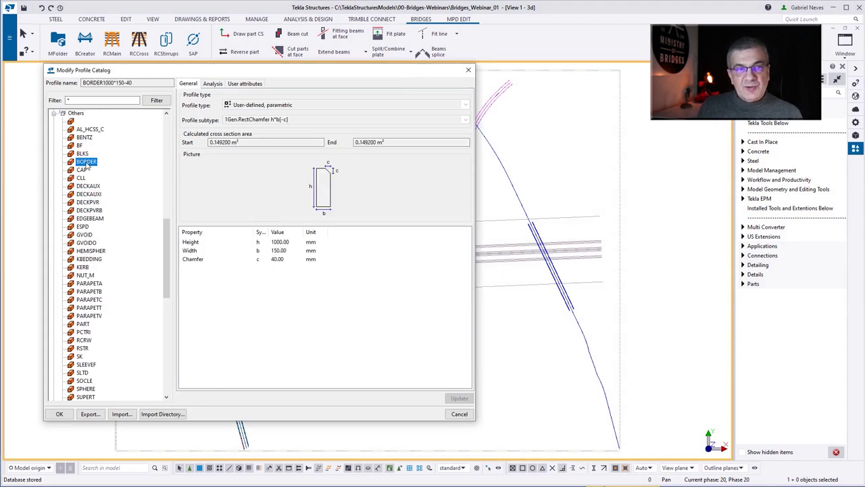
pyautogui.scroll(-3, 101, 223)
pyautogui.click(88, 234)
pyautogui.scroll(-10, 95, 246)
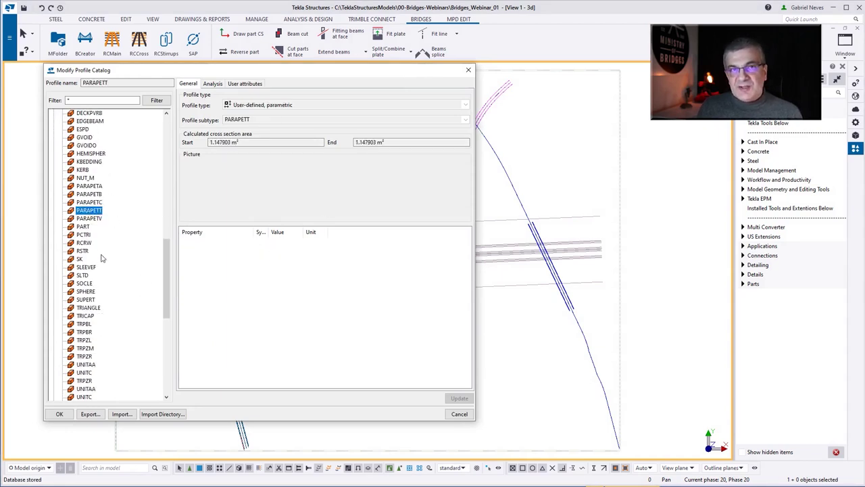
pyautogui.scroll(-1, 102, 259)
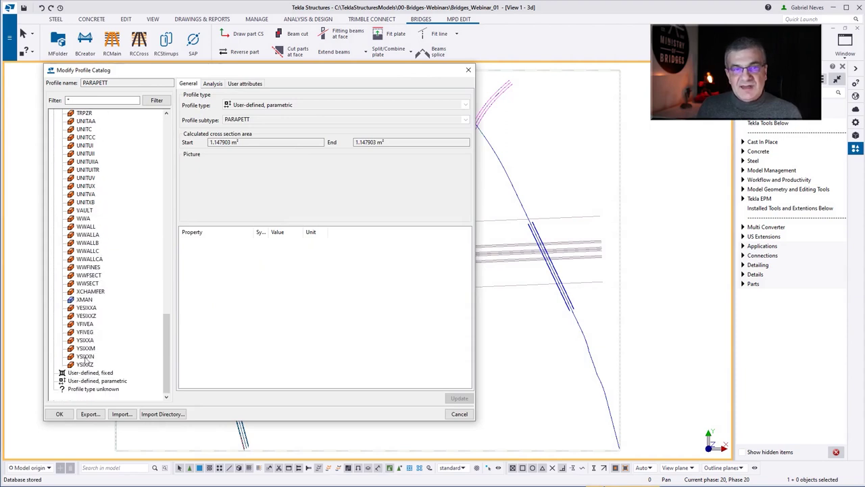
# View the YFIVEA profile and close the profile catalog without saving changes.
pyautogui.click(84, 332)
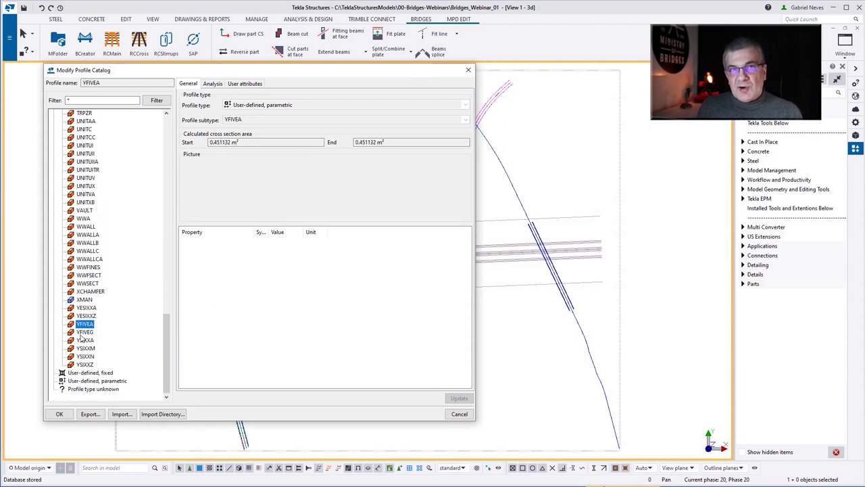
pyautogui.click(462, 416)
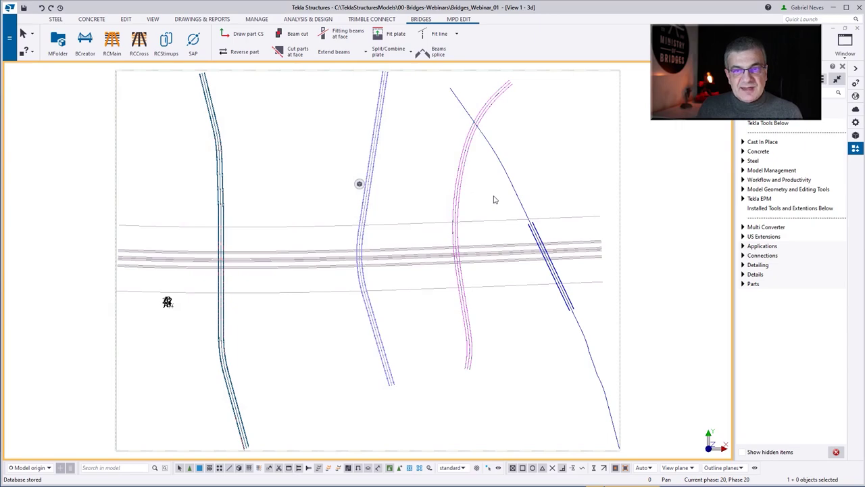
# Insert the N2W1 custom component at grid intersection A-2 and show it in a 3D view.
pyautogui.click(788, 92)
pyautogui.click(742, 104)
pyautogui.click(742, 166)
pyautogui.scroll(-15, 792, 252)
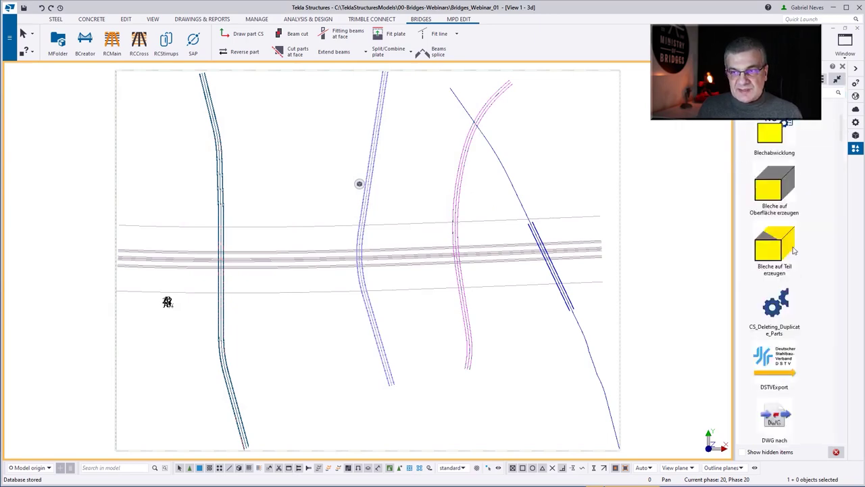
pyautogui.click(787, 258)
pyautogui.scroll(12, 166, 302)
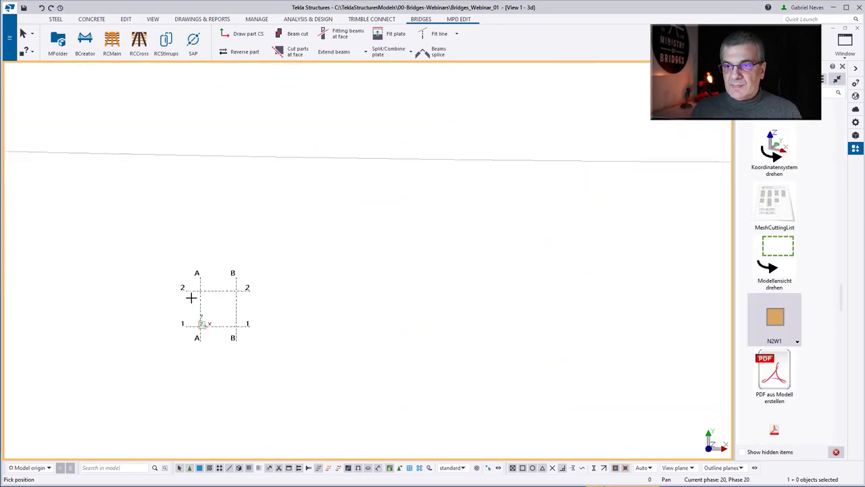
pyautogui.press('Escape')
pyautogui.hotkey('ctrl', 'p')
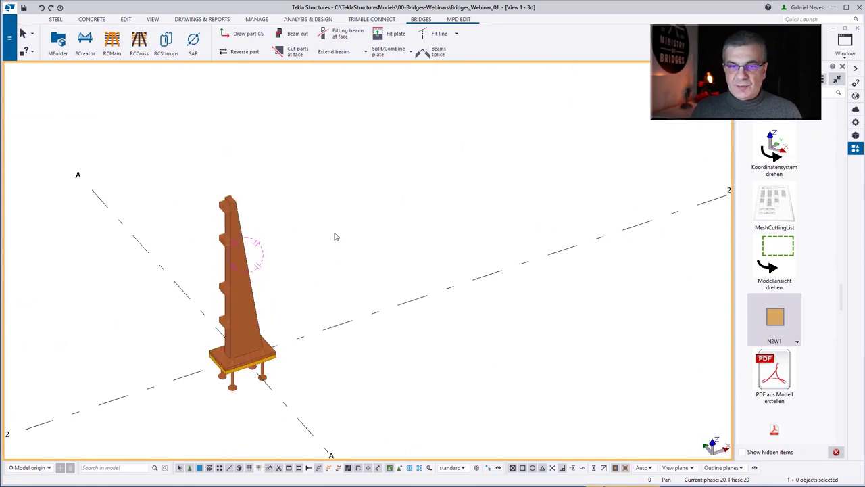
# Insert the PARAPET1 custom component at grid intersection A-1.
pyautogui.scroll(-3, 777, 271)
pyautogui.scroll(-12, 778, 270)
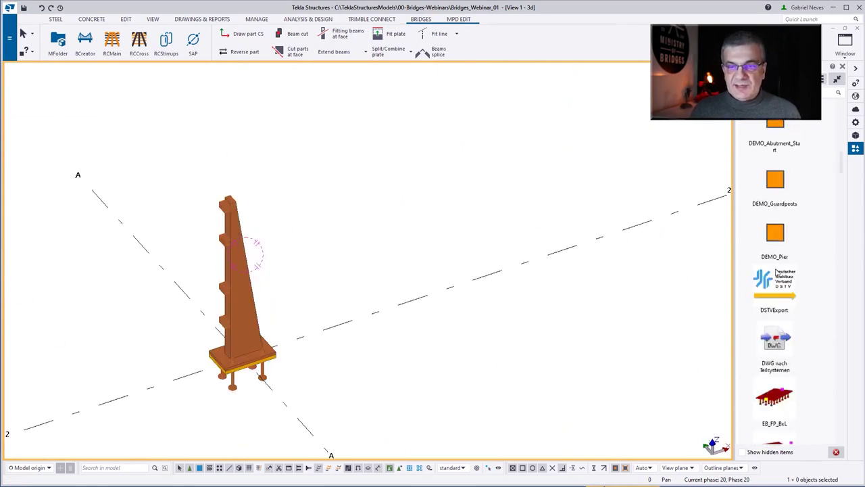
pyautogui.scroll(-10, 777, 270)
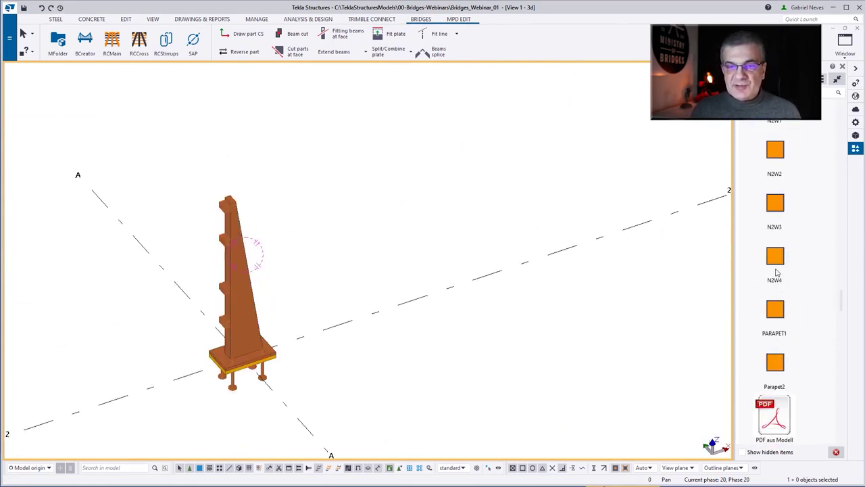
pyautogui.click(774, 363)
pyautogui.scroll(-3, 435, 248)
pyautogui.scroll(-3, 434, 293)
pyautogui.click(473, 369)
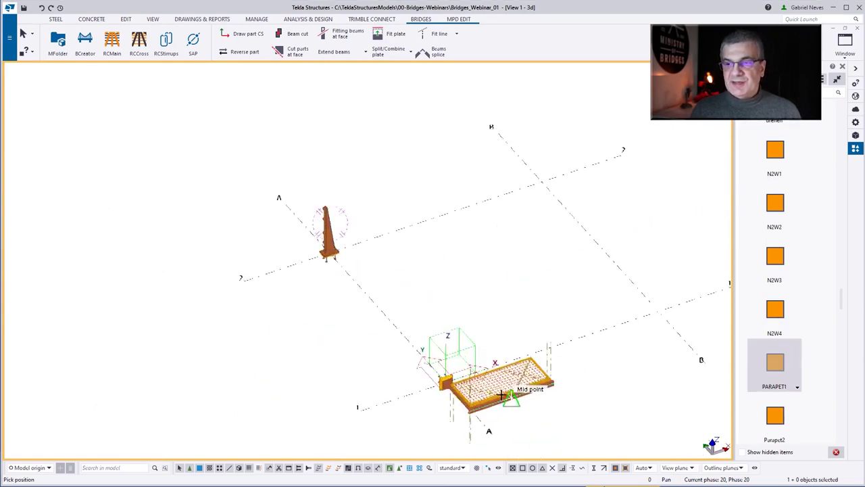
# Insert the PIER2 custom component at grid intersection B-2 and end the command.
pyautogui.scroll(4, 500, 379)
pyautogui.scroll(-3, 803, 287)
pyautogui.scroll(-2, 803, 287)
pyautogui.click(776, 318)
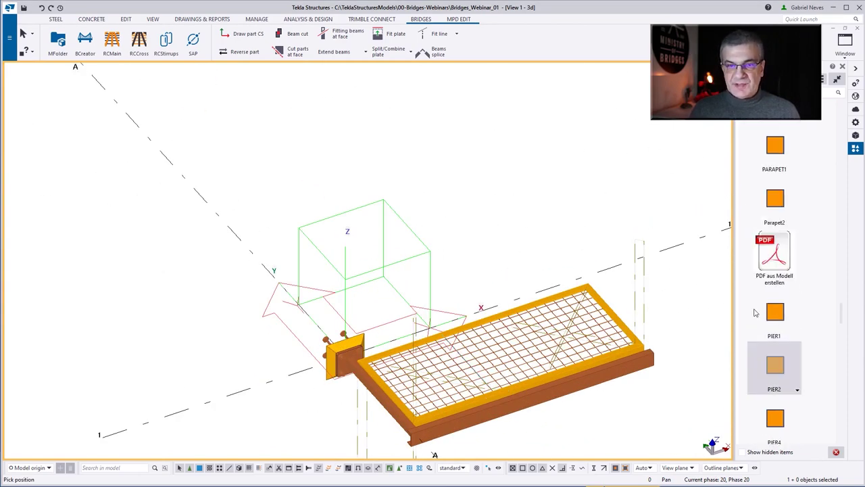
pyautogui.scroll(-4, 449, 292)
pyautogui.click(486, 205)
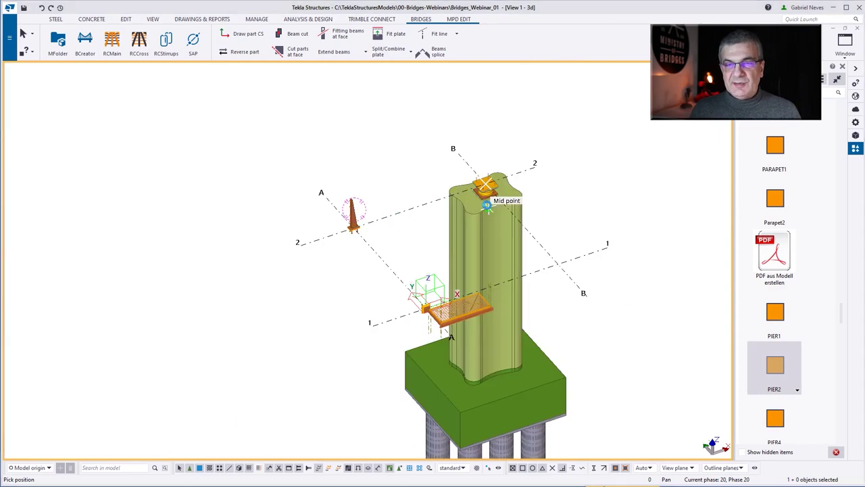
pyautogui.scroll(-2, 799, 351)
pyautogui.scroll(2, 799, 348)
pyautogui.press('Escape')
# Delete all the trial components placed around the grid.
pyautogui.moveTo(637, 232); pyautogui.dragTo(607, 250, button='middle')
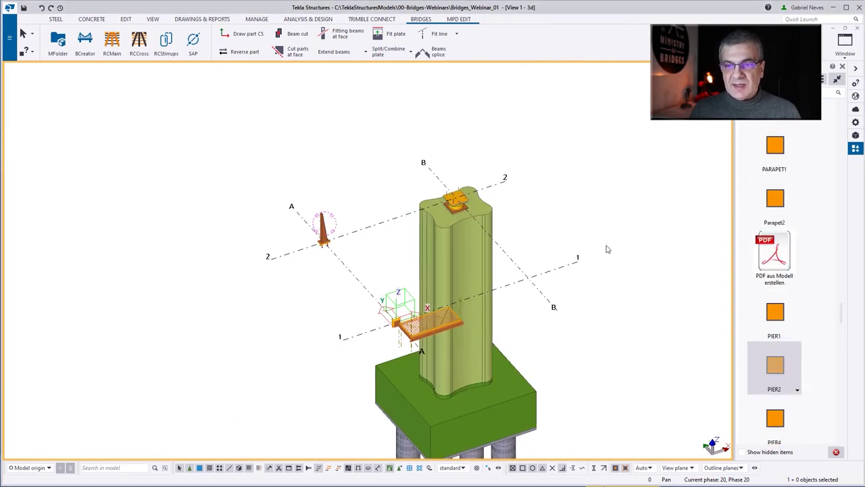
pyautogui.scroll(-2, 607, 244)
pyautogui.moveTo(388, 157); pyautogui.dragTo(562, 417)
pyautogui.press('Delete')
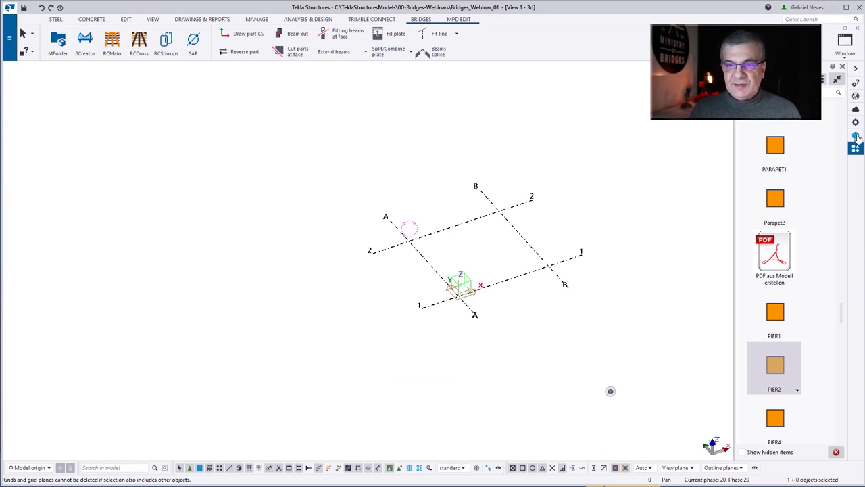
# Copy phases 1, 2 and 3 from the model Bridges-Webinar-001 into the current model.
pyautogui.click(855, 137)
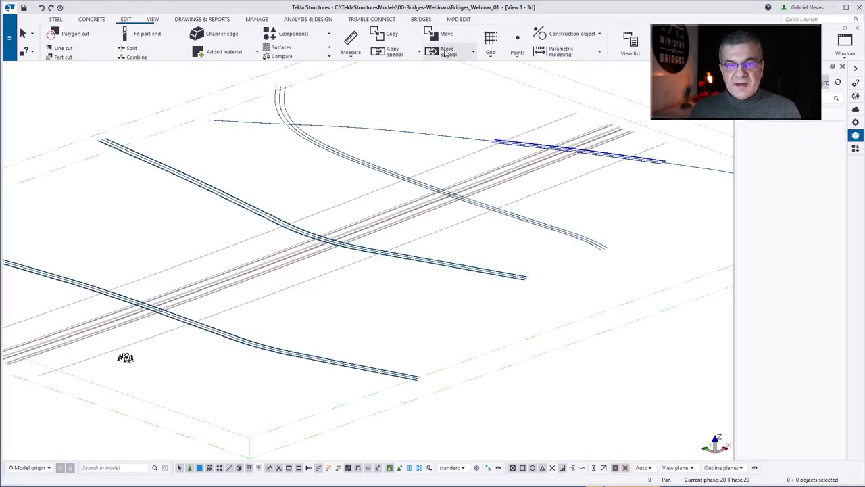
pyautogui.click(396, 52)
pyautogui.click(391, 190)
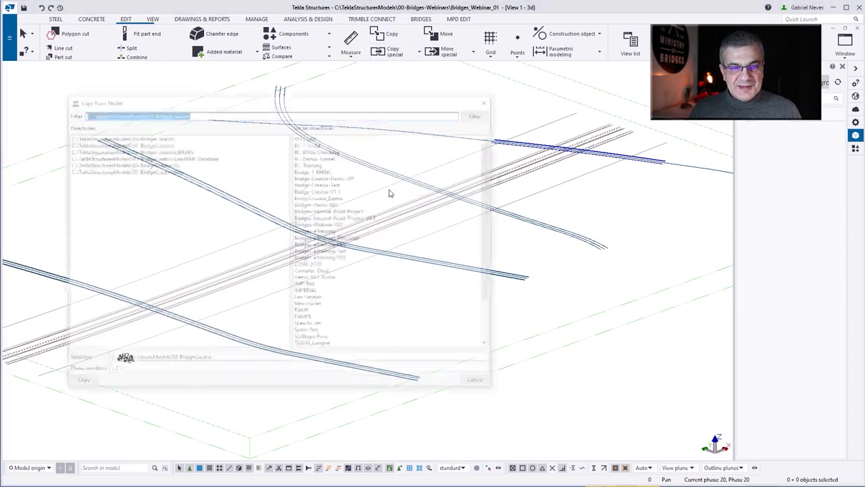
pyautogui.click(347, 224)
pyautogui.click(134, 373)
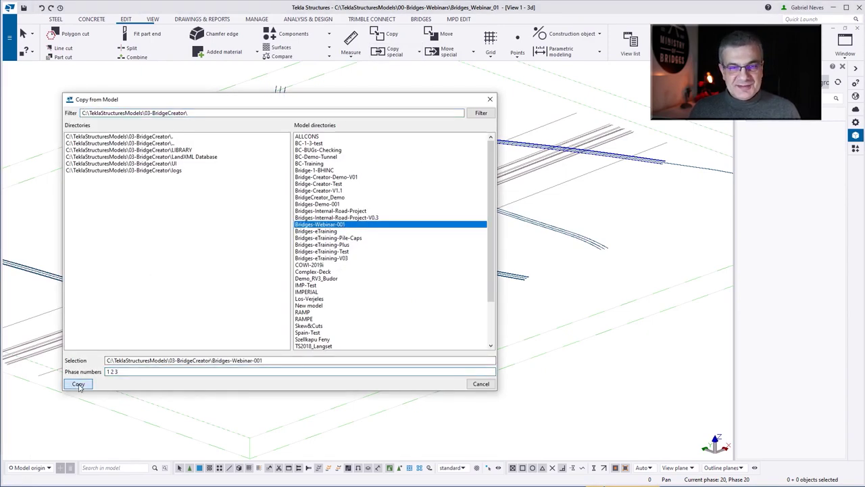
pyautogui.click(79, 384)
pyautogui.click(478, 384)
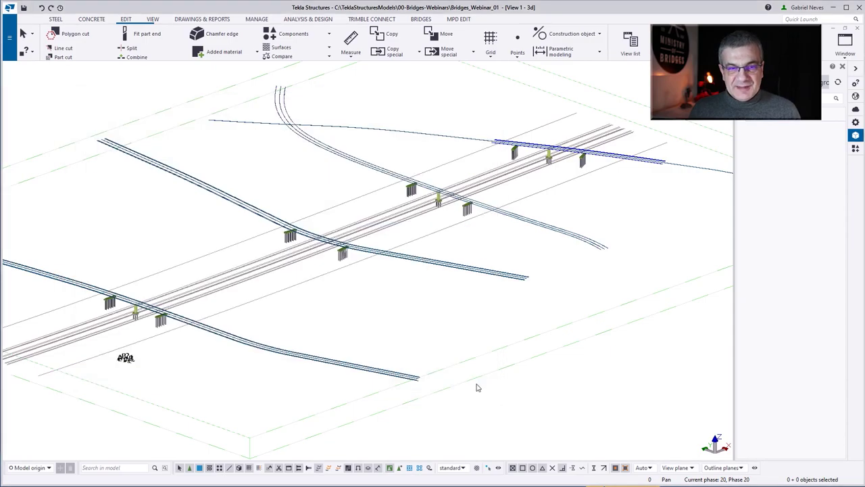
# Examine the copied abutments, piers and piles beneath each of the four road alignments.
pyautogui.scroll(10, 105, 311)
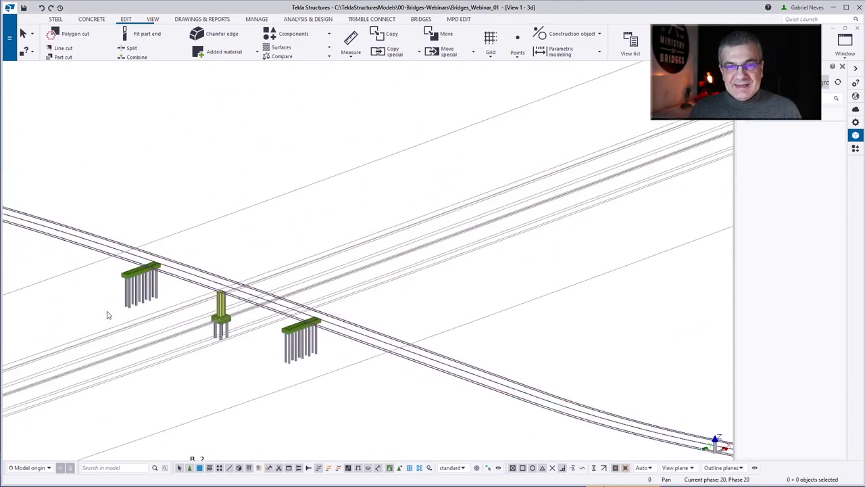
pyautogui.keyDown('ctrl'); pyautogui.moveTo(150, 240); pyautogui.dragTo(125, 239, button='middle'); pyautogui.keyUp('ctrl')
pyautogui.scroll(-8, 115, 226)
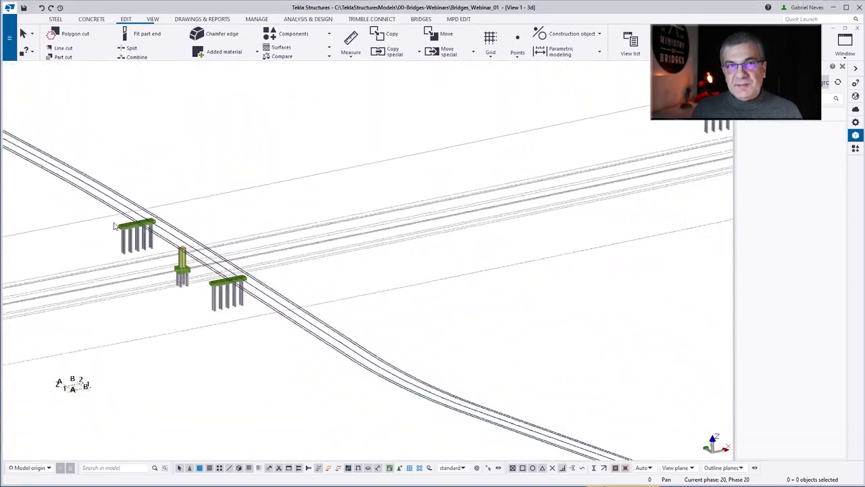
pyautogui.moveTo(399, 211); pyautogui.dragTo(194, 257, button='middle')
pyautogui.moveTo(457, 220); pyautogui.dragTo(196, 290, button='middle')
pyautogui.scroll(4, 570, 178)
pyautogui.scroll(2, 495, 173)
pyautogui.scroll(-7, 586, 196)
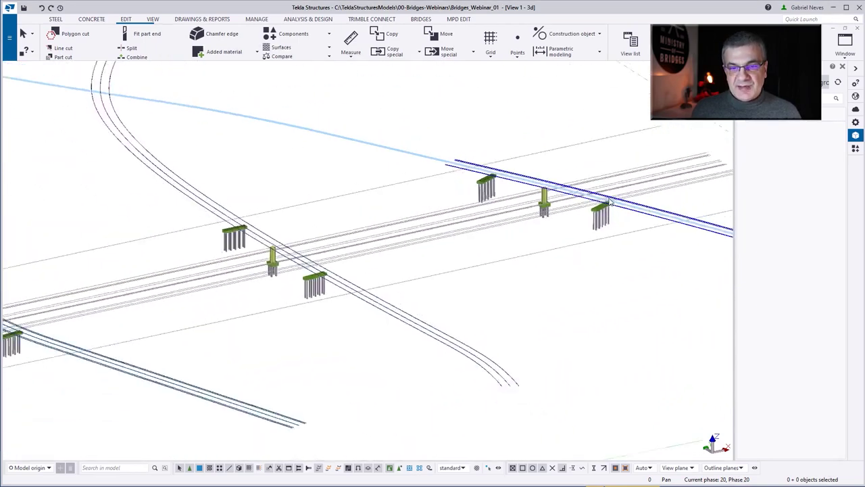
pyautogui.click(410, 186)
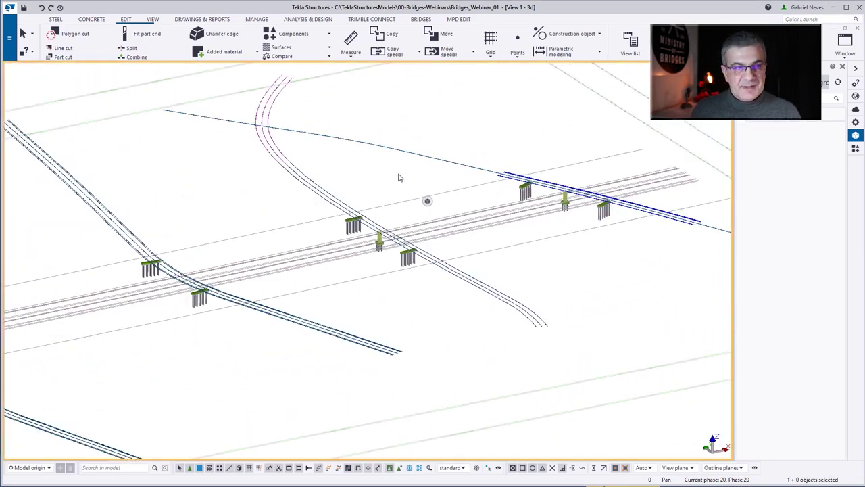
pyautogui.rightClick(399, 177)
pyautogui.click(432, 212)
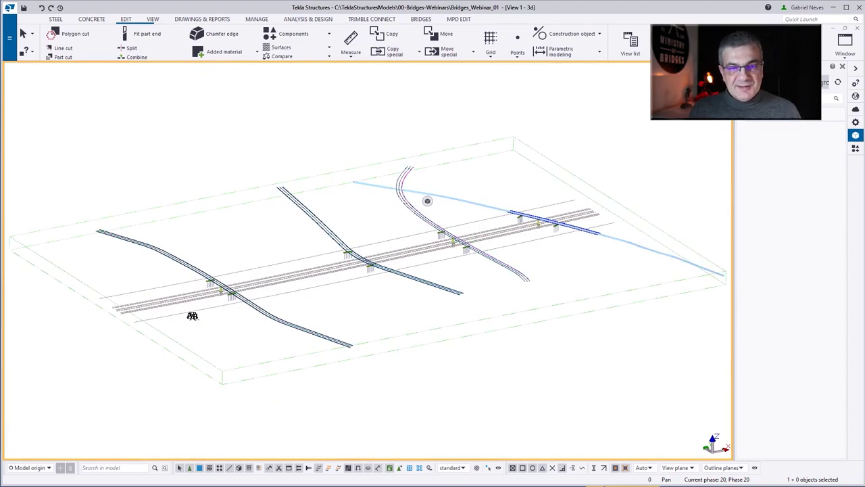
# Create a lofted plate between the outermost terrain line and the first line of the nearest side ditch.
pyautogui.scroll(10, 169, 317)
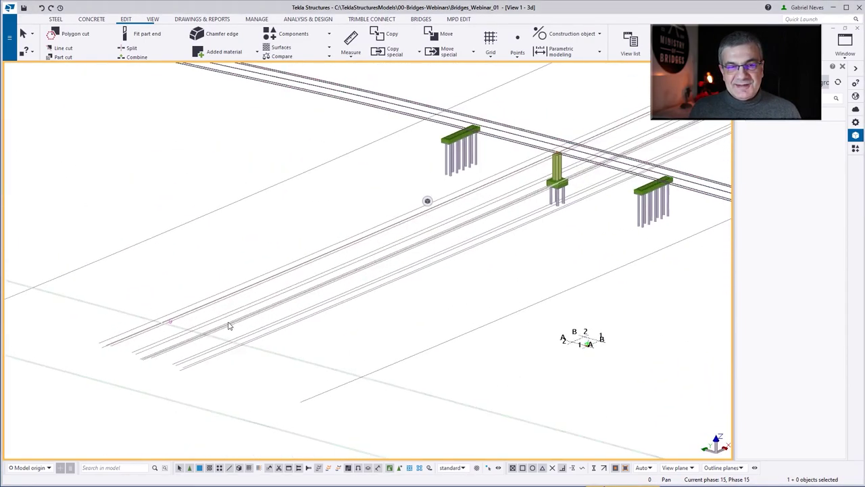
pyautogui.scroll(5, 229, 326)
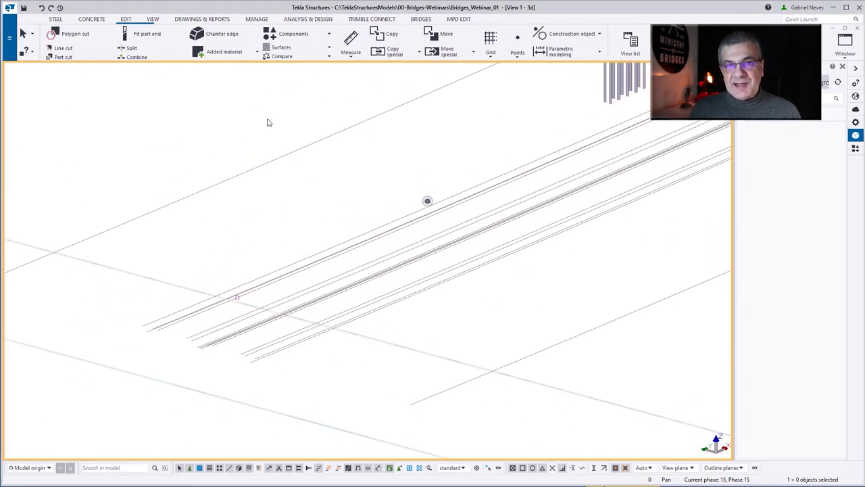
pyautogui.click(105, 22)
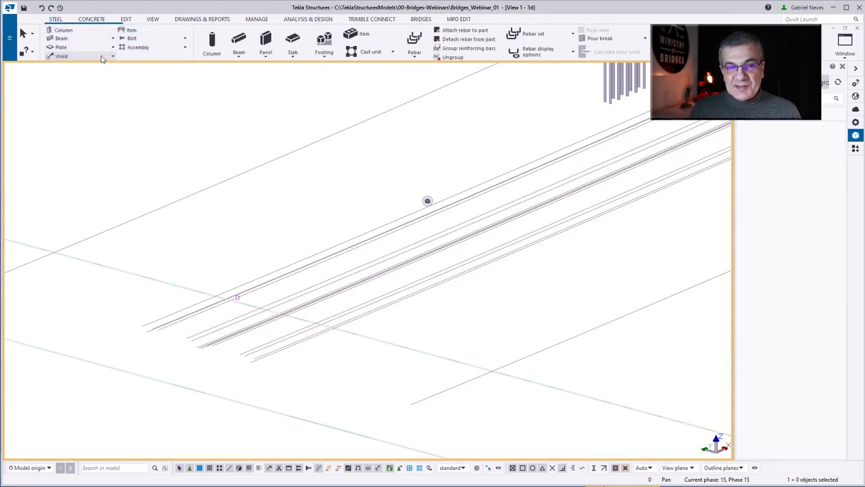
pyautogui.click(112, 56)
pyautogui.click(77, 164)
pyautogui.click(156, 210)
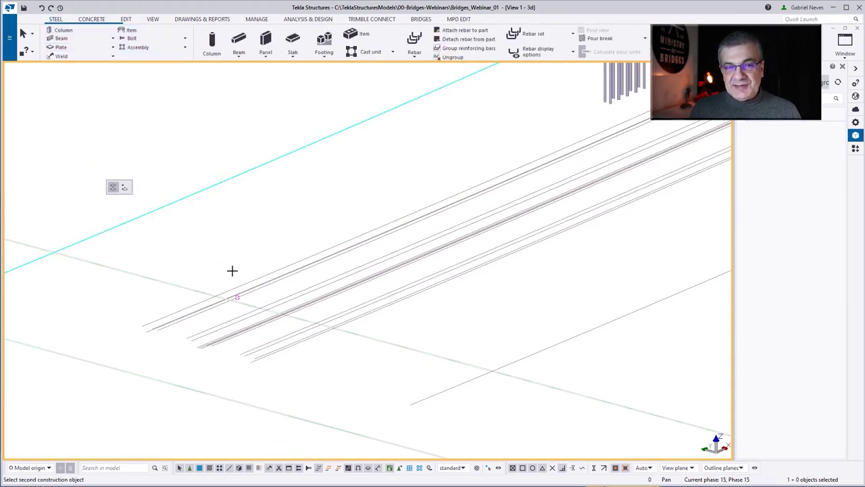
pyautogui.click(244, 283)
pyautogui.scroll(3, 255, 280)
pyautogui.click(258, 274)
pyautogui.click(261, 285)
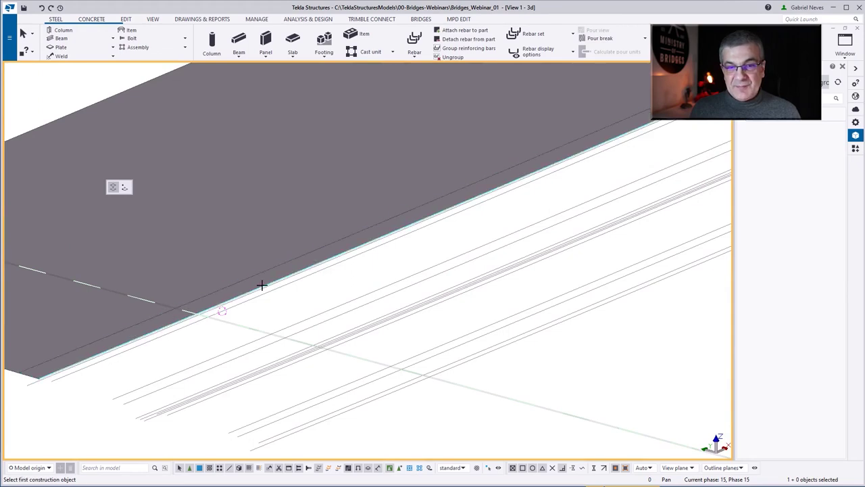
# Continue the lofted plates line by line across the first side ditch and the first carriageway.
pyautogui.scroll(3, 262, 290)
pyautogui.moveTo(260, 284)
pyautogui.keyDown('ctrl'); pyautogui.mouseDown(button='middle')
pyautogui.moveTo(315, 259)
pyautogui.moveTo(333, 240)
pyautogui.moveTo(281, 299)
pyautogui.mouseUp(button='middle'); pyautogui.keyUp('ctrl')
pyautogui.scroll(-2, 333, 240)
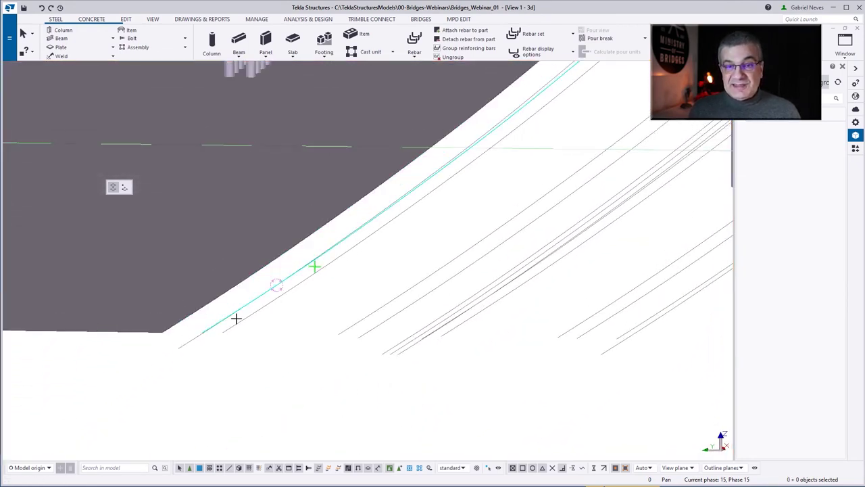
pyautogui.click(203, 304)
pyautogui.click(190, 335)
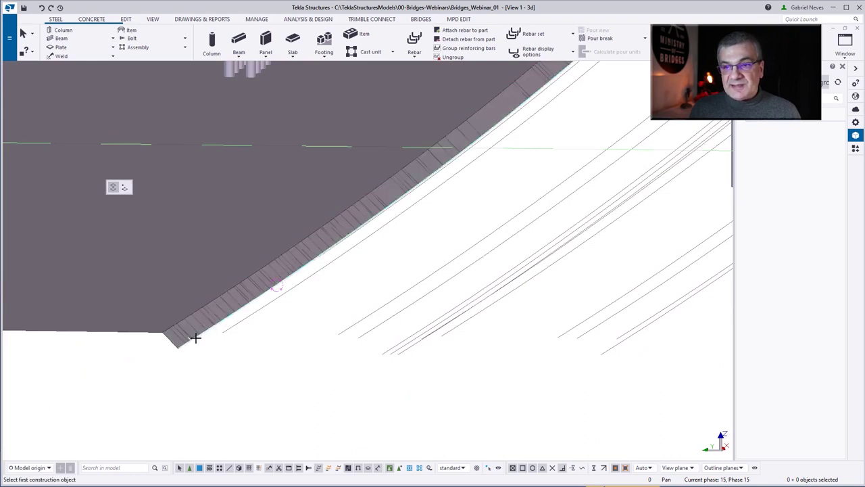
pyautogui.click(234, 324)
pyautogui.click(234, 324)
pyautogui.click(353, 321)
pyautogui.click(353, 321)
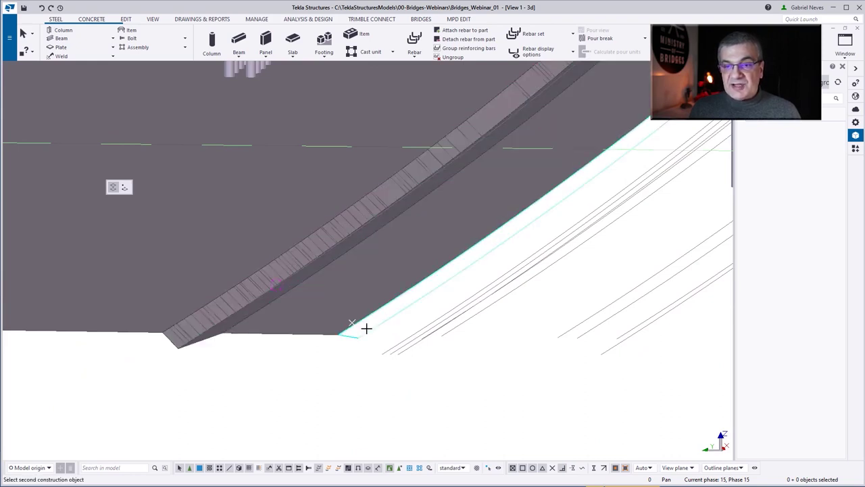
# Add lofted plates between the successive lines of the median ditch and across the second carriageway.
pyautogui.click(367, 328)
pyautogui.click(367, 328)
pyautogui.click(388, 348)
pyautogui.click(390, 348)
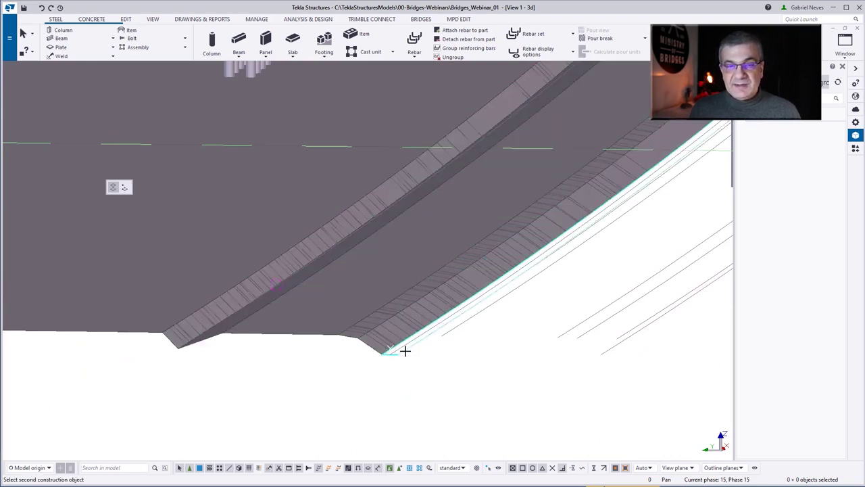
pyautogui.click(406, 351)
pyautogui.click(411, 345)
pyautogui.click(450, 329)
pyautogui.click(450, 329)
pyautogui.click(577, 324)
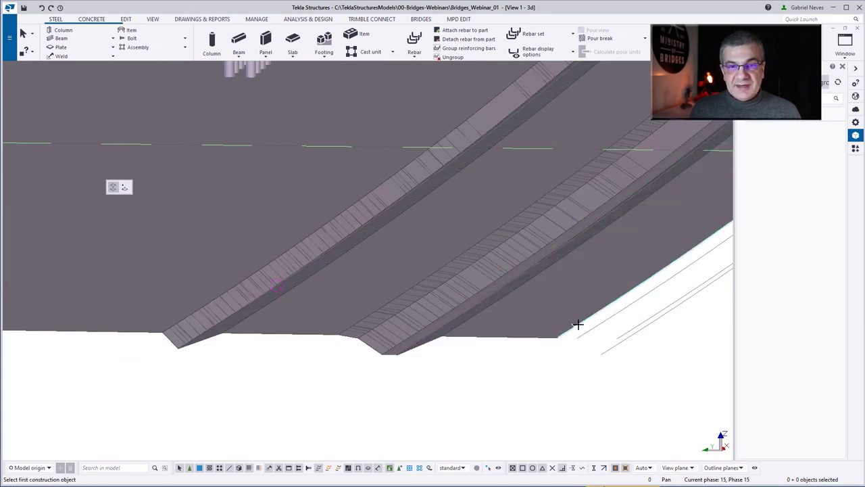
# Add lofted plates across the far side ditch and out to the opposite terrain boundary line, and end the command.
pyautogui.click(577, 325)
pyautogui.click(598, 326)
pyautogui.click(598, 326)
pyautogui.click(635, 330)
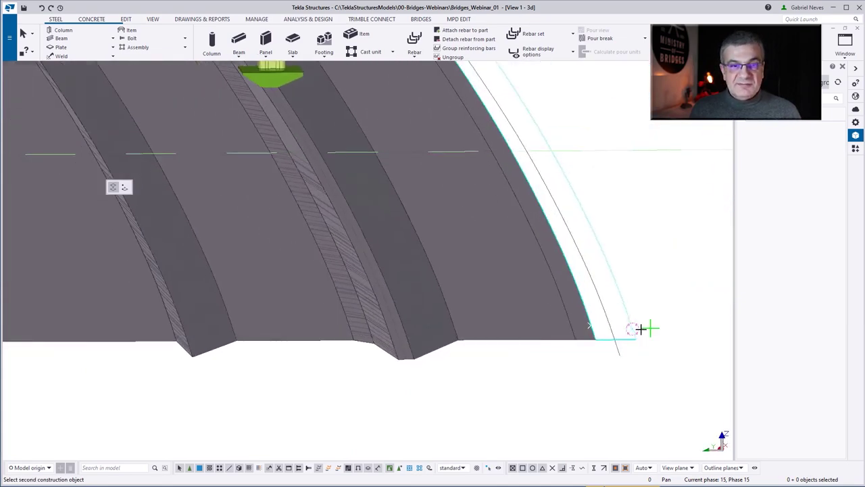
pyautogui.scroll(-3, 517, 315)
pyautogui.moveTo(482, 284); pyautogui.dragTo(169, 263, button='middle')
pyautogui.click(253, 288)
pyautogui.click(518, 279)
pyautogui.keyDown('ctrl'); pyautogui.moveTo(507, 280); pyautogui.dragTo(287, 311, button='middle'); pyautogui.keyUp('ctrl')
pyautogui.press('Escape')
# Set the class of the two outer terrain plates on either side of the highway to 10.
pyautogui.doubleClick(242, 229)
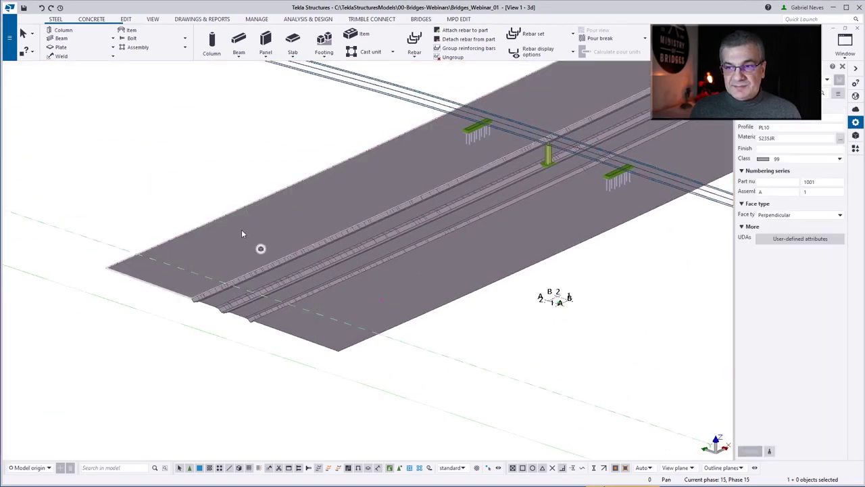
pyautogui.keyDown('shift'); pyautogui.click(386, 292); pyautogui.keyUp('shift')
pyautogui.scroll(2, 172, 323)
pyautogui.scroll(2, 190, 312)
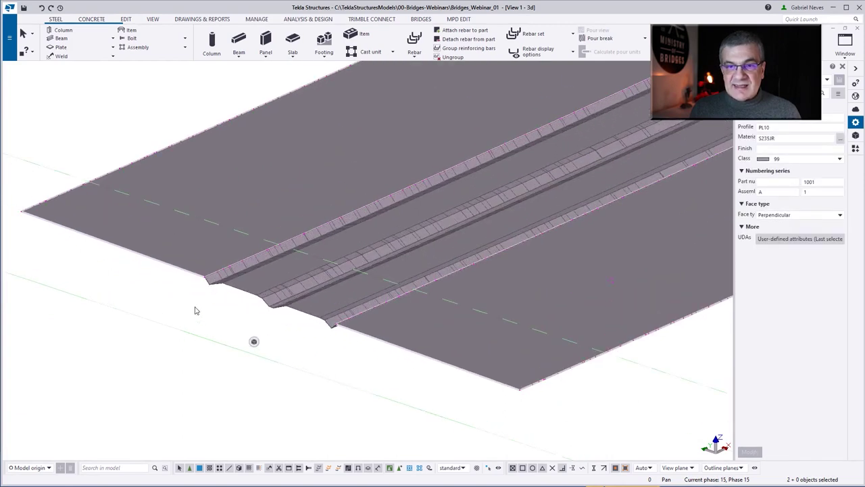
pyautogui.click(840, 158)
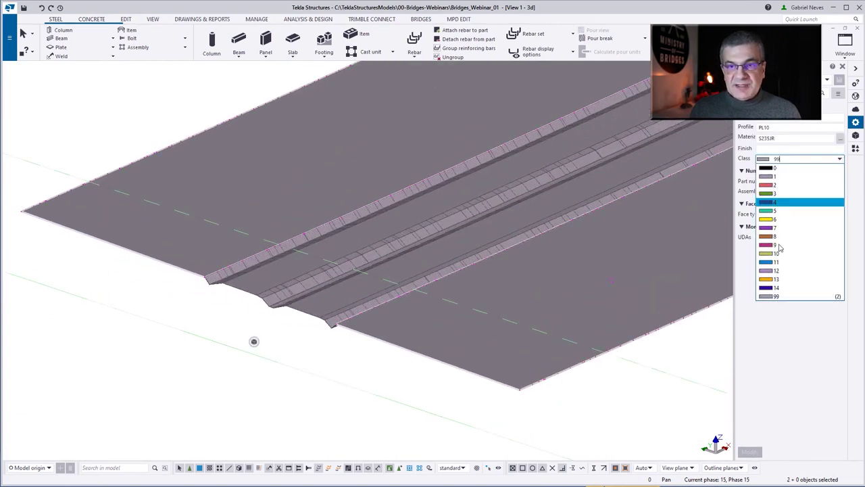
pyautogui.click(786, 257)
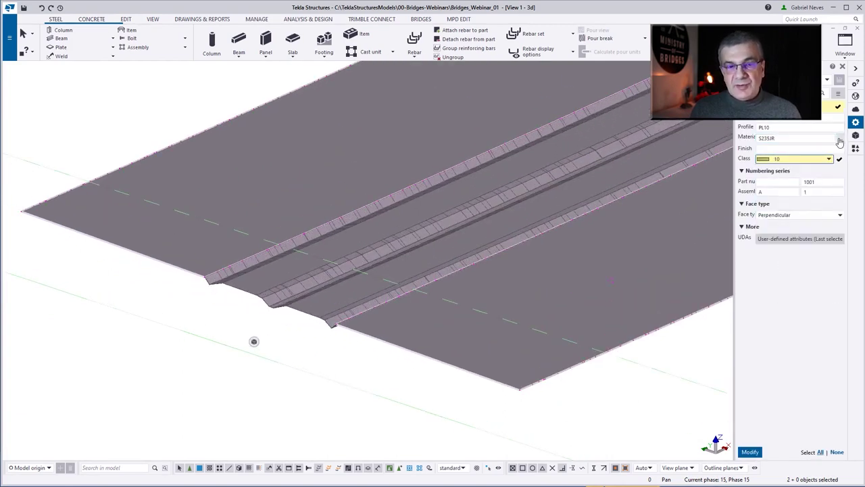
# Choose the Plywood material from the Miscellaneous group for the two terrain plates and apply the modified properties.
pyautogui.click(840, 140)
pyautogui.click(495, 115)
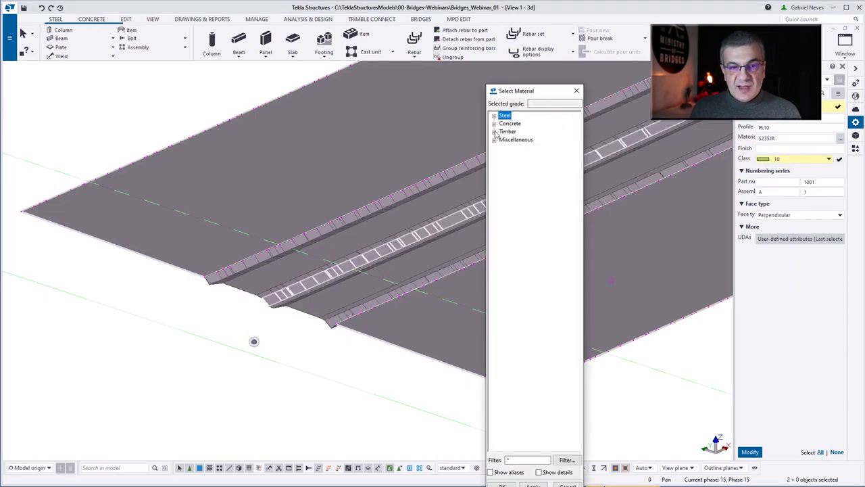
pyautogui.click(494, 140)
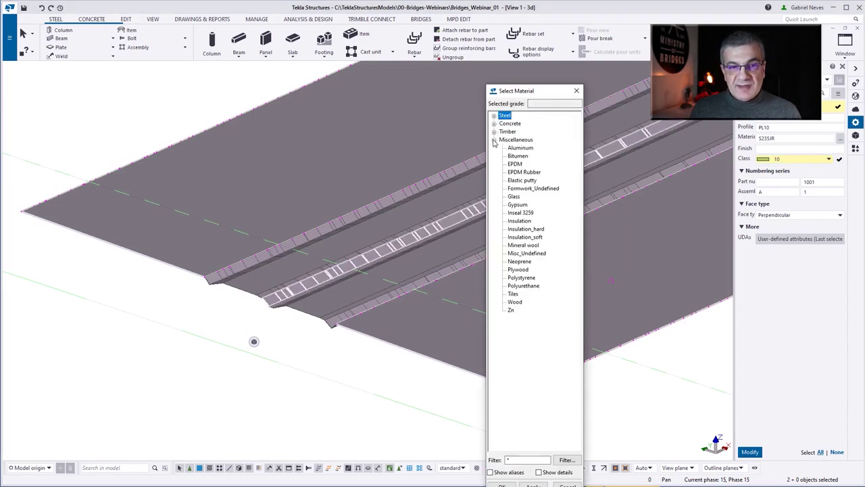
pyautogui.doubleClick(517, 269)
pyautogui.click(751, 452)
# Change the class of the lofted plates forming the side ditches and the median ditch to 8.
pyautogui.click(216, 296)
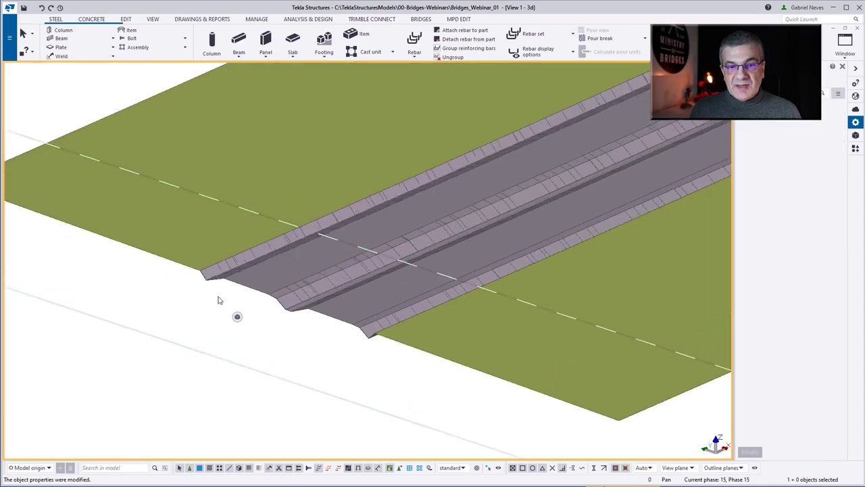
pyautogui.scroll(3, 219, 287)
pyautogui.keyDown('ctrl'); pyautogui.click(370, 298); pyautogui.keyUp('ctrl')
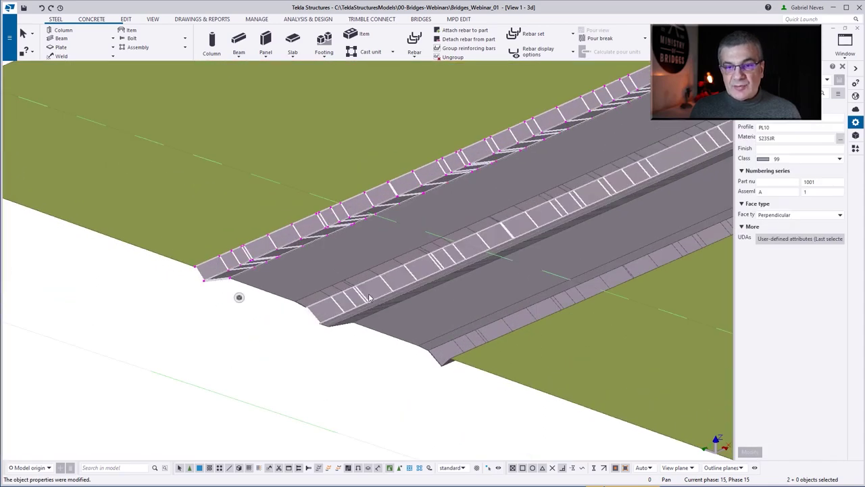
pyautogui.scroll(2, 321, 332)
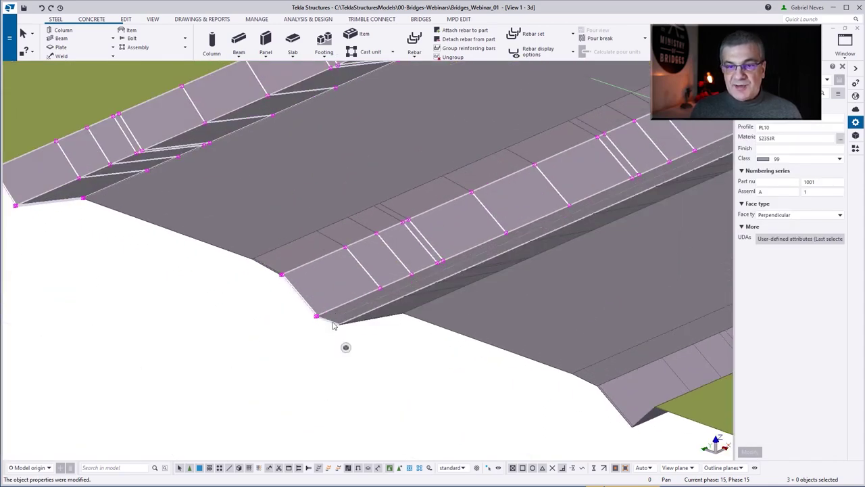
pyautogui.keyDown('ctrl'); pyautogui.click(325, 294); pyautogui.keyUp('ctrl')
pyautogui.keyDown('ctrl'); pyautogui.click(330, 315); pyautogui.keyUp('ctrl')
pyautogui.scroll(-2, 331, 311)
pyautogui.scroll(2, 475, 365)
pyautogui.keyDown('ctrl'); pyautogui.click(517, 365); pyautogui.keyUp('ctrl')
pyautogui.keyDown('ctrl'); pyautogui.click(532, 376); pyautogui.keyUp('ctrl')
pyautogui.scroll(-2, 450, 357)
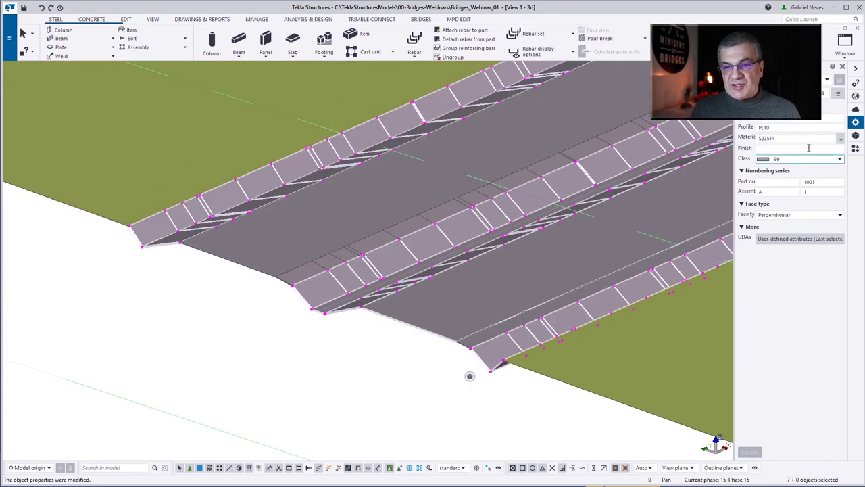
pyautogui.click(804, 160)
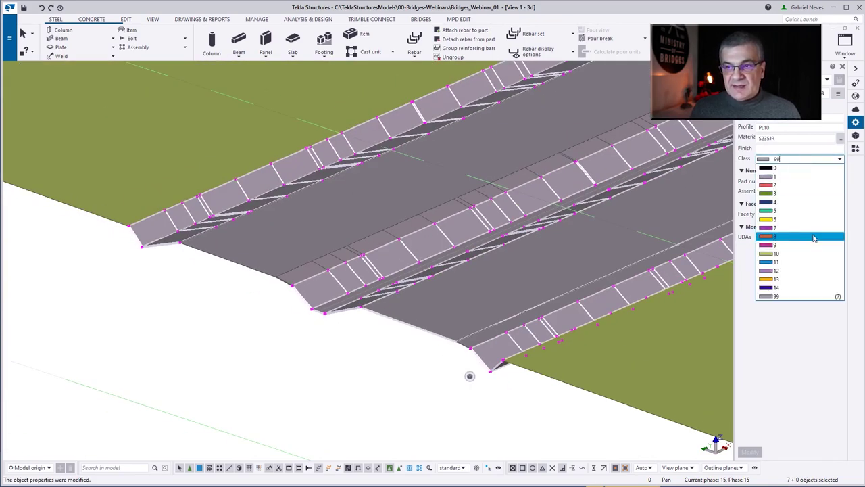
pyautogui.click(813, 236)
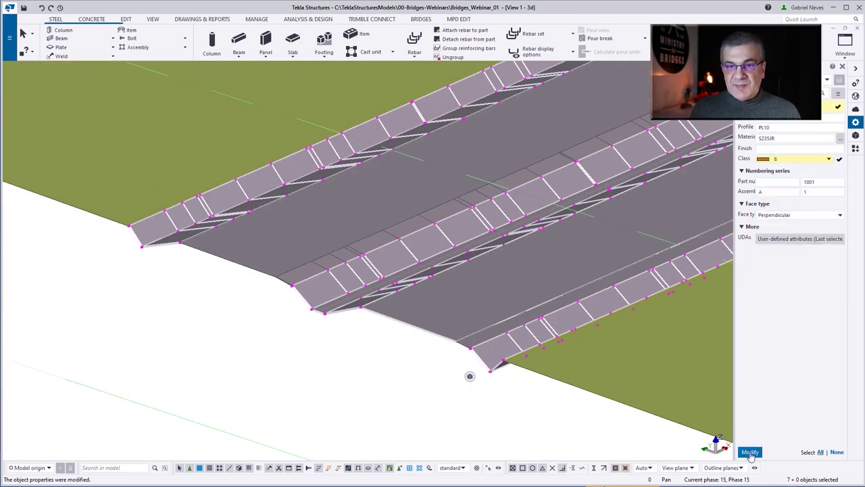
pyautogui.click(750, 452)
# Open the material catalog for the ditch plates and expand its Miscellaneous group in place of Steel.
pyautogui.click(840, 137)
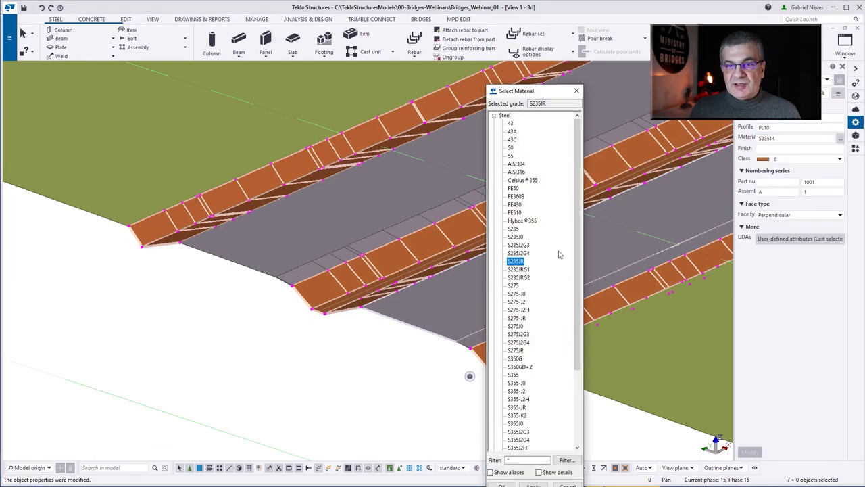
pyautogui.click(494, 116)
pyautogui.click(494, 140)
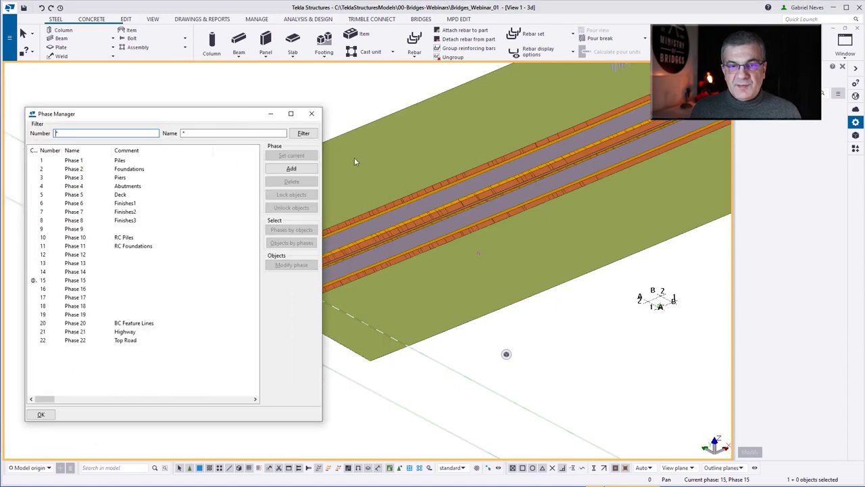
# Assign all the highway and terrain lofted plates to phase 21, Highway, and close the phase manager.
pyautogui.moveTo(572, 312); pyautogui.dragTo(384, 77)
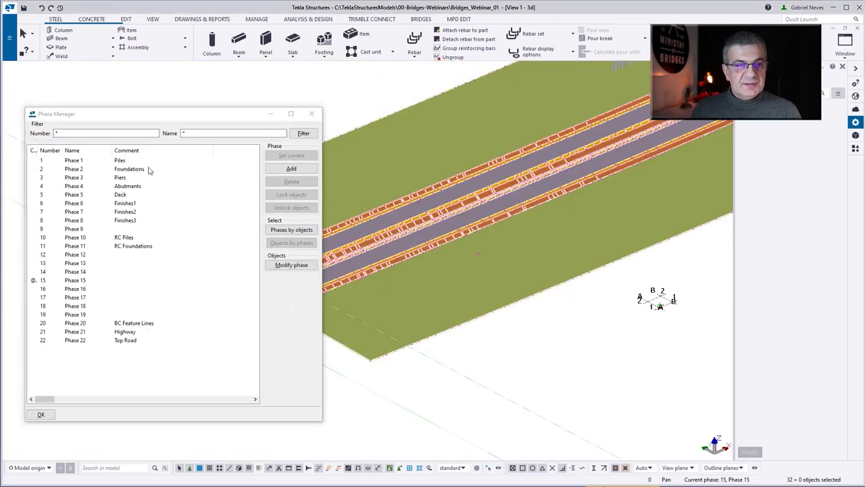
pyautogui.click(146, 331)
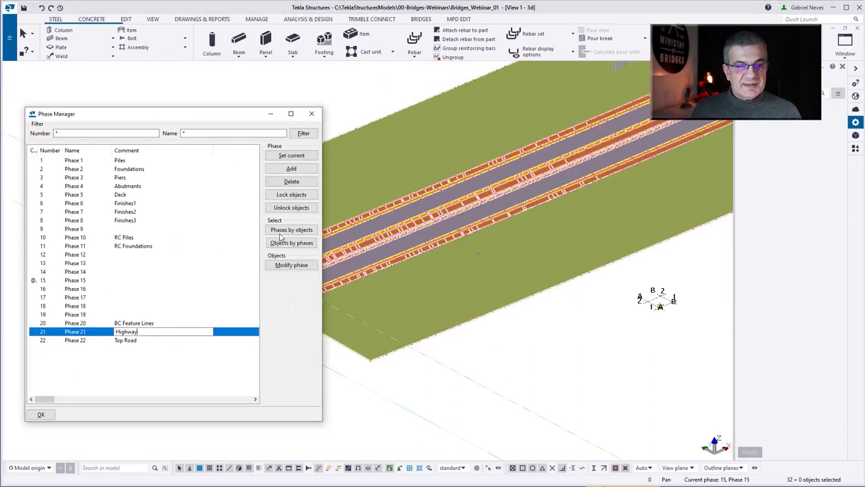
pyautogui.click(293, 267)
pyautogui.click(312, 113)
pyautogui.click(218, 183)
# Filter the 3D view with a part rule Phase Does not equal 21 to hide the highway plates.
pyautogui.scroll(-3, 212, 209)
pyautogui.moveTo(243, 134); pyautogui.dragTo(167, 195, button='middle')
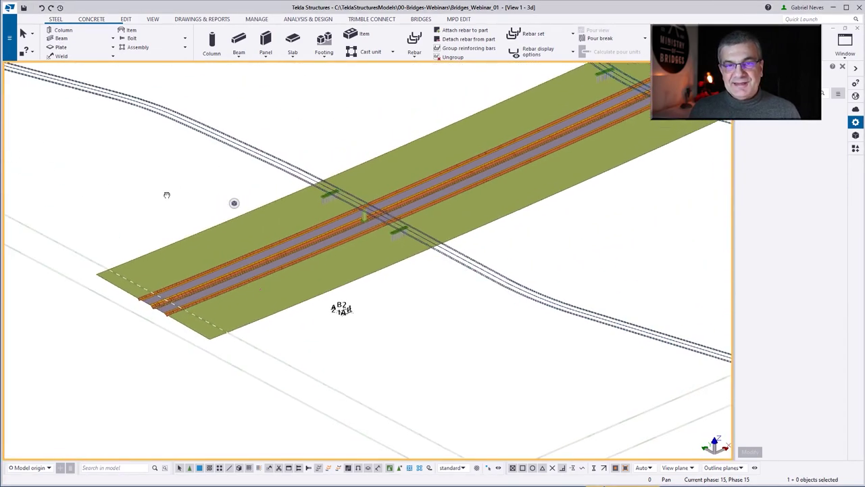
pyautogui.scroll(2, 348, 114)
pyautogui.doubleClick(351, 111)
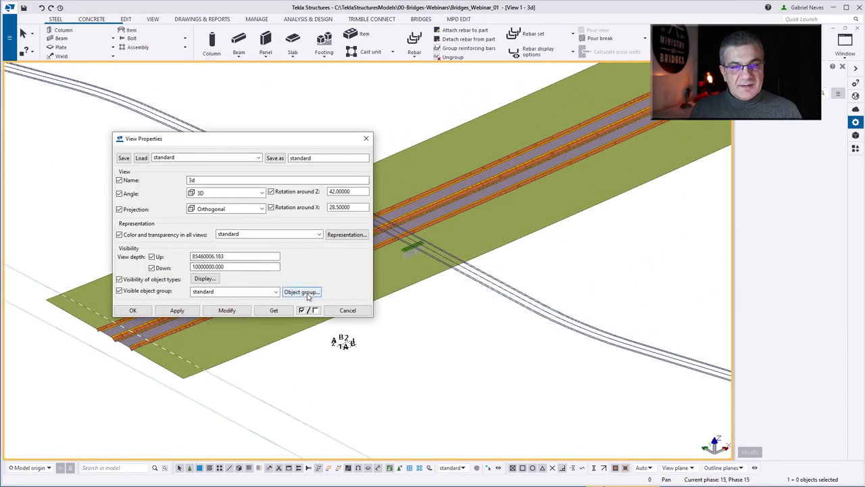
pyautogui.click(302, 291)
pyautogui.click(177, 253)
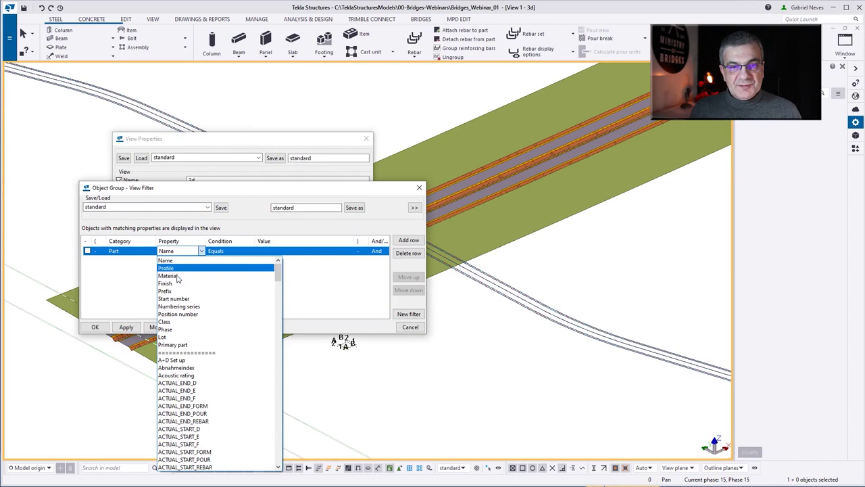
pyautogui.click(181, 328)
pyautogui.click(244, 252)
pyautogui.click(225, 268)
pyautogui.click(284, 251)
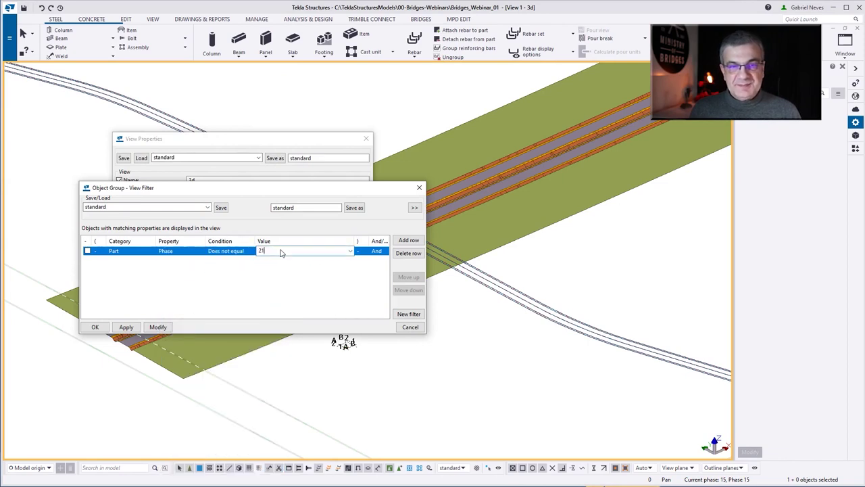
pyautogui.write('21')
pyautogui.click(157, 326)
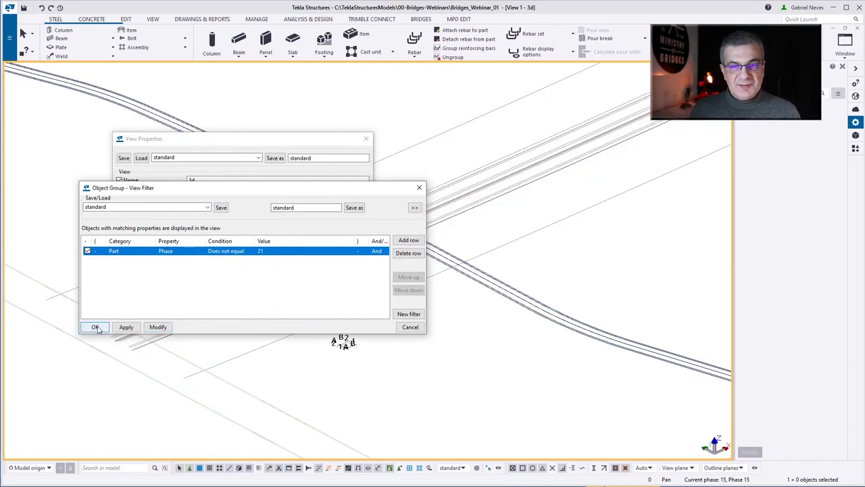
pyautogui.click(96, 328)
# Turn off the visibility of construction lines in the 3D view.
pyautogui.click(205, 279)
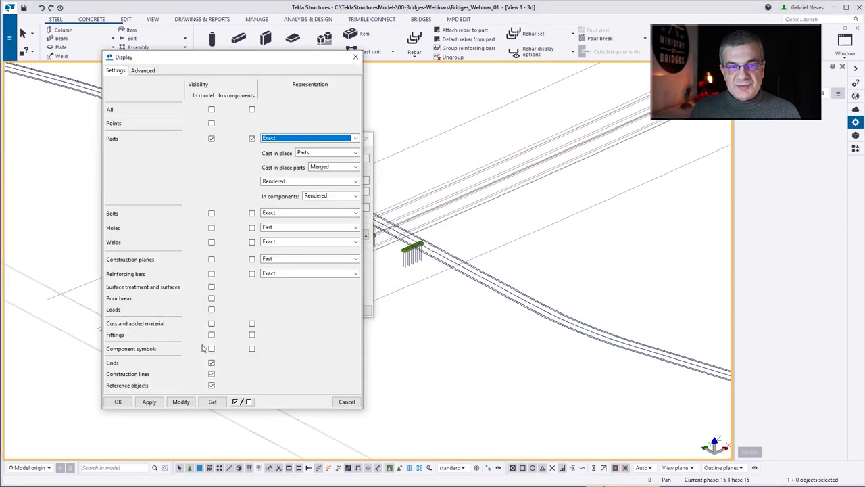
pyautogui.click(212, 374)
pyautogui.click(180, 401)
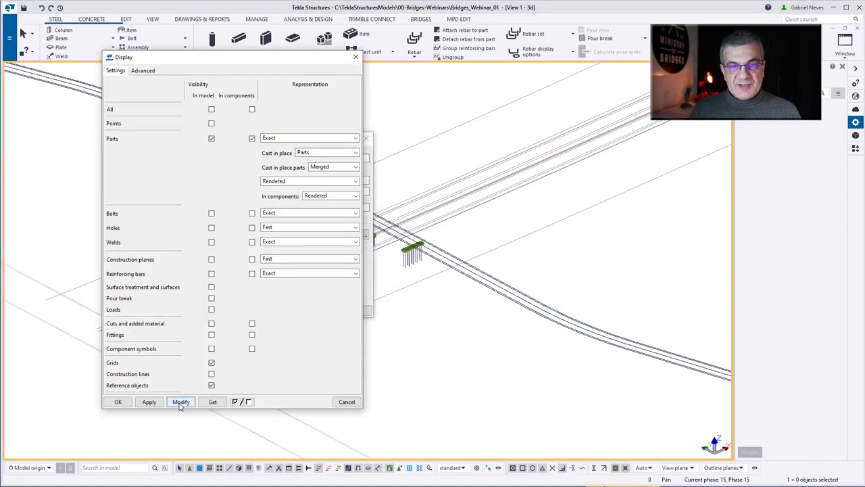
pyautogui.click(119, 401)
pyautogui.scroll(-5, 139, 309)
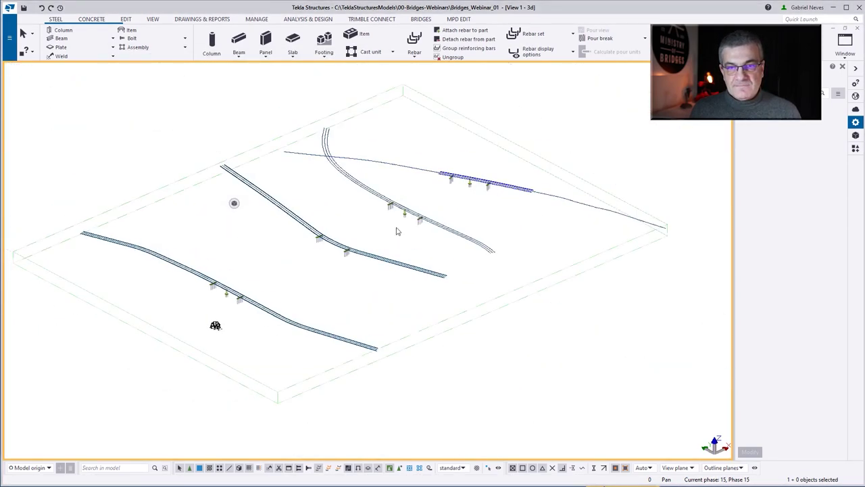
pyautogui.rightClick(291, 282)
pyautogui.click(324, 322)
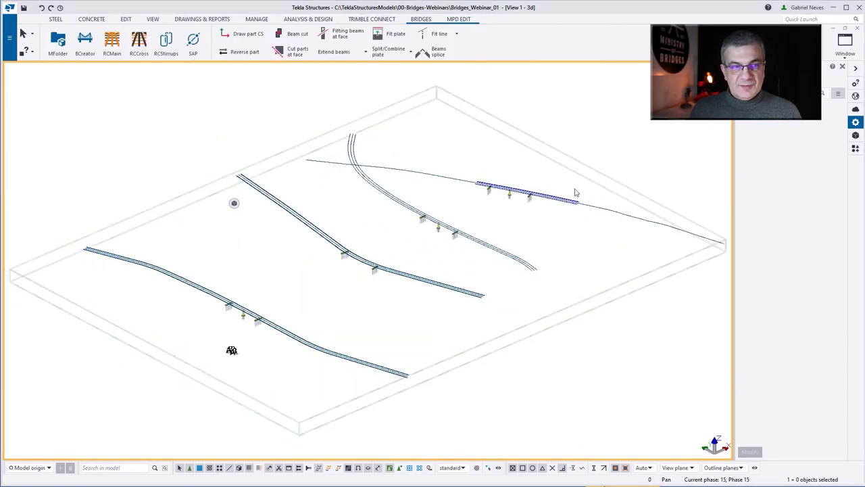
# Start Bridge Creator for the bridge with the blue road lines and save a new configuration named L-TOP-ROAD.
pyautogui.scroll(10, 571, 192)
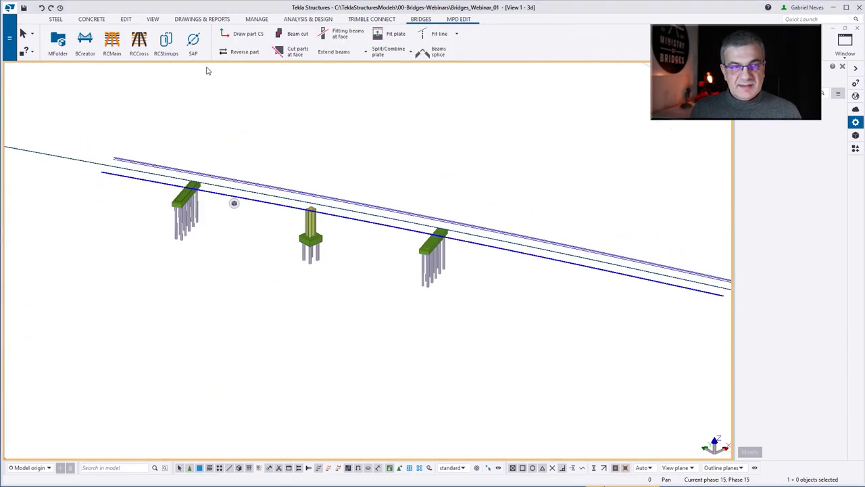
pyautogui.click(84, 42)
pyautogui.click(111, 135)
pyautogui.click(112, 136)
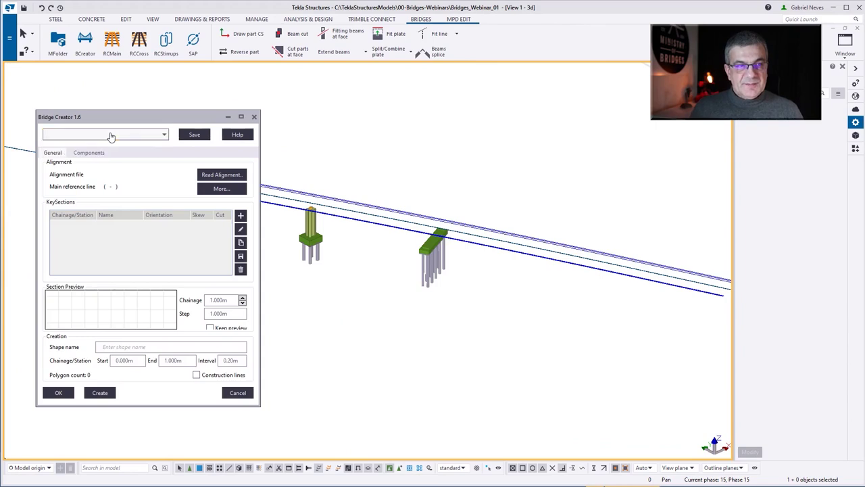
pyautogui.click(53, 136)
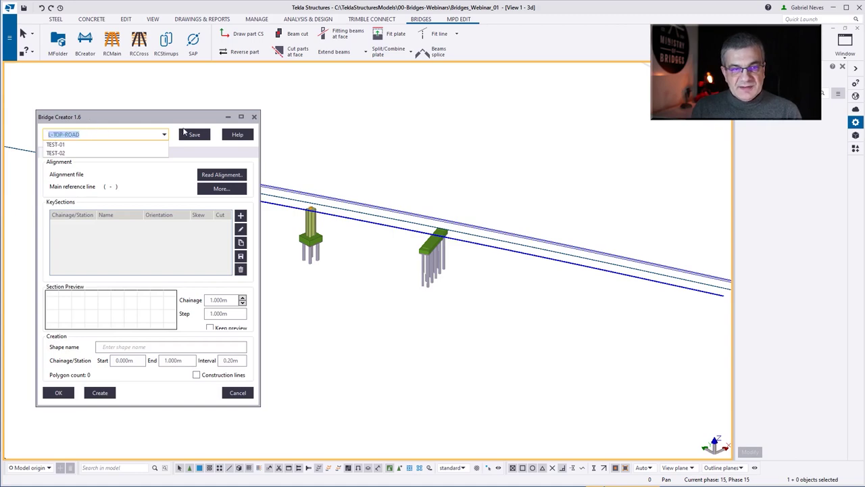
pyautogui.click(189, 134)
# Load the RoadOverHighway alignment file from the RESOURCES folder and locate it by Base point: LV.
pyautogui.click(222, 174)
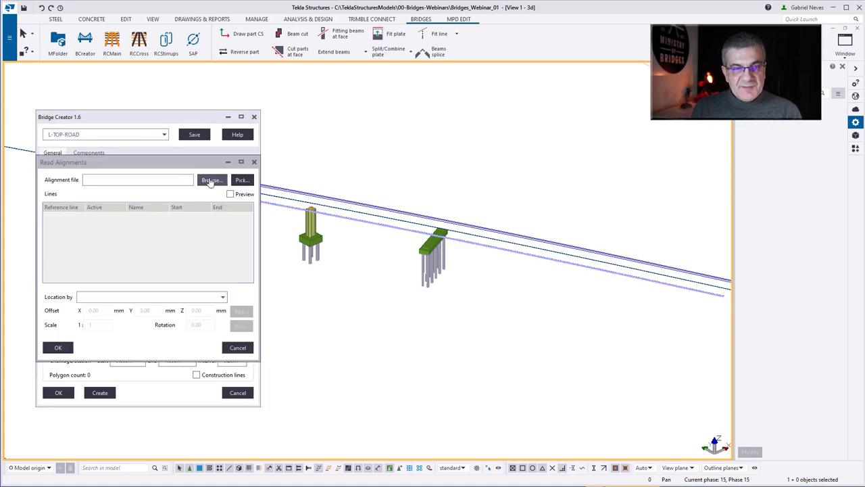
pyautogui.click(211, 180)
pyautogui.doubleClick(156, 271)
pyautogui.press('Escape')
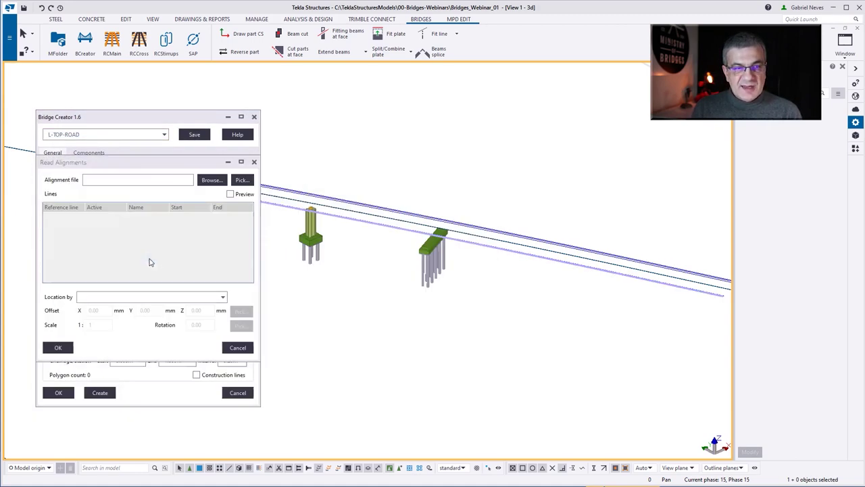
pyautogui.click(124, 299)
pyautogui.click(114, 315)
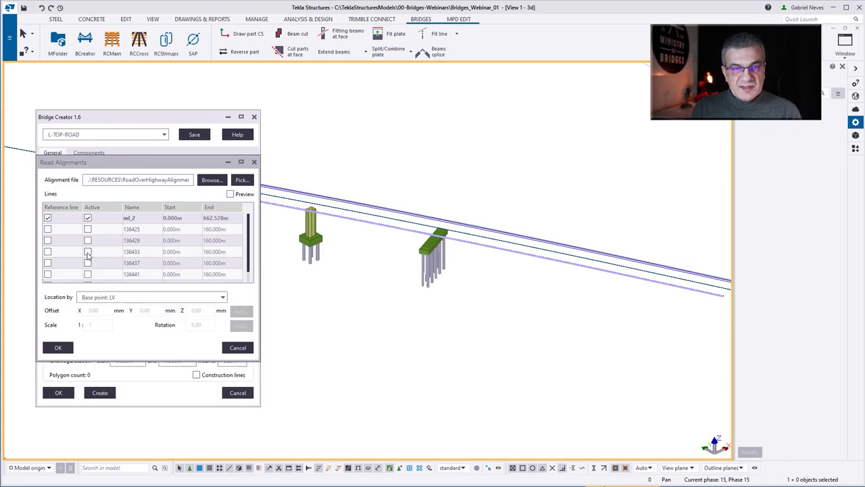
# Activate alignment lines 136433 and 136437 alongside the reference line ml_2 and accept the alignment.
pyautogui.click(87, 252)
pyautogui.click(87, 263)
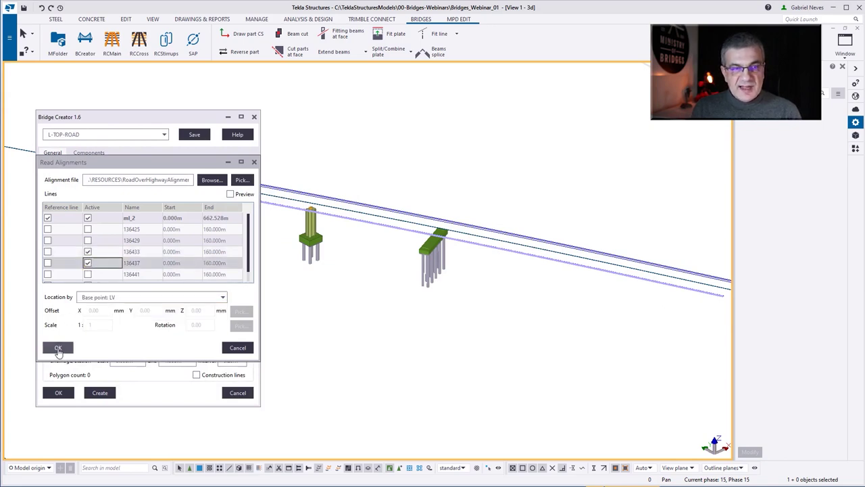
pyautogui.click(59, 347)
# Add an empty key section, set the creation chainage from 262 m to 365 m and name the shape L-TOP-ROAD.
pyautogui.click(242, 219)
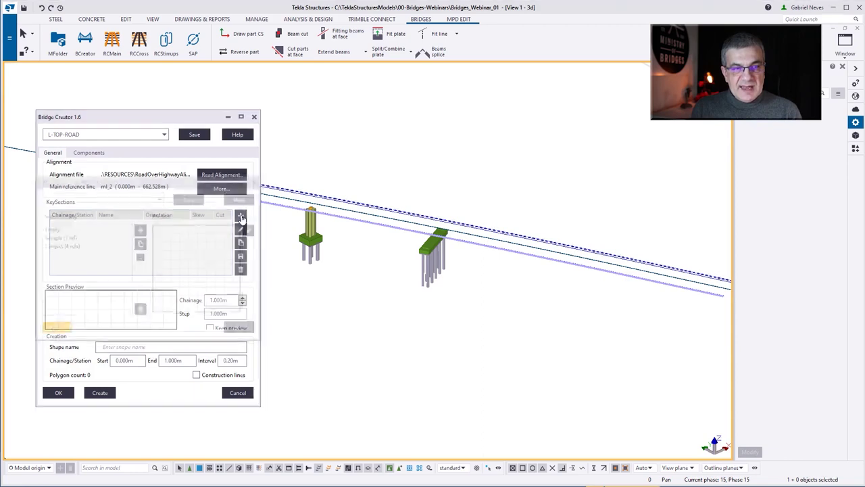
pyautogui.click(58, 329)
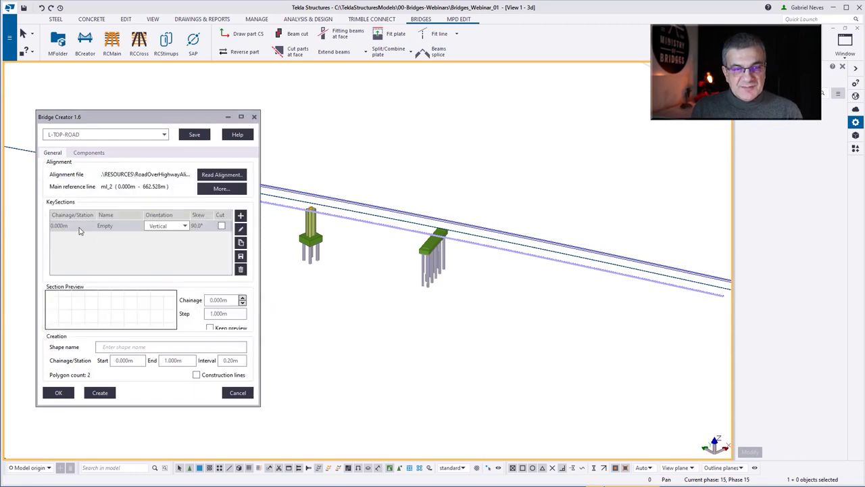
pyautogui.click(135, 360)
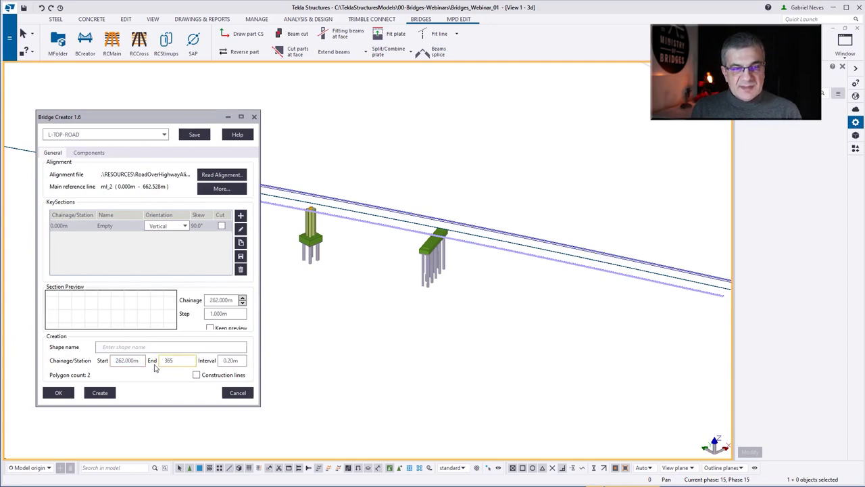
pyautogui.click(116, 346)
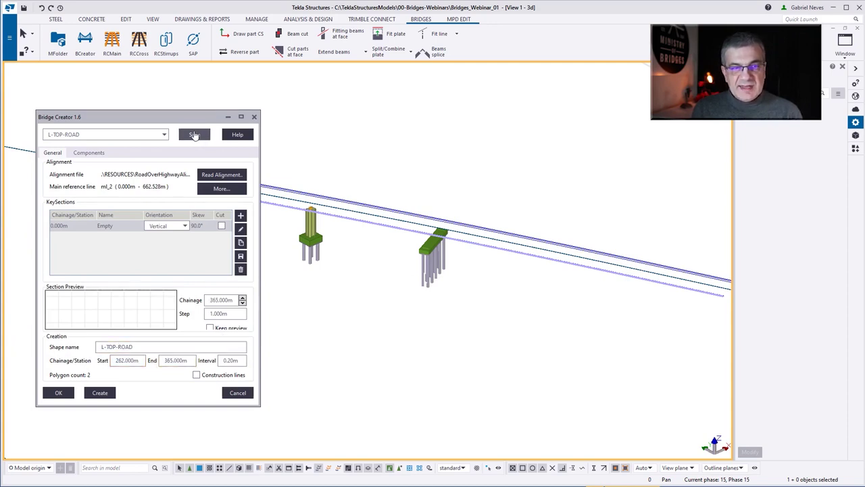
# Edit the key section and map its alignment proxies to the matching alignment lines ml_2, 136433 and 136437.
pyautogui.click(240, 230)
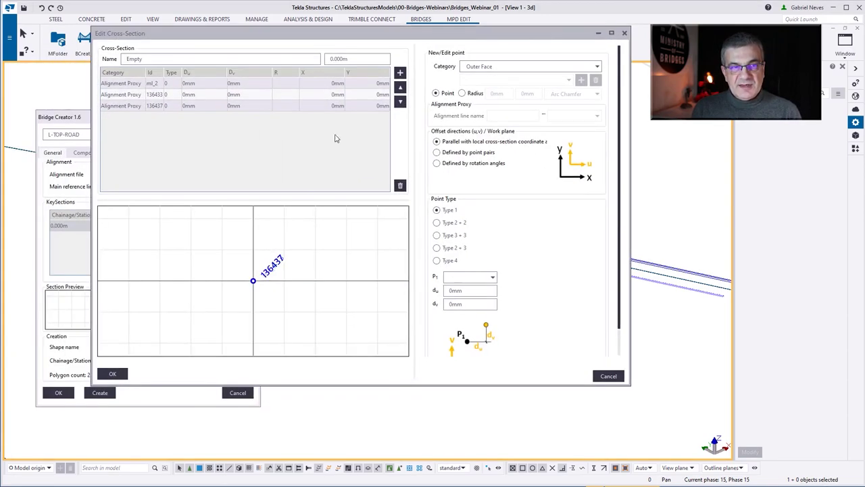
pyautogui.click(132, 86)
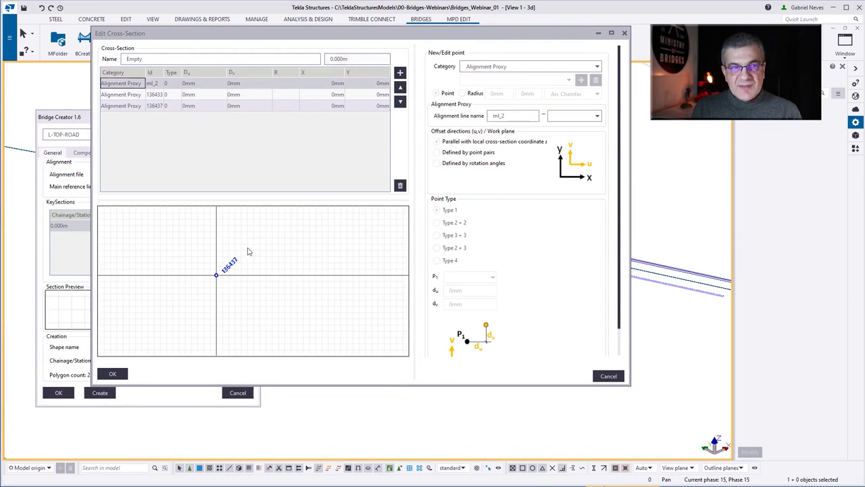
pyautogui.click(572, 116)
pyautogui.click(568, 126)
pyautogui.click(142, 95)
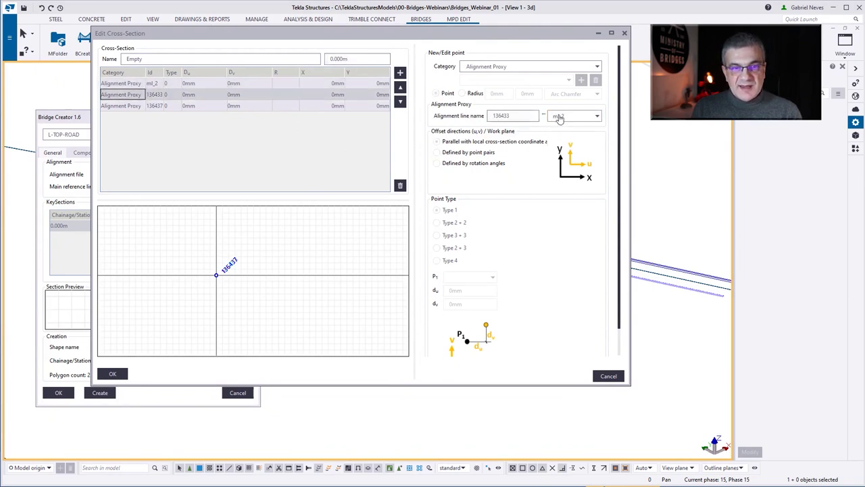
pyautogui.click(570, 116)
pyautogui.click(569, 136)
pyautogui.click(131, 109)
pyautogui.click(592, 119)
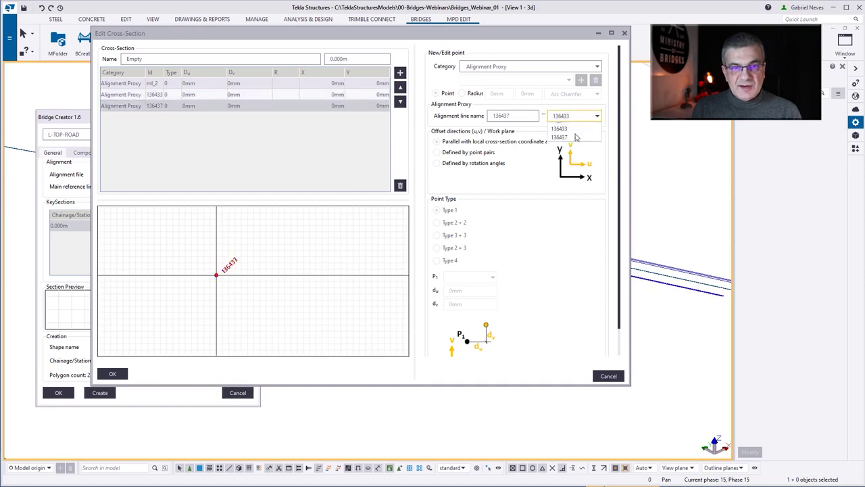
pyautogui.click(571, 143)
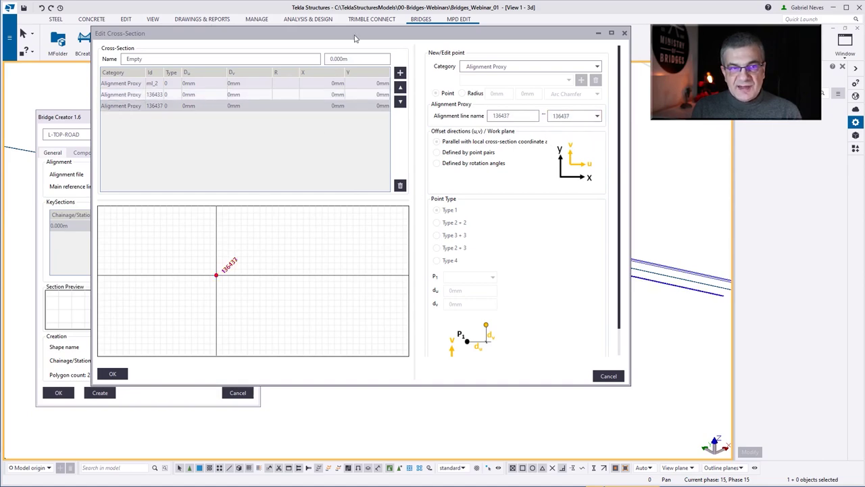
# Set the cross-section's chainage to 262 m.
pyautogui.moveTo(354, 38); pyautogui.dragTo(288, 238)
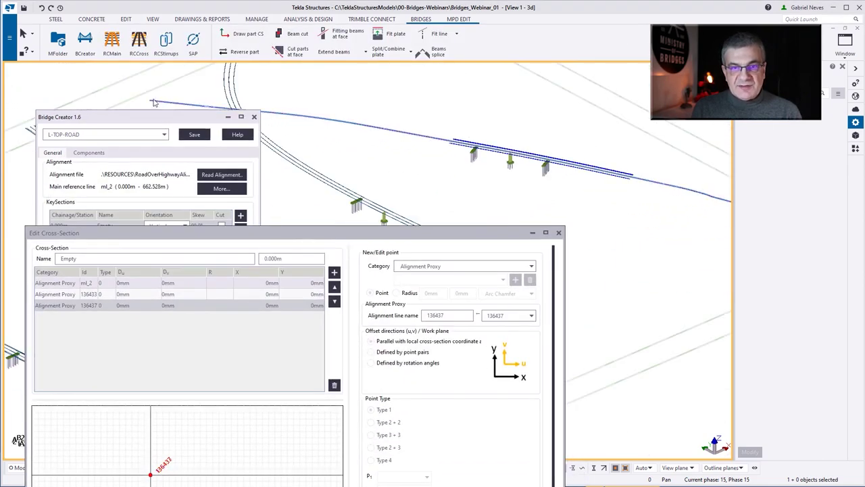
pyautogui.scroll(5, 290, 88)
pyautogui.moveTo(387, 234); pyautogui.dragTo(505, 61)
pyautogui.press('Tab')
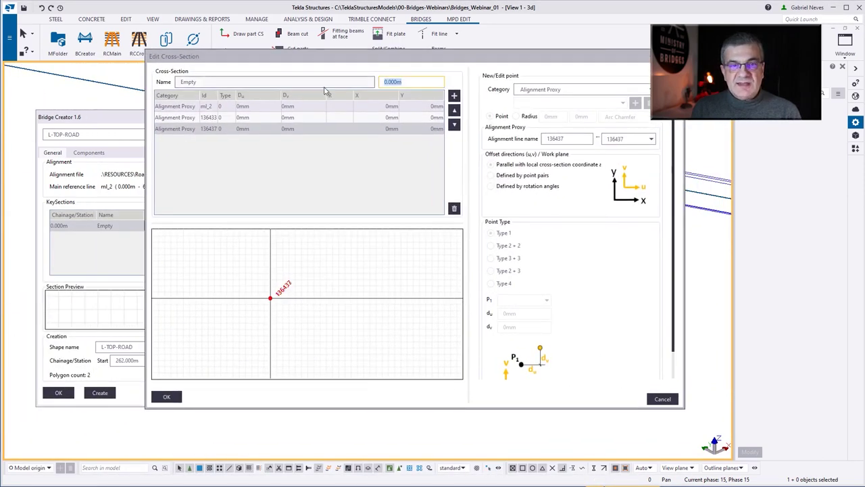
pyautogui.press('Return')
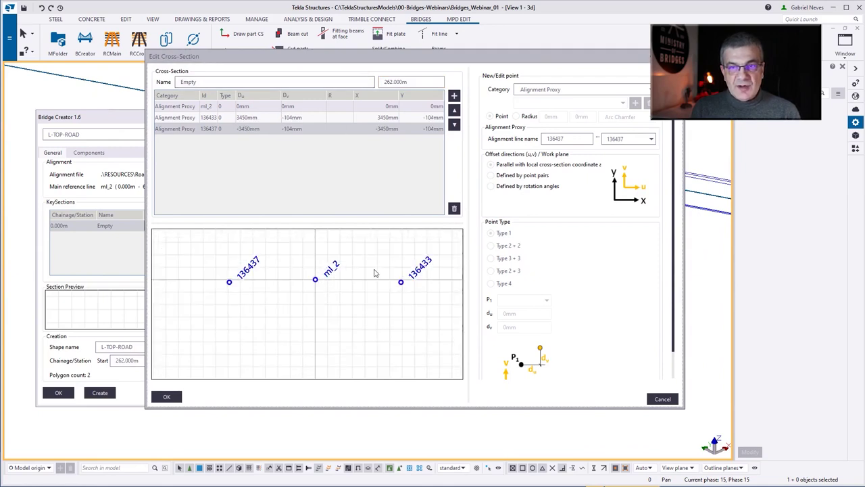
# Add an Outer Face point of Type 1 referenced to ml_2 with a dv offset of -170 mm.
pyautogui.click(545, 92)
pyautogui.click(536, 118)
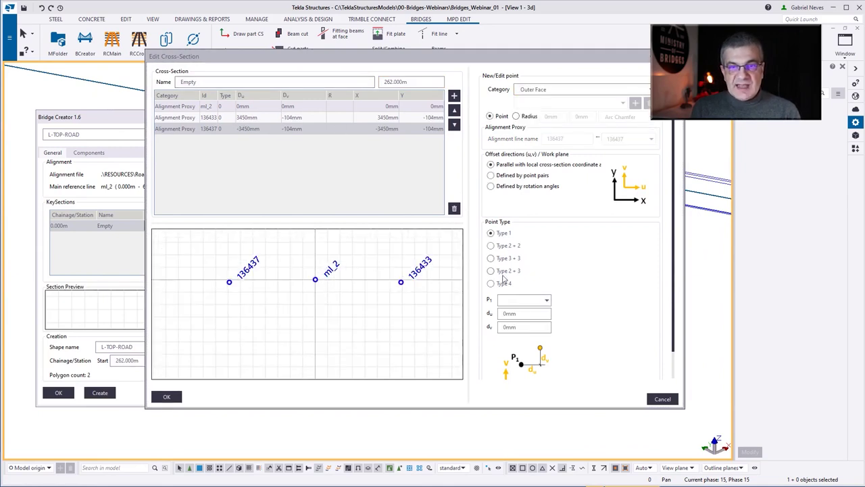
pyautogui.click(530, 300)
pyautogui.click(510, 311)
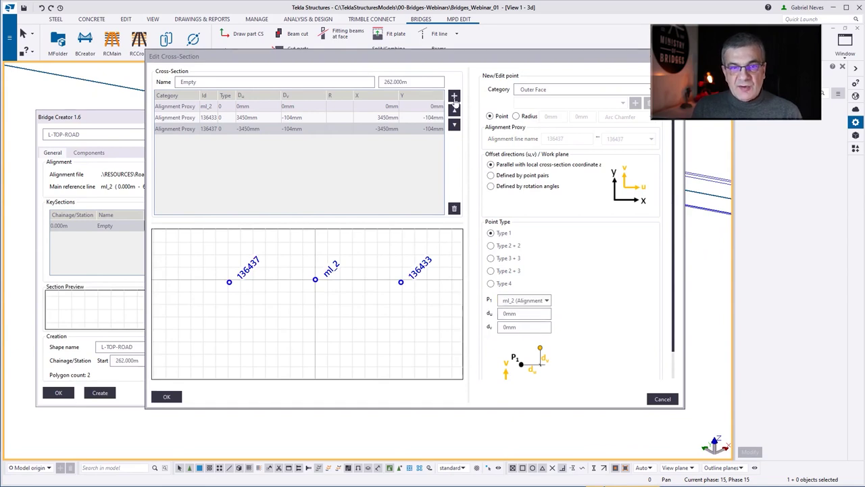
pyautogui.click(454, 98)
pyautogui.click(531, 330)
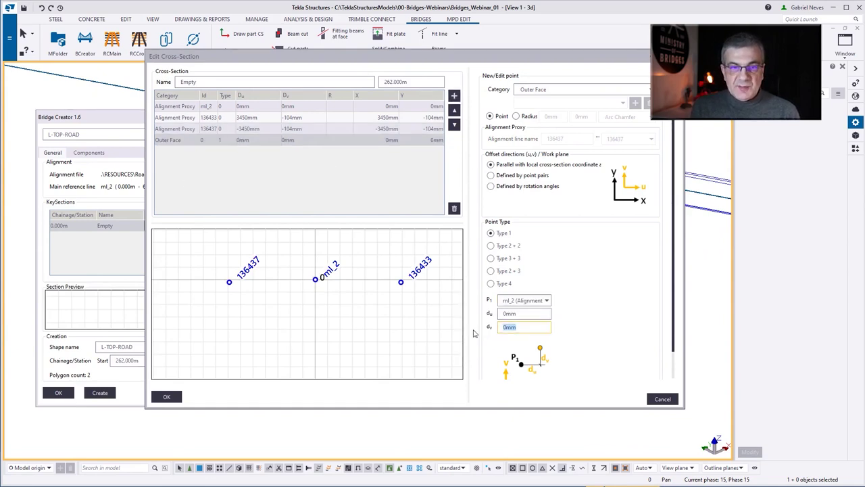
pyautogui.press('Return')
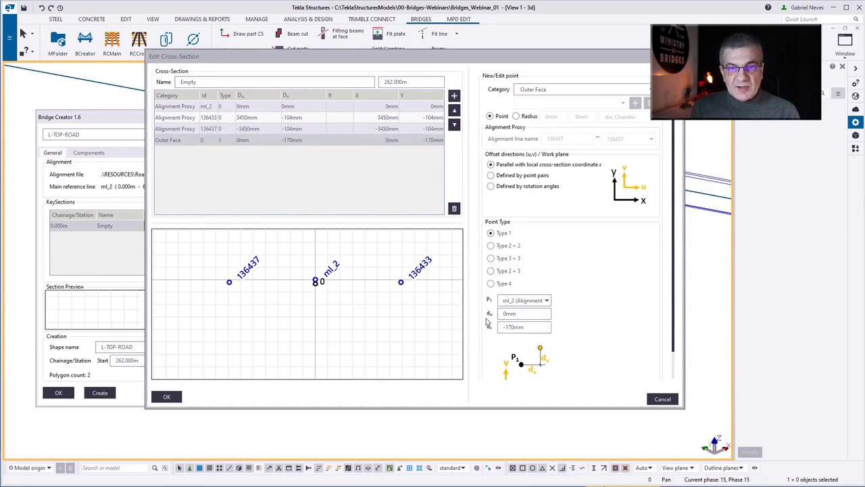
# Add an outer-face point referenced to alignment line 136433 and another referenced to point 1, both with a dv offset of -170 mm.
pyautogui.click(454, 96)
pyautogui.click(530, 302)
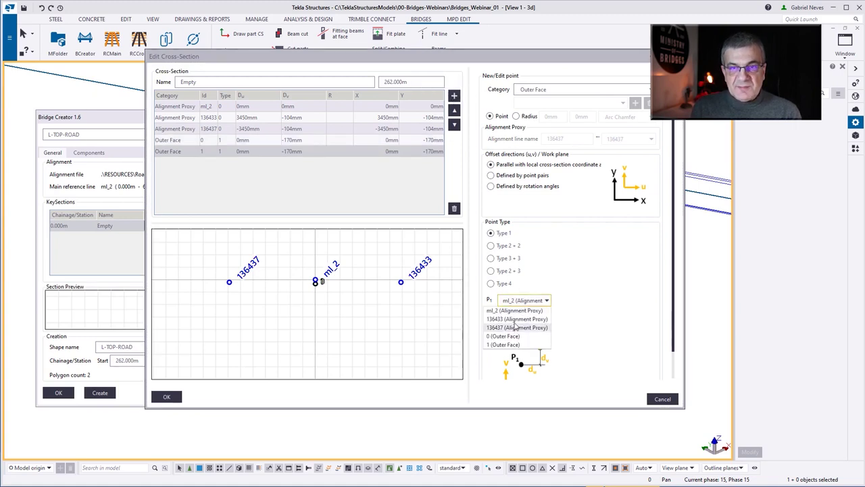
pyautogui.click(517, 322)
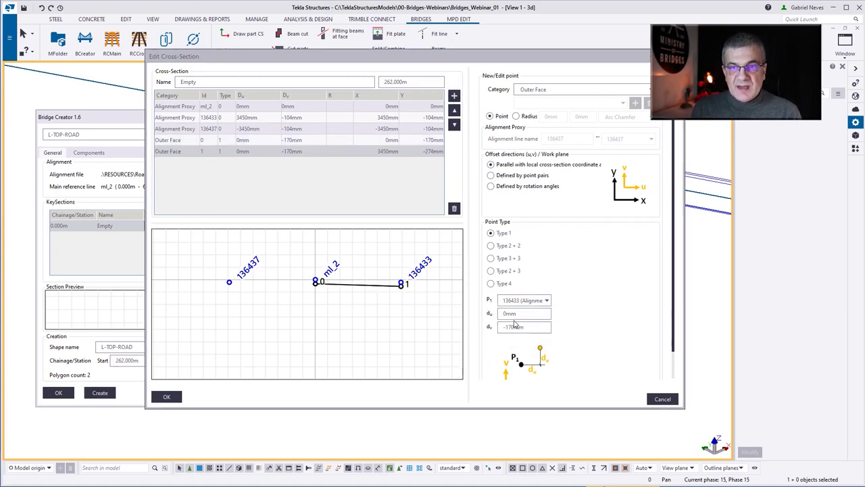
pyautogui.click(454, 96)
pyautogui.click(527, 301)
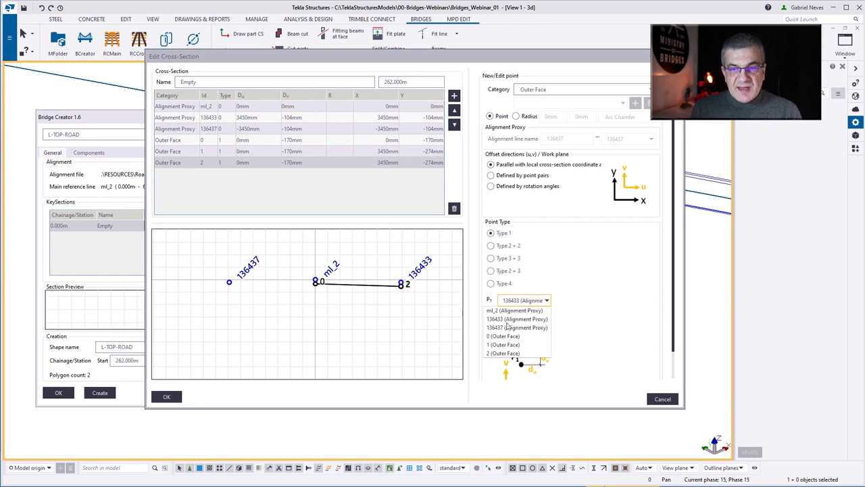
pyautogui.click(508, 345)
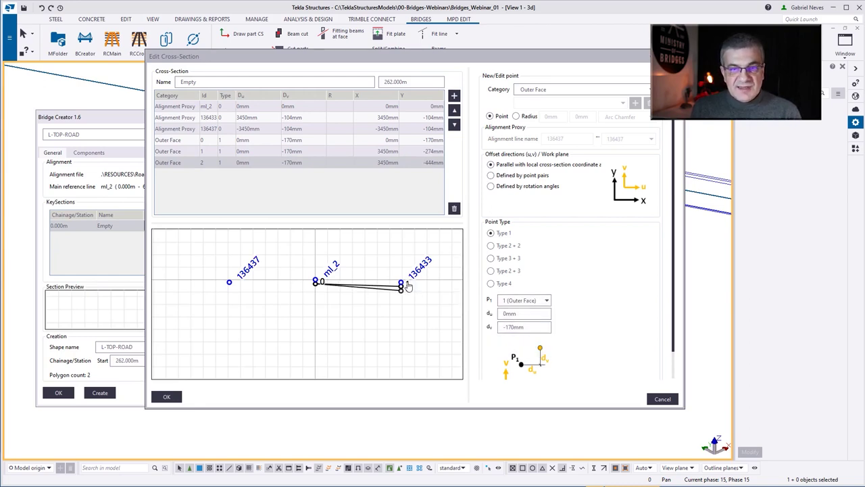
# Set the dv offset of outer-face points 0 and 1 to 0 mm.
pyautogui.click(204, 140)
pyautogui.moveTo(530, 327); pyautogui.dragTo(477, 329)
pyautogui.click(208, 152)
pyautogui.write('0')
pyautogui.click(413, 327)
pyautogui.click(406, 286)
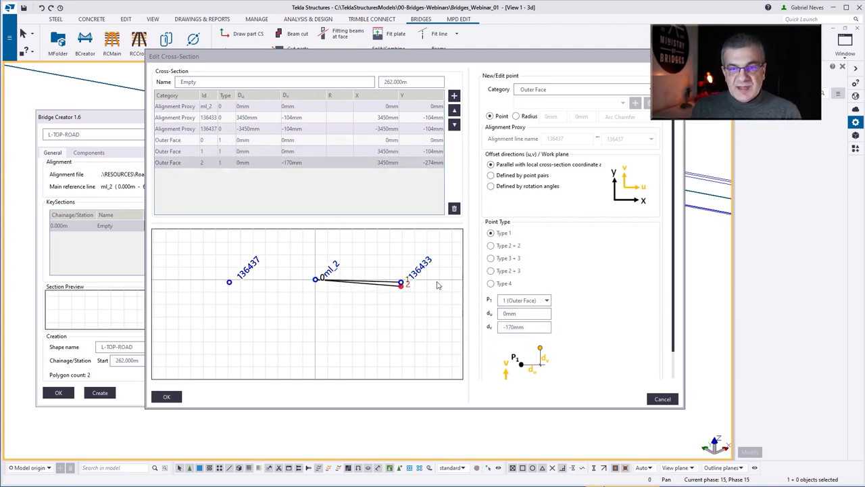
# Add an outer-face point referenced to point 0 with a dv offset of -170 mm.
pyautogui.click(453, 96)
pyautogui.click(534, 300)
pyautogui.click(510, 336)
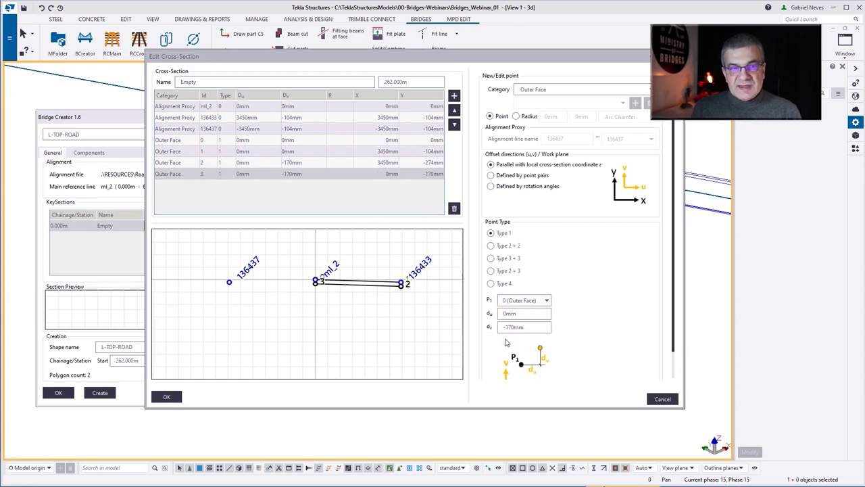
# Add two more outer-face points and reference point 5 to alignment line 136437 with a dv offset of 0 mm.
pyautogui.click(454, 96)
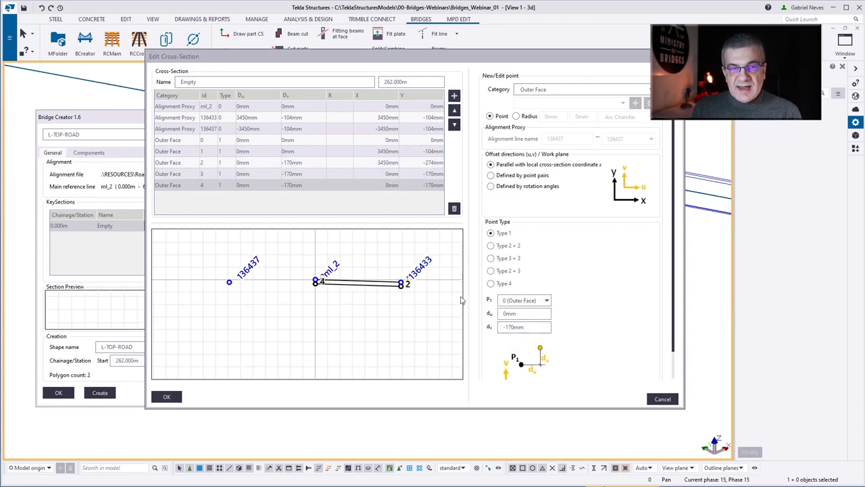
pyautogui.click(454, 97)
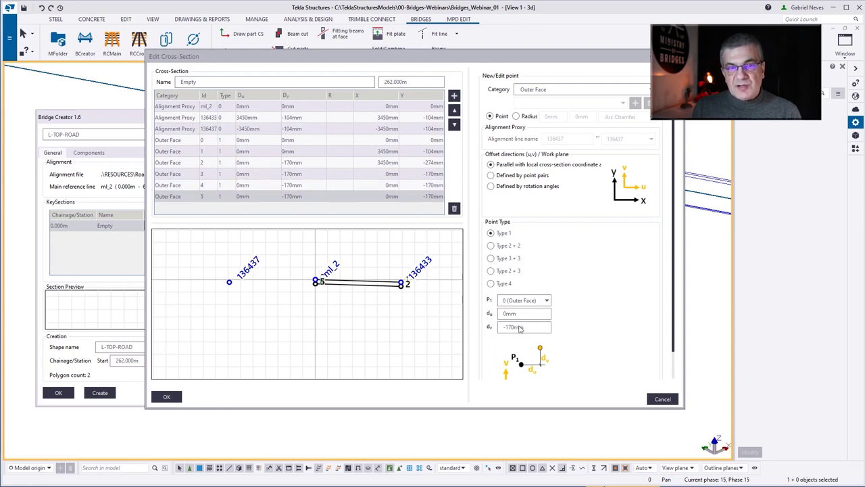
pyautogui.click(532, 301)
pyautogui.click(513, 328)
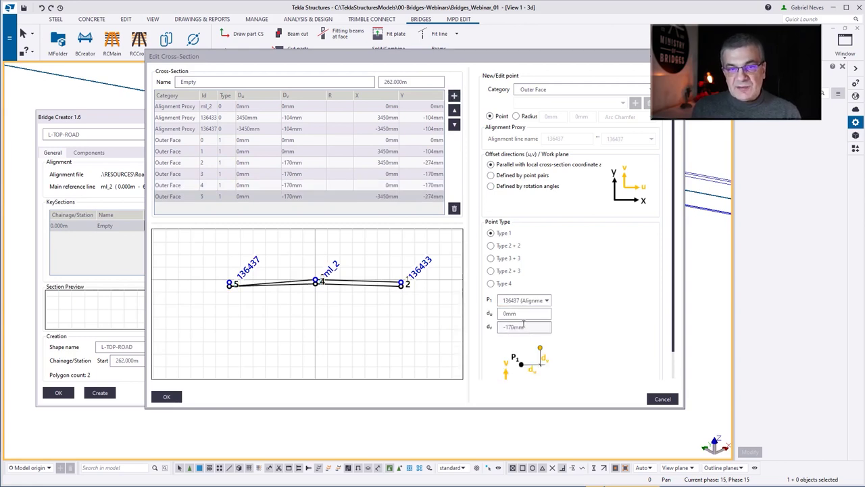
# Reference outer-face point 4 to point 5 with a dv offset of -170 mm and accept the cross-section.
pyautogui.click(177, 185)
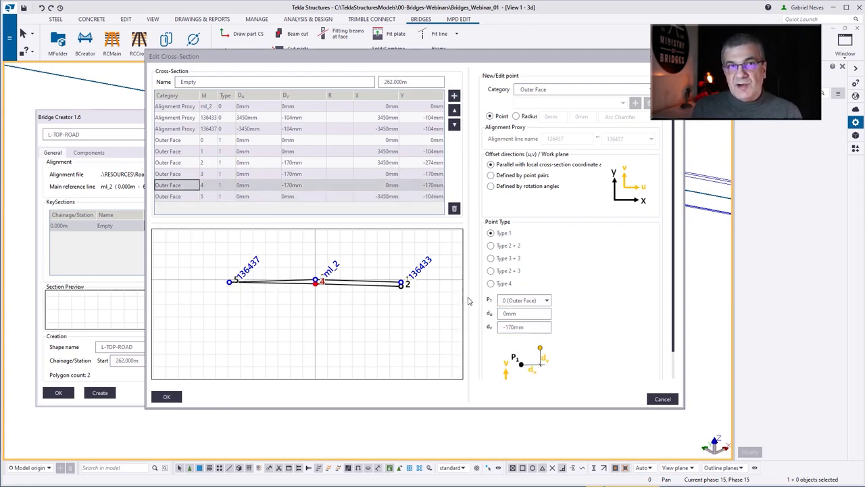
pyautogui.click(524, 300)
pyautogui.click(505, 378)
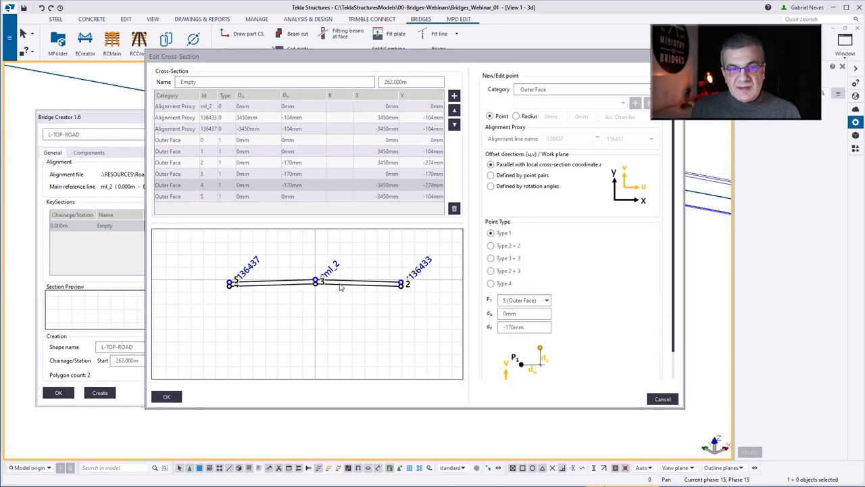
pyautogui.click(167, 396)
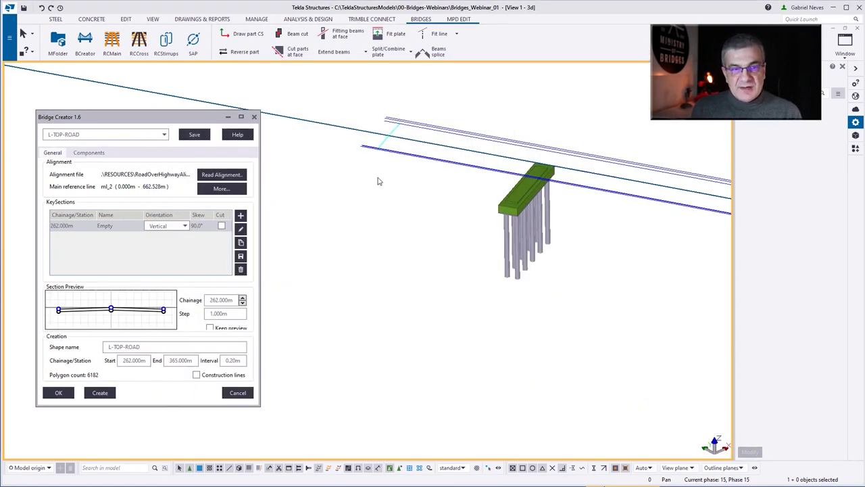
# Make Phase 22 (Top Road) the current phase and create the L-TOP-ROAD shape along the alignment.
pyautogui.scroll(3, 391, 138)
pyautogui.keyDown('ctrl'); pyautogui.moveTo(391, 138); pyautogui.dragTo(326, 137, button='middle'); pyautogui.keyUp('ctrl')
pyautogui.scroll(-5, 325, 137)
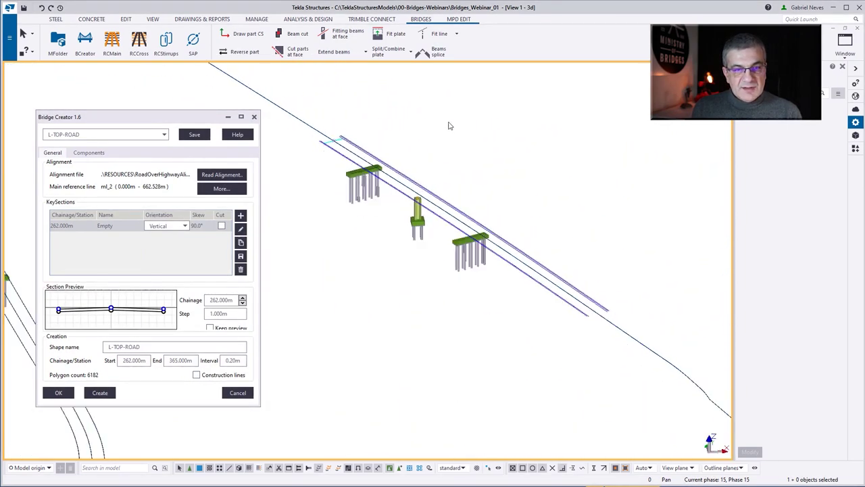
pyautogui.hotkey('ctrl', 'h')
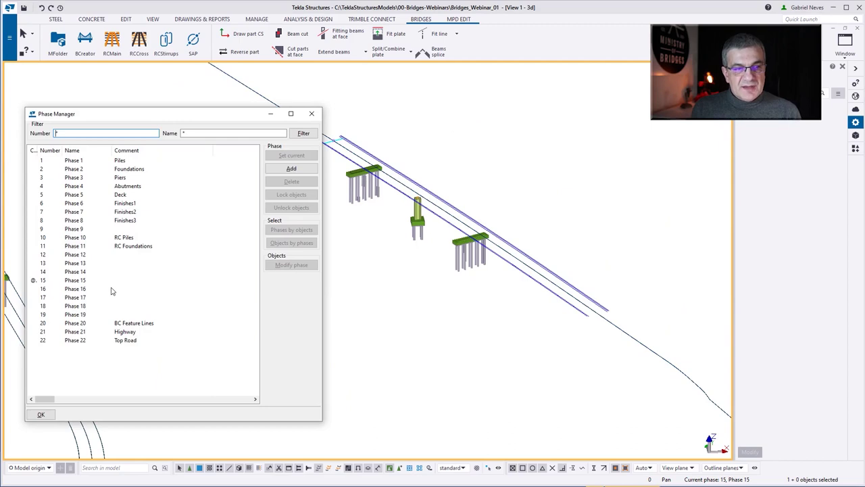
pyautogui.doubleClick(131, 341)
pyautogui.click(41, 413)
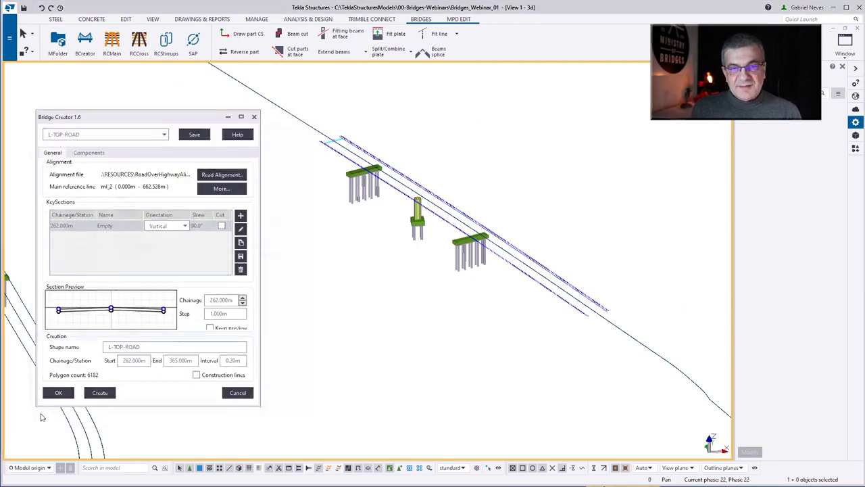
pyautogui.click(108, 396)
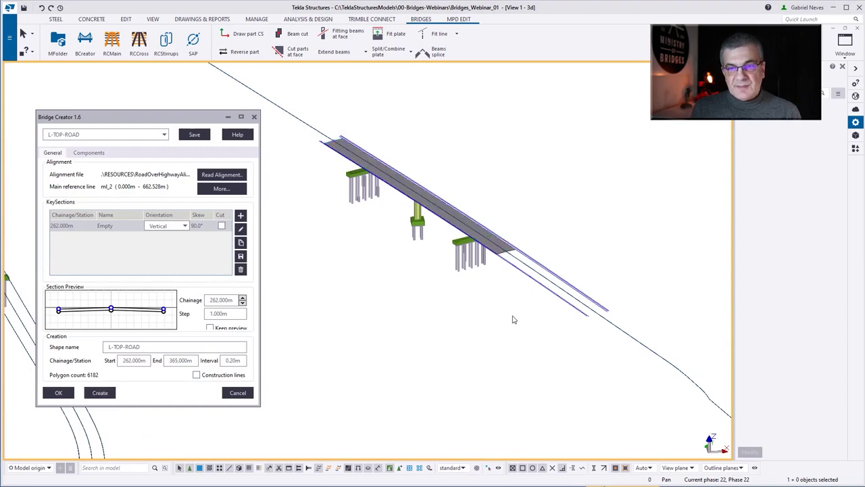
# Load the L-TOP-ROAD settings into a new Bridge Creator session and save them as X-TOP-ROAD for the neighbouring curved bridge.
pyautogui.scroll(-5, 656, 206)
pyautogui.scroll(4, 385, 219)
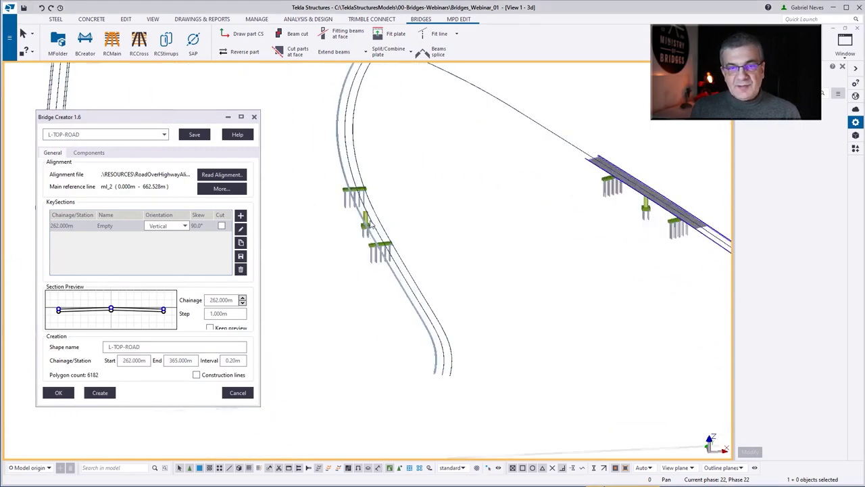
pyautogui.keyDown('ctrl'); pyautogui.moveTo(374, 225); pyautogui.dragTo(360, 234, button='middle'); pyautogui.keyUp('ctrl')
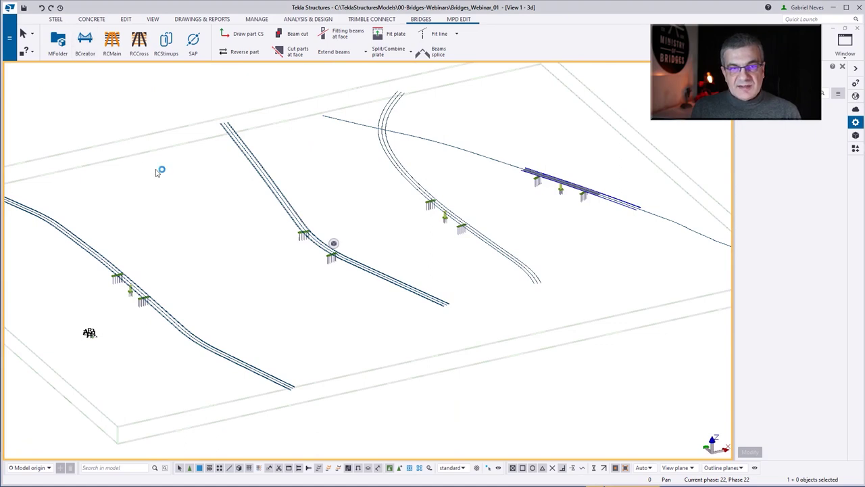
pyautogui.click(180, 116)
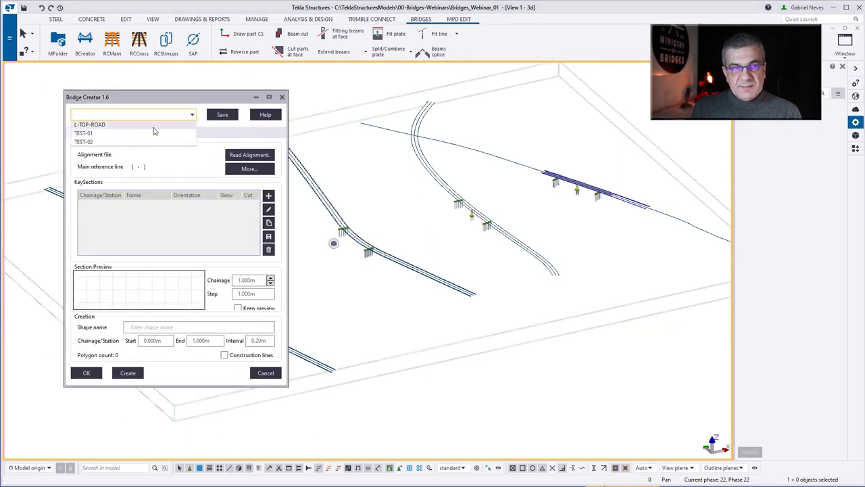
pyautogui.click(154, 125)
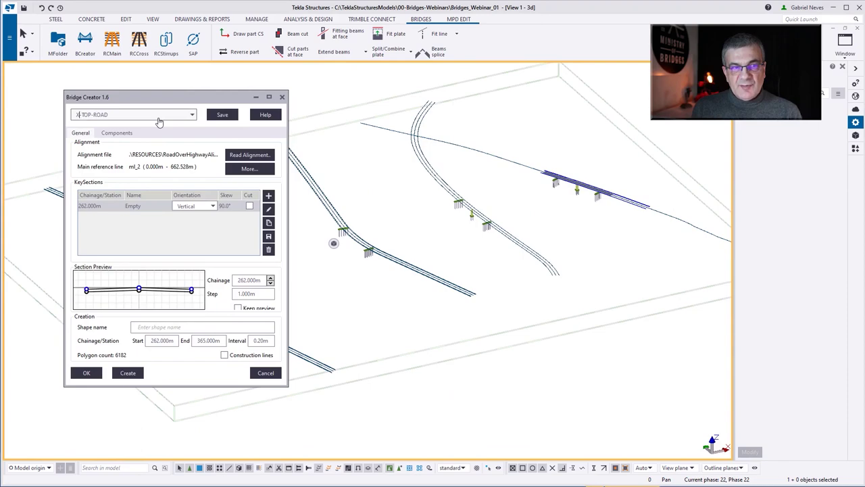
# Read the curved bridge's three alignment lines from the model, with X-CL as reference line and X-CL-W and X-CL-E active.
pyautogui.click(250, 155)
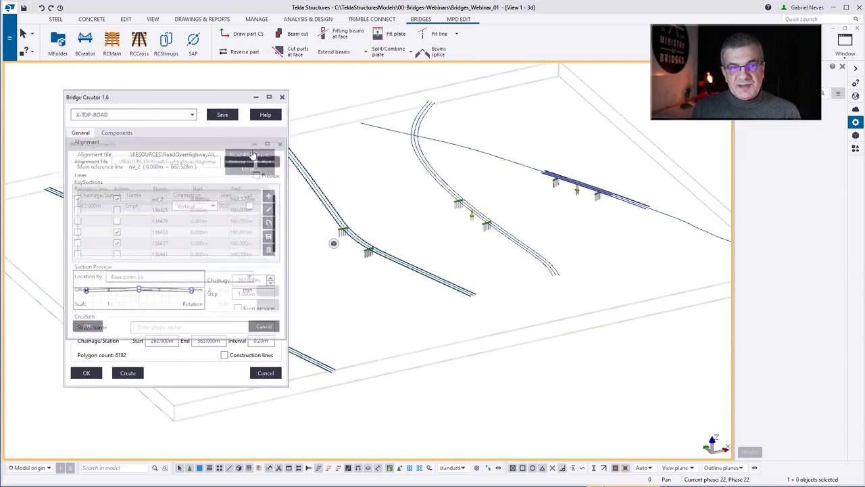
pyautogui.click(269, 159)
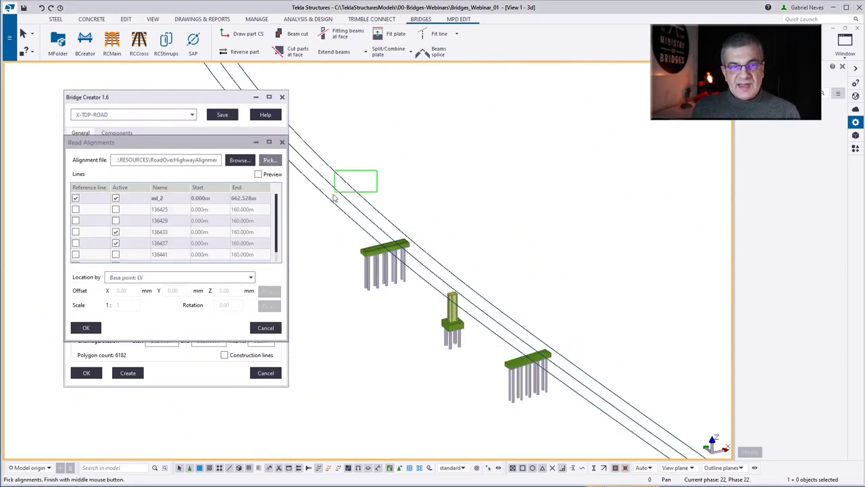
pyautogui.moveTo(334, 194); pyautogui.dragTo(313, 199)
pyautogui.middleClick(394, 164)
pyautogui.click(76, 209)
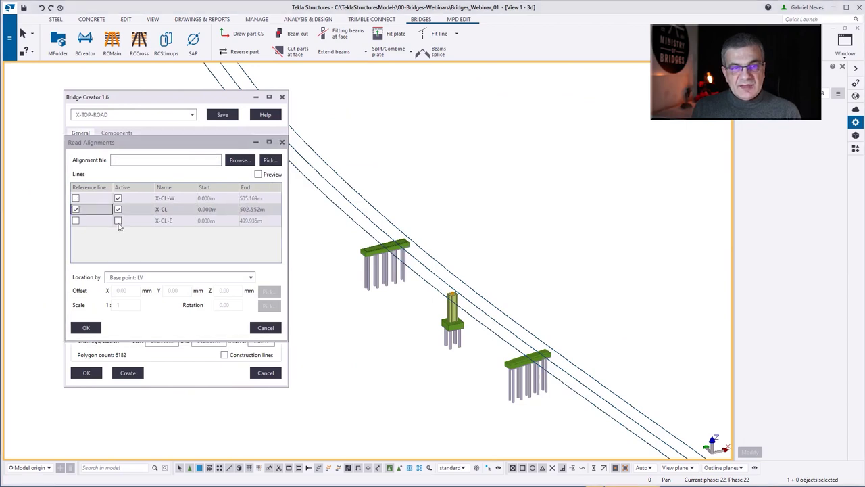
pyautogui.click(119, 227)
pyautogui.click(153, 277)
pyautogui.click(129, 285)
pyautogui.click(86, 327)
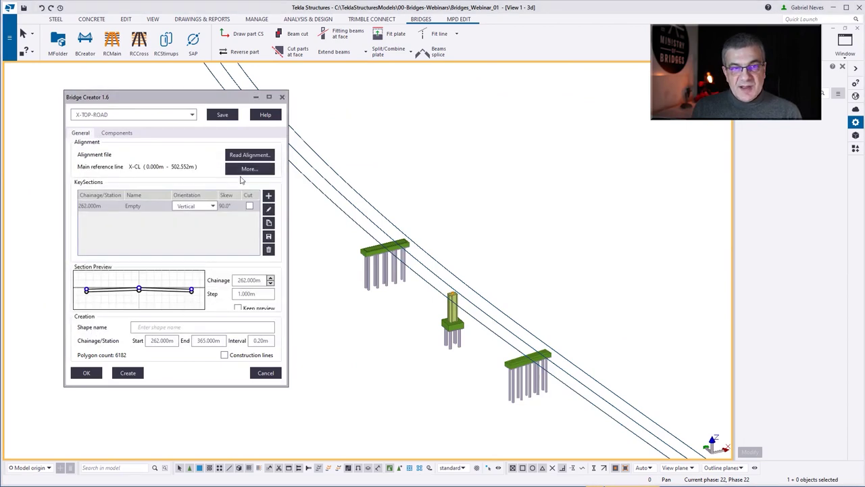
# Set the shape name to X-TOP-ROAD and save the X-TOP-ROAD settings.
pyautogui.click(184, 115)
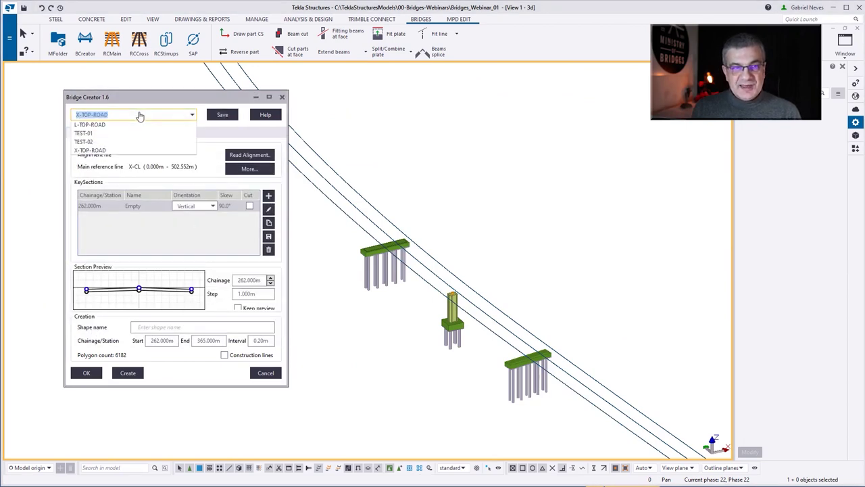
pyautogui.click(138, 121)
pyautogui.click(166, 328)
pyautogui.write('X-TOP-ROAD')
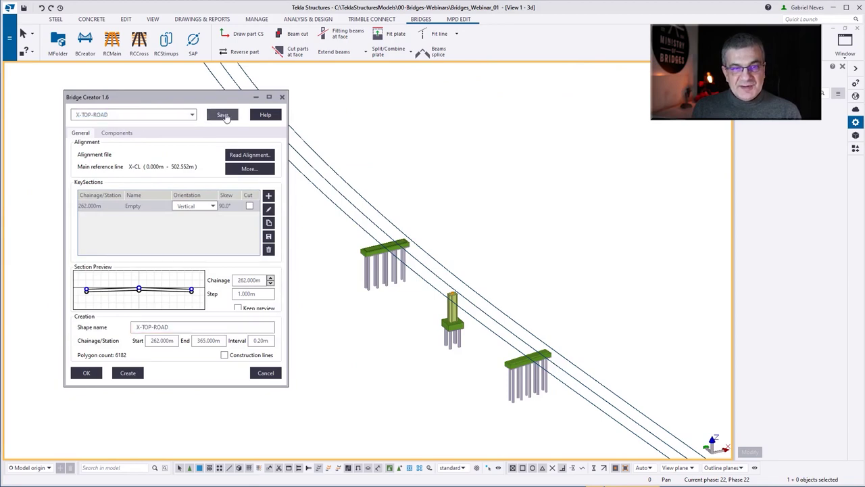
# Remap the key section's alignment proxies: ml_2 to X-CL, 136433 to X-CL-W and 136437 to X-CL-E.
pyautogui.click(269, 212)
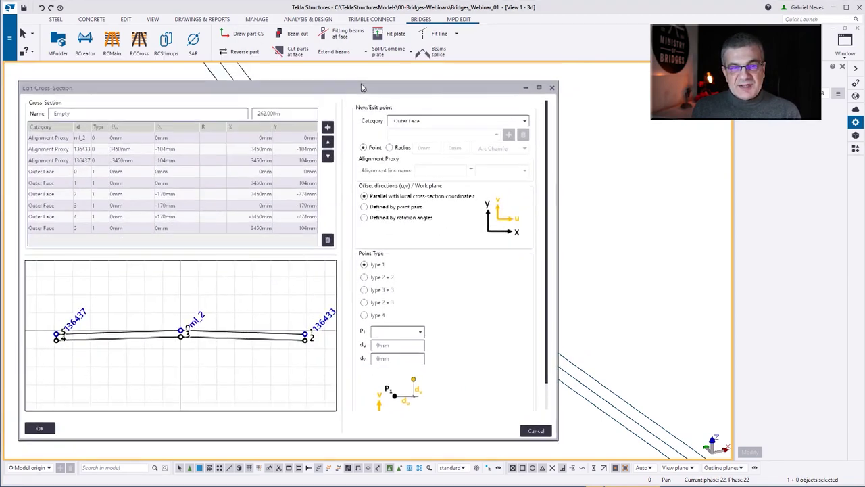
pyautogui.click(131, 132)
pyautogui.click(527, 165)
pyautogui.click(517, 187)
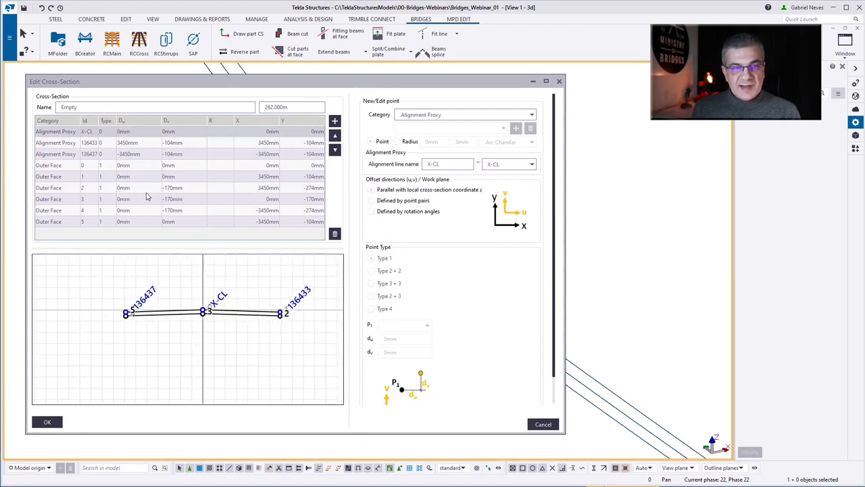
pyautogui.click(71, 144)
pyautogui.click(511, 164)
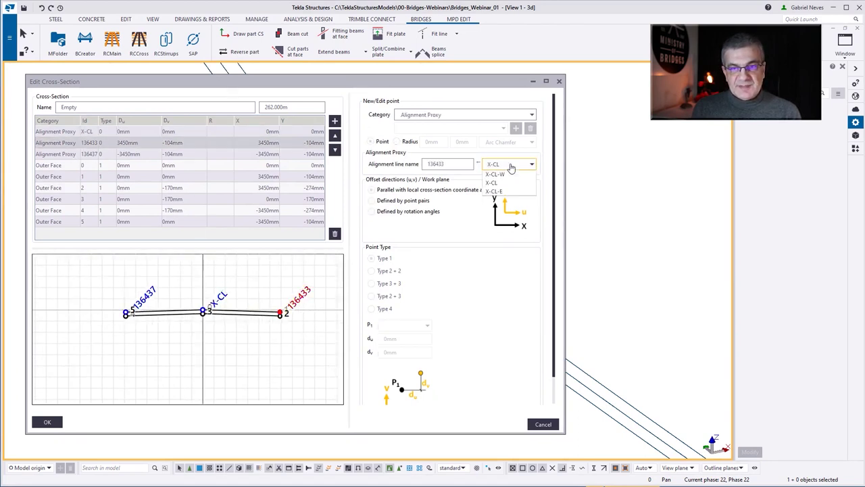
pyautogui.click(497, 175)
pyautogui.click(68, 155)
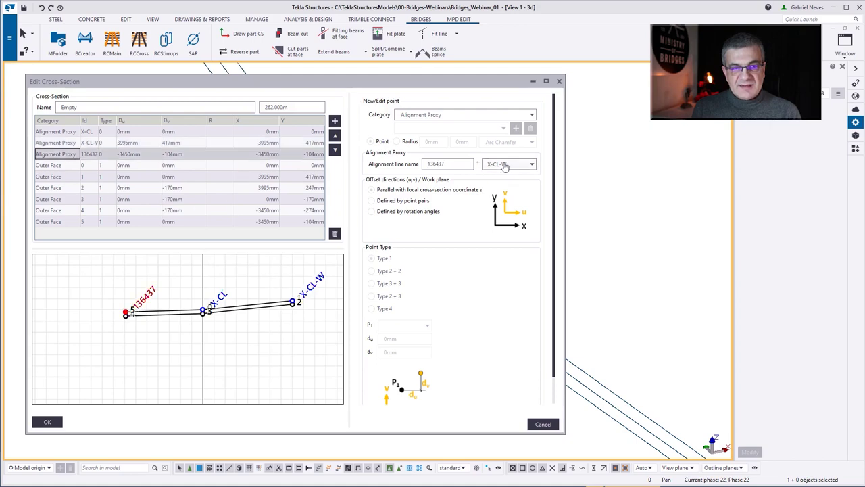
pyautogui.click(506, 164)
pyautogui.click(507, 194)
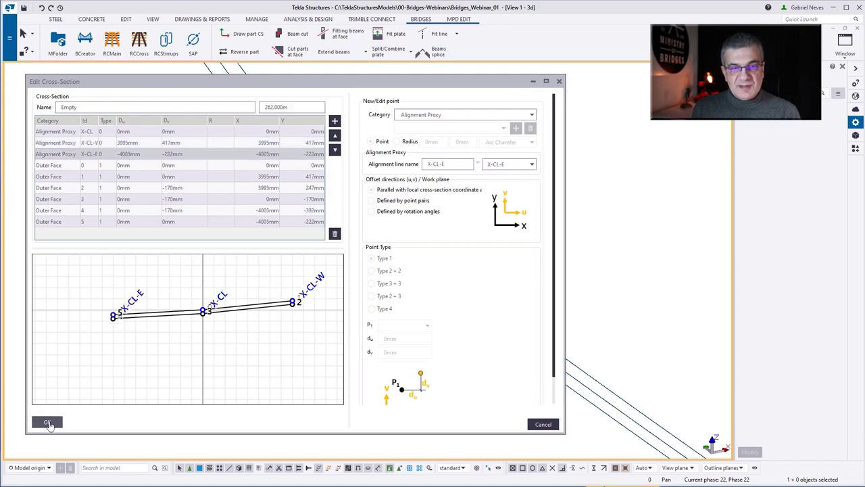
# Accept the remapped cross-section and create the X-TOP-ROAD shape along the alignment.
pyautogui.click(52, 423)
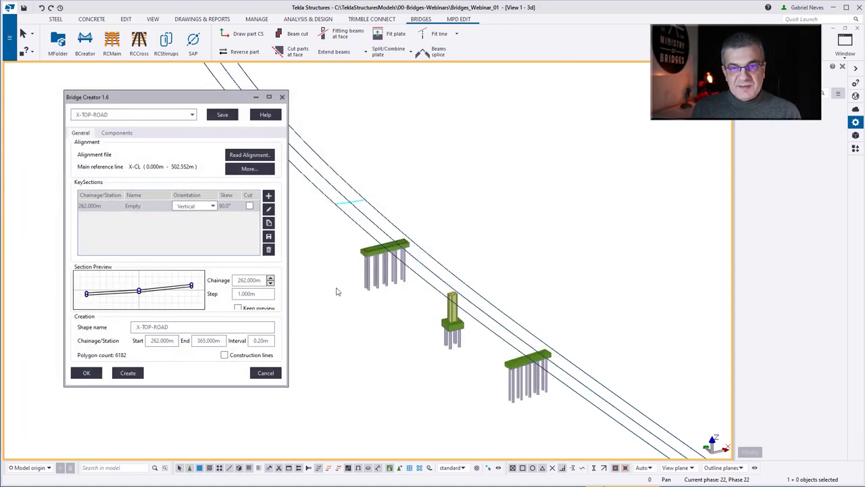
pyautogui.click(128, 373)
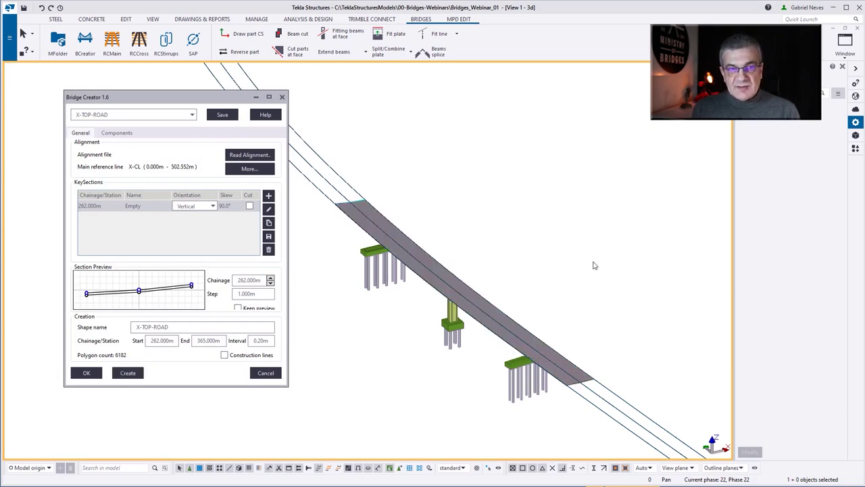
# Rename the X-TOP-ROAD settings as M-TOP-ROAD for the middle bridge and open the shape name's prefix for editing.
pyautogui.scroll(-4, 593, 265)
pyautogui.scroll(1, 343, 267)
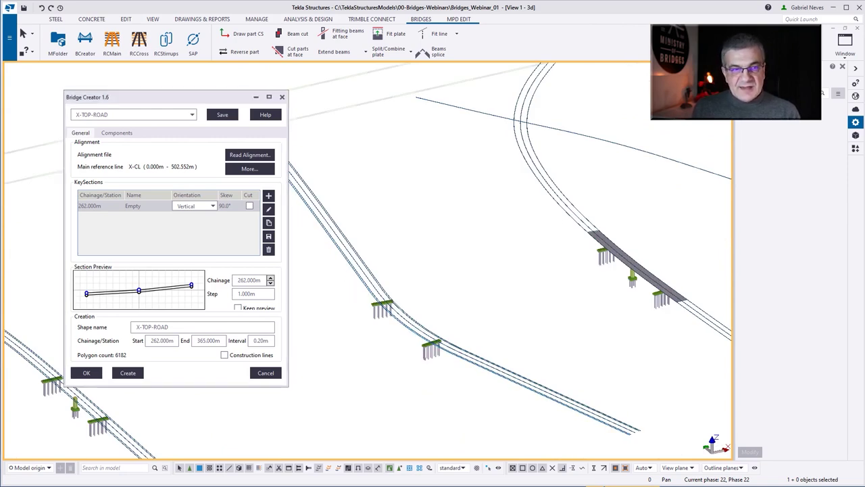
pyautogui.doubleClick(118, 115)
pyautogui.press('Home')
pyautogui.press('Delete')
pyautogui.write('M')
pyautogui.moveTo(140, 329); pyautogui.dragTo(131, 330)
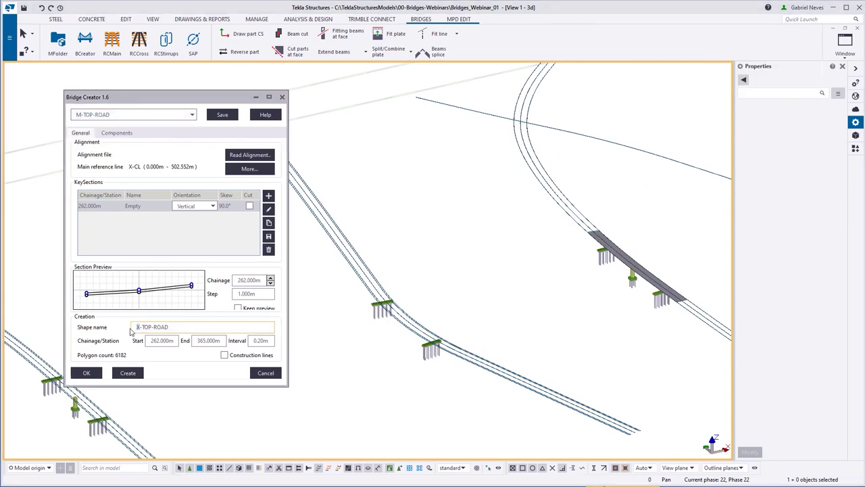
# Read the middle bridge's alignment lines and remap the cross-section's X-CL proxy to M-CL.
pyautogui.click(249, 155)
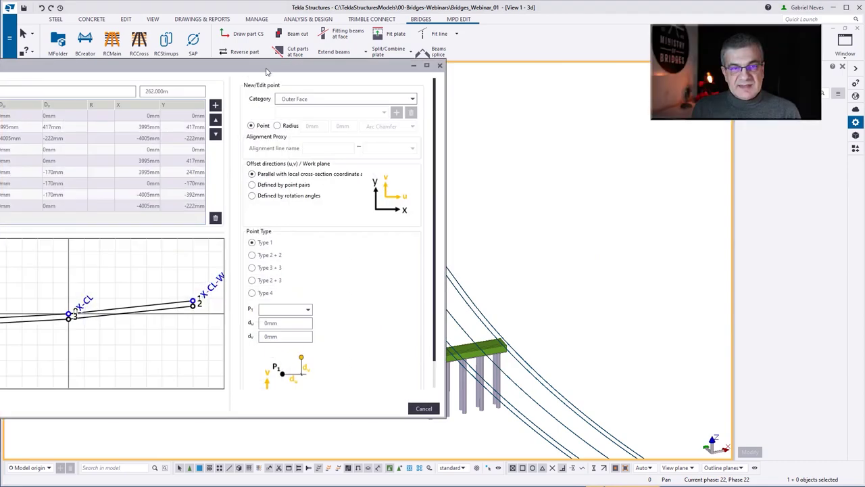
pyautogui.moveTo(267, 68); pyautogui.dragTo(408, 73)
pyautogui.click(232, 309)
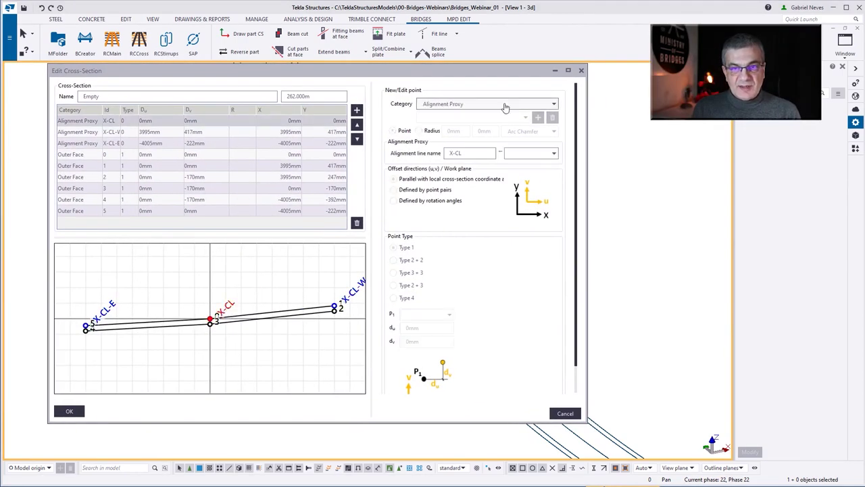
pyautogui.click(531, 153)
pyautogui.click(531, 183)
# Remap the X-CL-W alignment proxy to M-CL-R1 and the X-CL-E proxy to M-CL-L1.
pyautogui.scroll(-3, 158, 286)
pyautogui.scroll(3, 236, 278)
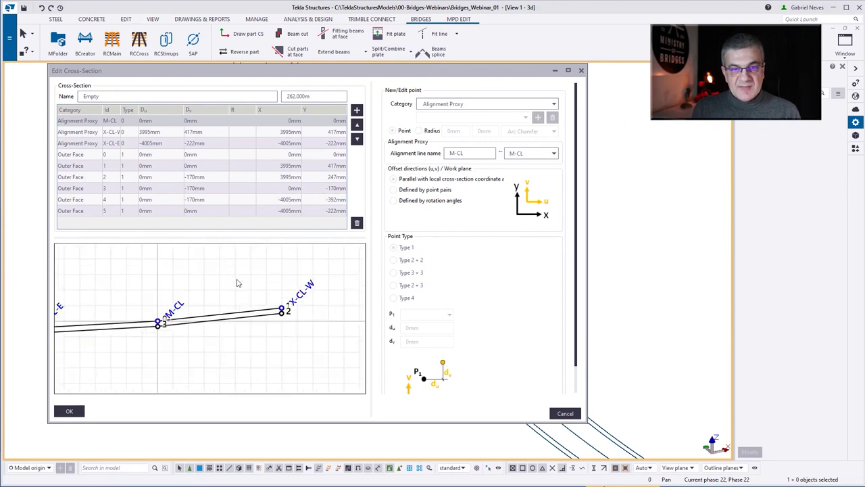
pyautogui.scroll(-3, 267, 280)
pyautogui.click(298, 281)
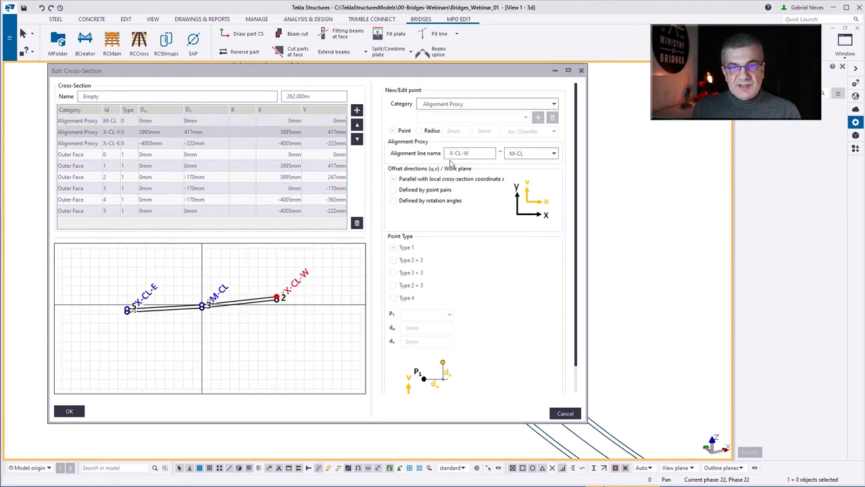
pyautogui.click(92, 122)
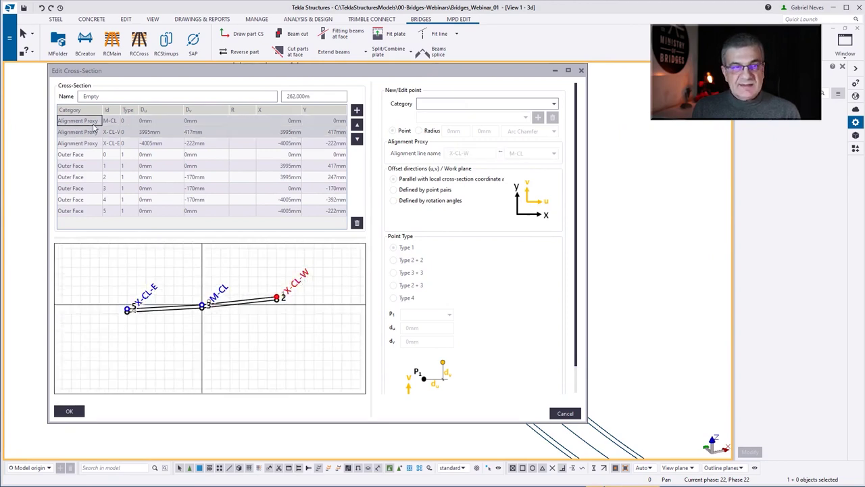
pyautogui.click(92, 131)
pyautogui.click(548, 153)
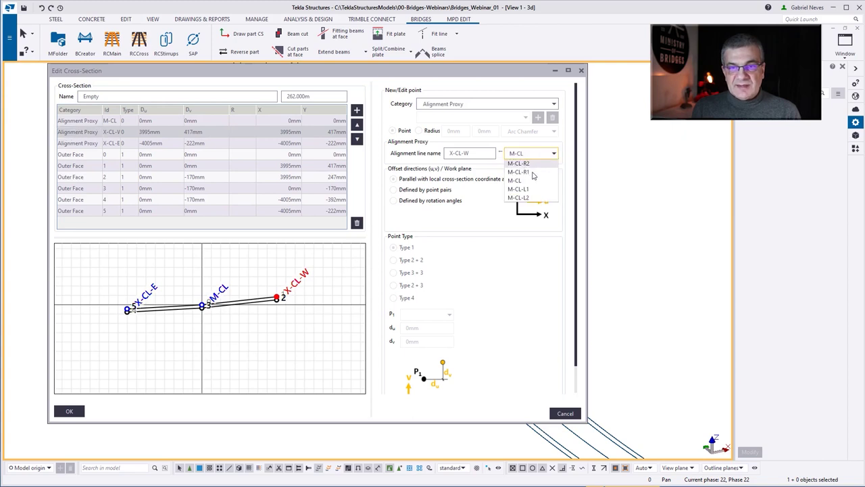
pyautogui.click(534, 174)
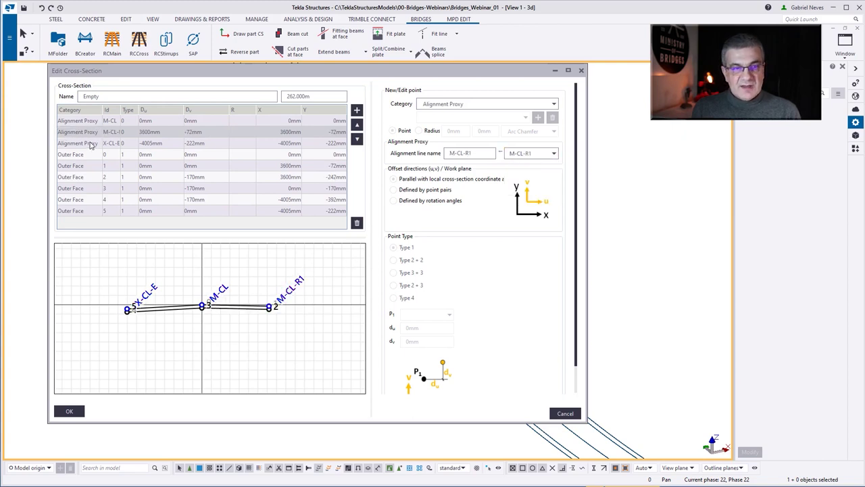
pyautogui.click(90, 143)
pyautogui.click(529, 157)
pyautogui.click(534, 189)
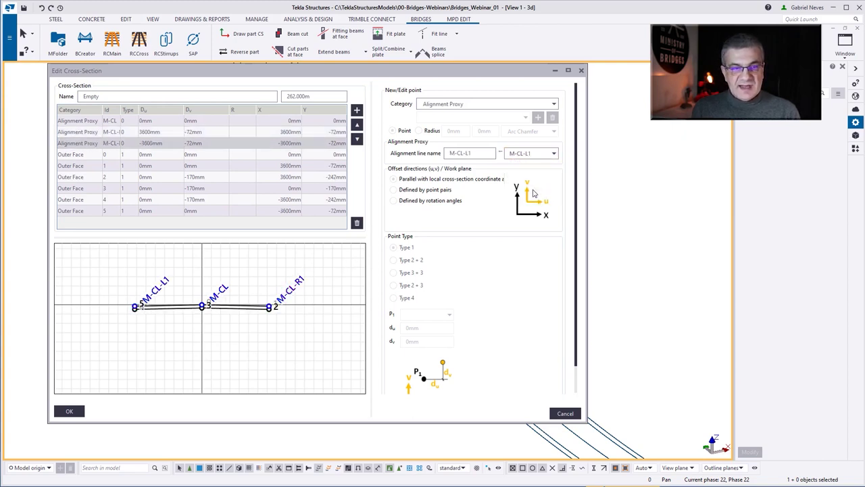
# Add two more alignment proxies after M-CL-R1 and assign them to lines M-CL-R2 and M-CL-L2.
pyautogui.scroll(3, 312, 314)
pyautogui.click(87, 133)
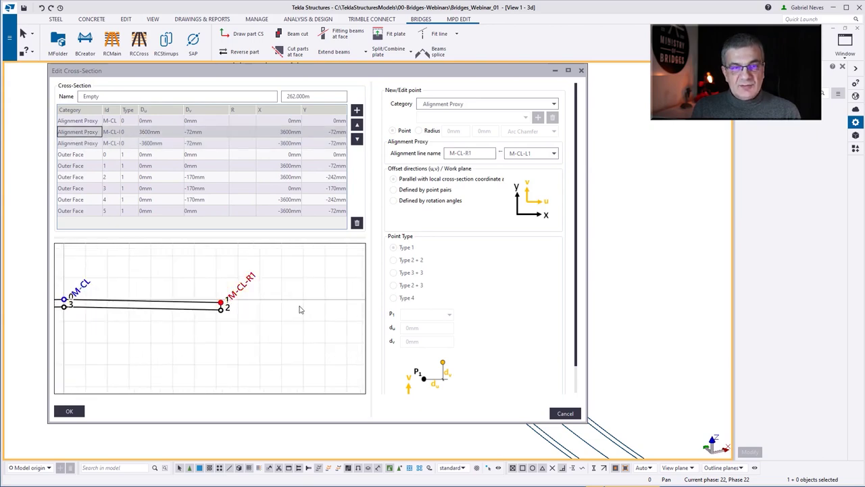
pyautogui.click(357, 109)
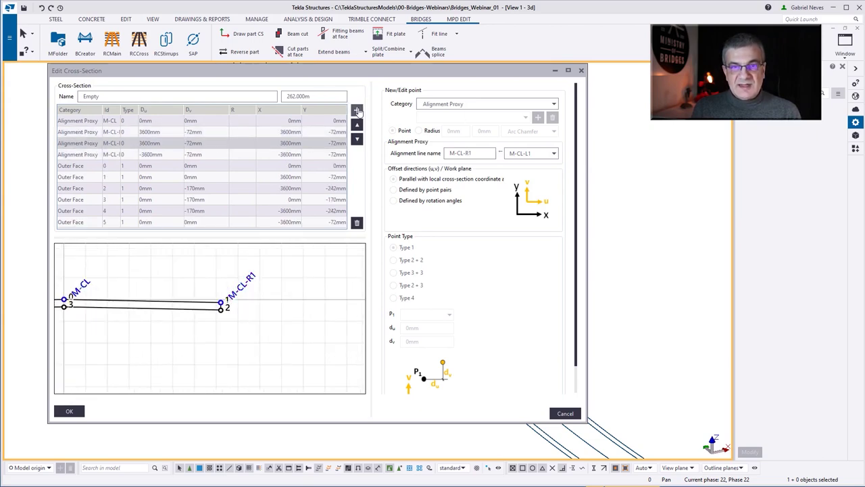
pyautogui.click(357, 109)
pyautogui.click(109, 145)
pyautogui.click(532, 153)
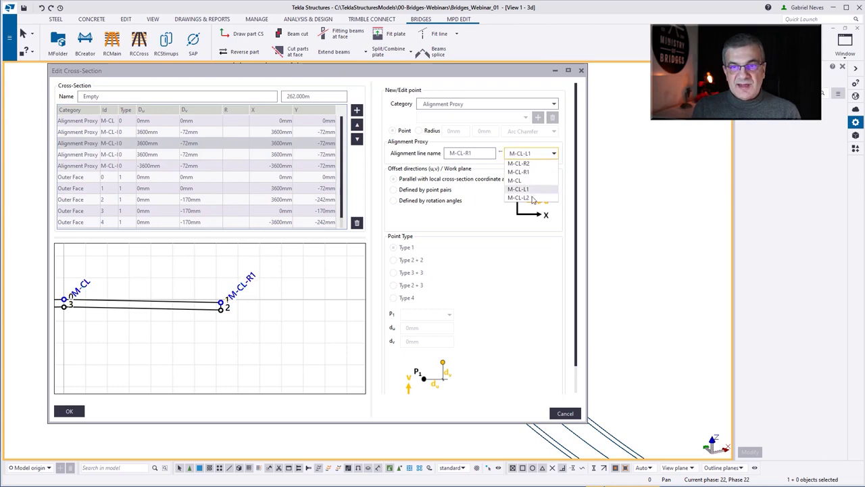
pyautogui.click(519, 163)
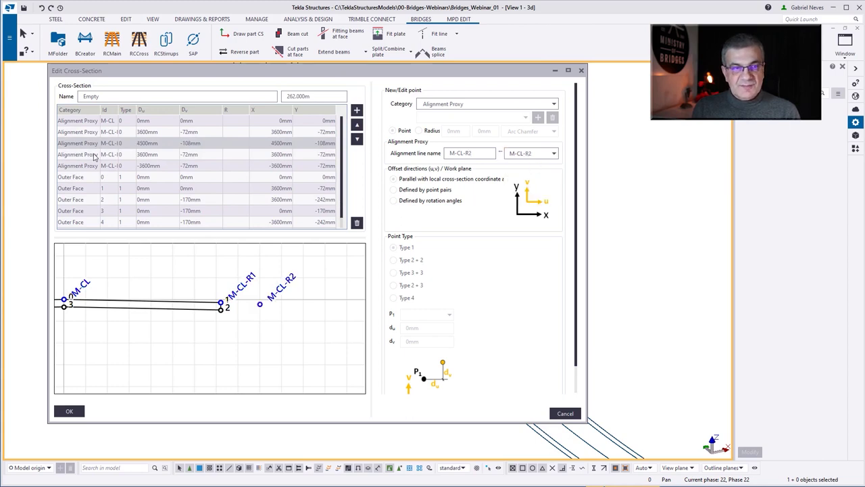
pyautogui.click(95, 155)
pyautogui.click(541, 154)
pyautogui.click(527, 196)
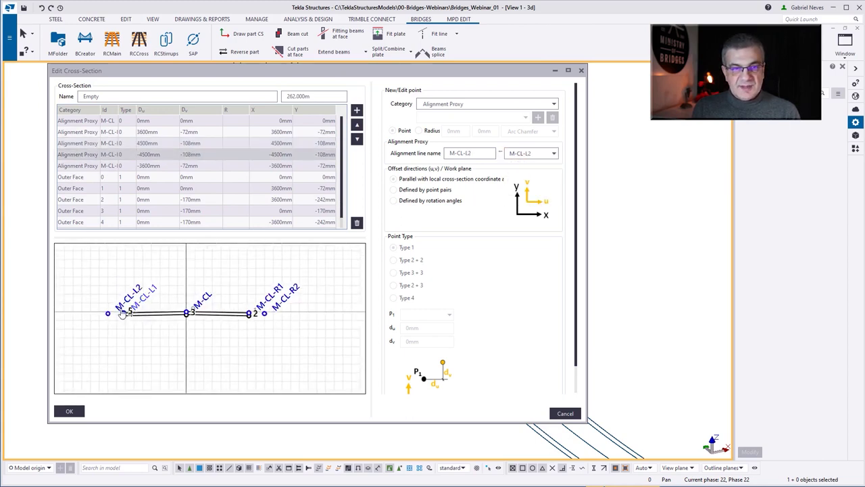
# Insert an outer-face point after point 1 of the cross-section and reference it to the M-CL-R2 alignment proxy.
pyautogui.scroll(2, 122, 312)
pyautogui.scroll(3, 330, 315)
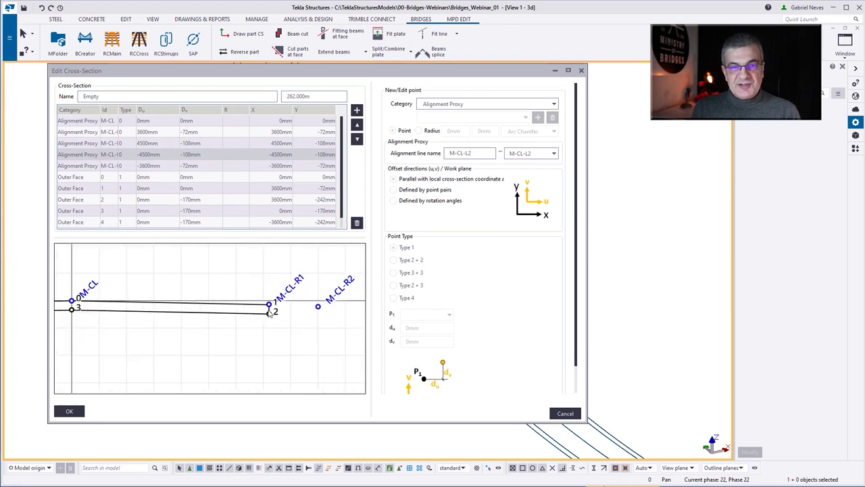
pyautogui.click(274, 306)
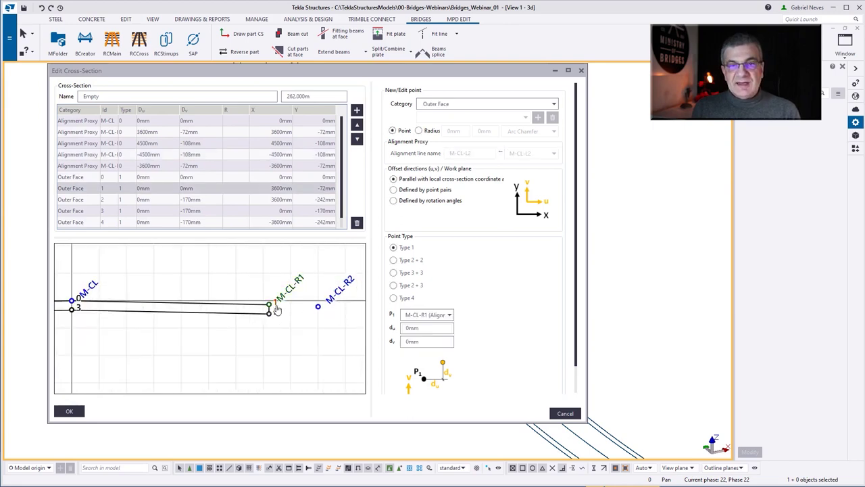
pyautogui.click(357, 110)
pyautogui.click(438, 315)
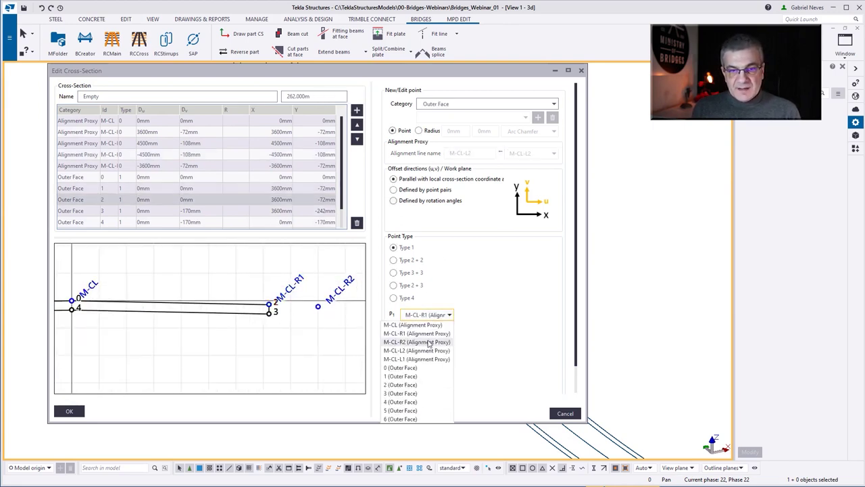
pyautogui.click(417, 342)
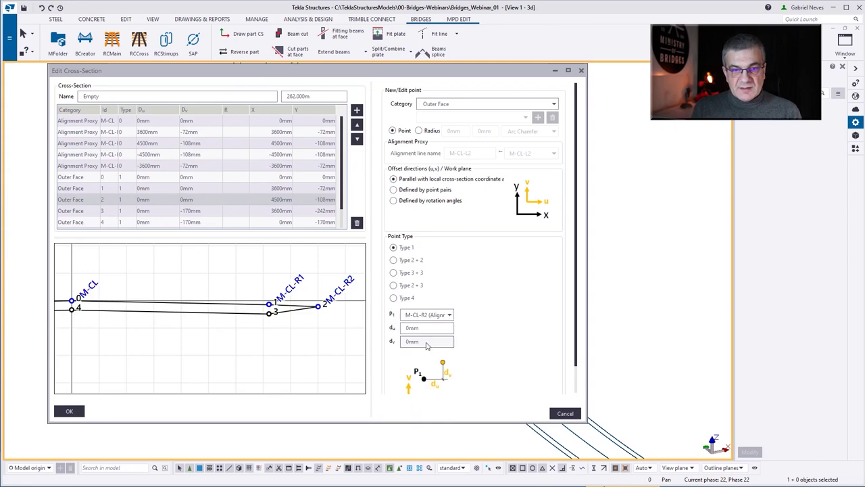
# Add a lower outer-face point and reference outer-face point 3 to M-CL-R2 with a -170 mm vertical offset.
pyautogui.click(269, 317)
pyautogui.click(357, 111)
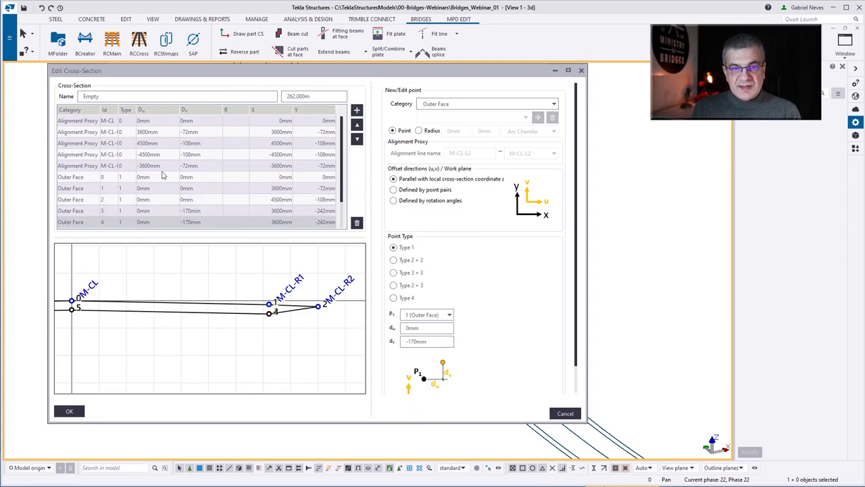
pyautogui.click(114, 211)
pyautogui.click(431, 316)
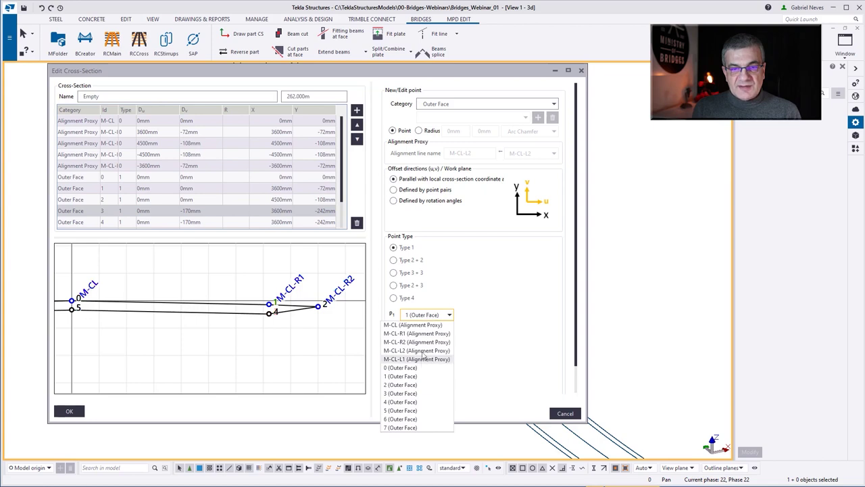
pyautogui.click(423, 341)
# Insert another outer-face point at M-CL-L1 and reference outer-face point 7 to the M-CL-L2 alignment proxy.
pyautogui.scroll(3, 146, 309)
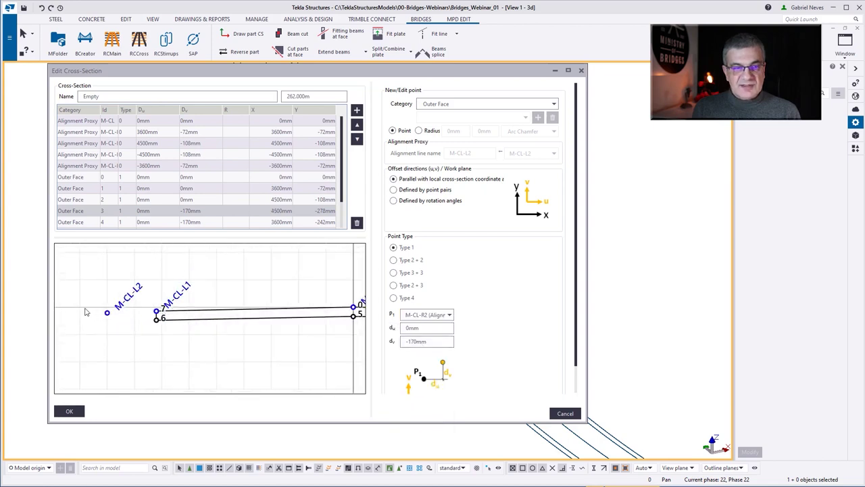
pyautogui.scroll(1, 85, 312)
pyautogui.click(177, 315)
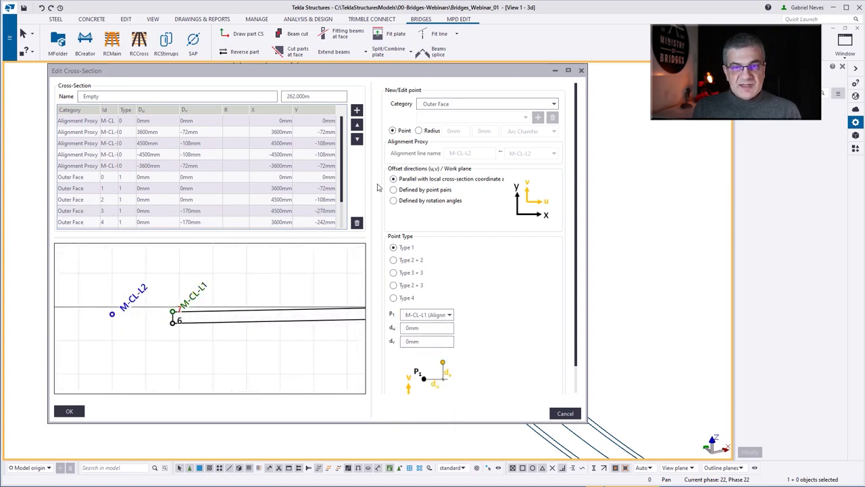
pyautogui.click(357, 110)
pyautogui.scroll(-2, 130, 202)
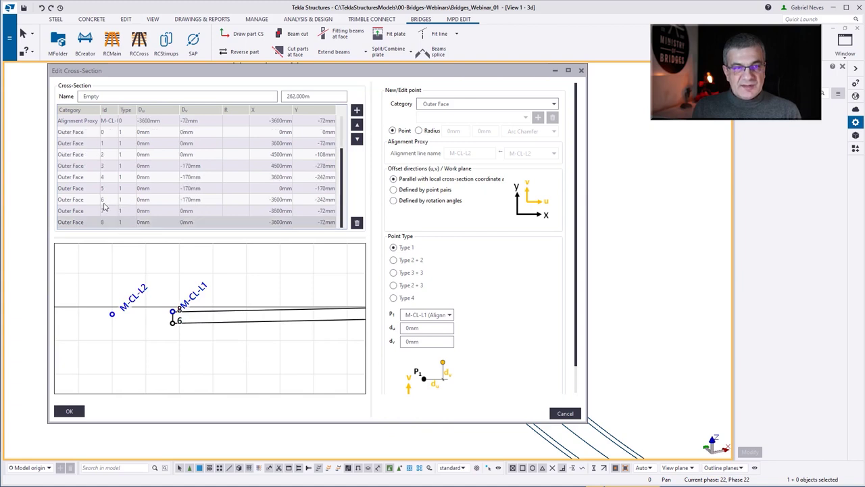
pyautogui.click(88, 211)
pyautogui.click(436, 316)
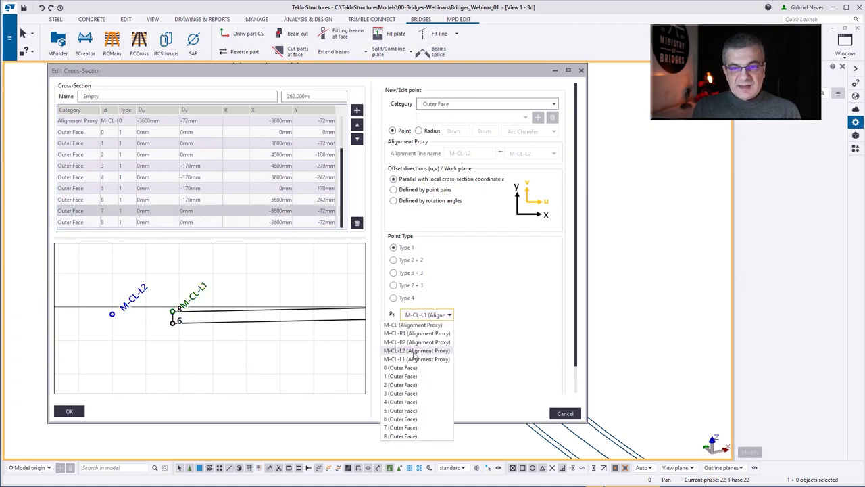
pyautogui.click(415, 344)
# Duplicate lower outer-face point 6 and reference point 6 to M-CL-L1 with a -170 mm vertical offset.
pyautogui.click(112, 326)
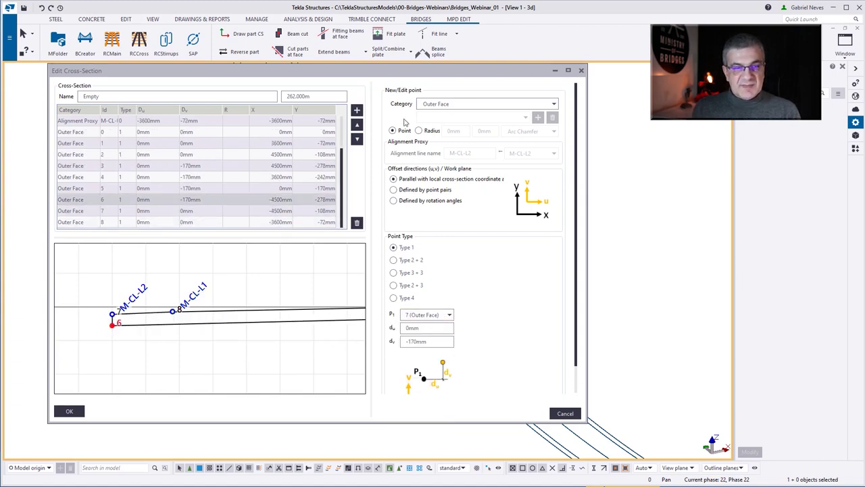
pyautogui.click(357, 111)
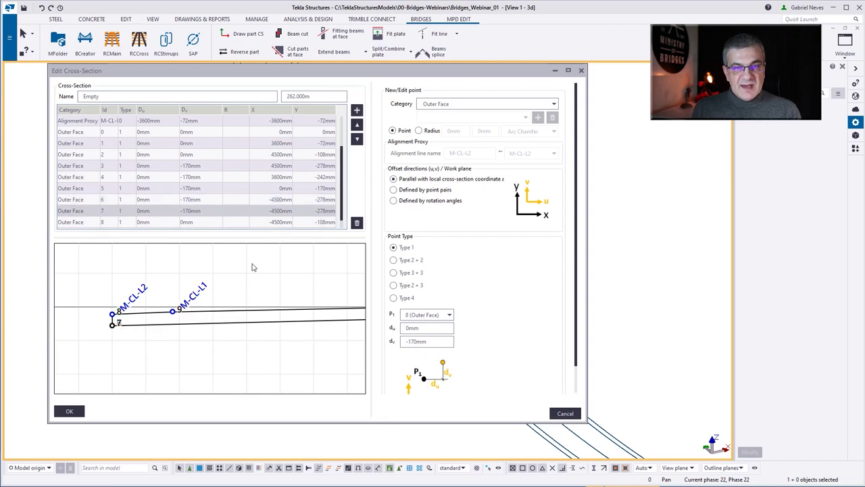
pyautogui.click(81, 201)
pyautogui.click(440, 316)
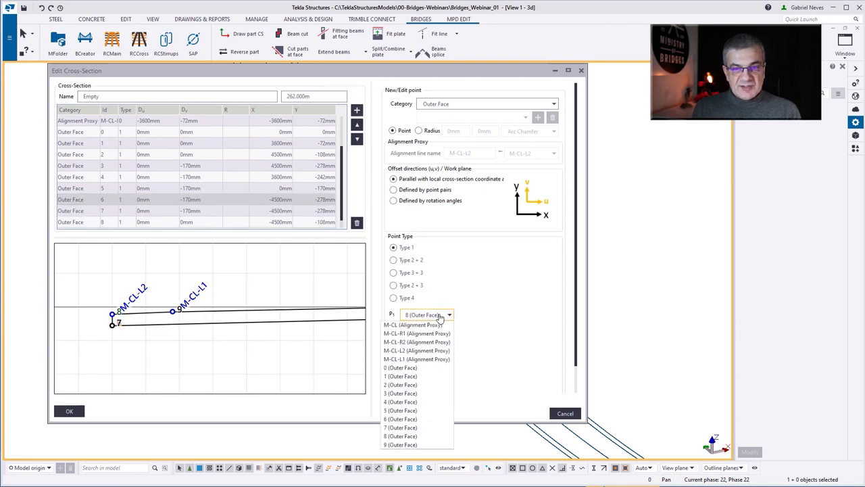
pyautogui.click(420, 359)
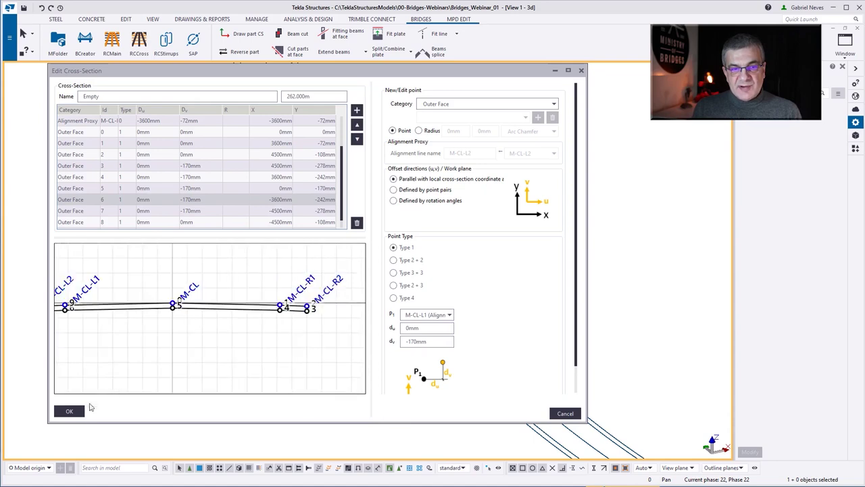
# Accept the edited cross-section and create the M-TOP-ROAD shape from chainage 262 m to 365 m.
pyautogui.click(68, 411)
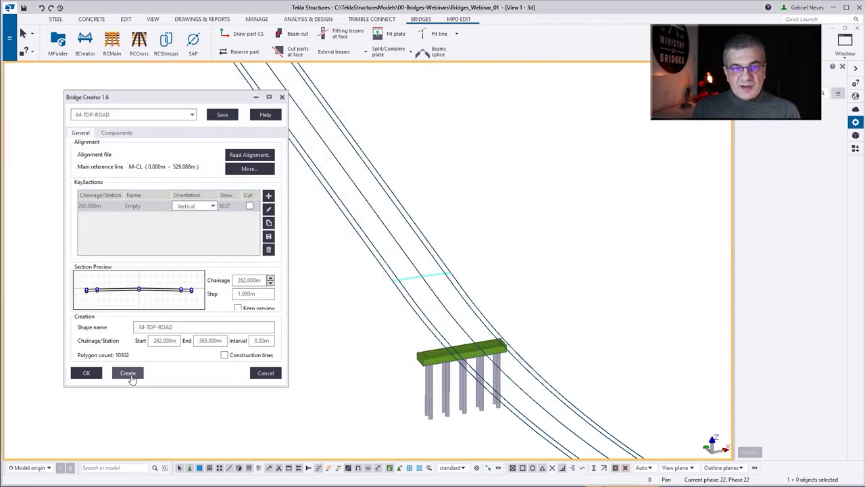
pyautogui.click(129, 373)
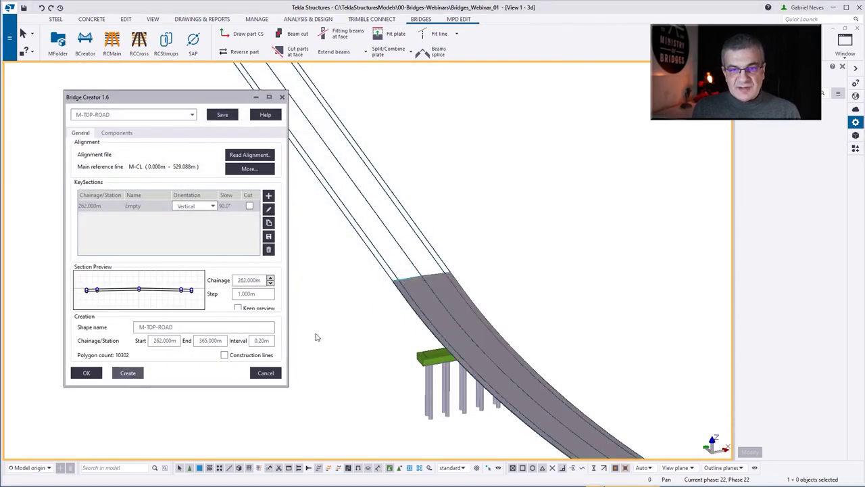
pyautogui.scroll(-8, 512, 209)
pyautogui.scroll(5, 406, 265)
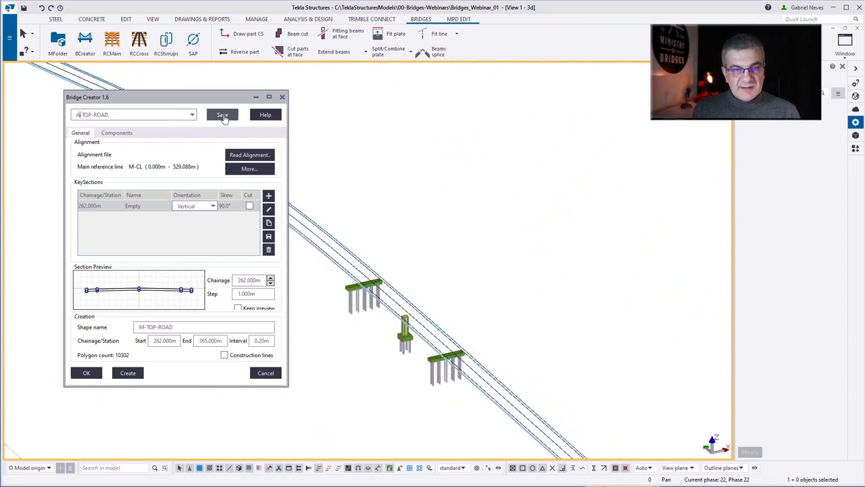
# Save the settings as A-TOP-ROAD and read the A alignment lines with A-CL as the main reference line.
pyautogui.click(249, 155)
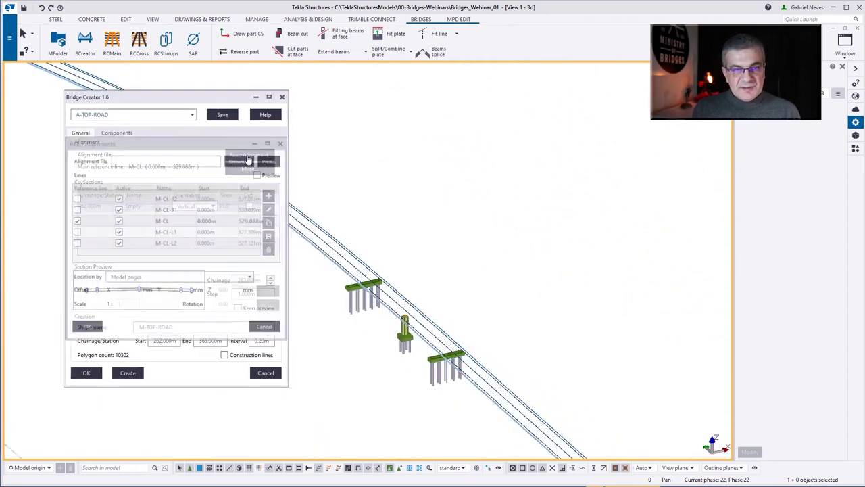
pyautogui.click(270, 160)
pyautogui.click(329, 196)
pyautogui.middleClick(332, 194)
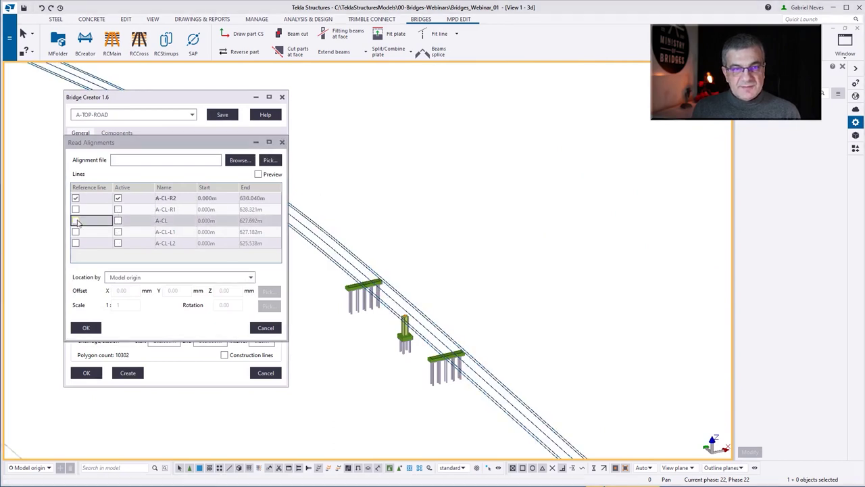
pyautogui.click(85, 328)
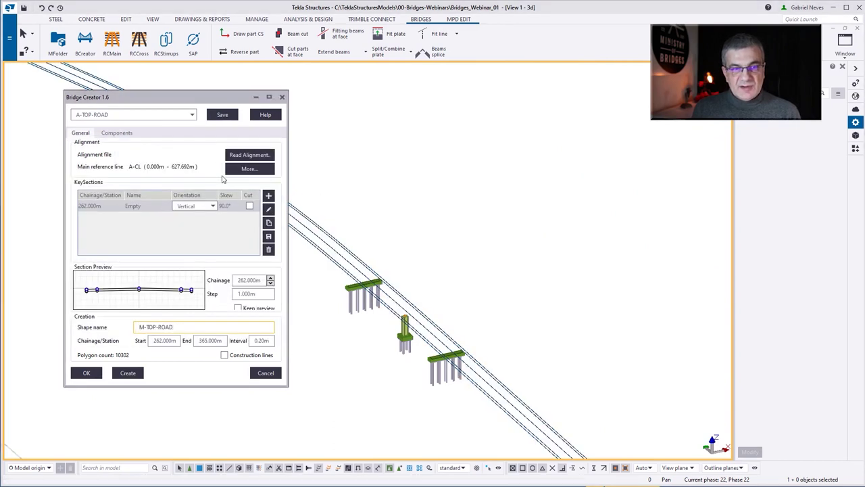
# Edit the 262 m key section and remap its M-CL alignment proxy to A-CL.
pyautogui.click(268, 210)
pyautogui.moveTo(200, 67); pyautogui.dragTo(305, 65)
pyautogui.click(174, 308)
pyautogui.click(484, 148)
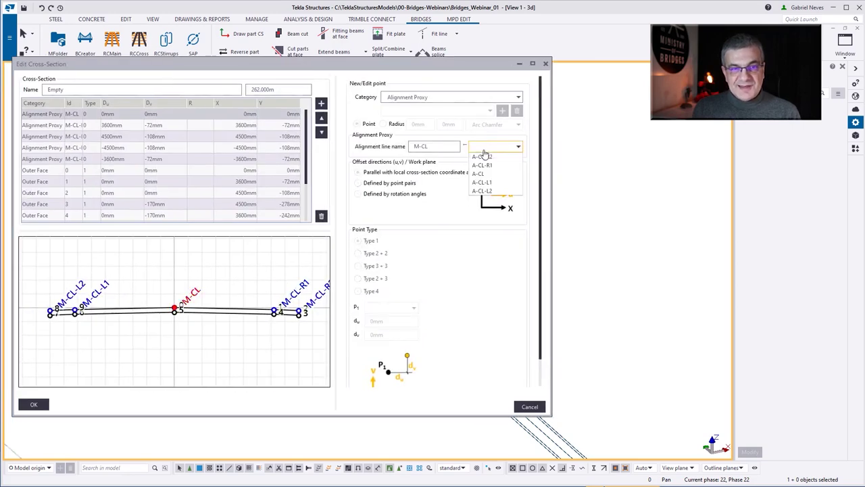
pyautogui.click(483, 174)
# Remap the M-CL-L2 alignment proxy to A-CL-L2 and the M-CL-L1 proxy to A-CL-L1.
pyautogui.click(50, 310)
pyautogui.click(518, 146)
pyautogui.click(490, 191)
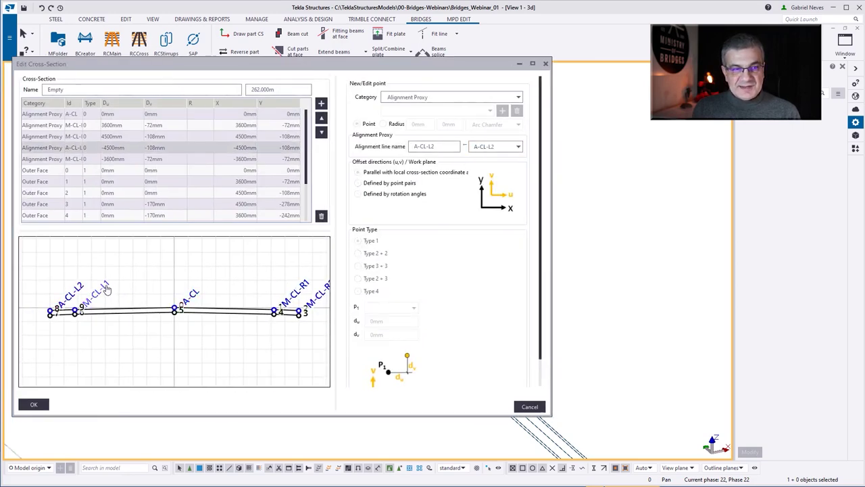
pyautogui.click(518, 146)
pyautogui.click(490, 181)
# Remap the M-CL-R1 proxy to A-CL-R1 and M-CL-R2 to A-CL-R2, and accept the cross-section.
pyautogui.click(518, 146)
pyautogui.click(490, 161)
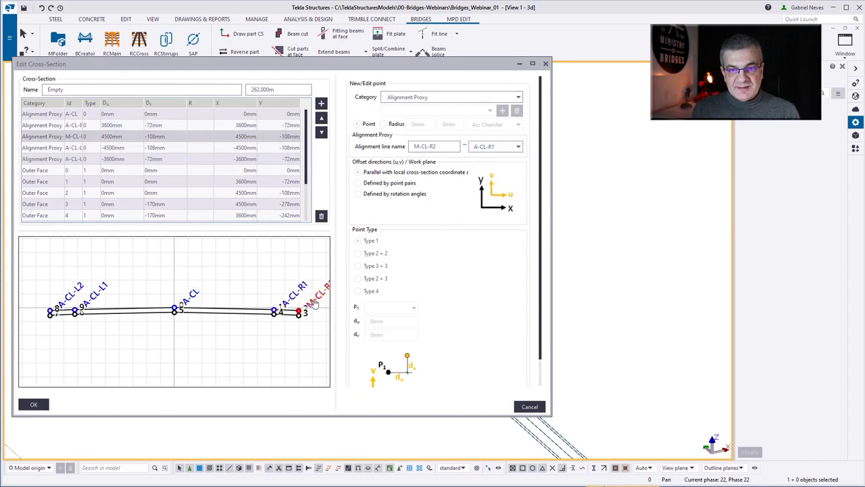
pyautogui.click(517, 146)
pyautogui.click(490, 171)
pyautogui.click(47, 404)
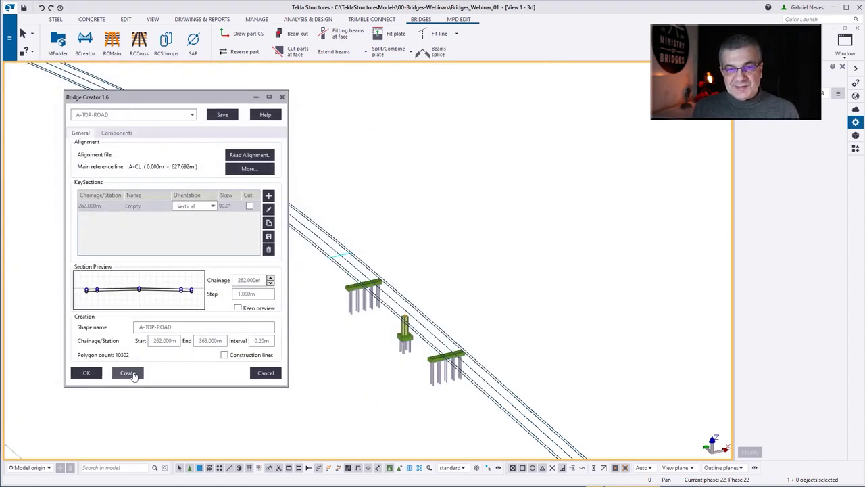
# Create the A-TOP-ROAD shape from chainage 262 m to 365 m, save its settings and close Bridge Creator.
pyautogui.click(128, 372)
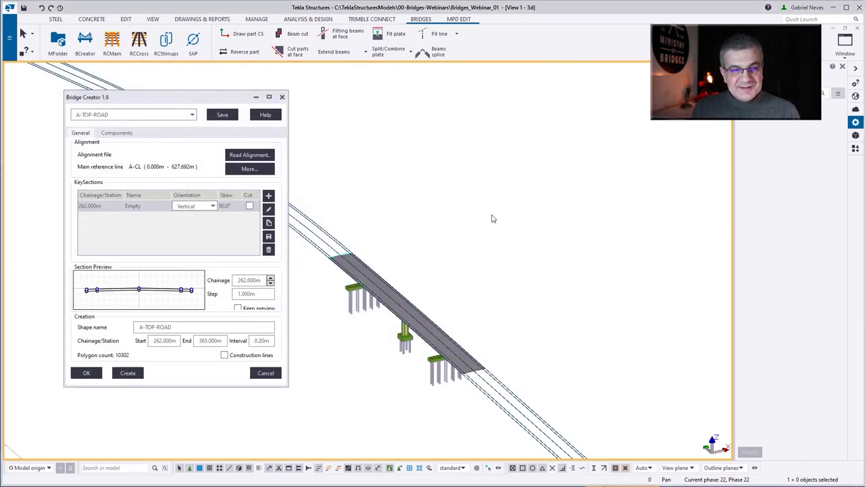
pyautogui.hotkey('ctrl', 'h')
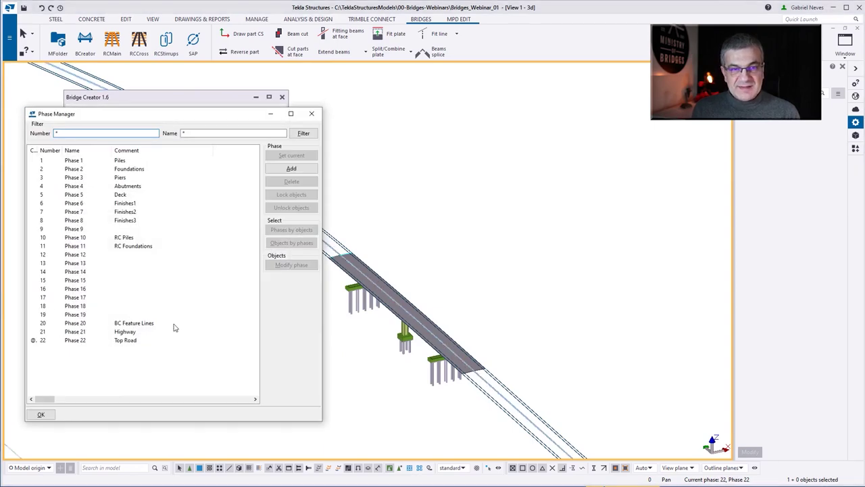
pyautogui.click(311, 114)
pyautogui.click(221, 117)
pyautogui.click(282, 97)
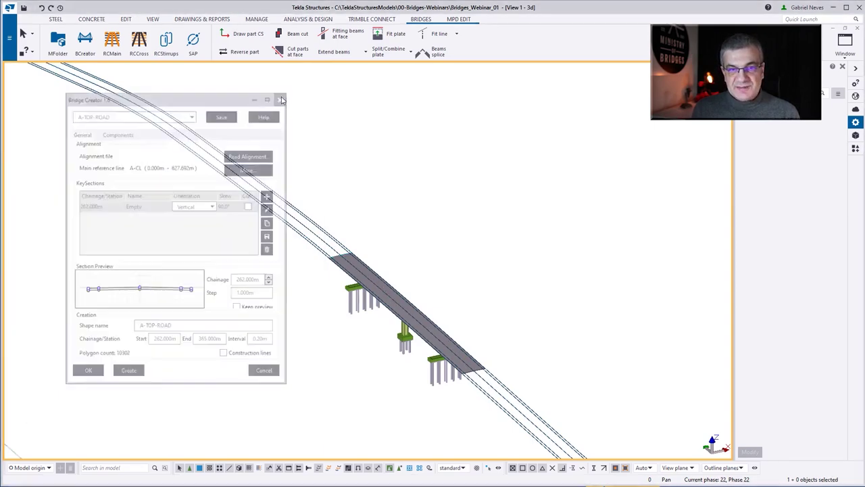
# Set the 3D view's object filter to exclude parts in phases 21 and 20.
pyautogui.doubleClick(366, 132)
pyautogui.click(301, 292)
pyautogui.click(238, 295)
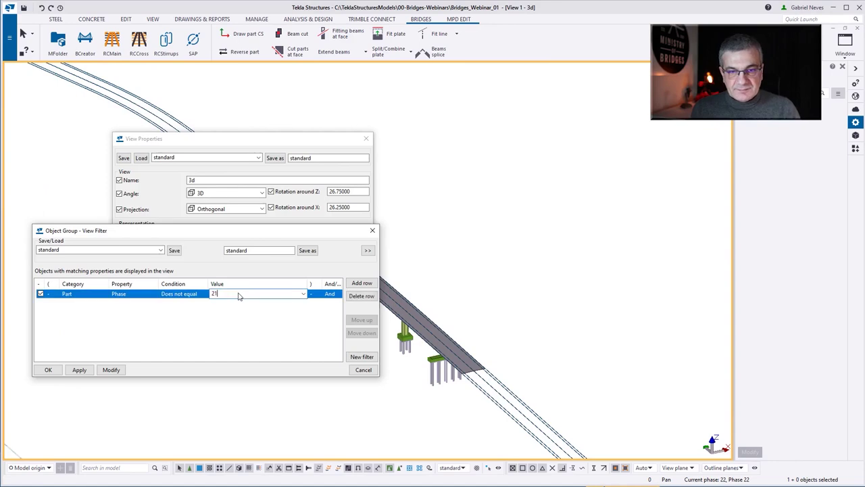
pyautogui.click(112, 370)
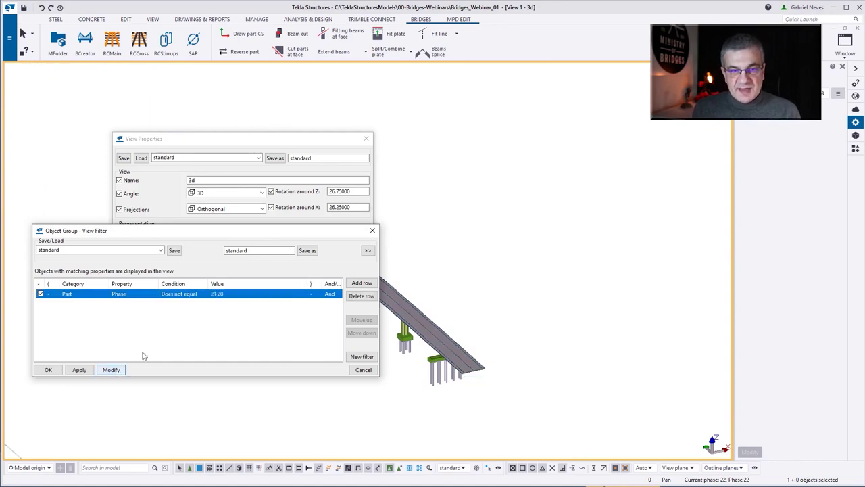
pyautogui.click(474, 250)
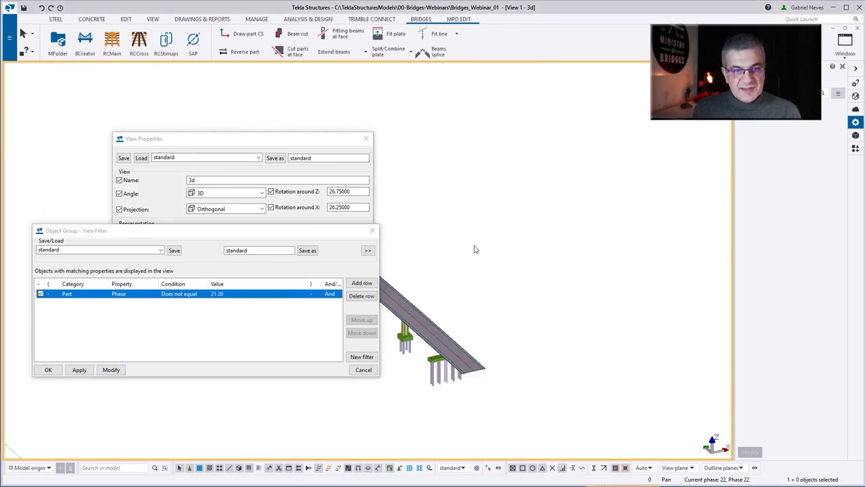
# Check the phase list and set the view filter to exclude parts in phases 21 and 22.
pyautogui.hotkey('ctrl', 'h')
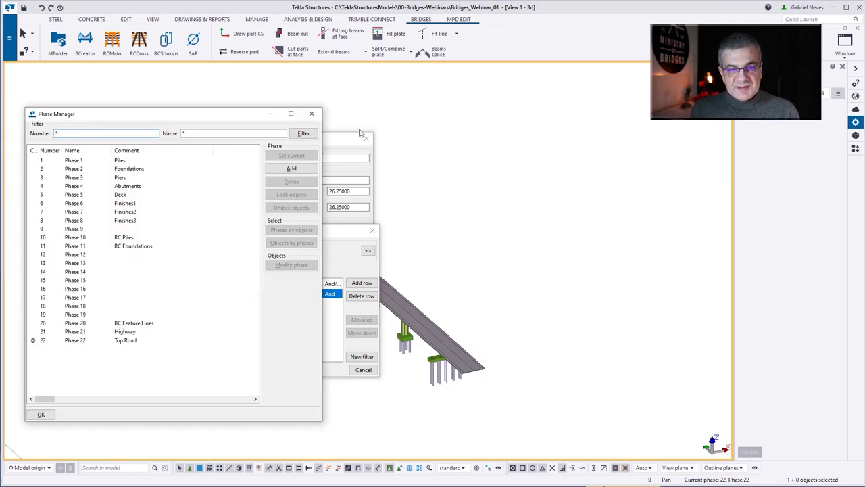
pyautogui.click(312, 113)
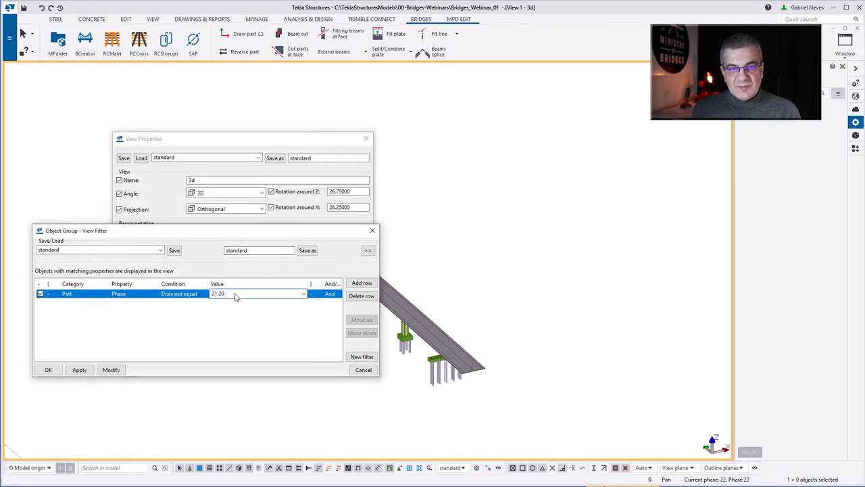
pyautogui.click(111, 370)
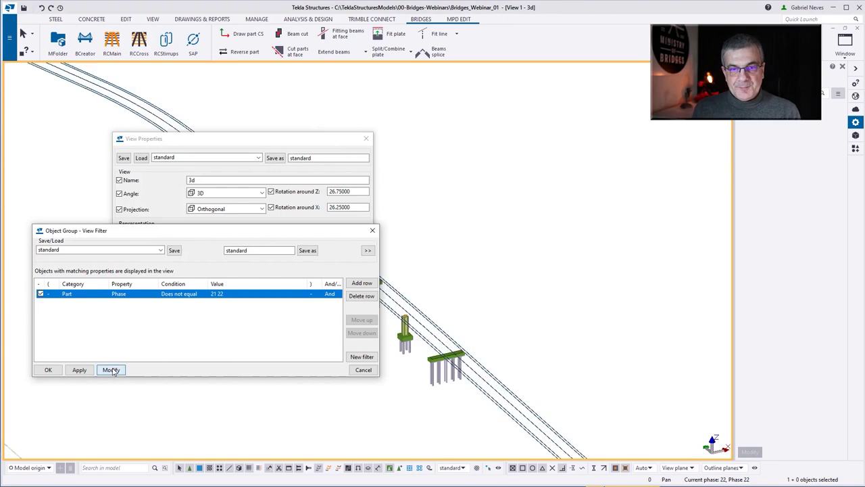
pyautogui.click(48, 371)
pyautogui.click(348, 310)
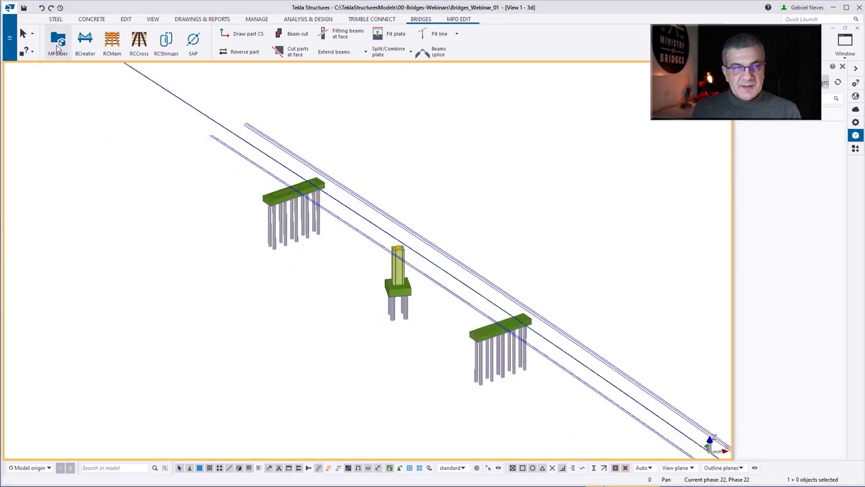
# Open the model's RESOURCES\BC FILES folder and copy all its settings files, from A-ABT1-2 through X-TOP-ROAD.
pyautogui.click(58, 43)
pyautogui.doubleClick(60, 113)
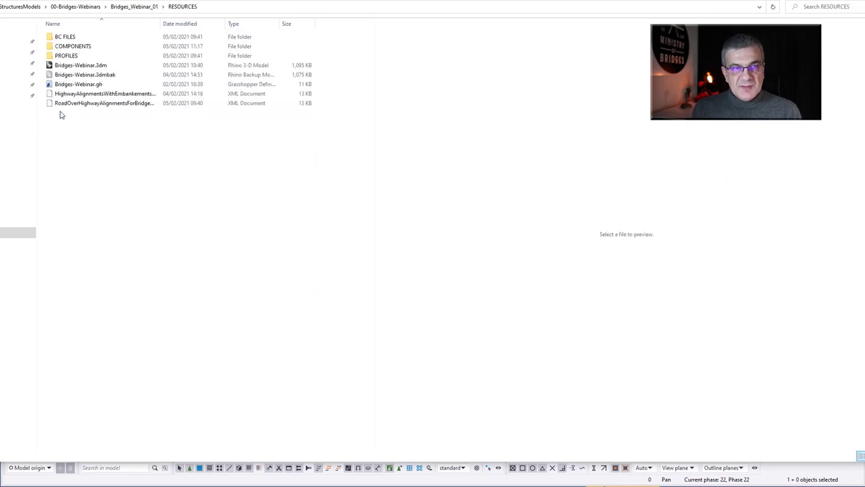
pyautogui.doubleClick(69, 37)
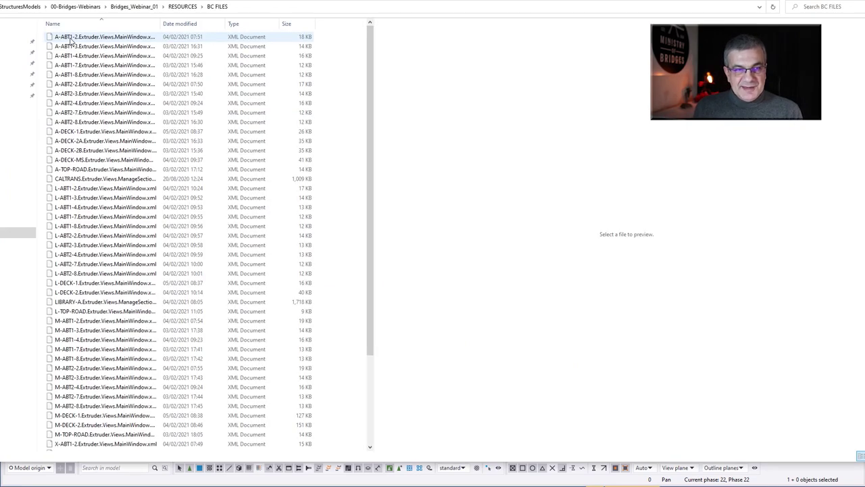
pyautogui.click(69, 37)
pyautogui.scroll(-4, 74, 166)
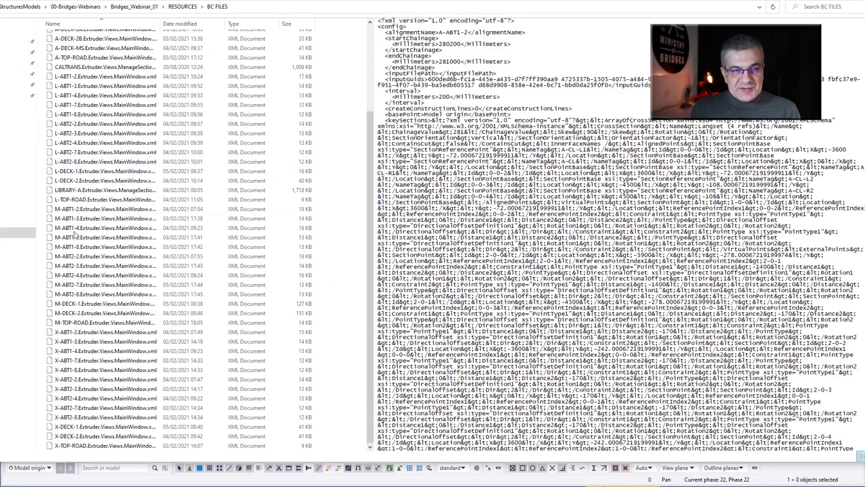
pyautogui.keyDown('shift'); pyautogui.click(85, 446); pyautogui.keyUp('shift')
pyautogui.scroll(4, 85, 405)
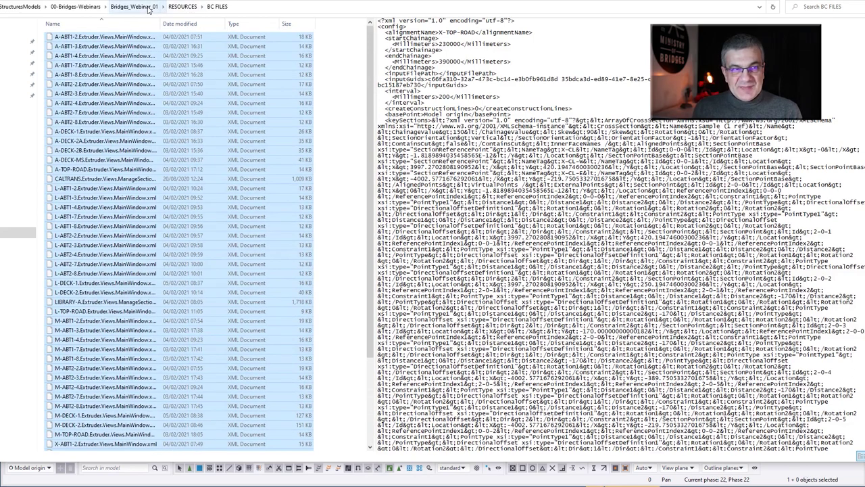
# Paste the copied files into the model's attributes folder, skip those with the same names, and close the folder window.
pyautogui.click(133, 6)
pyautogui.doubleClick(74, 45)
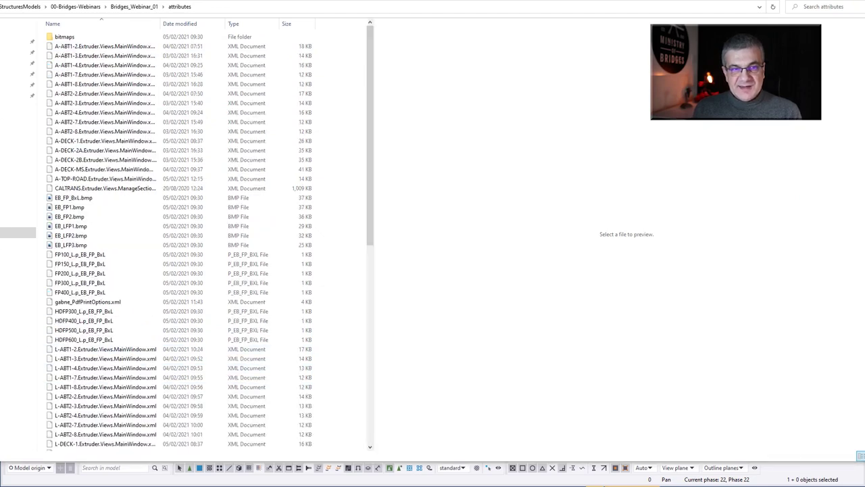
pyautogui.hotkey('ctrl', 'v')
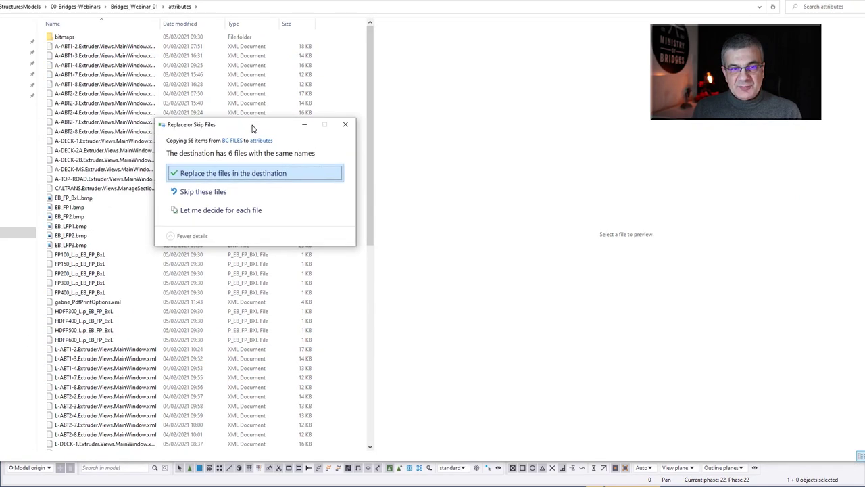
pyautogui.click(205, 194)
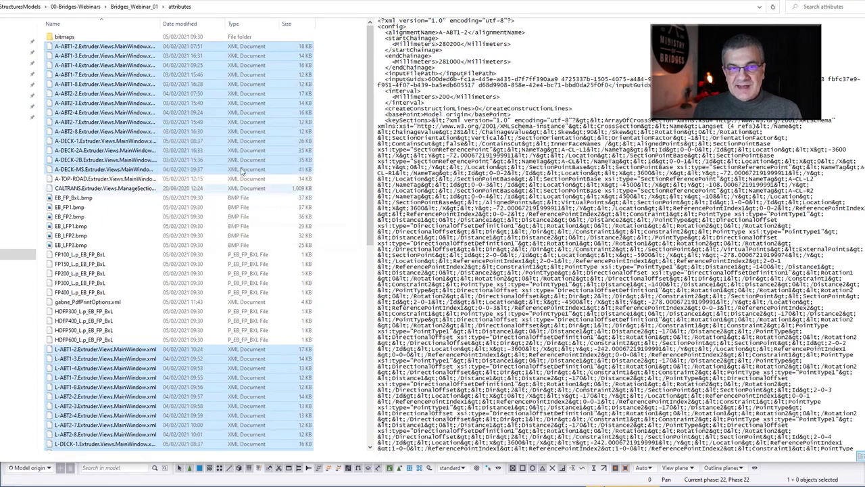
pyautogui.click(853, 2)
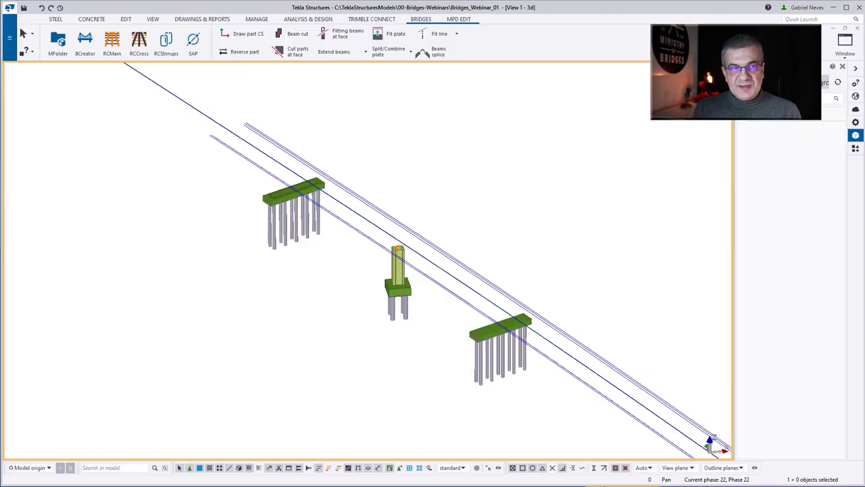
# Start Bridge Creator and load the saved L-DECK-1 settings.
pyautogui.click(85, 42)
pyautogui.click(135, 138)
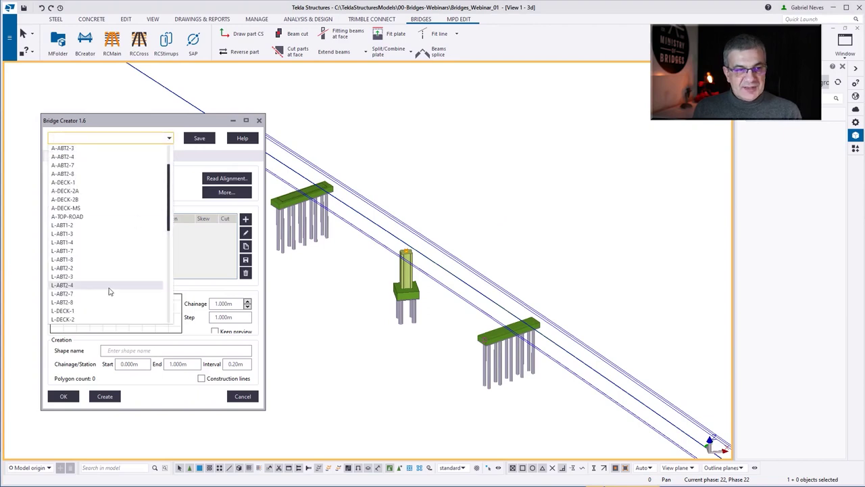
pyautogui.scroll(-1, 110, 292)
pyautogui.scroll(-1, 108, 292)
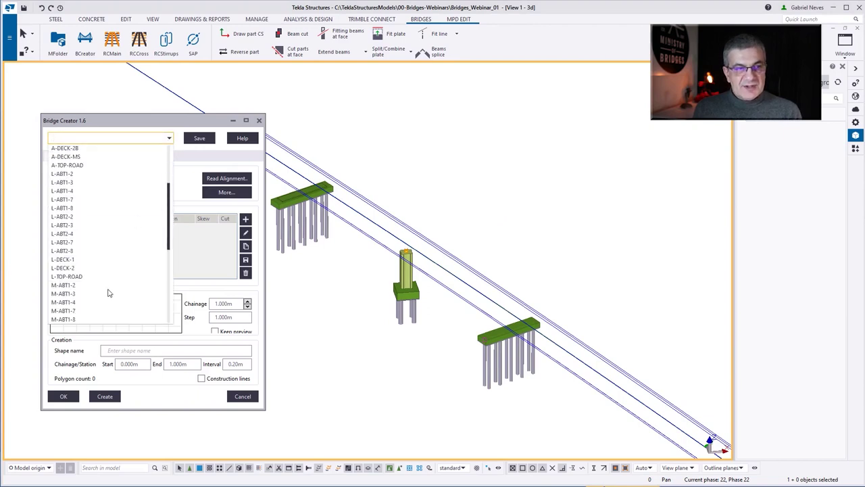
pyautogui.click(92, 259)
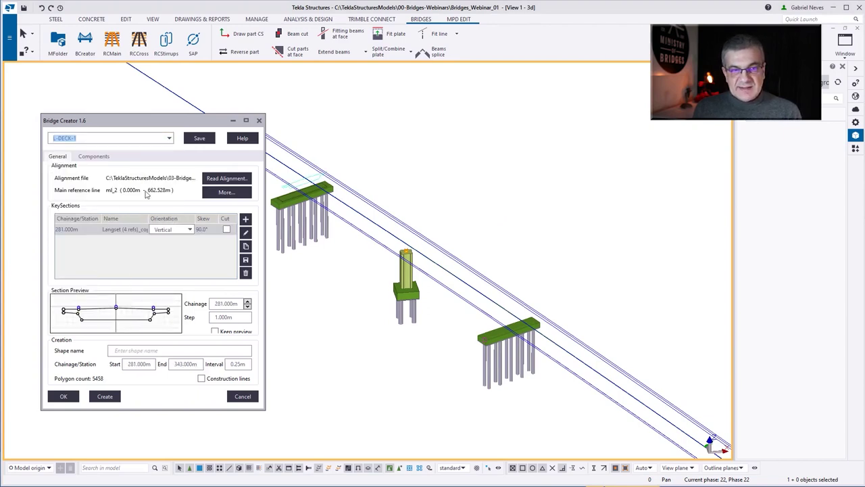
# Review the L-DECK-1 alignment lines and how outer-face points 7 and 8 are defined in its 281 m cross-section.
pyautogui.click(226, 179)
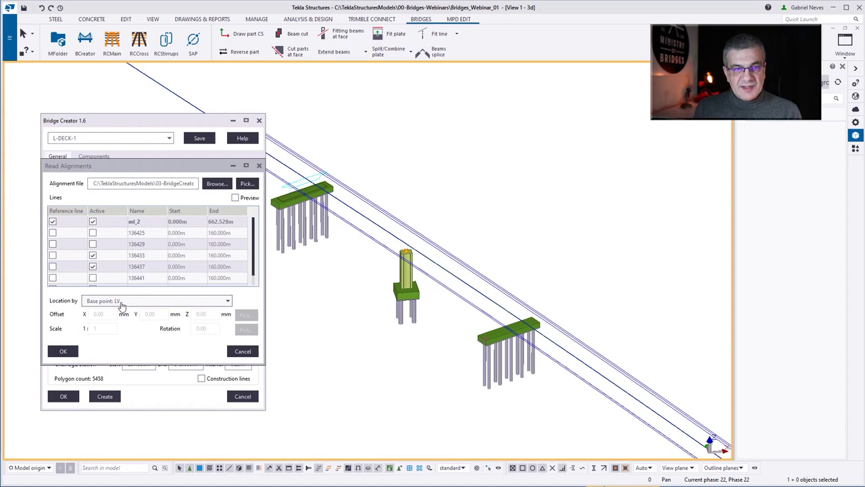
pyautogui.click(63, 352)
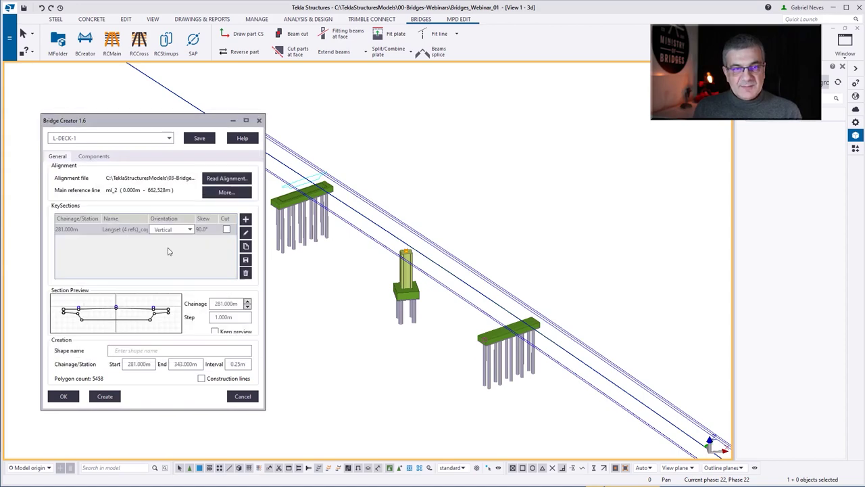
pyautogui.click(246, 234)
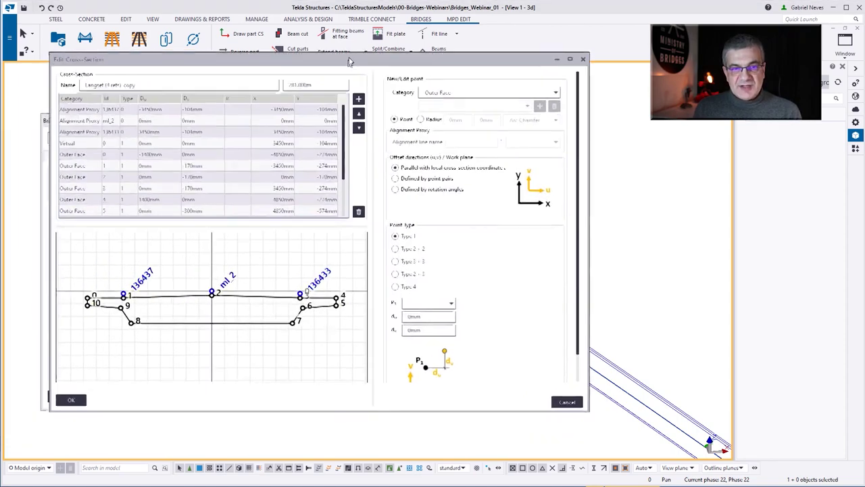
pyautogui.scroll(4, 324, 283)
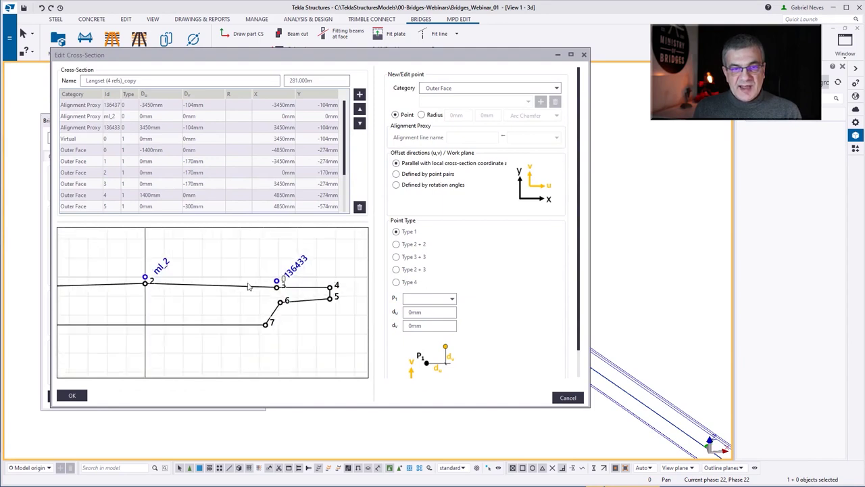
pyautogui.scroll(-4, 336, 295)
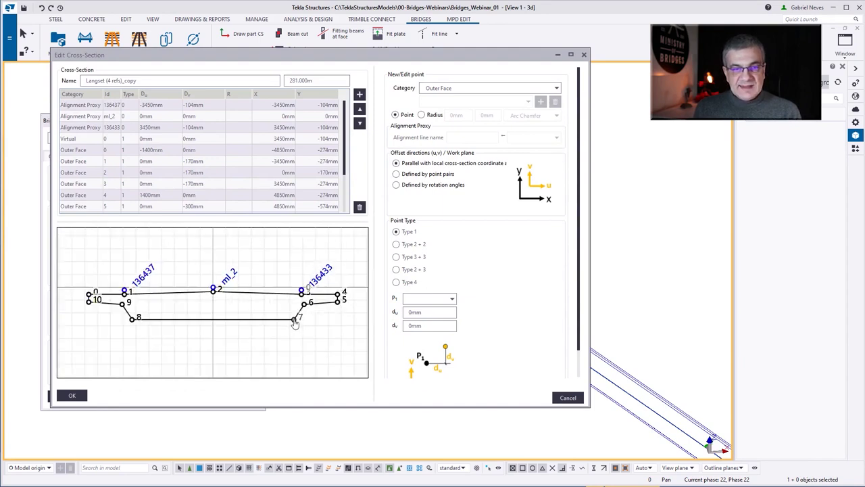
pyautogui.click(294, 323)
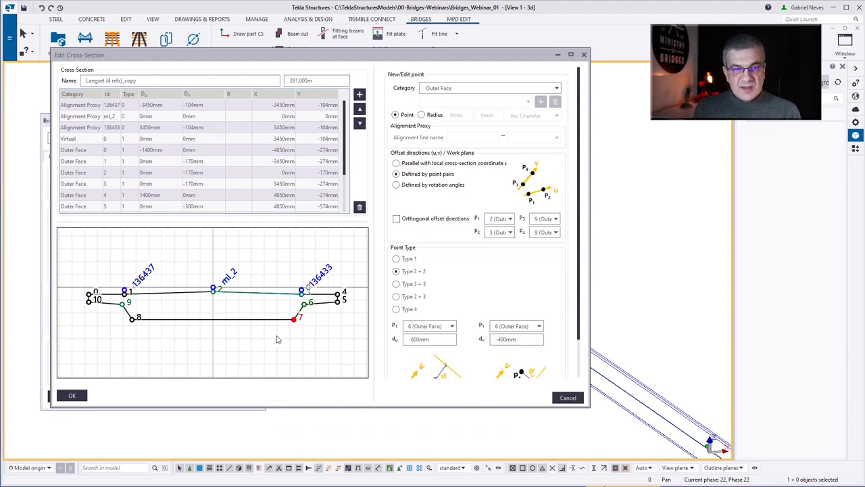
pyautogui.click(133, 319)
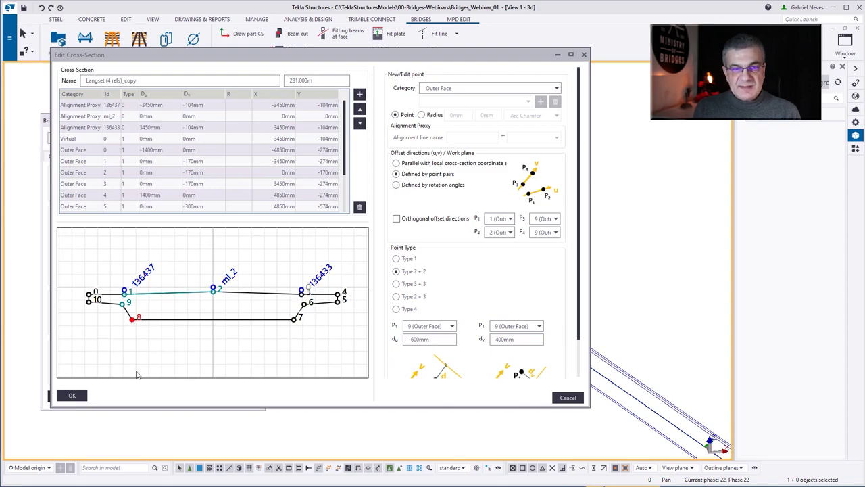
pyautogui.click(72, 395)
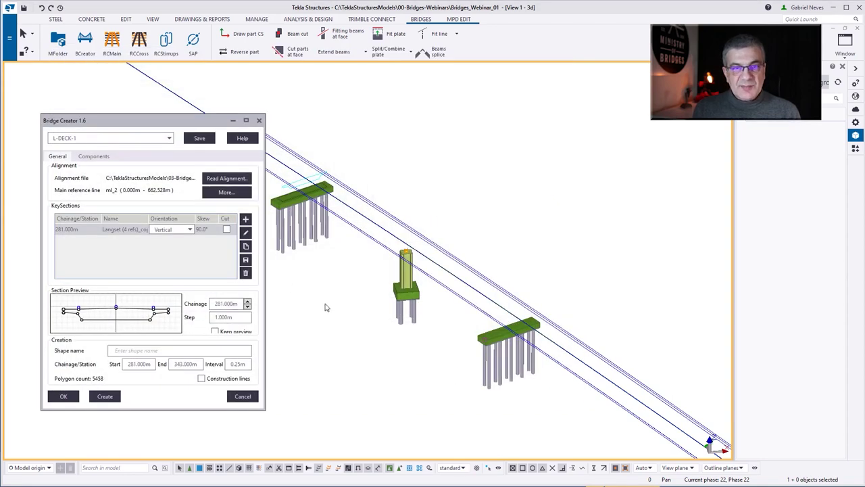
# Name the shape L-DECK-1 and create the deck from chainage 281 m to 343 m.
pyautogui.click(83, 138)
pyautogui.hotkey('ctrl', 'c')
pyautogui.click(125, 350)
pyautogui.hotkey('ctrl', 'v')
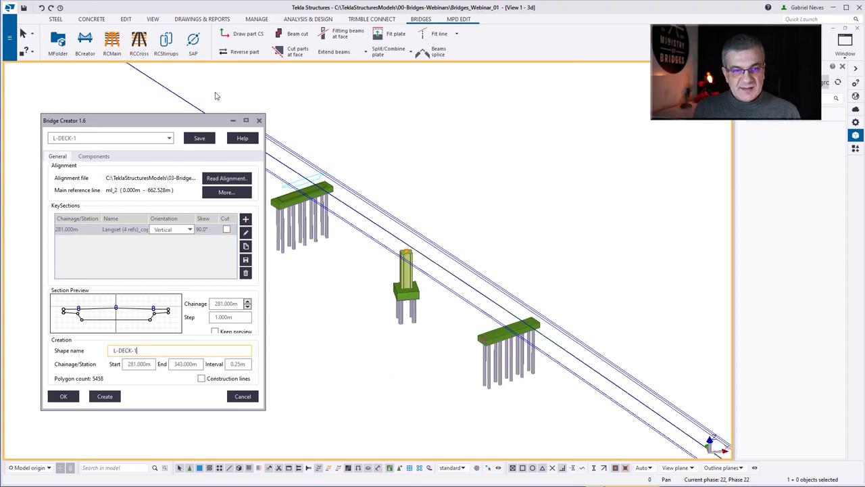
pyautogui.click(107, 398)
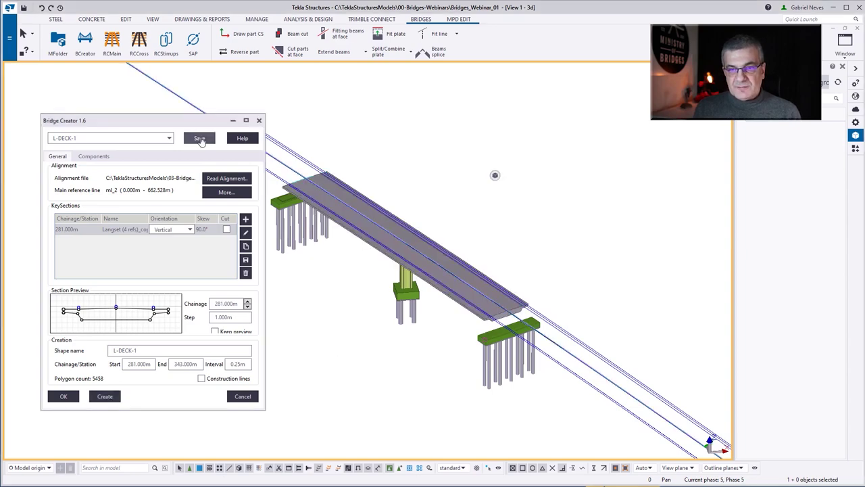
# Load the X-DECK-1 settings and create the X bridge deck from chainage 281 m to 343 m.
pyautogui.scroll(-6, 622, 248)
pyautogui.scroll(1, 294, 286)
pyautogui.moveTo(293, 286); pyautogui.dragTo(354, 277, button='middle')
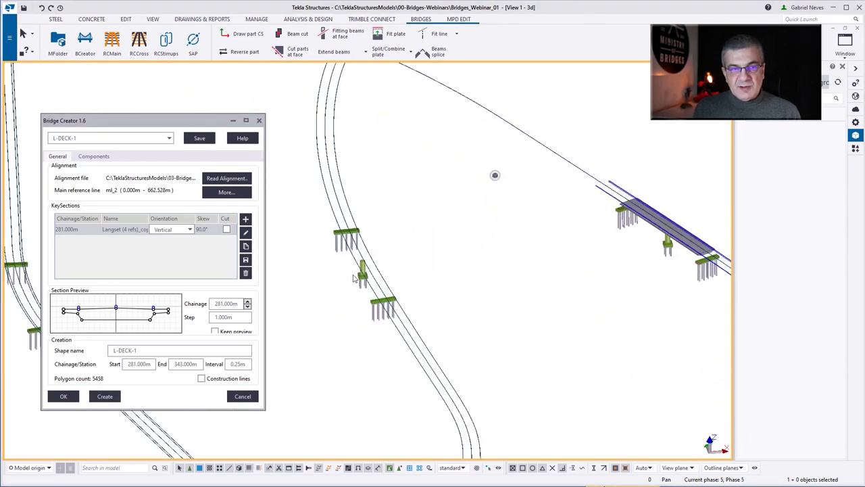
pyautogui.scroll(5, 352, 278)
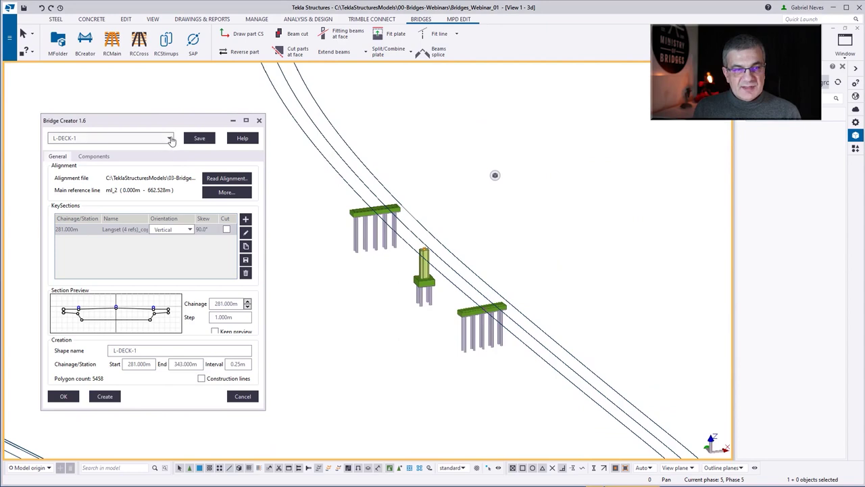
pyautogui.click(170, 138)
pyautogui.scroll(-3, 130, 305)
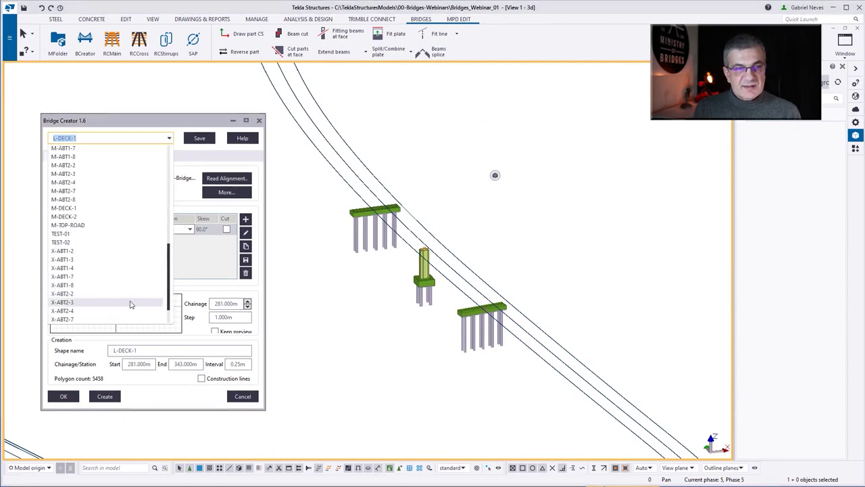
pyautogui.click(132, 304)
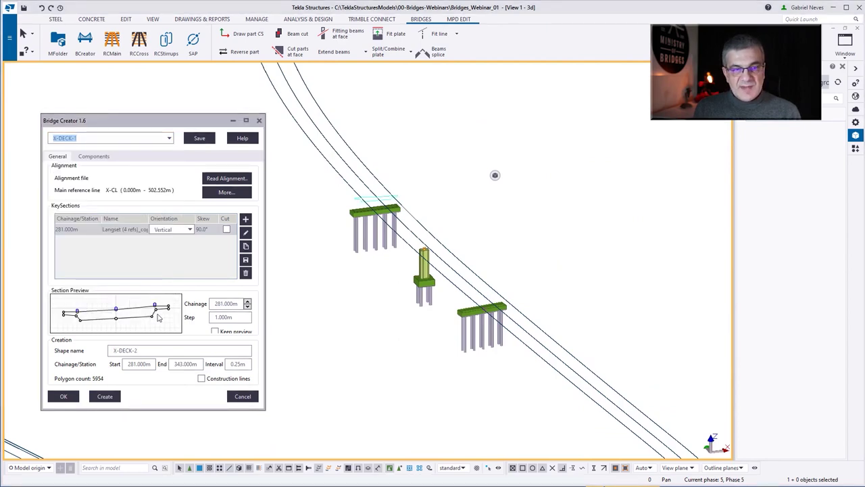
pyautogui.click(108, 397)
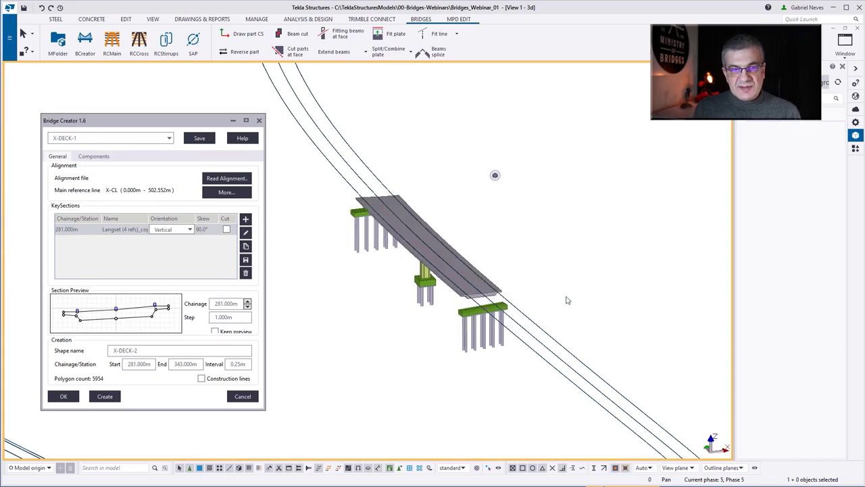
# Bring the M bridge into view and load the saved M-DECK-1 settings in Bridge Creator.
pyautogui.scroll(-5, 609, 296)
pyautogui.scroll(-2, 609, 296)
pyautogui.scroll(5, 378, 308)
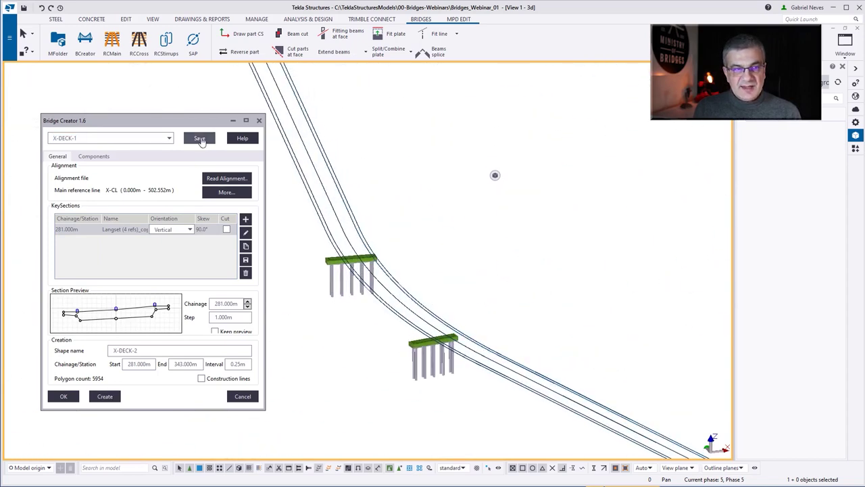
pyautogui.click(145, 140)
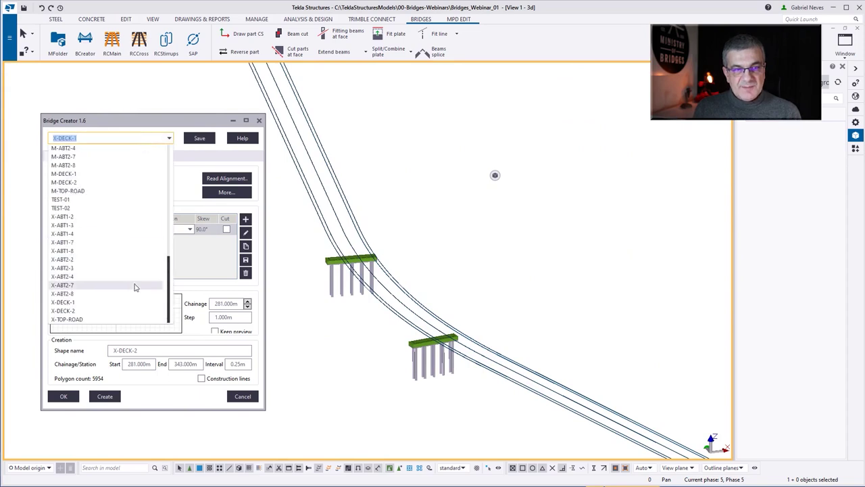
pyautogui.click(114, 176)
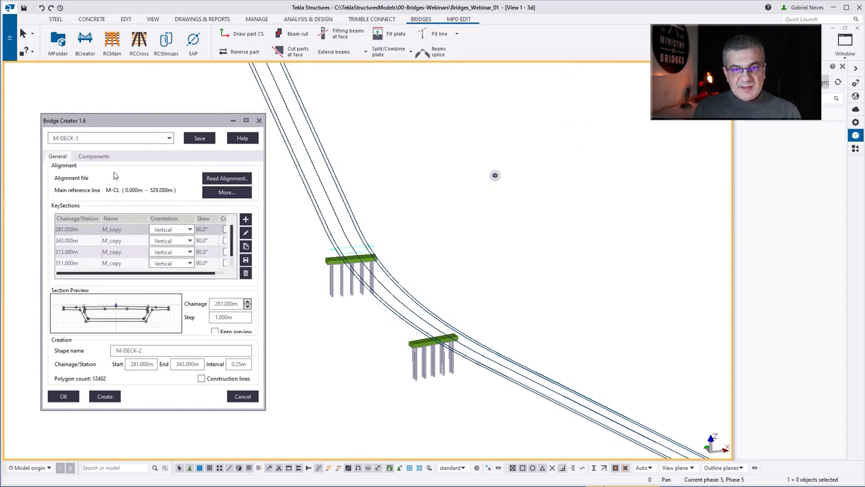
# Sort the M-DECK-1 key sections by chainage, preview them, and create the deck from 281 m to 343 m.
pyautogui.click(315, 351)
pyautogui.click(79, 229)
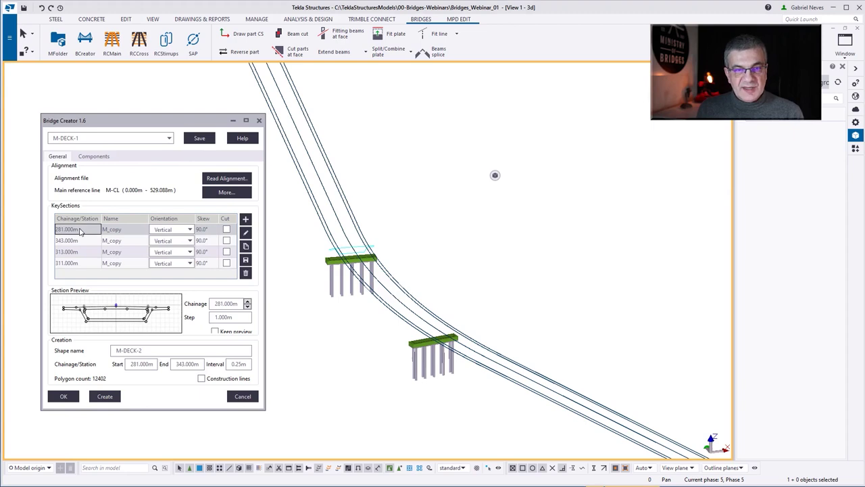
pyautogui.click(82, 242)
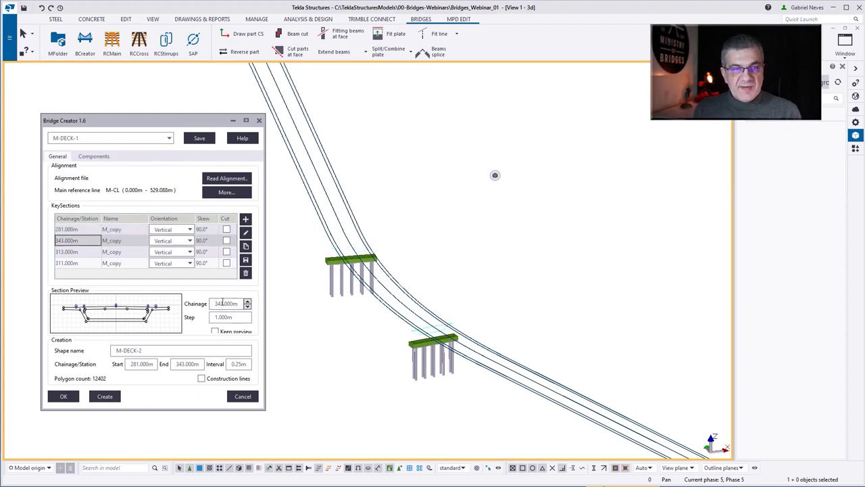
pyautogui.click(79, 221)
pyautogui.click(82, 241)
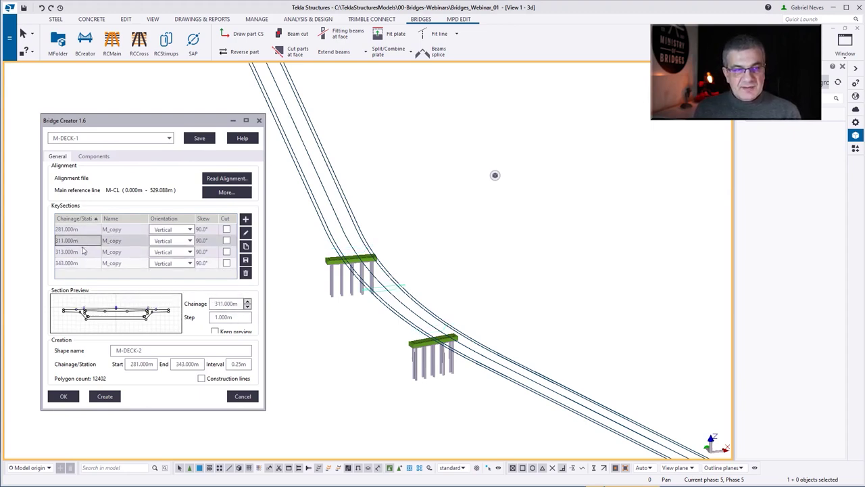
pyautogui.click(81, 253)
pyautogui.click(82, 263)
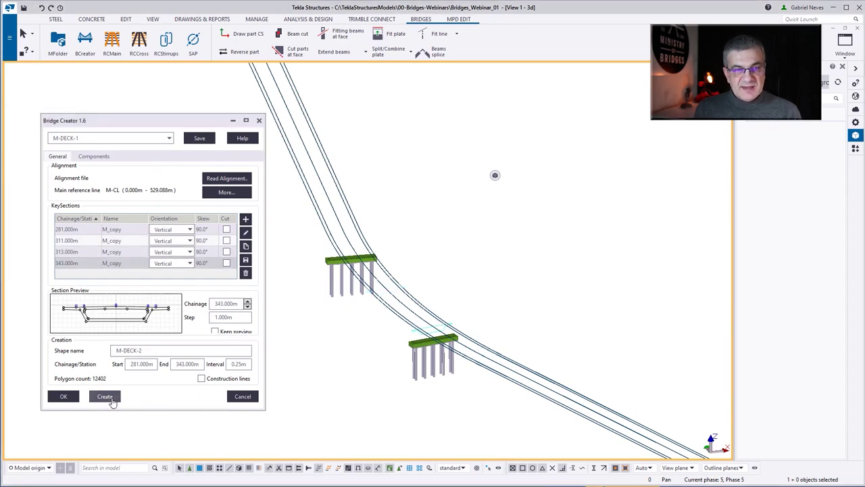
pyautogui.click(108, 399)
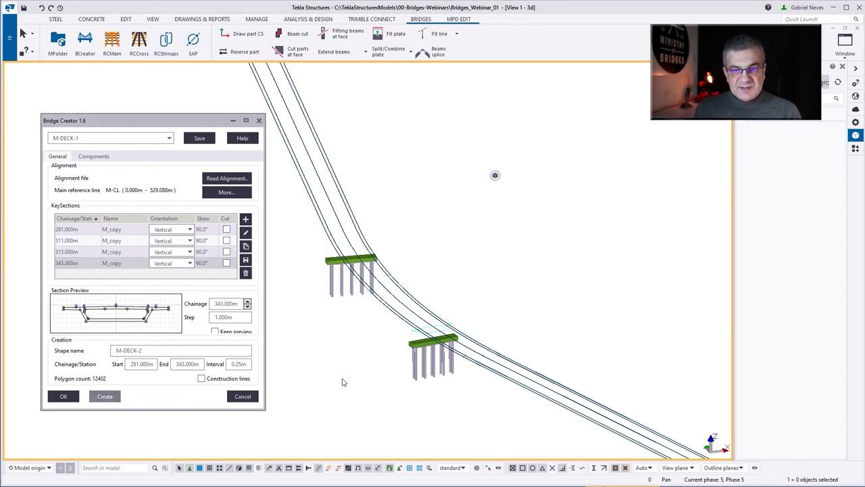
pyautogui.scroll(7, 431, 324)
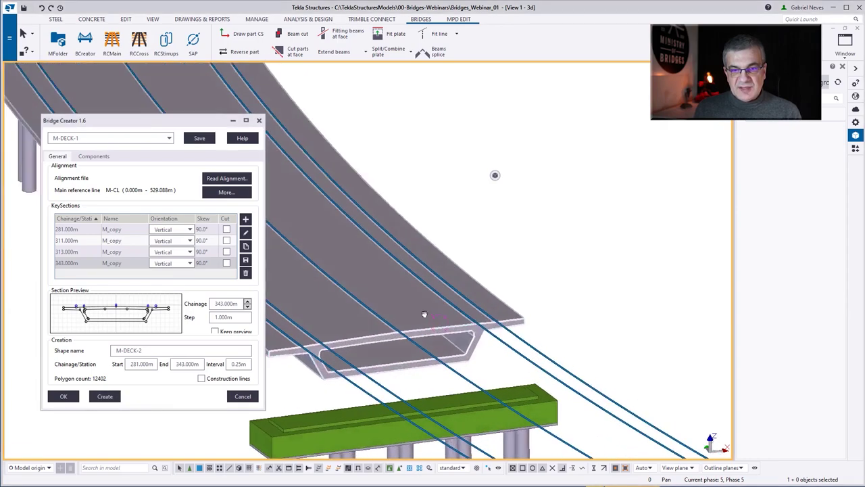
# Bring the A bridge into view and load the saved A-DECK-1 settings in Bridge Creator.
pyautogui.keyDown('ctrl'); pyautogui.moveTo(439, 323); pyautogui.dragTo(293, 329, button='middle'); pyautogui.keyUp('ctrl')
pyautogui.scroll(-3, 498, 329)
pyautogui.keyDown('ctrl'); pyautogui.moveTo(498, 328); pyautogui.dragTo(521, 342, button='middle'); pyautogui.keyUp('ctrl')
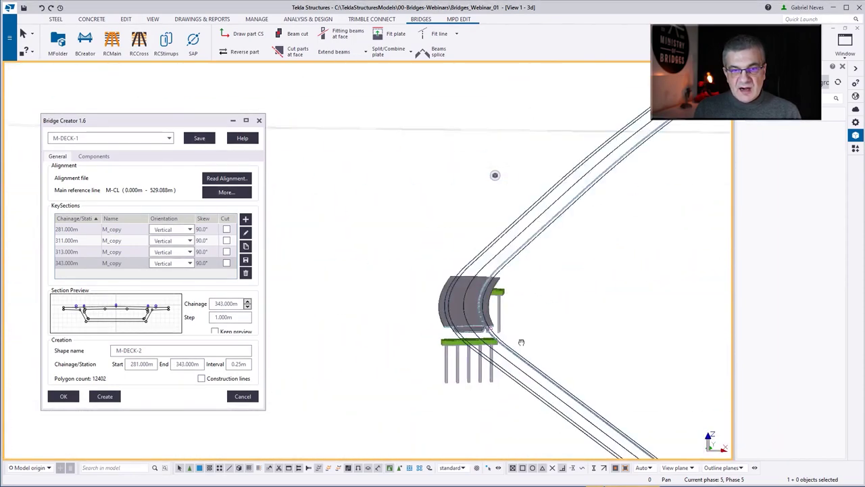
pyautogui.scroll(-3, 624, 341)
pyautogui.keyDown('ctrl'); pyautogui.moveTo(624, 341); pyautogui.dragTo(447, 317, button='middle'); pyautogui.keyUp('ctrl')
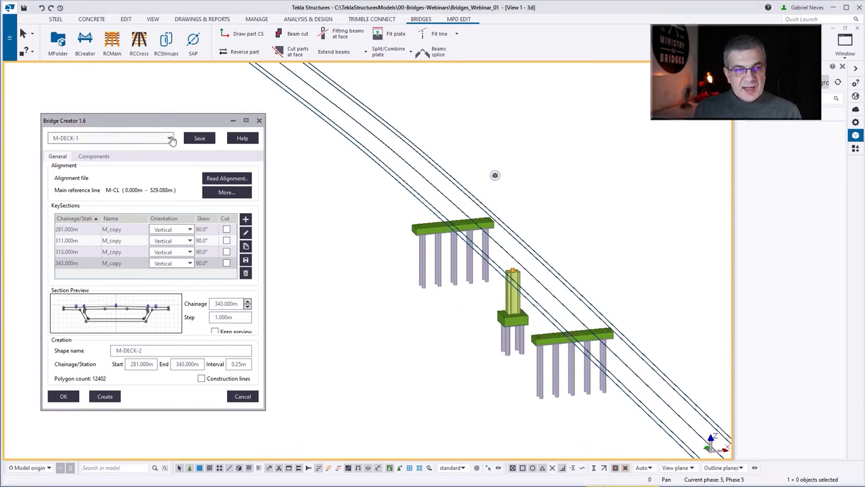
pyautogui.click(170, 138)
pyautogui.scroll(-3, 134, 186)
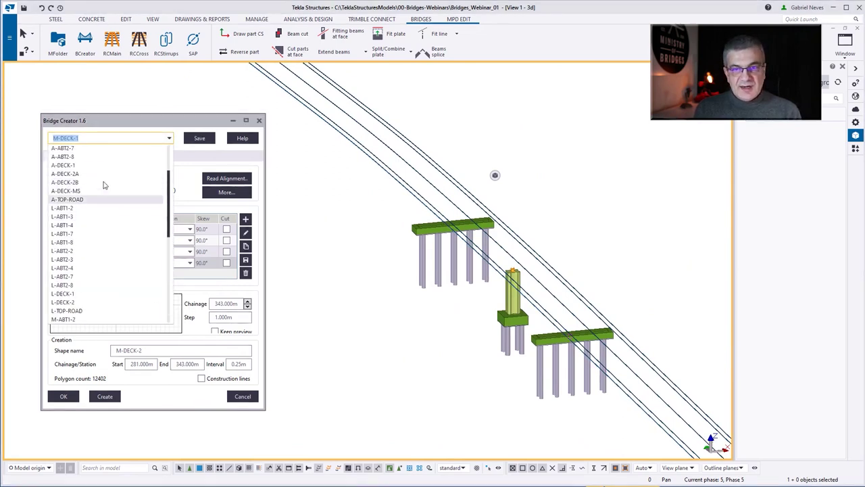
pyautogui.click(99, 166)
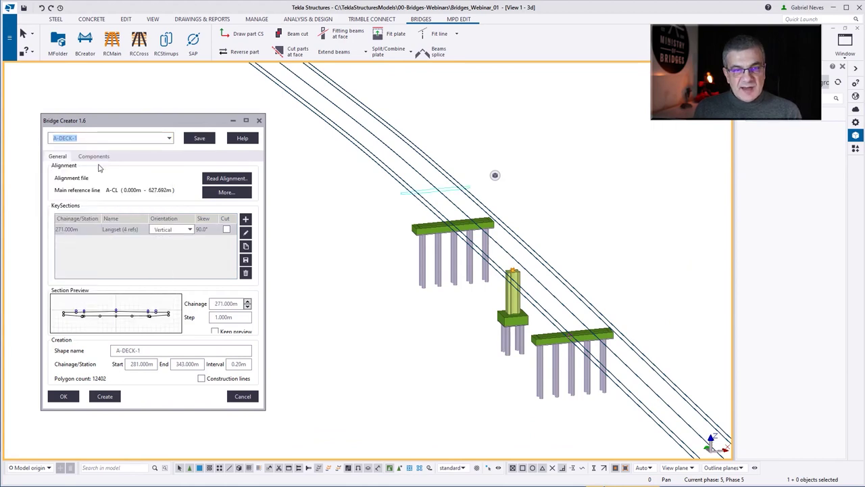
# Examine how the lower outer-face points of the 271 m key section are defined, including points 12, 13 and 15.
pyautogui.click(246, 235)
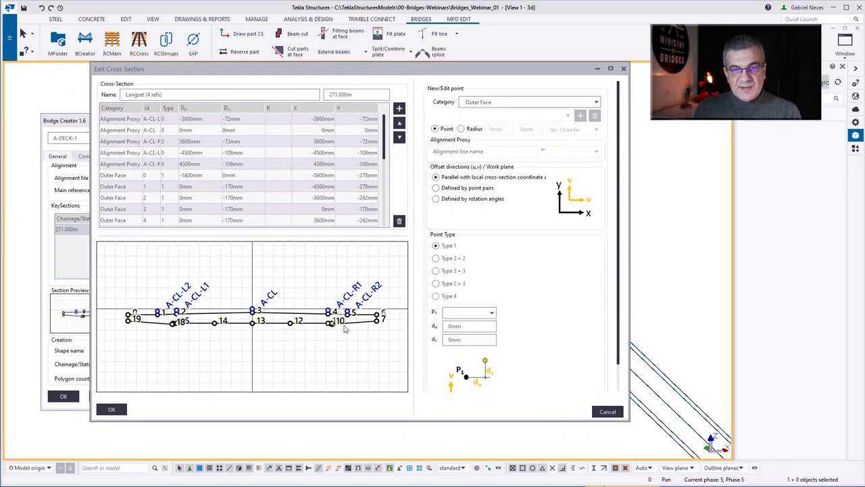
pyautogui.scroll(3, 347, 330)
pyautogui.scroll(2, 321, 325)
pyautogui.scroll(3, 321, 321)
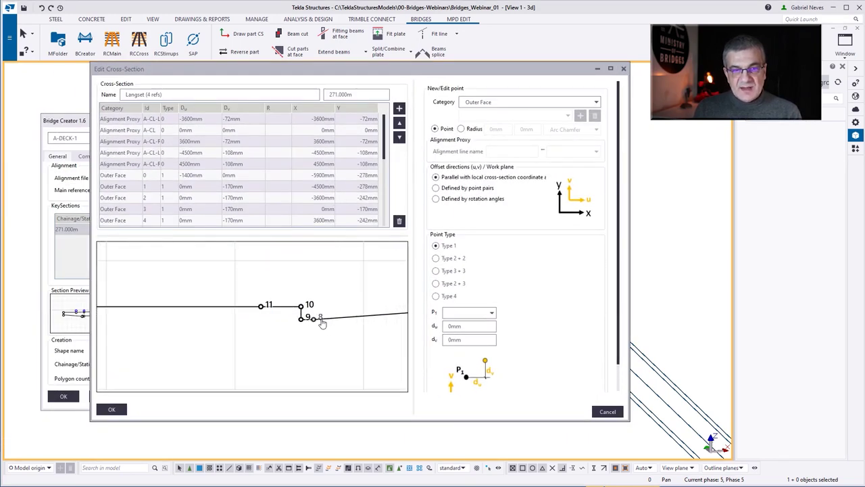
pyautogui.click(260, 308)
pyautogui.scroll(-3, 323, 326)
pyautogui.scroll(-2, 321, 327)
pyautogui.scroll(1, 163, 321)
pyautogui.click(161, 320)
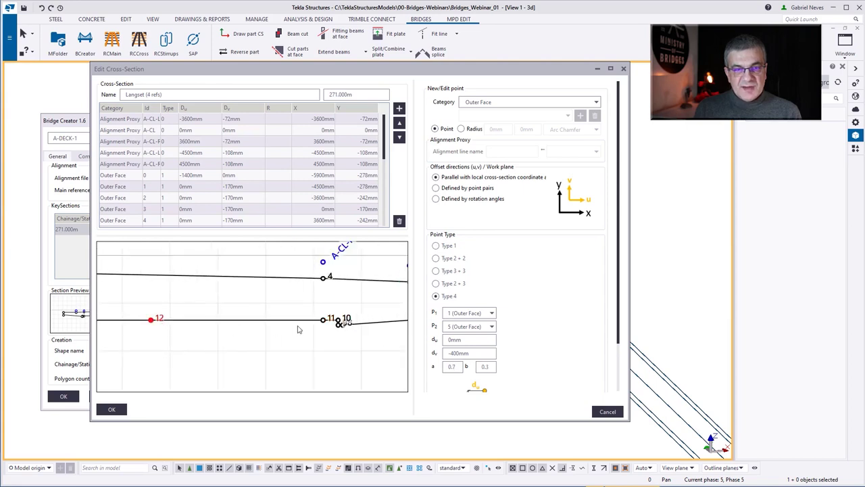
pyautogui.scroll(-5, 311, 327)
pyautogui.scroll(4, 225, 327)
pyautogui.click(282, 325)
pyautogui.scroll(-3, 303, 324)
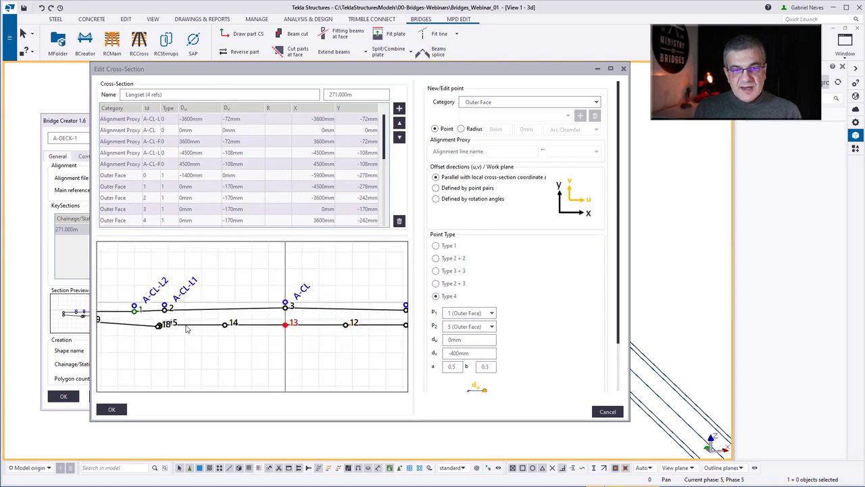
pyautogui.click(173, 325)
pyautogui.scroll(-3, 179, 331)
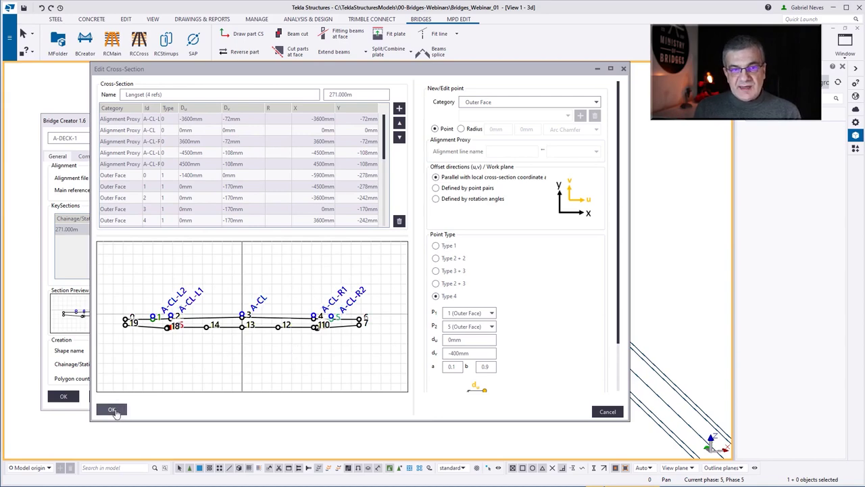
pyautogui.click(608, 412)
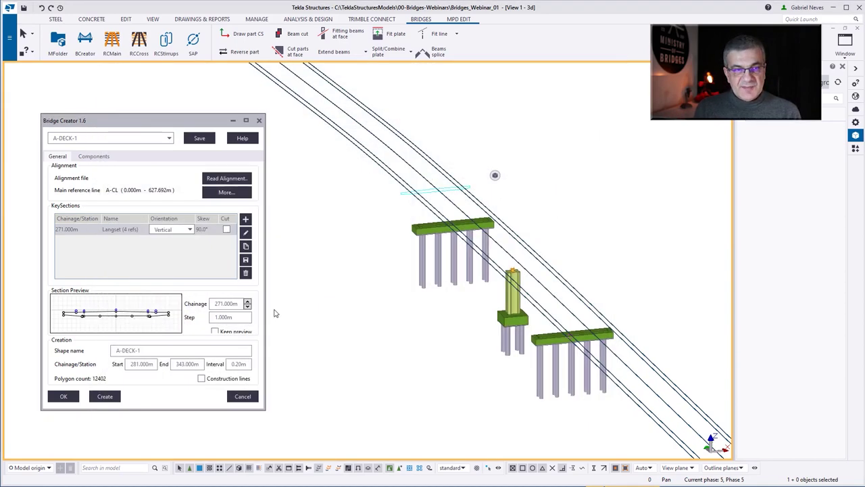
# Create the A bridge deck from the A-DECK-1 settings between chainage 281 m and 343 m at a 0.20 m interval.
pyautogui.click(92, 156)
pyautogui.click(62, 156)
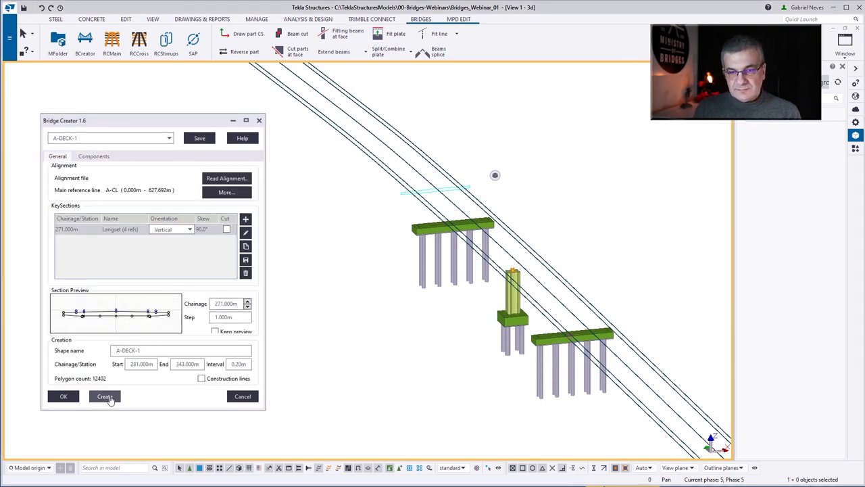
pyautogui.click(106, 397)
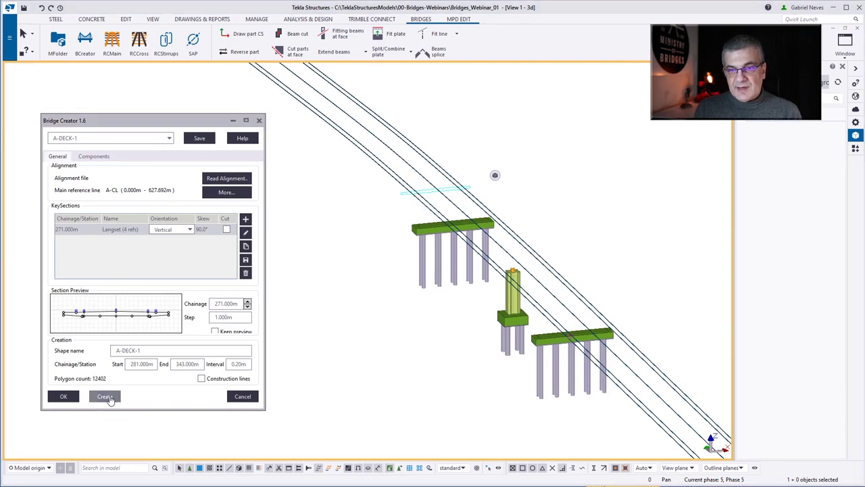
pyautogui.scroll(5, 588, 311)
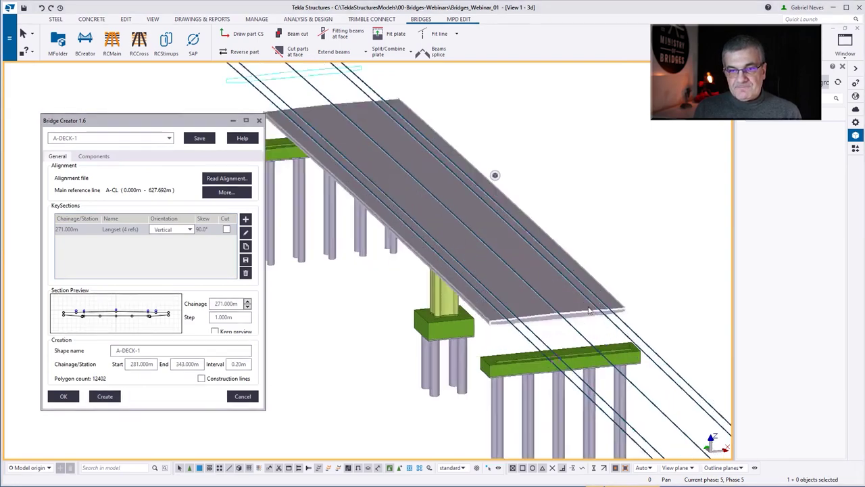
pyautogui.moveTo(588, 309)
pyautogui.keyDown('ctrl'); pyautogui.mouseDown(button='middle')
pyautogui.moveTo(591, 247)
pyautogui.moveTo(595, 313)
pyautogui.mouseUp(button='middle'); pyautogui.keyUp('ctrl')
pyautogui.scroll(-4, 589, 352)
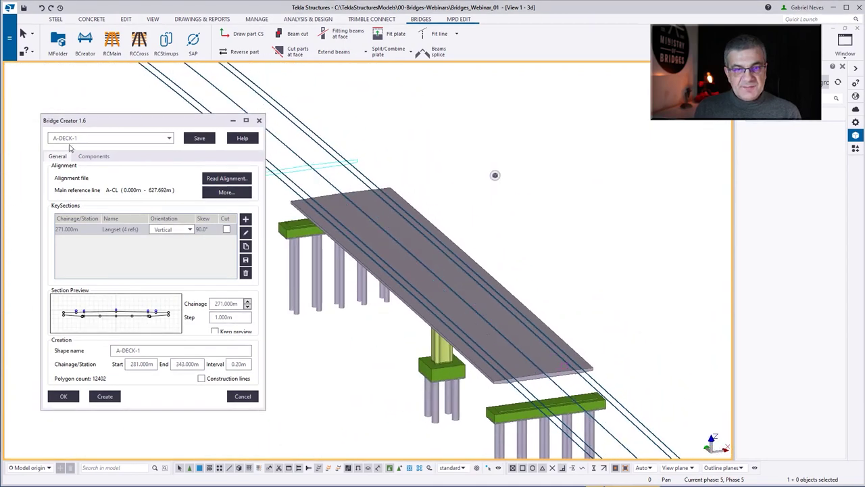
# Load the A-DECK-2A settings and delete the full-length A-DECK-1 deck from the model.
pyautogui.click(96, 139)
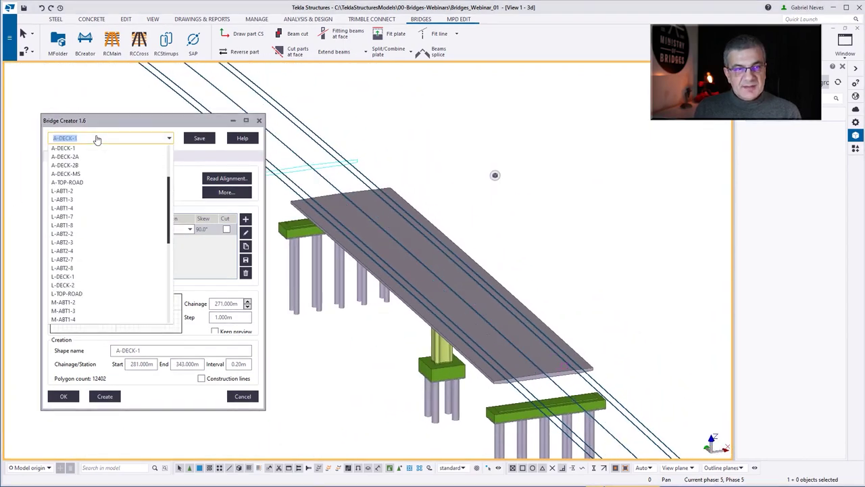
pyautogui.click(89, 157)
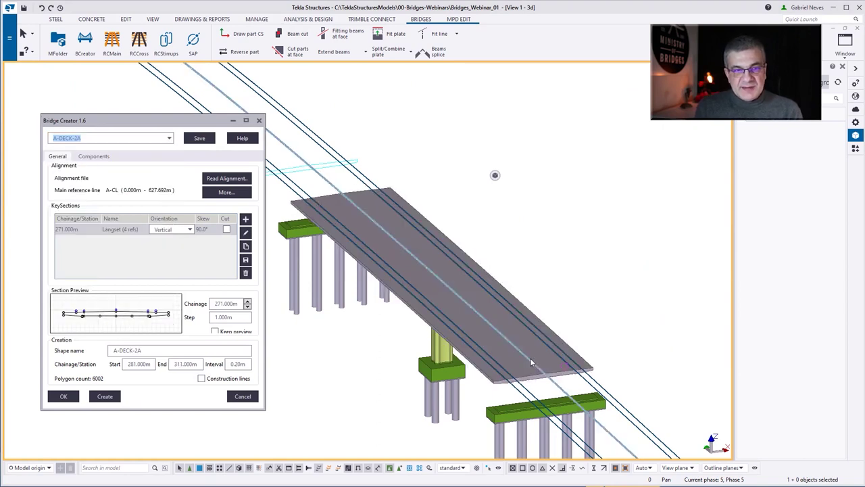
pyautogui.press('Delete')
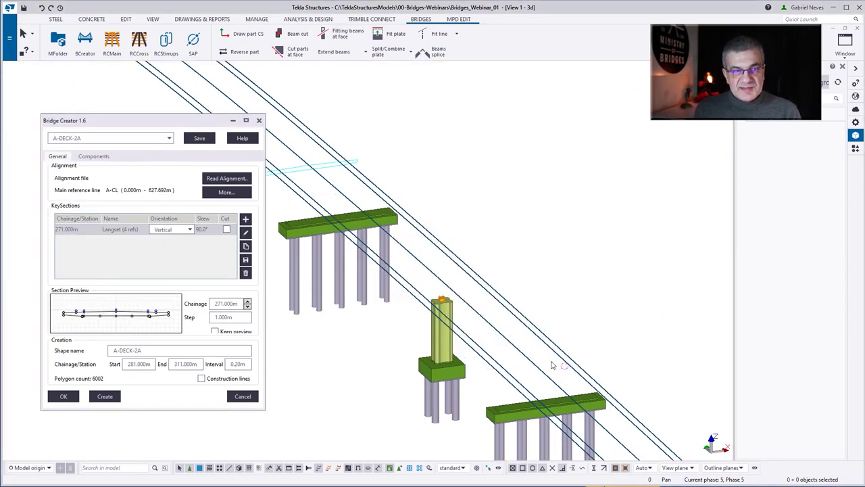
# Add a beam component to A-DECK-2A using the YFIVEA profile from the Others group.
pyautogui.click(94, 156)
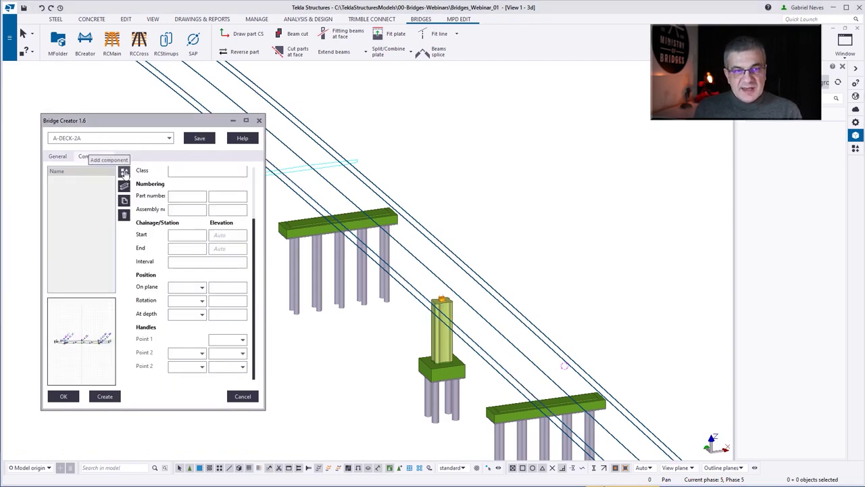
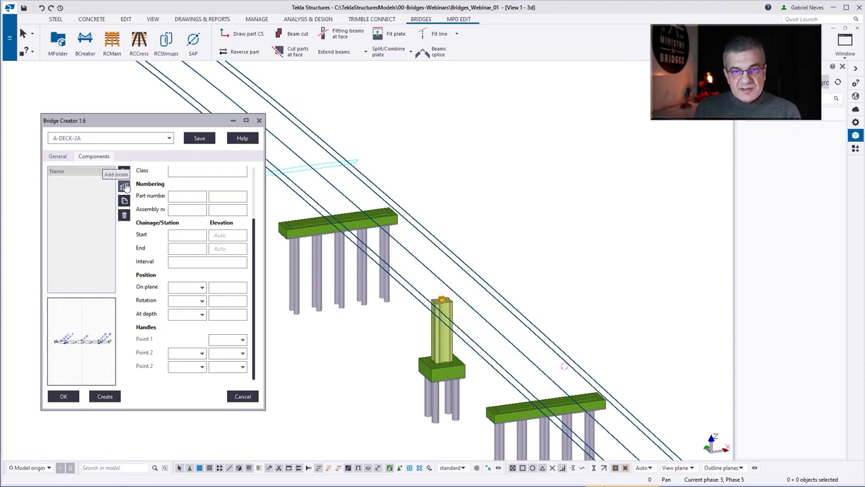
pyautogui.click(124, 187)
pyautogui.scroll(-6, 91, 273)
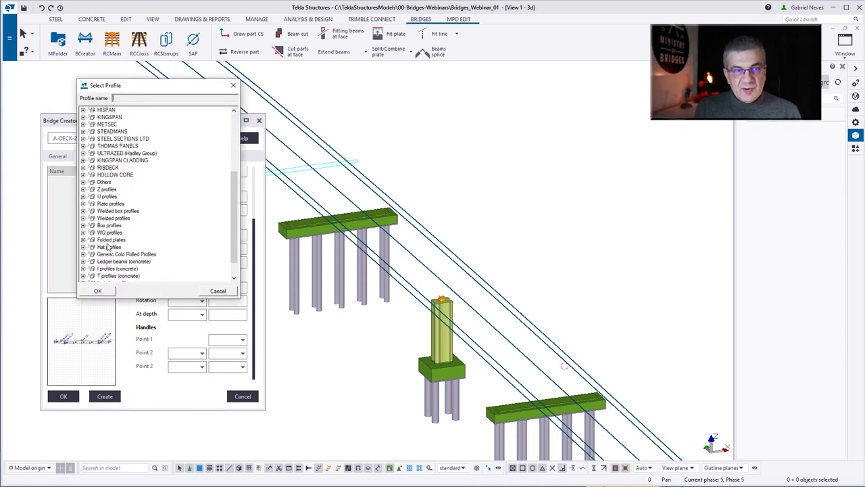
pyautogui.click(83, 161)
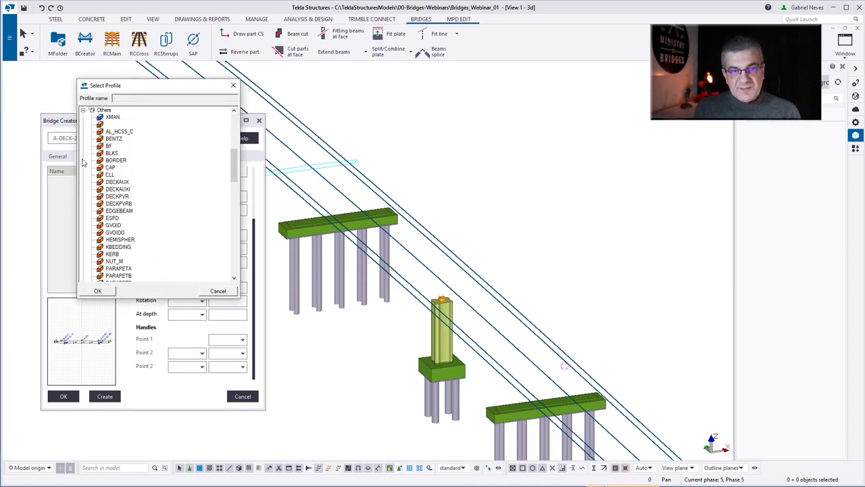
pyautogui.scroll(-15, 150, 210)
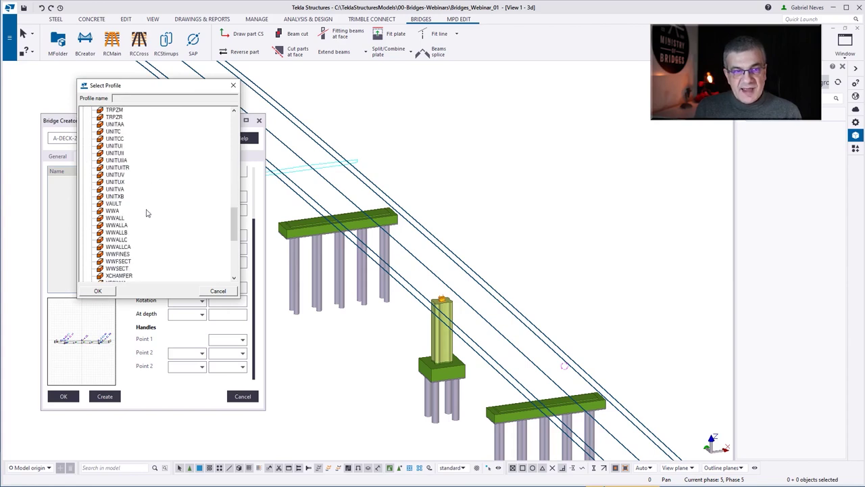
pyautogui.click(113, 211)
pyautogui.click(97, 290)
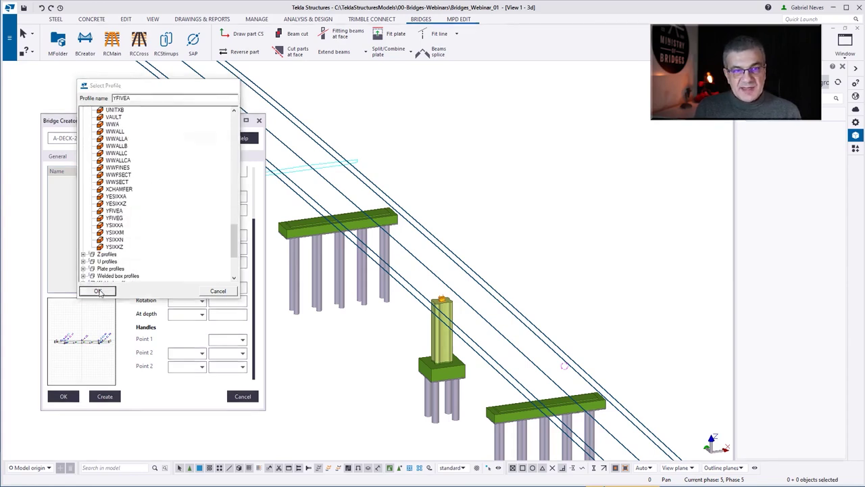
# Rename the new beam component as YFIVEA-1A.
pyautogui.click(83, 186)
pyautogui.scroll(3, 139, 206)
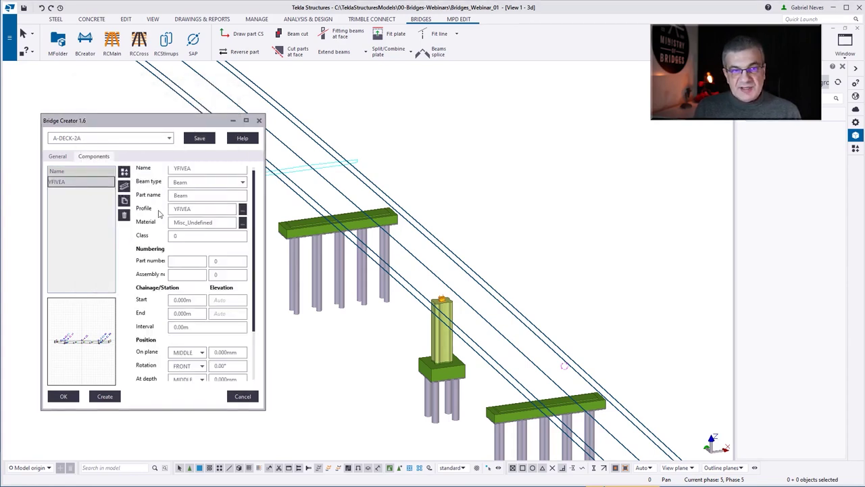
pyautogui.click(195, 172)
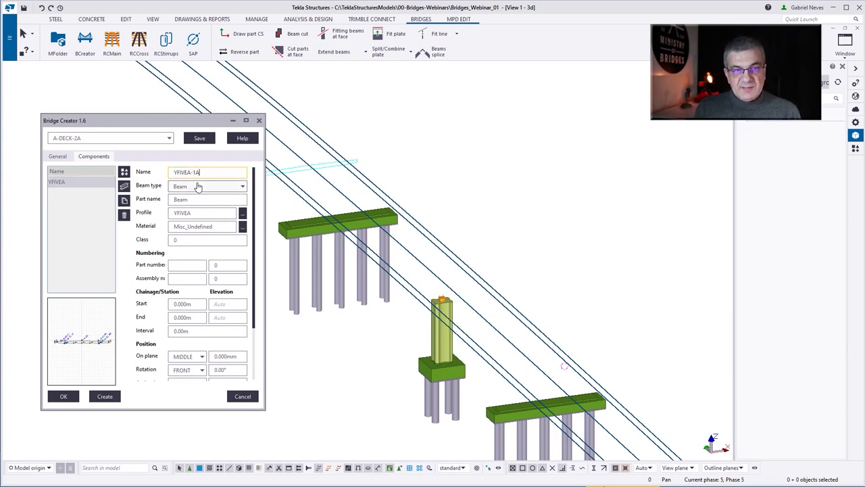
pyautogui.click(243, 226)
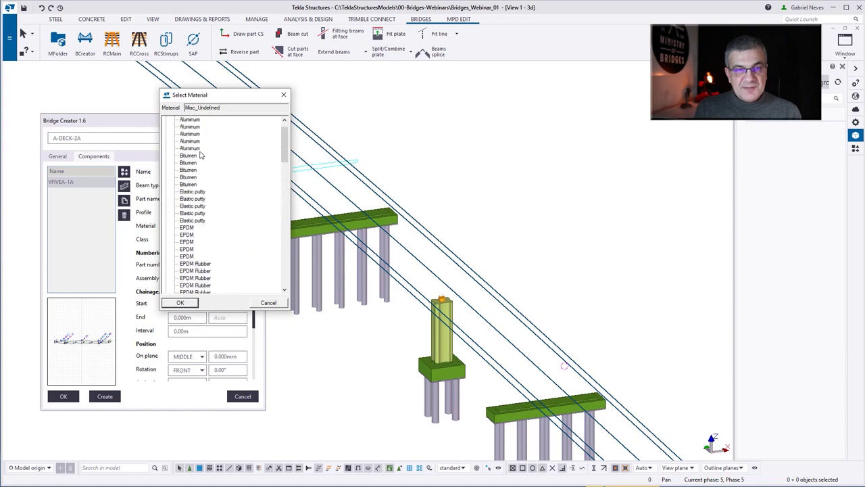
pyautogui.scroll(3, 200, 155)
pyautogui.click(167, 120)
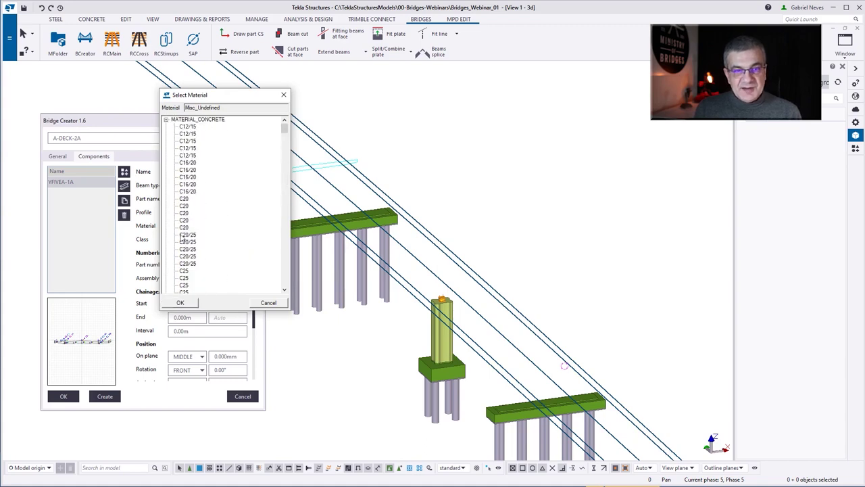
pyautogui.scroll(-6, 188, 250)
pyautogui.click(268, 302)
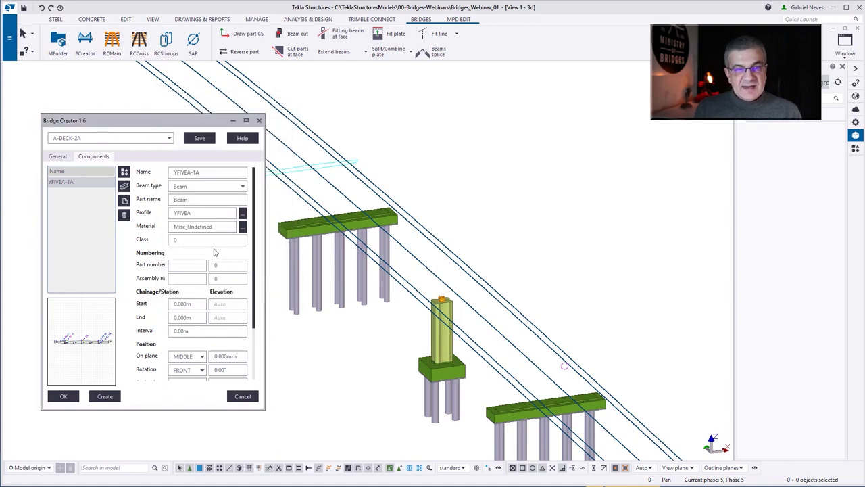
# Set the class of the YFIVEA-1A beam to 2.
pyautogui.click(170, 241)
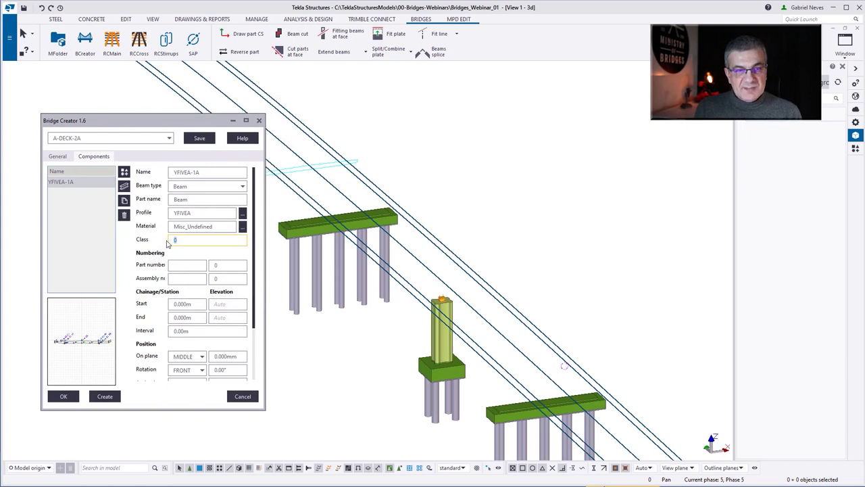
pyautogui.write('2')
pyautogui.scroll(-2, 187, 266)
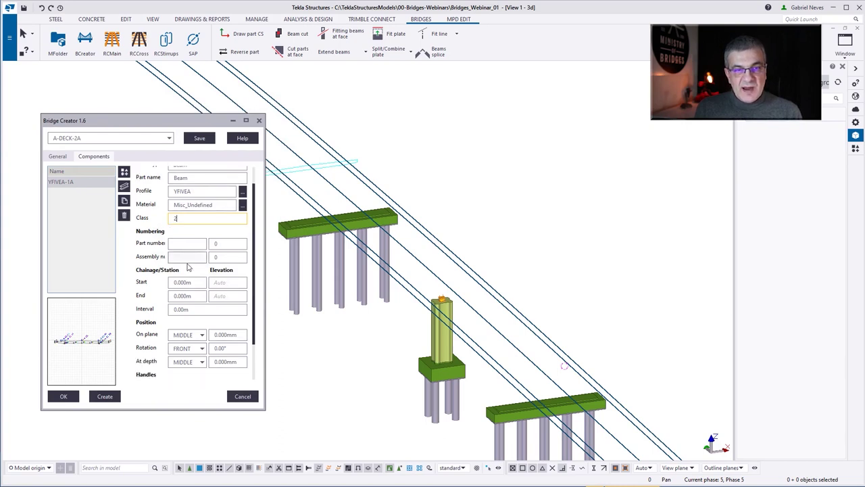
# Enlarge the Bridge Creator dialog, then set the YFIVEA-1A beam's chainage from 280.5 m to 311.5 m and open its interval for editing.
pyautogui.moveTo(265, 244); pyautogui.dragTo(306, 245)
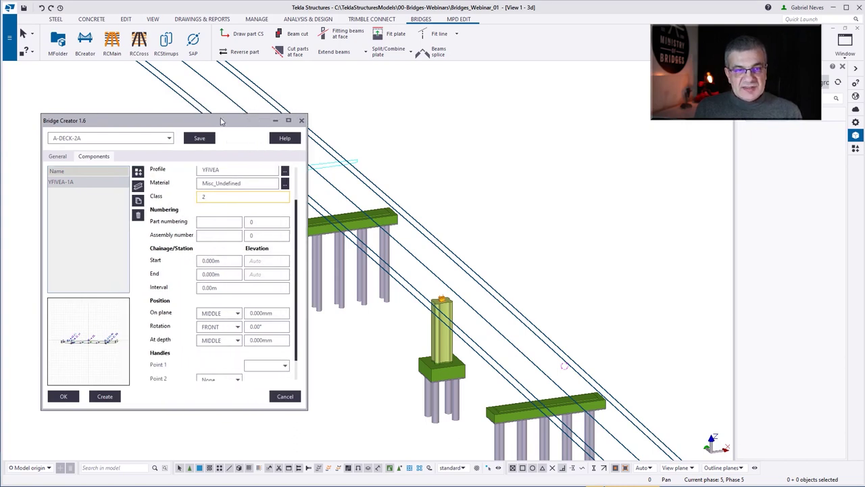
pyautogui.moveTo(222, 111); pyautogui.dragTo(222, 59)
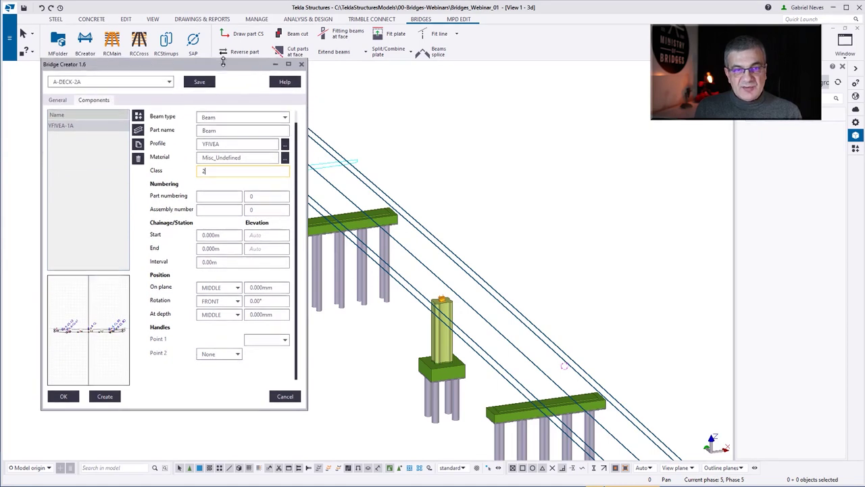
pyautogui.click(226, 234)
pyautogui.write('28')
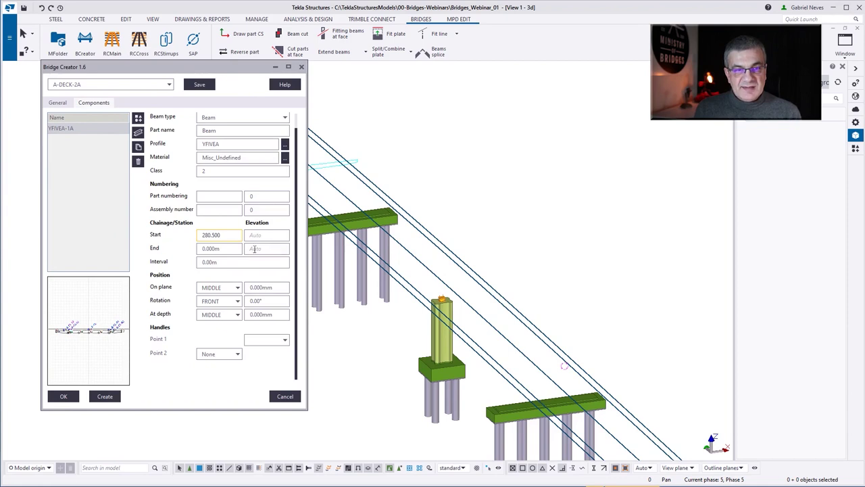
pyautogui.click(230, 248)
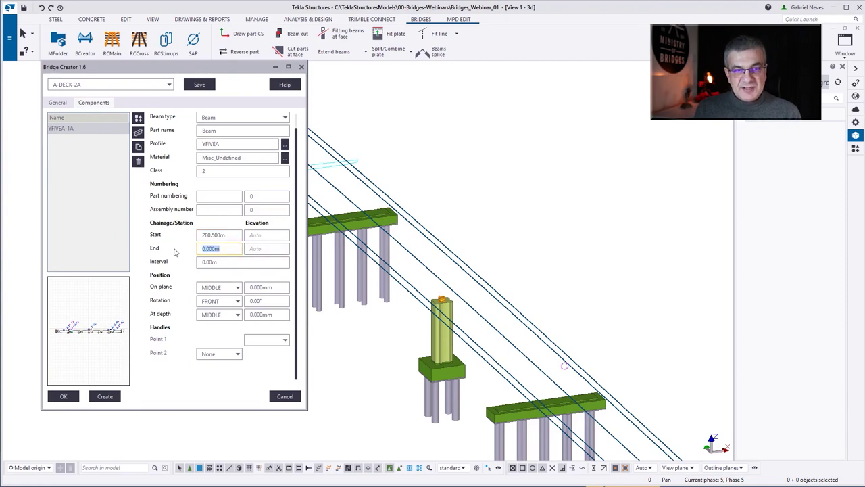
pyautogui.write('311.5')
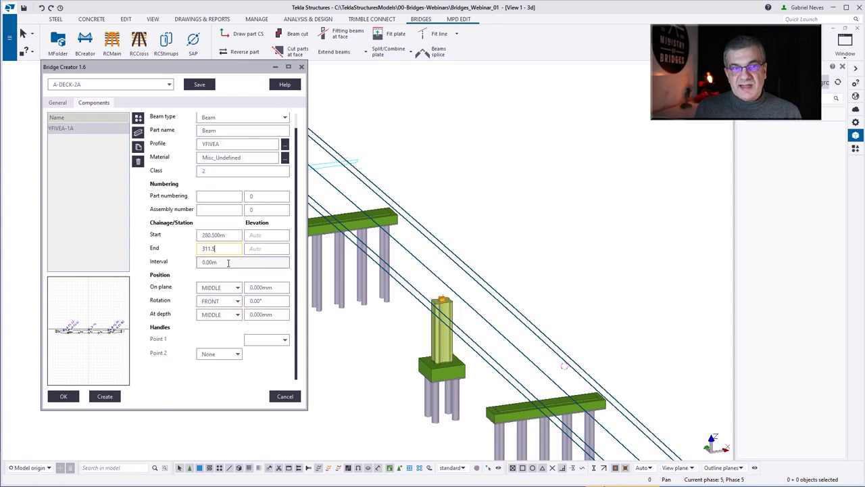
pyautogui.click(228, 263)
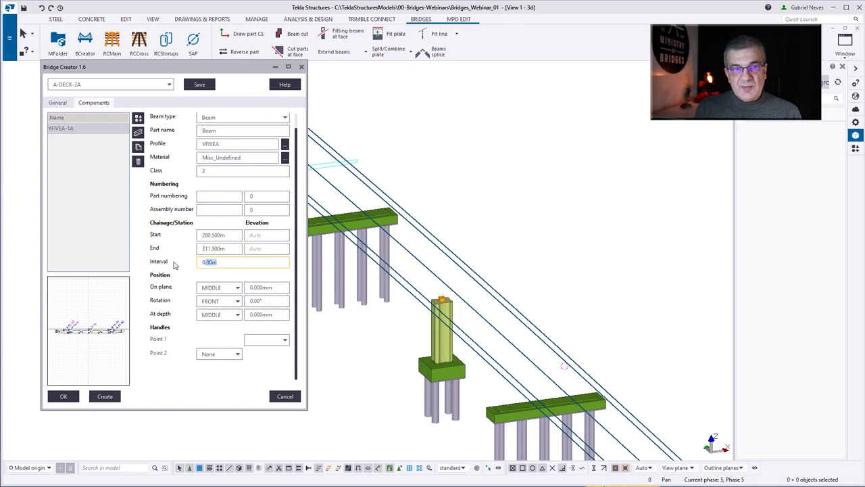
# Set the YFIVEA-1A beam's chainage interval to 31 m, its rotation to TOP and its depth position to BEHIND.
pyautogui.write('31')
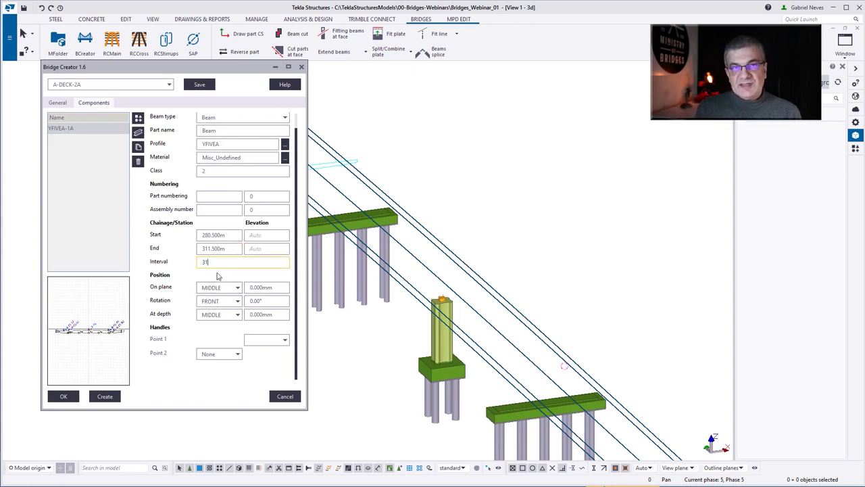
pyautogui.click(234, 250)
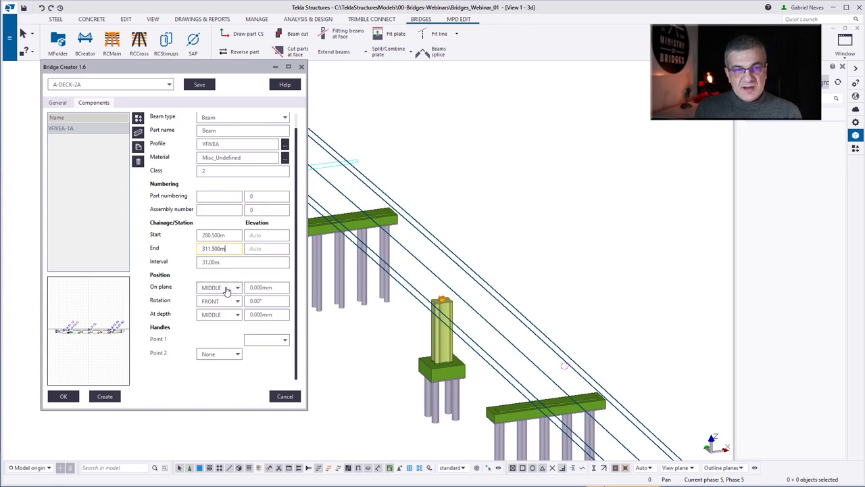
pyautogui.click(223, 301)
pyautogui.click(207, 322)
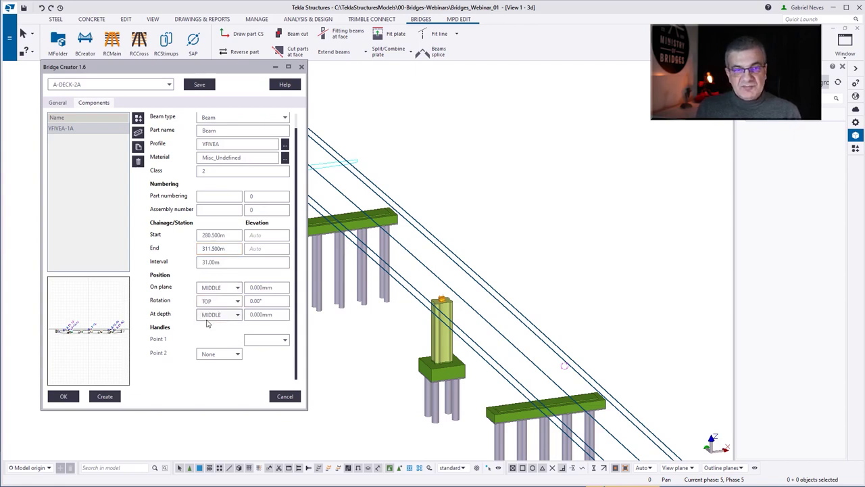
pyautogui.click(220, 315)
pyautogui.click(210, 345)
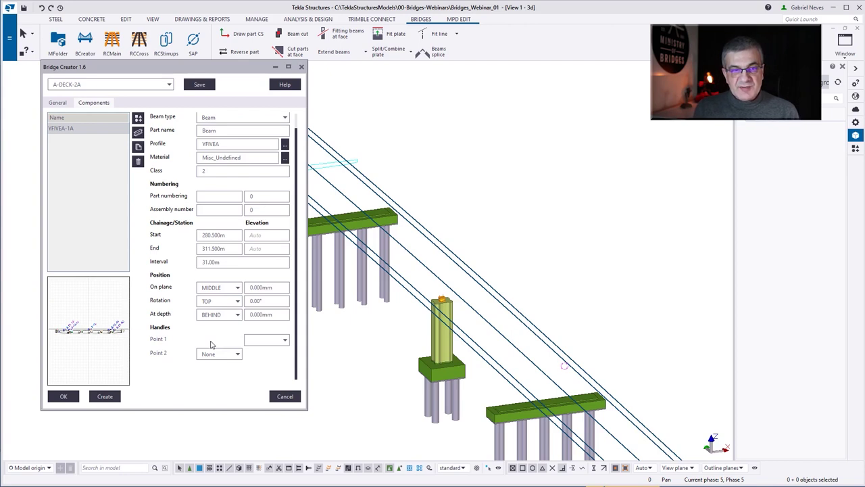
# Assign 15 Outer Face to the YFIVEA-1A beam's handle Point 1 and AlongNext to Point 2.
pyautogui.scroll(6, 58, 338)
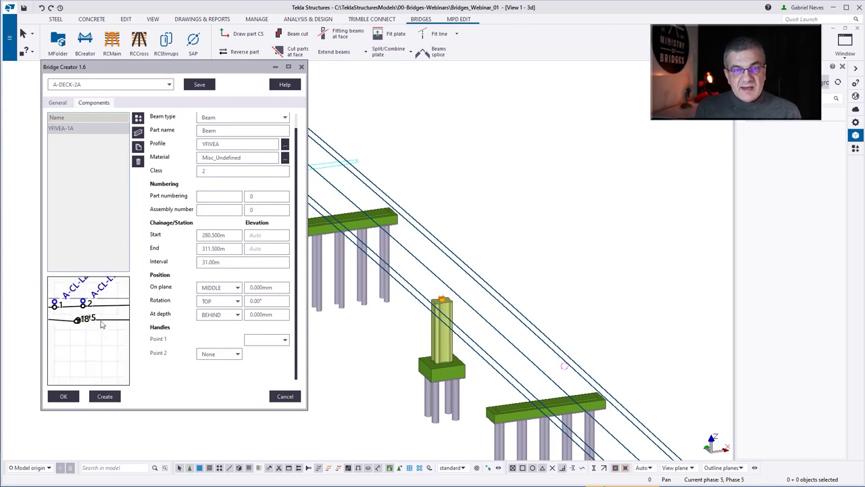
pyautogui.click(261, 340)
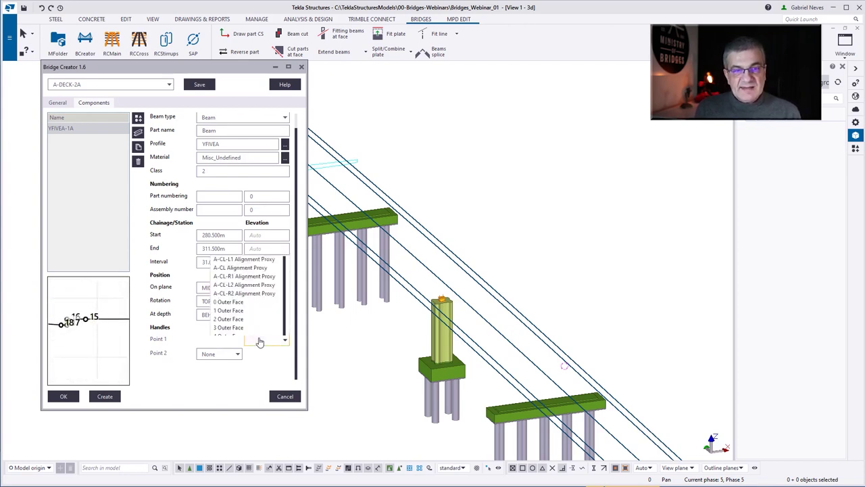
pyautogui.click(228, 330)
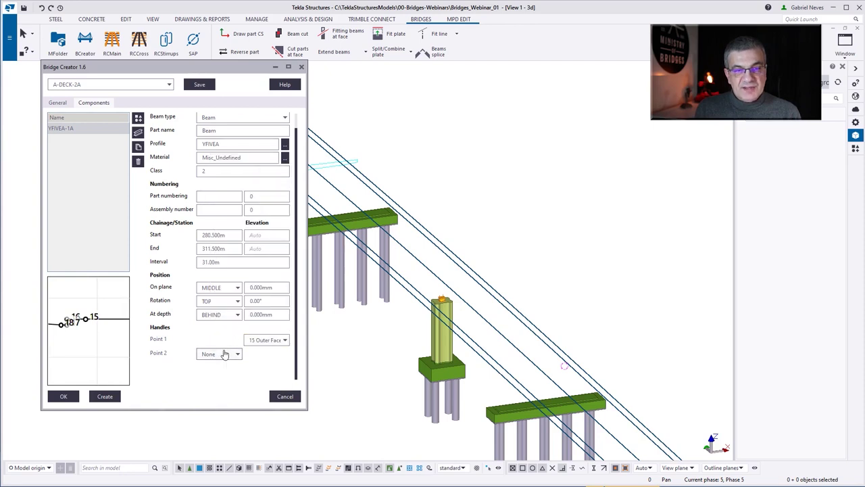
pyautogui.click(220, 353)
pyautogui.click(215, 381)
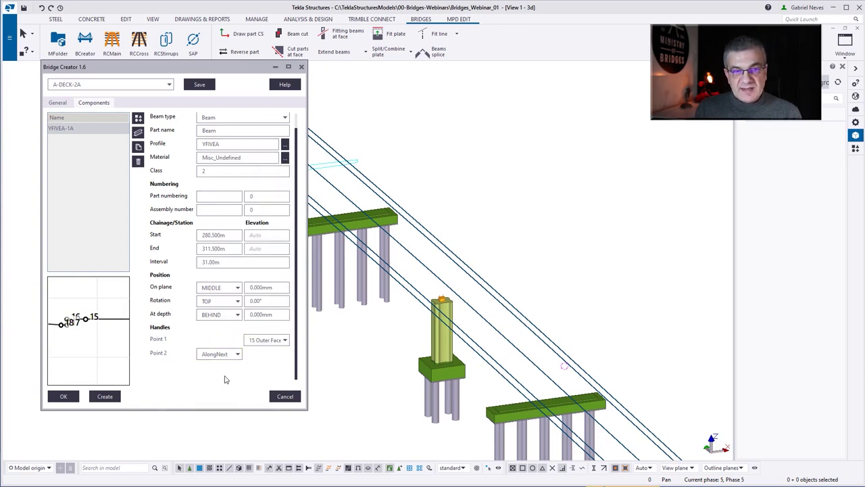
pyautogui.scroll(1, 196, 302)
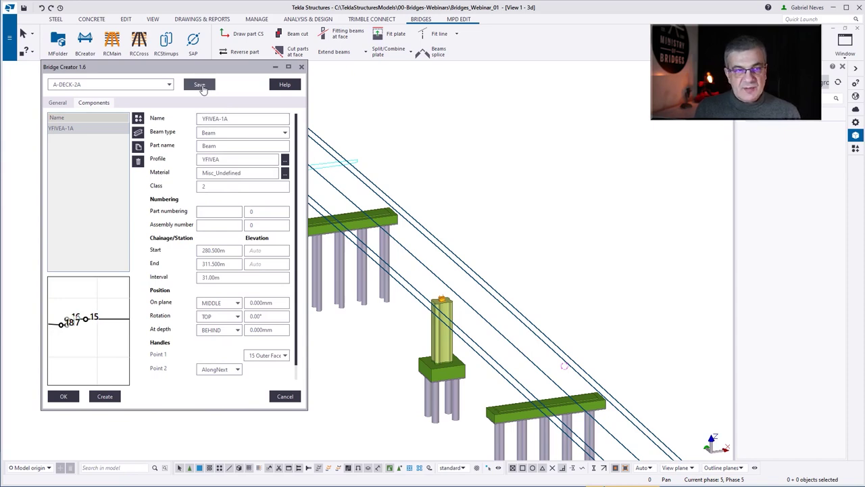
# Set the end chainage of the A-DECK-2A shape to 281 m in the general creation settings.
pyautogui.click(58, 102)
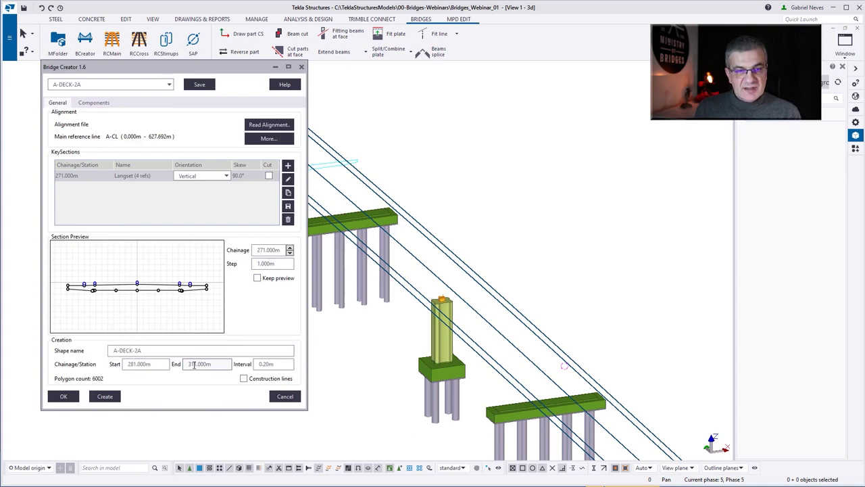
pyautogui.doubleClick(192, 365)
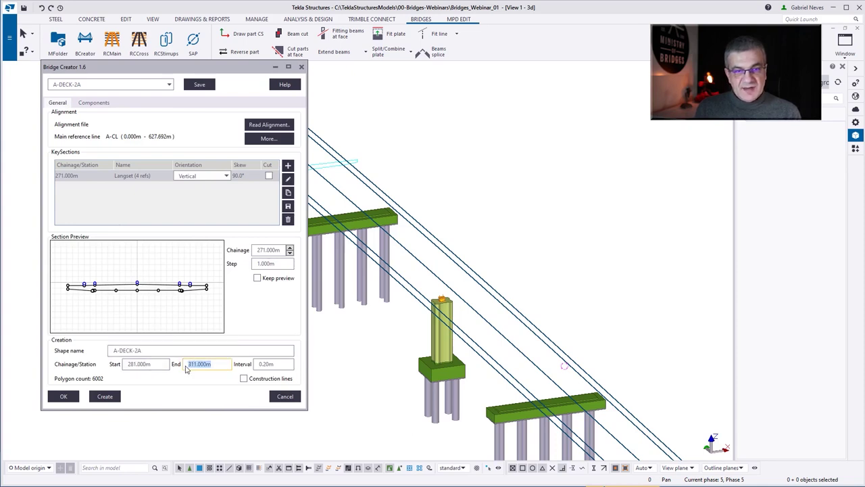
pyautogui.write('28')
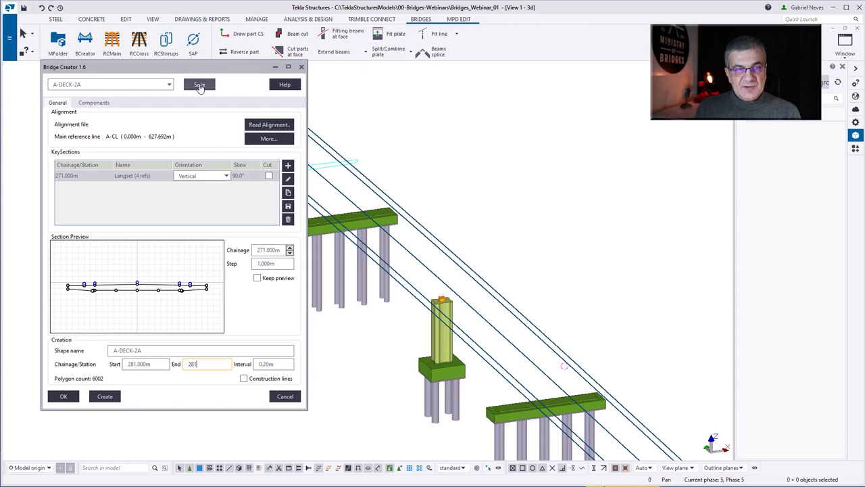
# Create the A-DECK-2A deck with its YFIVEA-1A beam in the model and inspect the beam.
pyautogui.click(93, 102)
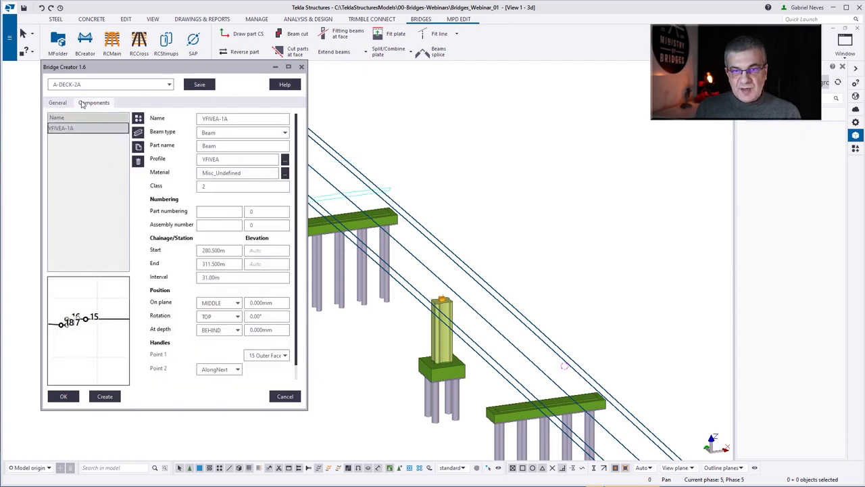
pyautogui.scroll(-2, 550, 247)
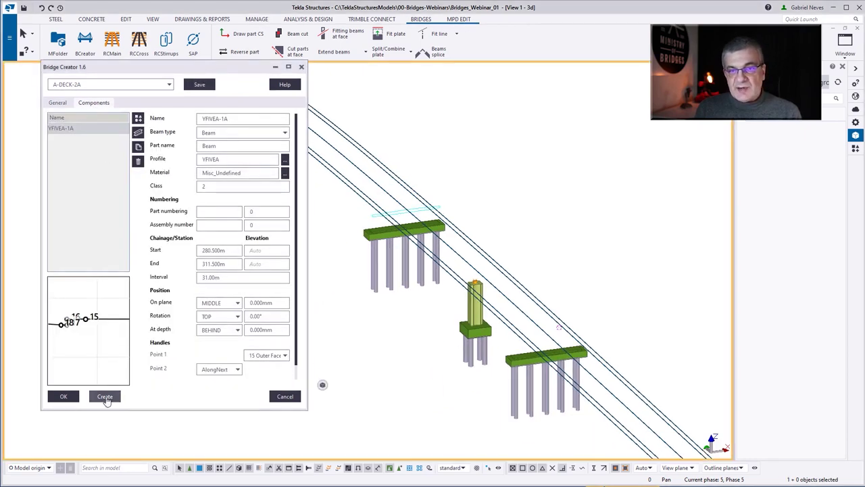
pyautogui.click(105, 398)
pyautogui.scroll(3, 501, 279)
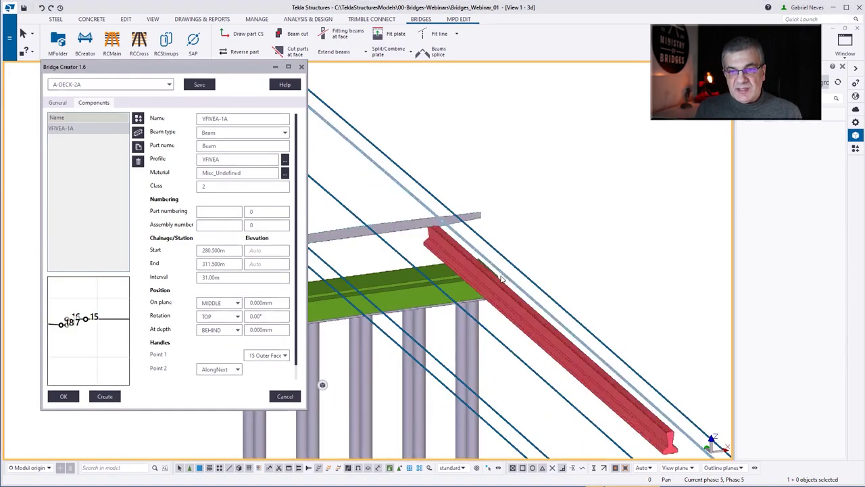
pyautogui.scroll(-2, 502, 280)
pyautogui.click(569, 357)
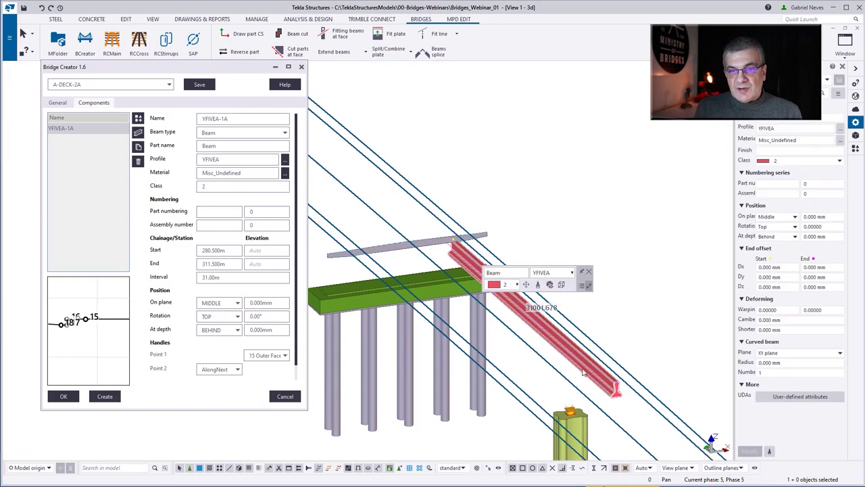
pyautogui.click(651, 241)
pyautogui.moveTo(530, 310)
pyautogui.keyDown('ctrl'); pyautogui.mouseDown(button='middle')
pyautogui.moveTo(554, 296)
pyautogui.moveTo(544, 301)
pyautogui.mouseUp(button='middle'); pyautogui.keyUp('ctrl')
# Duplicate the YFIVEA-1A beam component four times.
pyautogui.click(88, 129)
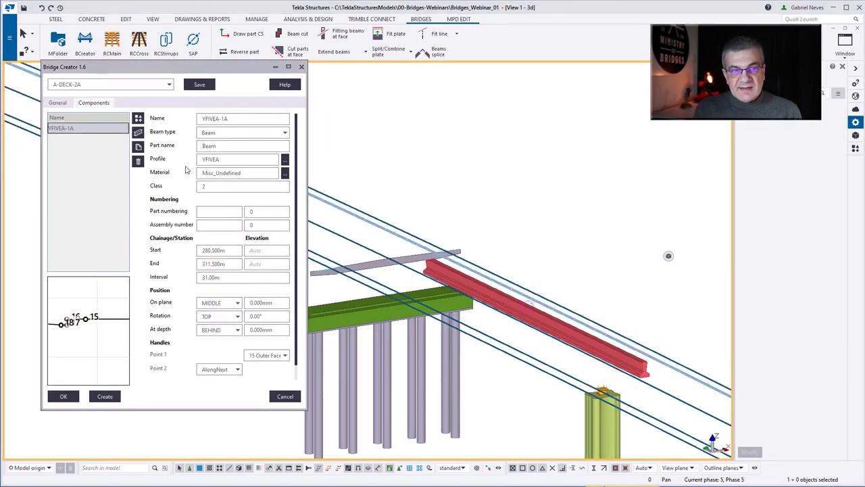
pyautogui.click(138, 148)
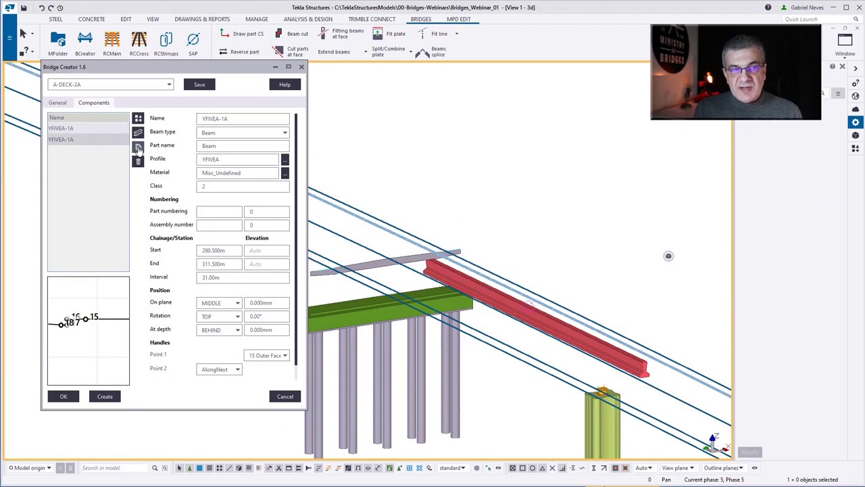
pyautogui.click(138, 148)
pyautogui.click(138, 148)
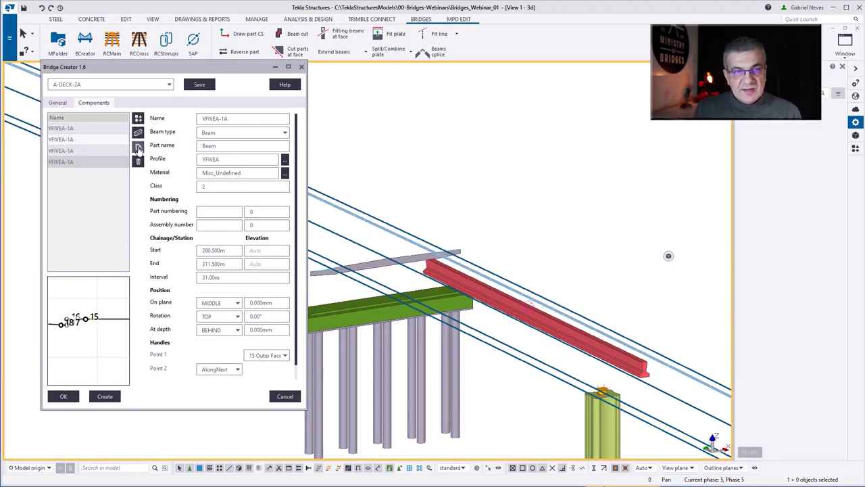
pyautogui.click(137, 148)
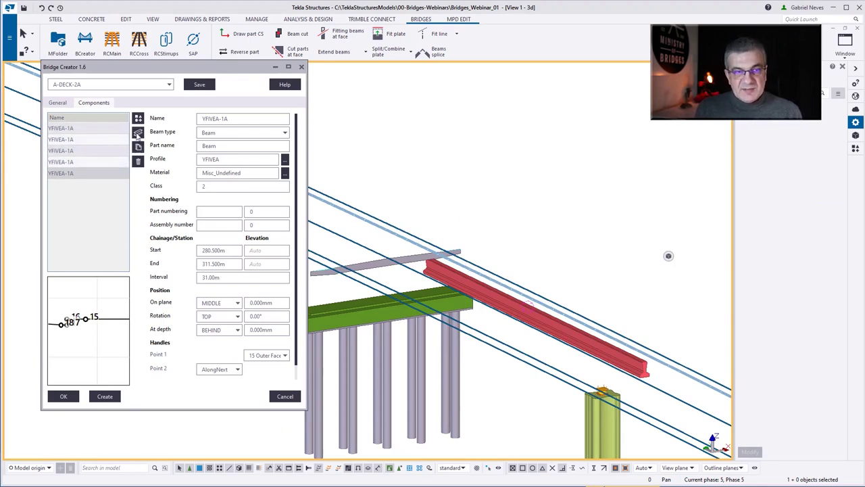
# Rename the four copied beam components YFIVEA-1B, YFIVEA-1C, YFIVEA-1D and YFIVEA-1E.
pyautogui.click(243, 119)
pyautogui.write('B')
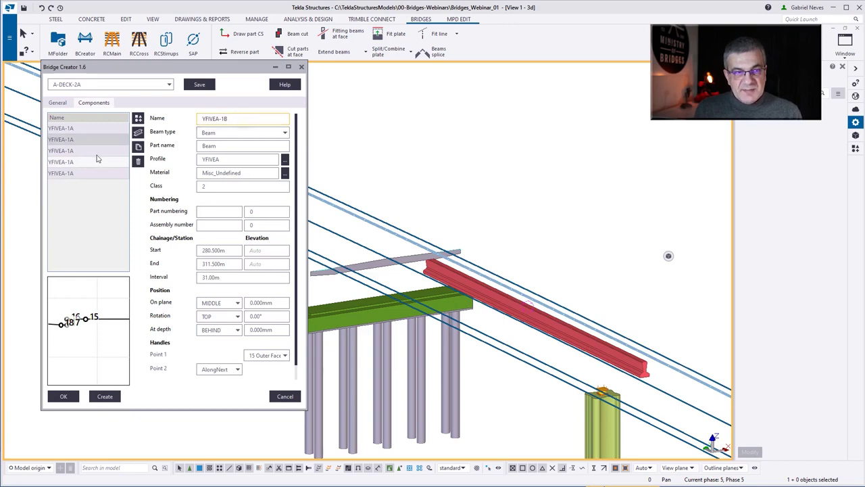
pyautogui.click(88, 151)
pyautogui.click(80, 162)
pyautogui.click(244, 118)
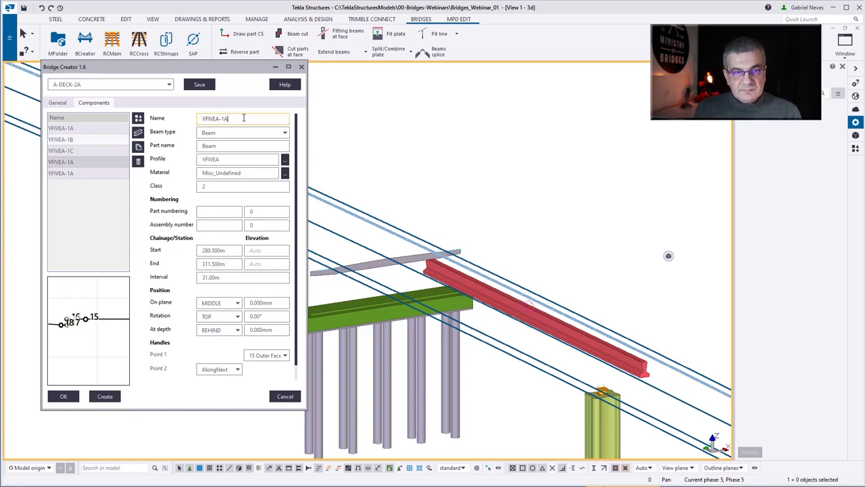
pyautogui.click(81, 173)
pyautogui.click(242, 119)
pyautogui.press('BackSpace')
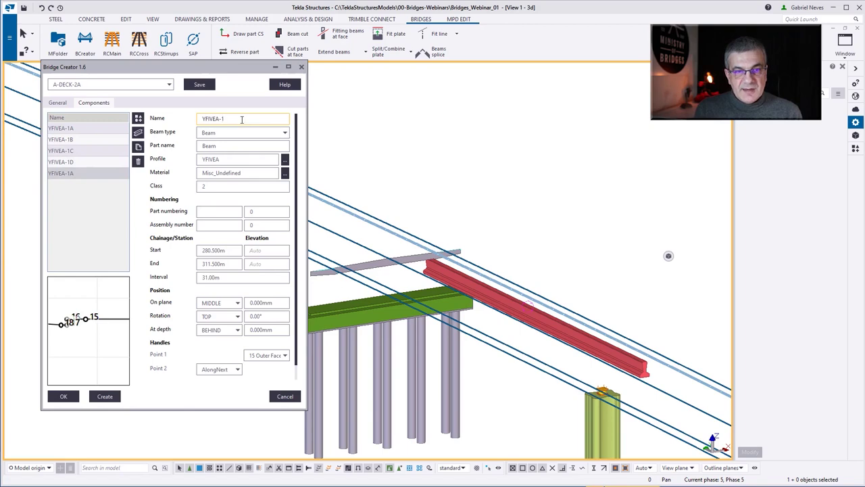
pyautogui.write('E')
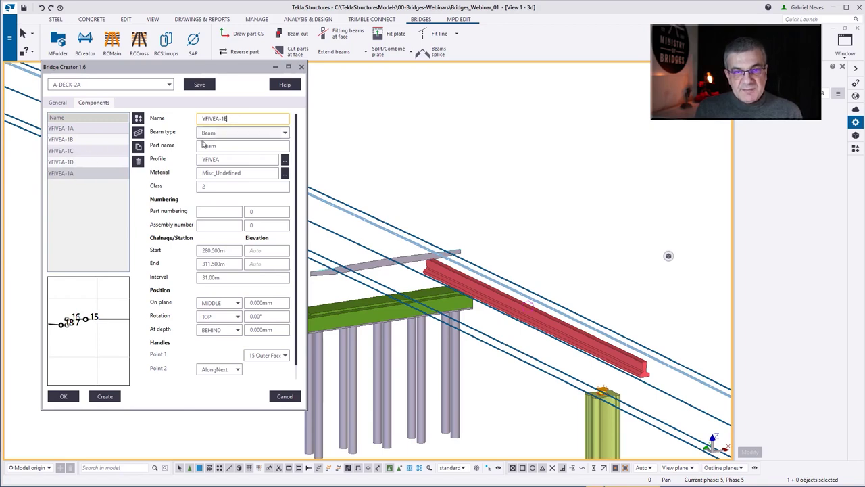
# Set handle Point 1 to 14 Outer Face for YFIVEA-1B and 13 Outer Face for YFIVEA-1C.
pyautogui.click(79, 139)
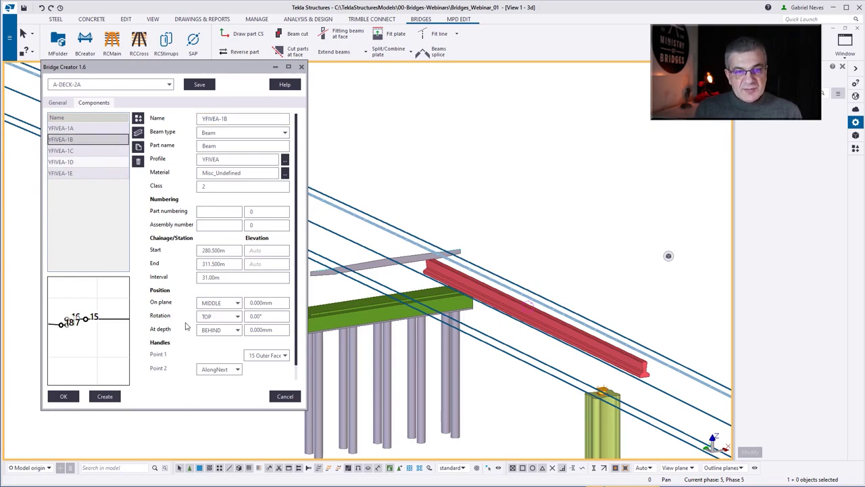
pyautogui.scroll(-1, 168, 293)
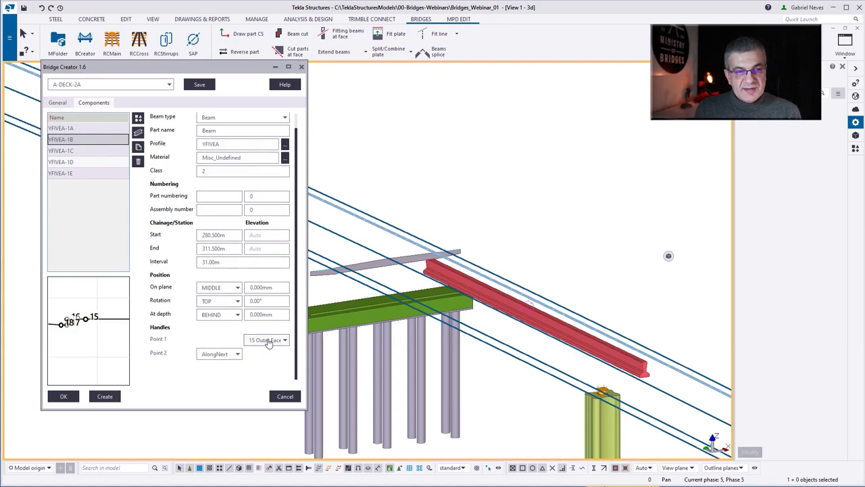
pyautogui.click(268, 340)
pyautogui.click(229, 294)
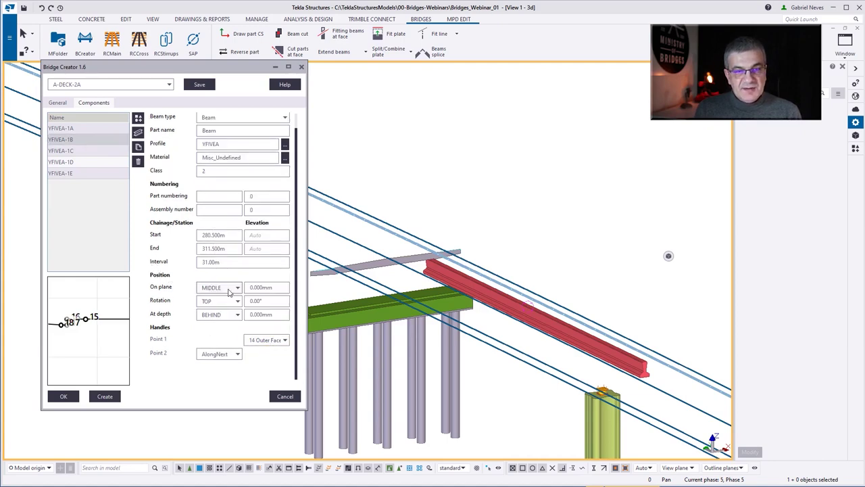
pyautogui.click(78, 151)
pyautogui.scroll(5, 88, 328)
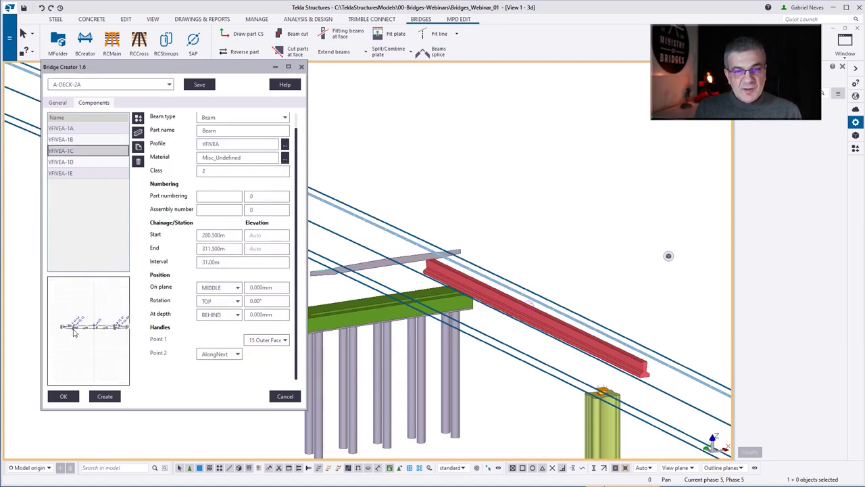
pyautogui.click(266, 340)
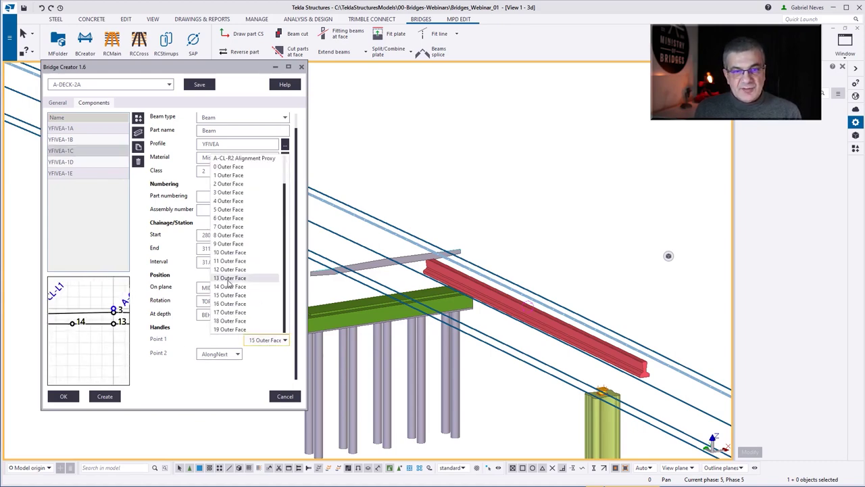
pyautogui.click(234, 280)
# Set handle Point 1 to 12 Outer Face for YFIVEA-1D and 11 Outer Face for YFIVEA-1E.
pyautogui.click(76, 162)
pyautogui.click(267, 340)
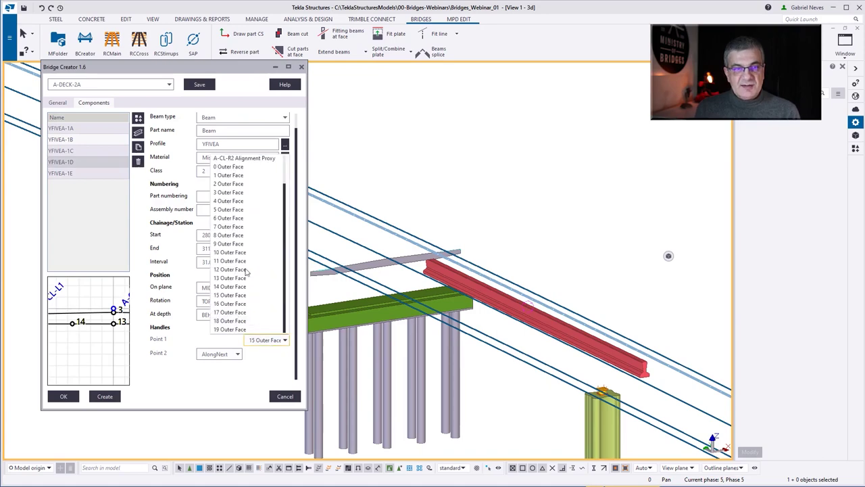
pyautogui.click(233, 272)
pyautogui.scroll(-3, 79, 334)
pyautogui.scroll(6, 108, 336)
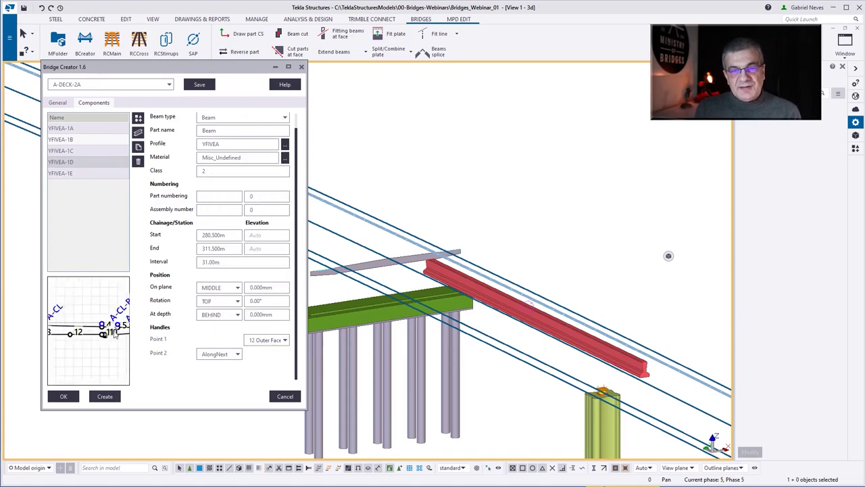
pyautogui.click(82, 175)
pyautogui.click(265, 340)
pyautogui.click(230, 261)
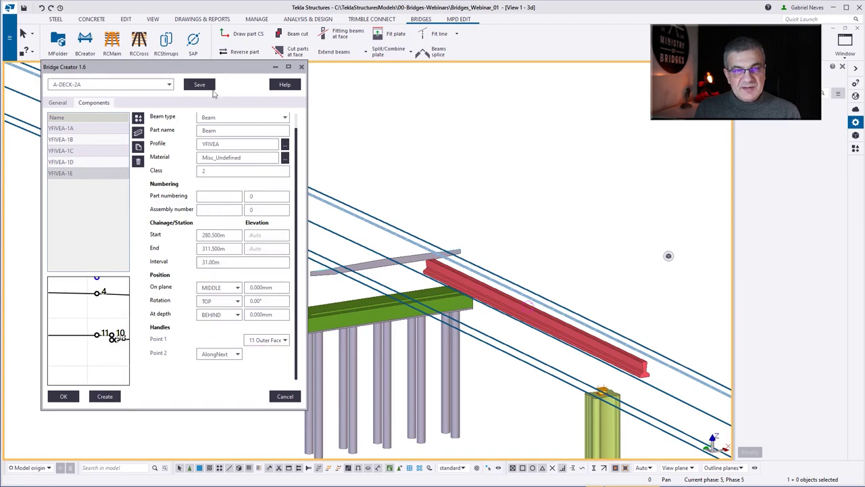
# Save the A-DECK-2A settings and create all five YFIVEA beams on the selected deck.
pyautogui.scroll(1, 223, 234)
pyautogui.click(201, 85)
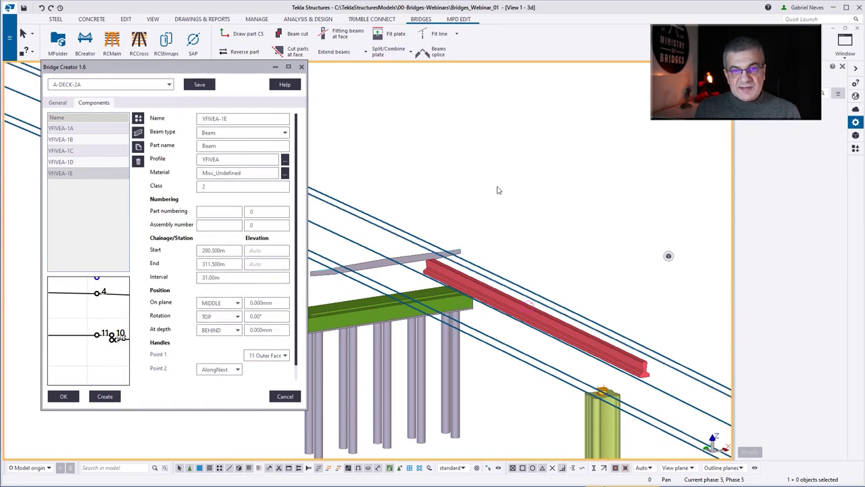
pyautogui.click(415, 261)
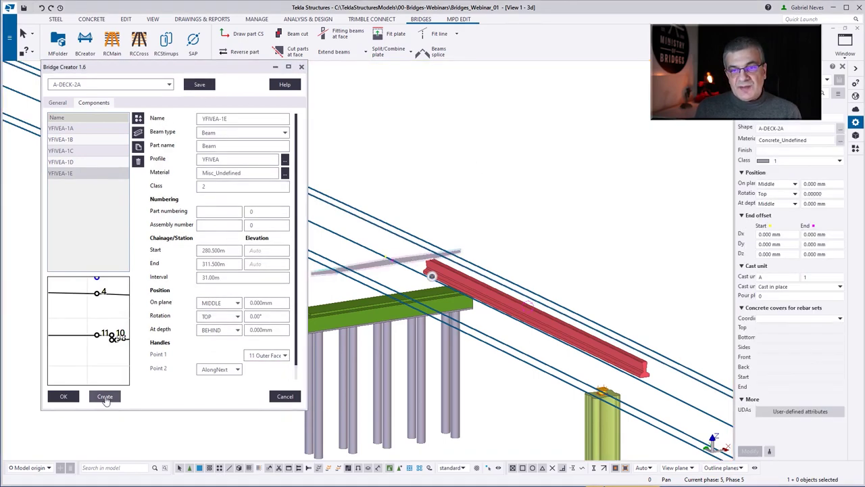
pyautogui.click(105, 398)
pyautogui.scroll(1, 540, 363)
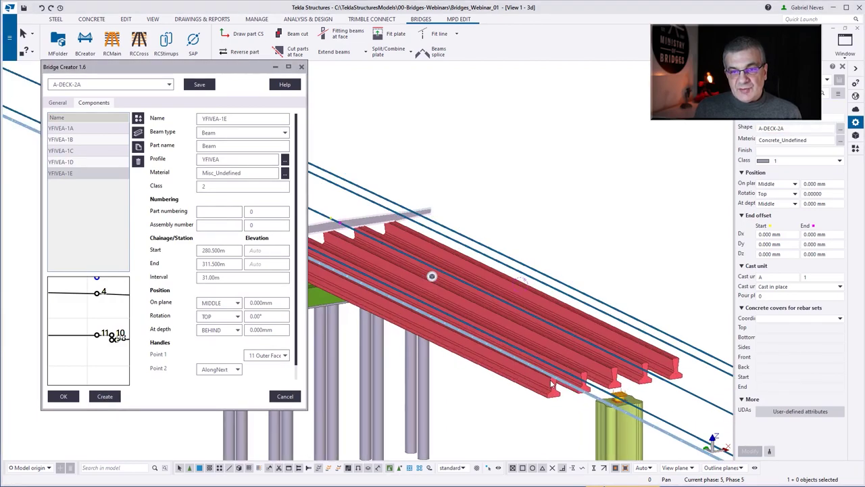
# Save the A-DECK-2A settings and add a new beam component with the circular profile D50.
pyautogui.keyDown('ctrl'); pyautogui.moveTo(541, 363); pyautogui.dragTo(476, 324, button='middle'); pyautogui.keyUp('ctrl')
pyautogui.click(206, 85)
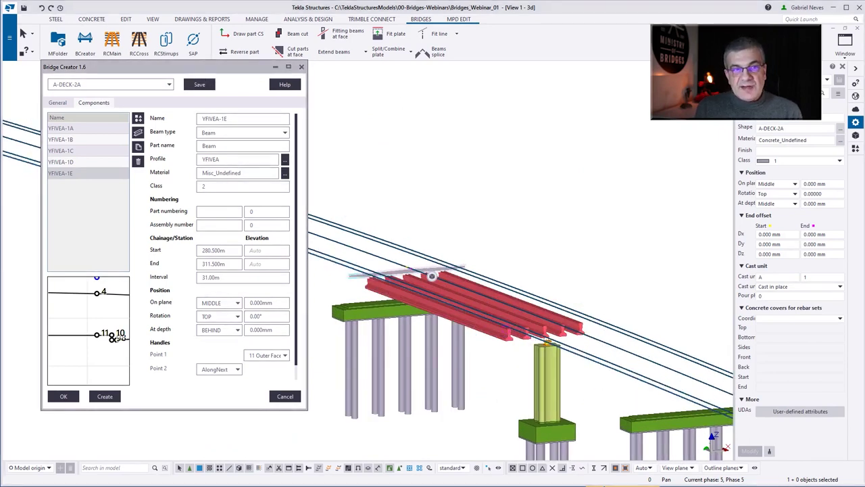
pyautogui.click(138, 133)
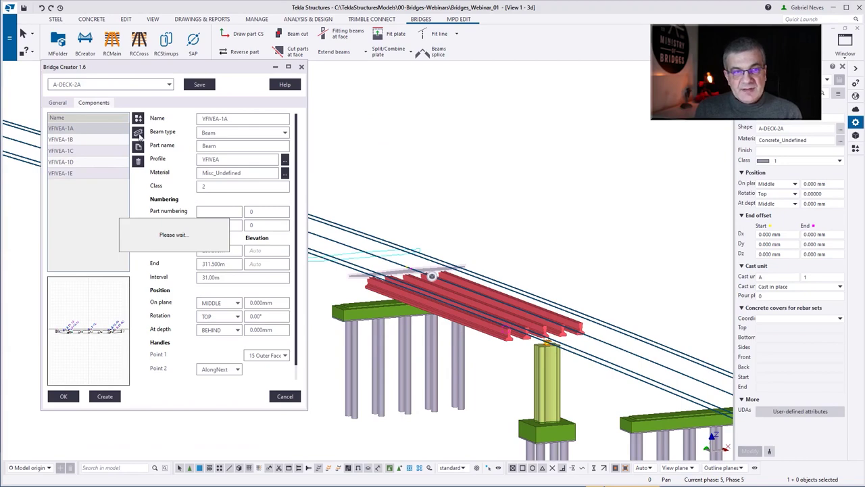
pyautogui.click(285, 159)
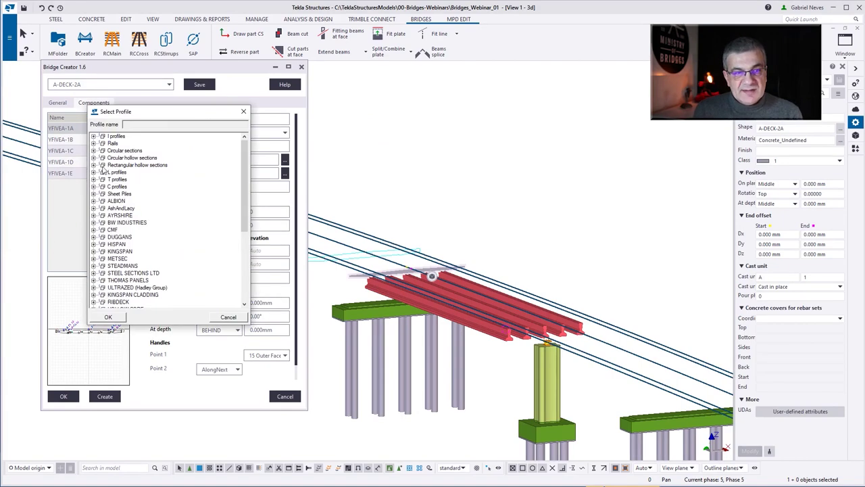
pyautogui.click(94, 150)
pyautogui.click(118, 172)
pyautogui.click(110, 317)
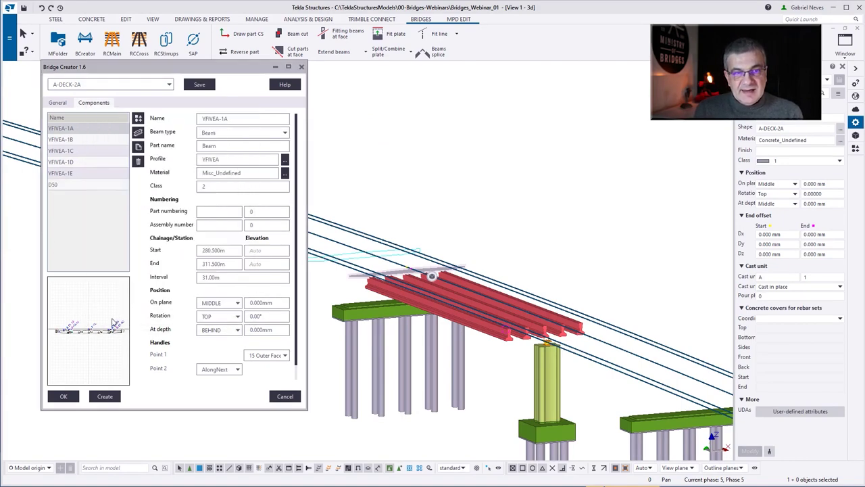
# Rename the D50 component PSLAB-1A and set its profile to 1487*50 and its class to 13.
pyautogui.click(65, 185)
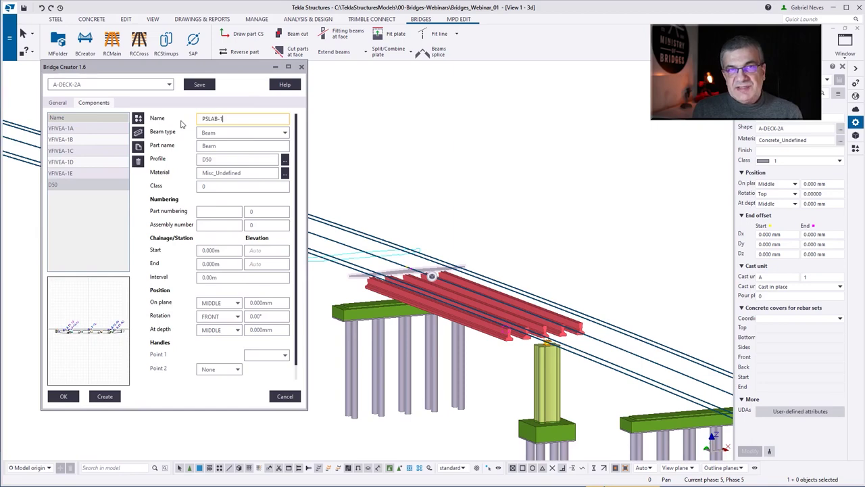
pyautogui.doubleClick(218, 159)
pyautogui.write('1487*50')
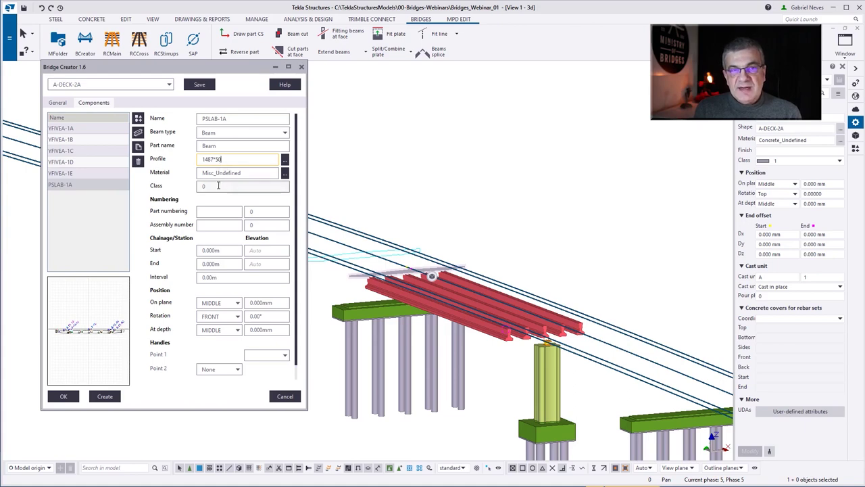
pyautogui.press('Tab')
# Set the PSLAB-1A chainage to start at 281 m and end at 311 m with a 30 m interval.
pyautogui.moveTo(221, 252); pyautogui.dragTo(189, 253)
pyautogui.write('281')
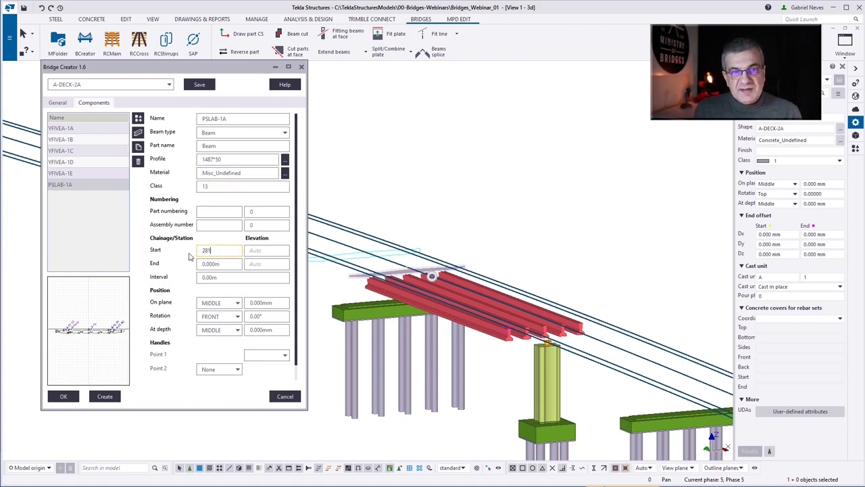
pyautogui.press('Tab')
pyautogui.write('311')
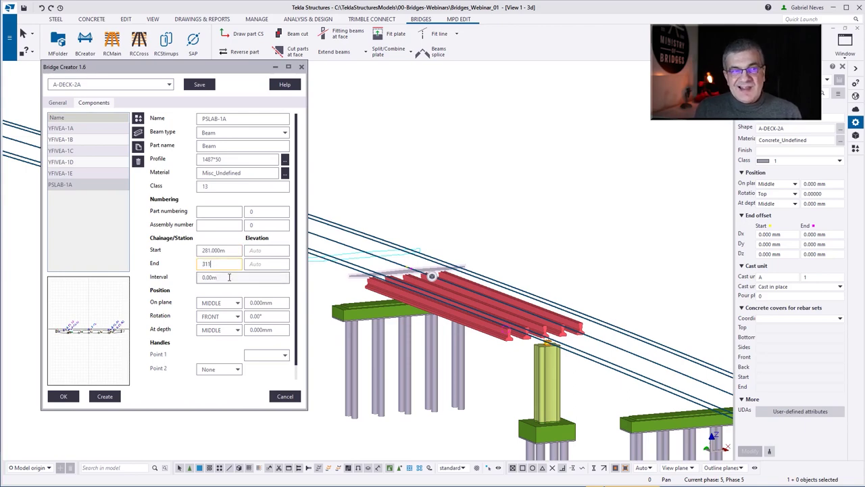
pyautogui.press('Tab')
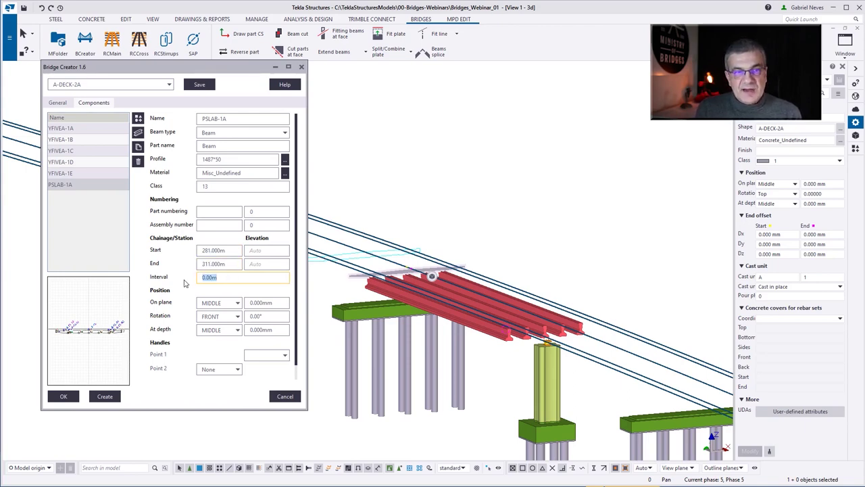
pyautogui.write('30')
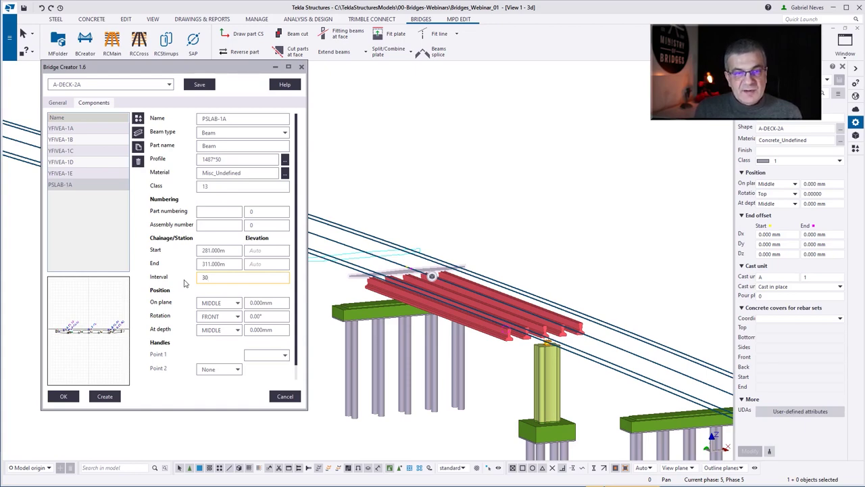
# Position PSLAB-1A on plane RIGHT with a 156.5 mm offset and at depth BEHIND.
pyautogui.click(220, 304)
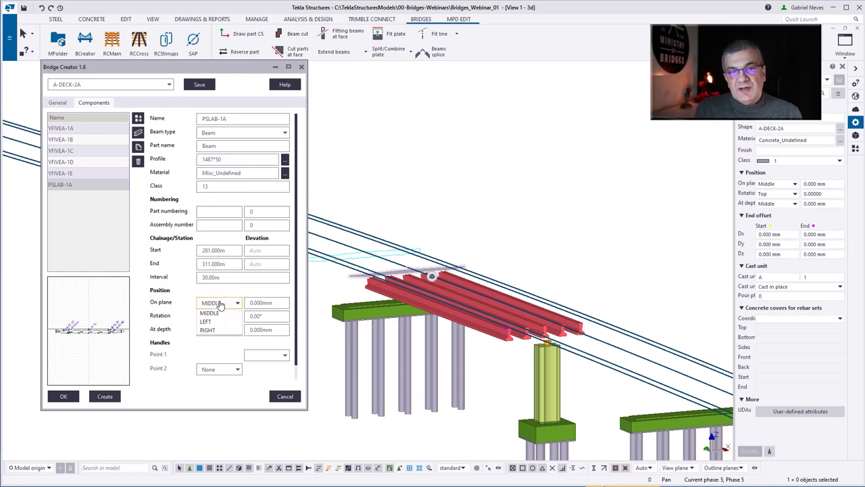
pyautogui.click(212, 328)
pyautogui.press('Tab')
pyautogui.write('150')
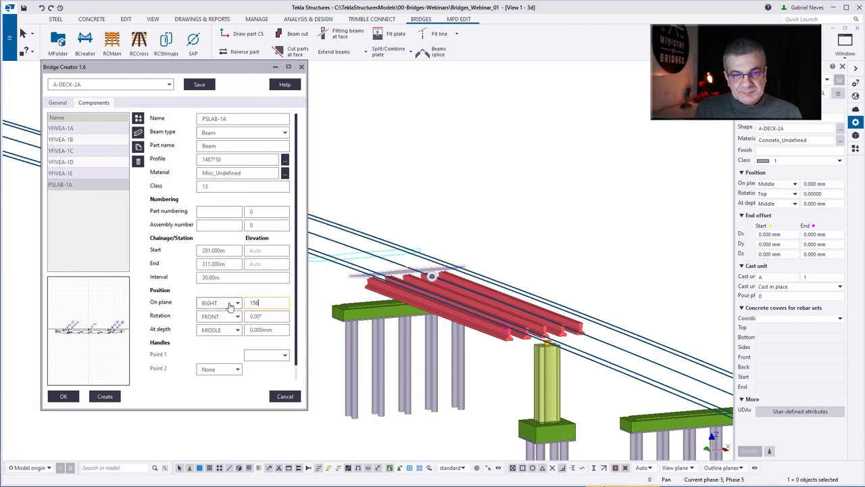
pyautogui.click(217, 329)
pyautogui.click(213, 359)
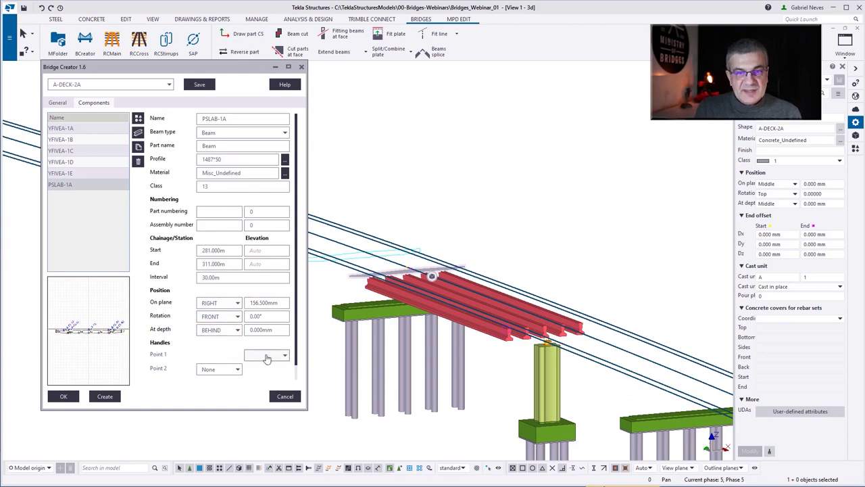
# Set the PSLAB-1A handles to 15 Outer Face for Point 1 and AlongNext for Point 2.
pyautogui.click(267, 355)
pyautogui.click(263, 312)
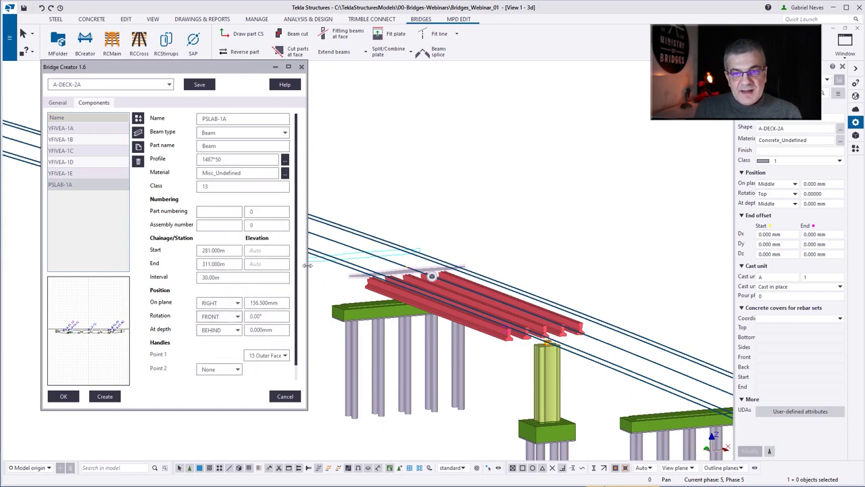
pyautogui.moveTo(306, 266); pyautogui.dragTo(623, 265)
pyautogui.scroll(5, 114, 328)
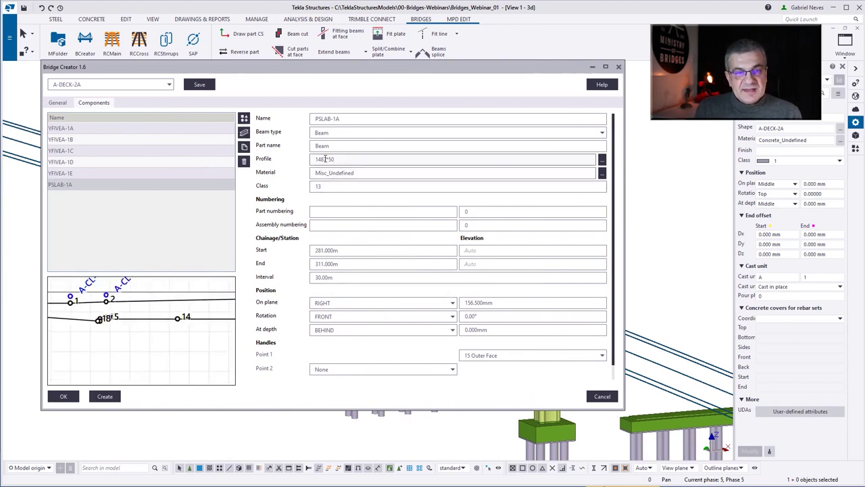
pyautogui.scroll(-5, 133, 320)
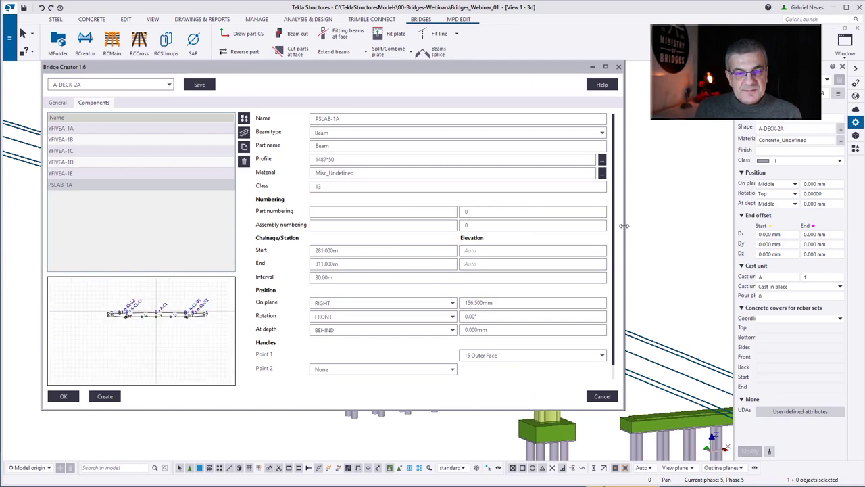
pyautogui.moveTo(624, 226); pyautogui.dragTo(351, 226)
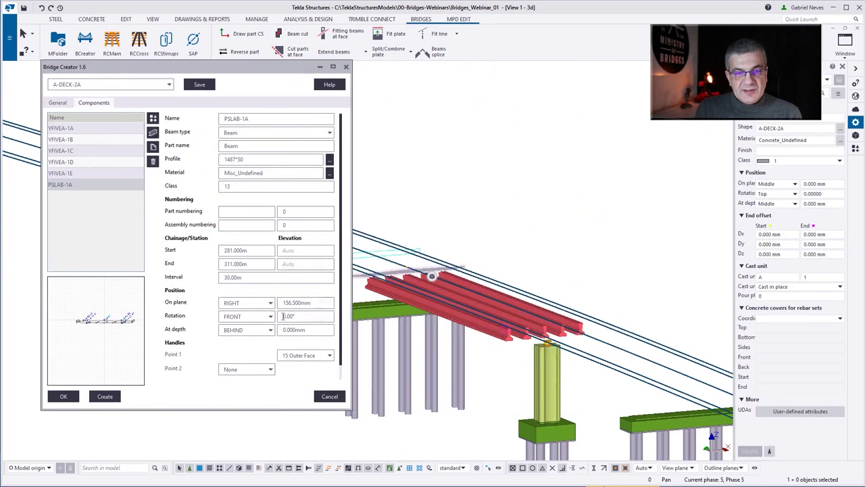
pyautogui.click(260, 370)
pyautogui.click(237, 396)
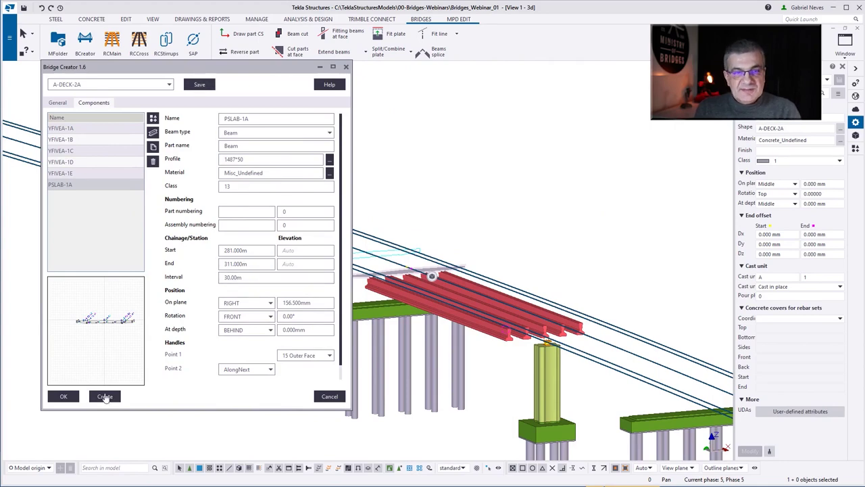
# Create the PSLAB-1A slab in the model and inspect it between the precast beams.
pyautogui.click(105, 397)
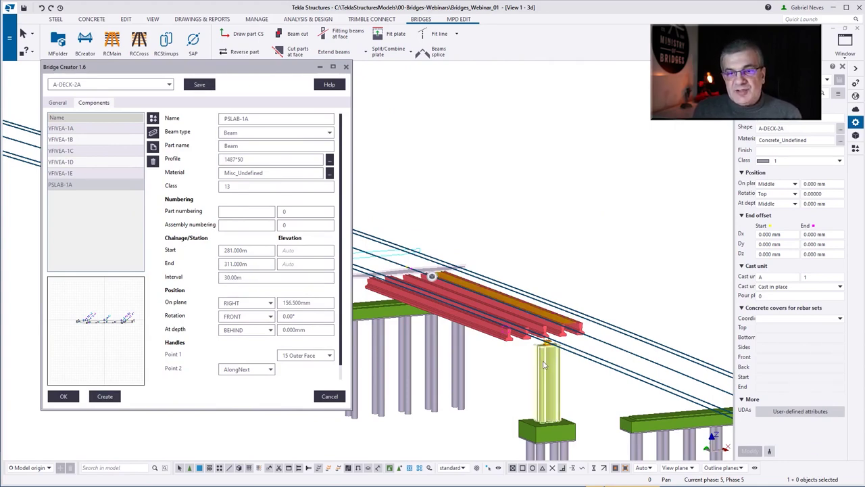
pyautogui.scroll(5, 557, 326)
pyautogui.moveTo(557, 326)
pyautogui.keyDown('ctrl'); pyautogui.mouseDown(button='middle')
pyautogui.moveTo(486, 321)
pyautogui.moveTo(544, 329)
pyautogui.mouseUp(button='middle'); pyautogui.keyUp('ctrl')
pyautogui.scroll(-3, 622, 308)
pyautogui.scroll(-5, 624, 309)
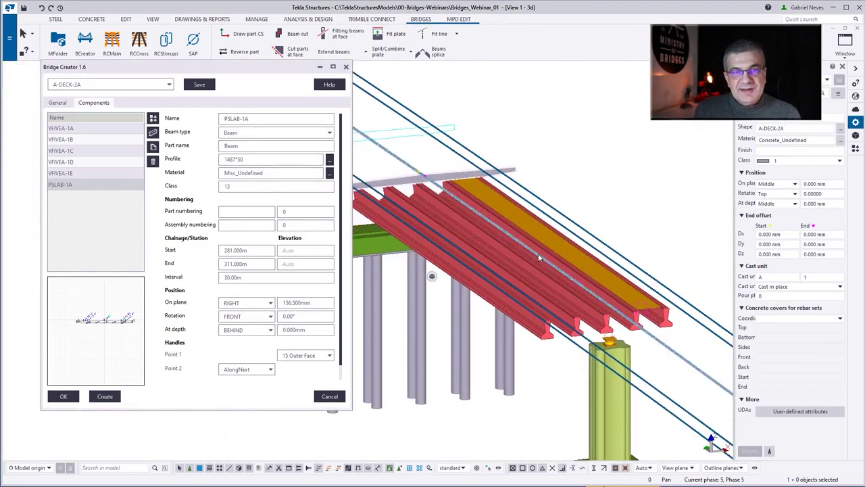
# Copy PSLAB-1A three times and rename the copies PSLAB-1B, PSLAB-1C and PSLAB-1D.
pyautogui.click(153, 147)
pyautogui.click(153, 147)
pyautogui.click(152, 147)
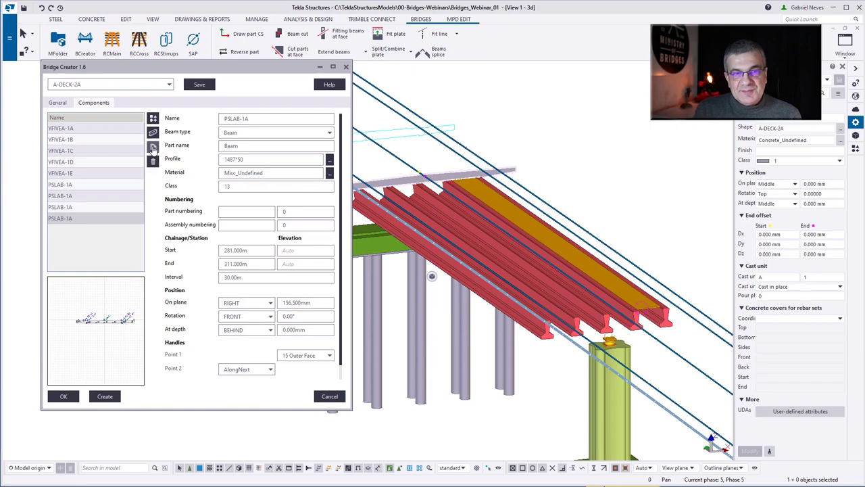
pyautogui.click(81, 195)
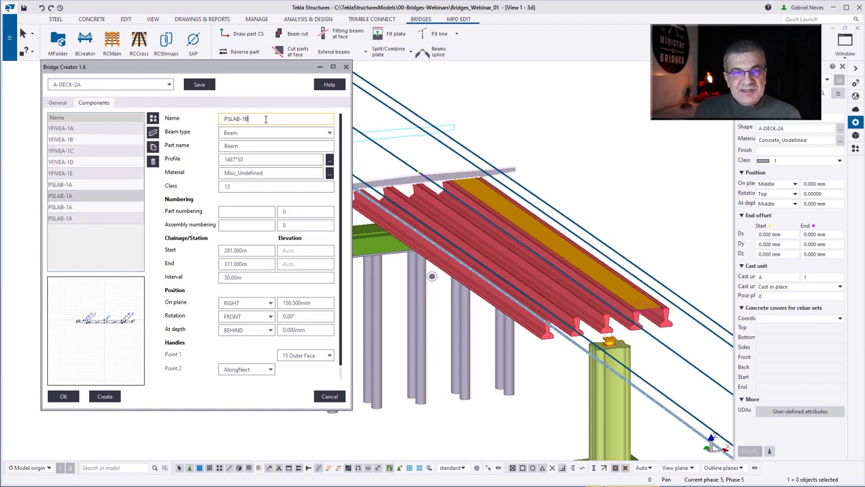
pyautogui.click(111, 206)
pyautogui.click(256, 119)
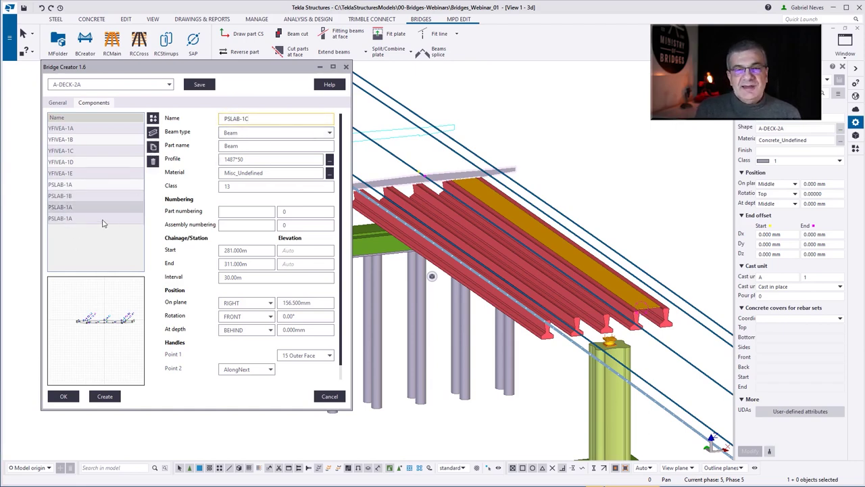
pyautogui.press('Return')
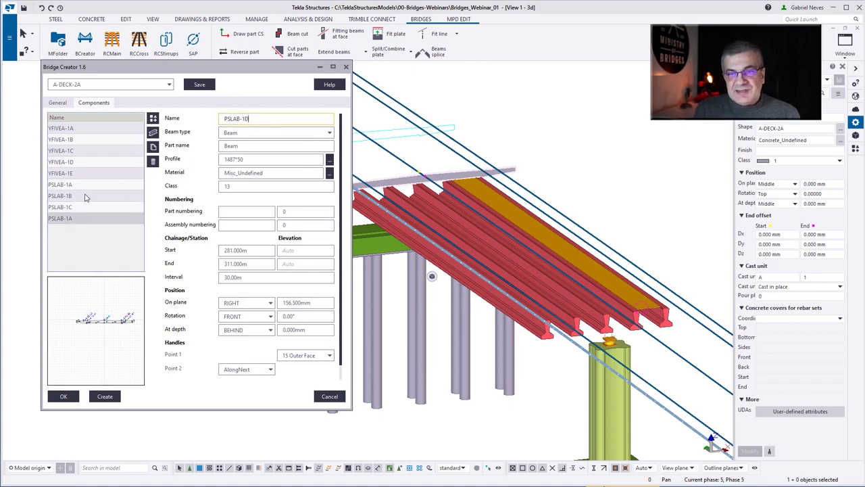
# Set handle Point 1 to 14, 13 and 12 Outer Face for PSLAB-1B, PSLAB-1C and PSLAB-1D respectively, and create the slabs.
pyautogui.click(86, 196)
pyautogui.click(303, 358)
pyautogui.click(284, 304)
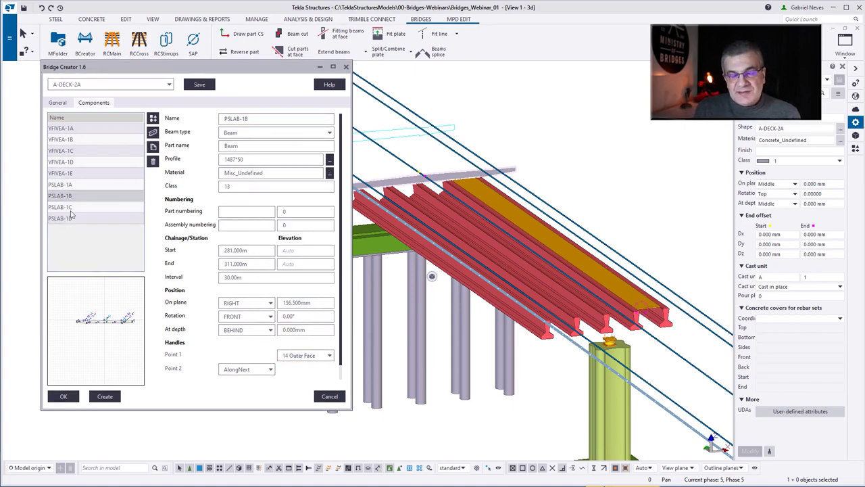
pyautogui.click(81, 207)
pyautogui.click(304, 355)
pyautogui.click(291, 298)
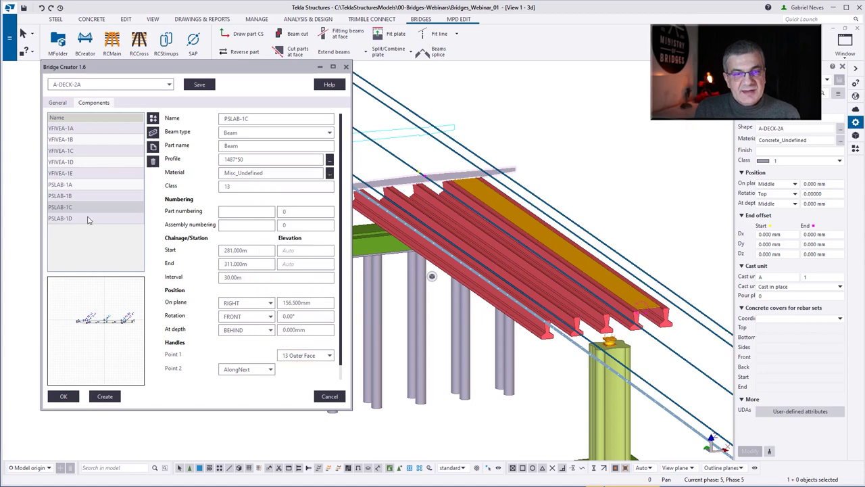
pyautogui.click(87, 219)
pyautogui.click(304, 355)
pyautogui.click(288, 289)
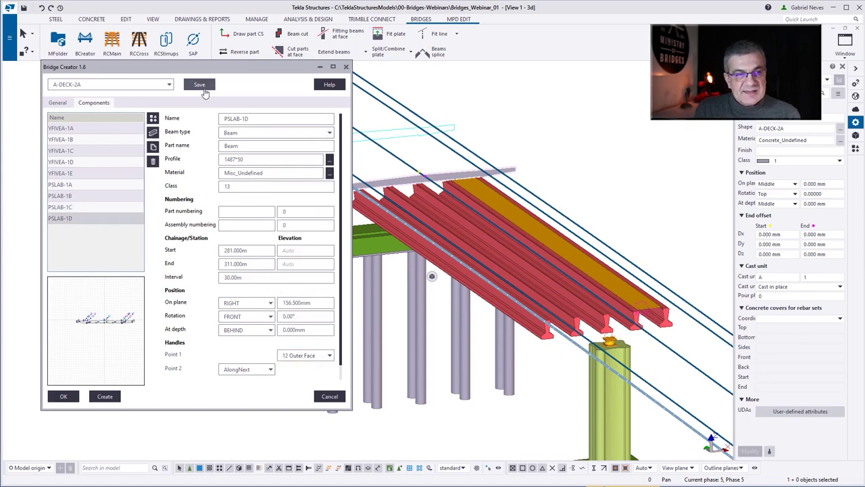
pyautogui.click(104, 396)
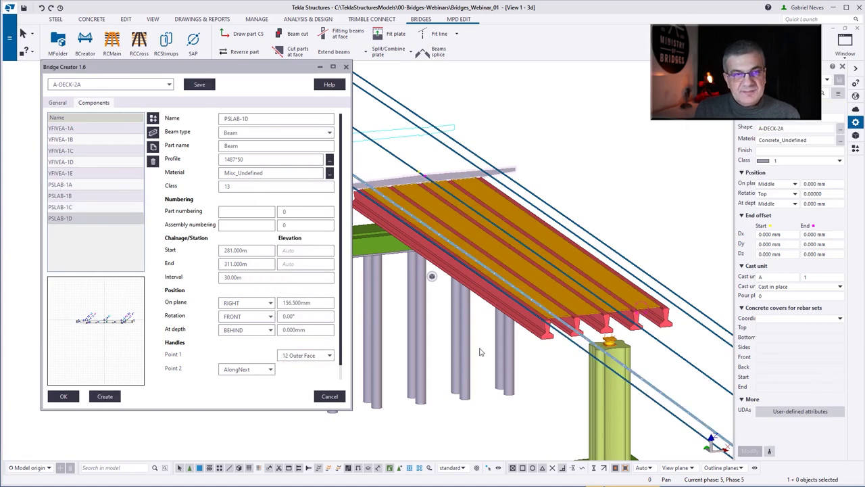
# Set the A-DECK-2A shape's end chainage to 311 m, create the deck, and inspect it from below.
pyautogui.click(57, 103)
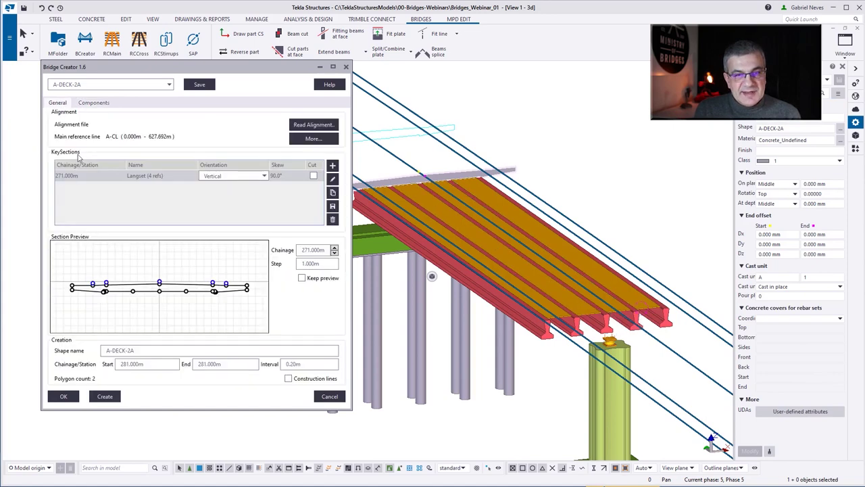
pyautogui.doubleClick(201, 366)
pyautogui.write('311')
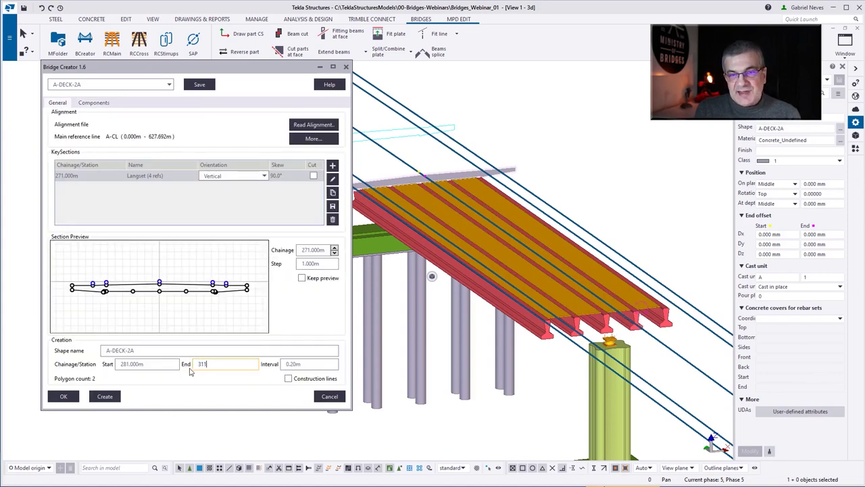
pyautogui.press('Tab')
pyautogui.click(105, 398)
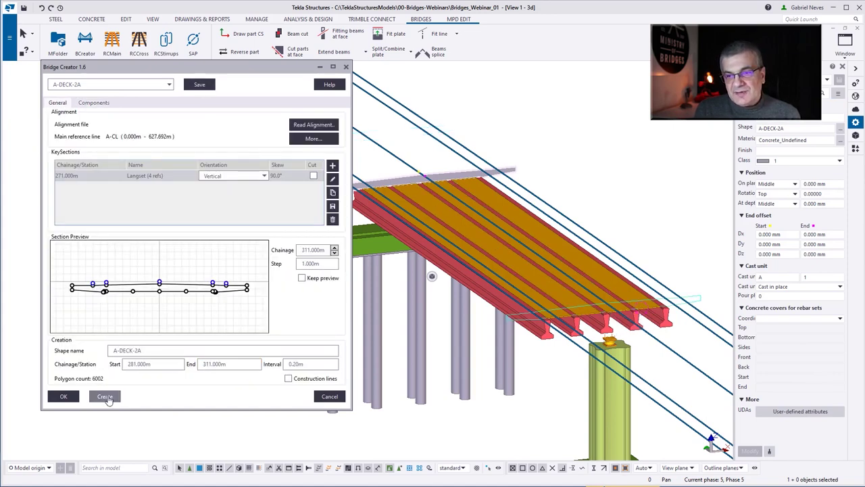
pyautogui.keyDown('ctrl'); pyautogui.moveTo(576, 305); pyautogui.dragTo(571, 237, button='middle'); pyautogui.keyUp('ctrl')
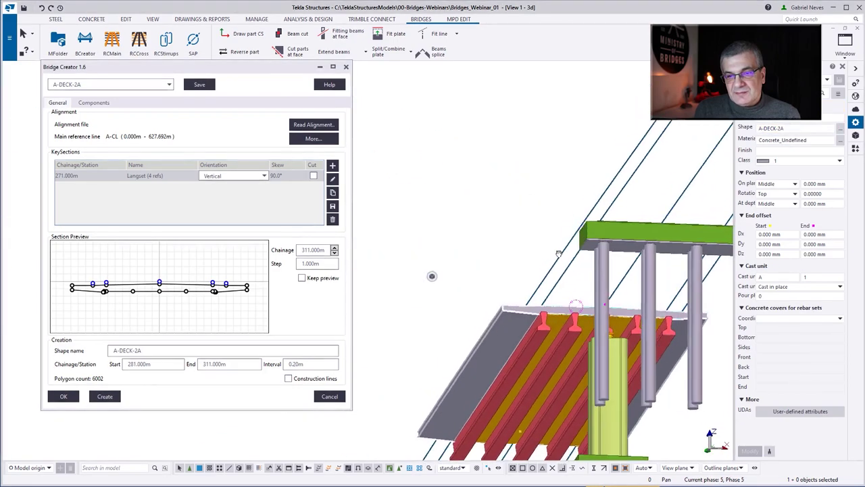
pyautogui.scroll(4, 568, 318)
pyautogui.scroll(-2, 532, 313)
pyautogui.moveTo(530, 312)
pyautogui.keyDown('ctrl'); pyautogui.mouseDown(button='middle')
pyautogui.moveTo(619, 301)
pyautogui.moveTo(218, 324)
pyautogui.mouseUp(button='middle'); pyautogui.keyUp('ctrl')
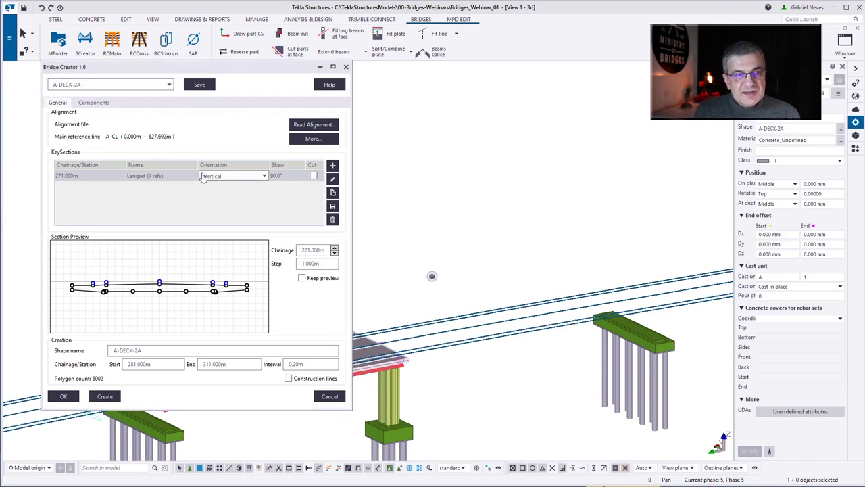
# Load the saved A-DECK-2B settings and check the deck's start and end chainages.
pyautogui.click(112, 85)
pyautogui.click(115, 104)
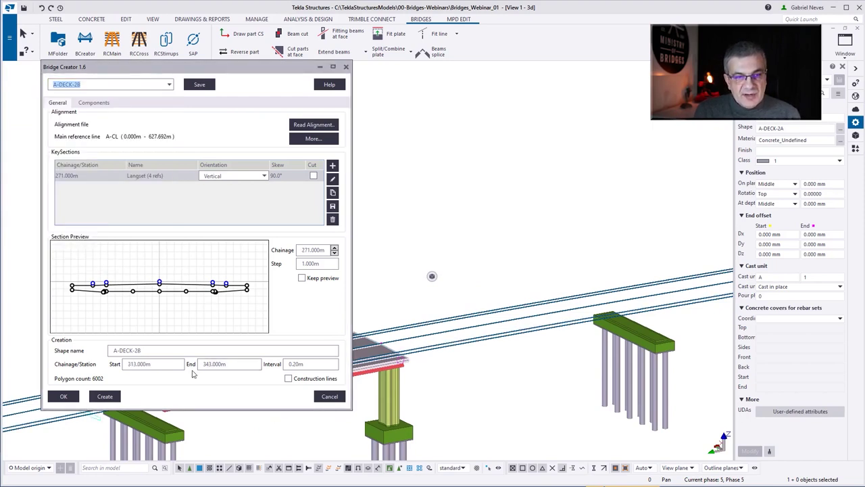
pyautogui.click(131, 363)
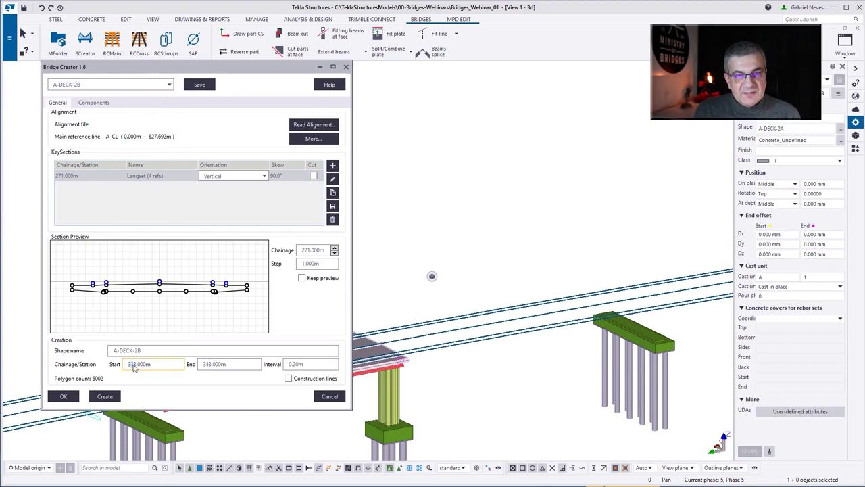
# Review the profile, chainage, interval and handle settings of the YFIVEA-2A to YFIVEA-2E beams and the PSlab2A slab.
pyautogui.click(96, 104)
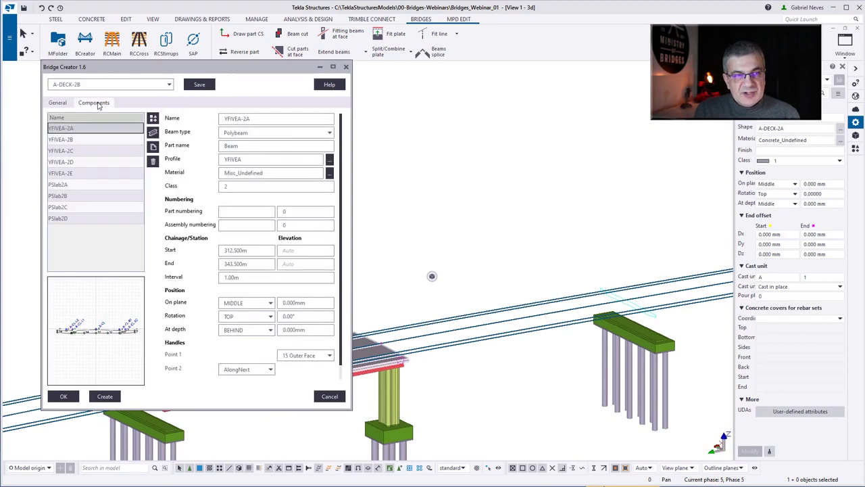
pyautogui.click(79, 139)
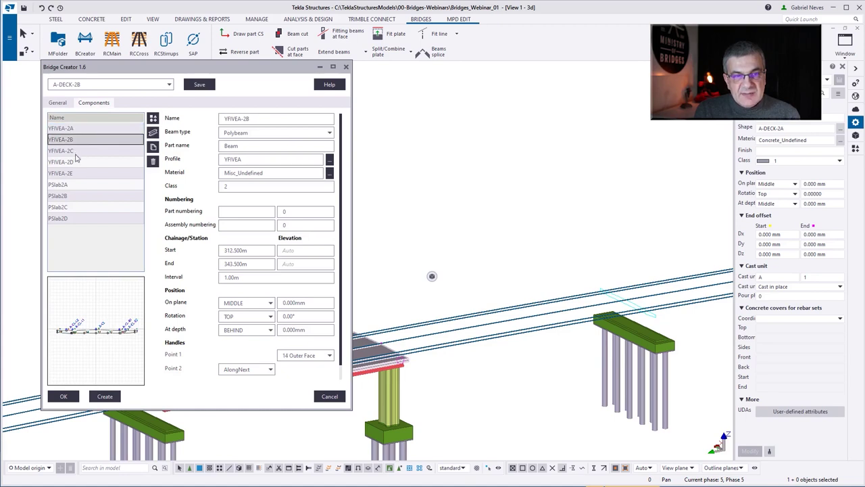
pyautogui.click(85, 130)
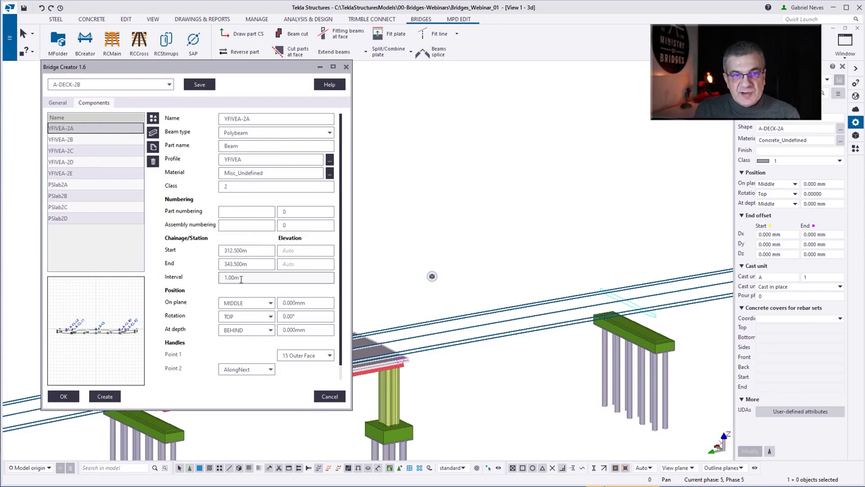
pyautogui.click(83, 140)
pyautogui.click(84, 150)
pyautogui.click(83, 163)
pyautogui.click(78, 173)
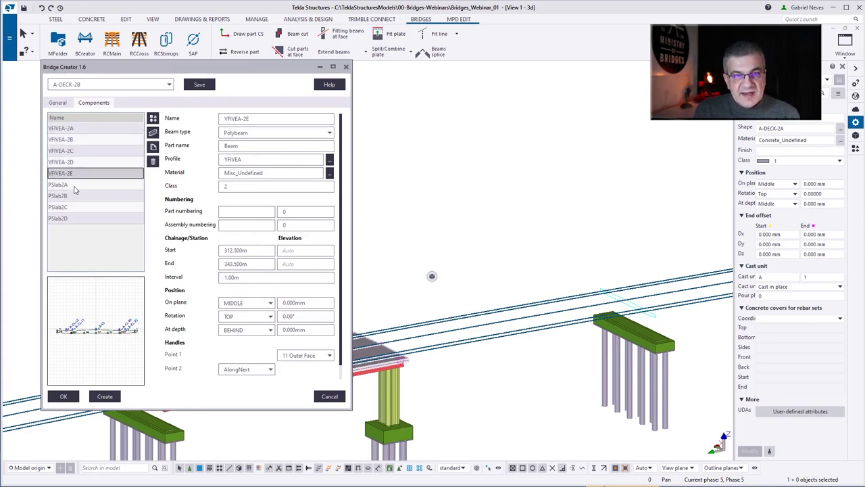
pyautogui.click(75, 186)
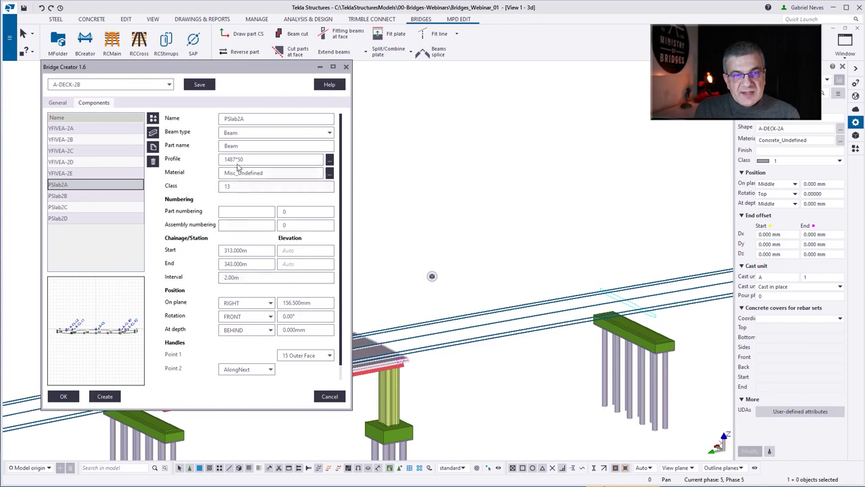
pyautogui.click(76, 164)
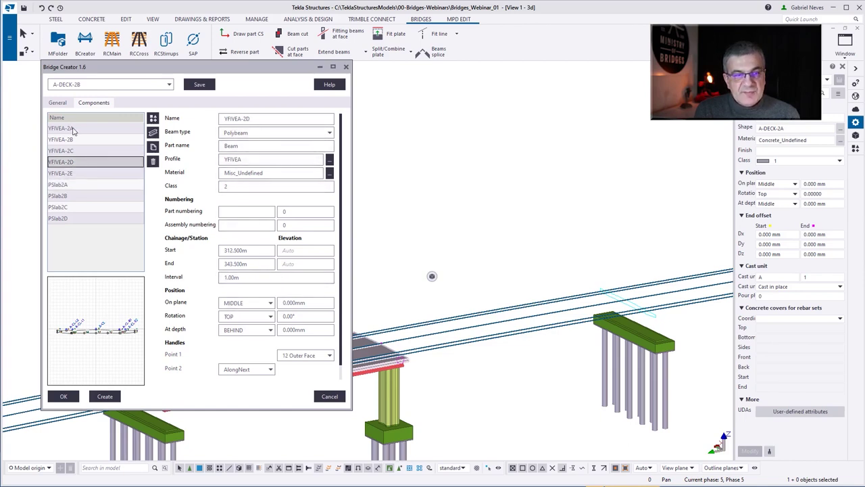
# Save A-DECK-2B, create its precast beams and slabs in the model, and inspect them from above.
pyautogui.click(202, 85)
pyautogui.click(105, 396)
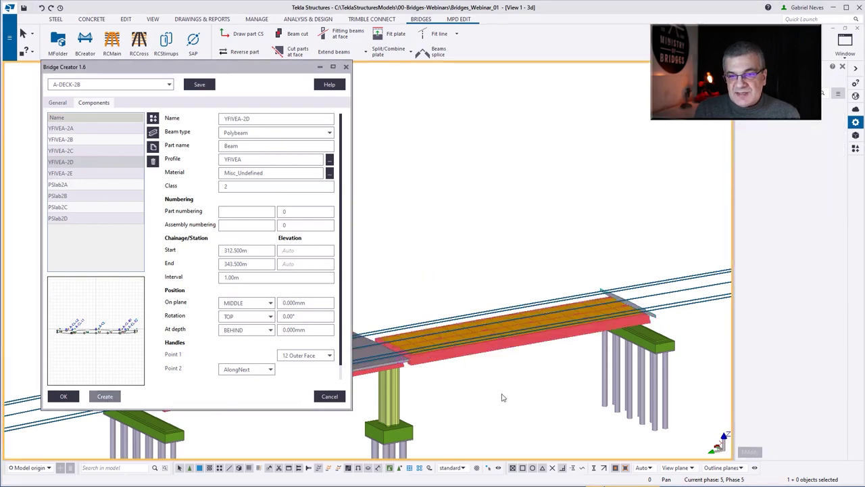
pyautogui.scroll(5, 508, 378)
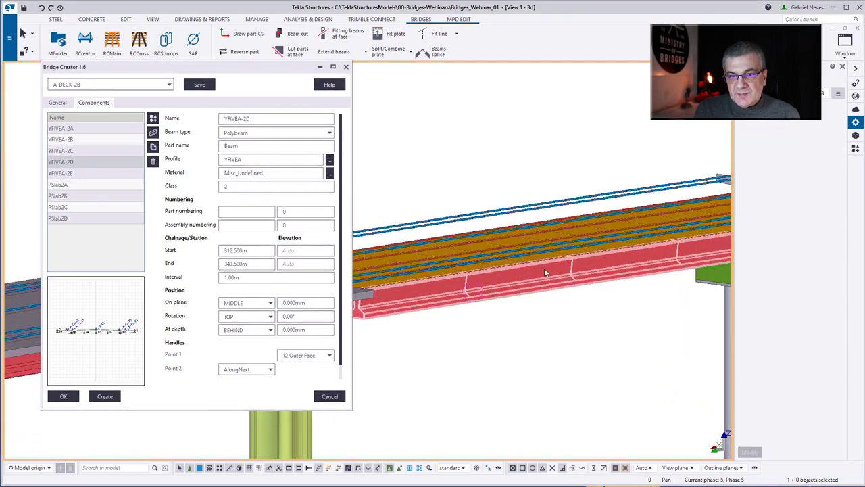
pyautogui.keyDown('ctrl'); pyautogui.moveTo(545, 267); pyautogui.dragTo(422, 245, button='middle'); pyautogui.keyUp('ctrl')
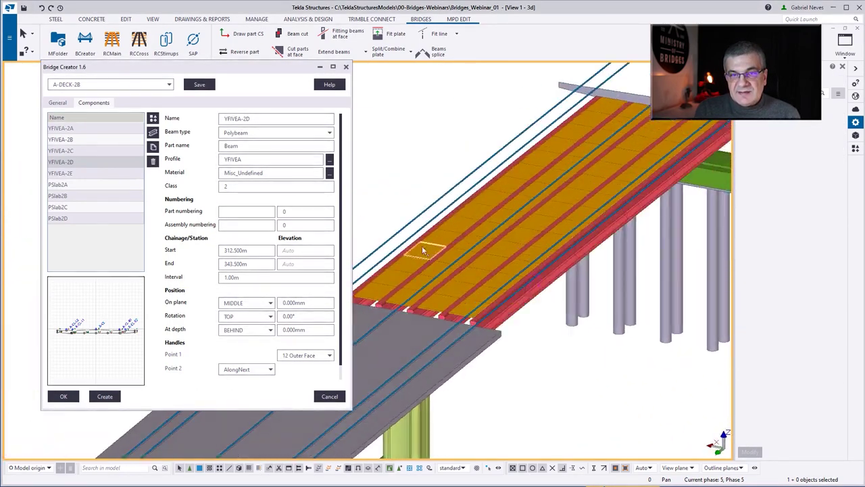
pyautogui.scroll(3, 406, 270)
pyautogui.scroll(-3, 502, 187)
pyautogui.scroll(-2, 457, 290)
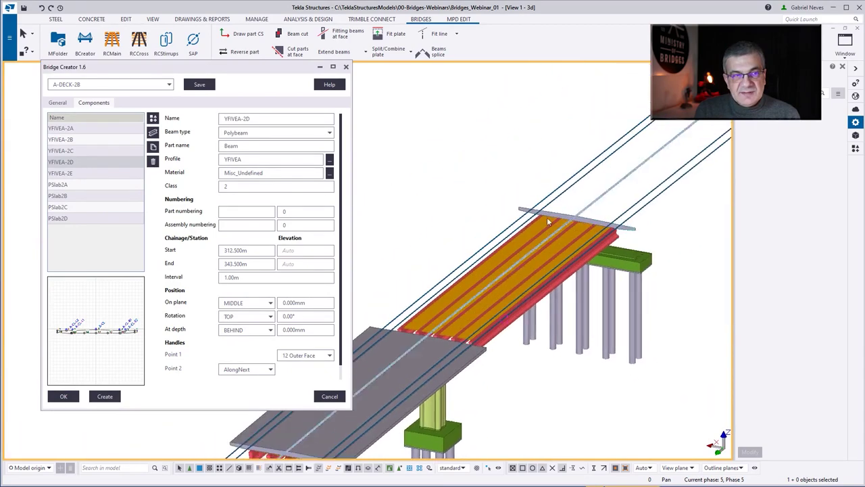
pyautogui.scroll(3, 547, 217)
# Set the interval of the slab components PSlab2A, PSlab2B, PSlab2C and PSlab2D to 1 m.
pyautogui.click(83, 129)
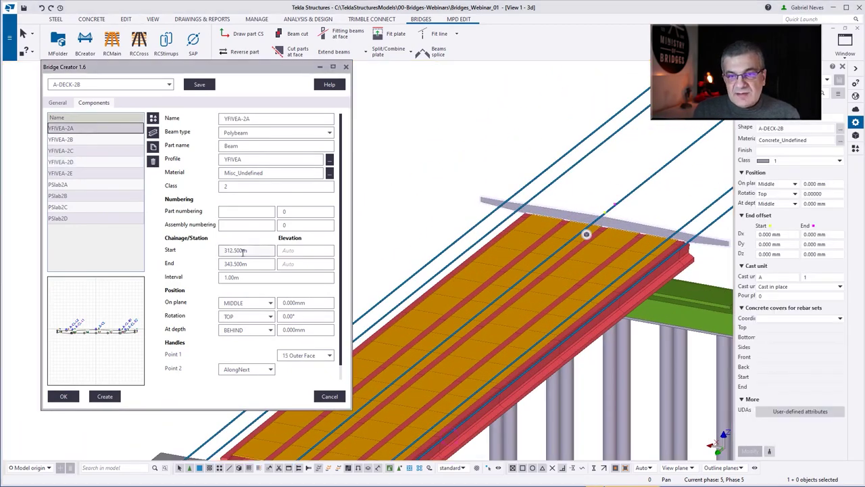
pyautogui.click(82, 185)
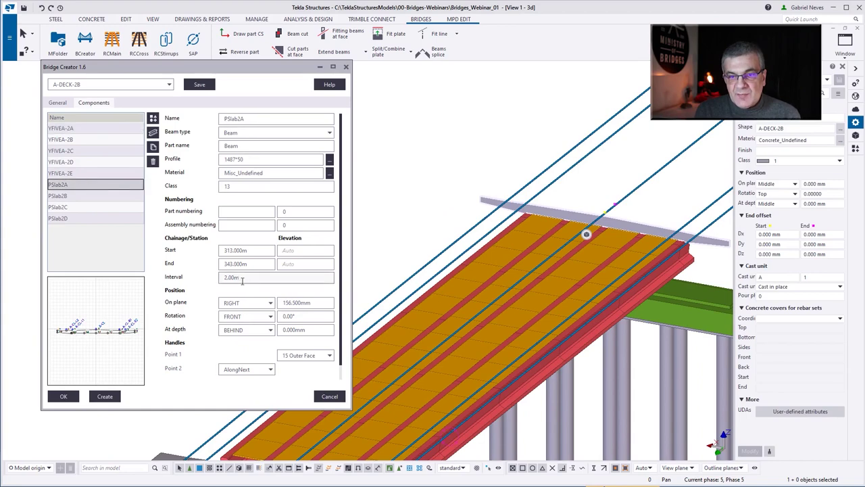
pyautogui.click(247, 278)
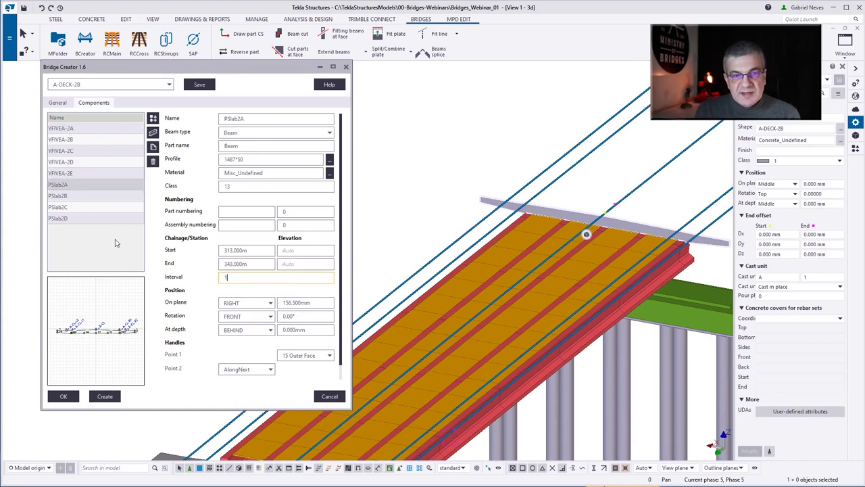
pyautogui.click(86, 196)
pyautogui.click(90, 208)
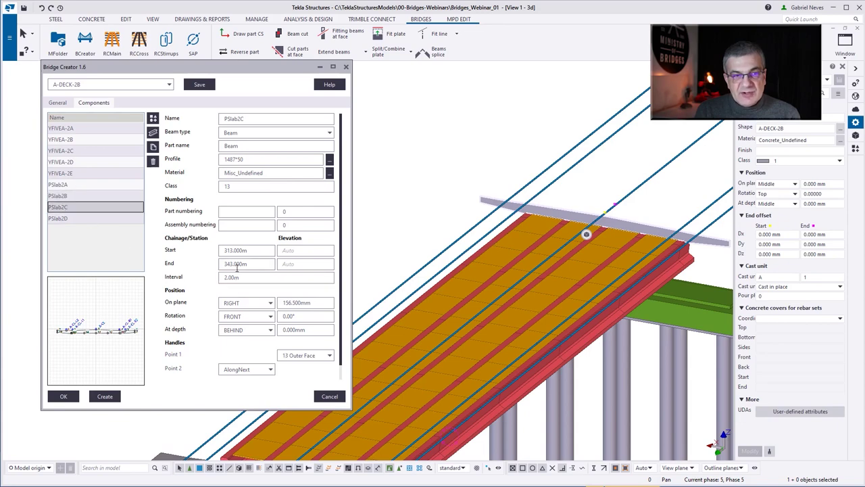
pyautogui.click(69, 218)
pyautogui.click(250, 277)
pyautogui.write('1')
# Save A-DECK-2B, recreate its components with the 1 m slab interval, and inspect the slab panels up close.
pyautogui.click(97, 211)
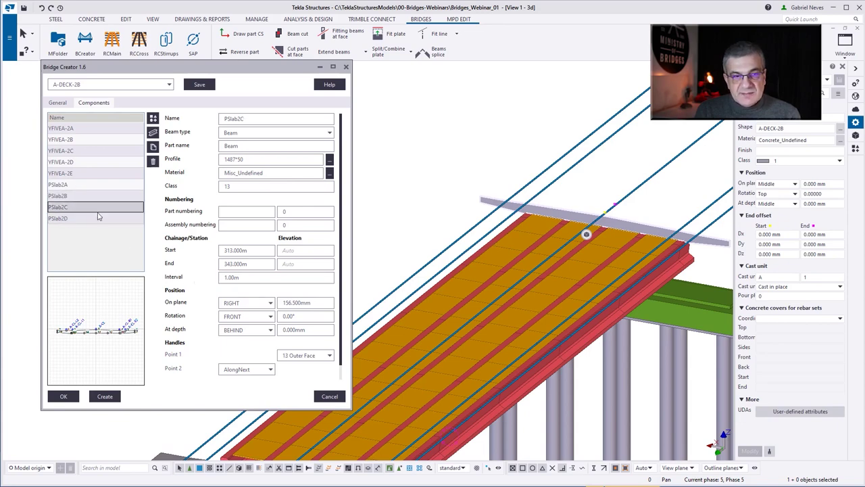
pyautogui.click(206, 87)
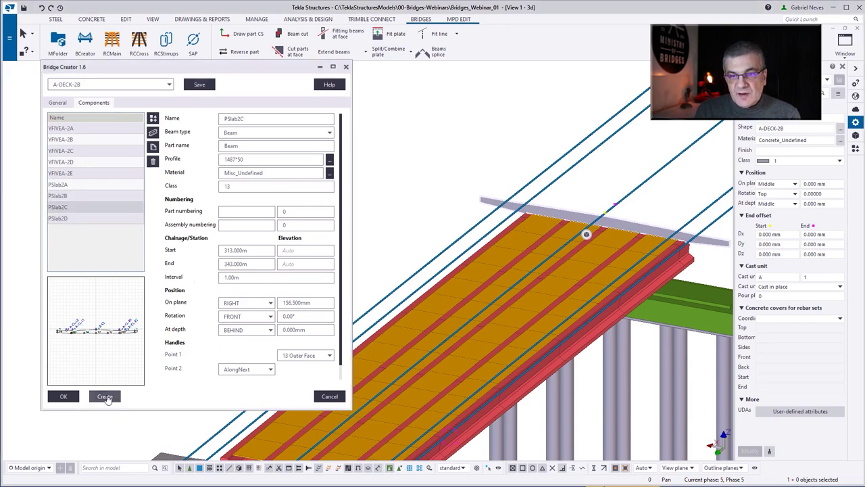
pyautogui.click(108, 399)
pyautogui.scroll(4, 546, 322)
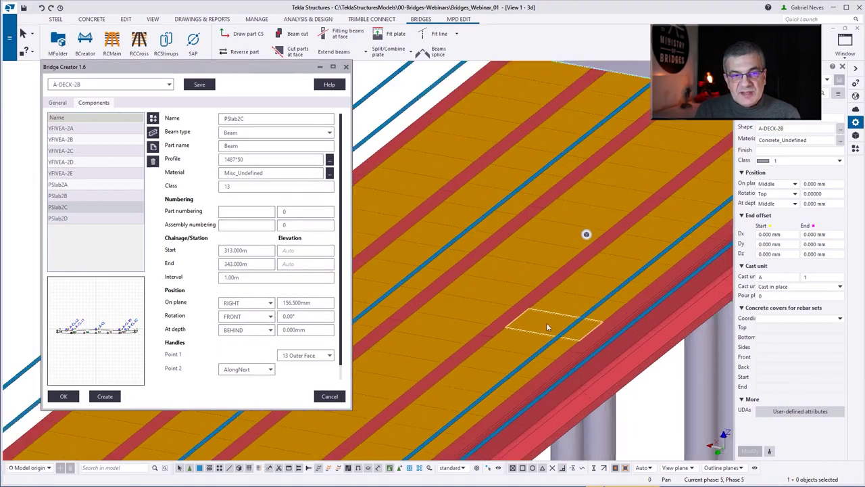
pyautogui.scroll(-2, 540, 311)
# Set the interval of PSlab2A, PSlab2B, PSlab2C and PSlab2D to 2 m and recreate the A-DECK-2B components.
pyautogui.moveTo(245, 278); pyautogui.dragTo(214, 277)
pyautogui.click(79, 189)
pyautogui.write('2')
pyautogui.click(79, 197)
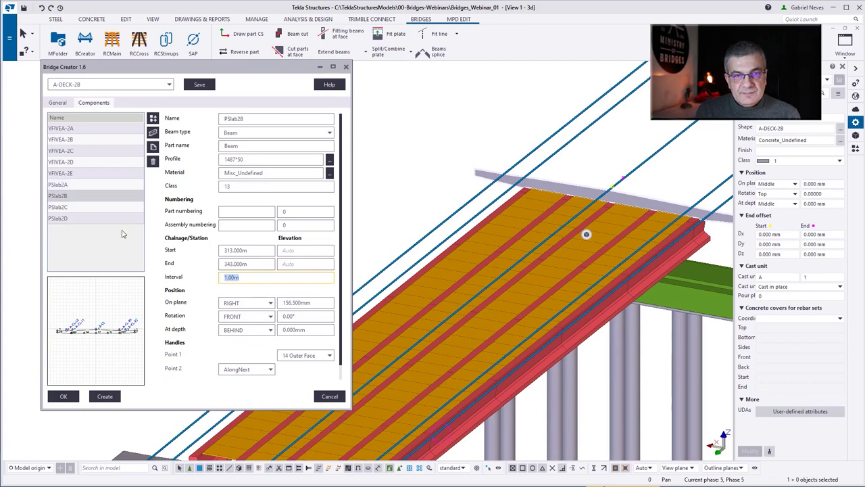
pyautogui.write('2')
pyautogui.click(79, 207)
pyautogui.click(79, 218)
pyautogui.doubleClick(244, 278)
pyautogui.write('2')
pyautogui.click(105, 398)
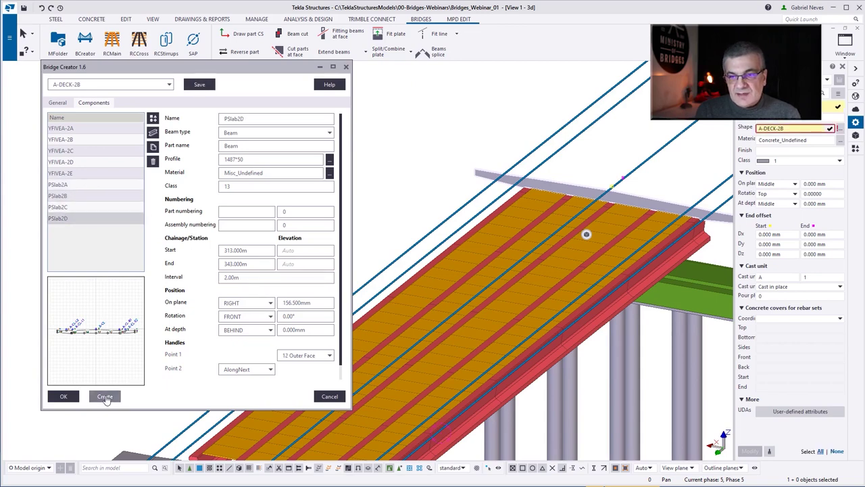
# Set the A-DECK-2B shape's start chainage to 313 m, save the settings, and create the deck.
pyautogui.scroll(-4, 601, 250)
pyautogui.click(58, 102)
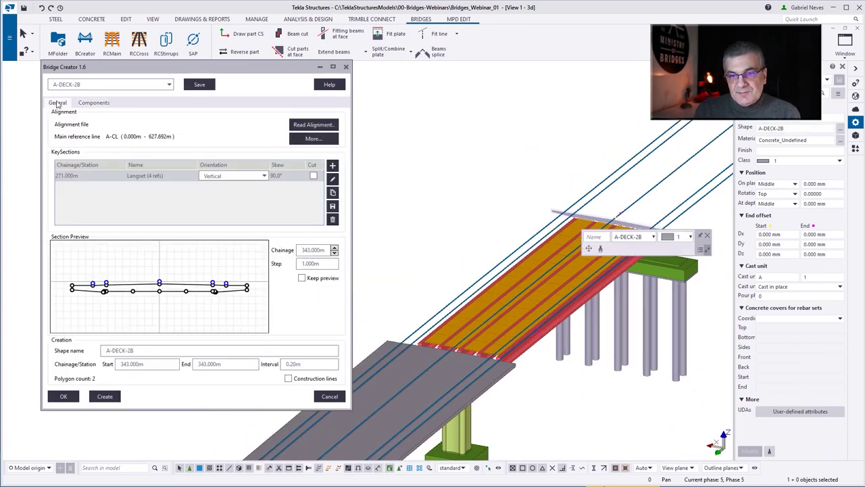
pyautogui.doubleClick(196, 367)
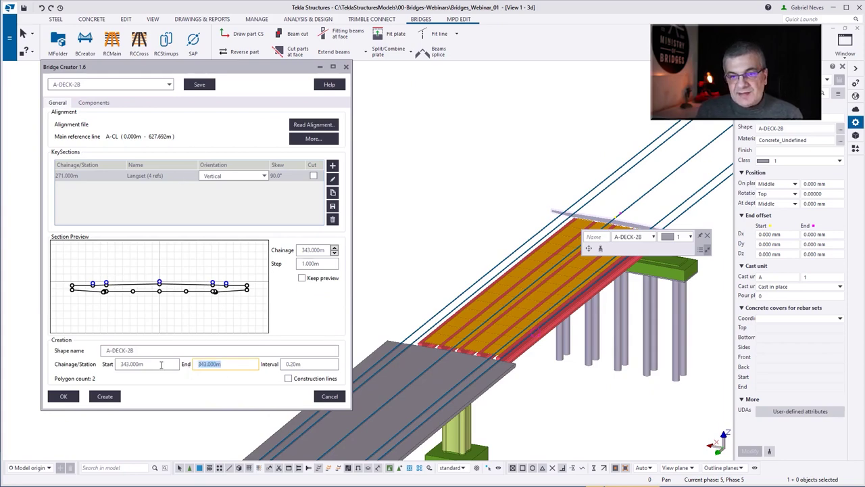
pyautogui.doubleClick(161, 366)
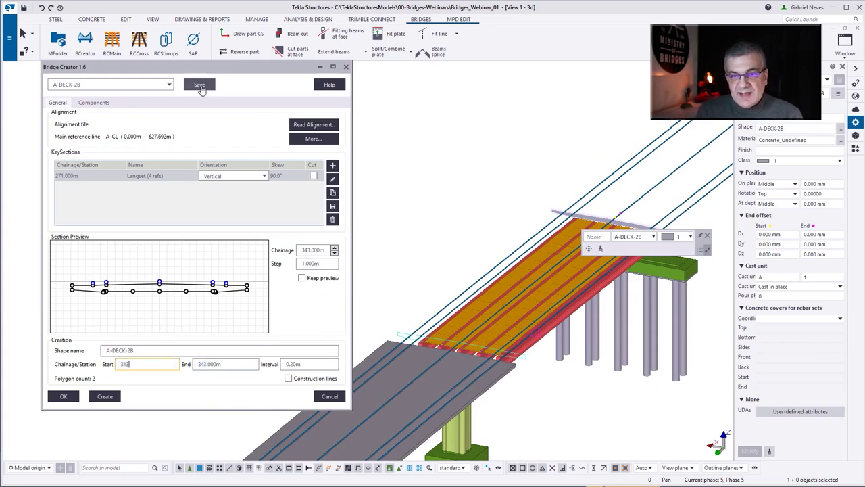
pyautogui.click(112, 399)
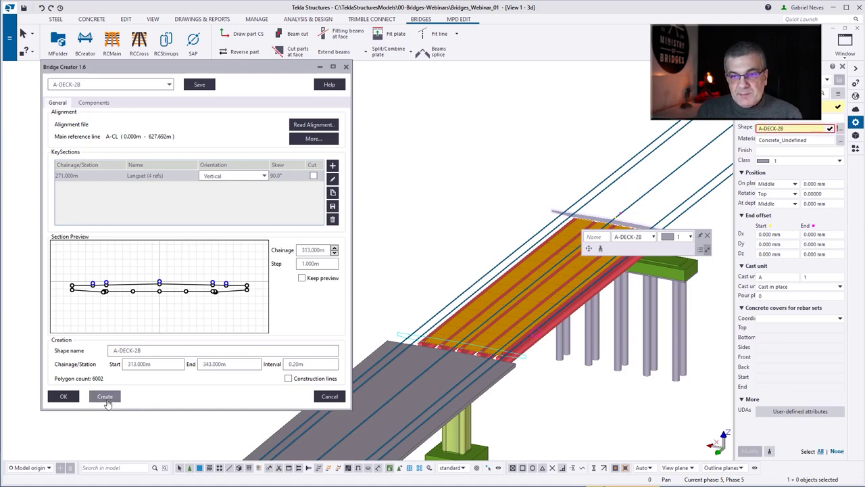
# Load the A-ABT1-2 settings, create the shape at the first abutment, and inspect it from the side.
pyautogui.scroll(2, 486, 379)
pyautogui.click(109, 85)
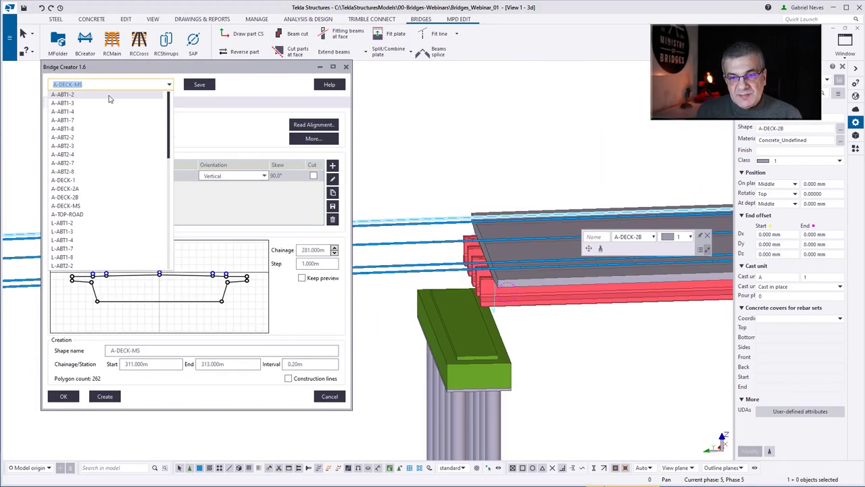
pyautogui.click(109, 96)
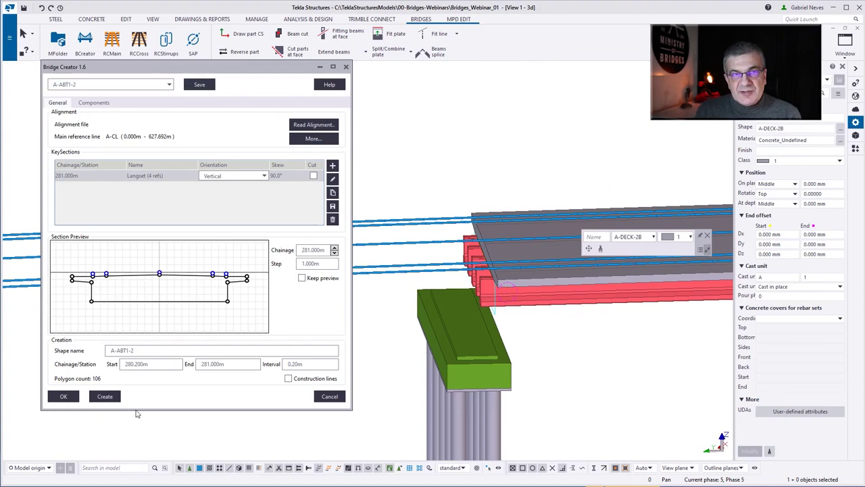
pyautogui.click(104, 396)
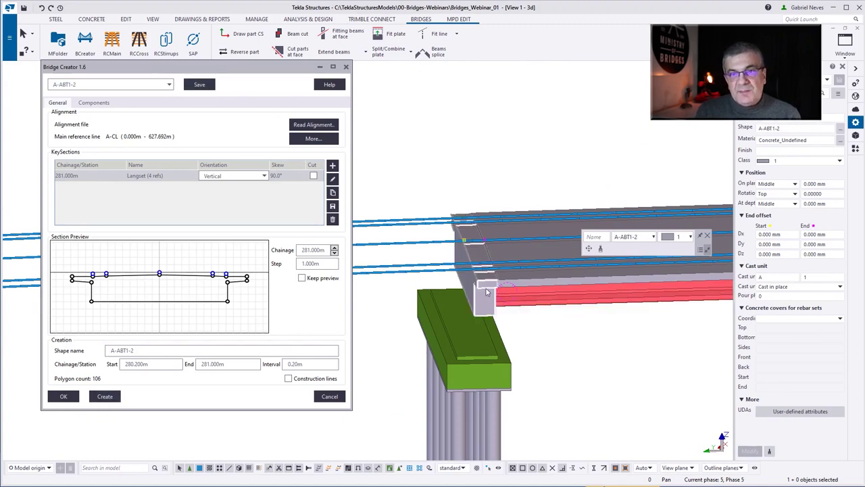
pyautogui.keyDown('ctrl'); pyautogui.moveTo(486, 289); pyautogui.dragTo(452, 293, button='middle'); pyautogui.keyUp('ctrl')
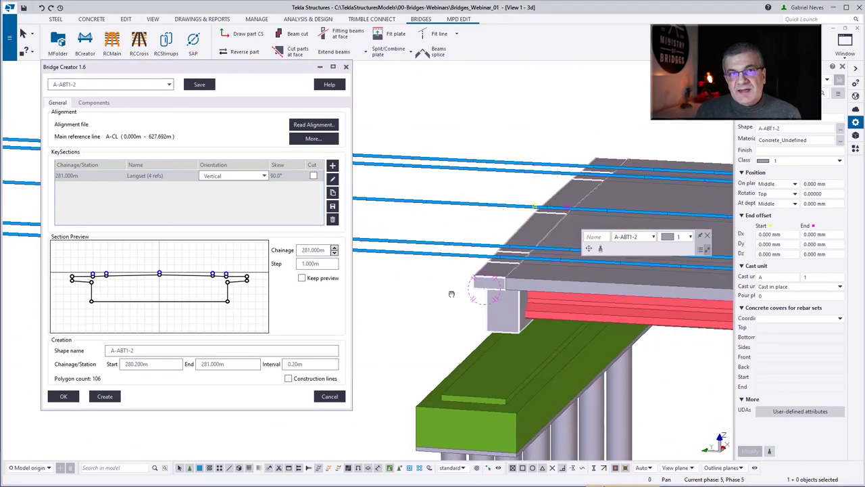
# Load the A-ABT1-3 settings and create the shape with the A-ABT1-2 part still selected.
pyautogui.click(137, 86)
pyautogui.click(111, 107)
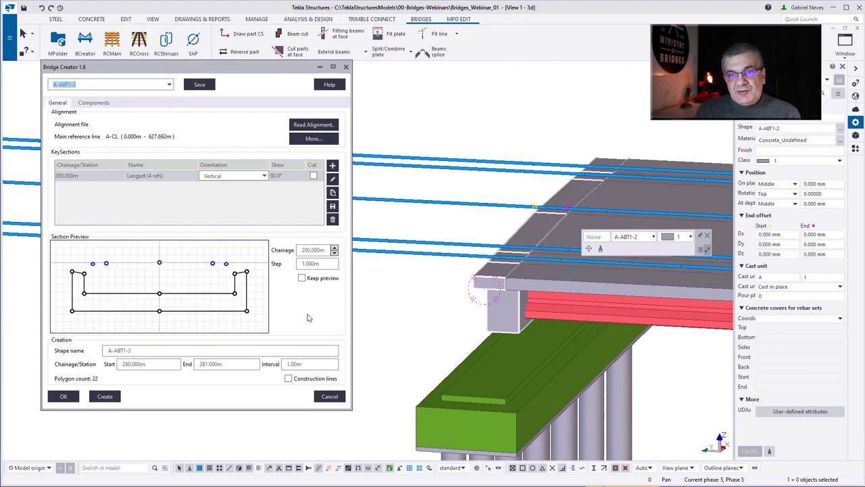
pyautogui.click(115, 400)
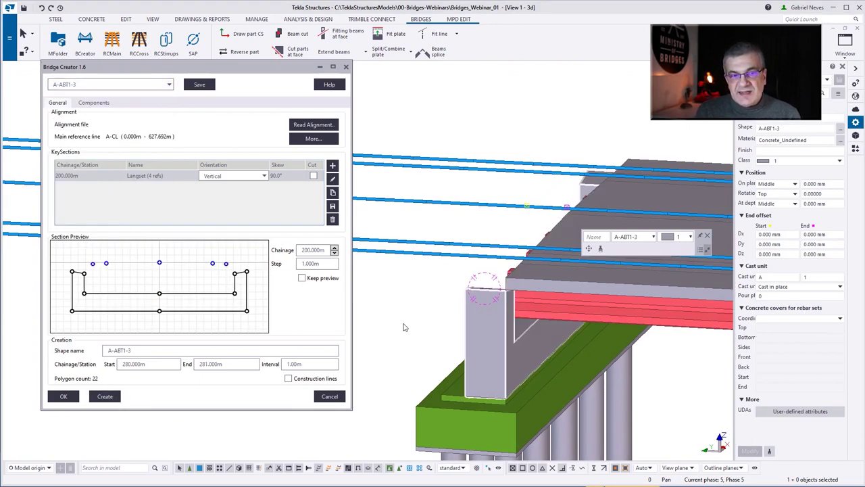
# Reload the A-ABT1-2 settings and create that shape again at the first abutment.
pyautogui.click(135, 84)
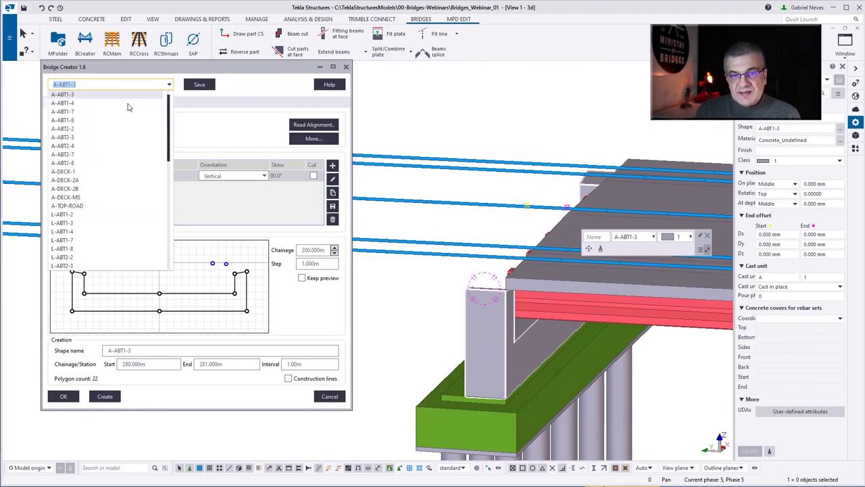
pyautogui.click(107, 95)
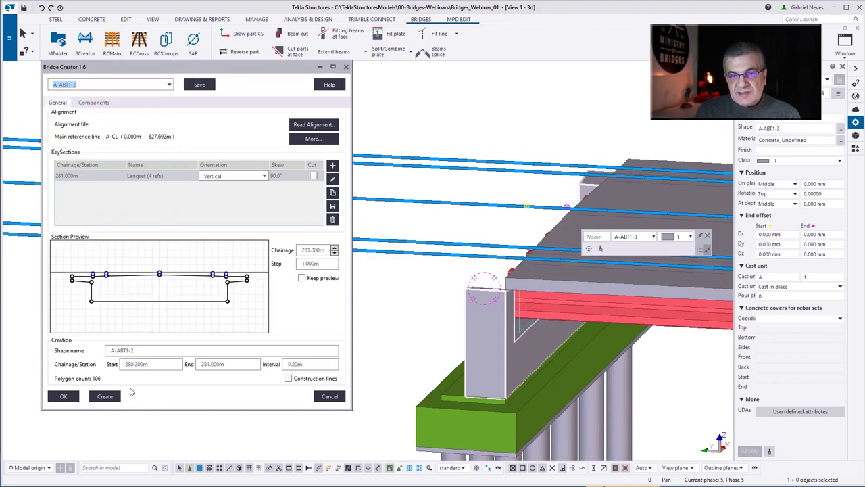
pyautogui.click(106, 396)
# Load the A-ABT1-3 settings and create the shape at the first abutment.
pyautogui.click(182, 258)
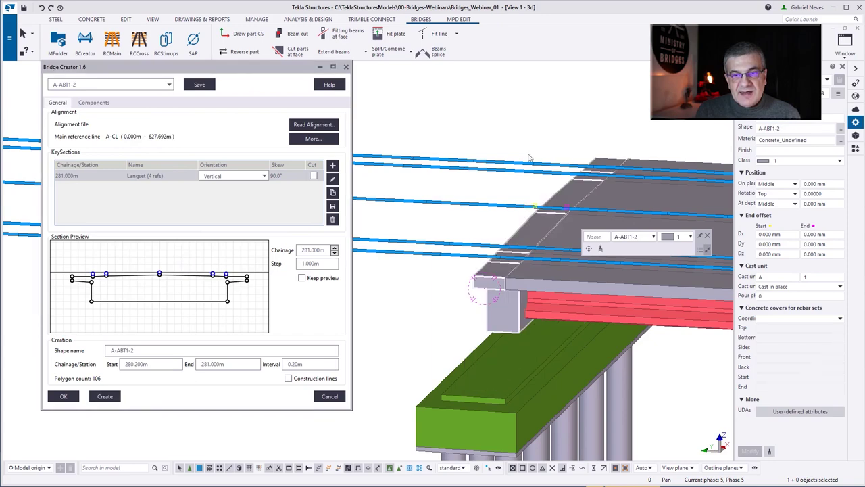
pyautogui.click(169, 85)
pyautogui.click(119, 106)
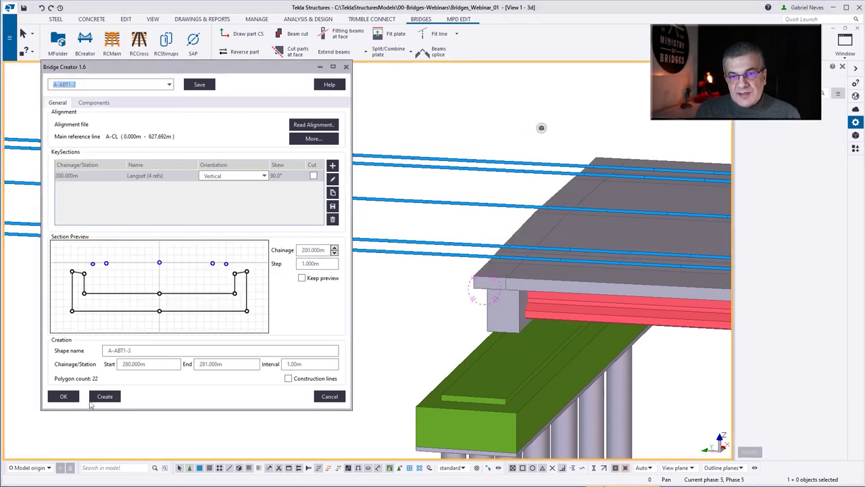
pyautogui.click(106, 397)
pyautogui.click(182, 259)
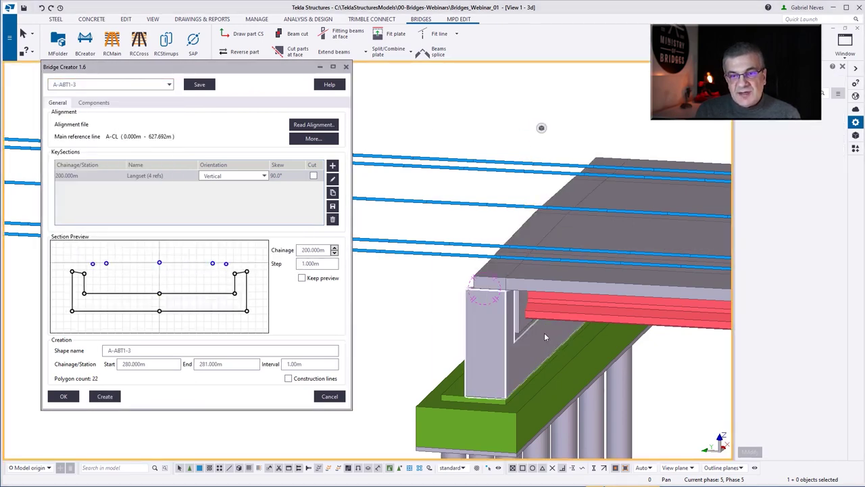
# Load the A-ABT1-4 settings and create the abutment wall with its corbel and approach slab.
pyautogui.scroll(5, 544, 332)
pyautogui.keyDown('ctrl'); pyautogui.moveTo(386, 313); pyautogui.dragTo(595, 344, button='middle'); pyautogui.keyUp('ctrl')
pyautogui.moveTo(525, 343); pyautogui.dragTo(579, 343, button='middle')
pyautogui.click(108, 84)
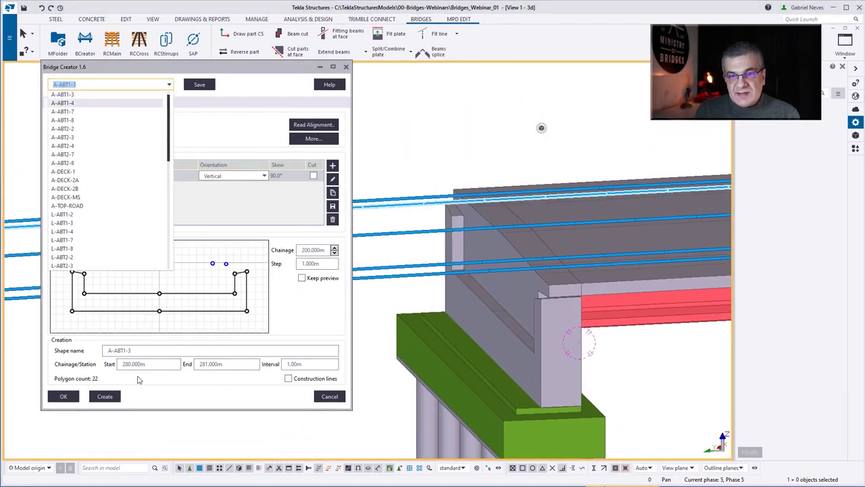
pyautogui.click(95, 111)
pyautogui.click(105, 397)
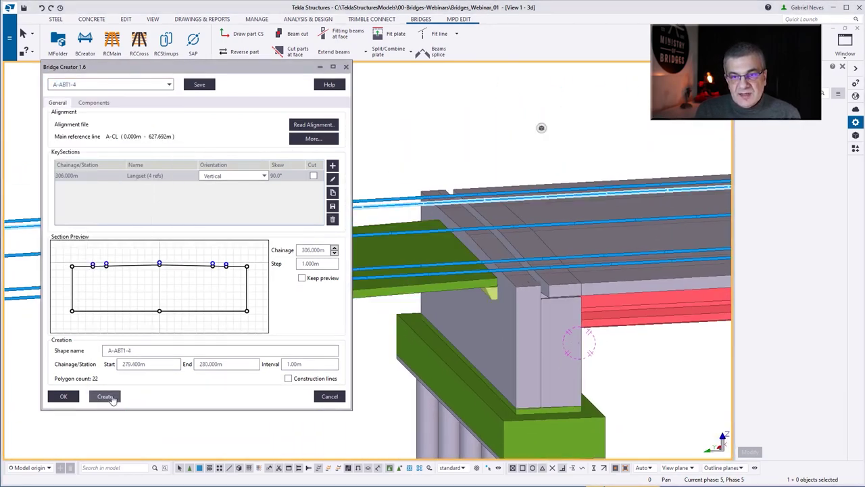
pyautogui.keyDown('ctrl'); pyautogui.moveTo(525, 318); pyautogui.dragTo(404, 266, button='middle'); pyautogui.keyUp('ctrl')
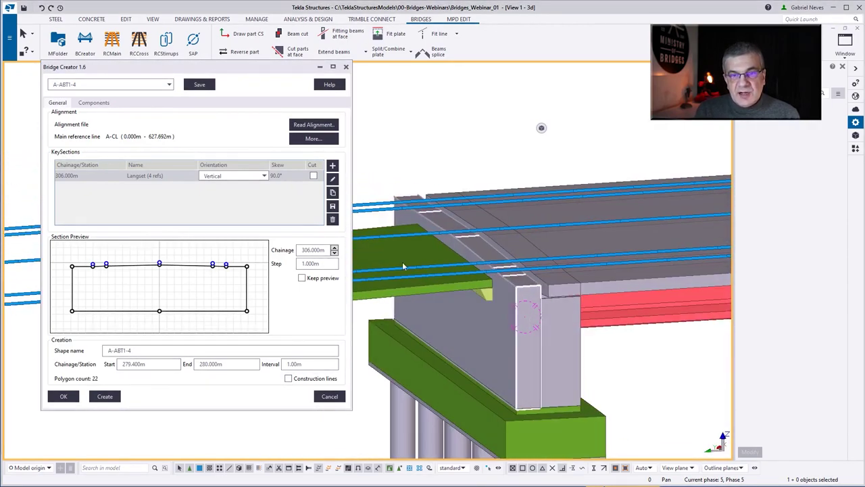
# Examine the A-ABT1-4 components, checking the CORBEL's profile and handle points against the numbered section preview.
pyautogui.click(94, 103)
pyautogui.click(75, 140)
pyautogui.click(75, 130)
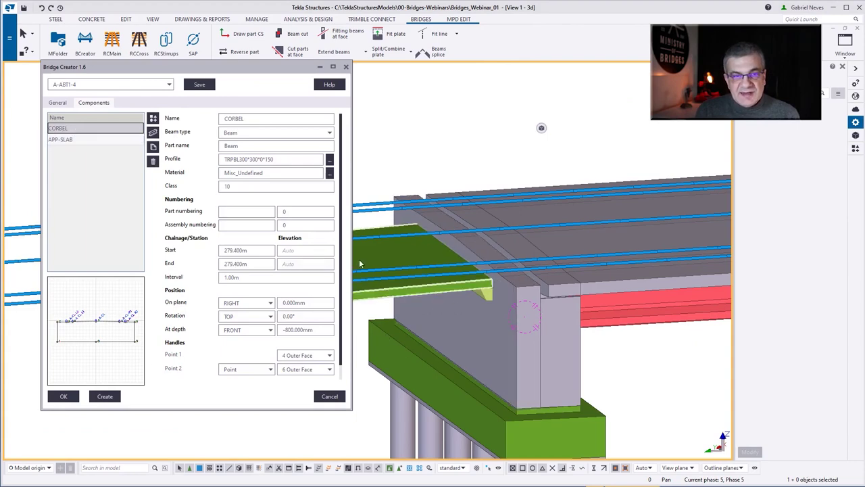
pyautogui.moveTo(352, 251); pyautogui.dragTo(625, 248)
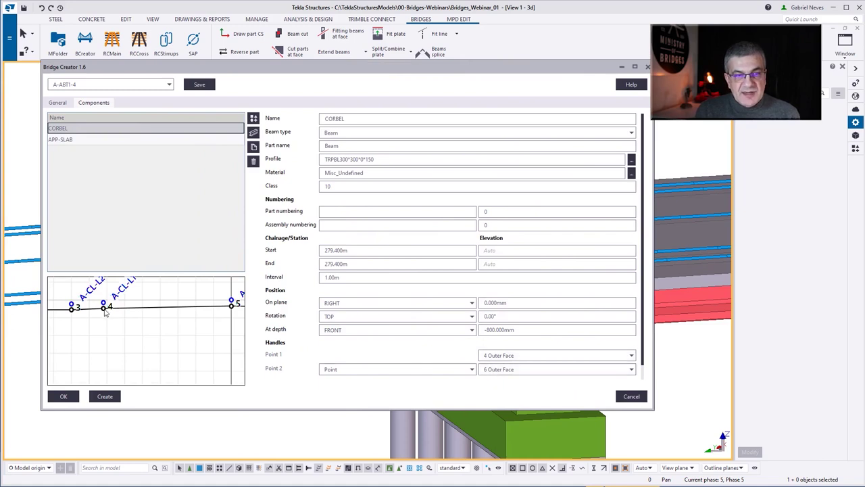
pyautogui.scroll(-3, 79, 317)
pyautogui.scroll(3, 181, 320)
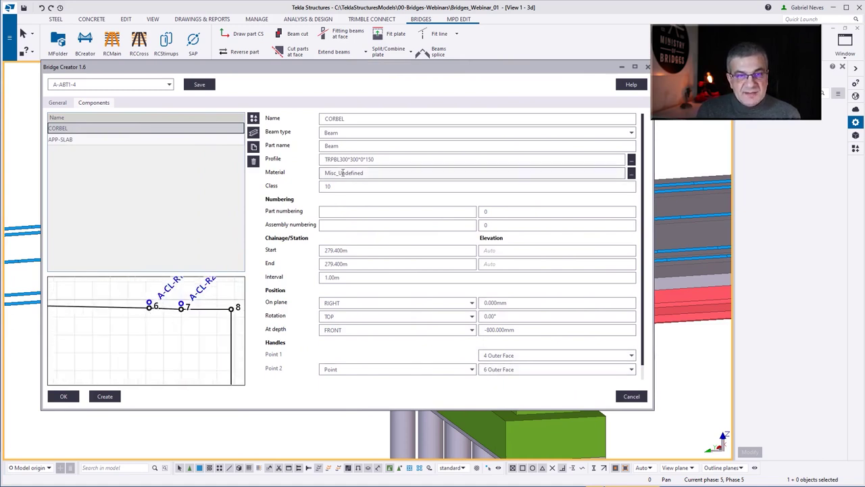
pyautogui.moveTo(374, 159); pyautogui.dragTo(312, 157)
pyautogui.scroll(-3, 181, 325)
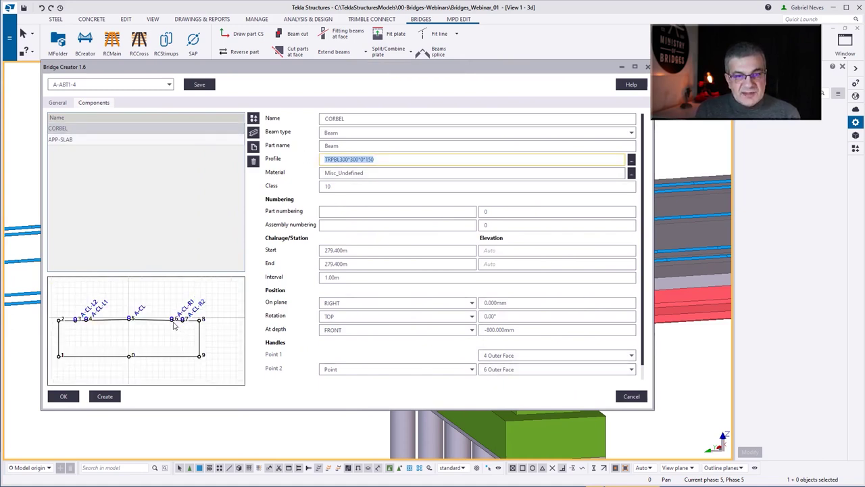
pyautogui.moveTo(646, 132); pyautogui.dragTo(302, 135)
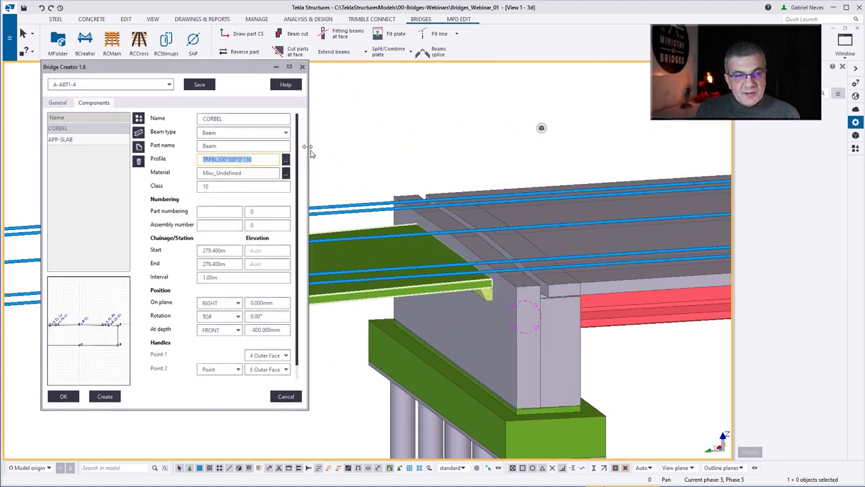
# Set the CORBEL component's second handle point to 8 Outer Face and recreate the A-ABT1-4 parts.
pyautogui.scroll(1, 104, 347)
pyautogui.scroll(-1, 76, 336)
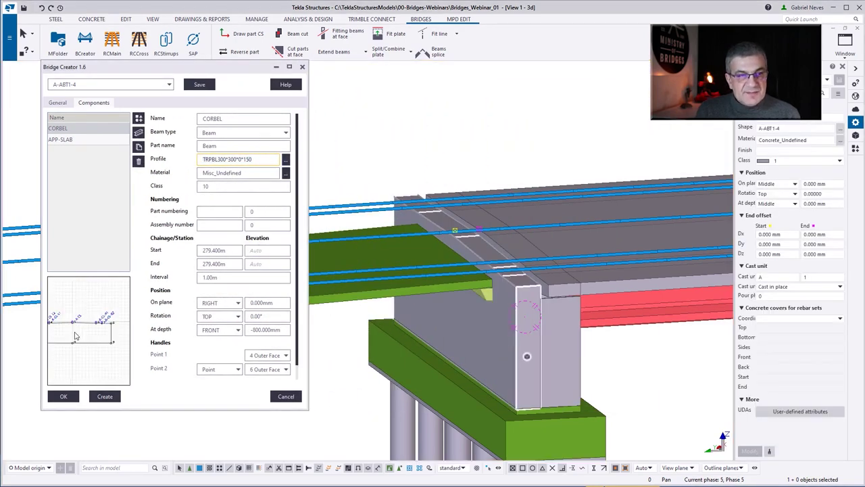
pyautogui.scroll(2, 108, 329)
pyautogui.click(277, 370)
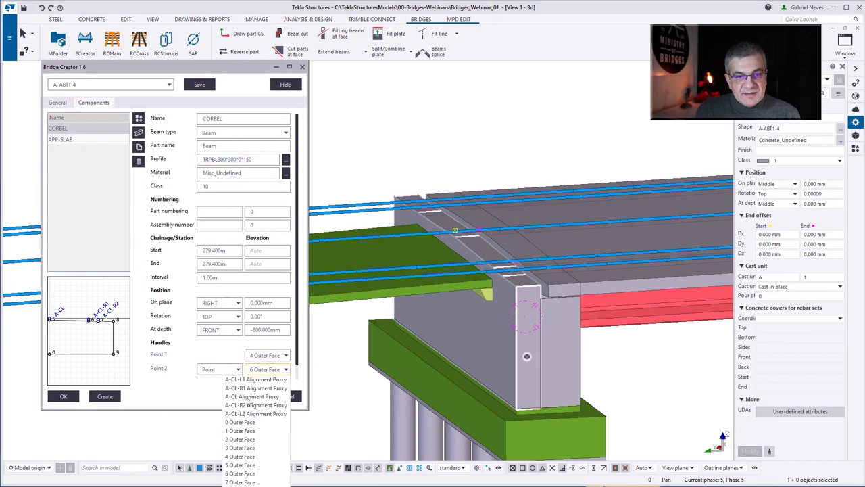
pyautogui.click(257, 475)
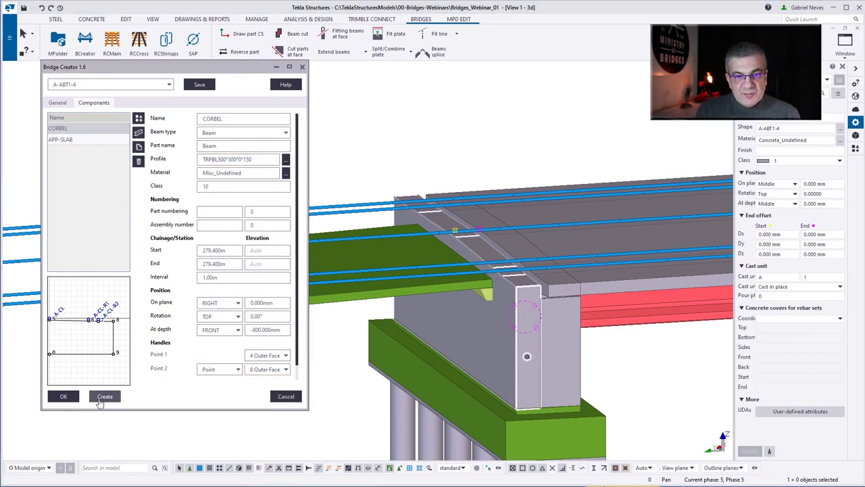
pyautogui.click(105, 396)
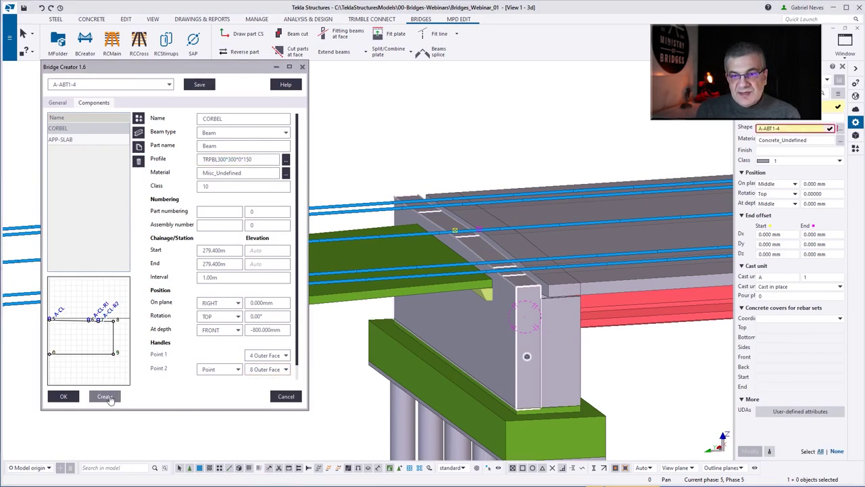
pyautogui.scroll(2, 509, 306)
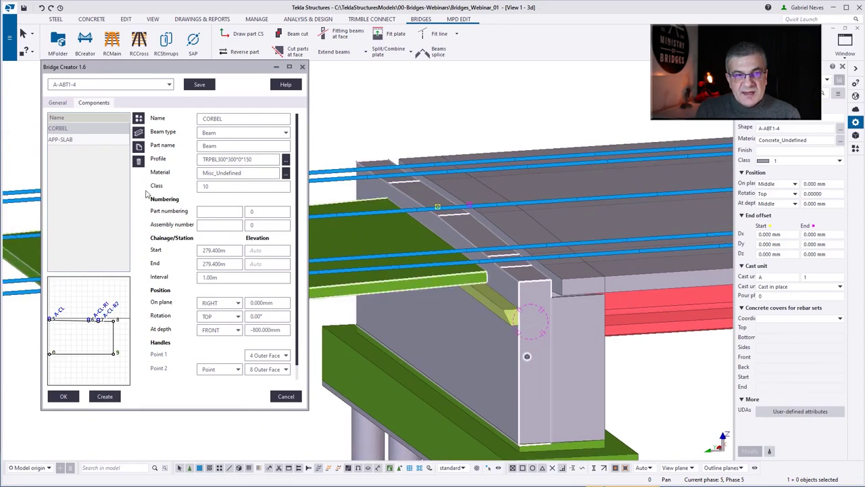
# Set the APP-SLAB component's second handle point to 8 Outer Face and recreate the A-ABT1-4 parts.
pyautogui.click(75, 139)
pyautogui.click(267, 368)
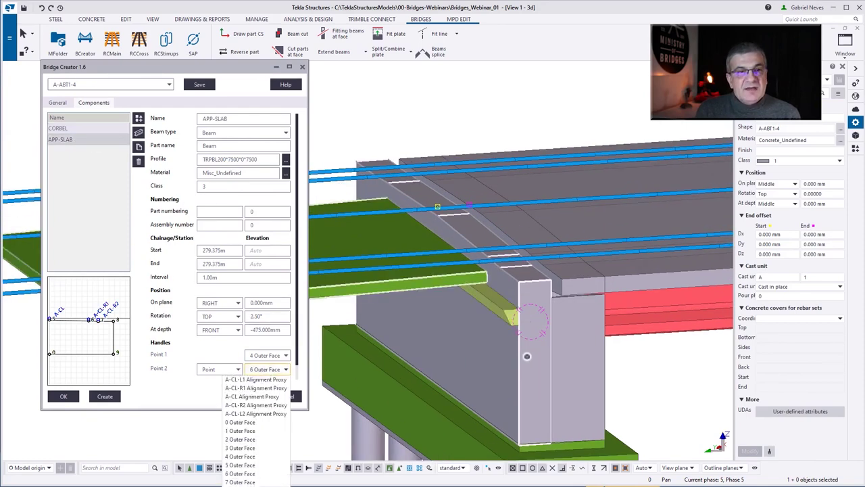
pyautogui.click(240, 477)
pyautogui.click(107, 398)
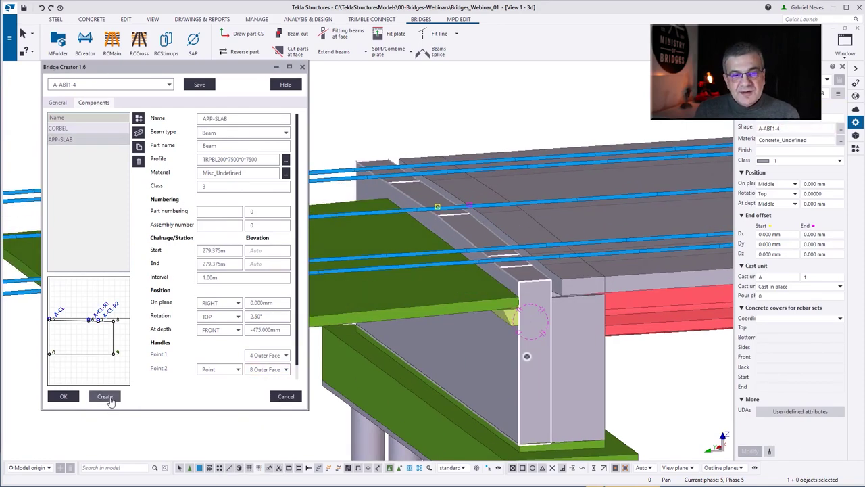
# Set the second handle point of both APP-SLAB and CORBEL back to 6 Outer Face and recreate the A-ABT1-4 parts.
pyautogui.click(260, 370)
pyautogui.click(239, 473)
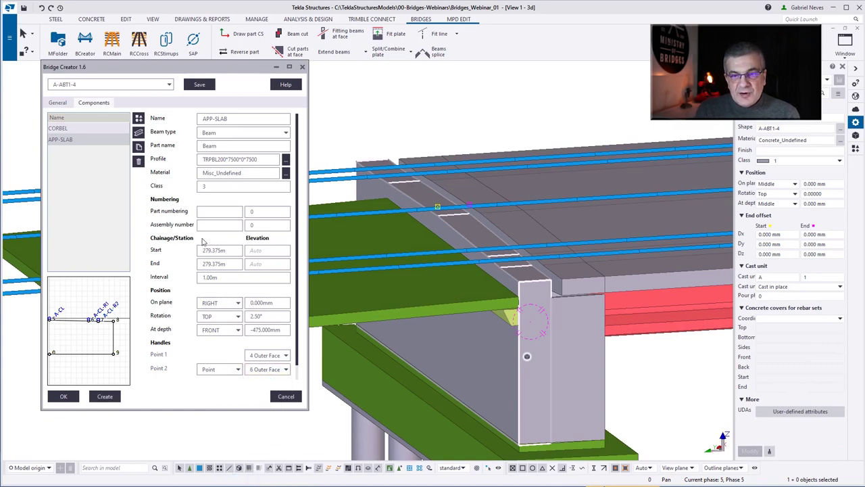
pyautogui.click(69, 130)
pyautogui.click(267, 369)
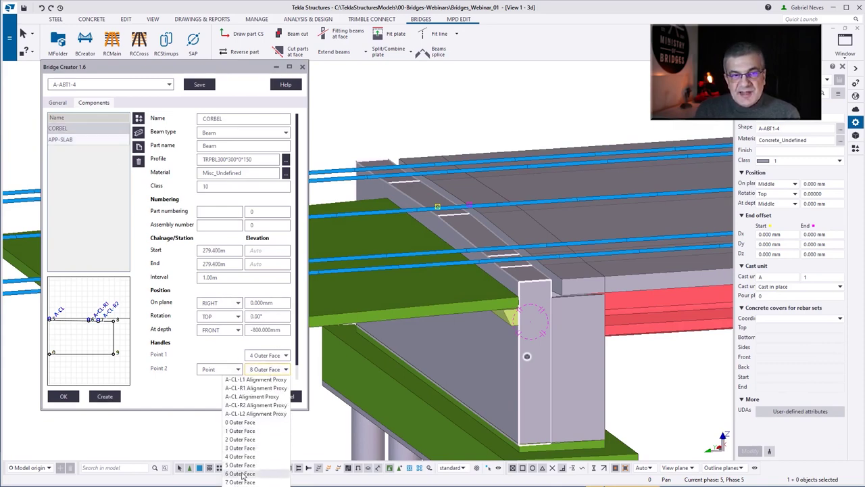
pyautogui.click(240, 476)
pyautogui.click(104, 396)
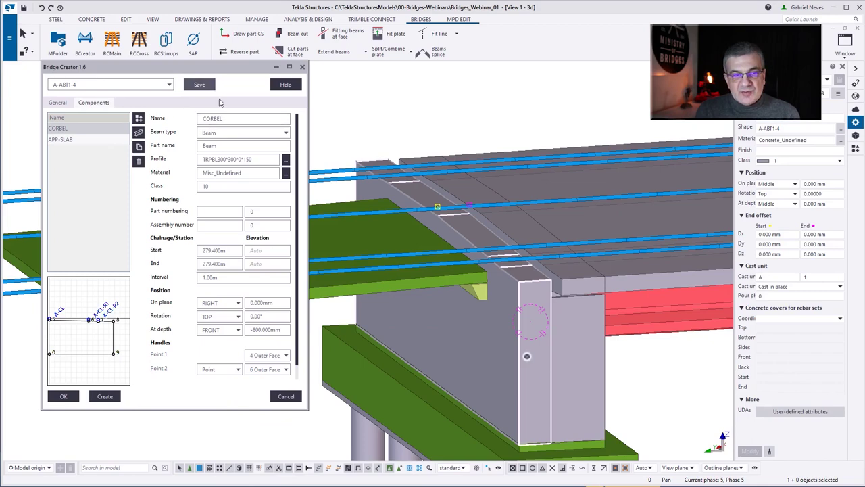
# Examine the APP-SLAB component's rotation and depth offset against the approach slab in the model.
pyautogui.scroll(-5, 560, 326)
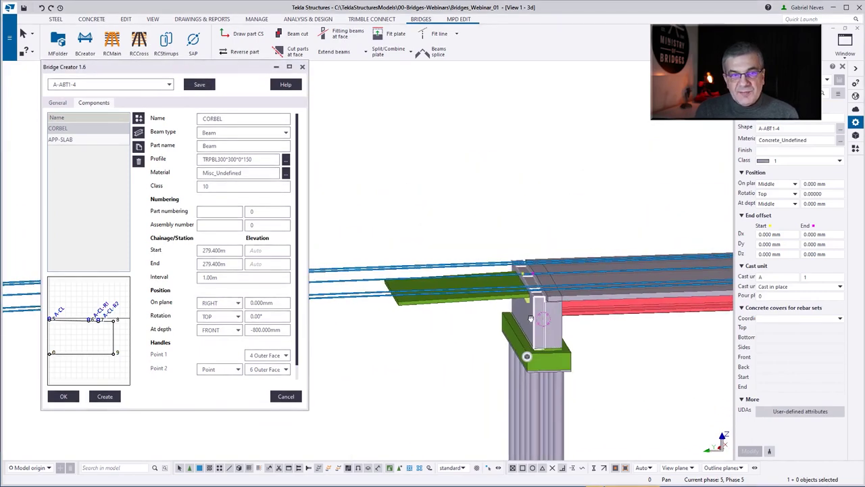
pyautogui.keyDown('ctrl'); pyautogui.moveTo(462, 273); pyautogui.dragTo(426, 279, button='middle'); pyautogui.keyUp('ctrl')
pyautogui.click(81, 140)
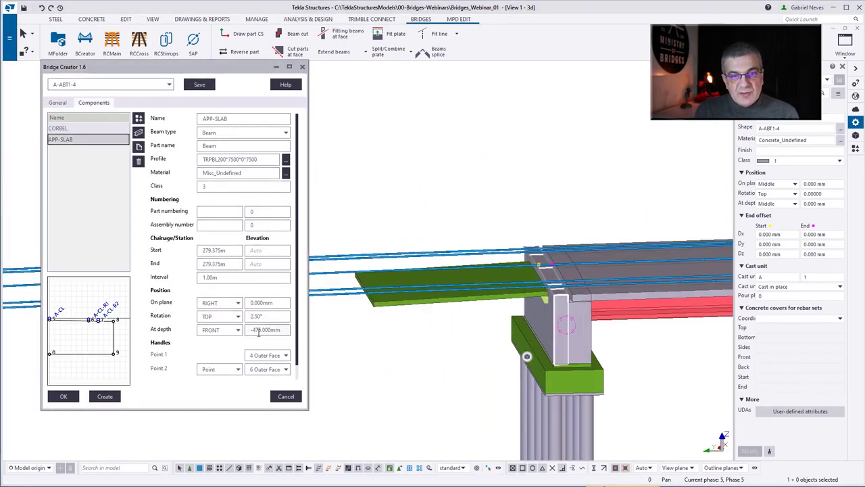
pyautogui.doubleClick(256, 316)
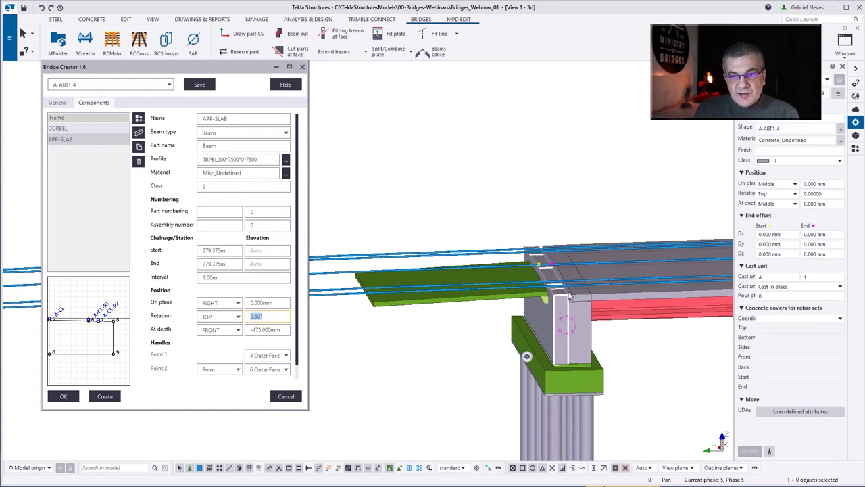
pyautogui.scroll(5, 570, 296)
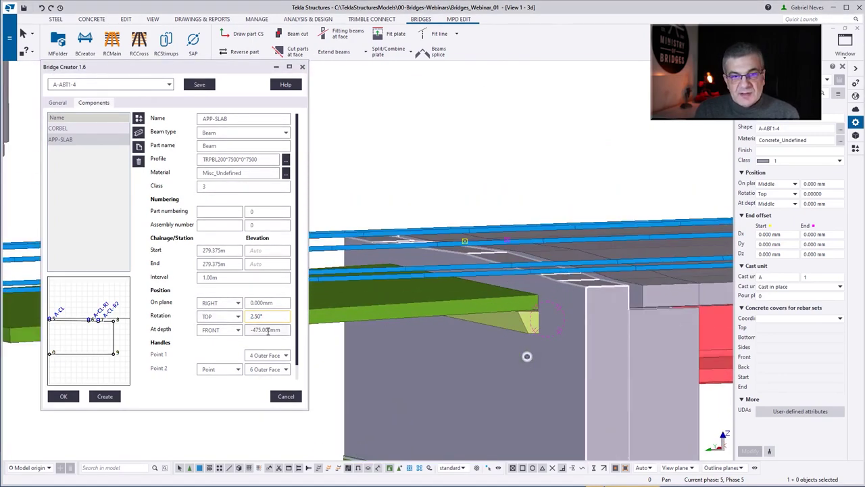
pyautogui.click(269, 330)
pyautogui.scroll(-5, 530, 332)
pyautogui.keyDown('ctrl'); pyautogui.moveTo(530, 332); pyautogui.dragTo(517, 344, button='middle'); pyautogui.keyUp('ctrl')
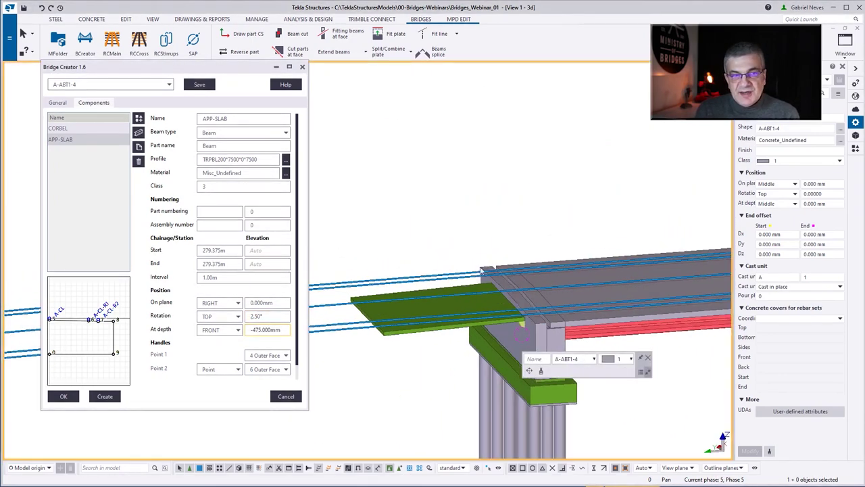
# Load the A-ABT1-7 settings and create the first wing wall at the first abutment.
pyautogui.click(108, 84)
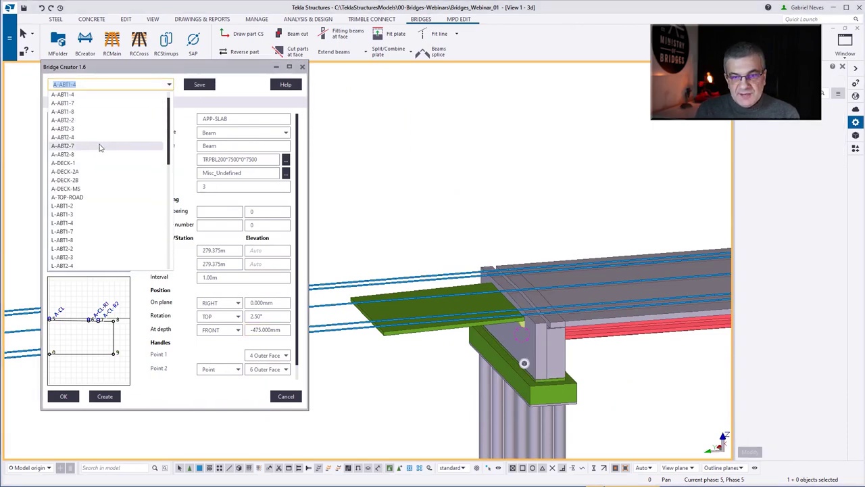
pyautogui.click(98, 103)
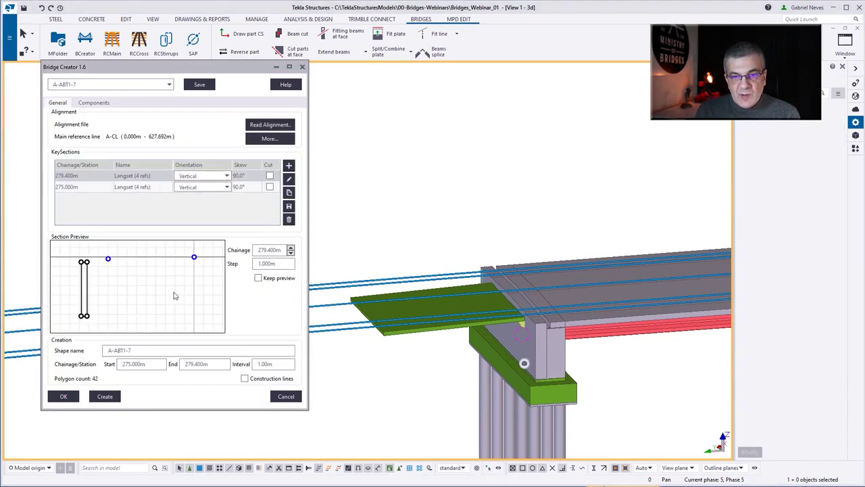
pyautogui.click(88, 177)
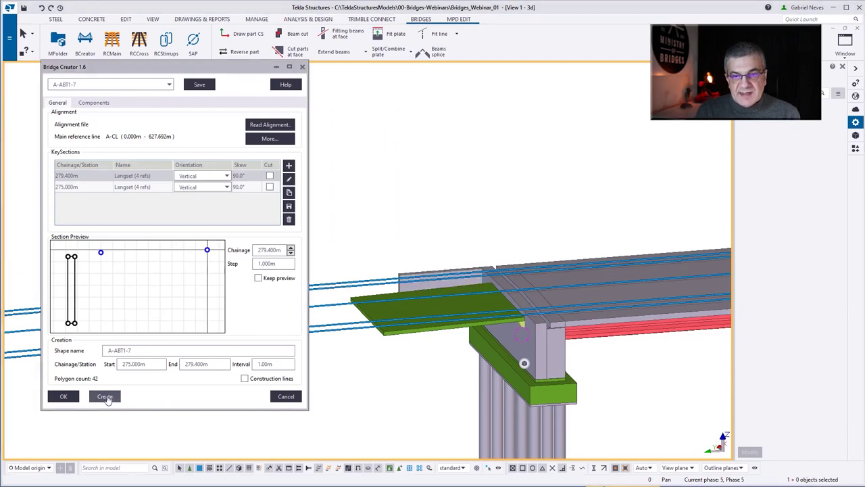
pyautogui.click(105, 396)
# Load the A-ABT1-8 settings and create the opposite wing wall at the first abutment.
pyautogui.click(129, 84)
pyautogui.click(131, 107)
pyautogui.click(105, 396)
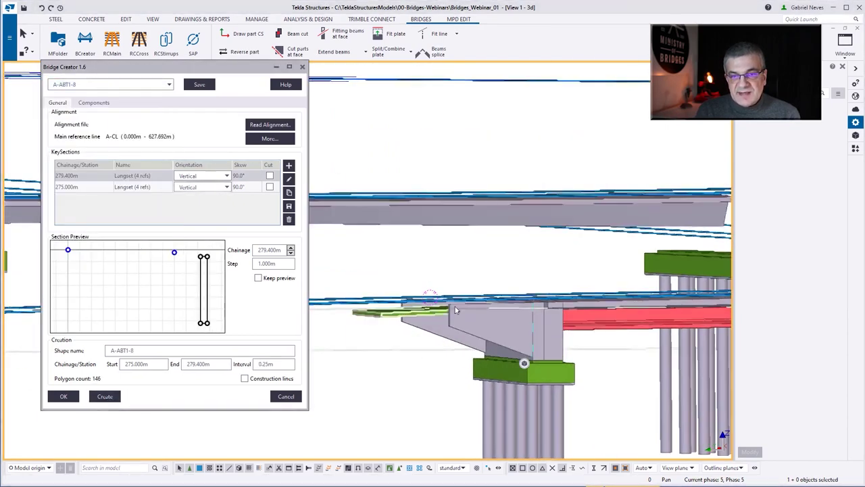
# Load the A-DECK-2B settings, save them, and create the deck over the span's beams and slabs.
pyautogui.scroll(-5, 385, 277)
pyautogui.scroll(5, 385, 276)
pyautogui.click(137, 86)
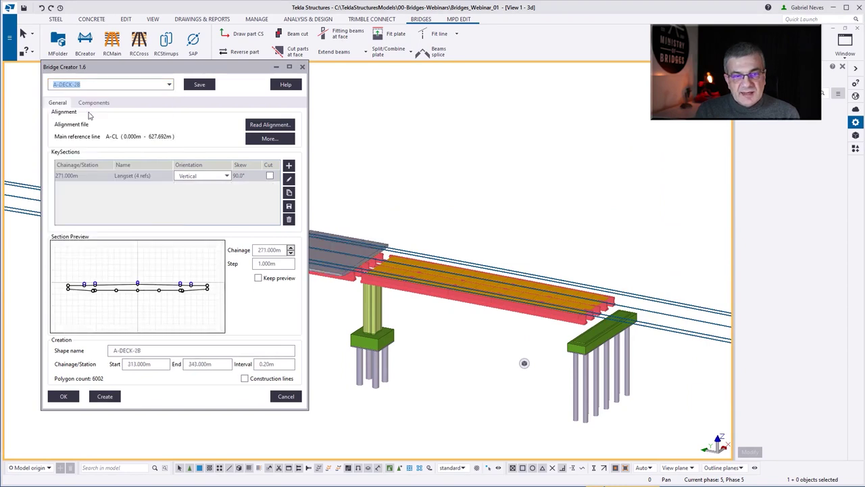
pyautogui.click(200, 84)
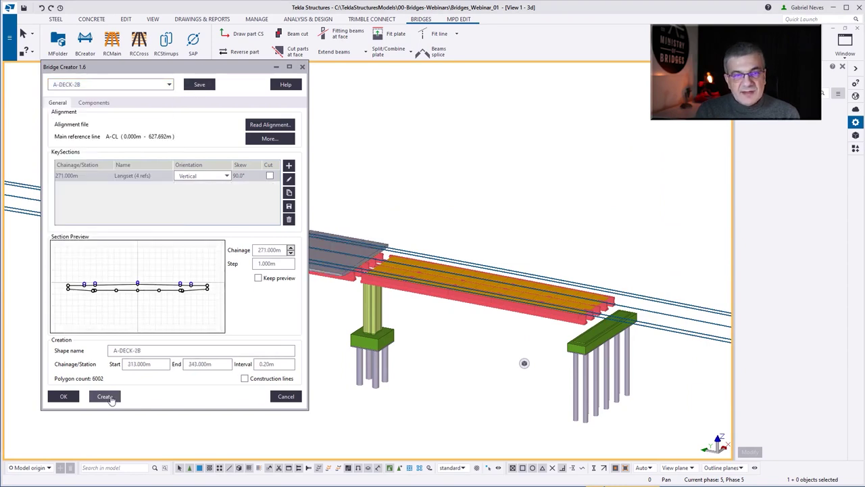
pyautogui.click(105, 397)
pyautogui.click(161, 262)
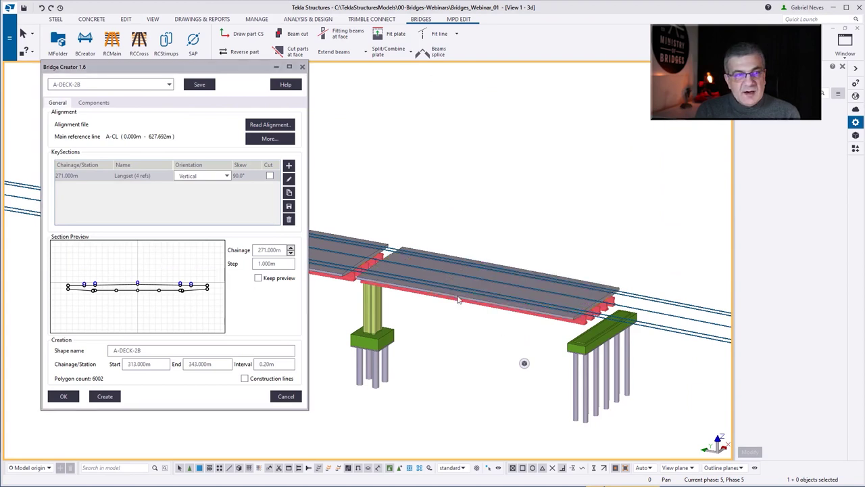
# Load the A-ABT2-2 settings and create that shape at the second abutment.
pyautogui.click(162, 86)
pyautogui.scroll(5, 116, 138)
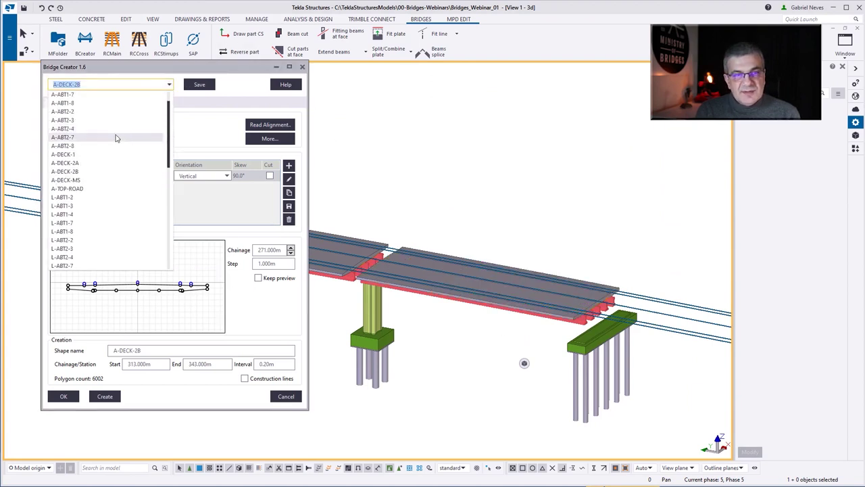
pyautogui.click(133, 138)
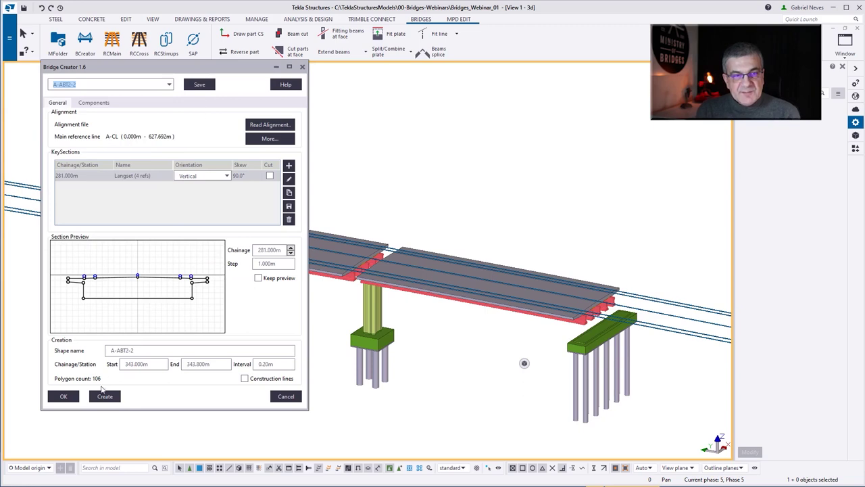
pyautogui.click(104, 396)
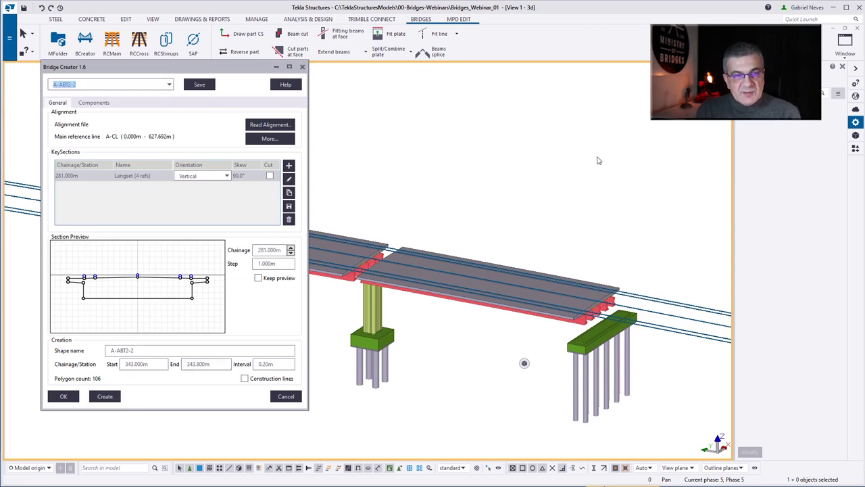
# Load the A-ABT2-3 and A-ABT2-4 settings in turn and create both shapes at the second abutment.
pyautogui.click(116, 84)
pyautogui.click(101, 107)
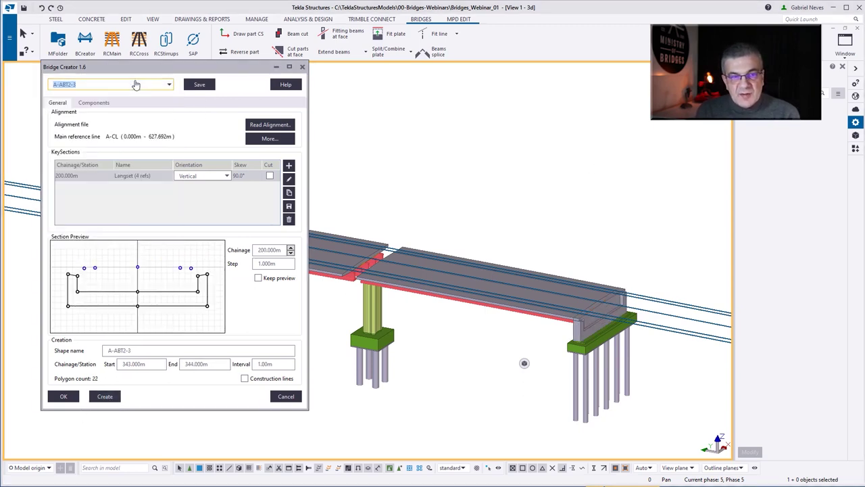
pyautogui.click(135, 85)
pyautogui.click(105, 396)
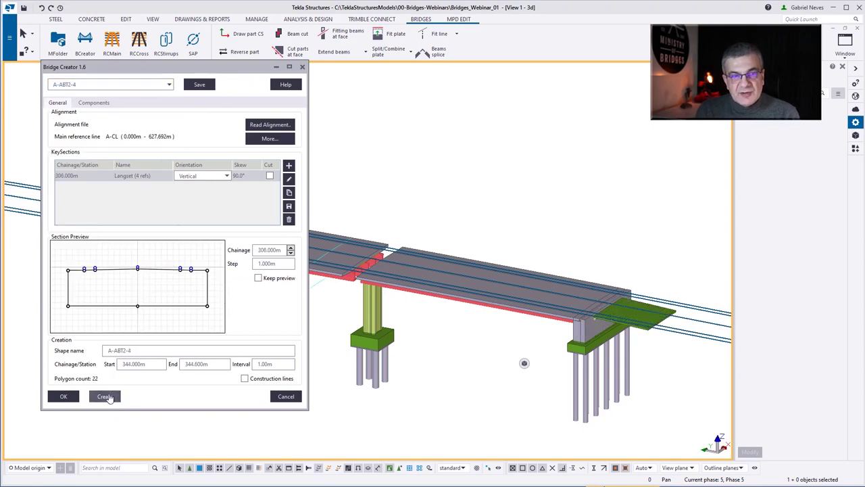
# Load the A-ABT2-7 settings and create the first wing wall at the second abutment.
pyautogui.click(112, 84)
pyautogui.click(99, 102)
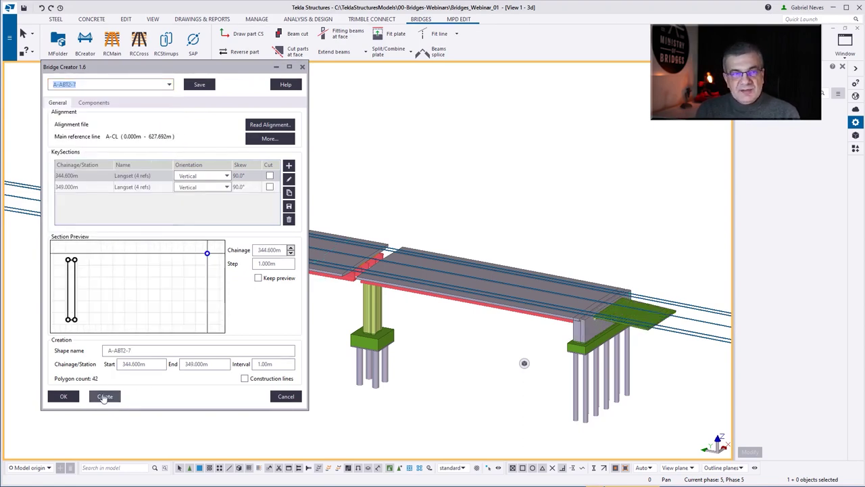
pyautogui.click(106, 397)
# Load the A-ABT2-8 settings and create the opposite wing wall at the second abutment.
pyautogui.click(130, 84)
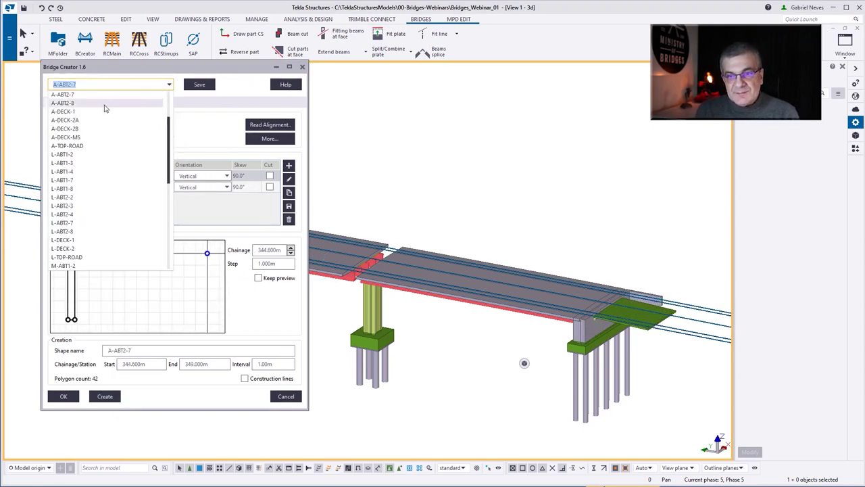
pyautogui.click(106, 108)
pyautogui.click(106, 397)
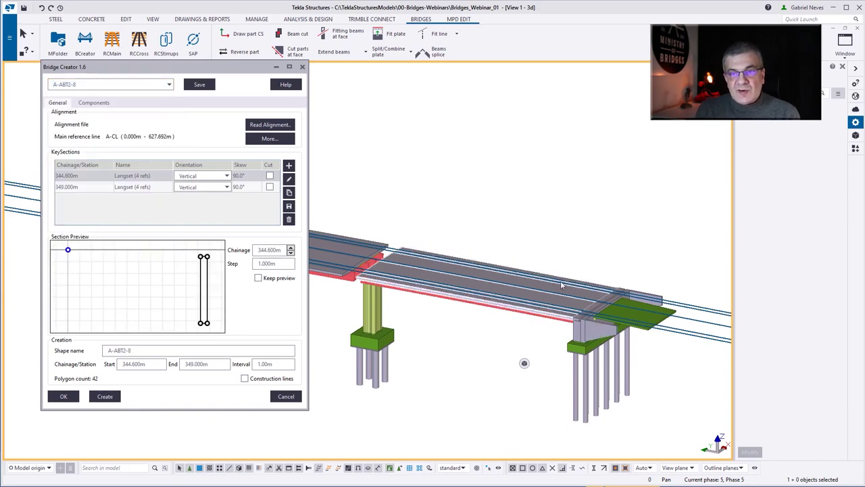
# Inspect the whole bridge and check the end chainage of A-ABT2-8 and the start chainage of A-ABT1-8.
pyautogui.scroll(-4, 566, 291)
pyautogui.scroll(1, 501, 291)
pyautogui.keyDown('ctrl'); pyautogui.moveTo(509, 290); pyautogui.dragTo(487, 296, button='middle'); pyautogui.keyUp('ctrl')
pyautogui.scroll(5, 486, 296)
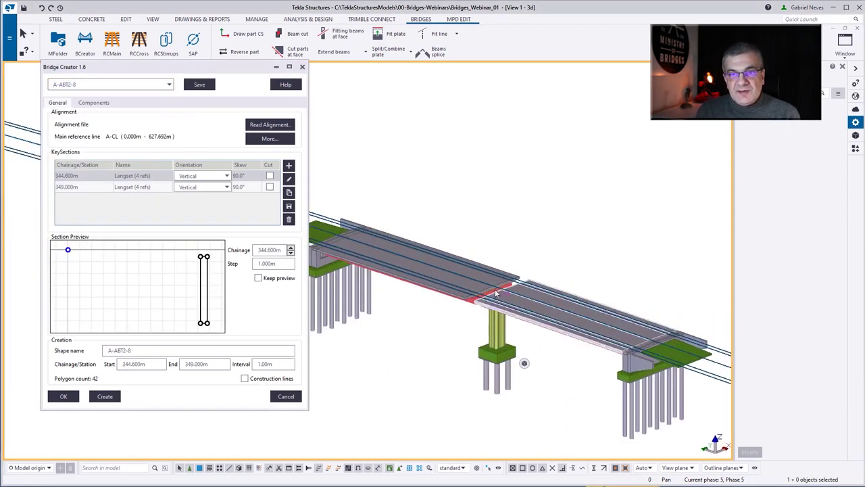
pyautogui.doubleClick(196, 364)
pyautogui.click(107, 85)
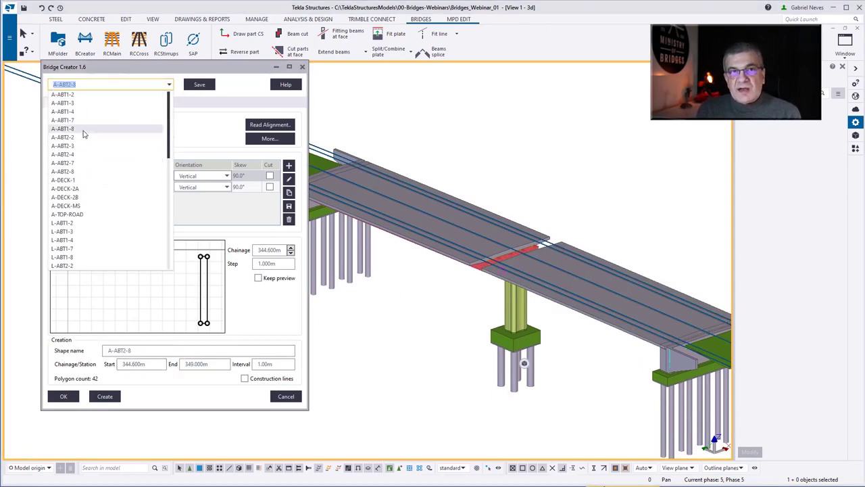
pyautogui.click(63, 129)
pyautogui.doubleClick(159, 364)
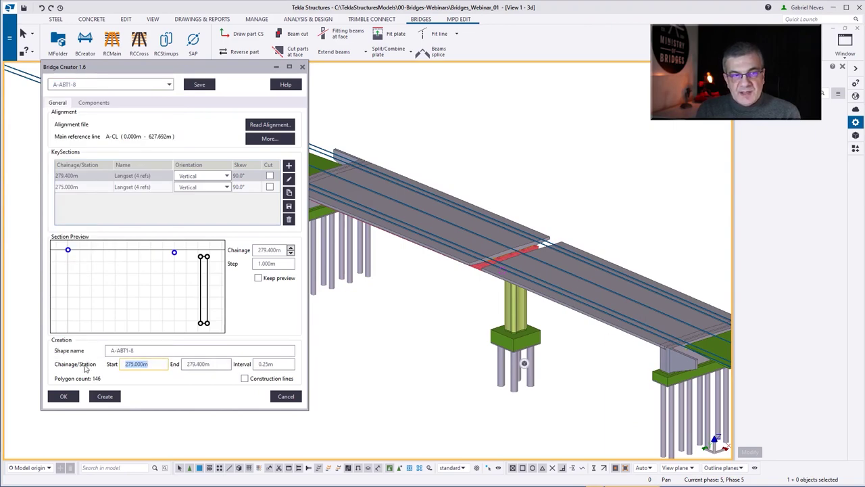
pyautogui.click(533, 152)
# Load the A-DECK-MS settings and show their component list.
pyautogui.click(105, 84)
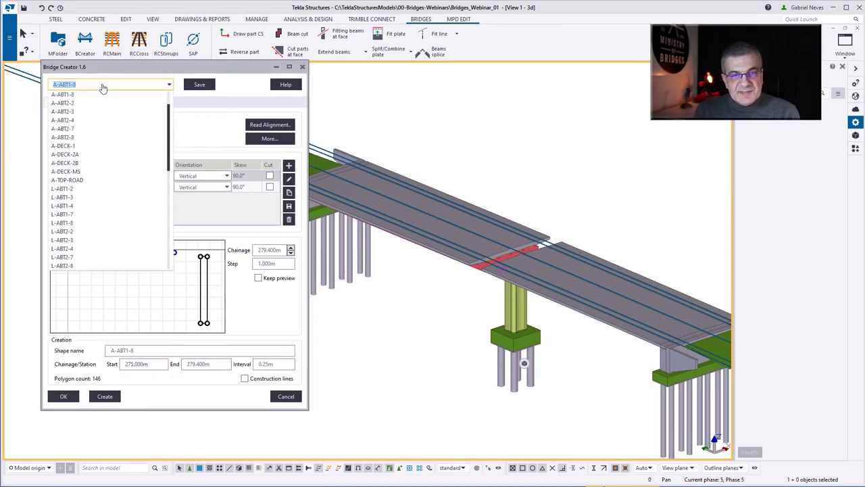
pyautogui.click(100, 173)
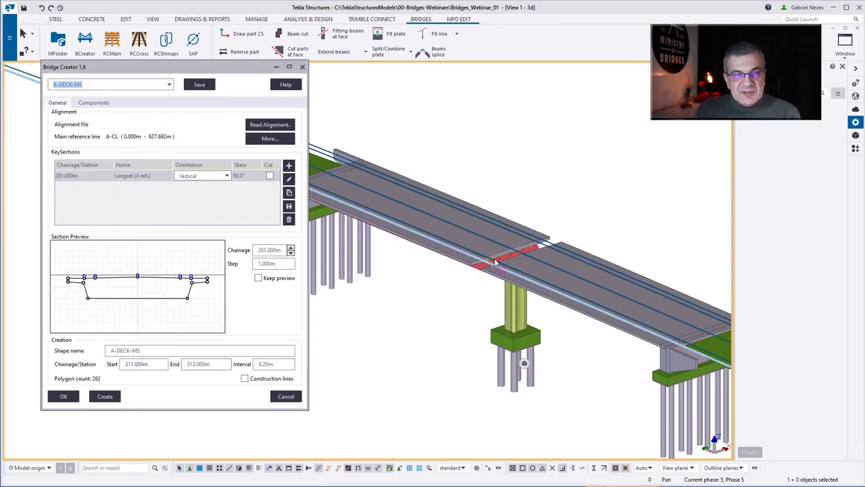
pyautogui.click(93, 103)
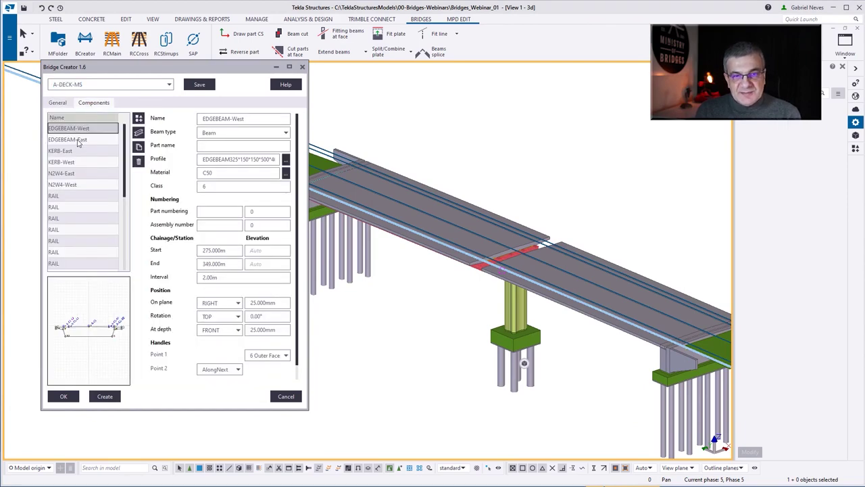
# Examine the parametric profiles assigned to the EDGEBEAM-East and KERB-East components.
pyautogui.click(79, 140)
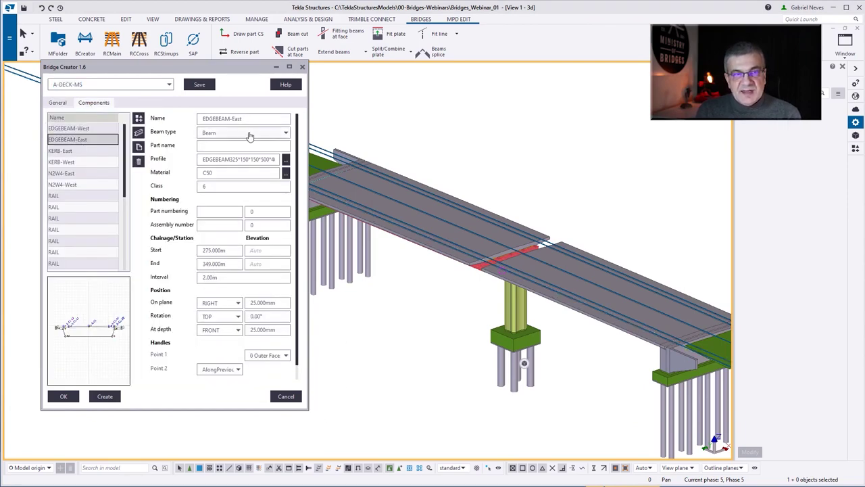
pyautogui.doubleClick(231, 160)
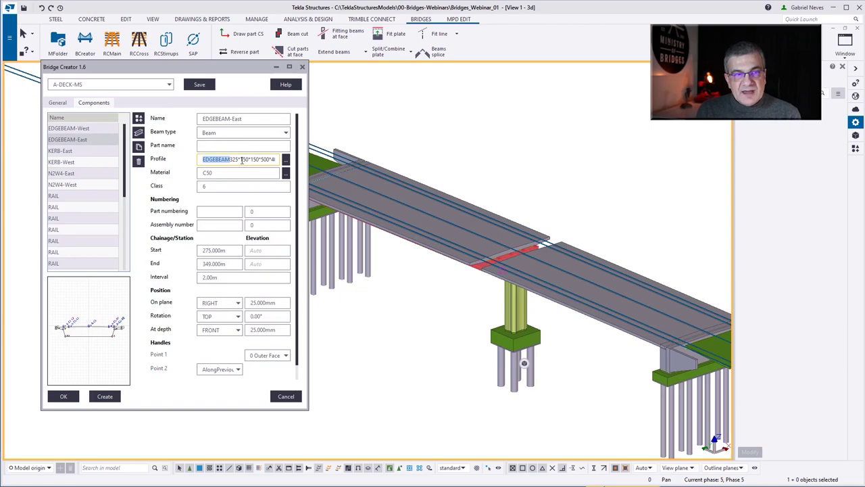
pyautogui.moveTo(242, 159); pyautogui.dragTo(292, 162)
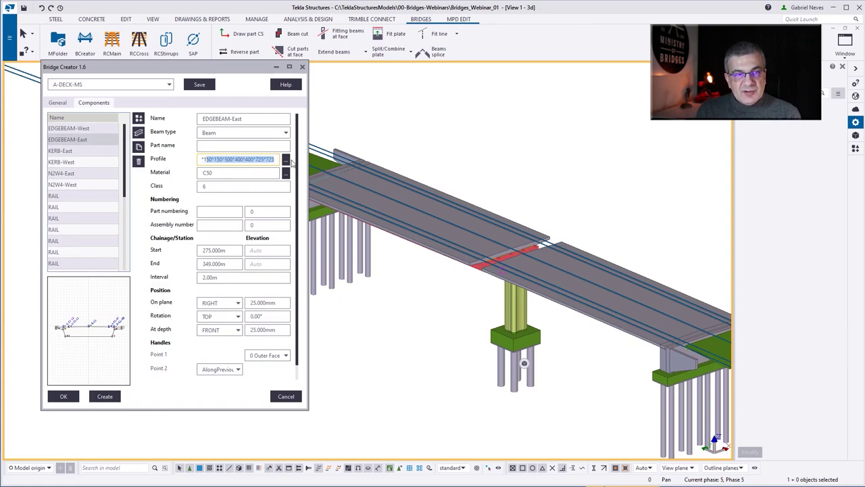
pyautogui.click(73, 151)
pyautogui.moveTo(222, 159); pyautogui.dragTo(177, 163)
pyautogui.moveTo(253, 160); pyautogui.dragTo(225, 160)
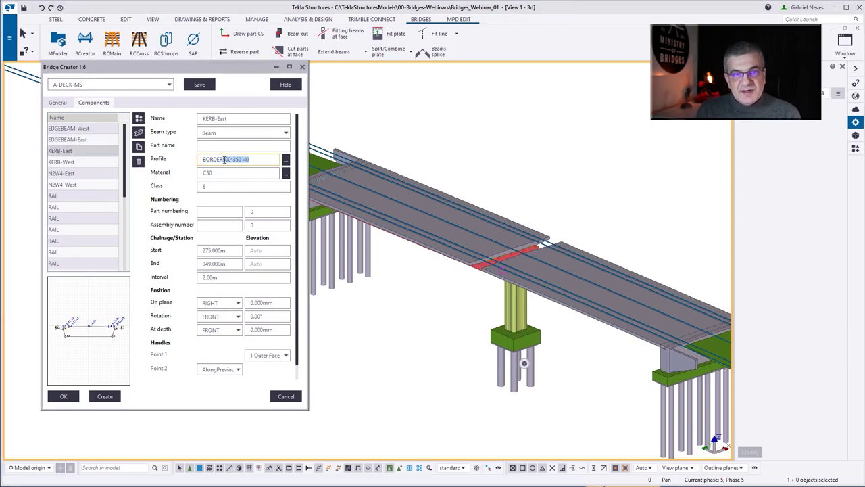
# Review the N2W4-East component and look through the ungrouped items in the component catalog without choosing one.
pyautogui.click(75, 173)
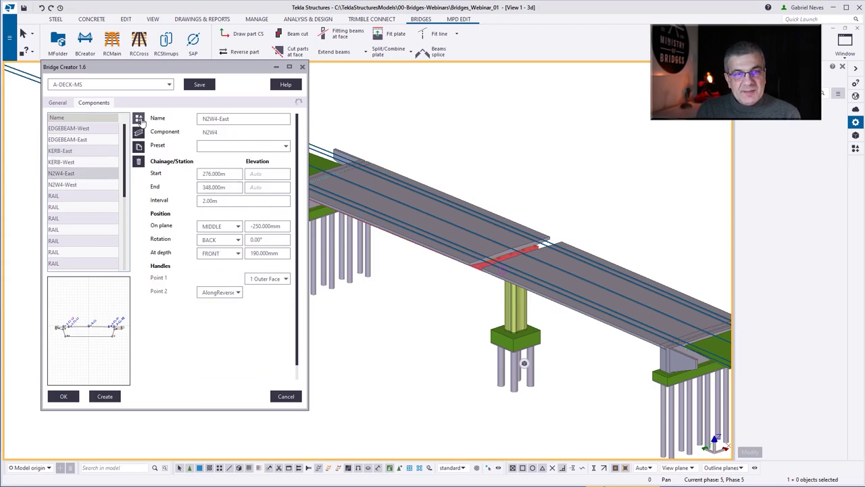
pyautogui.click(137, 131)
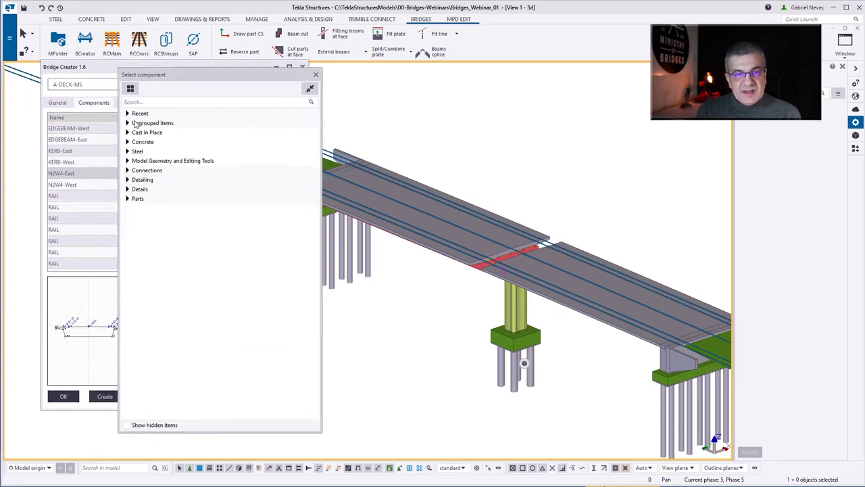
pyautogui.click(127, 123)
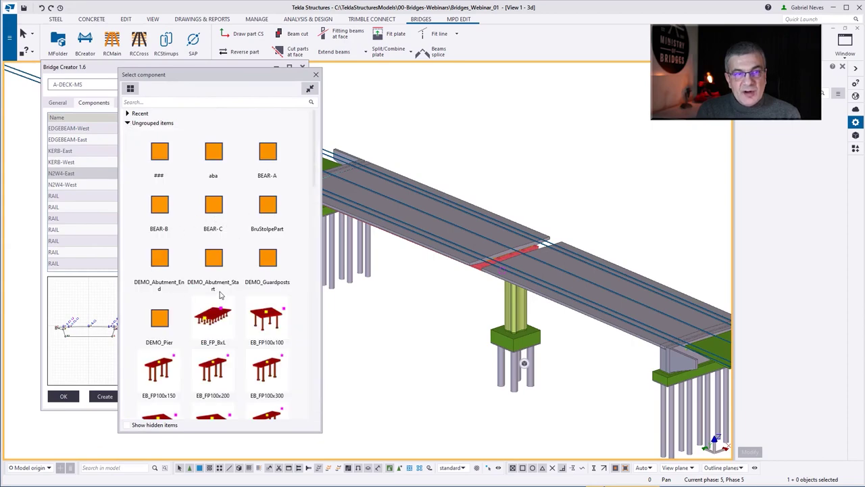
pyautogui.click(315, 75)
# Review the N2W4-West component, enlarging the Bridge Creator window and section preview to inspect its numbered handle points.
pyautogui.click(68, 184)
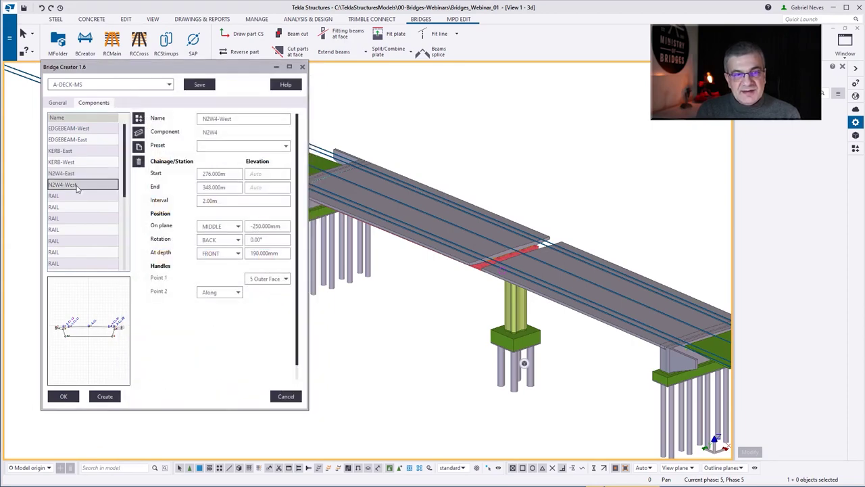
pyautogui.scroll(3, 86, 334)
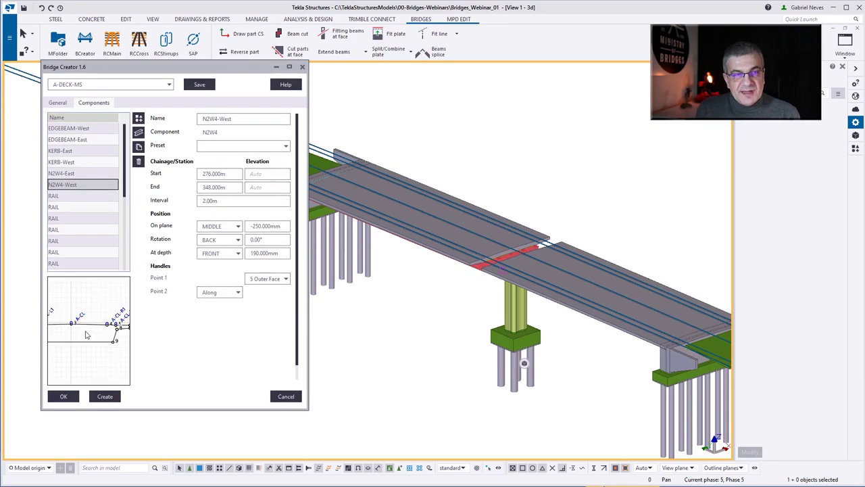
pyautogui.moveTo(305, 408); pyautogui.dragTo(455, 426)
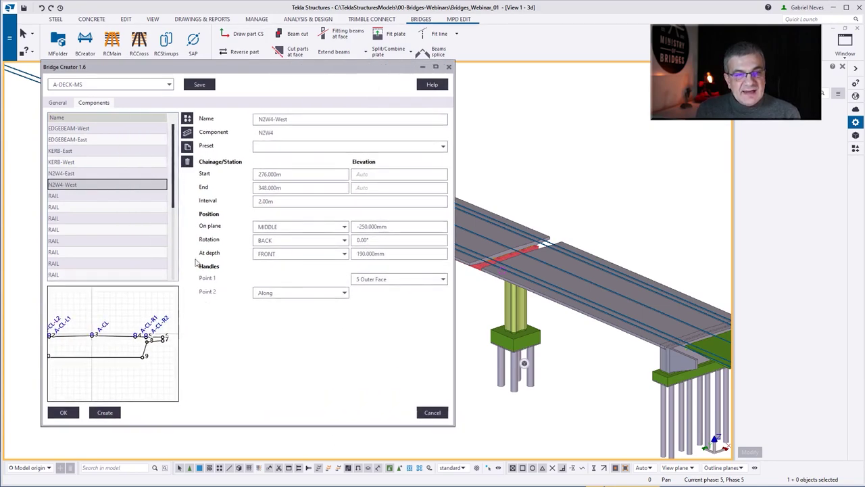
pyautogui.moveTo(181, 225); pyautogui.dragTo(226, 228)
pyautogui.scroll(5, 160, 327)
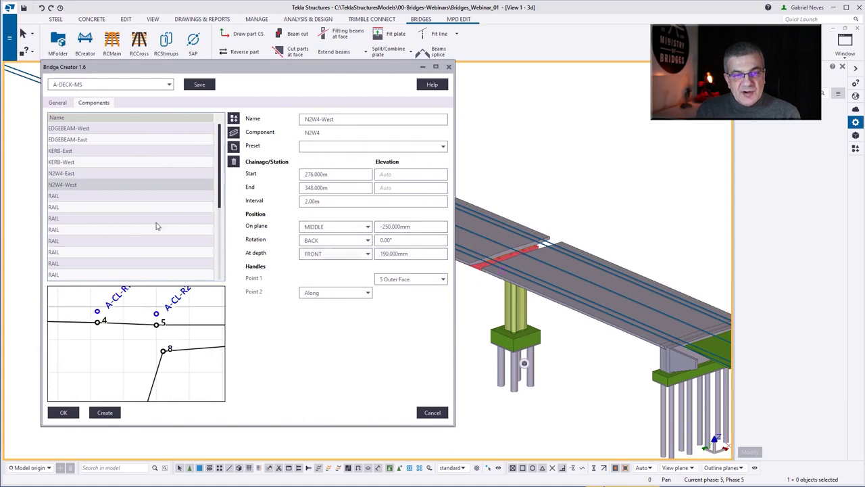
# Review the RAIL components' polybeam settings and look at the profile catalog without changing the profile.
pyautogui.click(75, 197)
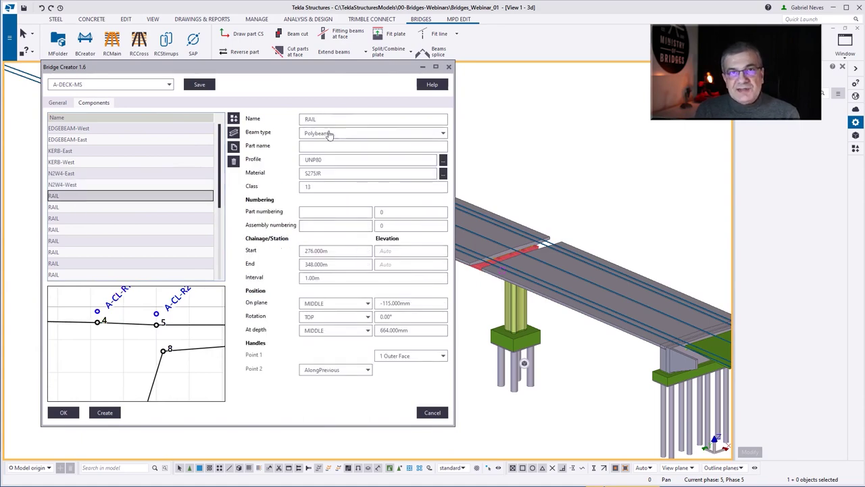
pyautogui.click(443, 164)
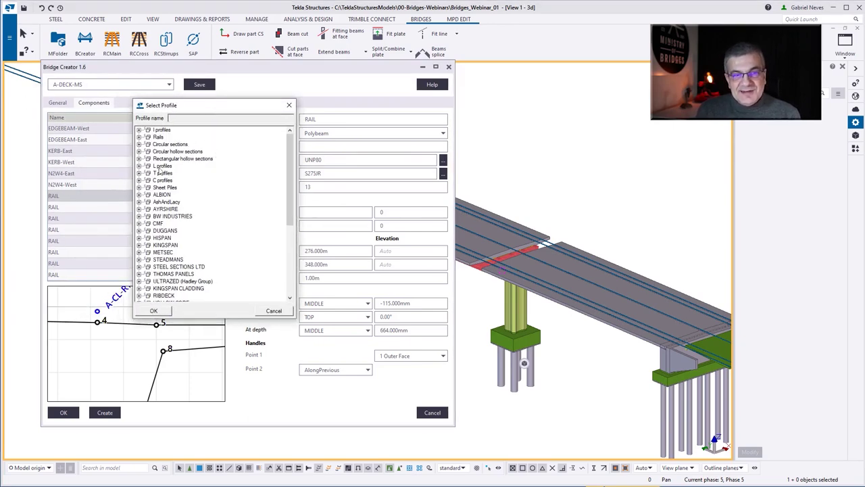
pyautogui.click(273, 311)
pyautogui.click(73, 210)
pyautogui.click(74, 219)
pyautogui.scroll(-2, 74, 236)
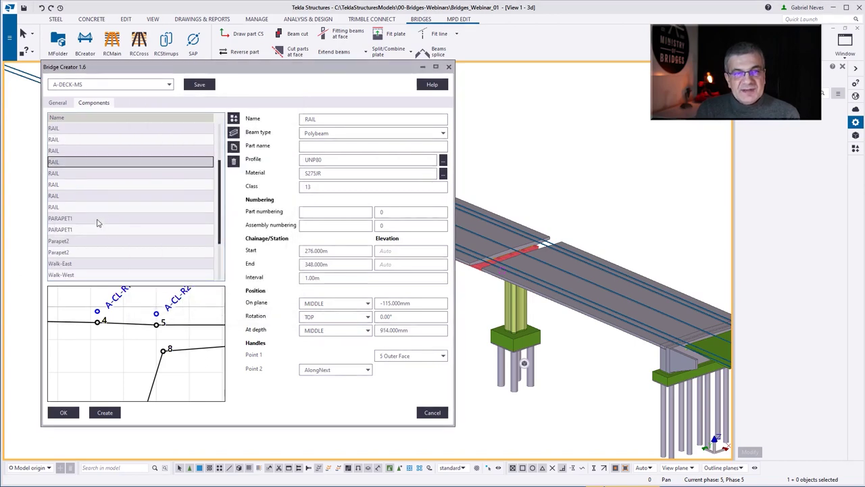
# Compare the chainage ranges and handle points of the PARAPET1 and Parapet2 components.
pyautogui.click(80, 220)
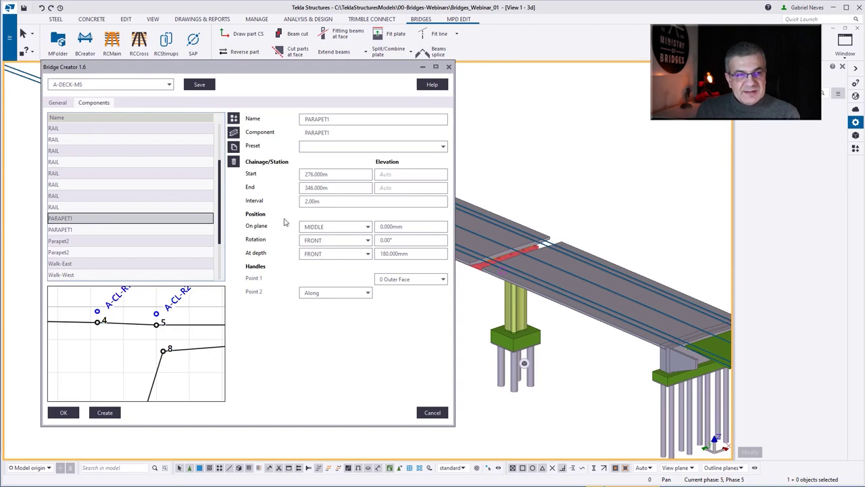
pyautogui.click(79, 244)
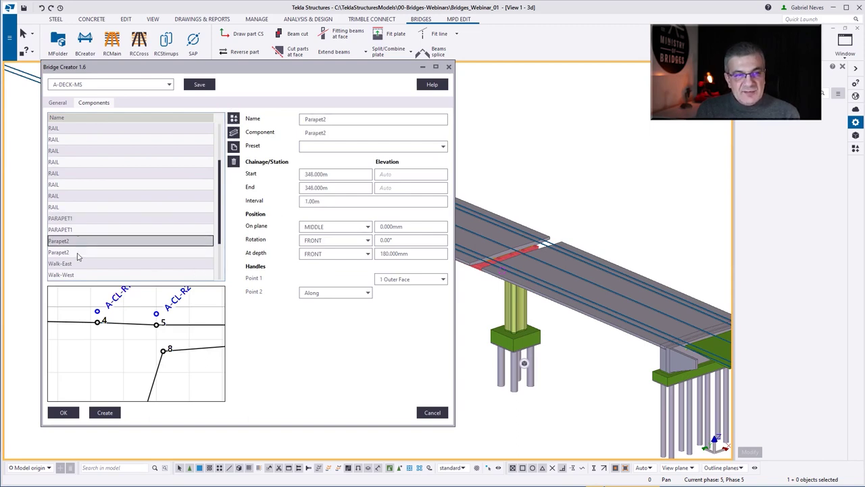
pyautogui.click(77, 221)
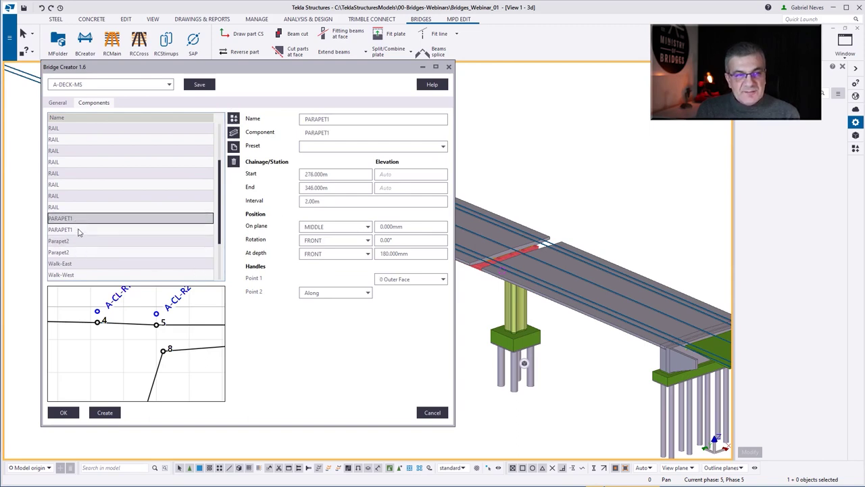
pyautogui.click(80, 231)
pyautogui.click(85, 243)
pyautogui.click(85, 254)
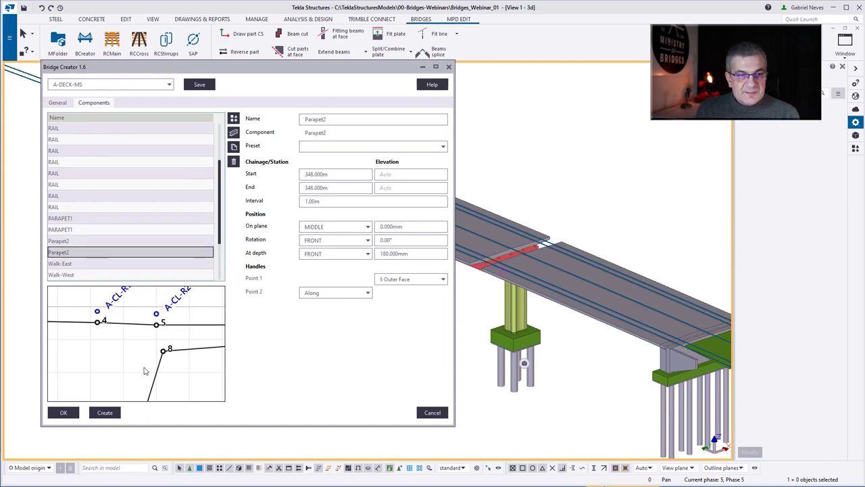
# Check the section's numbered points against the Point 1 handle options of the second Parapet2 component.
pyautogui.scroll(-3, 118, 341)
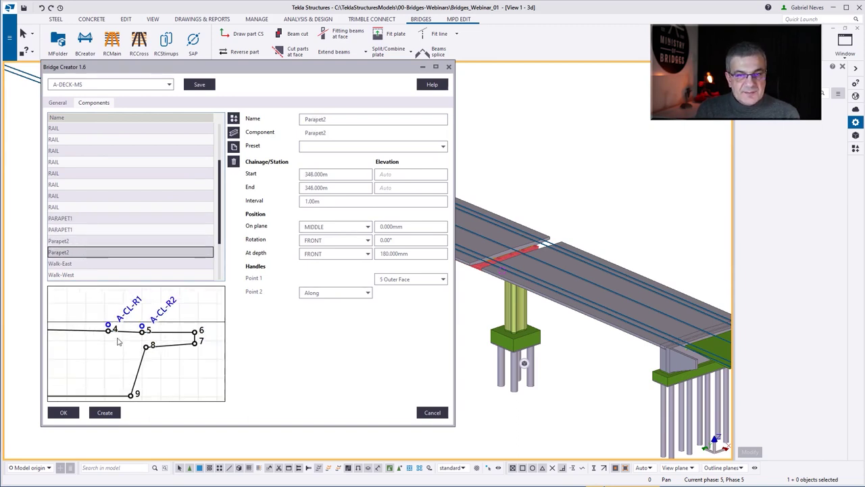
pyautogui.click(402, 282)
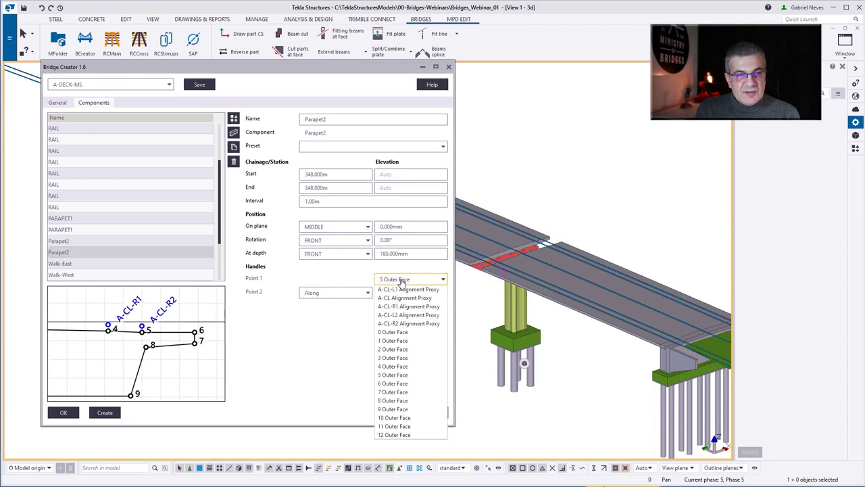
pyautogui.click(405, 383)
# Compare the profiles, chainage ranges and handle points of the Walk-East component and the east and west pipe components.
pyautogui.click(71, 263)
pyautogui.scroll(-2, 155, 212)
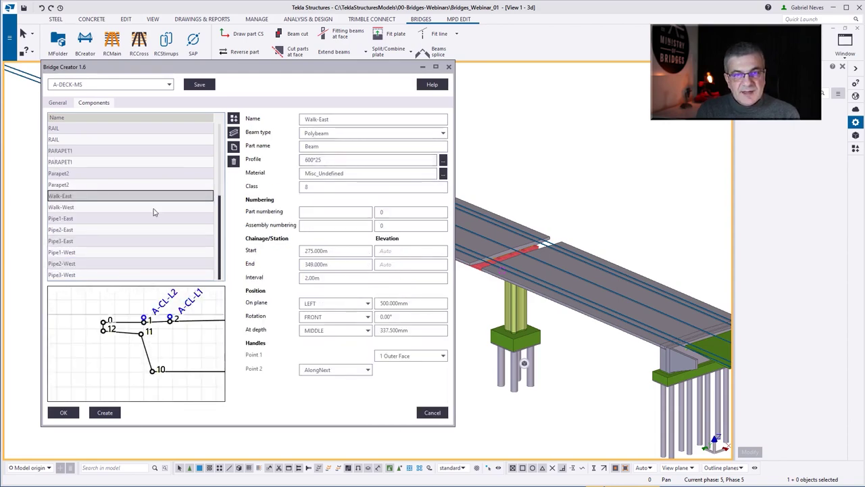
pyautogui.click(71, 217)
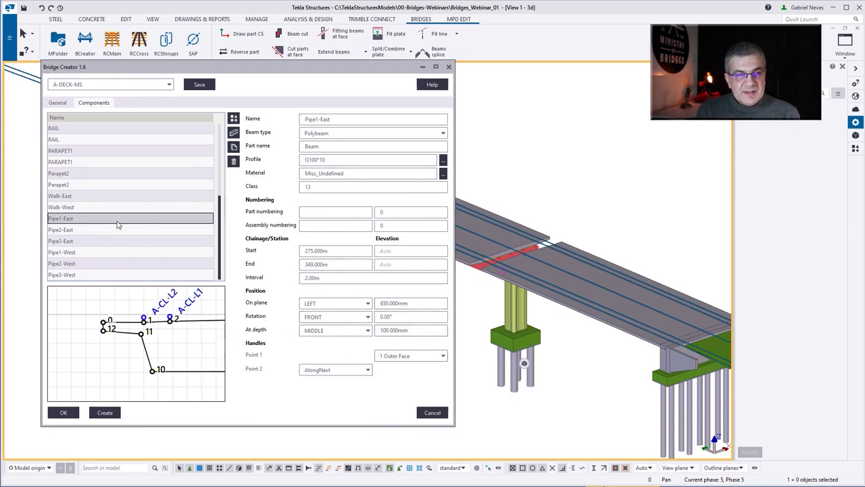
pyautogui.click(76, 229)
pyautogui.click(75, 240)
pyautogui.click(73, 252)
pyautogui.click(76, 264)
pyautogui.click(78, 274)
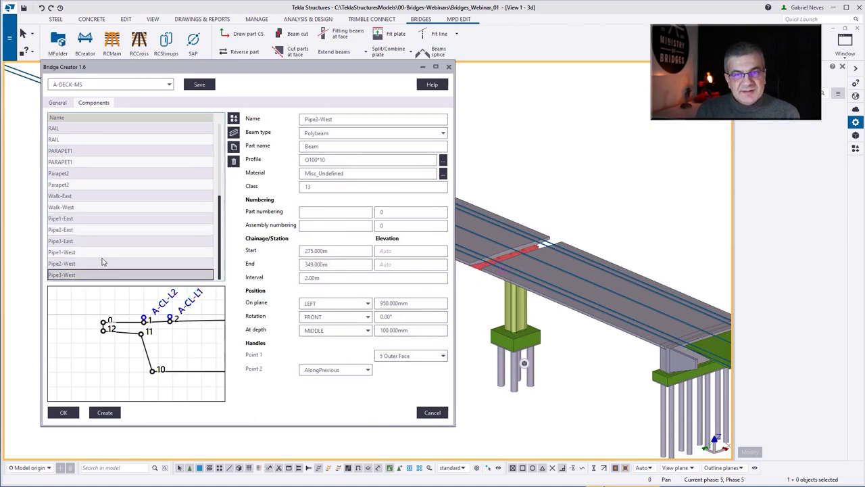
pyautogui.scroll(4, 112, 238)
pyautogui.scroll(-1, 565, 254)
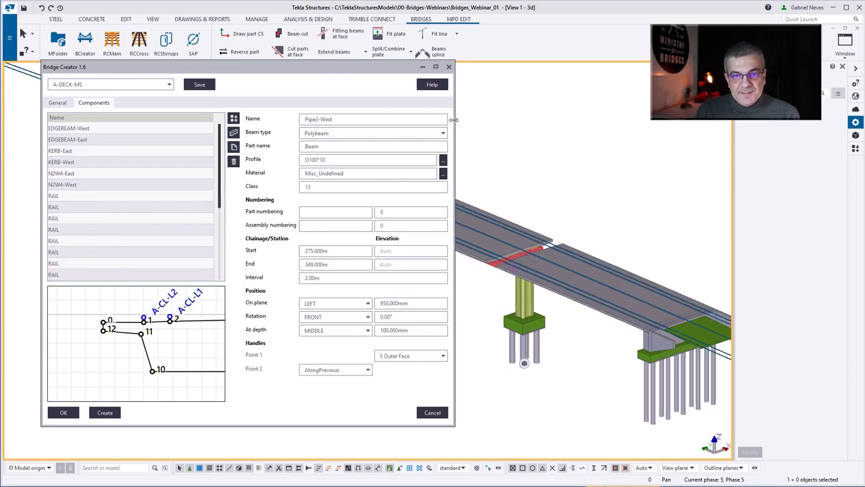
# Create the A-DECK-MS components along the deck, save the settings and close Bridge Creator.
pyautogui.moveTo(453, 120); pyautogui.dragTo(329, 120)
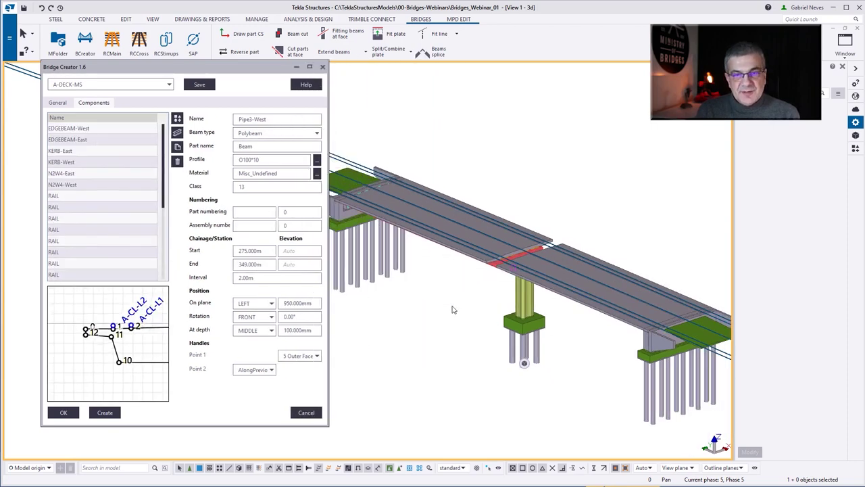
pyautogui.click(105, 412)
pyautogui.click(171, 269)
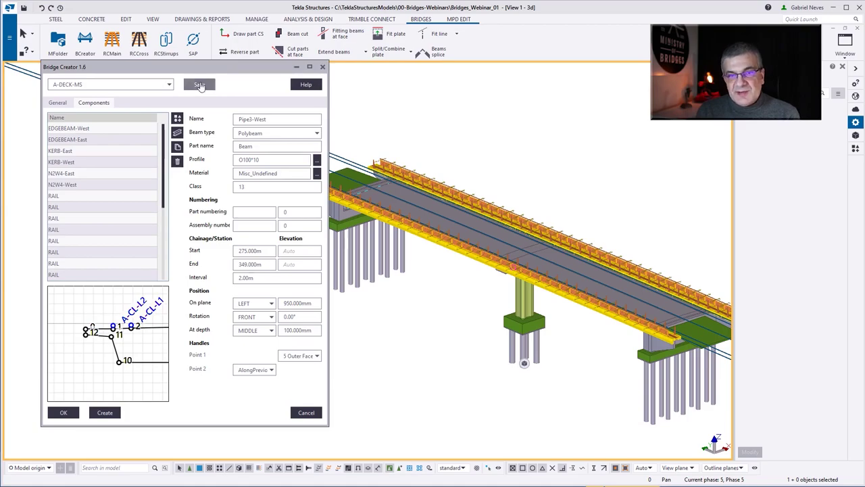
pyautogui.click(323, 68)
# Examine the posts, mesh parapets, kerbs, walkway plate, pipes and edge beams at the deck end.
pyautogui.scroll(6, 374, 349)
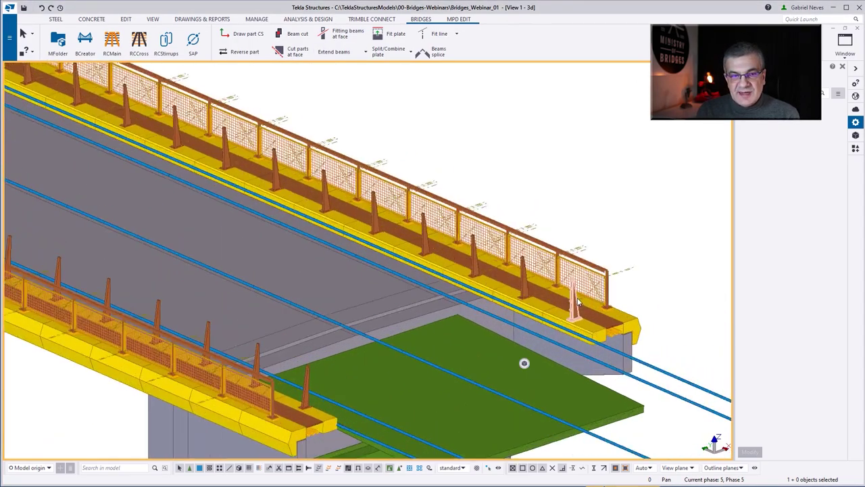
pyautogui.scroll(2, 577, 302)
pyautogui.keyDown('ctrl'); pyautogui.moveTo(558, 304); pyautogui.dragTo(536, 280, button='middle'); pyautogui.keyUp('ctrl')
pyautogui.scroll(-4, 575, 280)
pyautogui.scroll(3, 368, 313)
pyautogui.moveTo(369, 313)
pyautogui.keyDown('ctrl'); pyautogui.mouseDown(button='middle')
pyautogui.moveTo(304, 312)
pyautogui.moveTo(379, 315)
pyautogui.mouseUp(button='middle'); pyautogui.keyUp('ctrl')
pyautogui.scroll(-2, 399, 324)
pyautogui.scroll(-3, 446, 325)
pyautogui.keyDown('ctrl'); pyautogui.moveTo(522, 323); pyautogui.dragTo(481, 321, button='middle'); pyautogui.keyUp('ctrl')
pyautogui.scroll(3, 574, 315)
pyautogui.keyDown('ctrl'); pyautogui.moveTo(596, 311); pyautogui.dragTo(622, 298, button='middle'); pyautogui.keyUp('ctrl')
pyautogui.rightClick(662, 231)
pyautogui.click(687, 285)
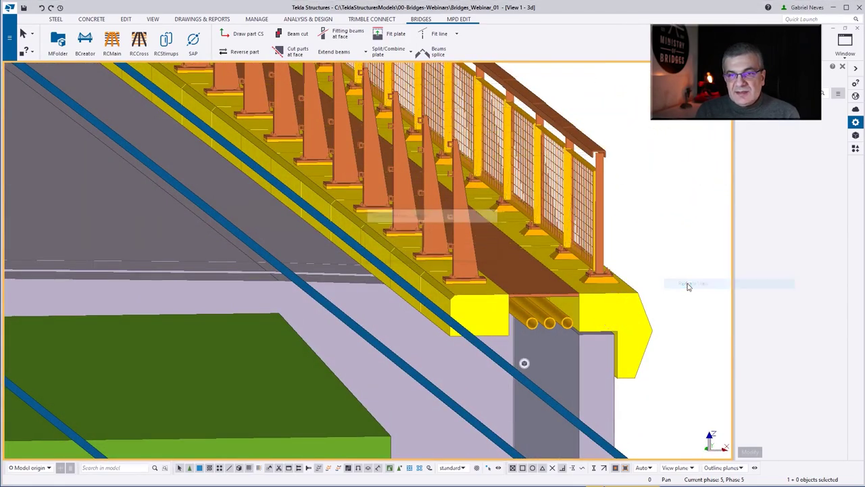
pyautogui.scroll(-1, 659, 302)
pyautogui.scroll(-6, 573, 218)
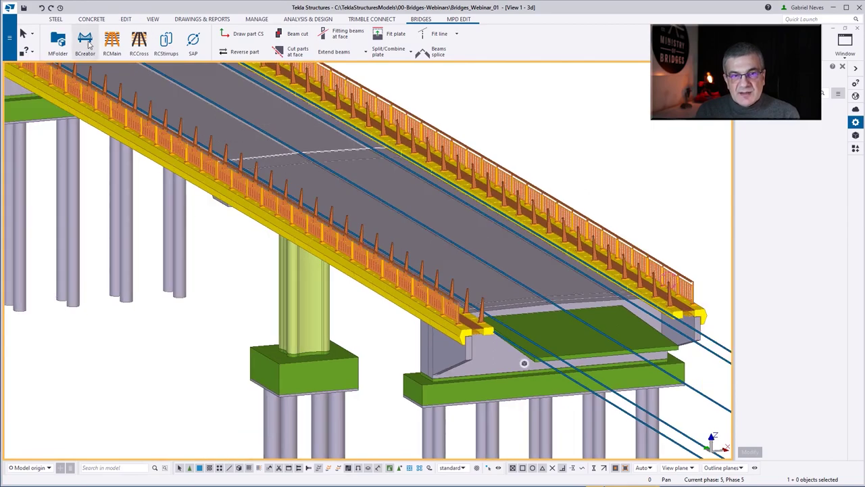
# Reopen Bridge Creator, select the deck's mid-section, load the A-DECK-MS settings and bring up its components.
pyautogui.click(88, 44)
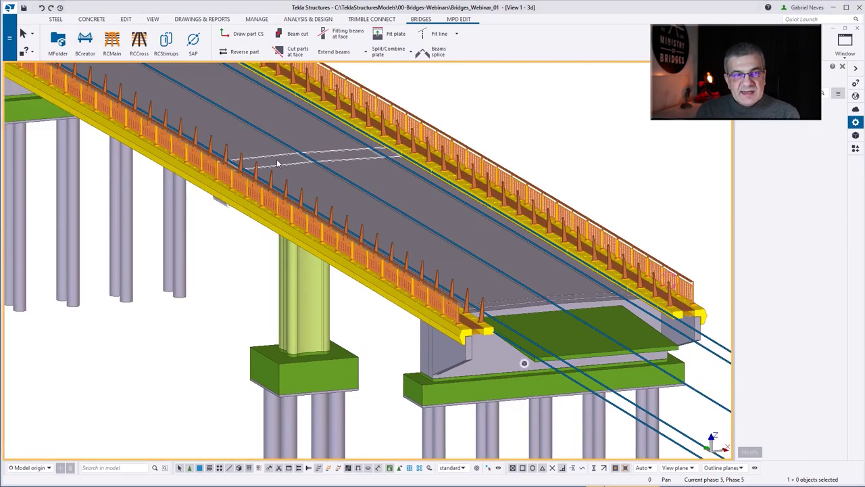
pyautogui.click(295, 178)
pyautogui.moveTo(181, 120); pyautogui.dragTo(189, 98)
pyautogui.click(142, 113)
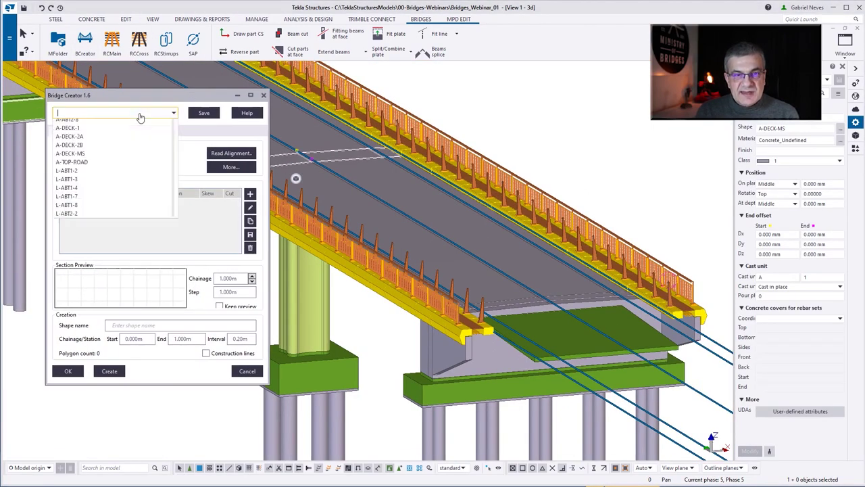
pyautogui.click(105, 234)
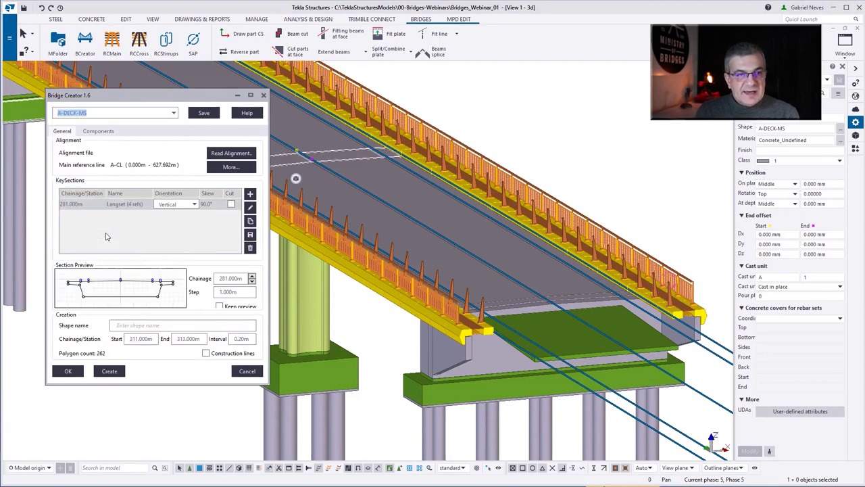
pyautogui.click(99, 131)
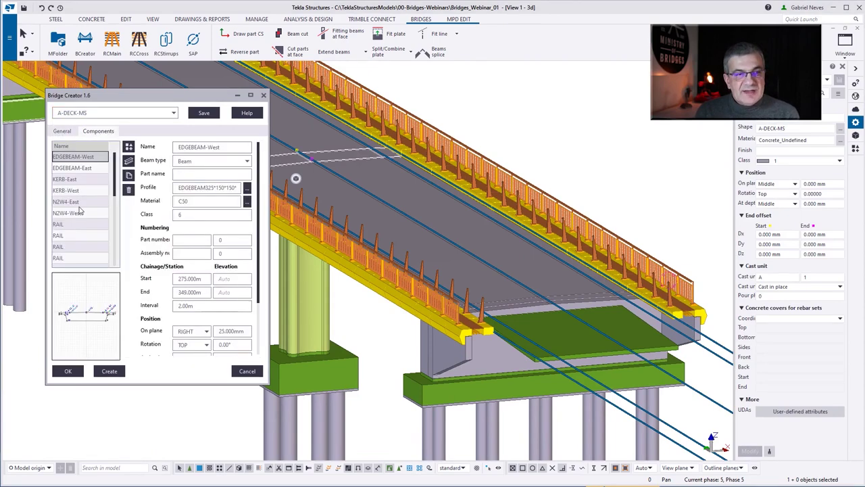
# Set the profile of all eight RAIL components to RSC76*38*6.70.
pyautogui.click(67, 225)
pyautogui.moveTo(201, 187); pyautogui.dragTo(149, 187)
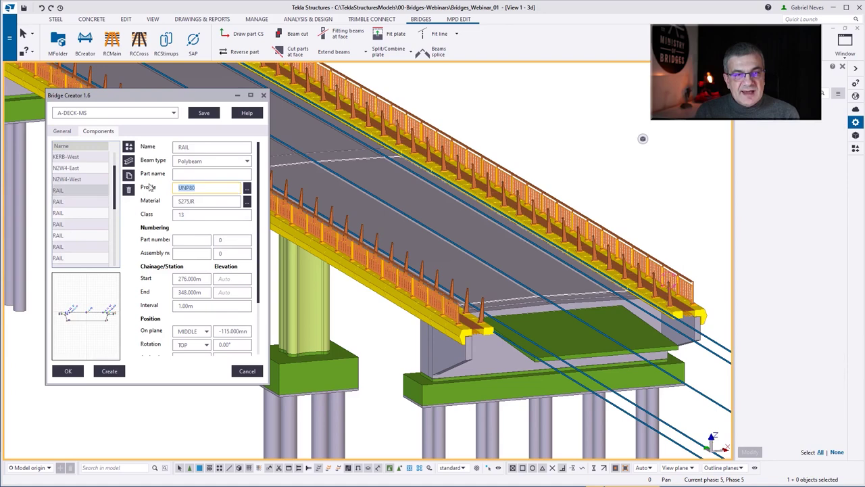
pyautogui.click(74, 202)
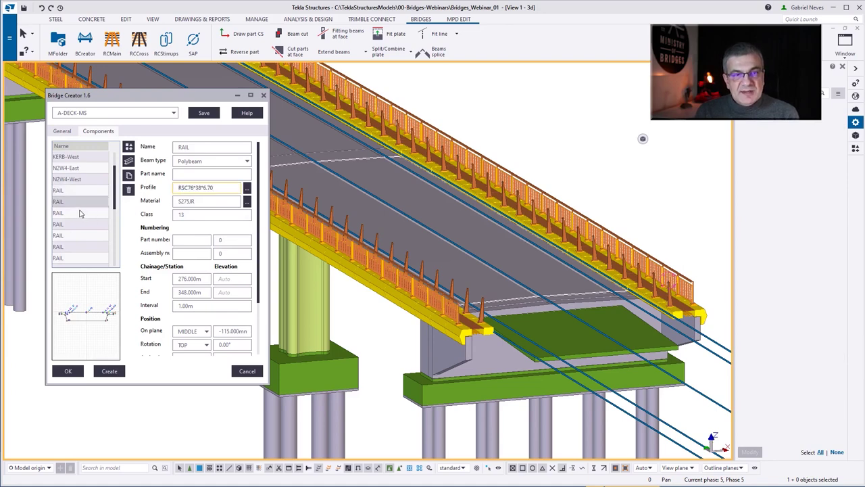
pyautogui.click(80, 214)
pyautogui.click(79, 224)
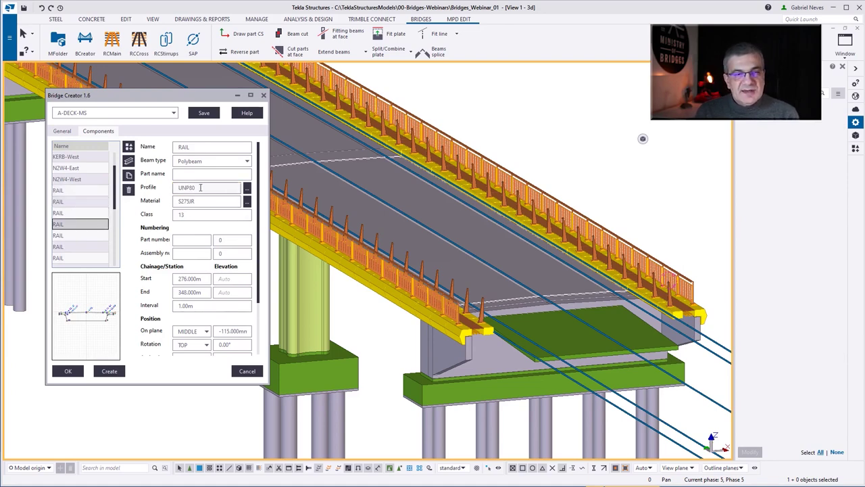
pyautogui.click(75, 235)
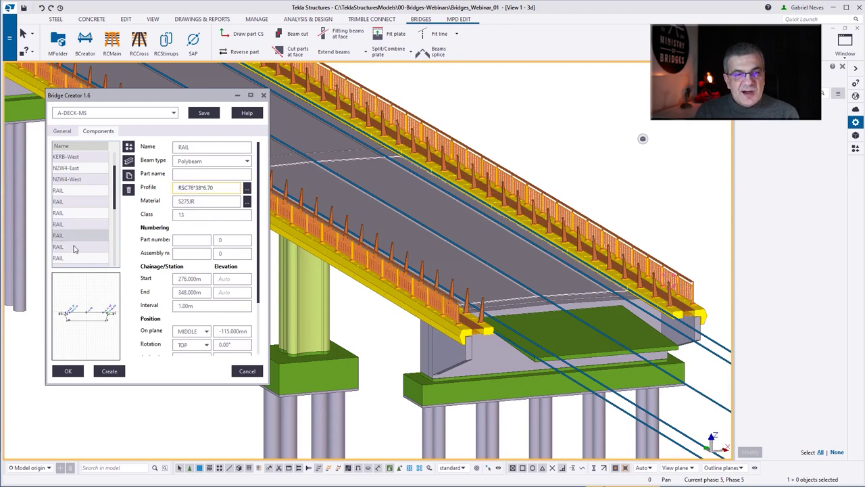
pyautogui.click(74, 249)
pyautogui.moveTo(196, 189); pyautogui.dragTo(169, 191)
pyautogui.write('RSC76*38*6.70')
pyautogui.scroll(-1, 88, 244)
pyautogui.click(77, 226)
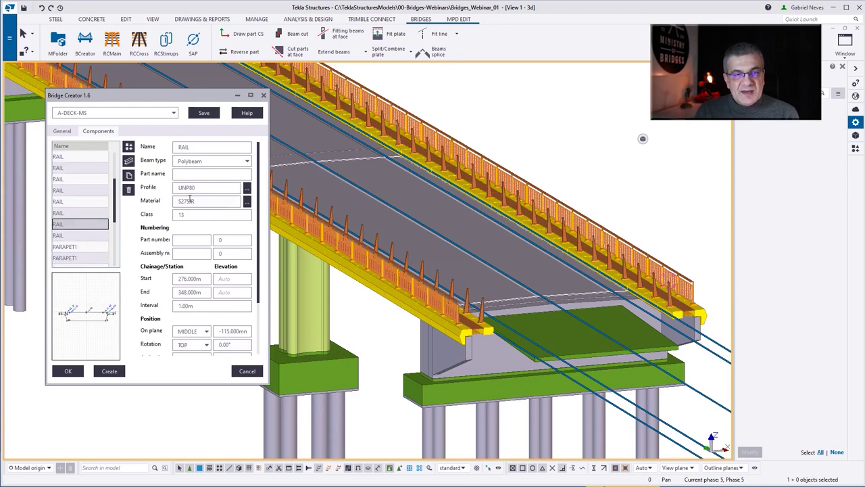
pyautogui.click(78, 236)
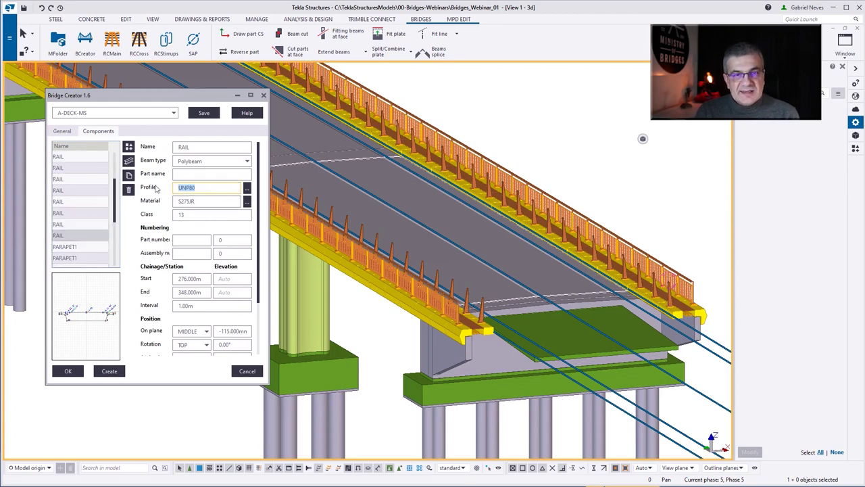
pyautogui.click(81, 247)
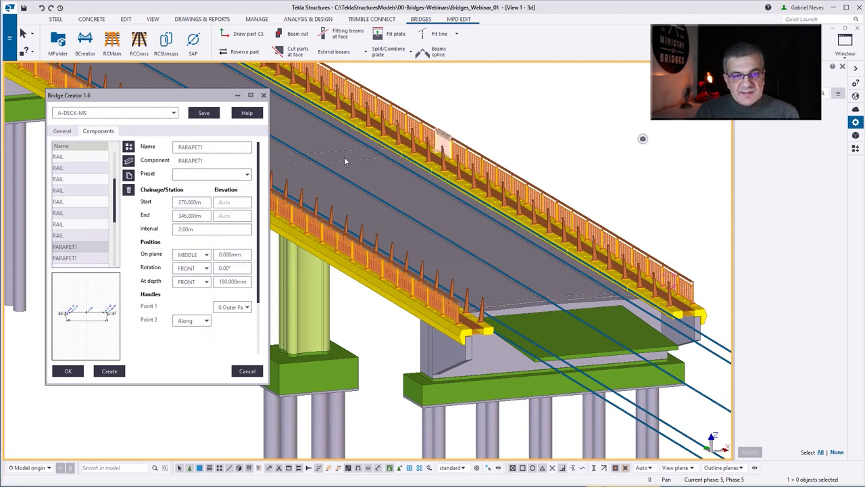
# Enter the shape name A-DECK-MS and create the deck mid-section with its rail components.
pyautogui.click(109, 371)
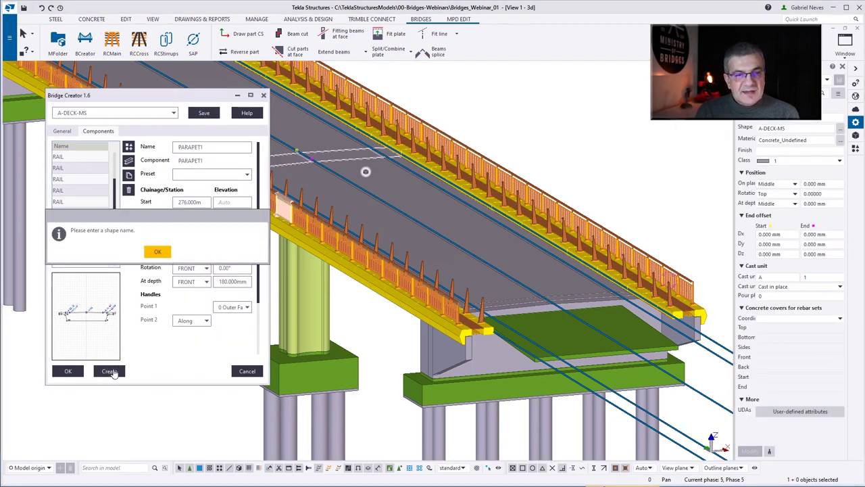
pyautogui.click(157, 251)
pyautogui.click(62, 131)
pyautogui.click(101, 113)
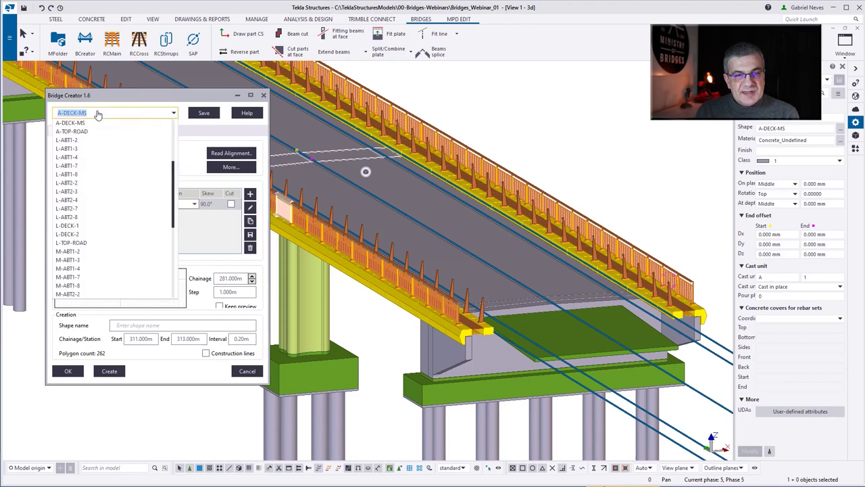
pyautogui.click(110, 99)
pyautogui.click(134, 326)
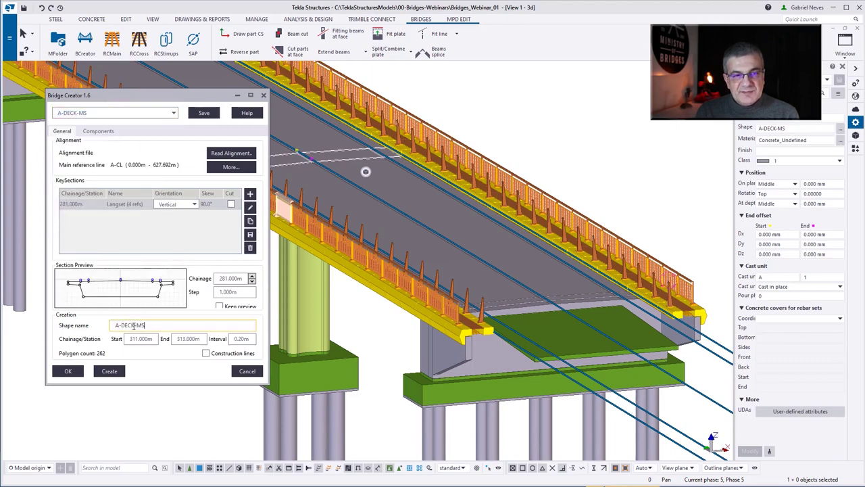
pyautogui.click(110, 371)
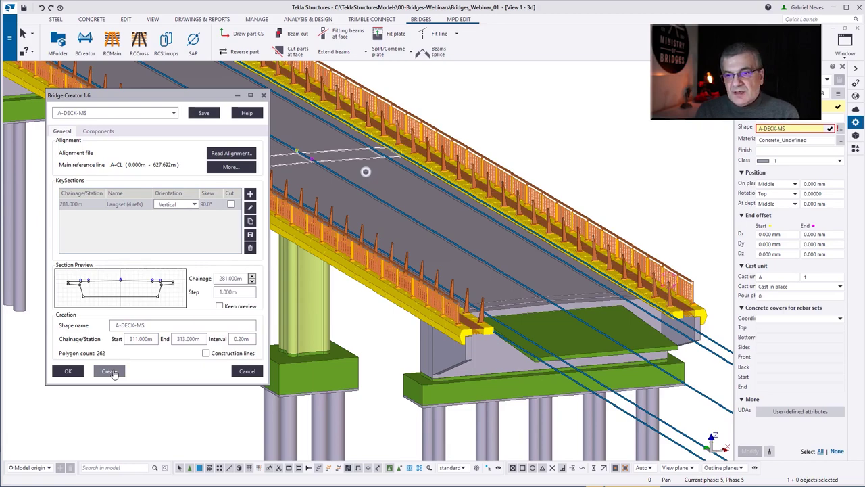
# Examine the channel rails against the parapet posts at the deck end and along the whole bridge.
pyautogui.scroll(5, 666, 290)
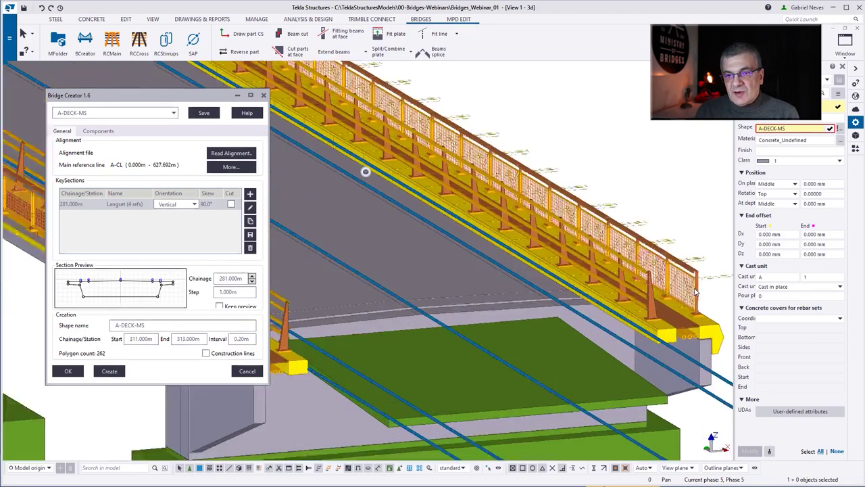
pyautogui.scroll(4, 630, 268)
pyautogui.keyDown('ctrl'); pyautogui.moveTo(602, 261); pyautogui.dragTo(560, 241, button='middle'); pyautogui.keyUp('ctrl')
pyautogui.scroll(-10, 560, 241)
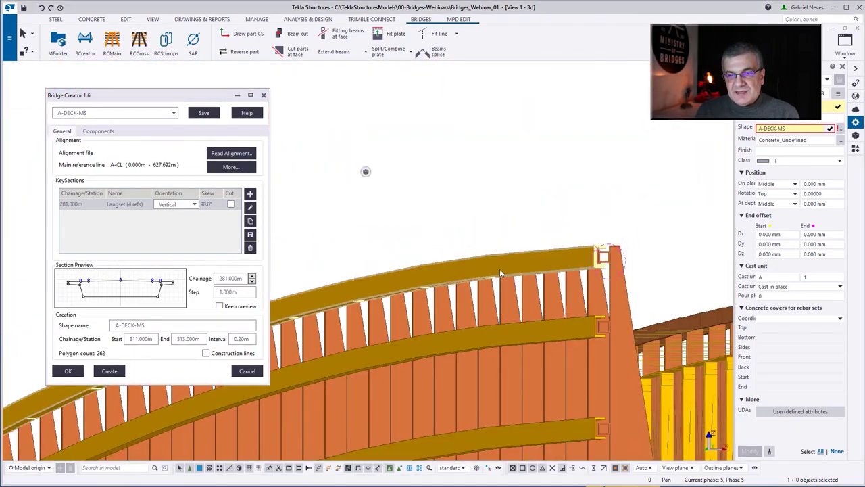
pyautogui.scroll(4, 496, 274)
pyautogui.scroll(-10, 497, 273)
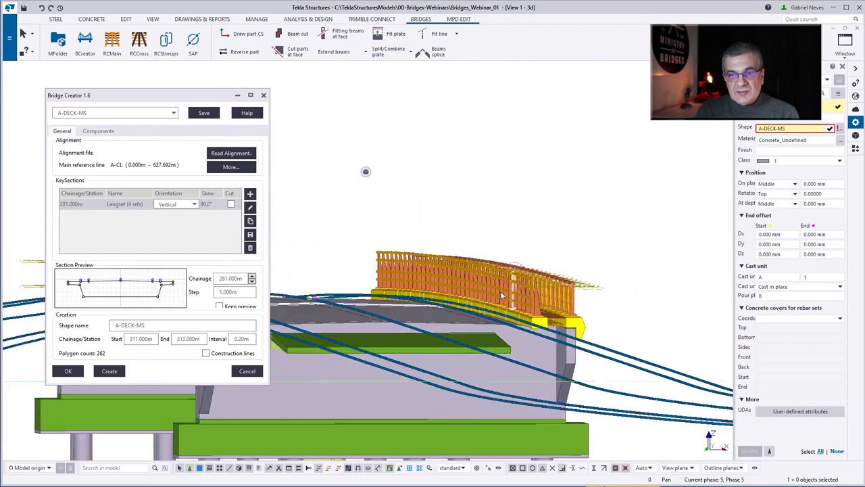
pyautogui.scroll(4, 488, 312)
pyautogui.keyDown('ctrl'); pyautogui.moveTo(490, 312); pyautogui.dragTo(589, 244, button='middle'); pyautogui.keyUp('ctrl')
pyautogui.rightClick(589, 240)
pyautogui.click(616, 296)
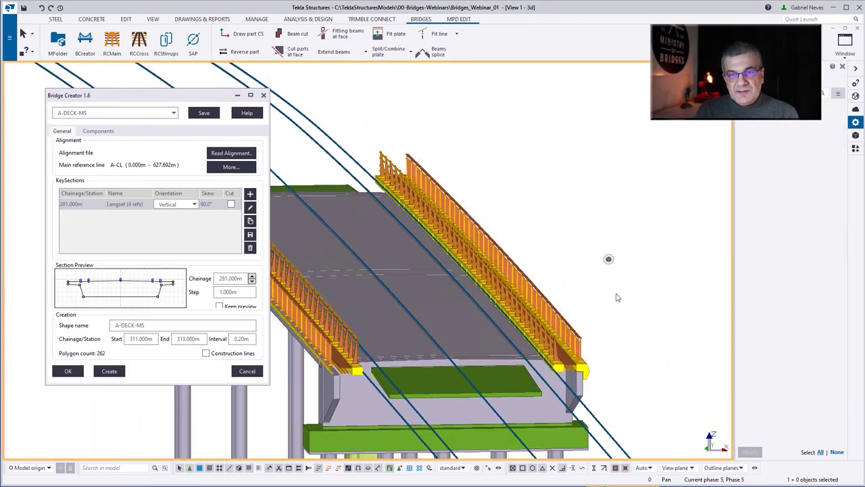
pyautogui.scroll(-4, 563, 281)
pyautogui.scroll(-2, 492, 295)
pyautogui.scroll(-6, 383, 325)
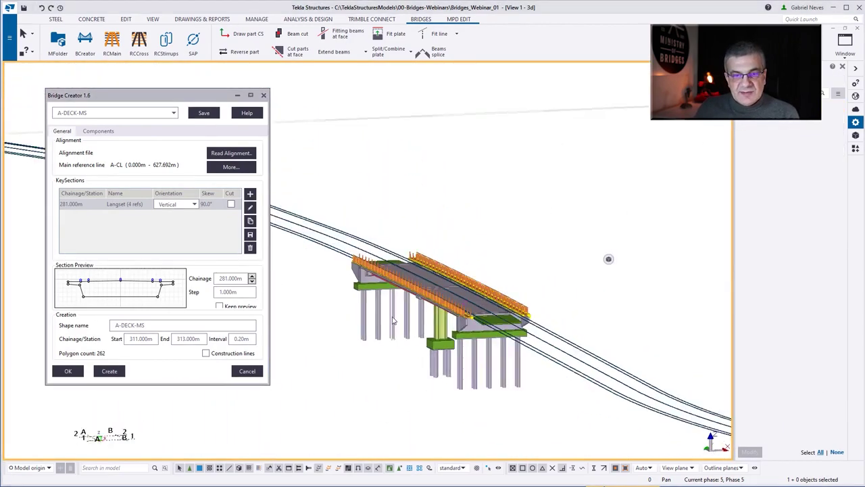
# Load the M-ABT1-2 settings and create the shape at the first abutment of the M-CL bridge.
pyautogui.scroll(8, 379, 323)
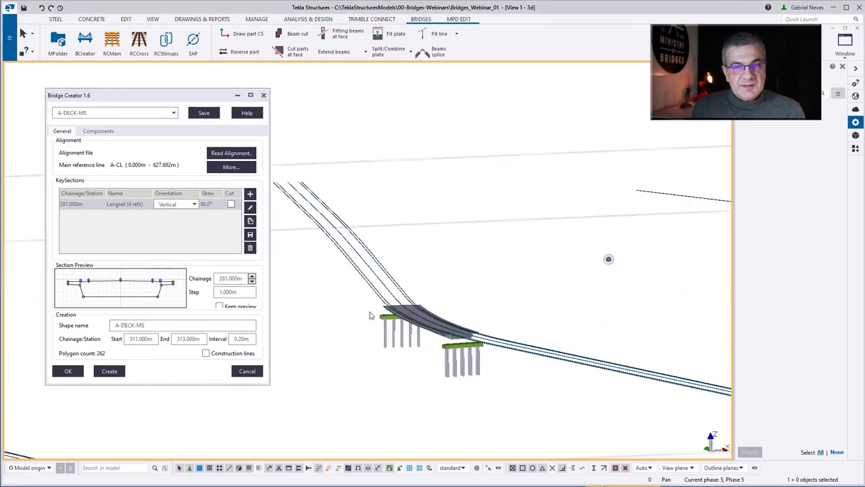
pyautogui.scroll(8, 359, 321)
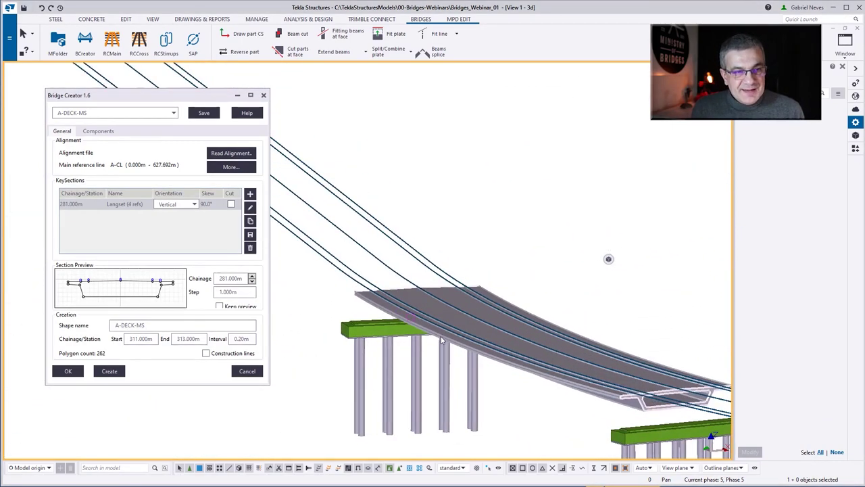
pyautogui.click(501, 196)
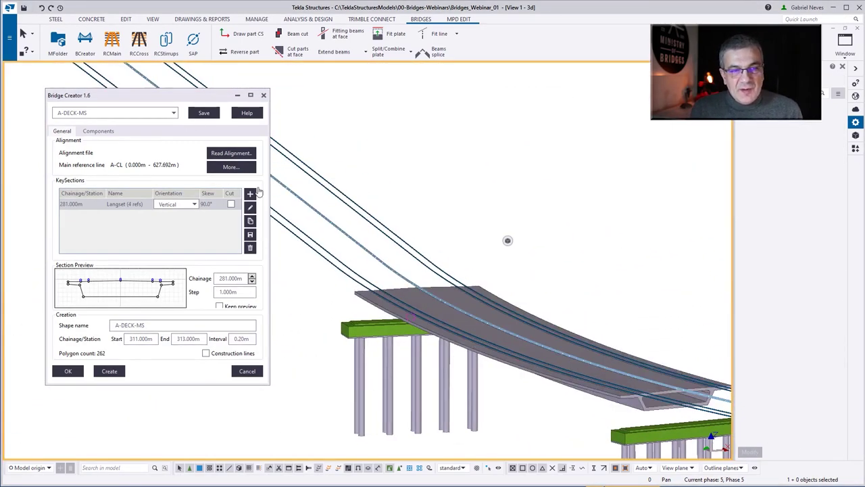
pyautogui.keyDown('ctrl'); pyautogui.moveTo(413, 334); pyautogui.dragTo(466, 330, button='middle'); pyautogui.keyUp('ctrl')
pyautogui.scroll(-1, 449, 245)
pyautogui.click(173, 113)
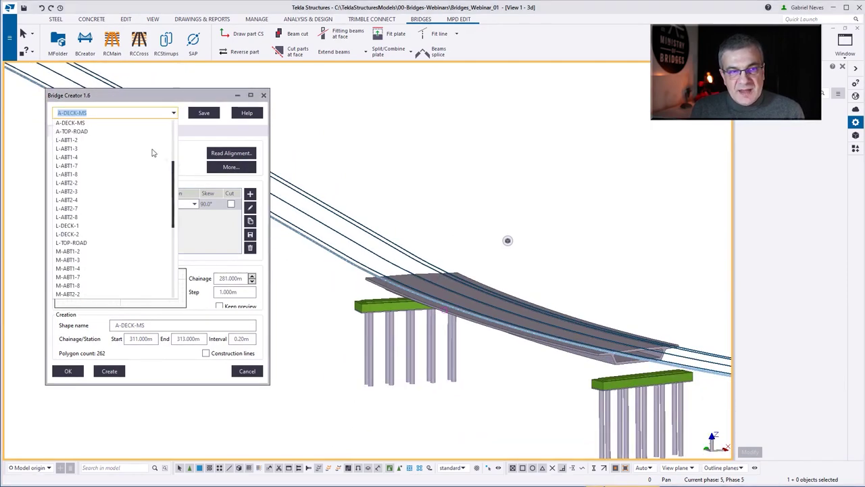
pyautogui.click(111, 251)
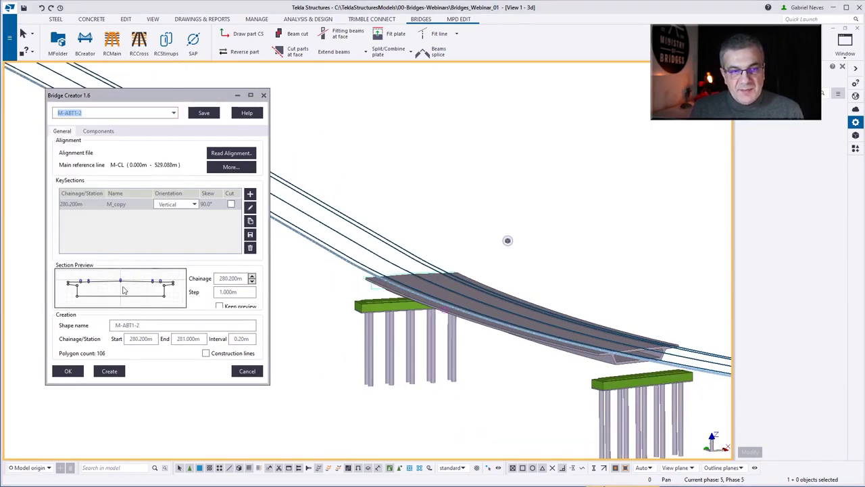
pyautogui.click(109, 371)
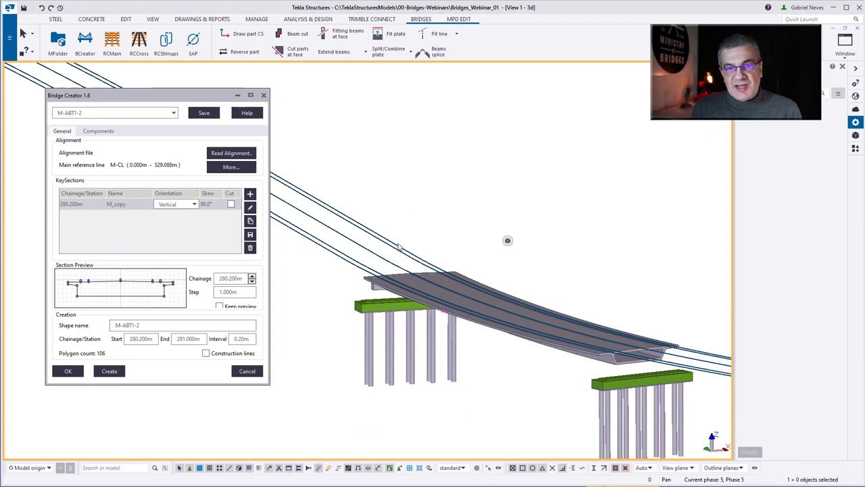
# Load the M-ABT1-3 settings and create the shape at the first abutment of the M-CL bridge.
pyautogui.click(121, 113)
pyautogui.click(110, 365)
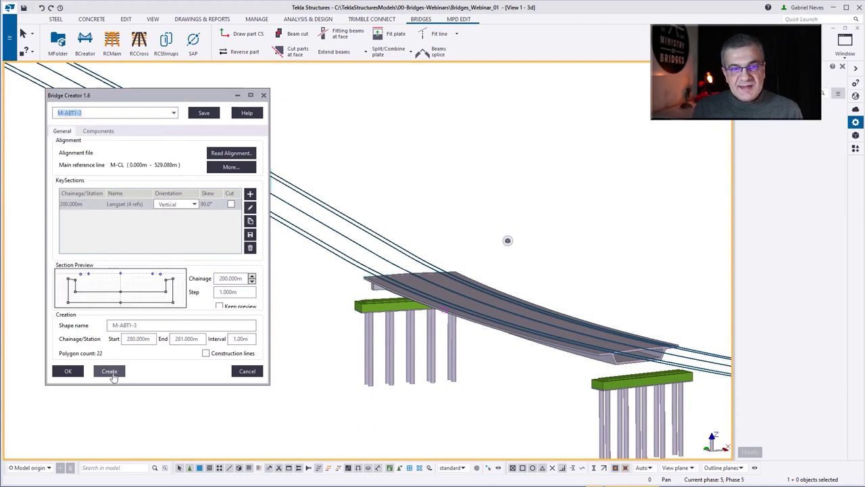
pyautogui.click(109, 371)
pyautogui.scroll(2, 355, 284)
pyautogui.scroll(5, 354, 284)
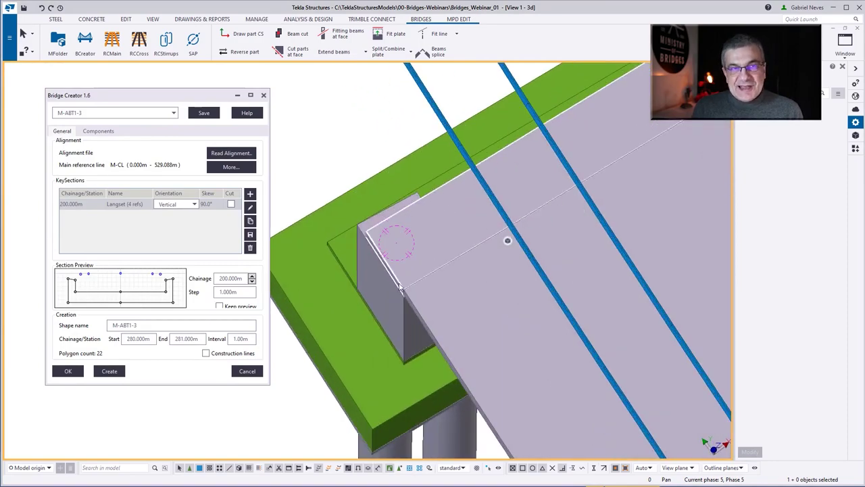
pyautogui.keyDown('ctrl'); pyautogui.moveTo(400, 287); pyautogui.dragTo(503, 141, button='middle'); pyautogui.keyUp('ctrl')
pyautogui.scroll(-1, 393, 328)
pyautogui.keyDown('ctrl'); pyautogui.moveTo(392, 328); pyautogui.dragTo(331, 358, button='middle'); pyautogui.keyUp('ctrl')
# Load the M-ABT1-4 settings and create the shape behind the first abutment from chainage 279.400m to 280.000m.
pyautogui.click(102, 115)
pyautogui.click(90, 138)
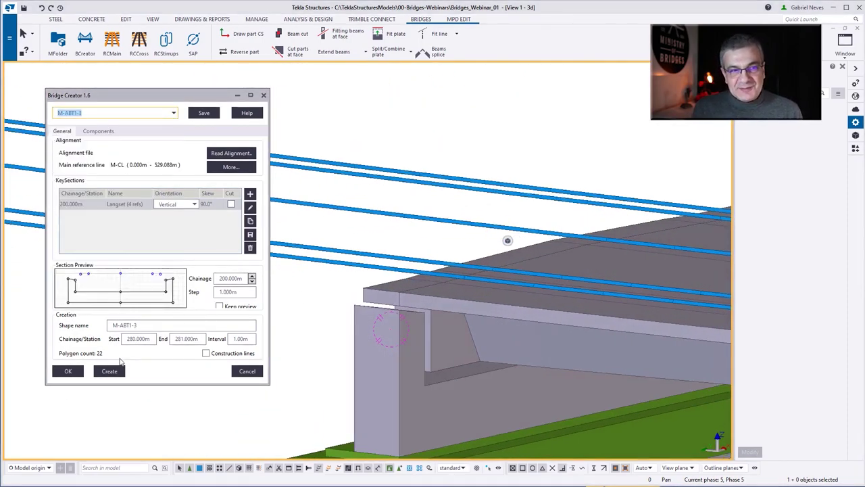
pyautogui.click(110, 371)
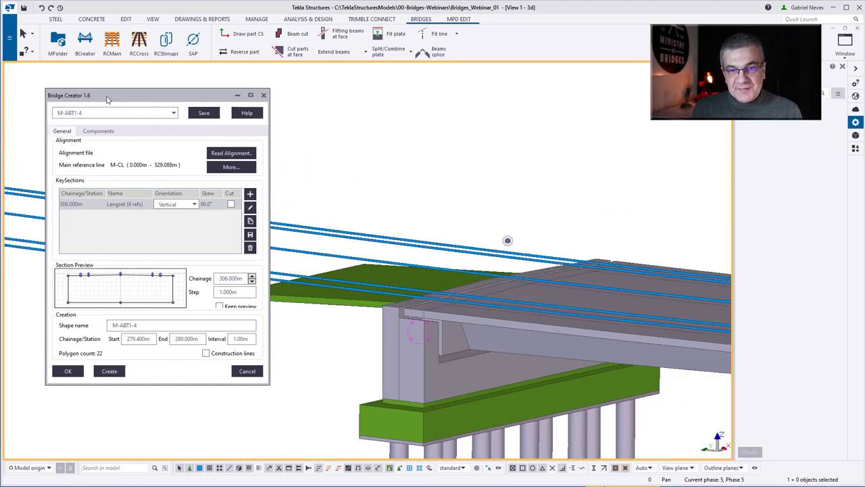
# Create the two side walls of the first abutment from the saved M-ABT1-7 and M-ABT1-8 settings.
pyautogui.click(108, 113)
pyautogui.click(129, 290)
pyautogui.click(110, 371)
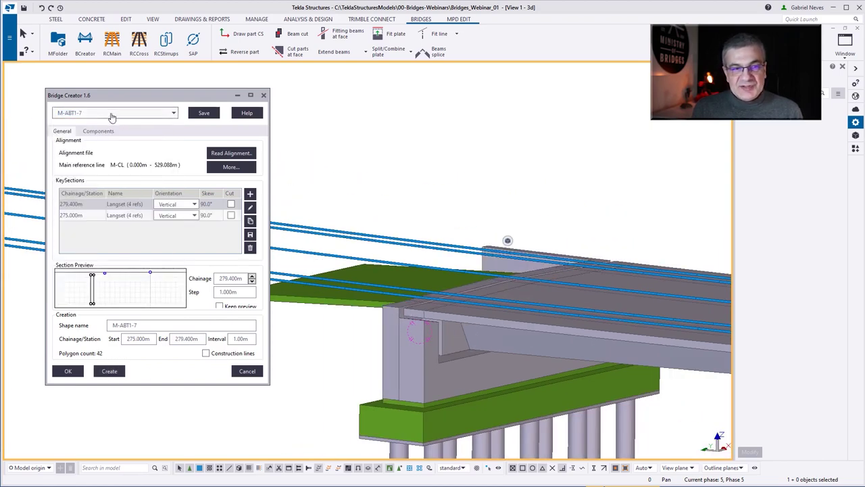
pyautogui.click(112, 116)
pyautogui.click(112, 374)
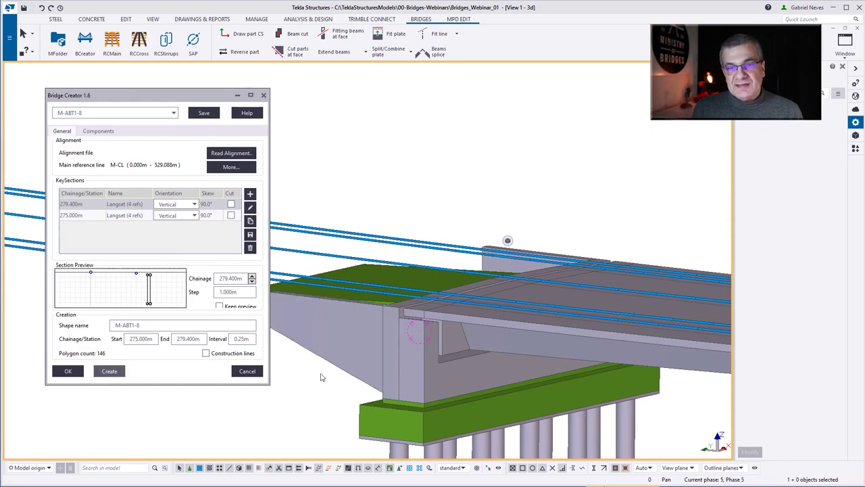
pyautogui.keyDown('ctrl'); pyautogui.moveTo(321, 377); pyautogui.dragTo(354, 369, button='middle'); pyautogui.keyUp('ctrl')
pyautogui.scroll(-6, 351, 297)
# Create the second abutment's M-ABT2-2, M-ABT2-3 and M-ABT2-4 shapes from their saved settings.
pyautogui.click(112, 117)
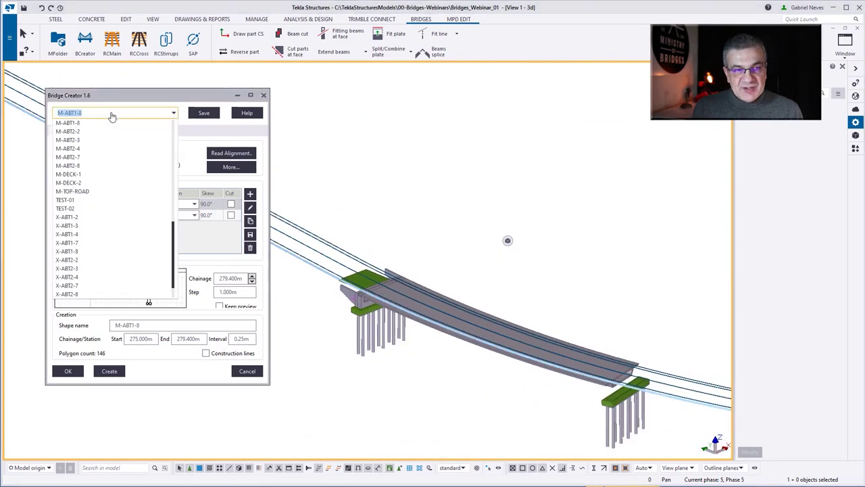
pyautogui.click(109, 370)
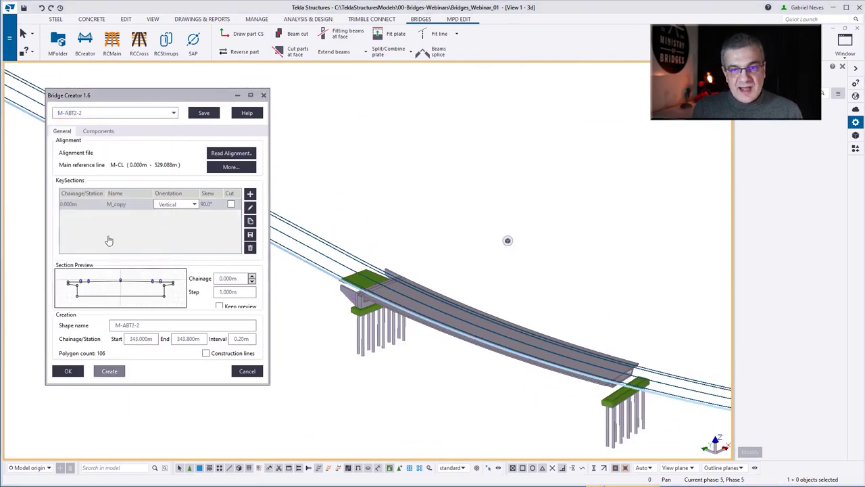
pyautogui.click(99, 112)
pyautogui.press('Return')
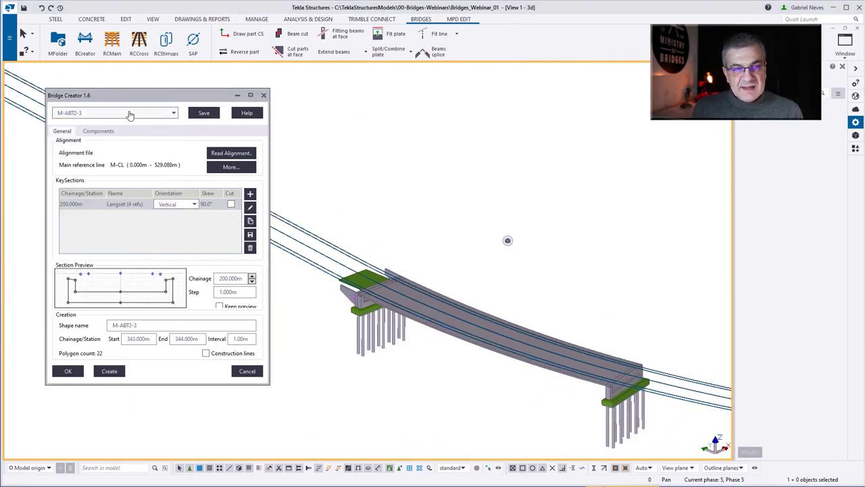
pyautogui.click(129, 114)
pyautogui.press('Return')
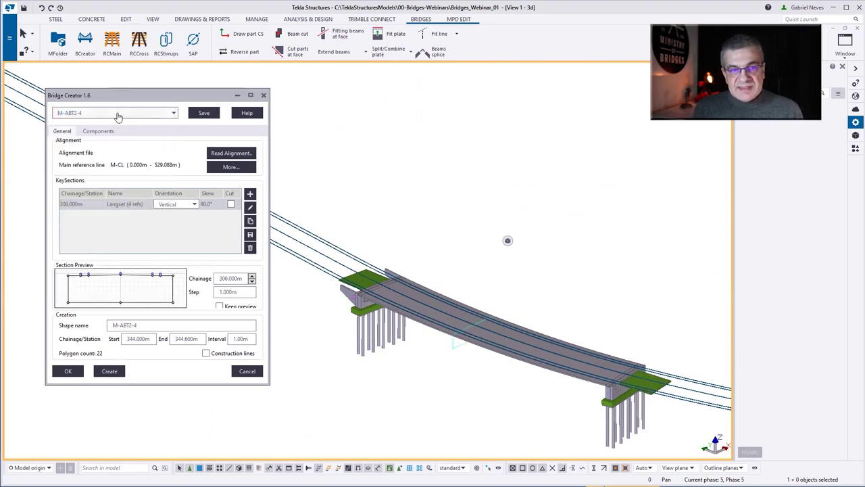
# Create the two side walls of the second abutment from the saved M-ABT2-7 and M-ABT2-8 settings.
pyautogui.click(120, 114)
pyautogui.press('Return')
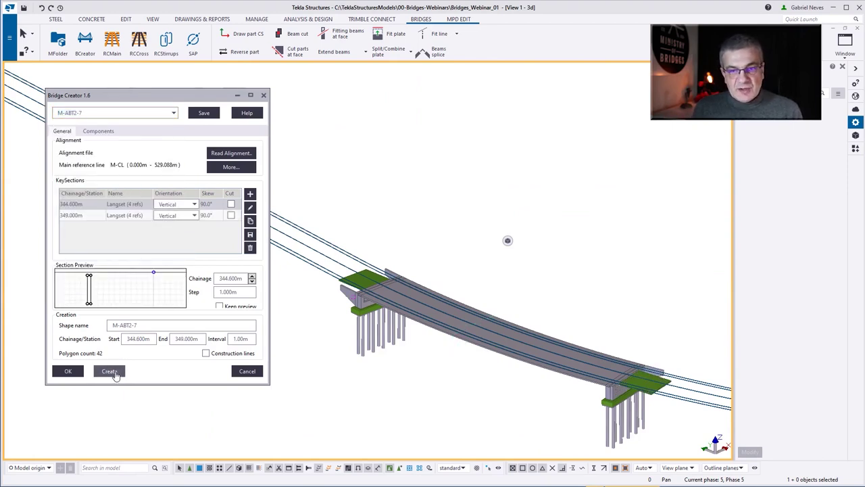
pyautogui.click(128, 113)
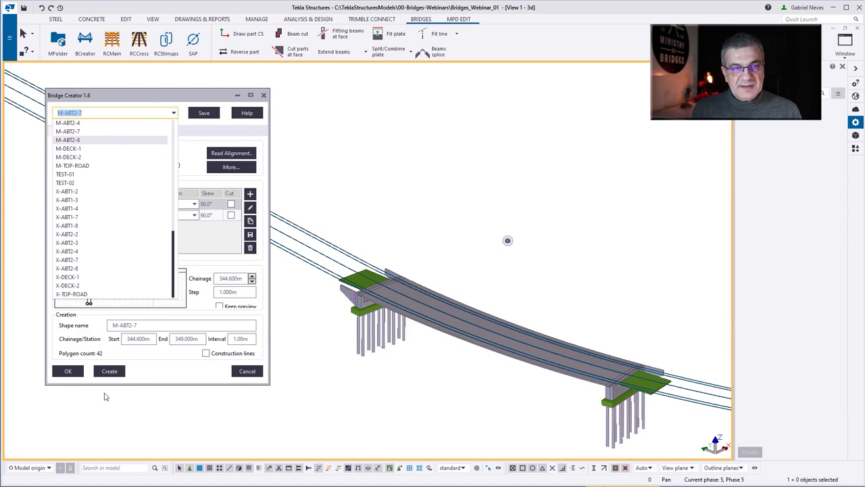
pyautogui.press('Return')
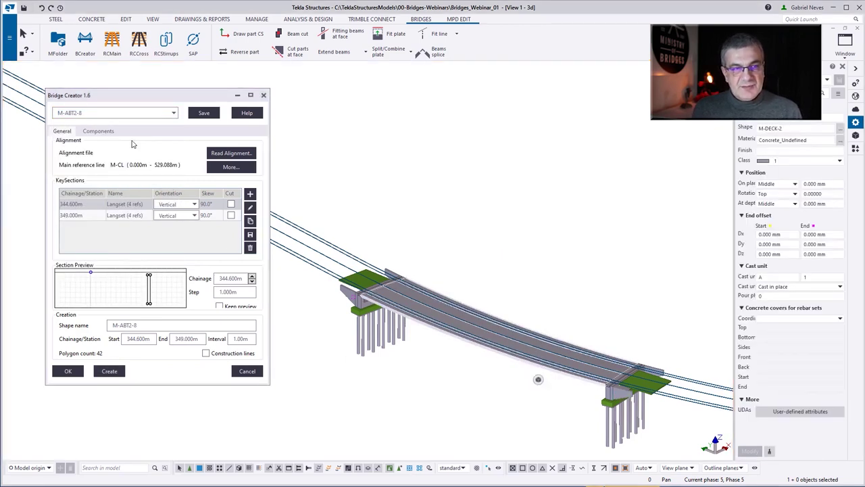
# Load the M-DECK-2 settings, review the edge beam, kerb and parapet components, and create them along the M bridge deck.
pyautogui.click(110, 113)
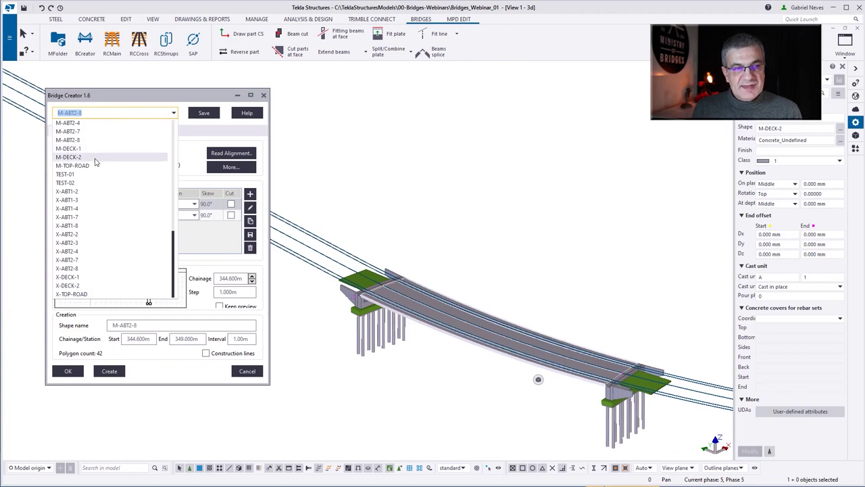
pyautogui.click(96, 158)
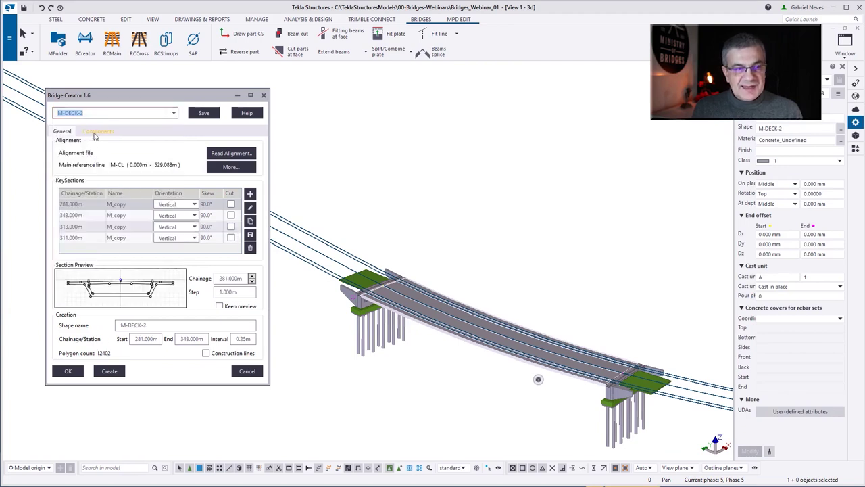
pyautogui.click(98, 131)
pyautogui.scroll(2, 76, 183)
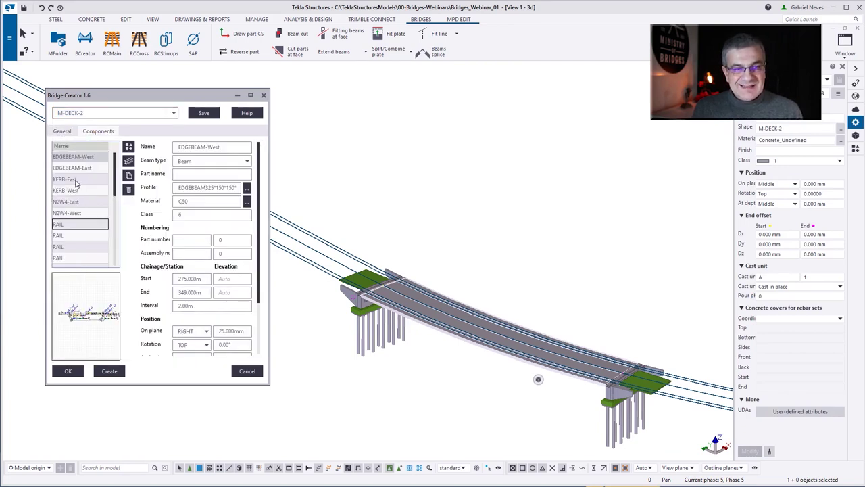
pyautogui.click(71, 159)
pyautogui.click(70, 168)
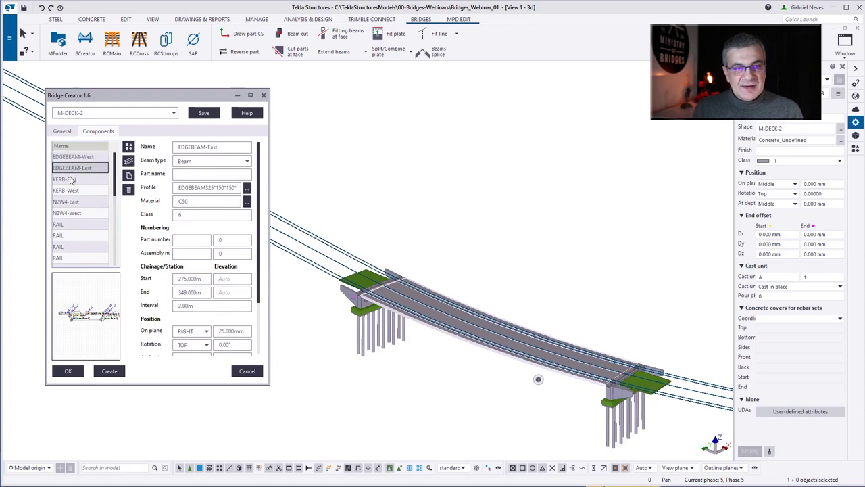
pyautogui.click(71, 179)
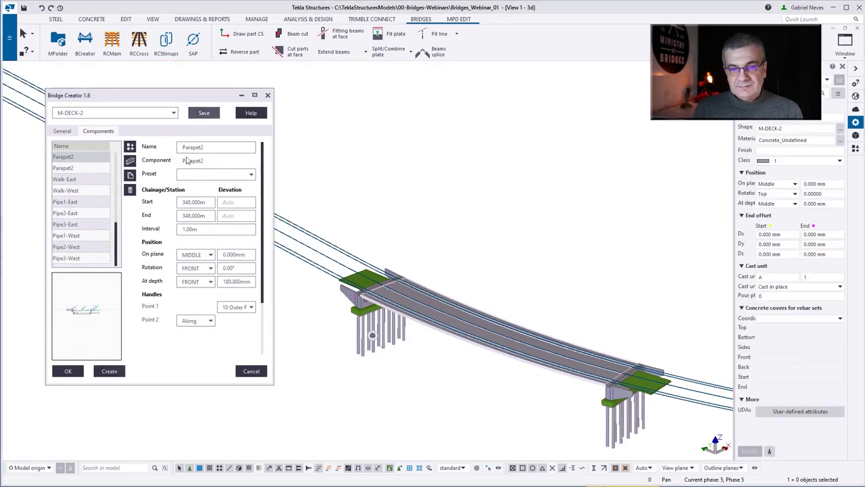
pyautogui.click(61, 131)
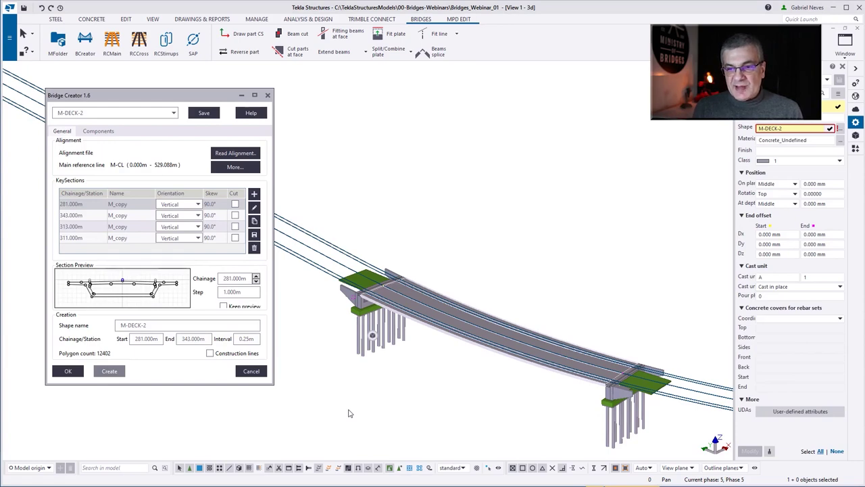
# Examine the edge beams and parapets along the M bridge and at its second abutment.
pyautogui.scroll(6, 669, 374)
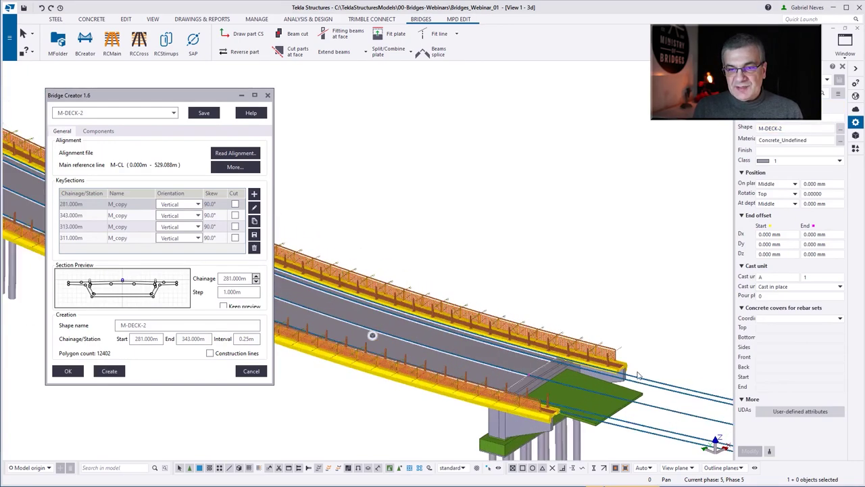
pyautogui.rightClick(655, 271)
pyautogui.click(694, 321)
pyautogui.keyDown('ctrl'); pyautogui.moveTo(605, 371); pyautogui.dragTo(525, 336, button='middle'); pyautogui.keyUp('ctrl')
pyautogui.scroll(-8, 524, 336)
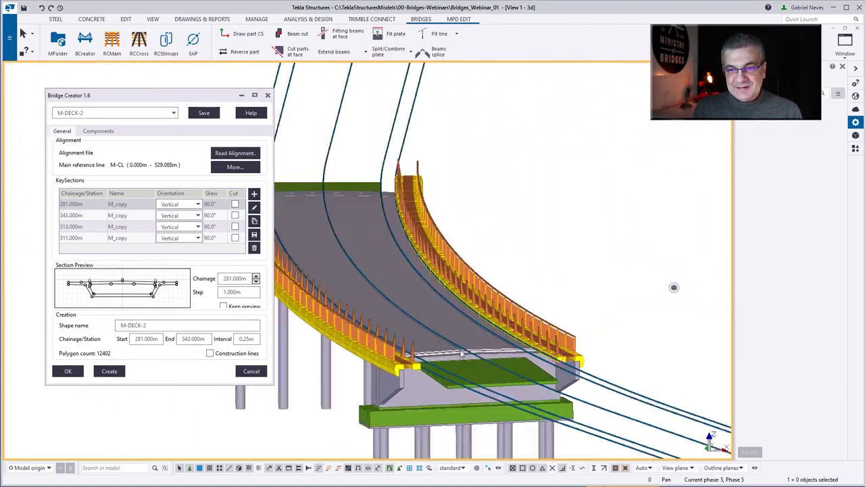
pyautogui.scroll(3, 614, 355)
pyautogui.scroll(2, 614, 355)
pyautogui.keyDown('ctrl'); pyautogui.moveTo(613, 355); pyautogui.dragTo(558, 334, button='middle'); pyautogui.keyUp('ctrl')
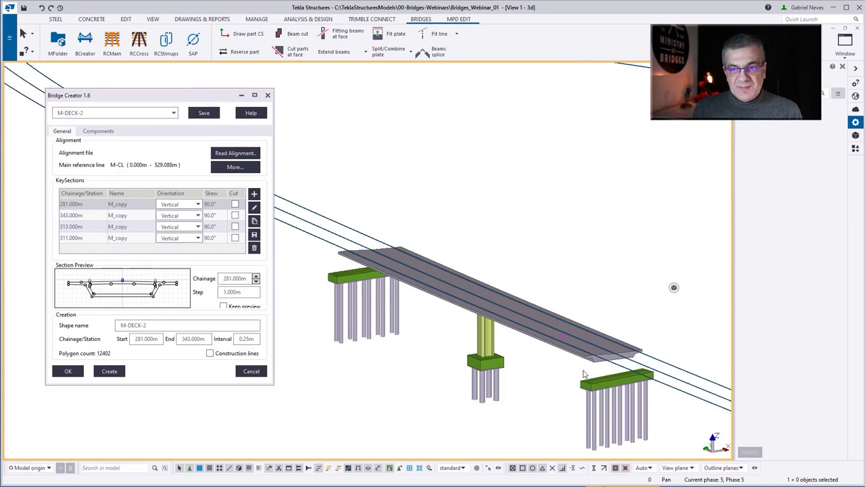
# Select the X bridge's deck and load the X-DECK-1 settings.
pyautogui.scroll(2, 585, 374)
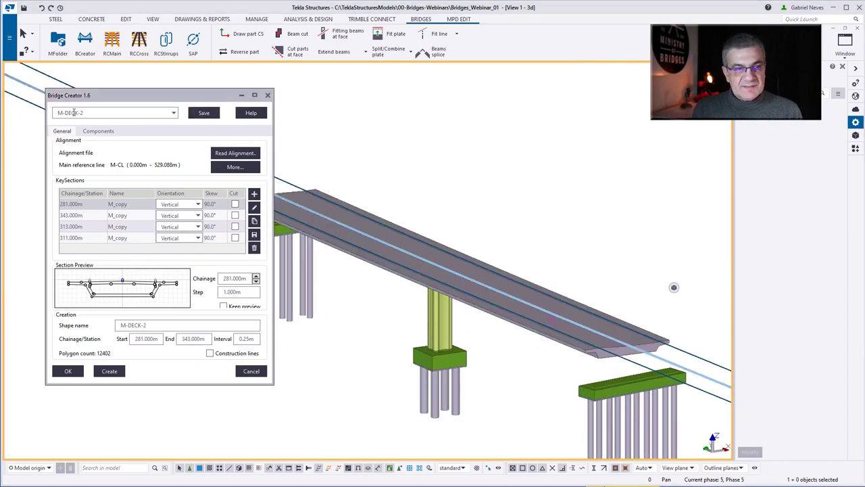
pyautogui.click(615, 348)
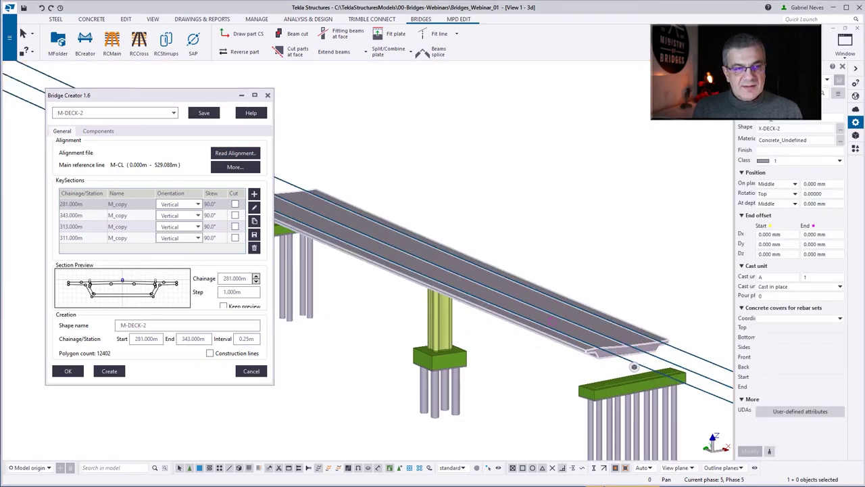
pyautogui.click(141, 113)
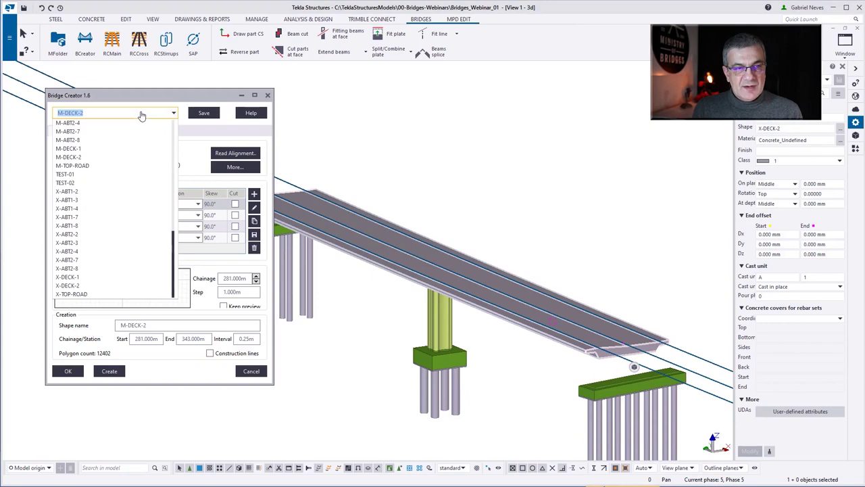
pyautogui.click(99, 277)
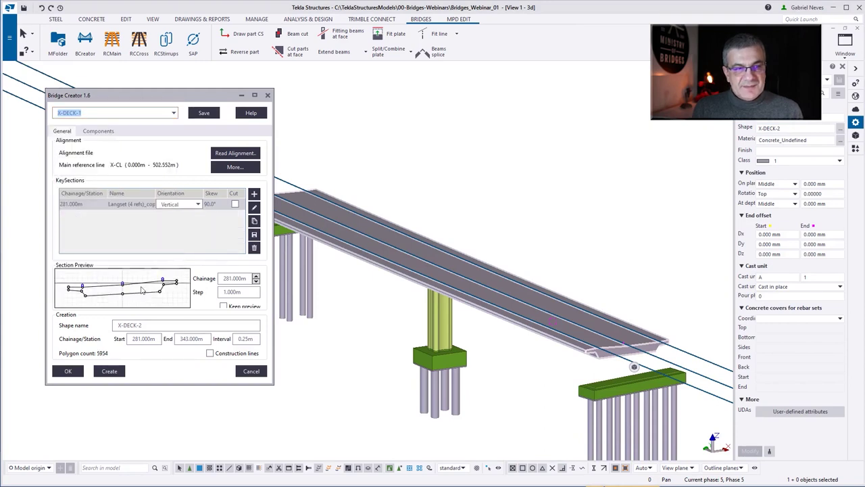
# Rename the key section at 281.000m as XDECK and save it to LIBRARY-A.
pyautogui.click(124, 206)
pyautogui.click(124, 205)
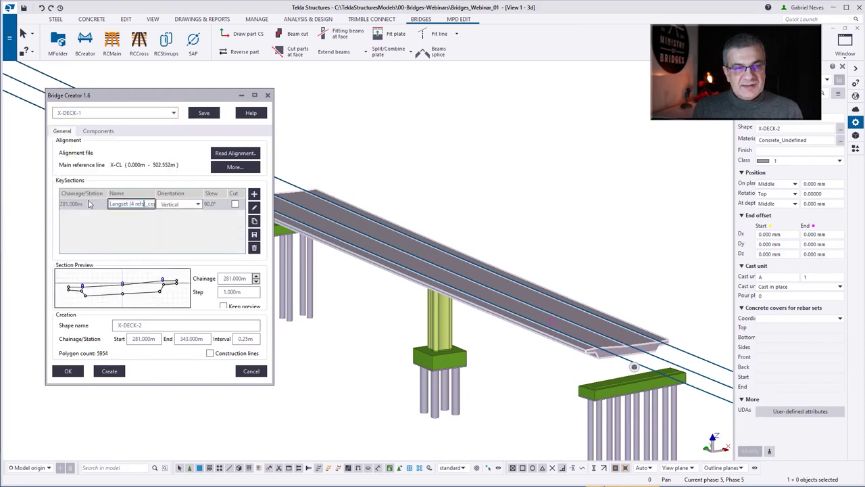
pyautogui.write('XDECK')
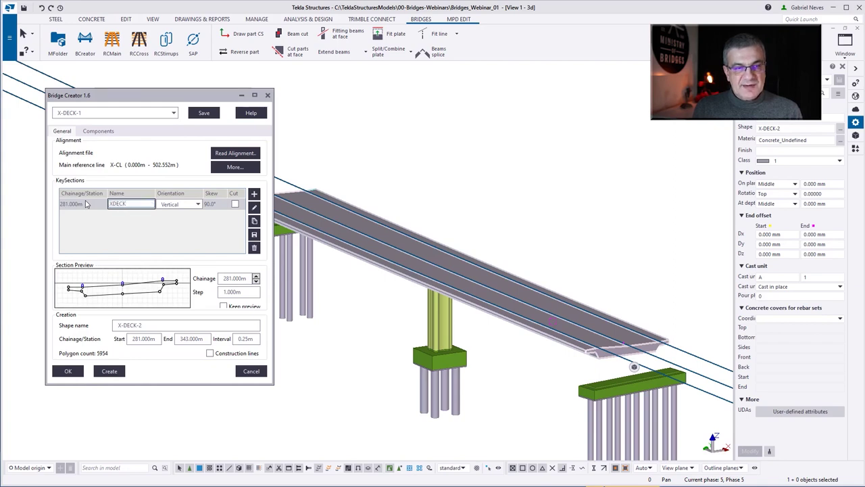
pyautogui.click(85, 204)
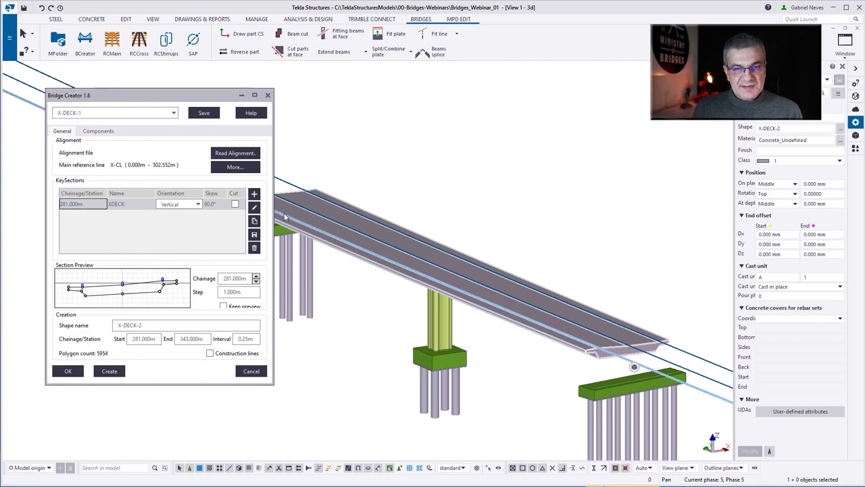
pyautogui.click(254, 234)
pyautogui.click(133, 214)
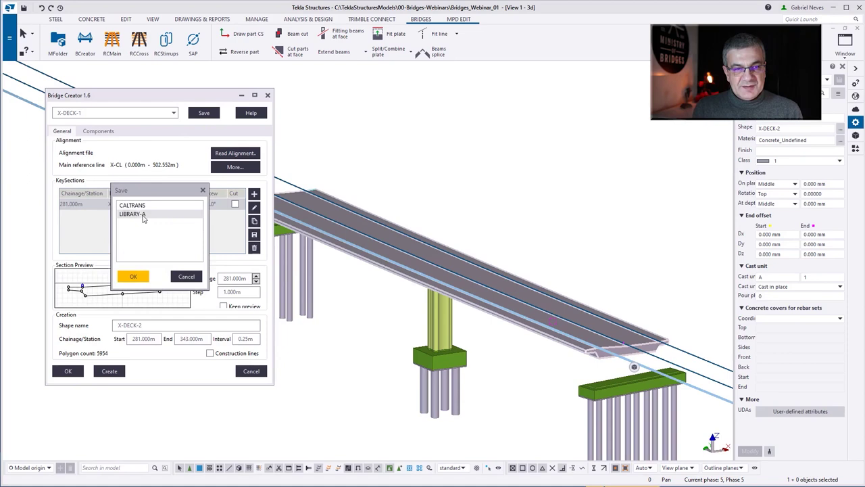
pyautogui.click(135, 277)
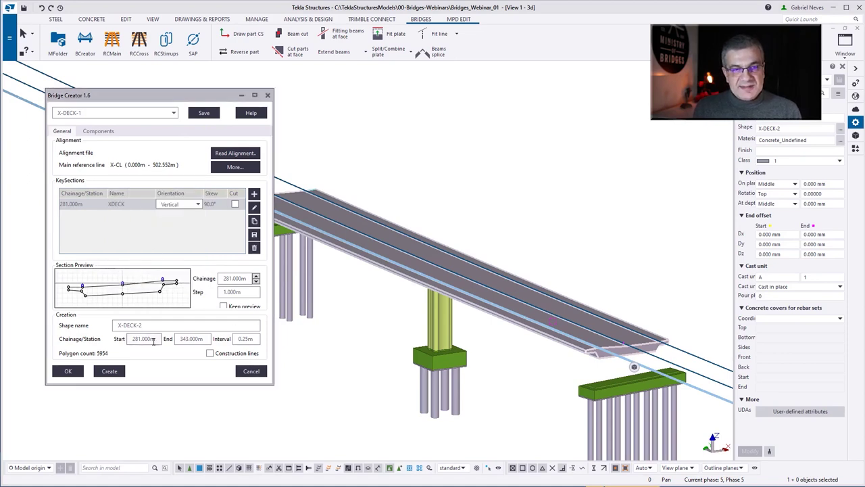
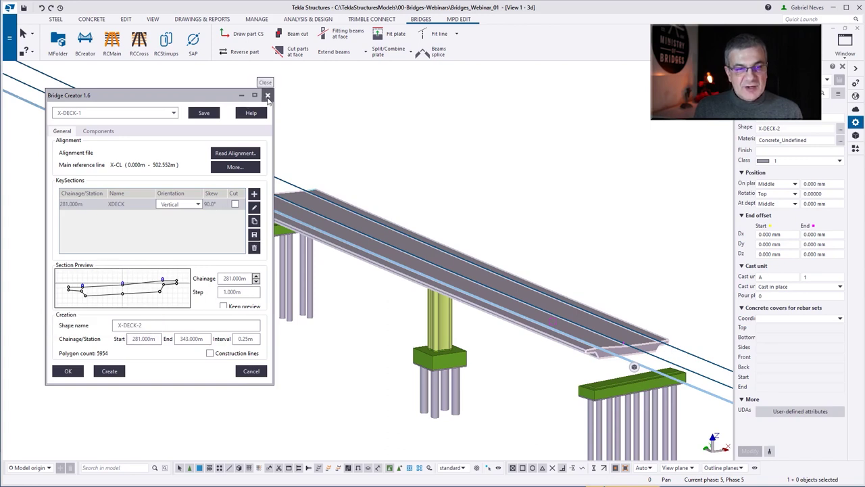
# Load the M-DECK-2 settings and delete all the key sections at 281, 343, 313 and 311 m.
pyautogui.click(169, 113)
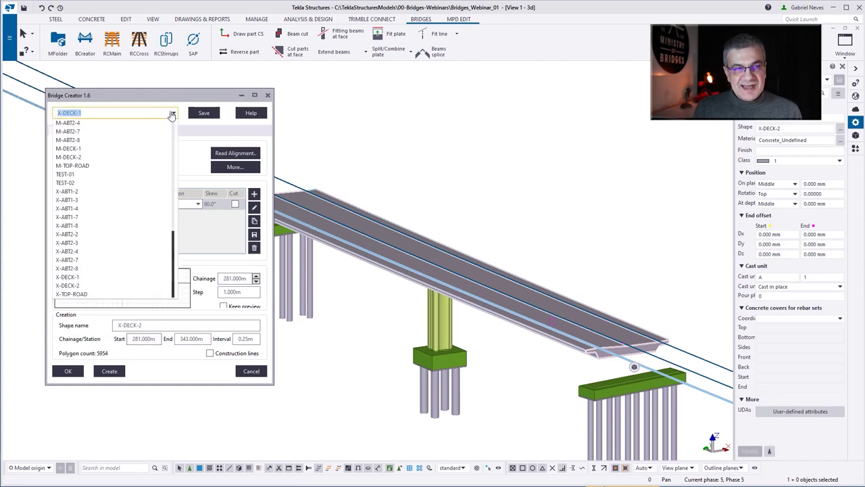
pyautogui.click(113, 156)
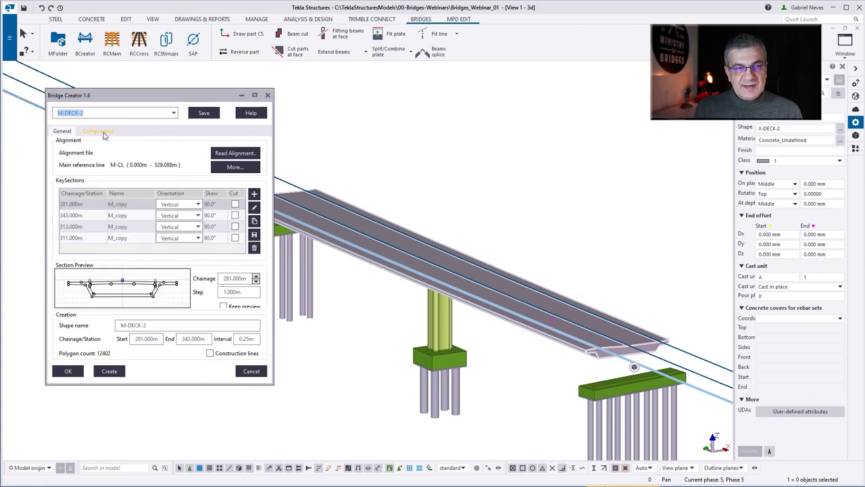
pyautogui.click(101, 132)
pyautogui.click(64, 132)
pyautogui.click(79, 206)
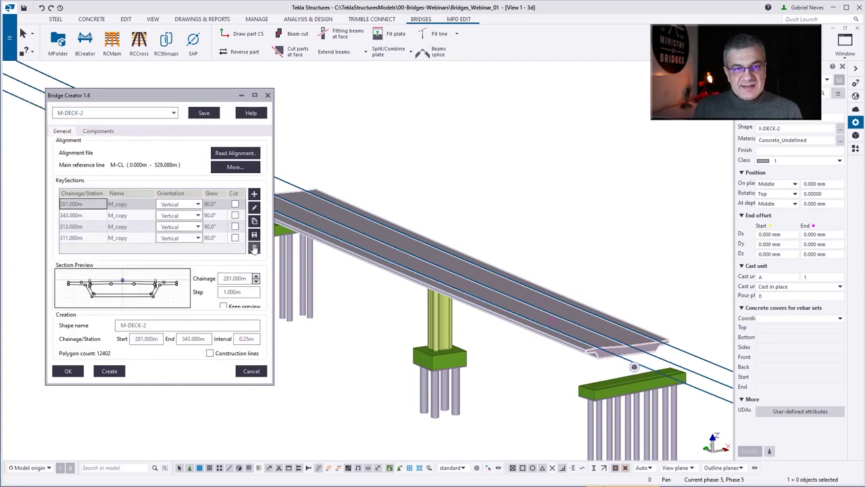
pyautogui.click(254, 248)
pyautogui.click(254, 249)
pyautogui.click(254, 249)
pyautogui.click(254, 248)
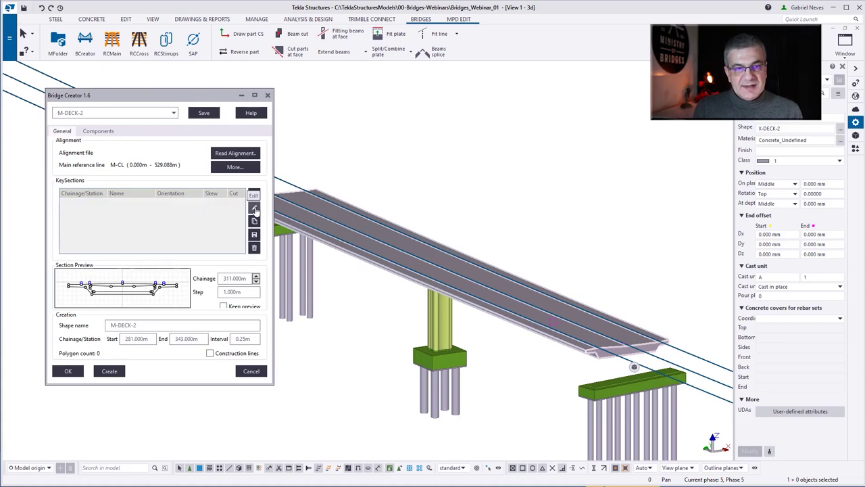
# Read the X bridge's alignment lines from the model and set X-CL as the active main reference line.
pyautogui.click(235, 153)
pyautogui.click(254, 158)
pyautogui.scroll(-5, 483, 232)
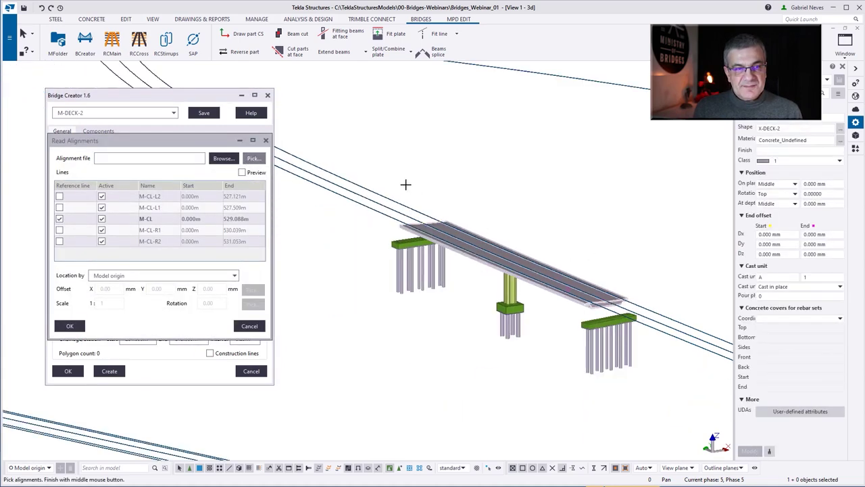
pyautogui.middleClick(321, 219)
pyautogui.click(59, 208)
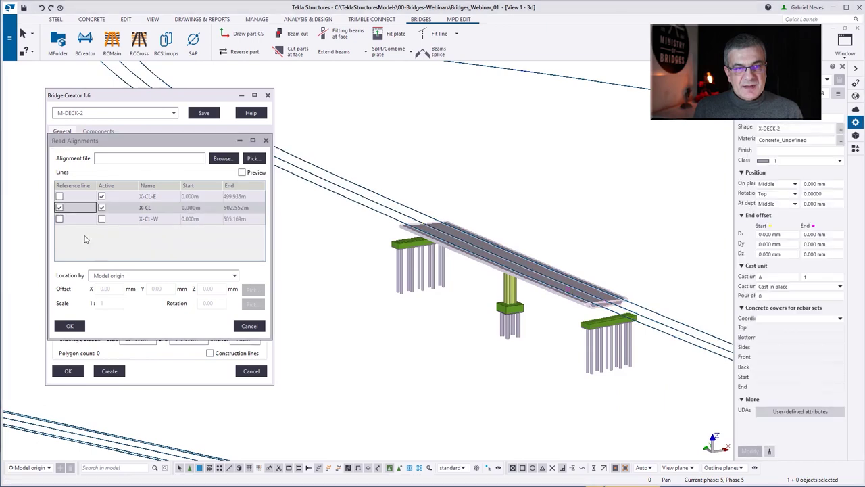
pyautogui.click(101, 208)
pyautogui.click(70, 325)
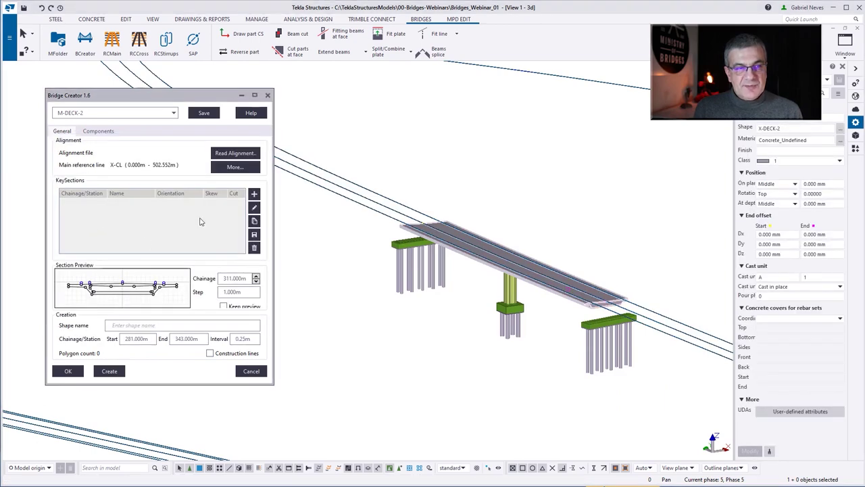
# Add the XDECK_copy section from LIBRARY-A as a key section at chainage 281.000m.
pyautogui.click(255, 195)
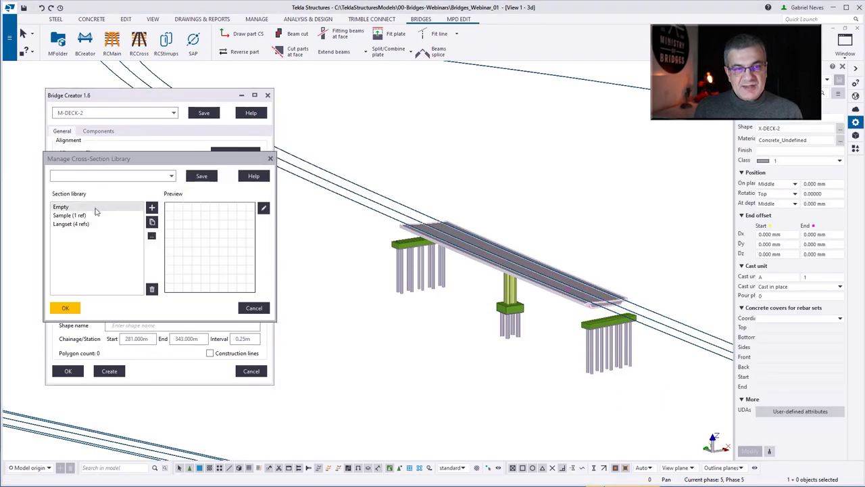
pyautogui.click(95, 177)
pyautogui.click(79, 186)
pyautogui.scroll(-15, 81, 250)
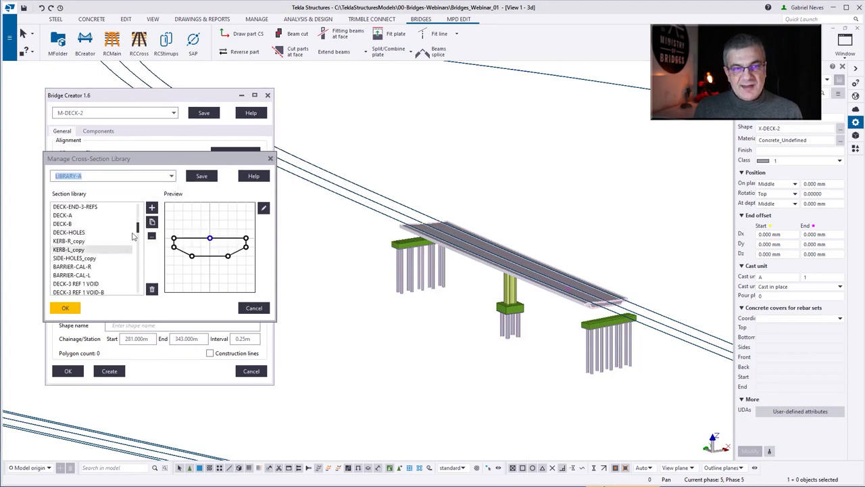
pyautogui.click(73, 284)
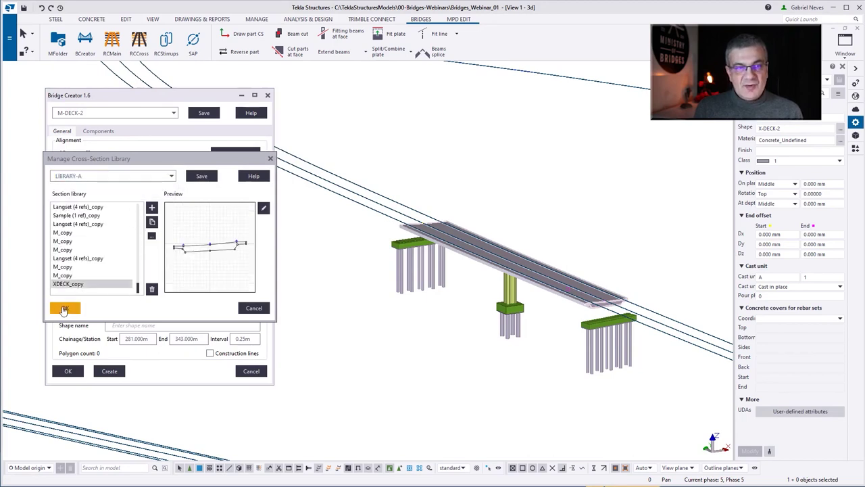
pyautogui.click(65, 307)
pyautogui.doubleClick(90, 204)
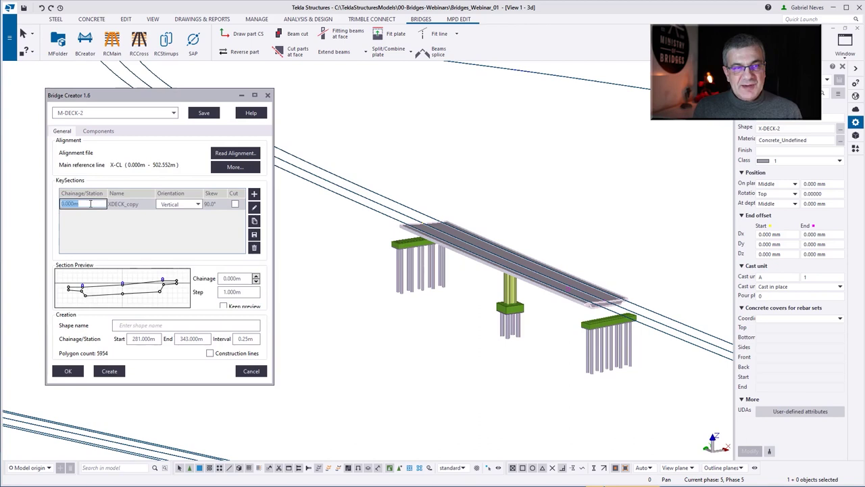
pyautogui.click(142, 205)
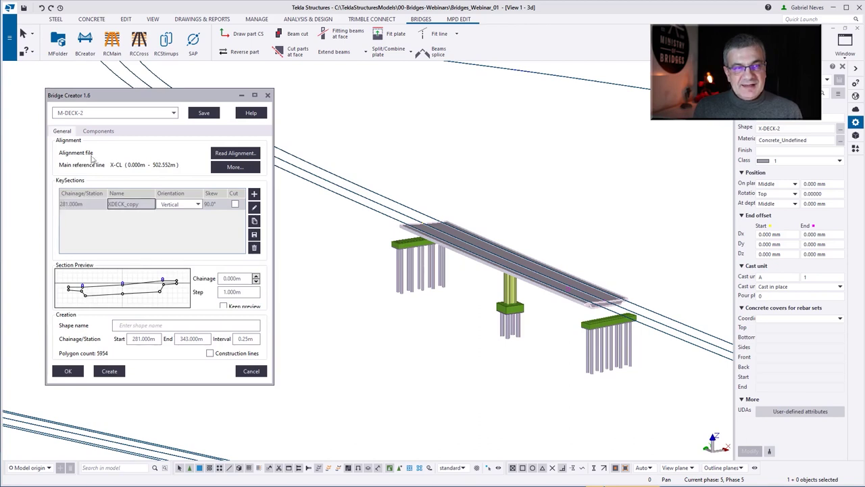
# Name both the settings and the shape X-DECK-2 and save the settings.
pyautogui.click(94, 113)
pyautogui.click(95, 114)
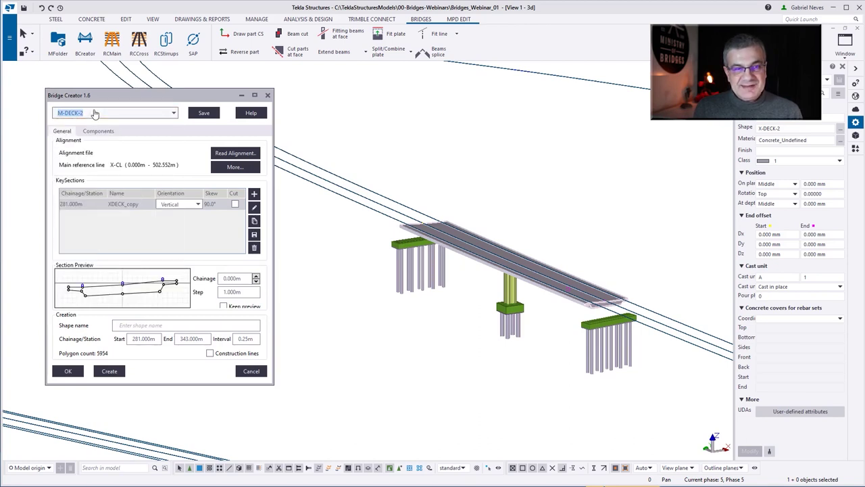
pyautogui.click(205, 114)
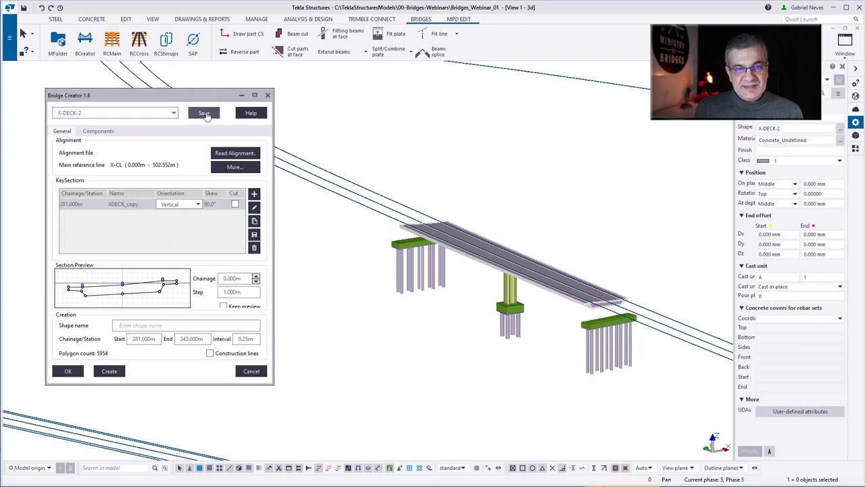
pyautogui.click(102, 114)
pyautogui.hotkey('ctrl', 'c')
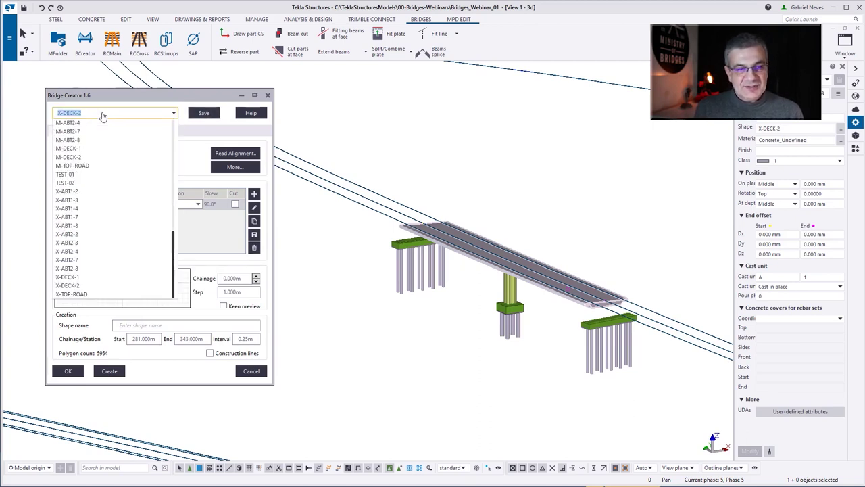
pyautogui.click(147, 324)
pyautogui.click(144, 323)
pyautogui.hotkey('ctrl', 'v')
pyautogui.click(204, 113)
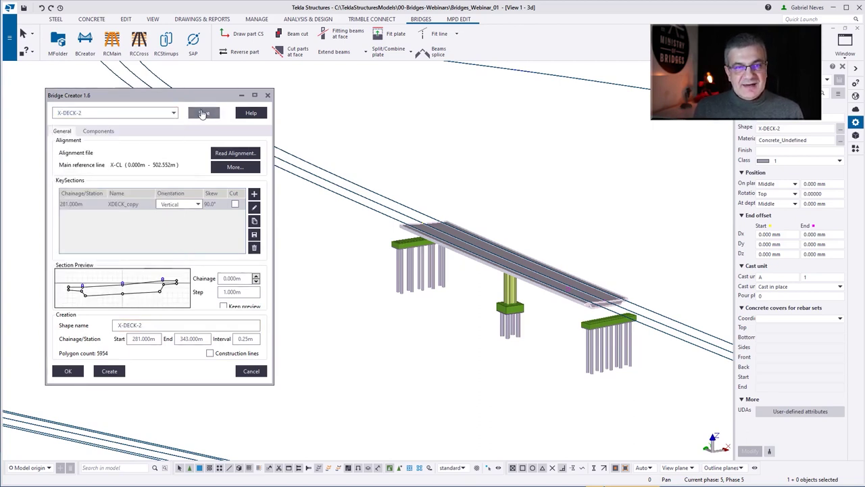
# Link the X-CL alignment proxy in the XDECK_copy cross-section to the X-CL alignment line.
pyautogui.click(255, 210)
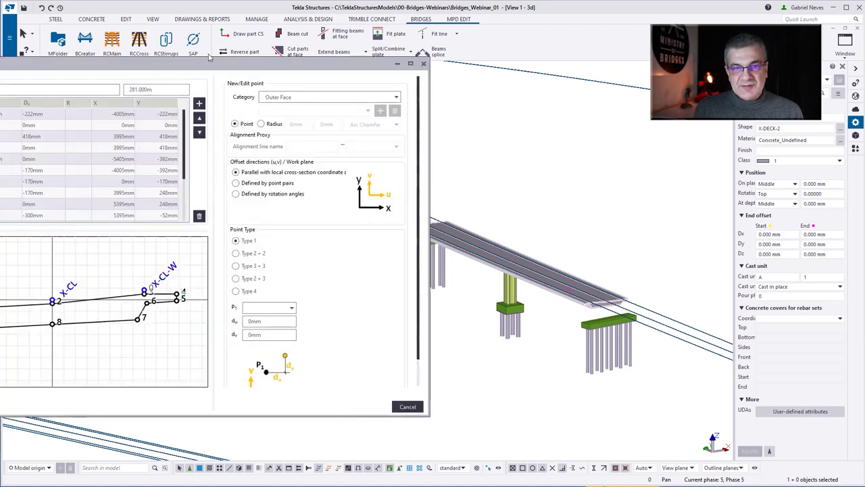
pyautogui.click(534, 138)
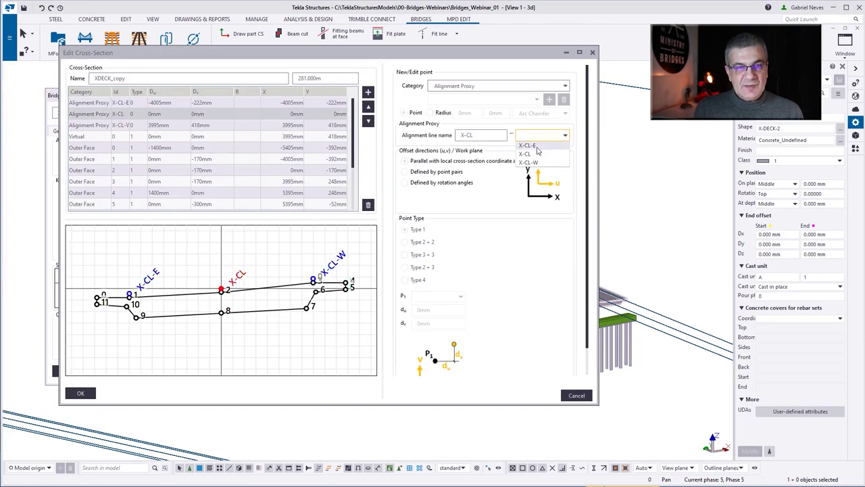
pyautogui.click(537, 154)
pyautogui.click(81, 393)
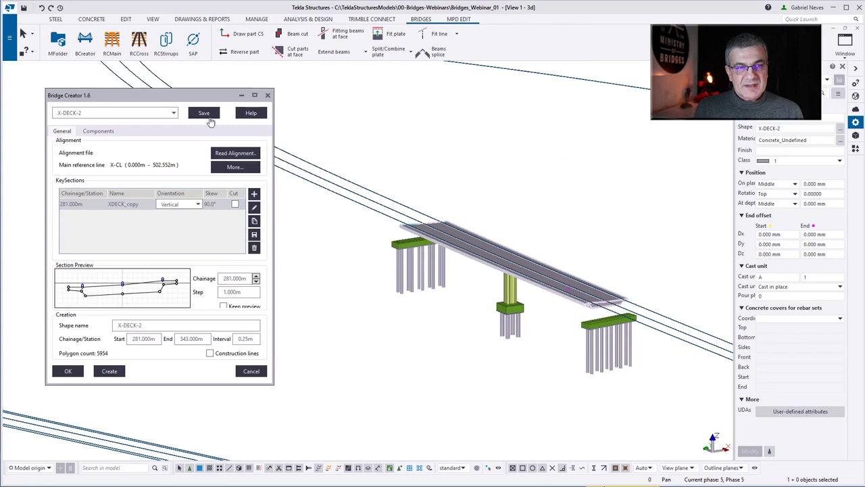
# Enlarge the Bridge Creator dialog and set the EDGEBEAM-West component's Point 1 handle to 4 Outer Face.
pyautogui.click(99, 132)
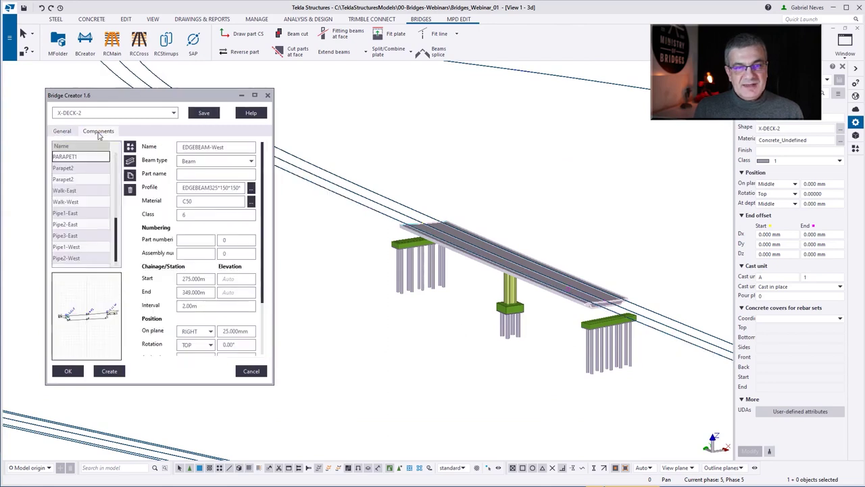
pyautogui.moveTo(274, 237); pyautogui.dragTo(773, 229)
pyautogui.moveTo(349, 89); pyautogui.dragTo(349, 9)
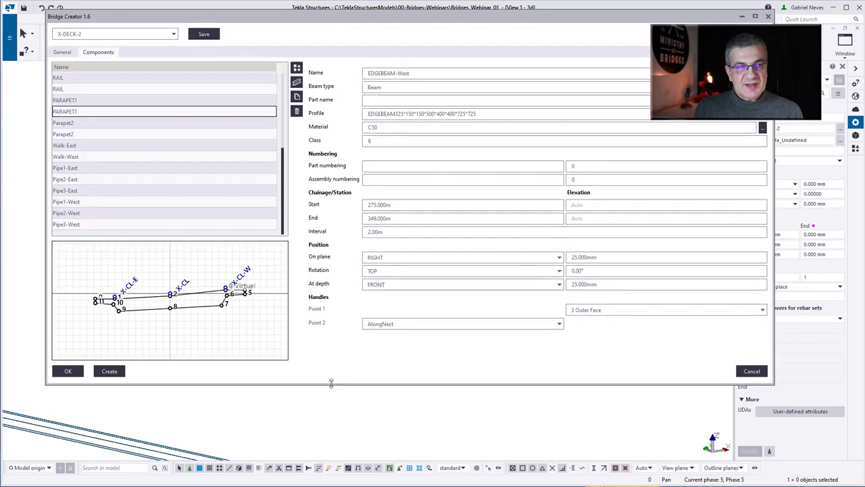
pyautogui.moveTo(331, 383); pyautogui.dragTo(324, 452)
pyautogui.scroll(3, 89, 137)
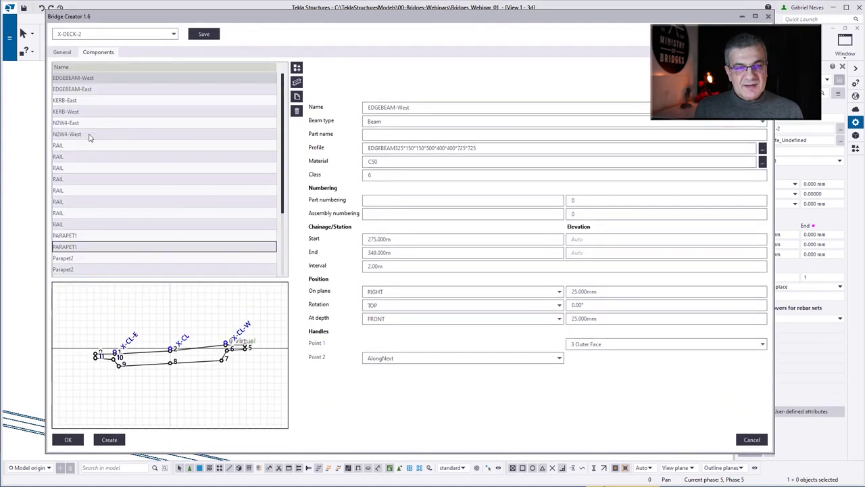
pyautogui.click(88, 79)
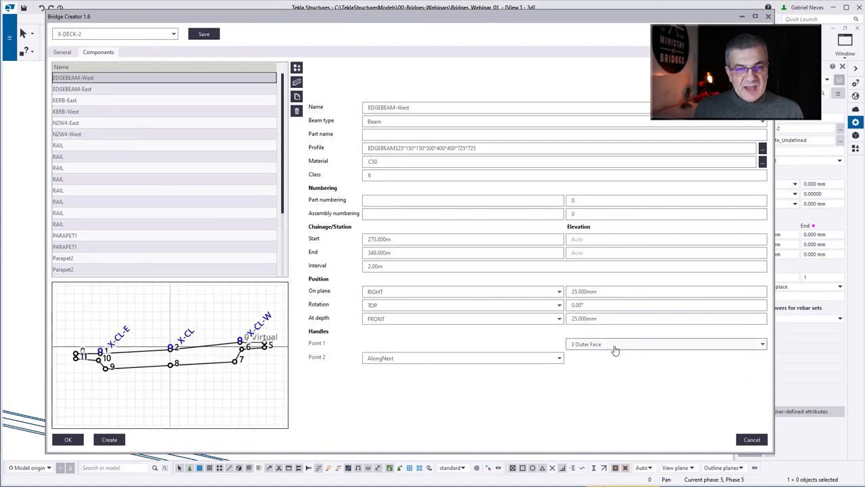
pyautogui.click(95, 90)
pyautogui.click(97, 79)
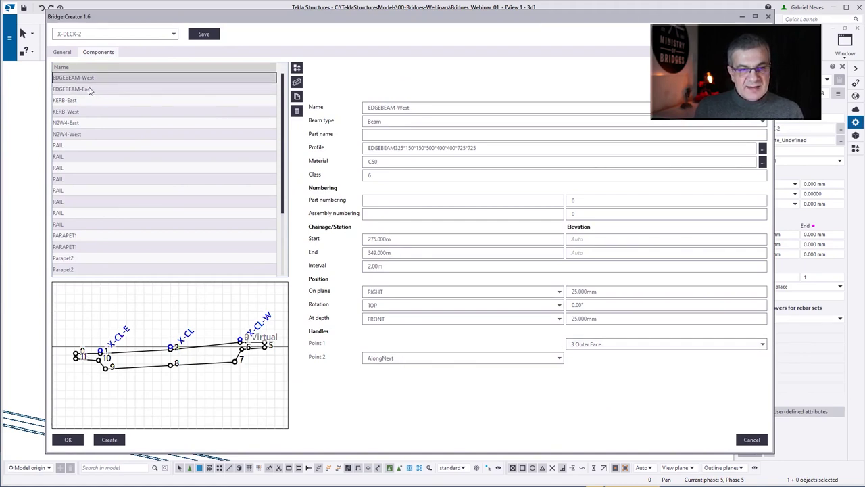
pyautogui.scroll(3, 277, 346)
pyautogui.click(598, 344)
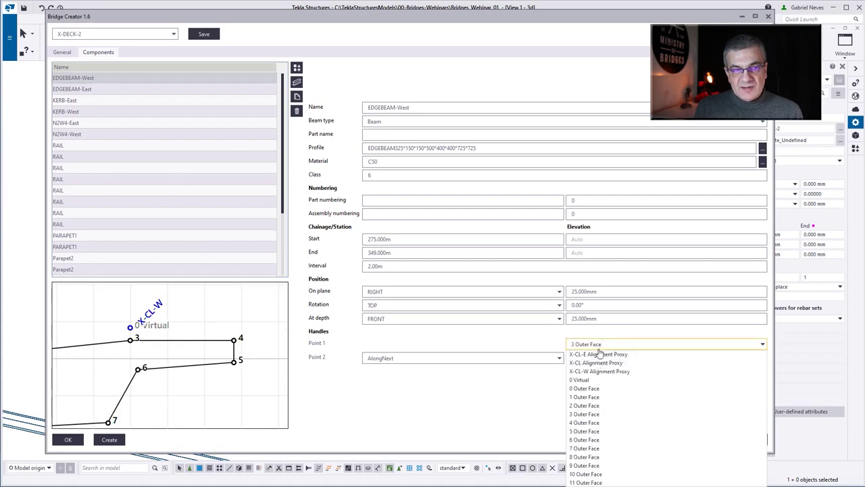
pyautogui.click(578, 422)
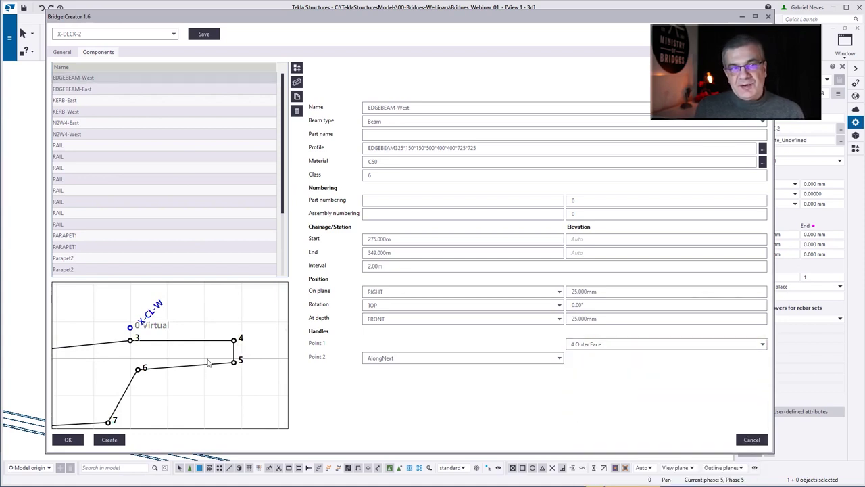
# Set the EDGEBEAM-East component's Point 1 handle to 0 Outer Face.
pyautogui.click(105, 90)
pyautogui.scroll(-3, 73, 355)
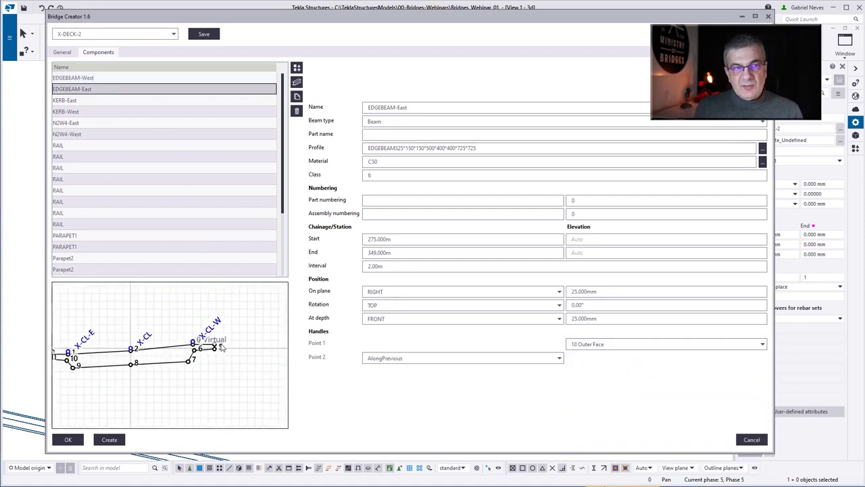
pyautogui.scroll(3, 73, 354)
pyautogui.click(581, 344)
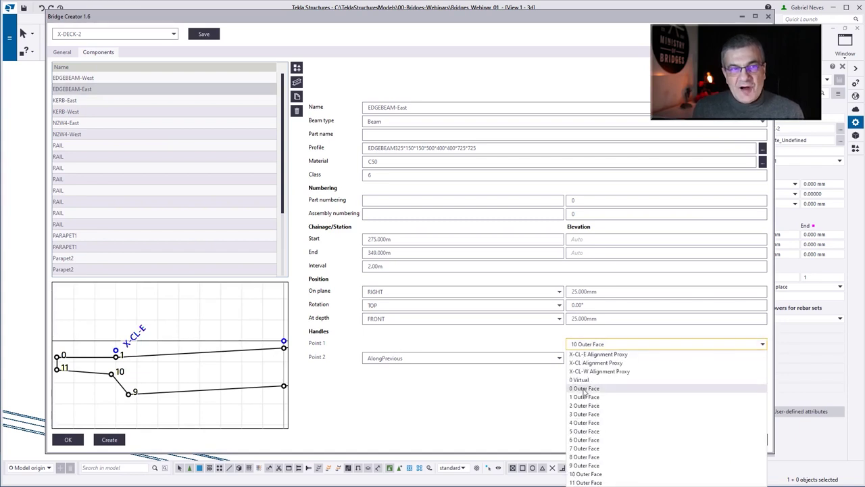
pyautogui.click(586, 390)
# Set Point 1 of KERB-East to 1 Outer Face and of KERB-West to 3 Outer Face.
pyautogui.click(78, 102)
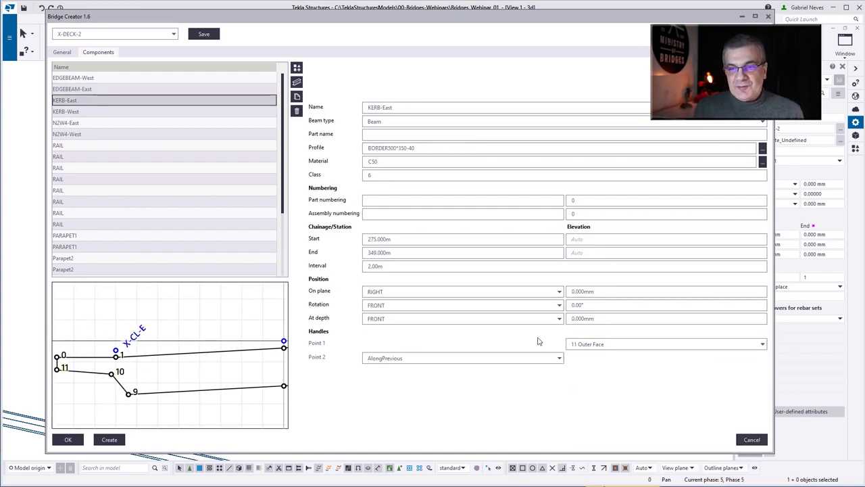
pyautogui.click(582, 344)
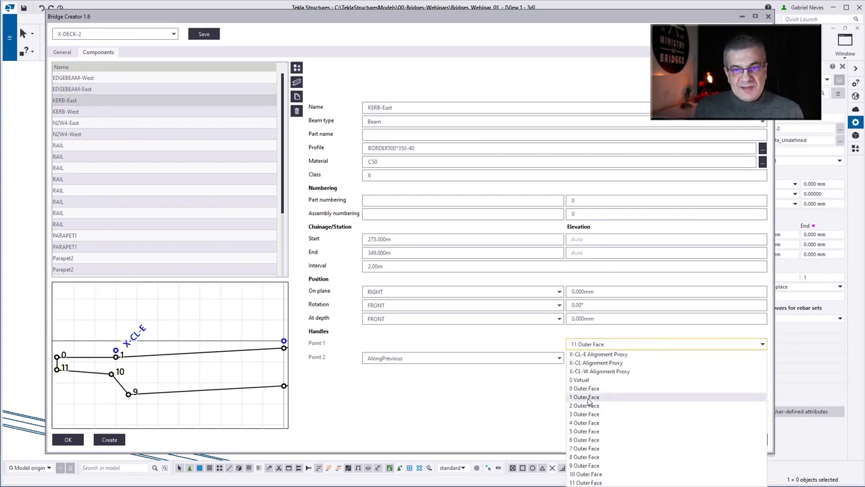
pyautogui.click(582, 402)
pyautogui.click(73, 112)
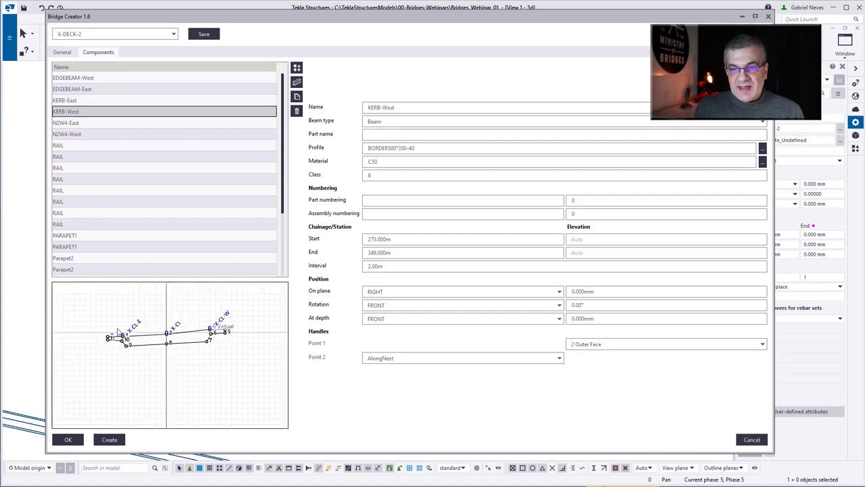
pyautogui.click(588, 344)
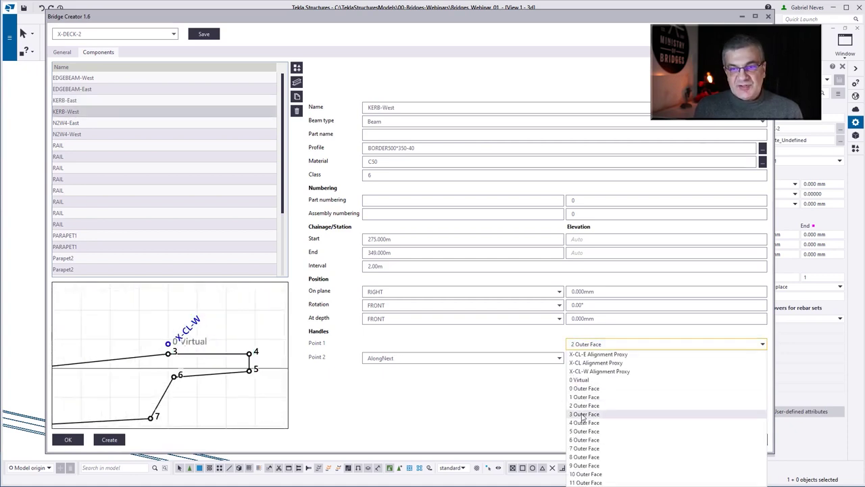
pyautogui.click(588, 411)
# Set Point 1 of N2W4-East to 1 Outer Face and of N2W4-West to 3 Outer Face.
pyautogui.click(74, 123)
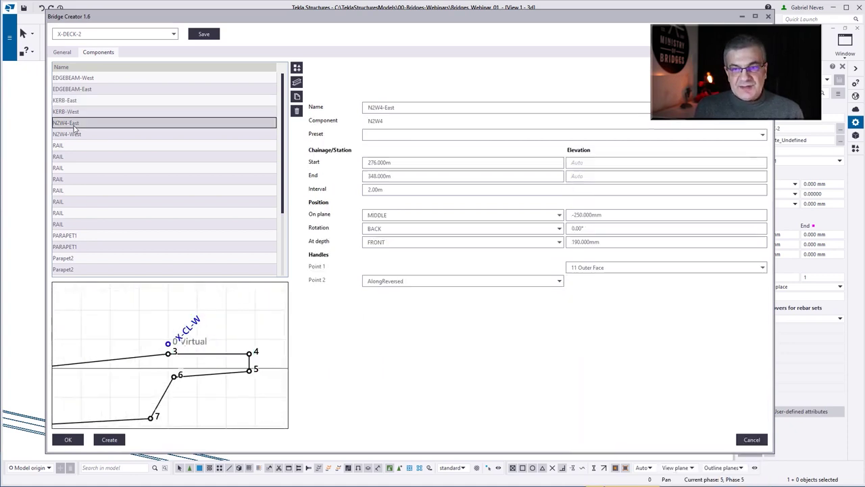
pyautogui.click(588, 267)
pyautogui.click(578, 323)
pyautogui.click(107, 136)
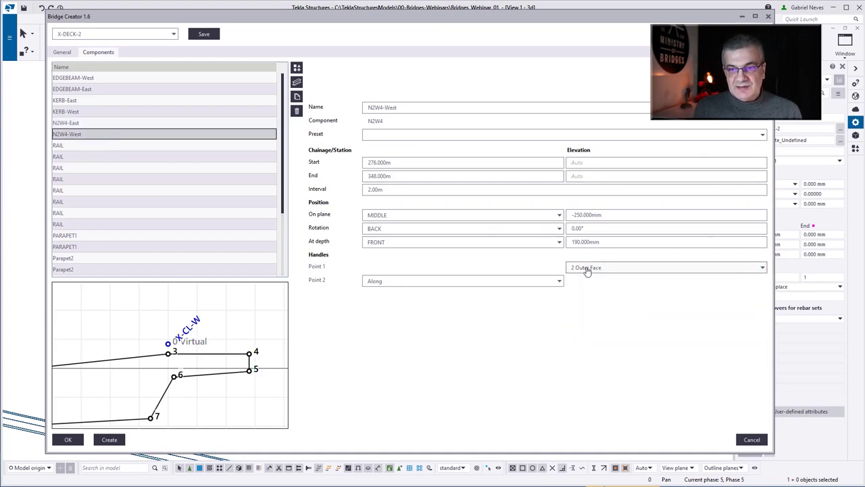
pyautogui.click(581, 267)
pyautogui.click(581, 338)
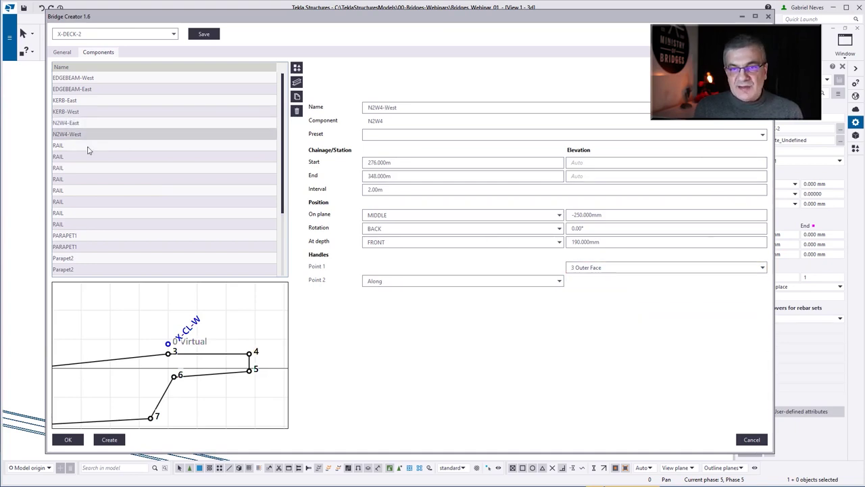
# Set Point 1 of the first RAIL component to 1 Outer Face and of the second RAIL to 3 Outer Face.
pyautogui.click(76, 145)
pyautogui.click(585, 345)
pyautogui.click(584, 396)
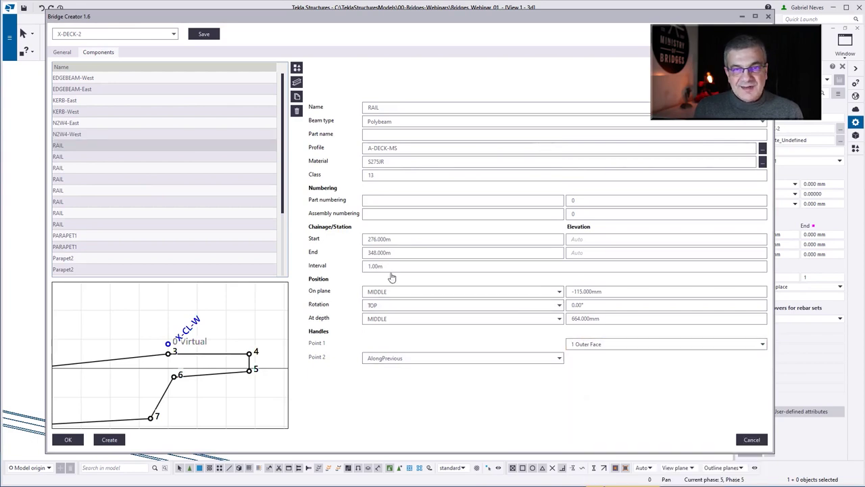
pyautogui.click(68, 157)
pyautogui.click(598, 346)
pyautogui.click(585, 399)
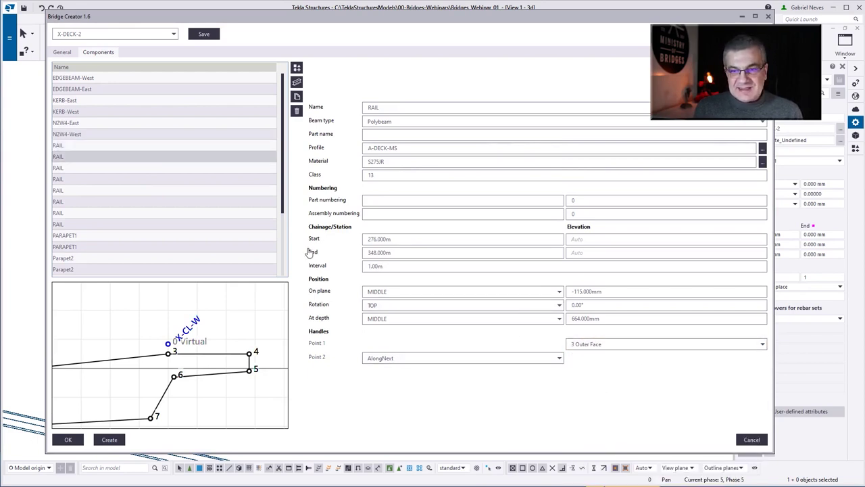
# Set Point 1 of the third RAIL component to 1 Outer Face and reassign the fourth RAIL's Point 1 handle.
pyautogui.click(79, 169)
pyautogui.click(610, 344)
pyautogui.click(588, 406)
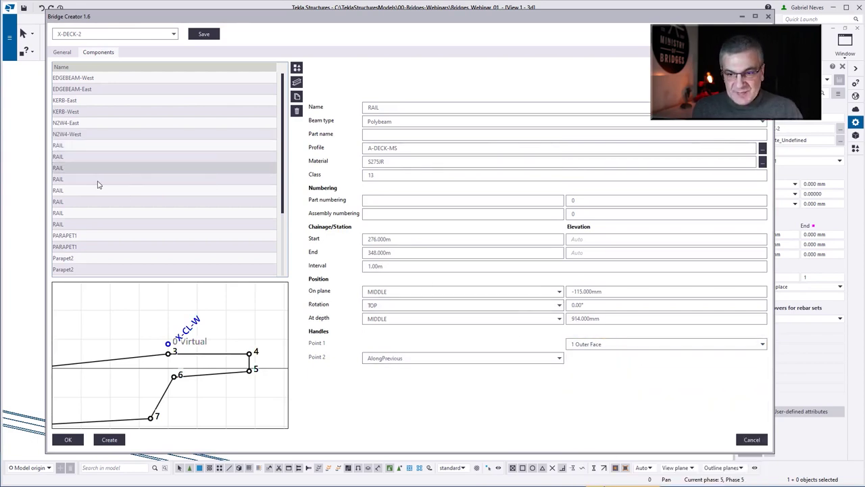
pyautogui.click(97, 179)
pyautogui.click(615, 344)
pyautogui.click(598, 412)
# Reassign the fifth RAIL component's Point 1 handle and create the X-DECK-2 components on the bridge.
pyautogui.click(65, 190)
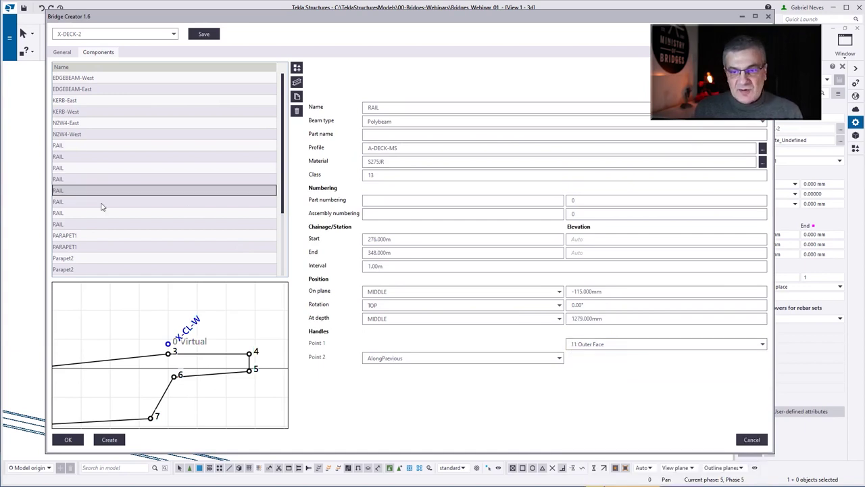
pyautogui.click(594, 344)
pyautogui.click(588, 362)
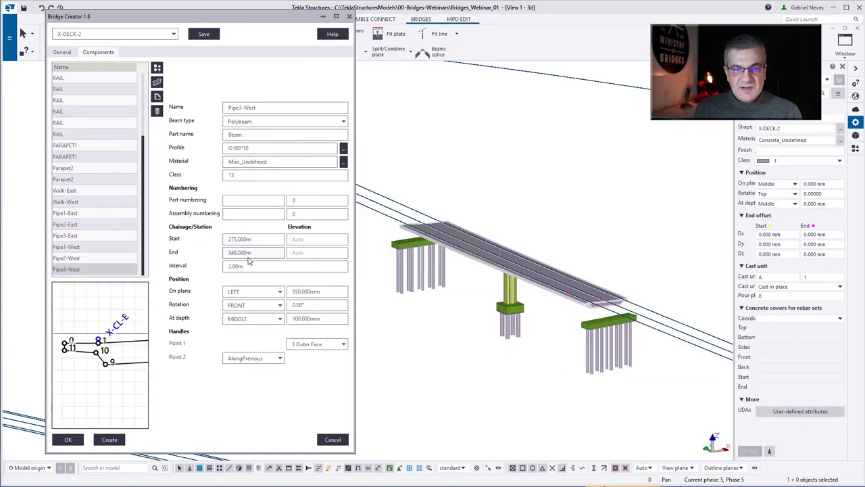
pyautogui.scroll(2, 618, 266)
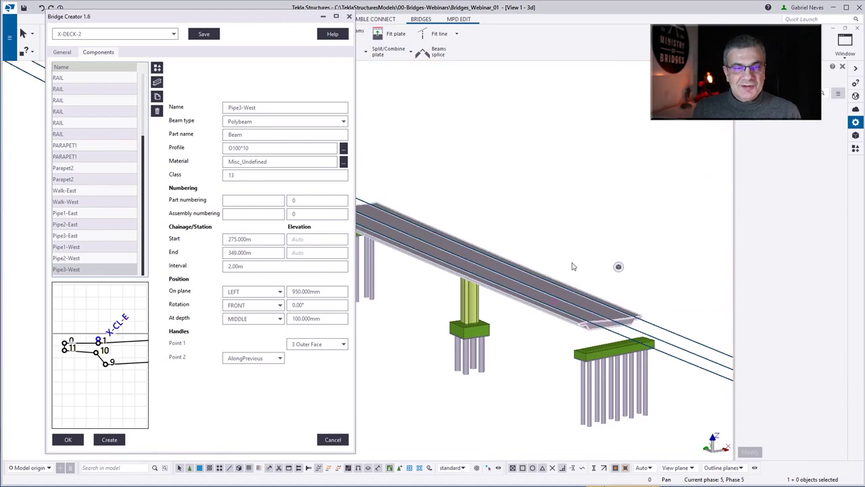
pyautogui.scroll(-2, 545, 250)
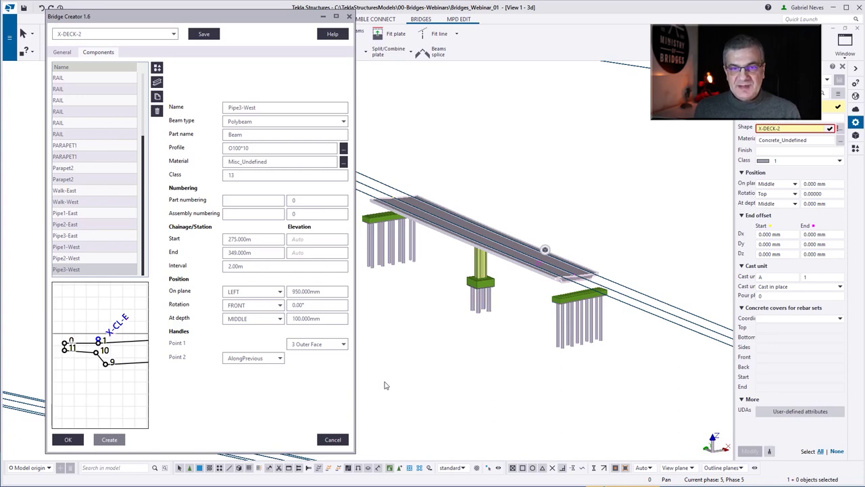
# Load the saved X-ABT1-2 settings, create that abutment part and show its general settings.
pyautogui.click(140, 35)
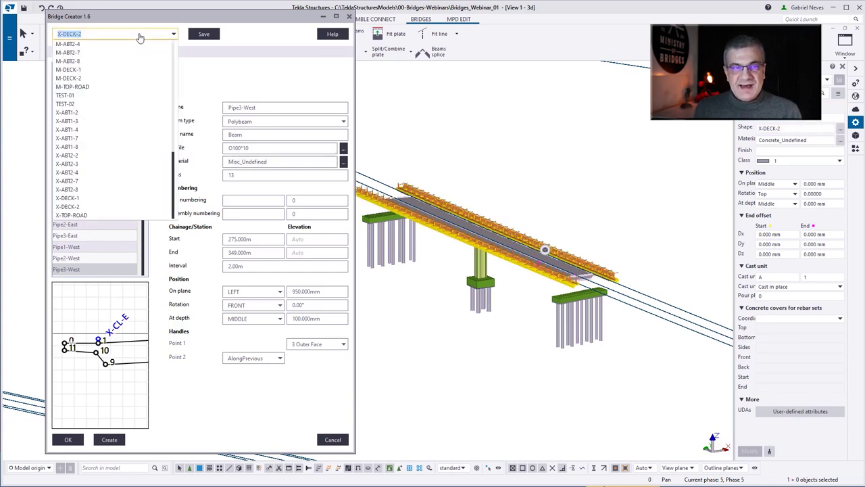
pyautogui.click(140, 35)
pyautogui.click(130, 35)
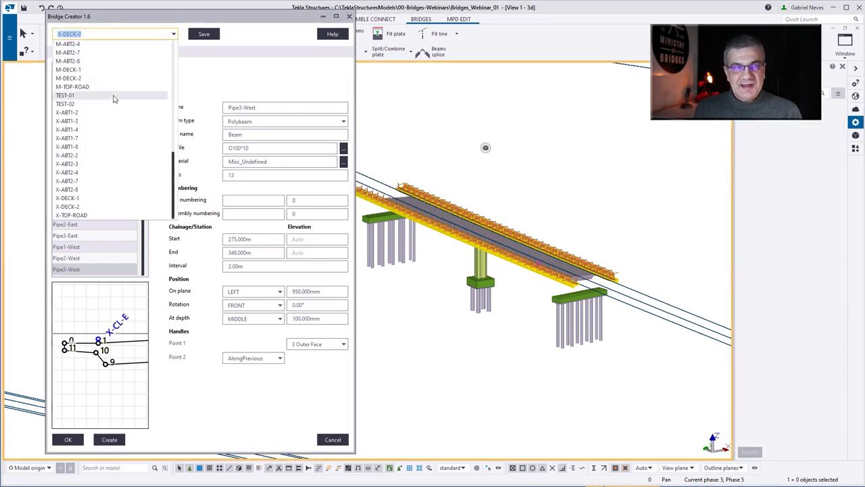
pyautogui.click(89, 113)
pyautogui.click(109, 440)
pyautogui.click(62, 52)
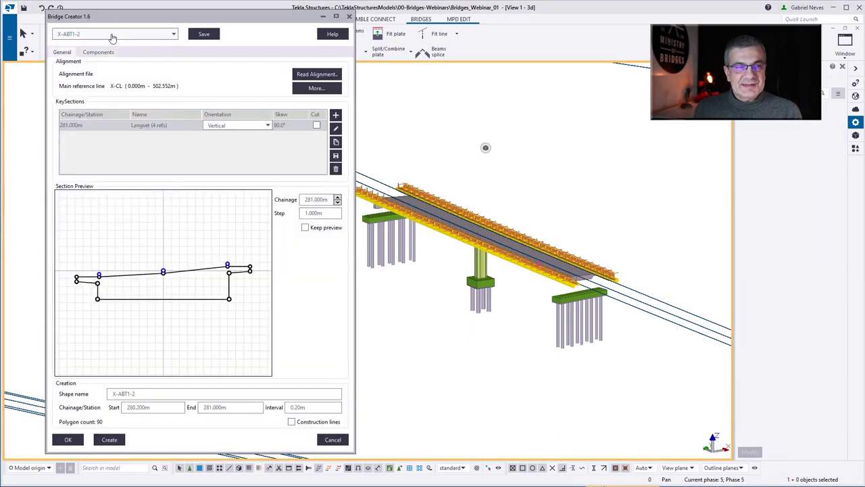
pyautogui.click(111, 35)
pyautogui.click(81, 121)
pyautogui.click(89, 35)
pyautogui.click(74, 44)
pyautogui.click(109, 439)
pyautogui.click(192, 256)
pyautogui.click(91, 35)
pyautogui.click(75, 52)
pyautogui.click(109, 439)
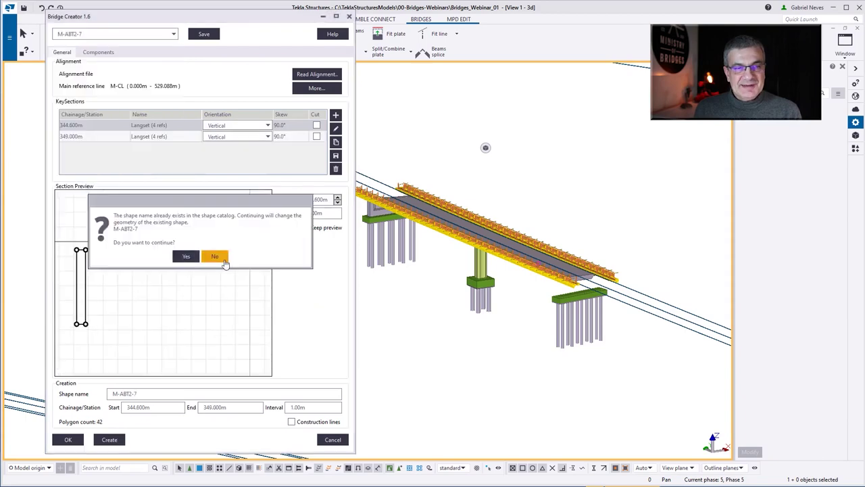
pyautogui.click(192, 257)
# Load the saved X-ABT1-3 and X-ABT1-4 settings one after the other and create their abutment parts.
pyautogui.click(102, 35)
pyautogui.click(105, 123)
pyautogui.click(108, 34)
pyautogui.click(109, 439)
pyautogui.click(192, 257)
pyautogui.click(102, 34)
pyautogui.click(95, 130)
pyautogui.click(115, 440)
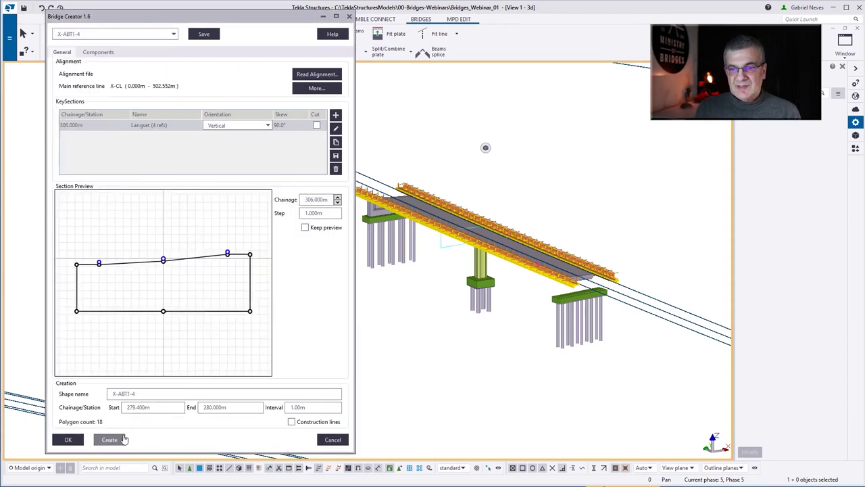
# Create the abutment parts from the saved X-ABT1-7, X-ABT1-8 and X-ABT2-2 settings.
pyautogui.click(103, 35)
pyautogui.click(91, 138)
pyautogui.click(103, 35)
pyautogui.click(91, 147)
pyautogui.click(103, 35)
pyautogui.click(92, 155)
# Create the second abutment's parts from the saved X-ABT2-3 and X-ABT2-4 settings.
pyautogui.click(103, 34)
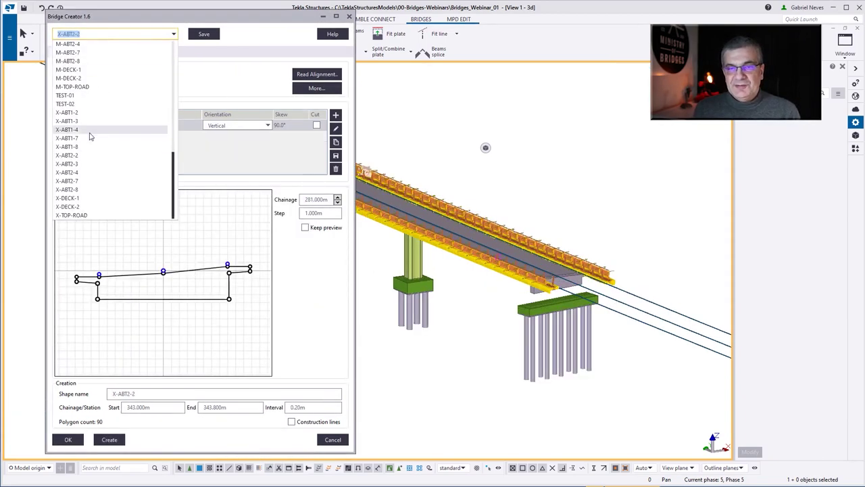
pyautogui.click(91, 163)
pyautogui.click(103, 34)
pyautogui.click(96, 173)
pyautogui.click(105, 34)
# Examine the railings and abutments of the X bridge and compare it with the other bridges in the model.
pyautogui.scroll(-2, 114, 34)
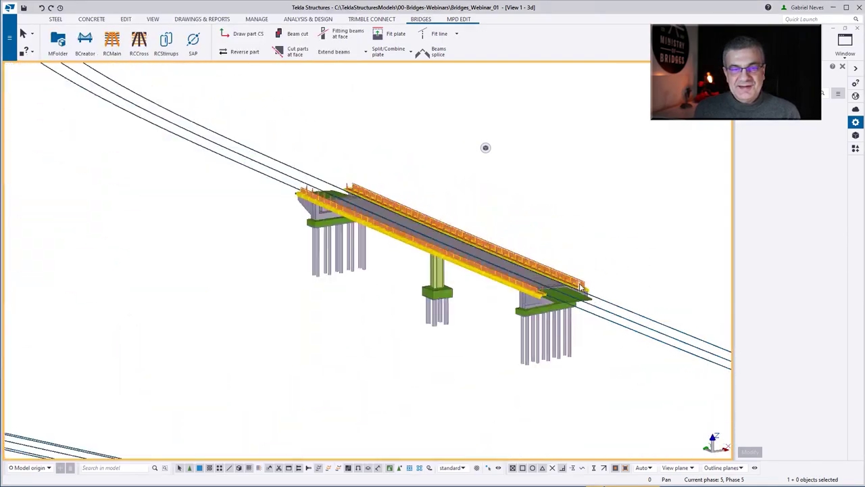
pyautogui.scroll(8, 580, 288)
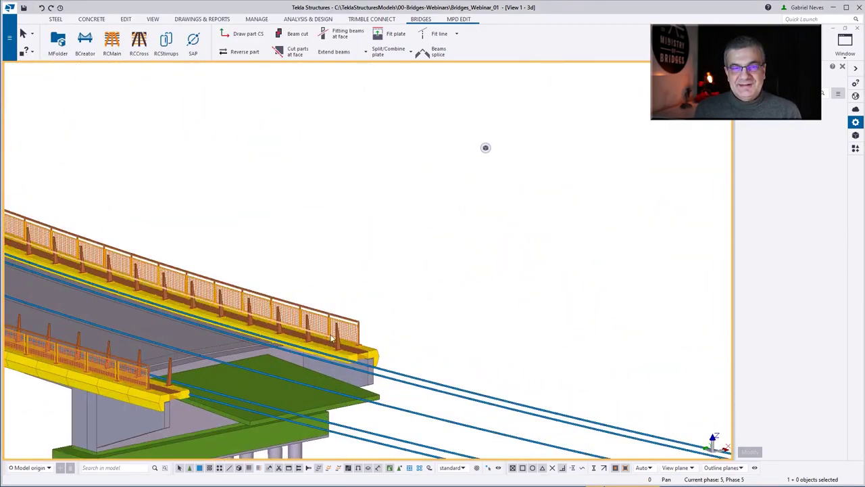
pyautogui.scroll(-10, 440, 288)
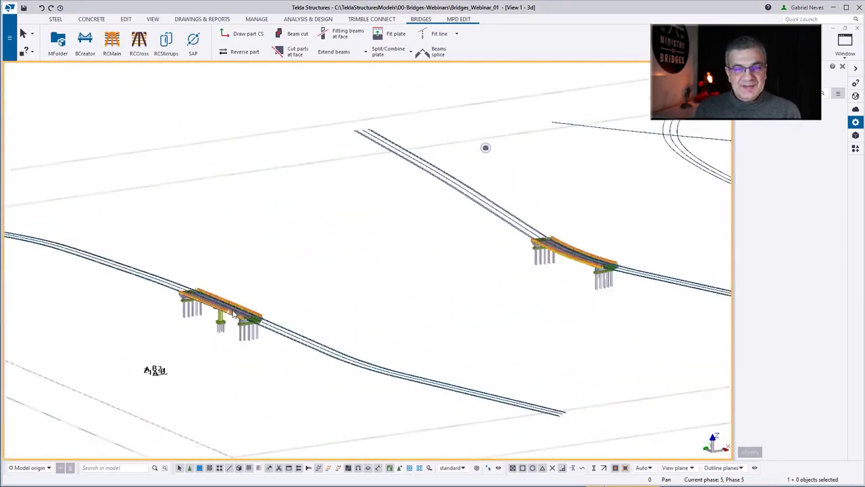
pyautogui.scroll(8, 262, 316)
pyautogui.scroll(-8, 216, 294)
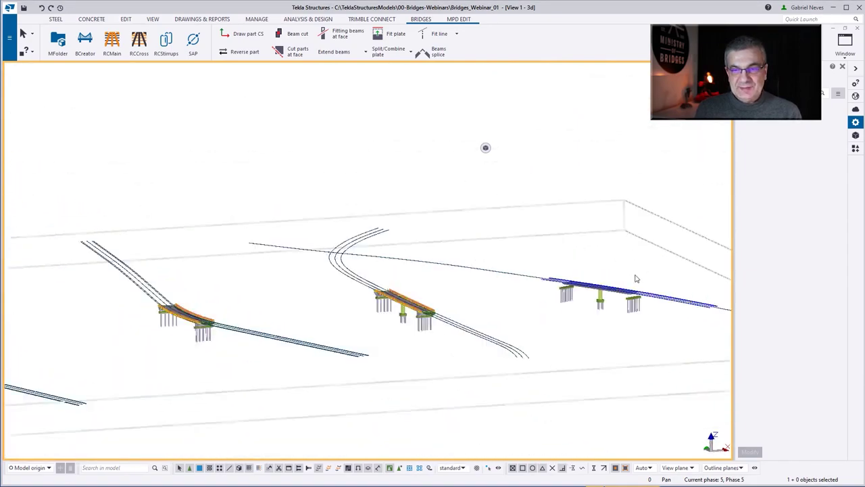
pyautogui.scroll(8, 615, 309)
pyautogui.scroll(-8, 615, 309)
pyautogui.scroll(6, 589, 199)
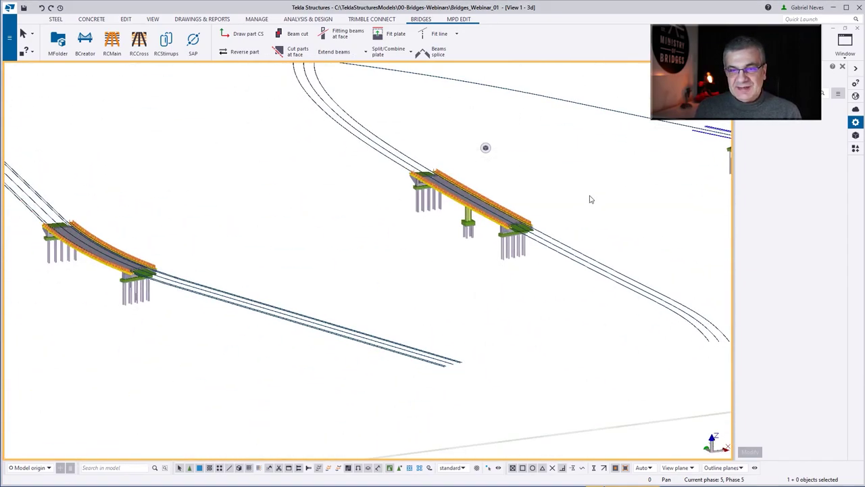
pyautogui.scroll(-8, 547, 269)
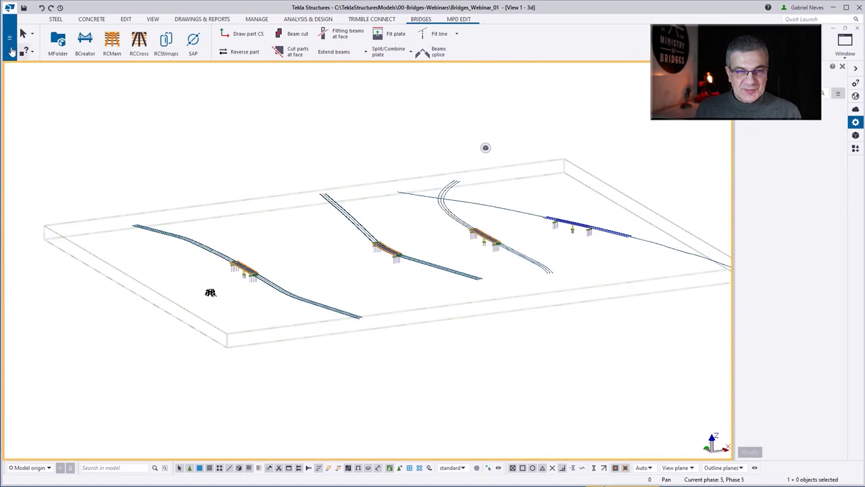
# Open the IFC export of the model to Trimble Connect.
pyautogui.click(10, 40)
pyautogui.moveTo(41, 158)
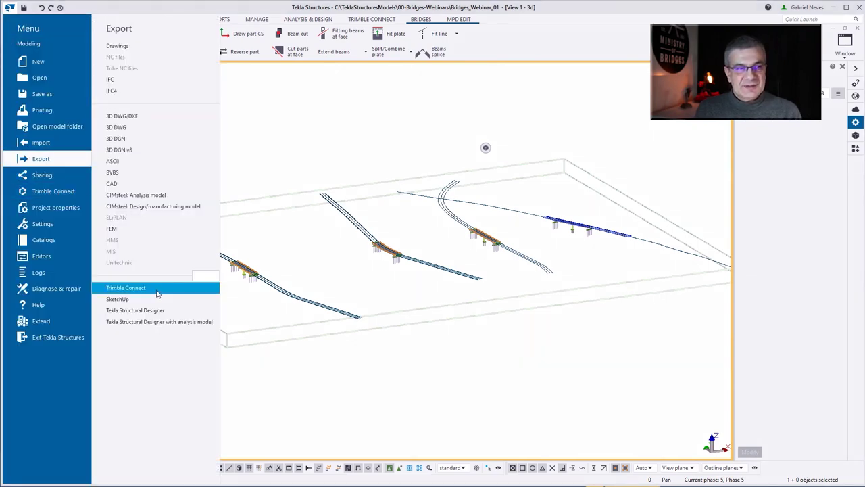
pyautogui.click(126, 288)
# Name the export Bridges-Webinar and export all objects to the Bridges & Tunnels Sales Deck folder.
pyautogui.click(100, 148)
pyautogui.write('bRIDGE')
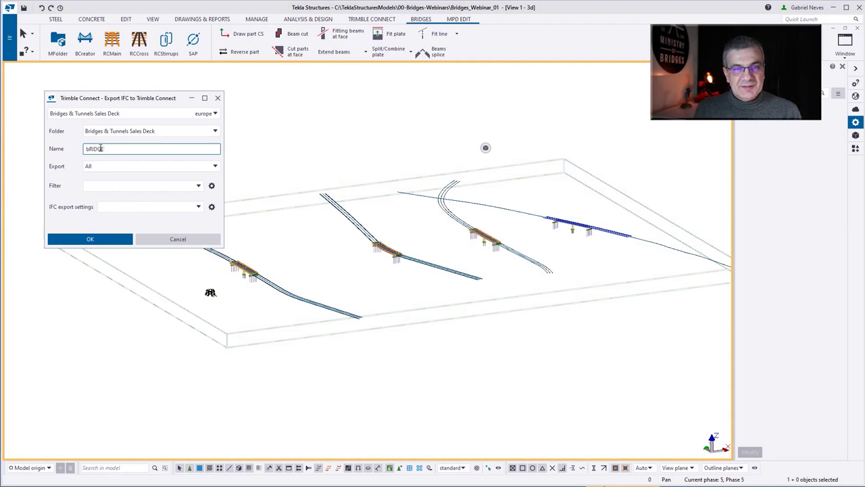
pyautogui.press('BackSpace')
pyautogui.press('BackSpace')
pyautogui.press('BackSpace')
pyautogui.press('BackSpace')
pyautogui.press('BackSpace')
pyautogui.press('BackSpace')
pyautogui.write('Bridges-Webinar')
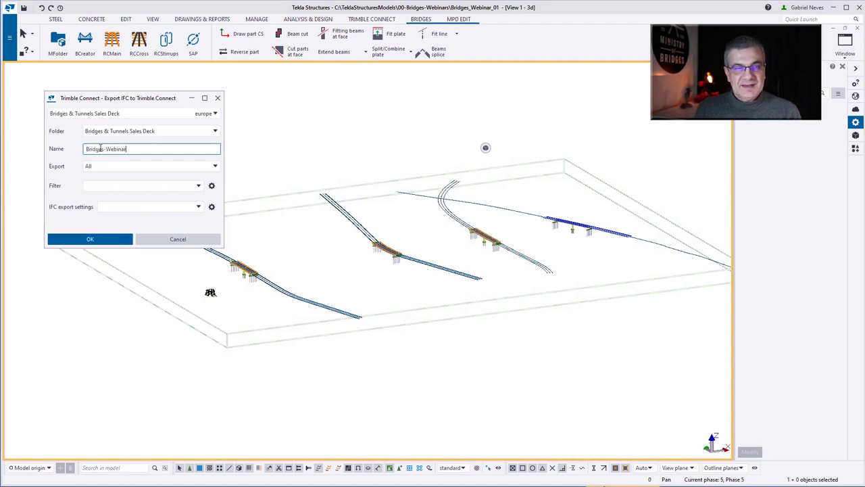
pyautogui.click(101, 243)
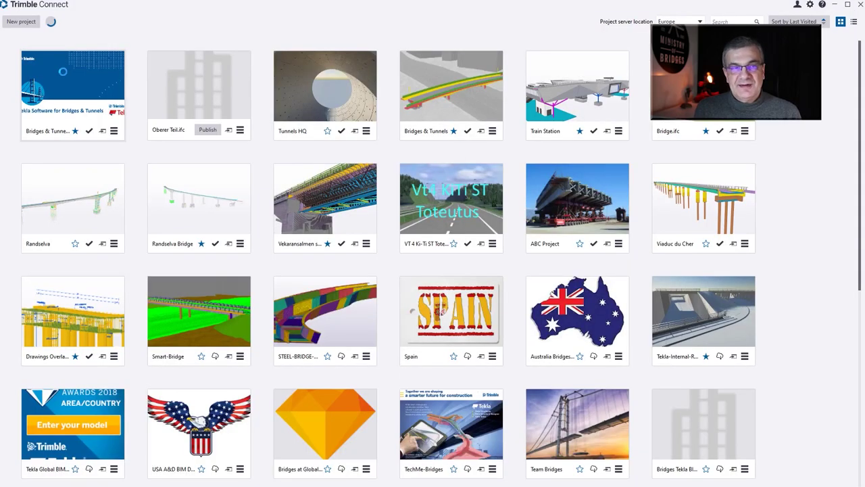
# In Trimble Connect, open the Bridges & Tunnels Sales Deck project and its 3D View.
pyautogui.click(63, 72)
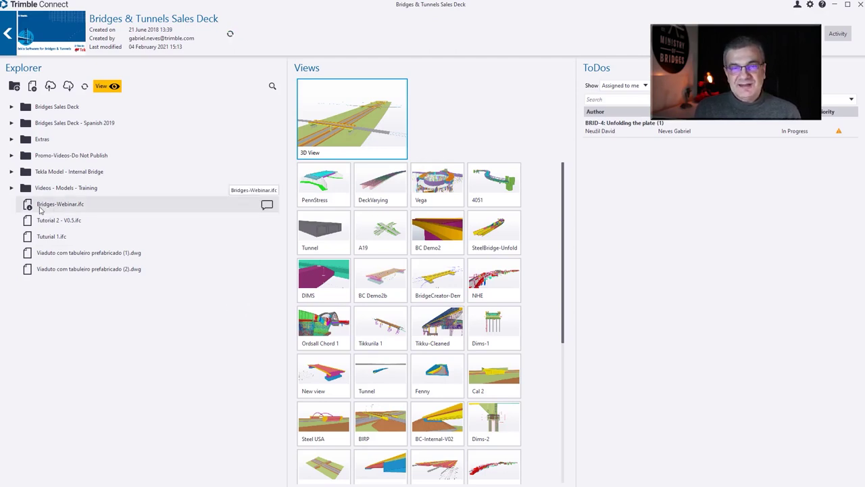
pyautogui.click(366, 119)
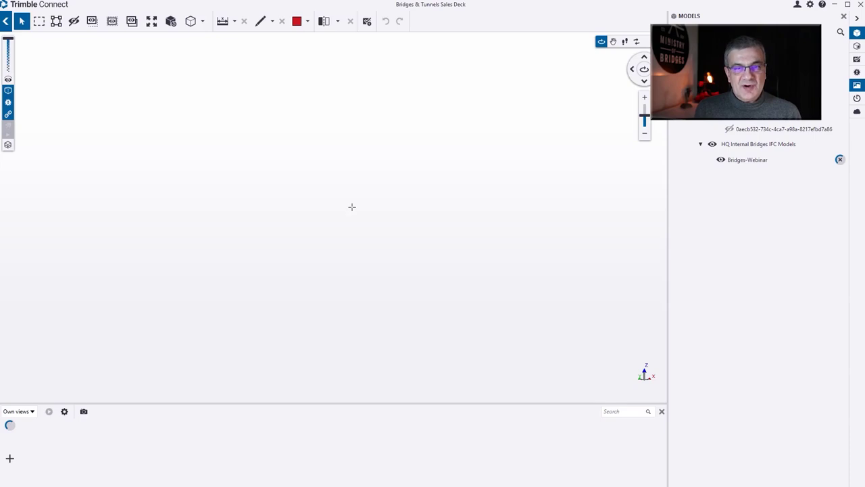
# Inspect the exported Bridges-Webinar model from several angles, covering the decks, railings, abutments and the road beneath.
pyautogui.scroll(4, 229, 311)
pyautogui.moveTo(222, 273); pyautogui.dragTo(254, 267)
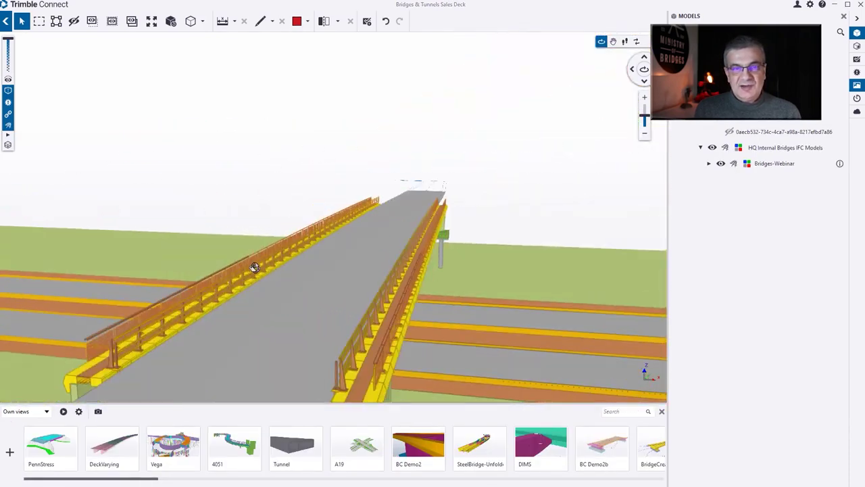
pyautogui.scroll(3, 117, 355)
pyautogui.moveTo(148, 333); pyautogui.dragTo(267, 335)
pyautogui.scroll(-3, 399, 299)
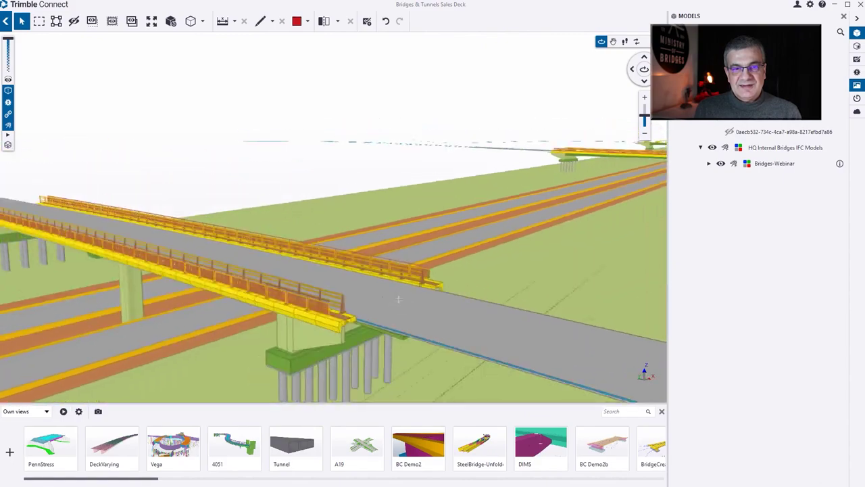
pyautogui.scroll(-5, 399, 298)
pyautogui.scroll(4, 394, 296)
pyautogui.scroll(-2, 394, 295)
pyautogui.scroll(3, 274, 291)
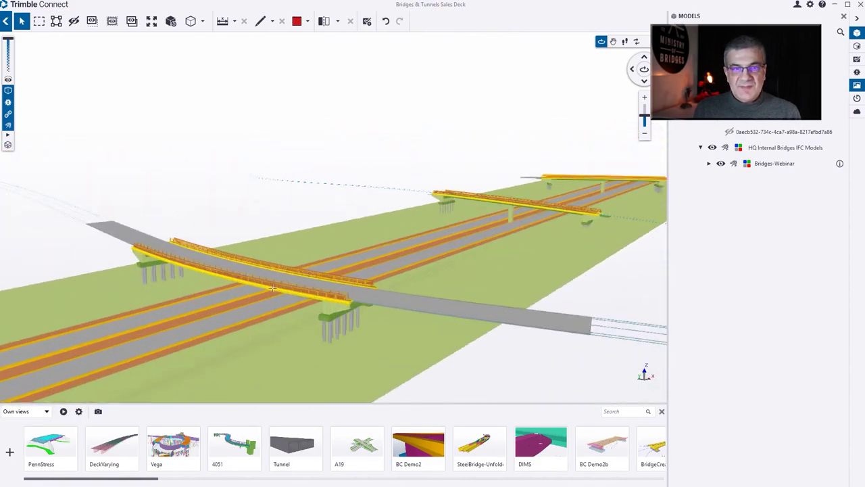
pyautogui.moveTo(272, 287); pyautogui.dragTo(280, 255)
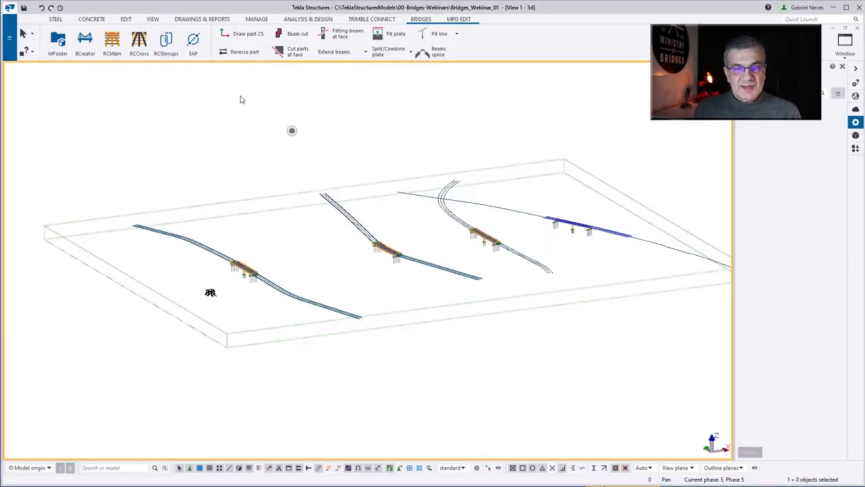
# Switch back to Tekla Structures and disable the 3D view's filter row that excludes parts in phases 21 and 22.
pyautogui.doubleClick(240, 100)
pyautogui.click(304, 289)
pyautogui.click(41, 295)
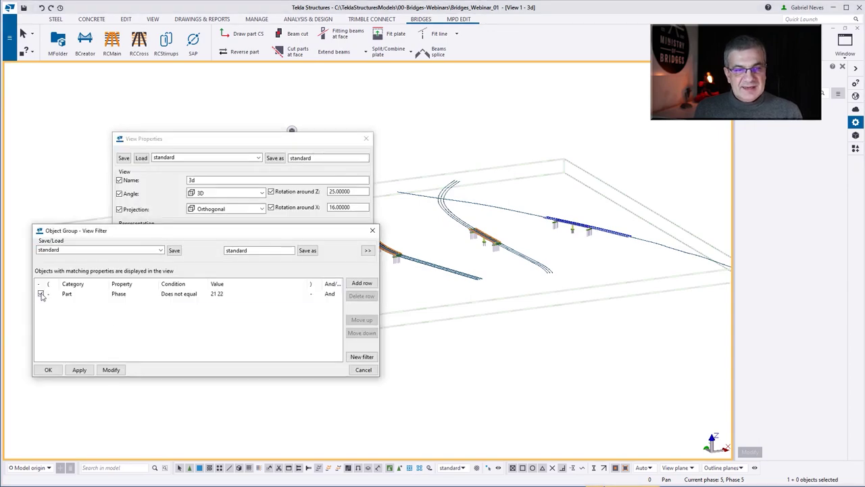
pyautogui.click(115, 373)
pyautogui.click(49, 371)
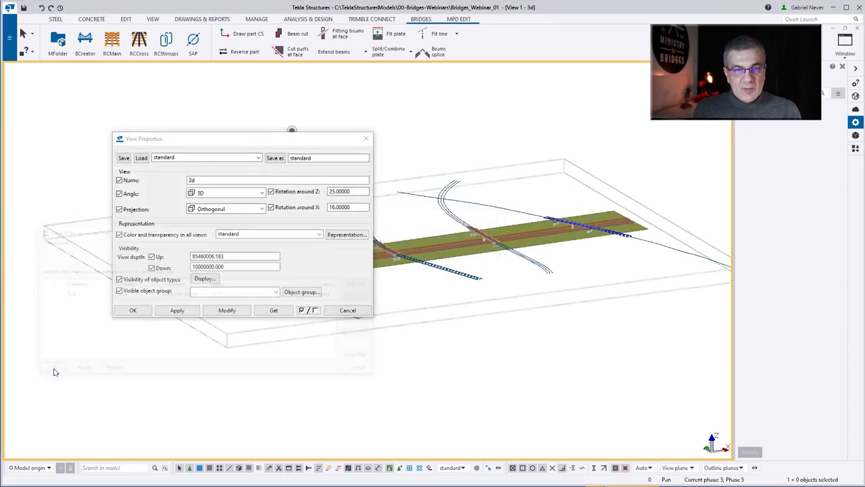
pyautogui.click(365, 137)
# Examine the road corridor beneath the bridges, selecting the green terrain surface and the outer tile strip near its end.
pyautogui.scroll(2, 316, 258)
pyautogui.keyDown('ctrl'); pyautogui.moveTo(315, 264); pyautogui.dragTo(405, 266, button='middle'); pyautogui.keyUp('ctrl')
pyautogui.scroll(2, 300, 240)
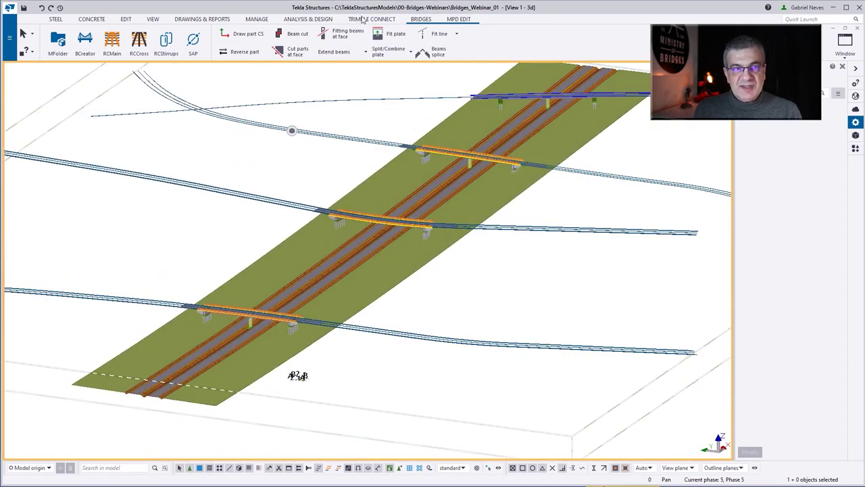
pyautogui.click(155, 20)
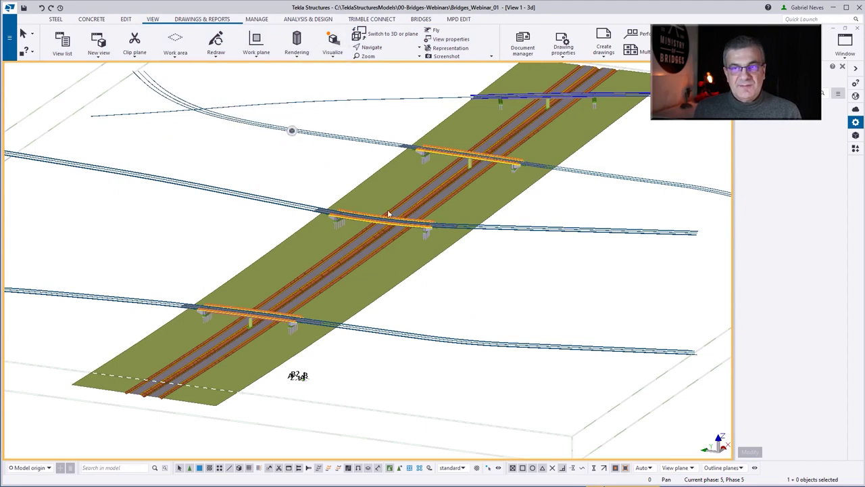
pyautogui.click(385, 184)
pyautogui.scroll(10, 122, 395)
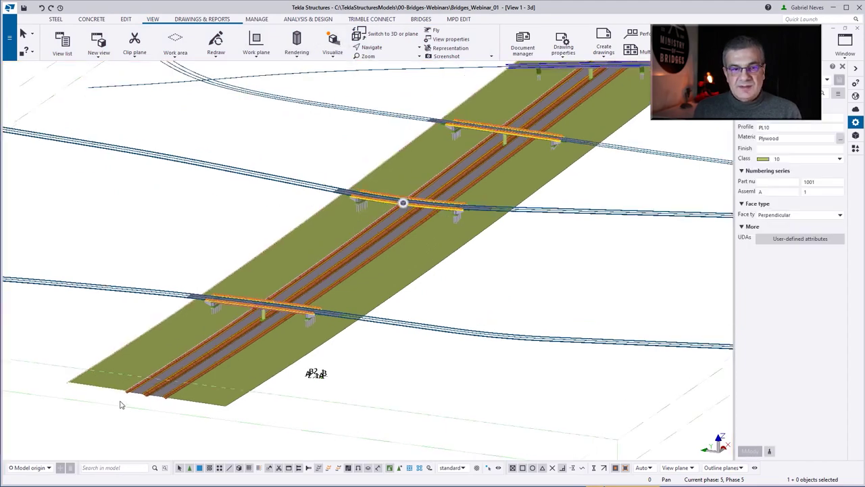
pyautogui.click(126, 379)
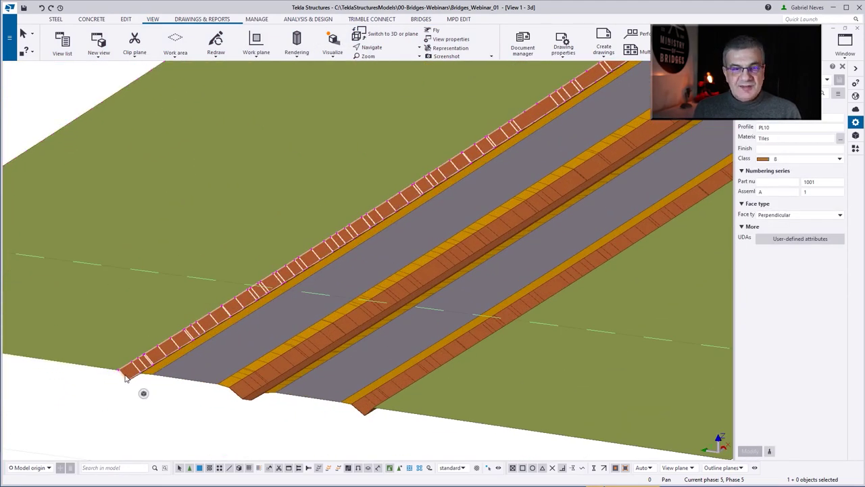
# Open the Visualizer material type mapping and assign the GRASS type to the Plywood material.
pyautogui.scroll(-5, 125, 379)
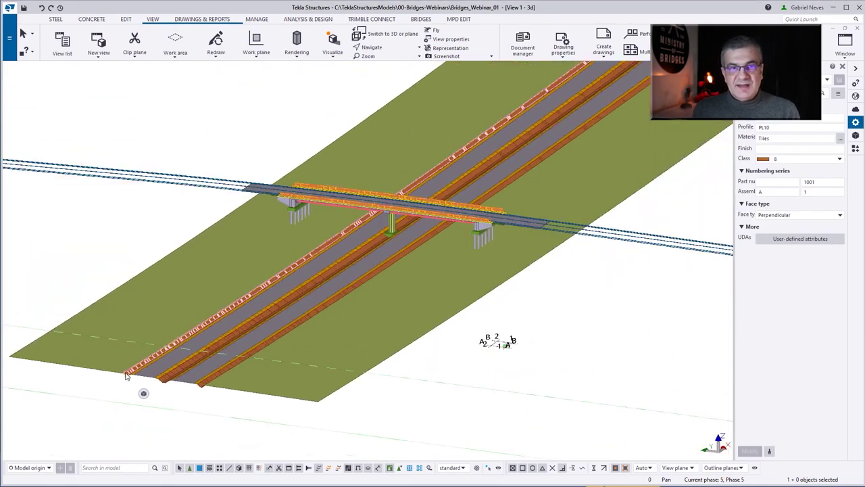
pyautogui.click(181, 129)
pyautogui.click(336, 57)
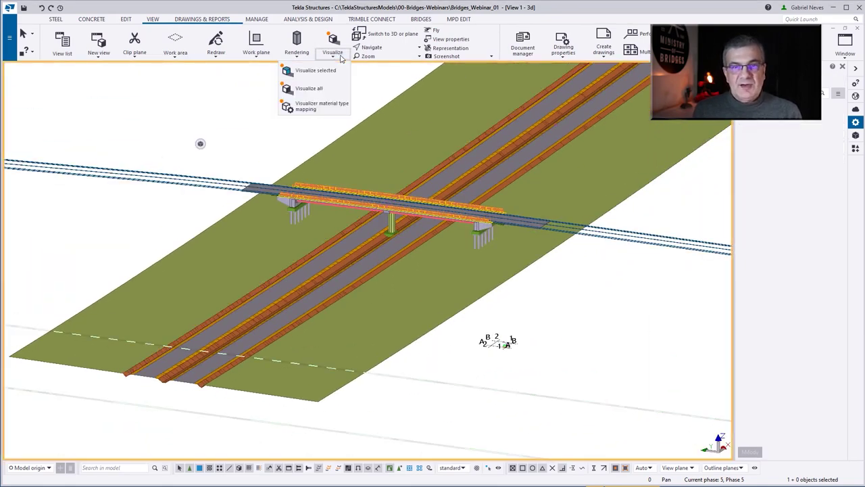
pyautogui.click(321, 107)
pyautogui.scroll(10, 395, 149)
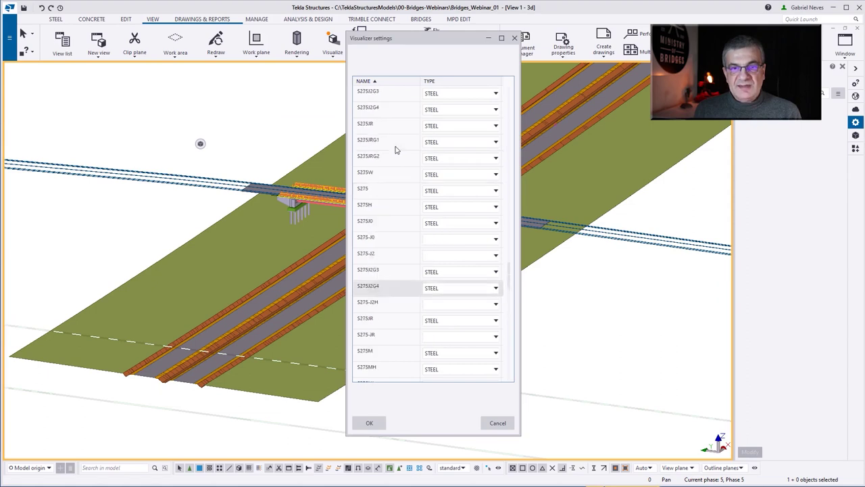
pyautogui.click(495, 207)
pyautogui.click(459, 265)
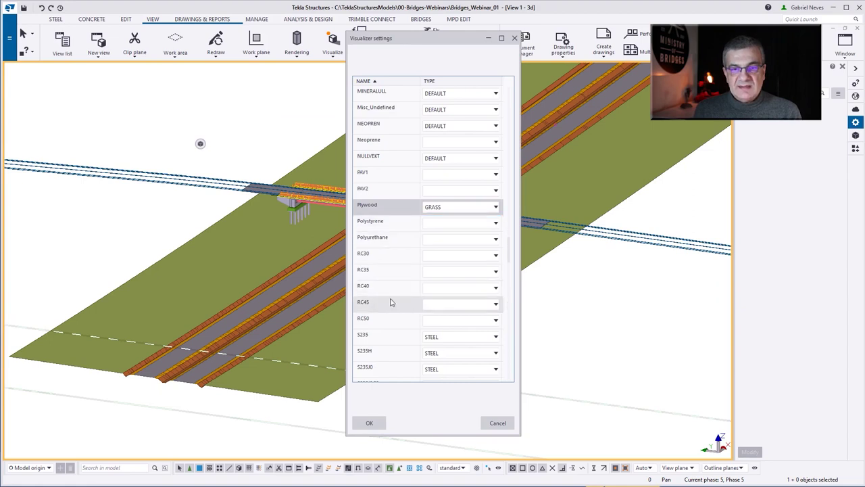
# Map the Tiles material to the DARKGRAVEL type in the Visualizer settings.
pyautogui.scroll(-6, 392, 302)
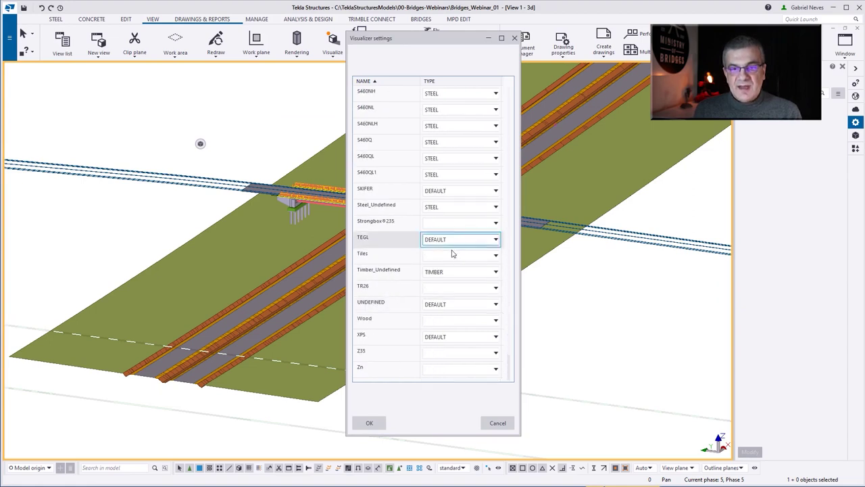
pyautogui.click(497, 258)
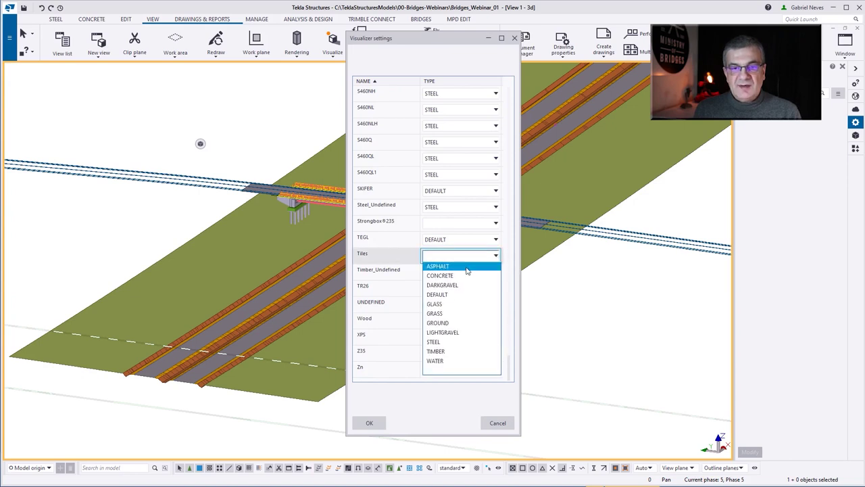
pyautogui.click(466, 285)
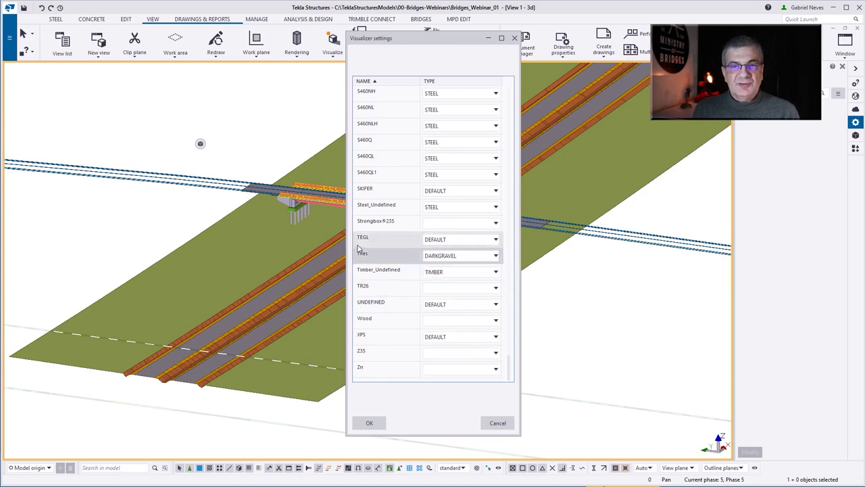
# Check the material of the bridge's edge part, map Misc_Undefined to CONCRETE, and save the Visualizer settings.
pyautogui.scroll(10, 381, 202)
pyautogui.scroll(1, 381, 202)
pyautogui.scroll(-3, 669, 286)
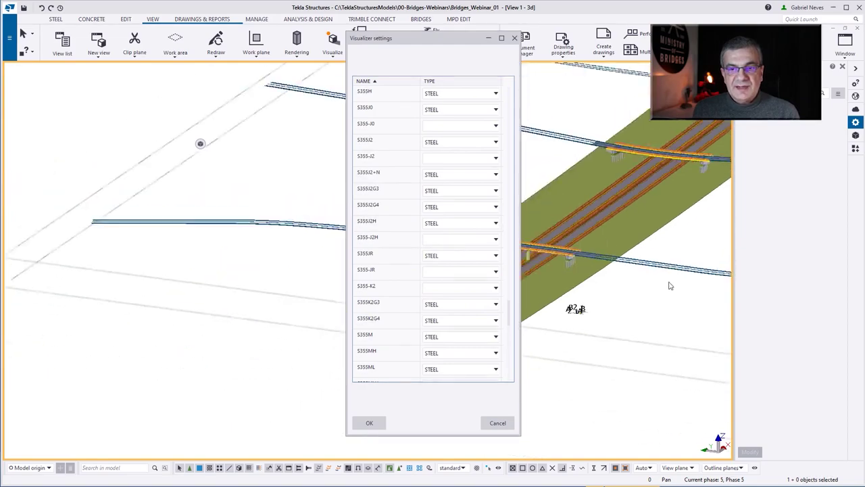
pyautogui.scroll(6, 556, 257)
pyautogui.scroll(3, 569, 261)
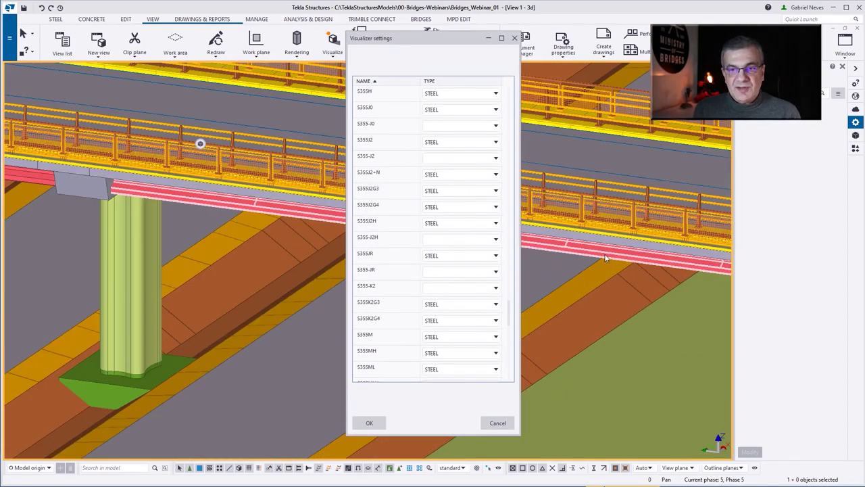
pyautogui.doubleClick(606, 257)
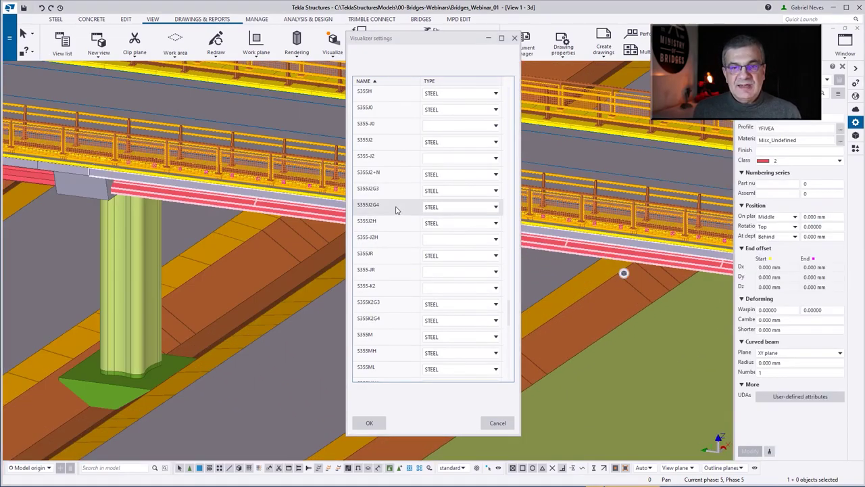
pyautogui.scroll(10, 392, 212)
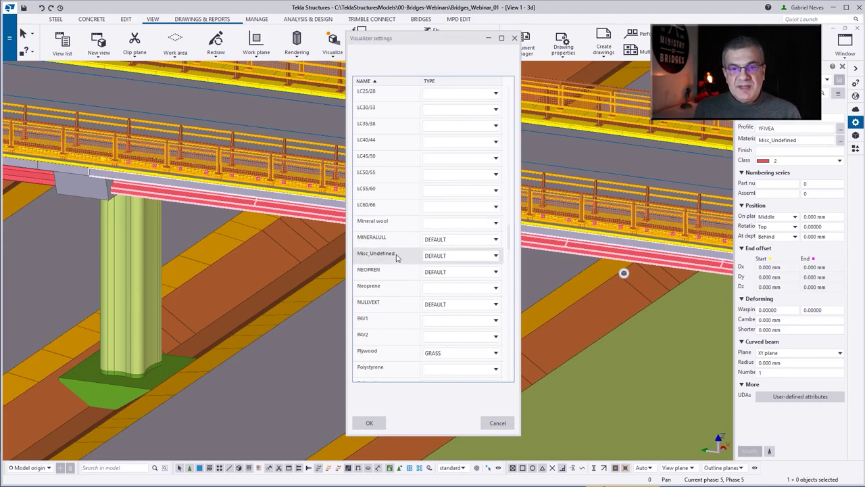
pyautogui.click(494, 258)
pyautogui.click(462, 276)
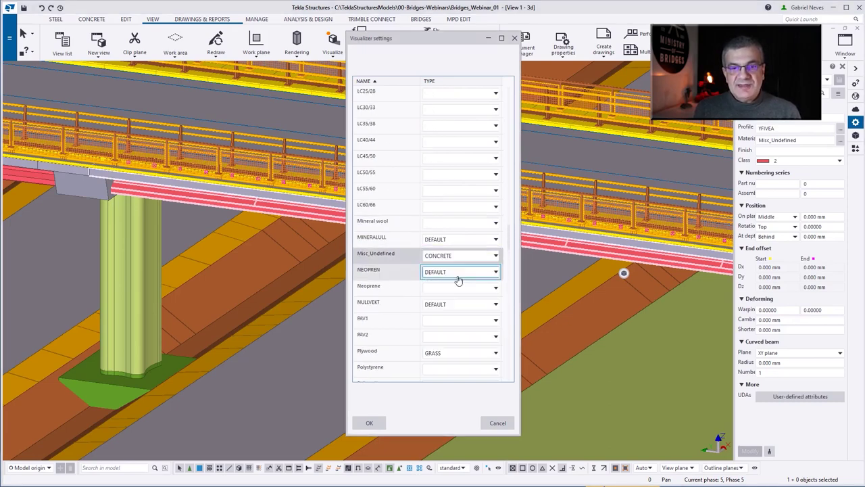
pyautogui.click(380, 426)
pyautogui.click(419, 245)
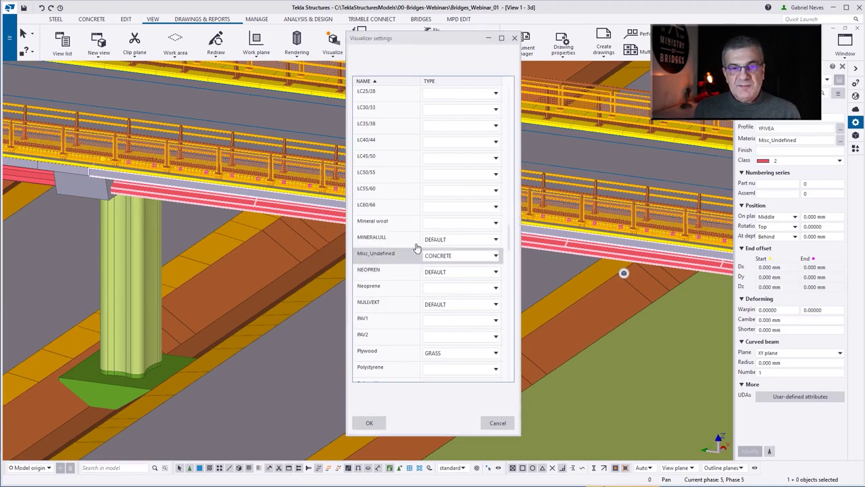
# Send the whole bridge and road model to Trimble Connect Visualizer using Visualize all.
pyautogui.scroll(-5, 389, 288)
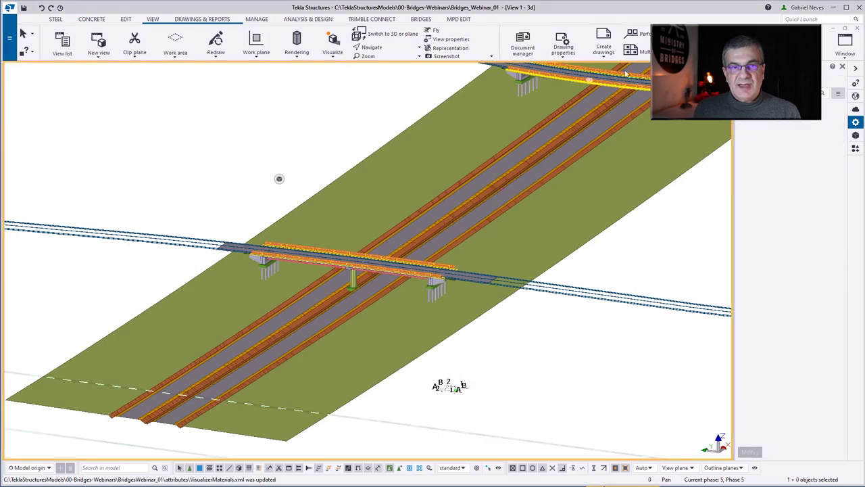
pyautogui.click(332, 54)
pyautogui.click(310, 88)
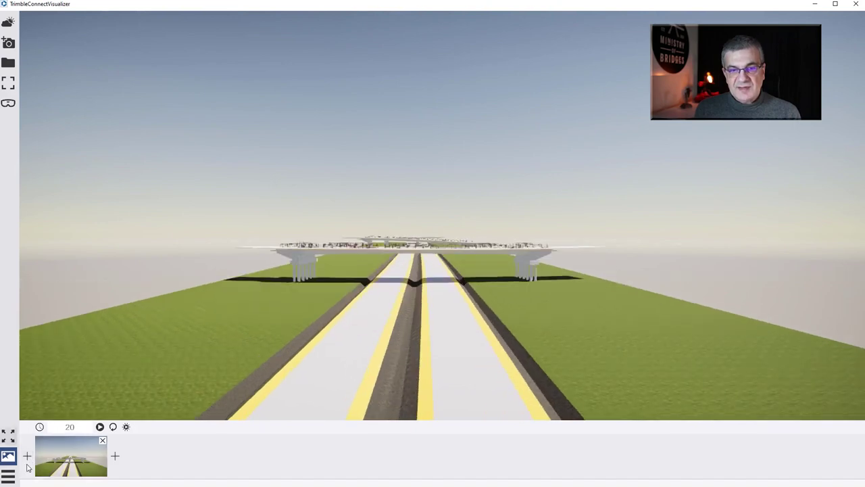
# Add three more camera viewpoints along the road and bridges to the animation and play it.
pyautogui.click(115, 457)
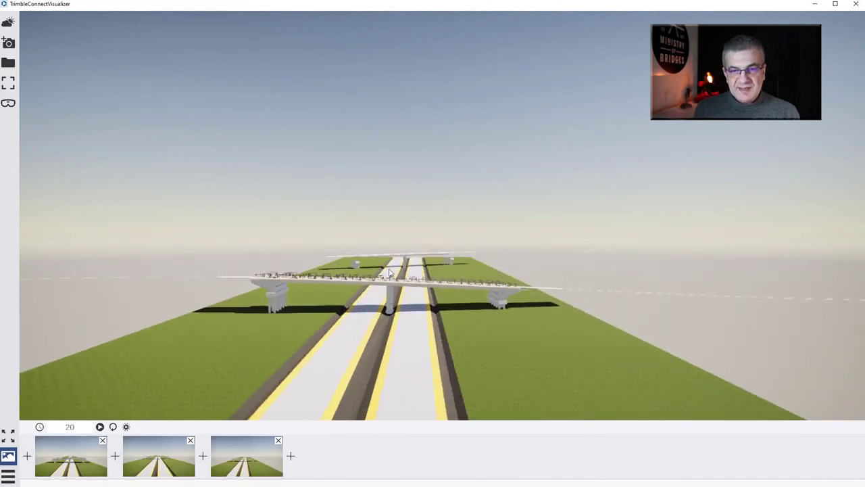
pyautogui.scroll(6, 390, 272)
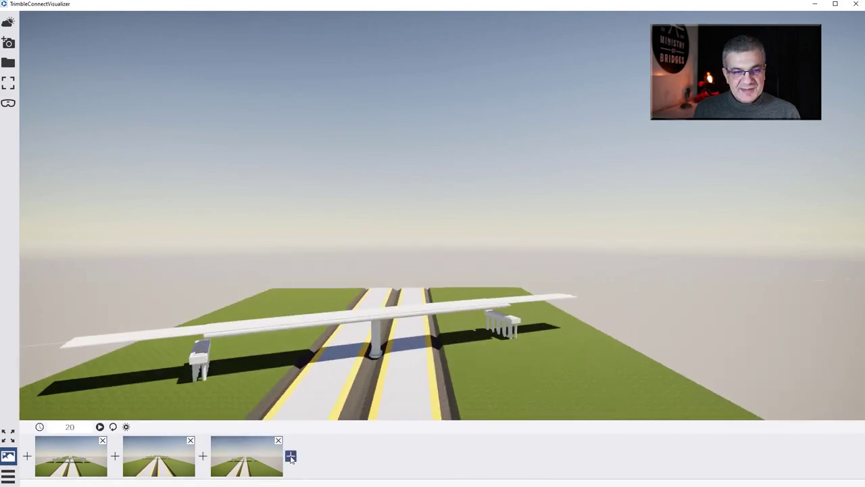
pyautogui.click(100, 428)
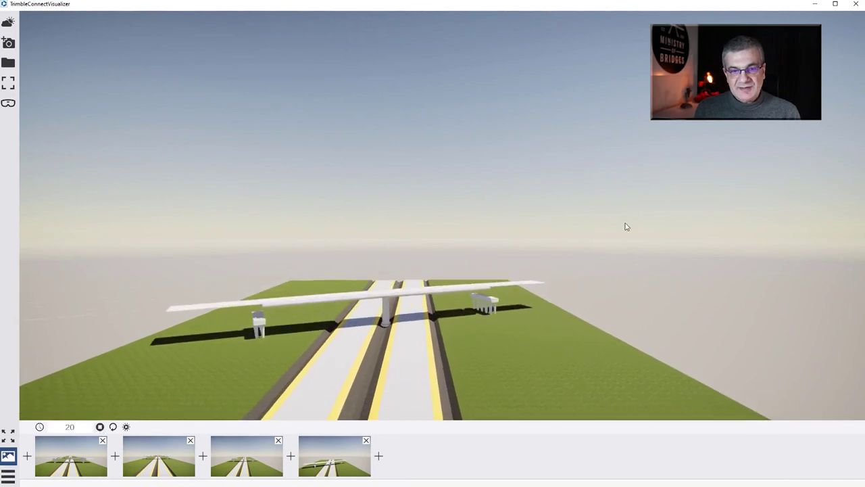
# Adjust the sun's direction and lower its height in the rendered scene, look over the result, and close the visualizer.
pyautogui.click(7, 24)
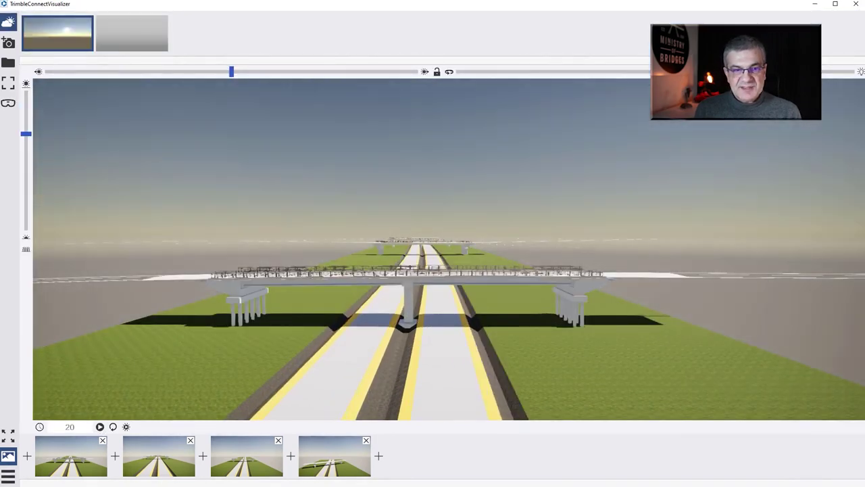
pyautogui.moveTo(234, 72); pyautogui.dragTo(48, 75)
pyautogui.moveTo(25, 133); pyautogui.dragTo(41, 199)
pyautogui.scroll(-1, 435, 227)
pyautogui.moveTo(435, 227); pyautogui.dragTo(430, 367)
pyautogui.click(858, 6)
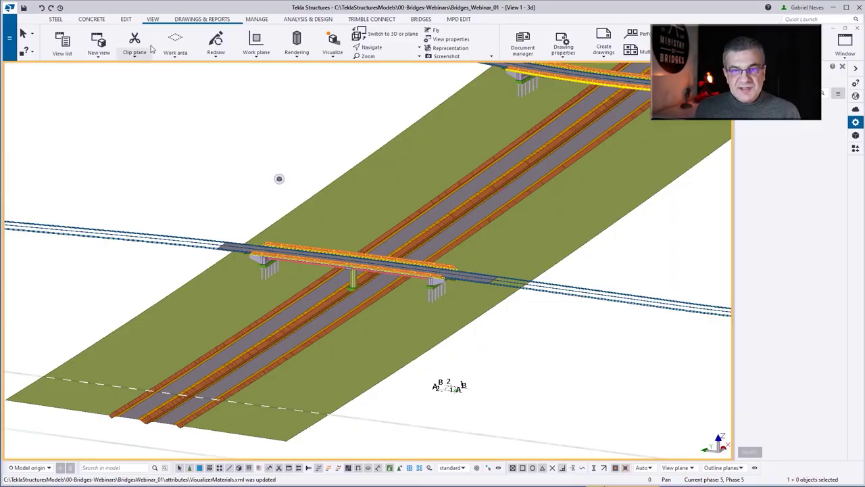
# Display the Bridges tools and review all the bridges along the road corridor from several angles, including the abutments and railings up close.
pyautogui.click(420, 19)
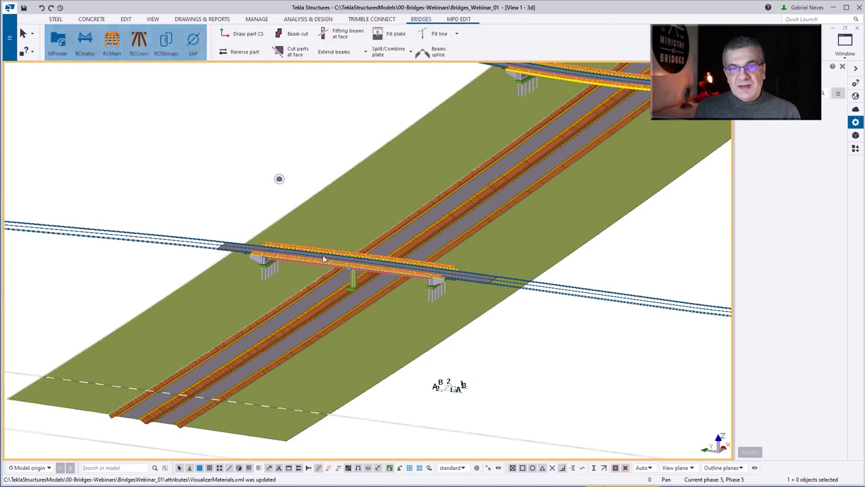
pyautogui.scroll(-3, 321, 272)
pyautogui.scroll(-2, 321, 270)
pyautogui.scroll(3, 453, 198)
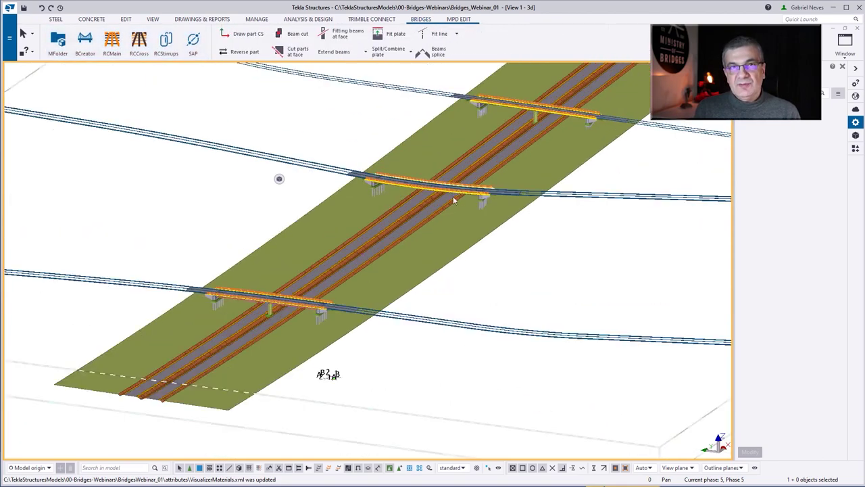
pyautogui.keyDown('ctrl'); pyautogui.moveTo(440, 219); pyautogui.dragTo(466, 192, button='middle'); pyautogui.keyUp('ctrl')
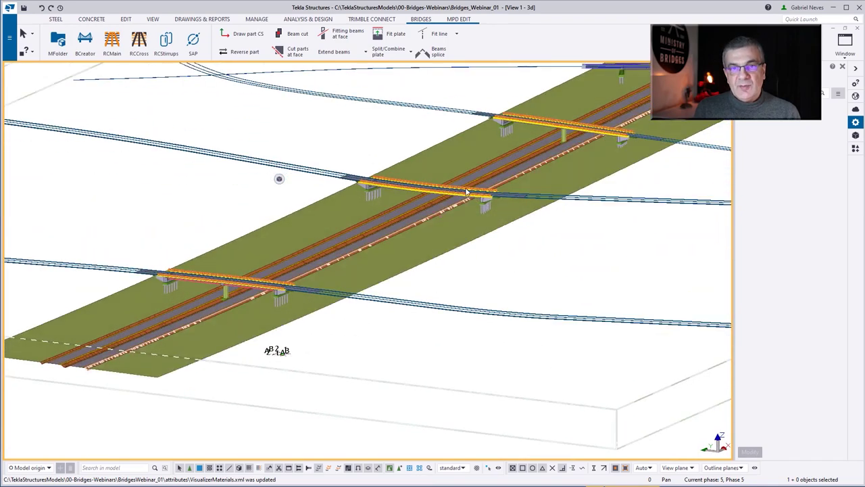
pyautogui.moveTo(434, 217); pyautogui.dragTo(308, 291, button='middle')
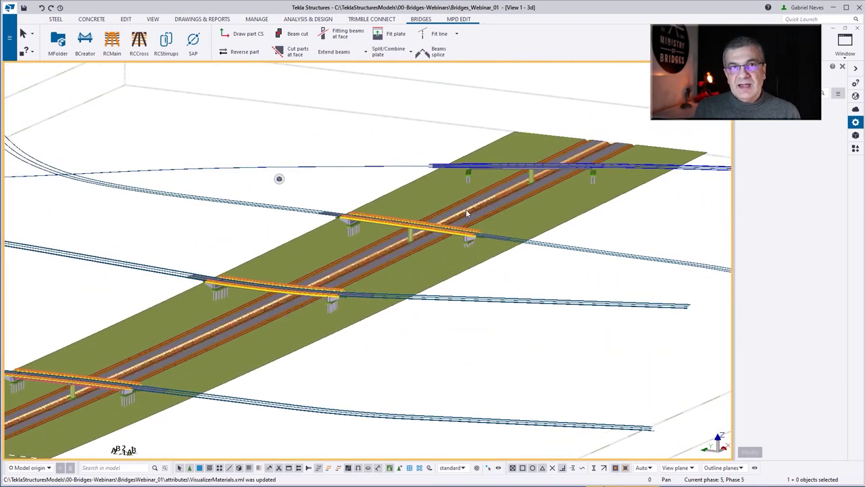
pyautogui.scroll(2, 467, 211)
pyautogui.moveTo(451, 230); pyautogui.dragTo(567, 217, button='middle')
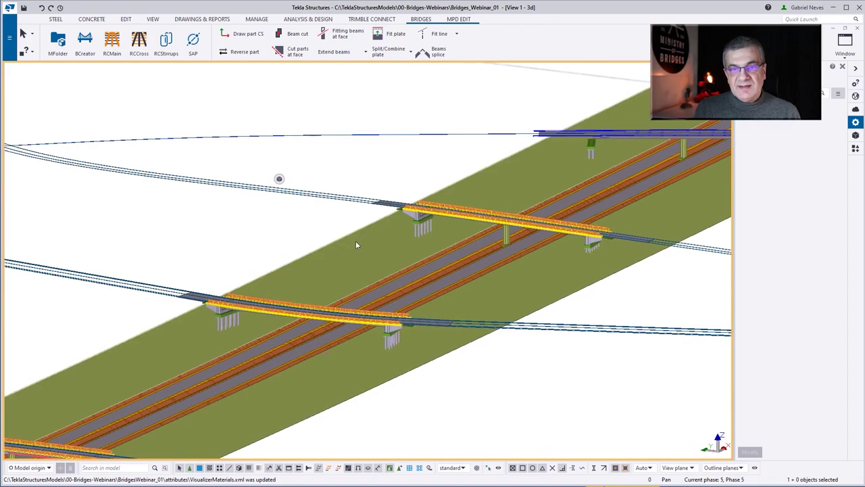
pyautogui.scroll(-2, 370, 244)
pyautogui.keyDown('ctrl'); pyautogui.moveTo(536, 255); pyautogui.dragTo(350, 205, button='middle'); pyautogui.keyUp('ctrl')
pyautogui.scroll(8, 346, 204)
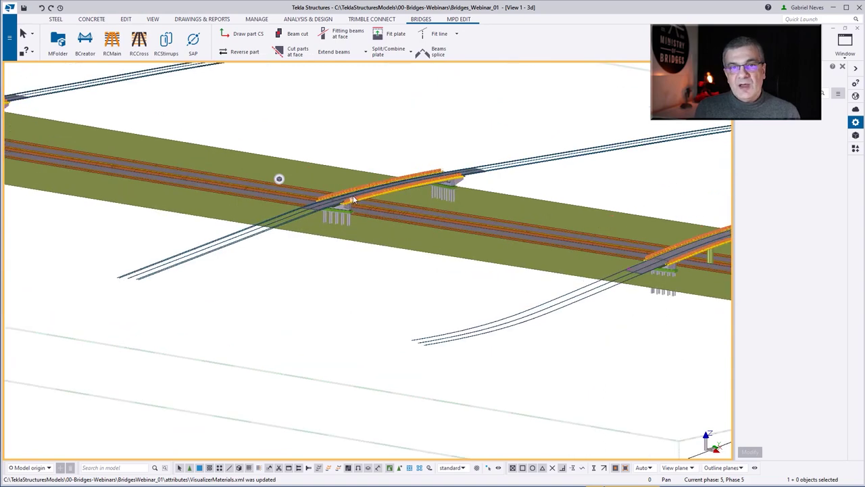
pyautogui.scroll(-5, 363, 212)
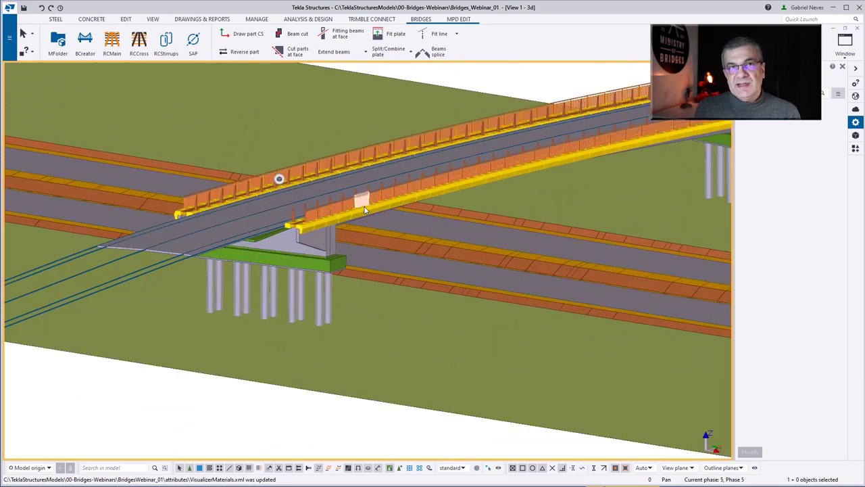
pyautogui.scroll(-4, 363, 215)
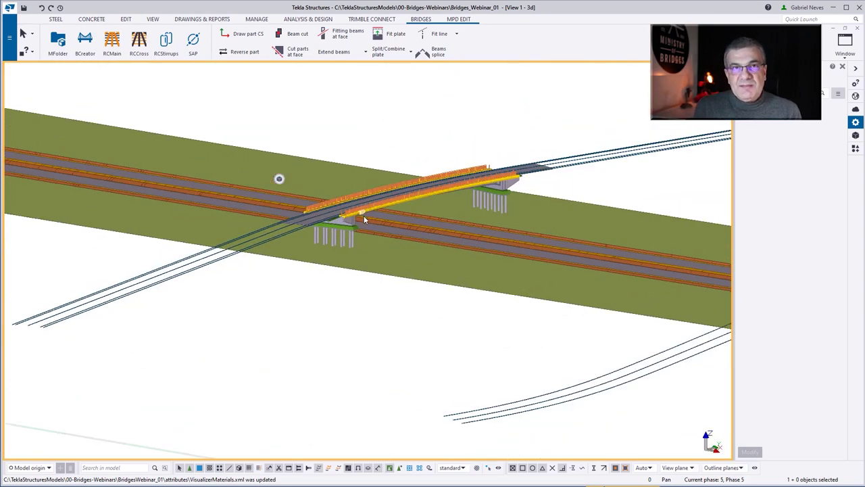
pyautogui.keyDown('ctrl'); pyautogui.moveTo(361, 215); pyautogui.dragTo(560, 226, button='middle'); pyautogui.keyUp('ctrl')
pyautogui.scroll(-6, 479, 223)
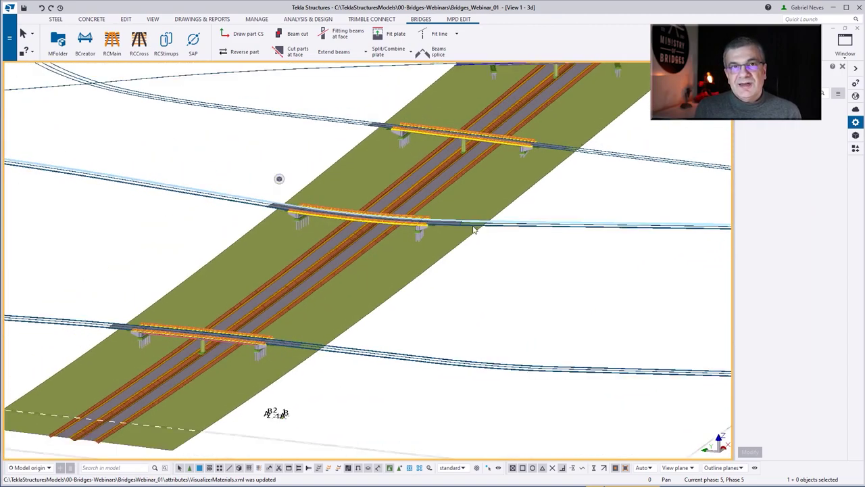
pyautogui.moveTo(430, 207); pyautogui.dragTo(390, 228, button='middle')
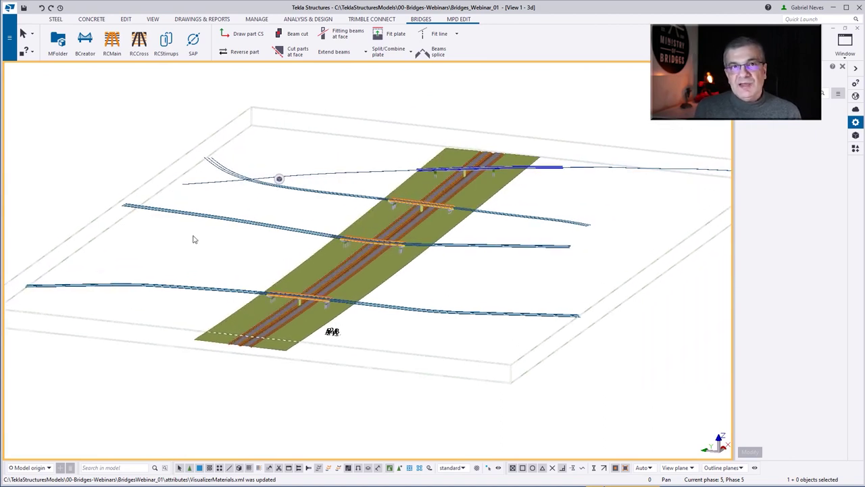